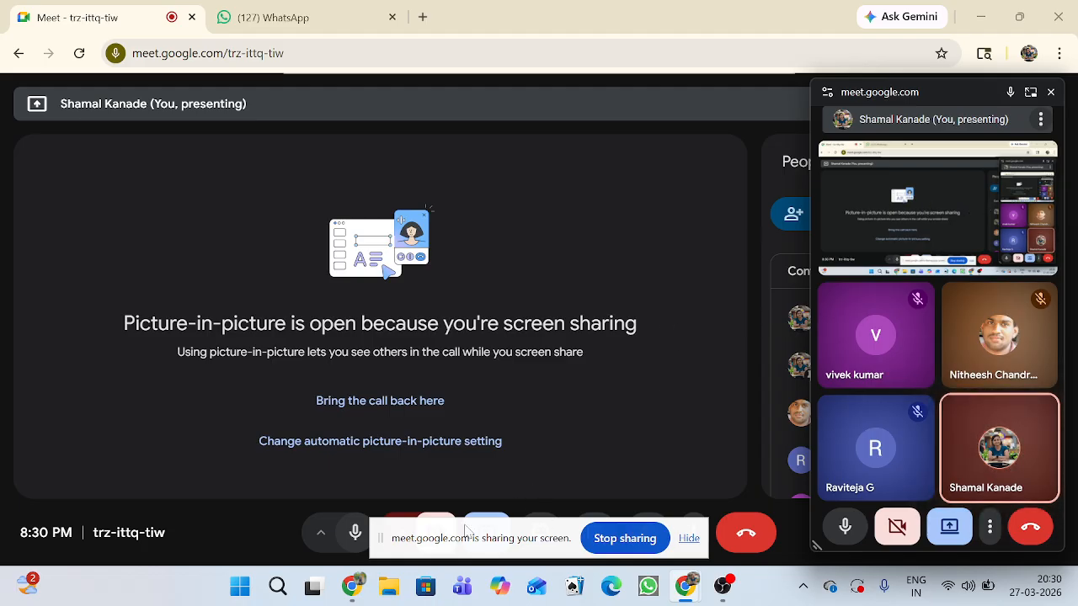
# Switch to File Explorer and open the My Drive folder on the H: drive, keeping the meeting window clear of the files.
pyautogui.moveTo(354, 590)
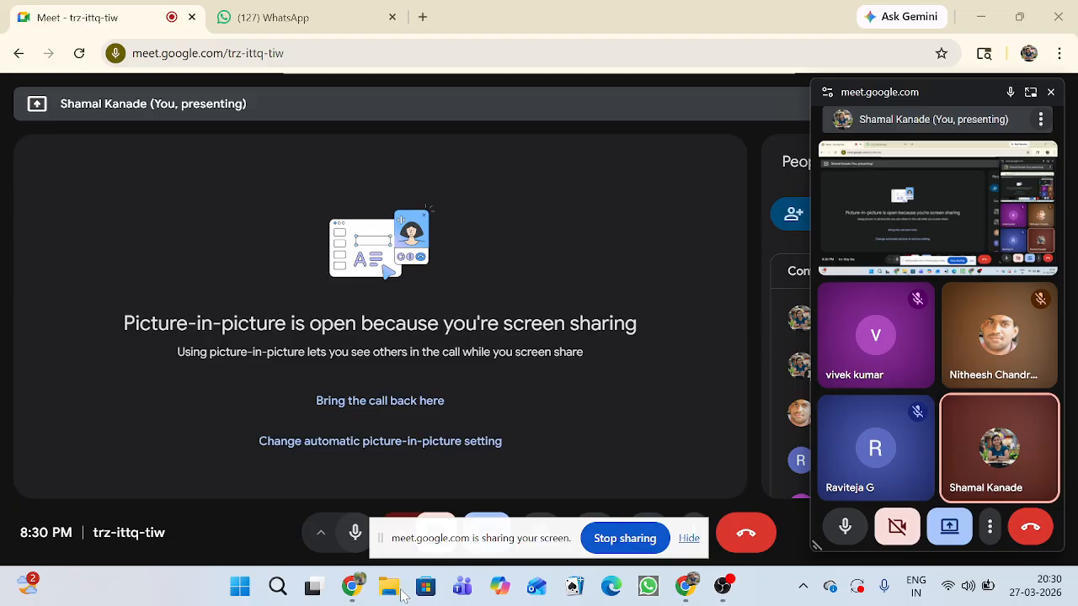
pyautogui.click(401, 594)
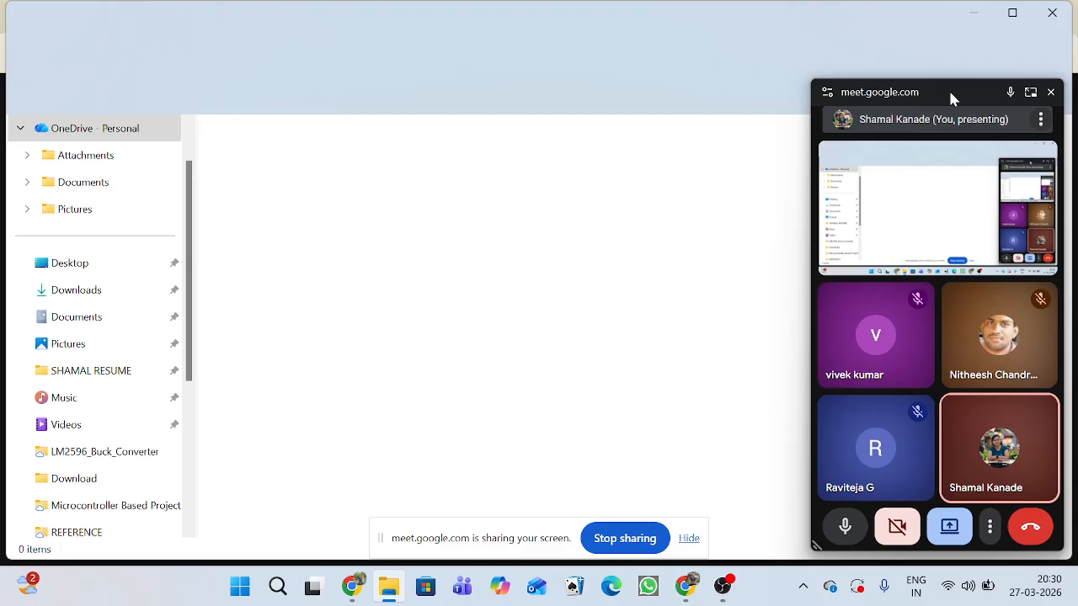
pyautogui.moveTo(948, 96); pyautogui.dragTo(990, 435)
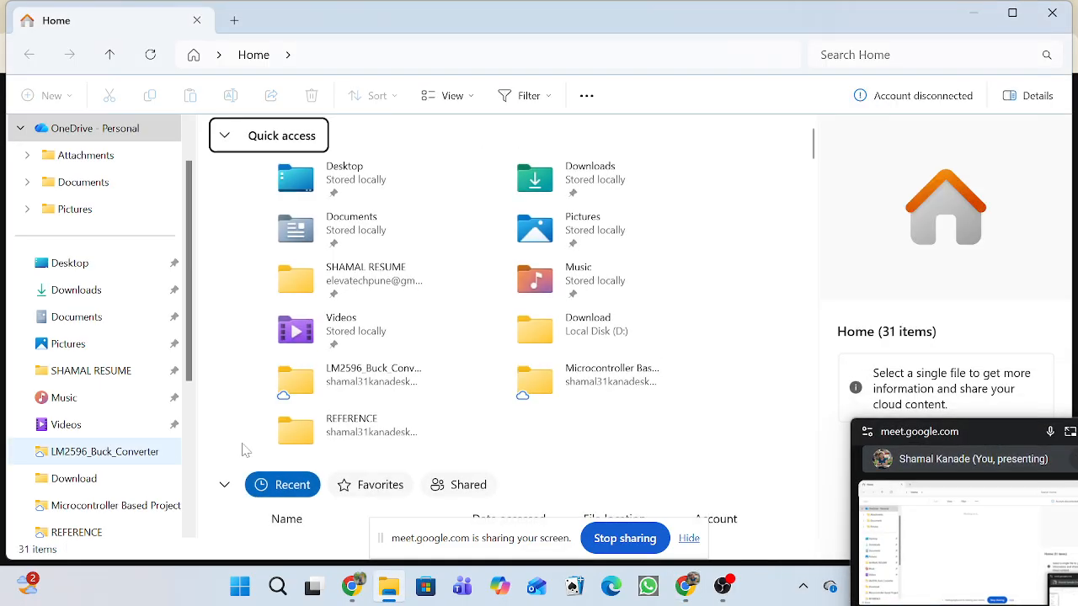
pyautogui.scroll(-3, 253, 455)
pyautogui.scroll(-3, 109, 336)
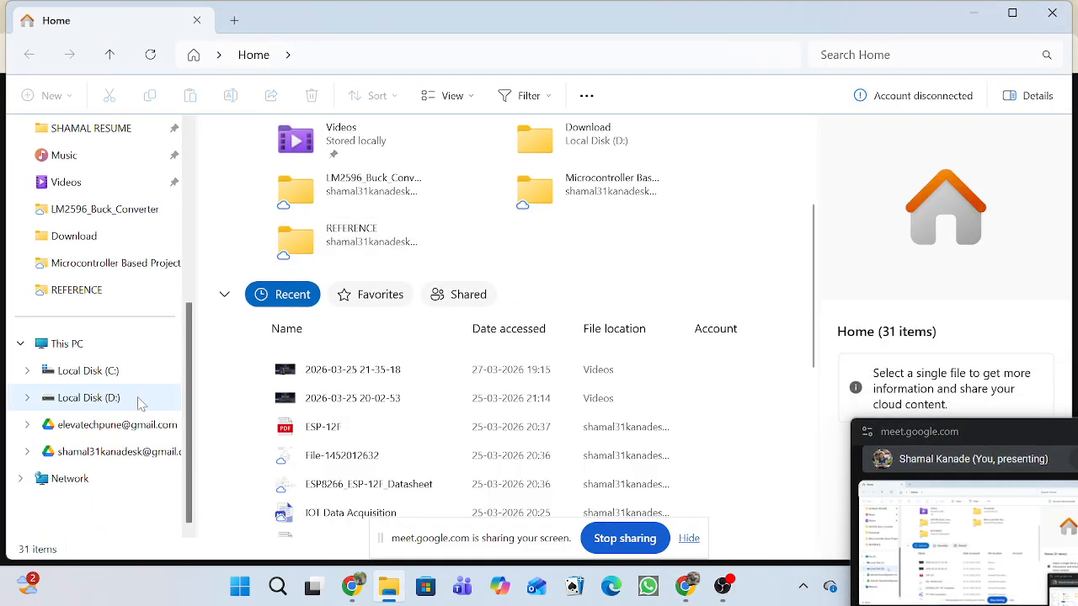
pyautogui.click(135, 455)
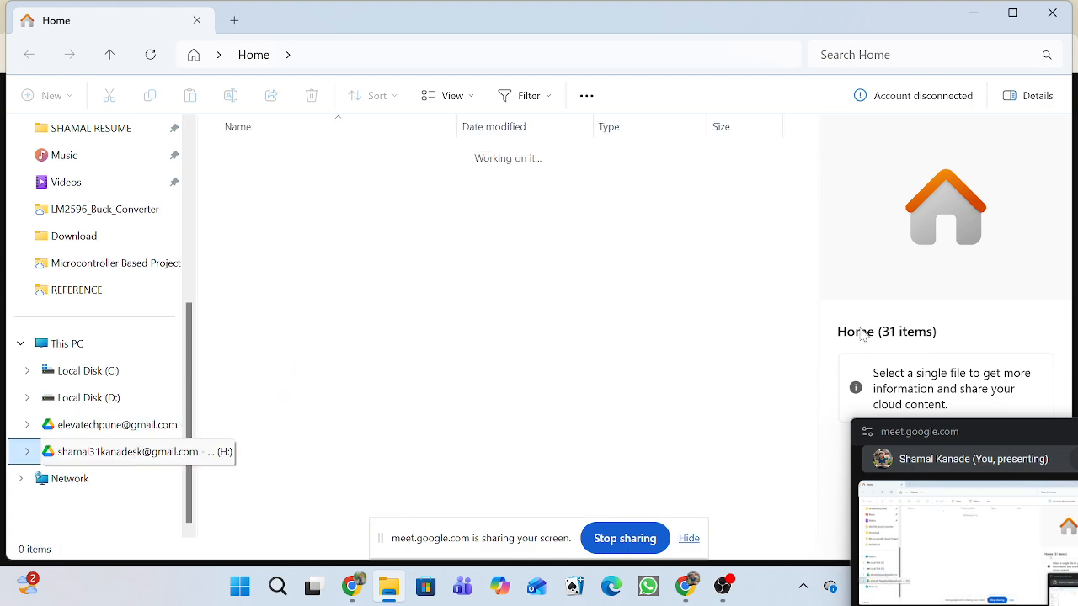
pyautogui.doubleClick(409, 151)
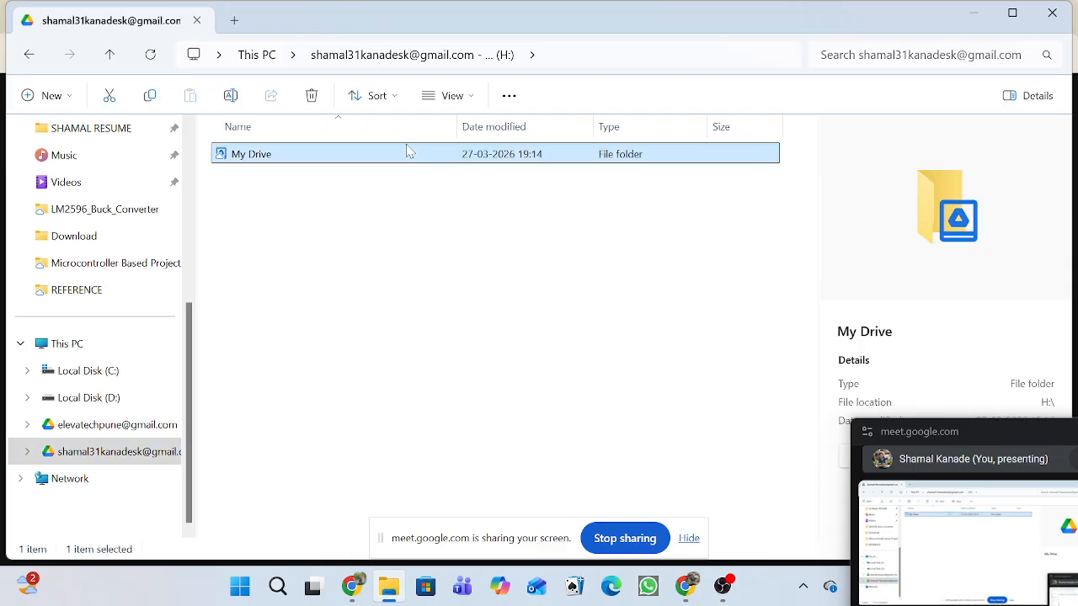
pyautogui.moveTo(1007, 422); pyautogui.dragTo(982, 147)
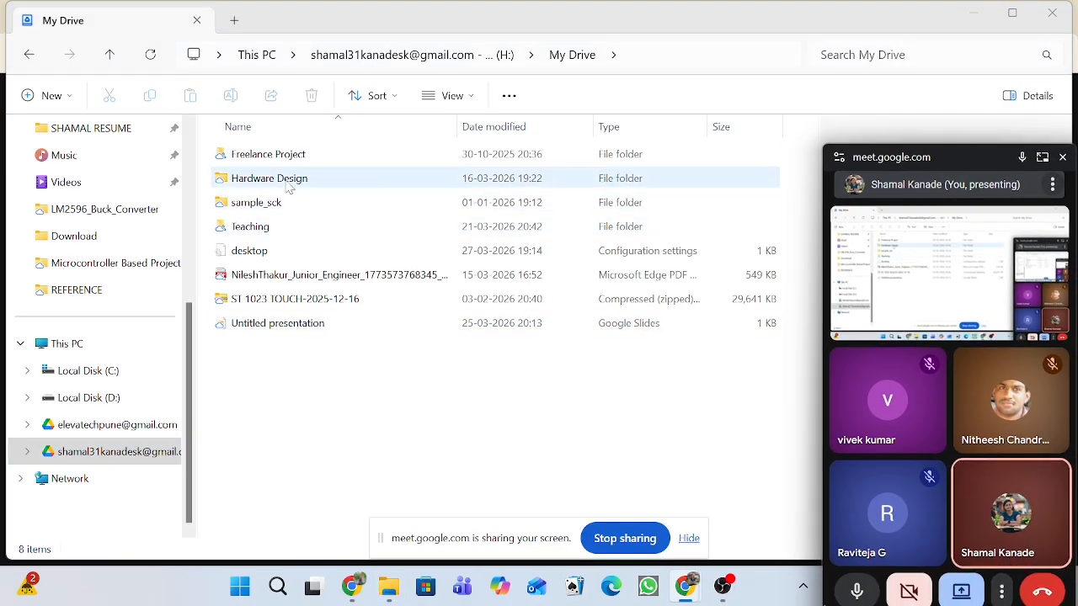
# Browse through Teaching, Microcontroller Based Project and Hardware to the inner IOT Data Acquisition folder.
pyautogui.doubleClick(271, 229)
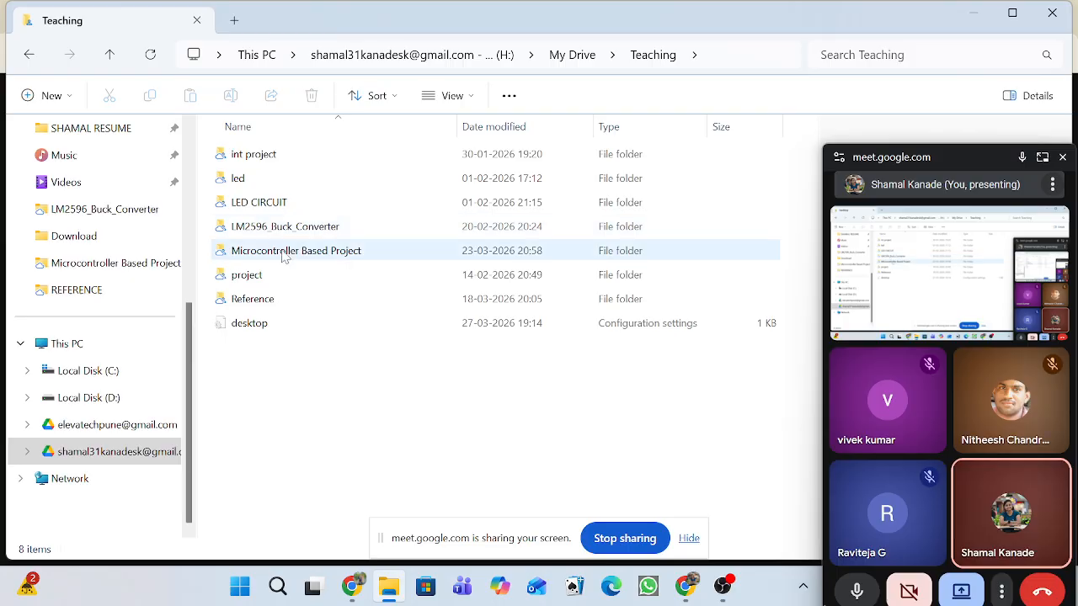
pyautogui.doubleClick(284, 252)
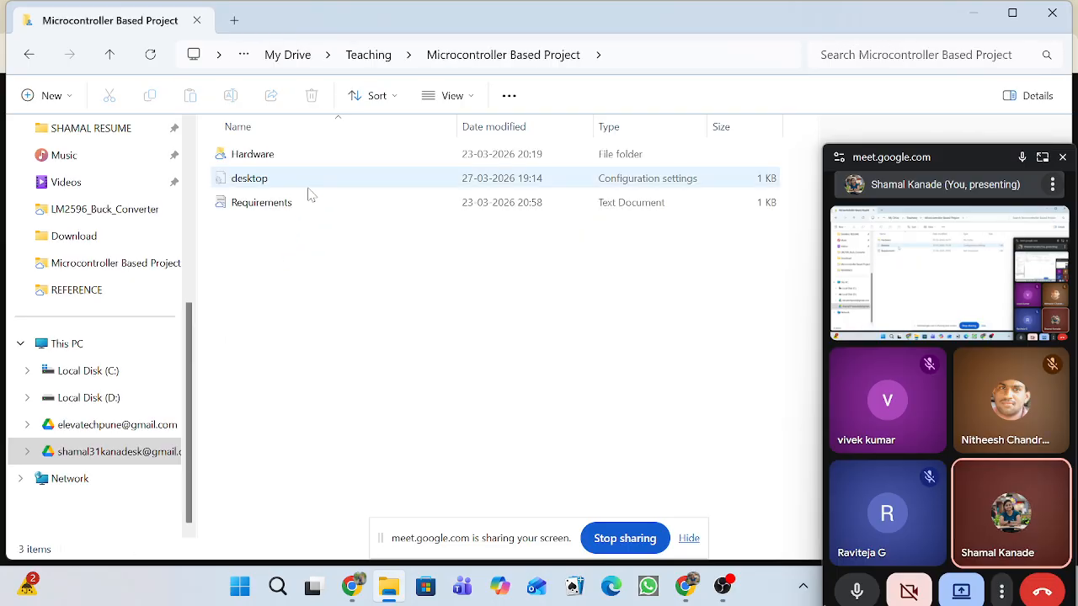
pyautogui.doubleClick(288, 157)
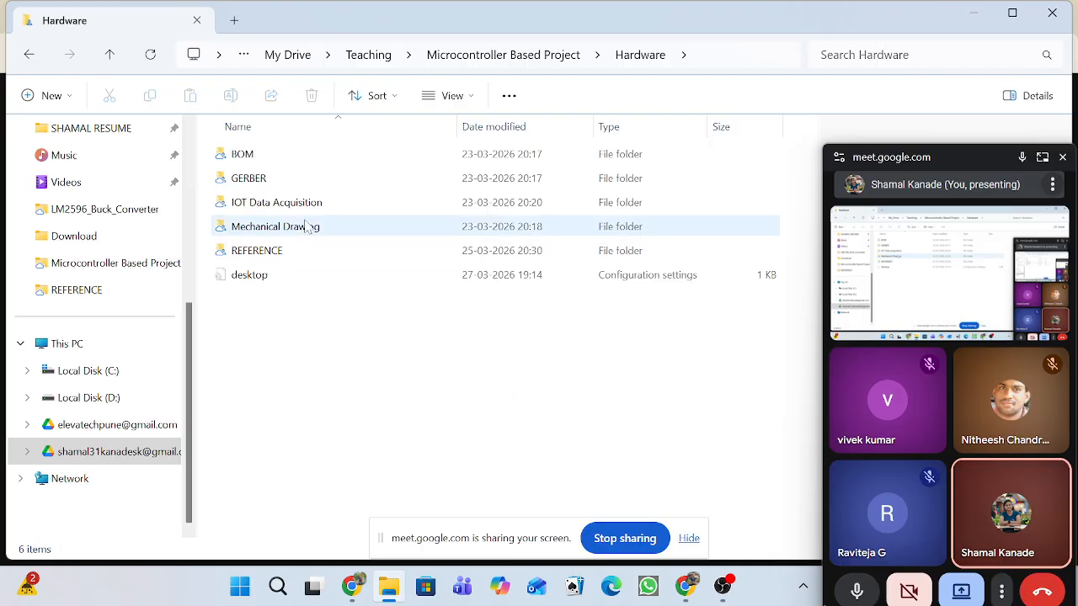
pyautogui.doubleClick(308, 206)
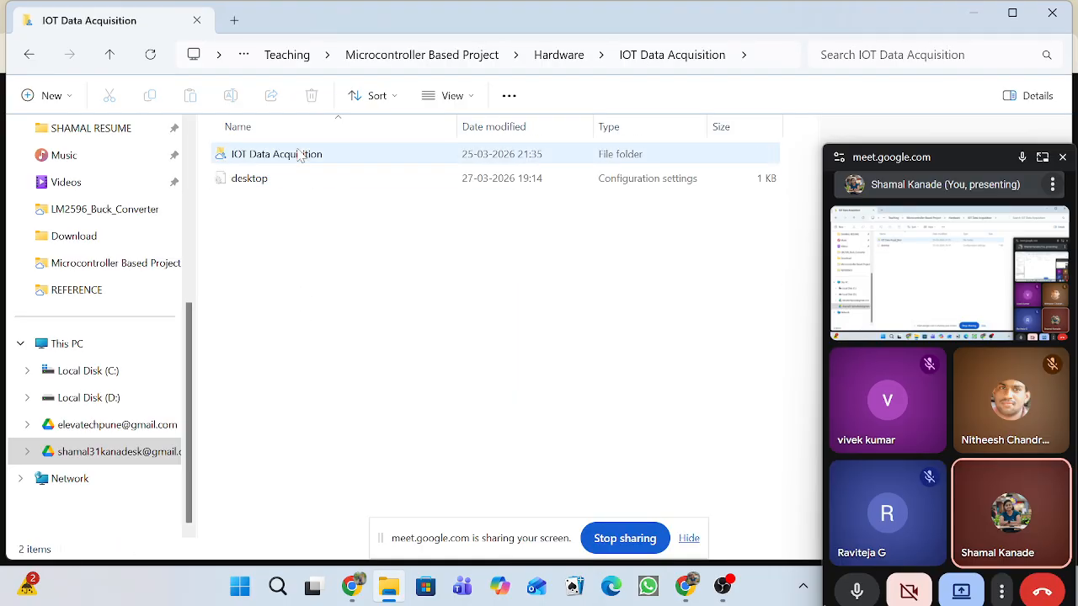
pyautogui.click(301, 157)
pyautogui.doubleClick(301, 157)
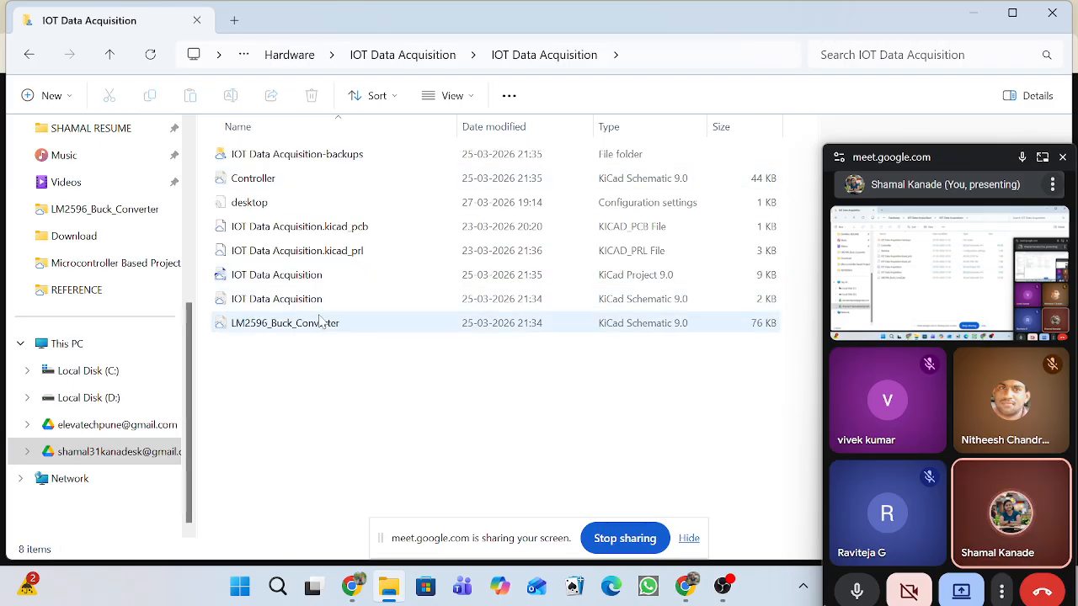
# Open the IOT Data Acquisition KiCad project file with KiCad EDA 9.0.3.
pyautogui.click(402, 281)
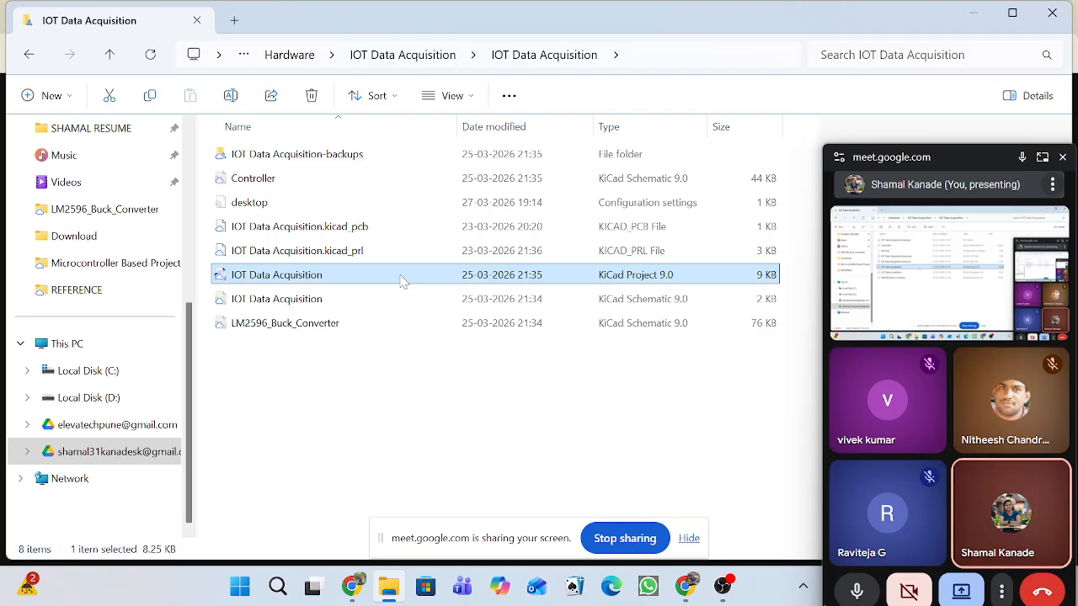
pyautogui.rightClick(401, 281)
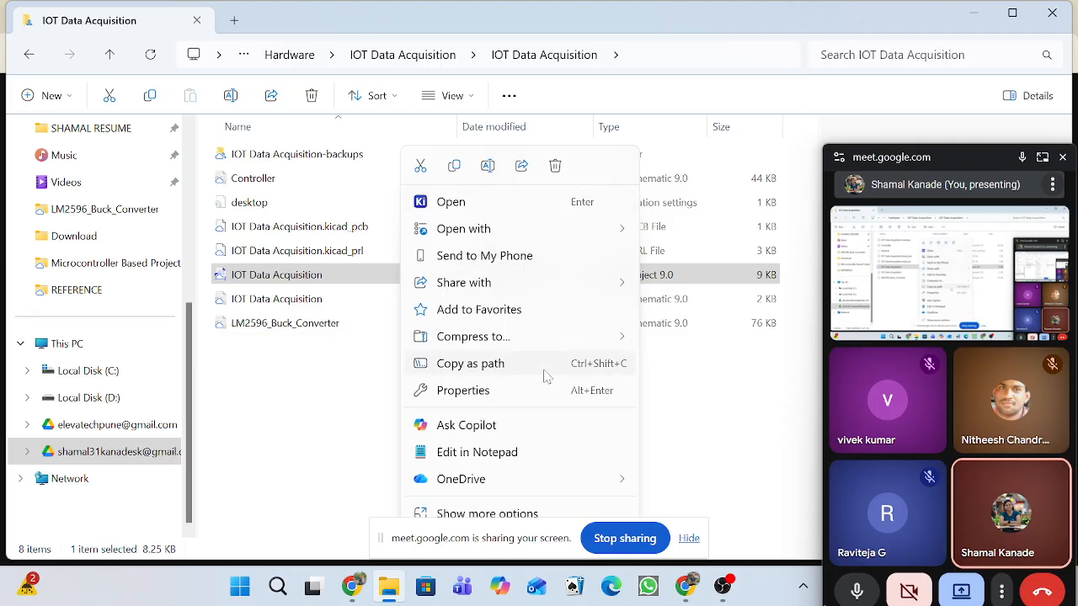
pyautogui.moveTo(567, 345)
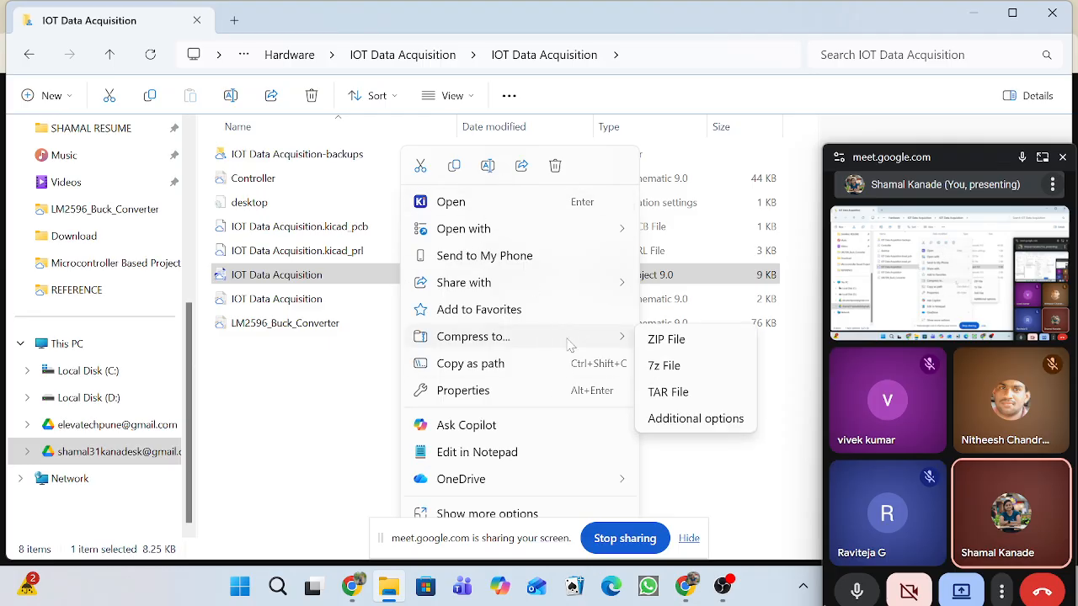
pyautogui.moveTo(570, 228)
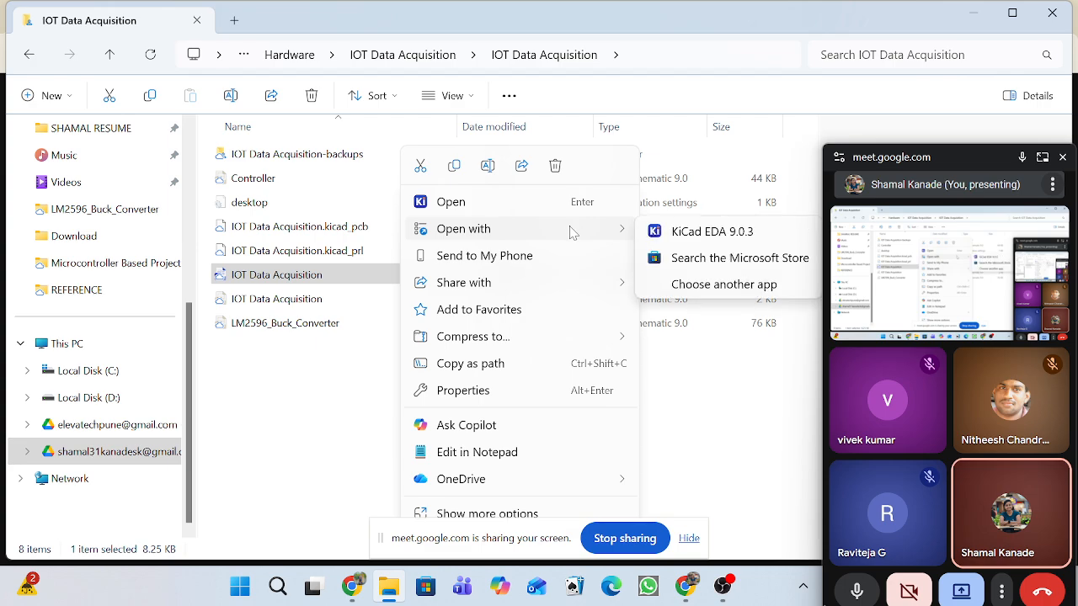
pyautogui.click(722, 238)
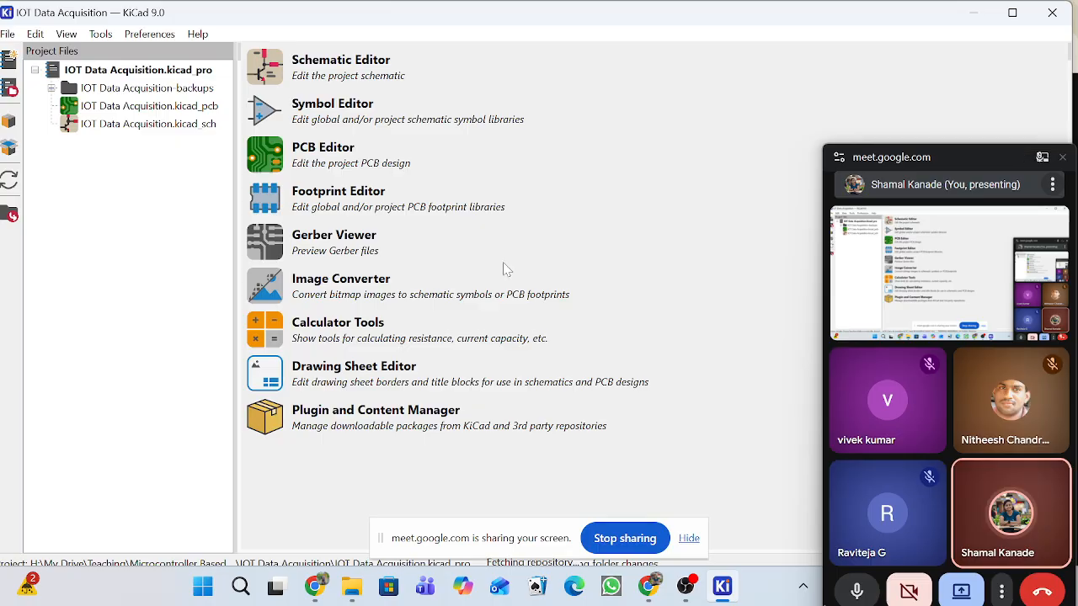
# Open the IOT Data Acquisition schematic and enter its Controller sheet, moving the meeting window out of the way.
pyautogui.click(143, 125)
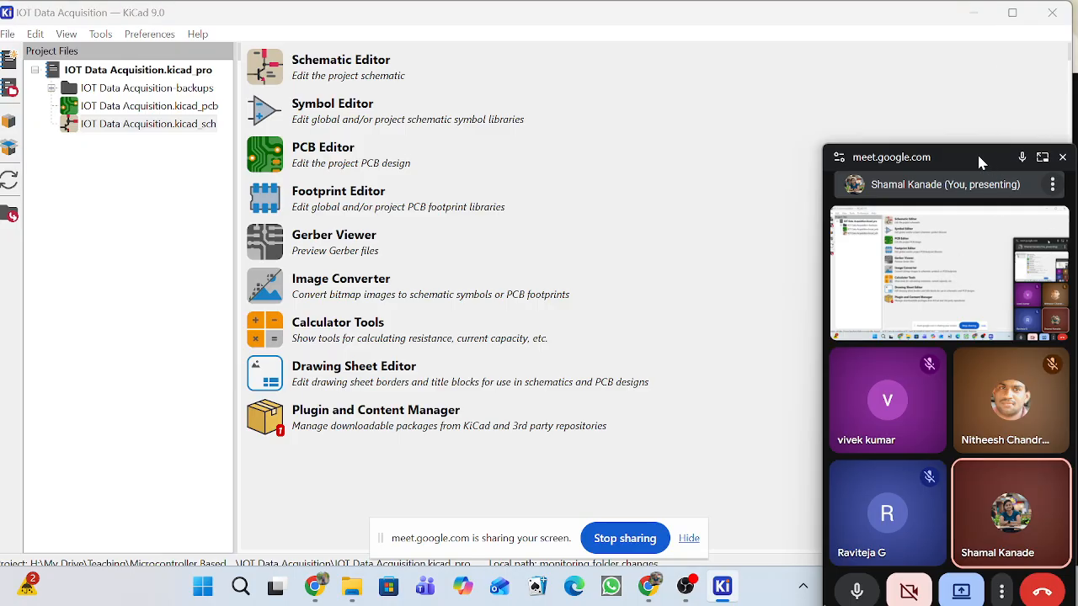
pyautogui.moveTo(979, 157); pyautogui.dragTo(1027, 550)
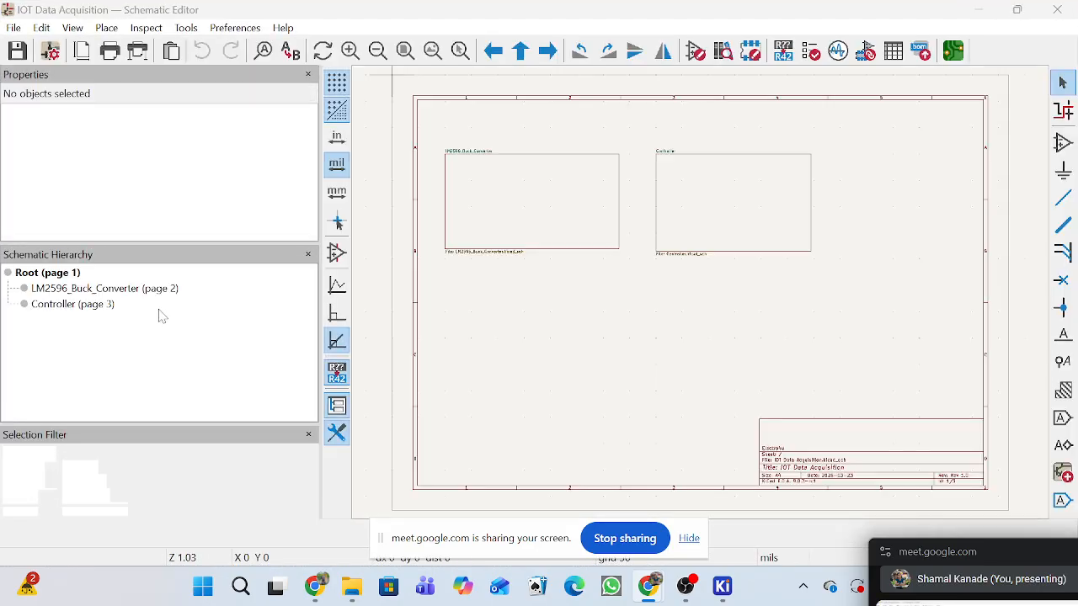
pyautogui.doubleClick(733, 221)
# Examine the ESP-12F circuit and the four-pin UART connector on the Controller sheet.
pyautogui.scroll(5, 732, 260)
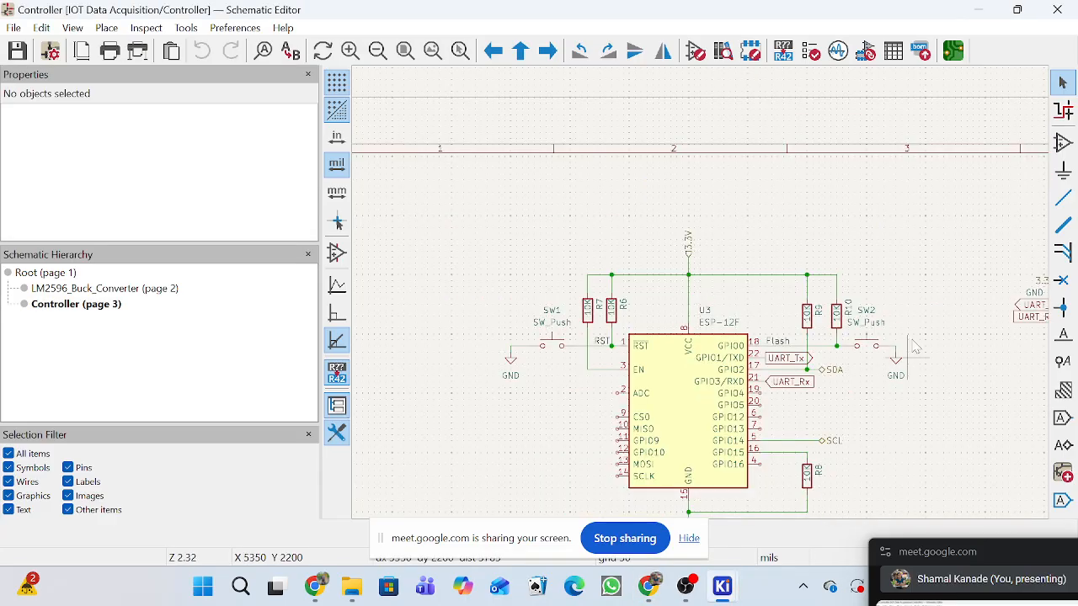
pyautogui.scroll(-2, 915, 347)
pyautogui.scroll(4, 808, 253)
pyautogui.scroll(-3, 704, 300)
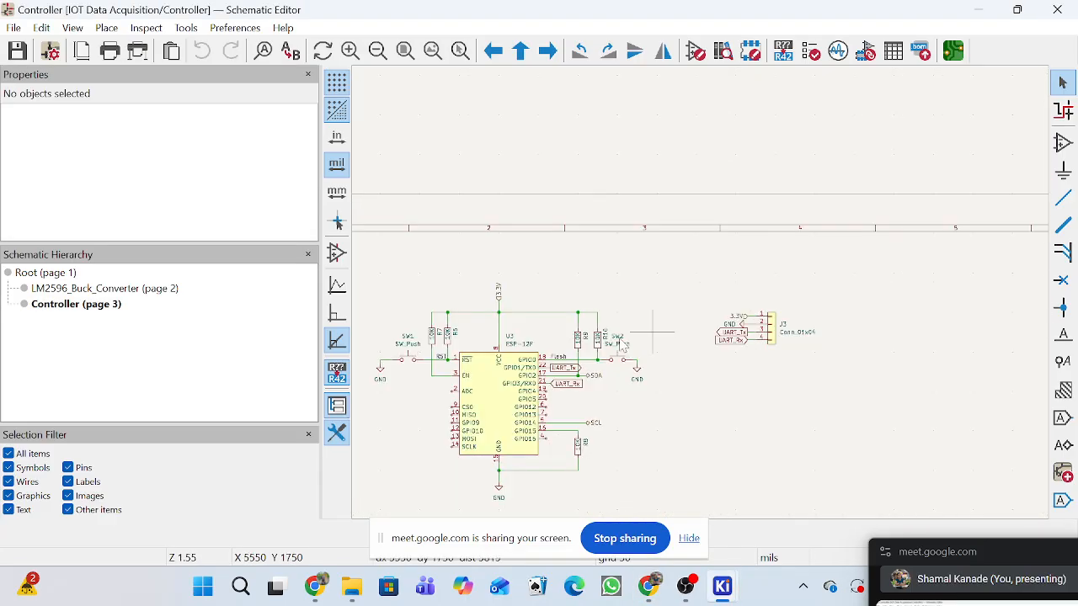
pyautogui.scroll(-2, 703, 302)
pyautogui.scroll(5, 704, 300)
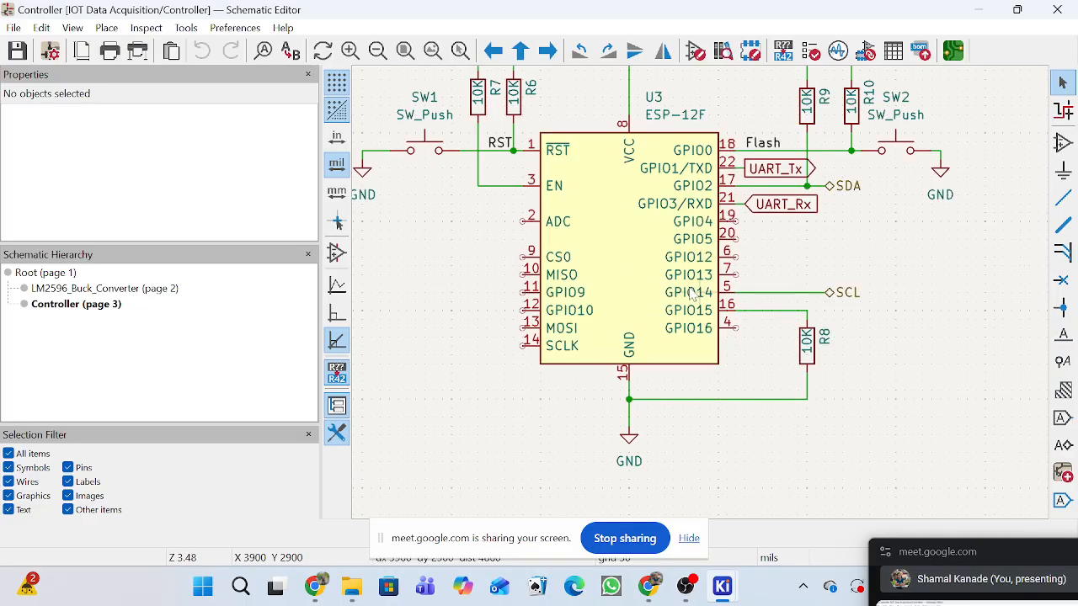
pyautogui.scroll(-2, 724, 266)
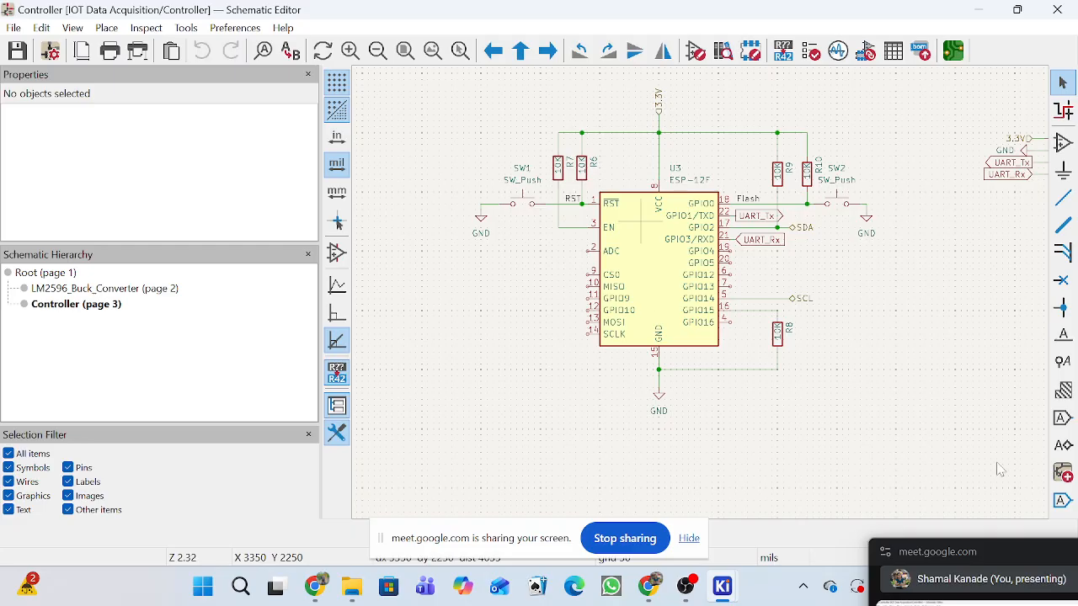
# Move the SDA hierarchical label on the GPIO2 line further right, away from the ESP-12F.
pyautogui.scroll(3, 838, 248)
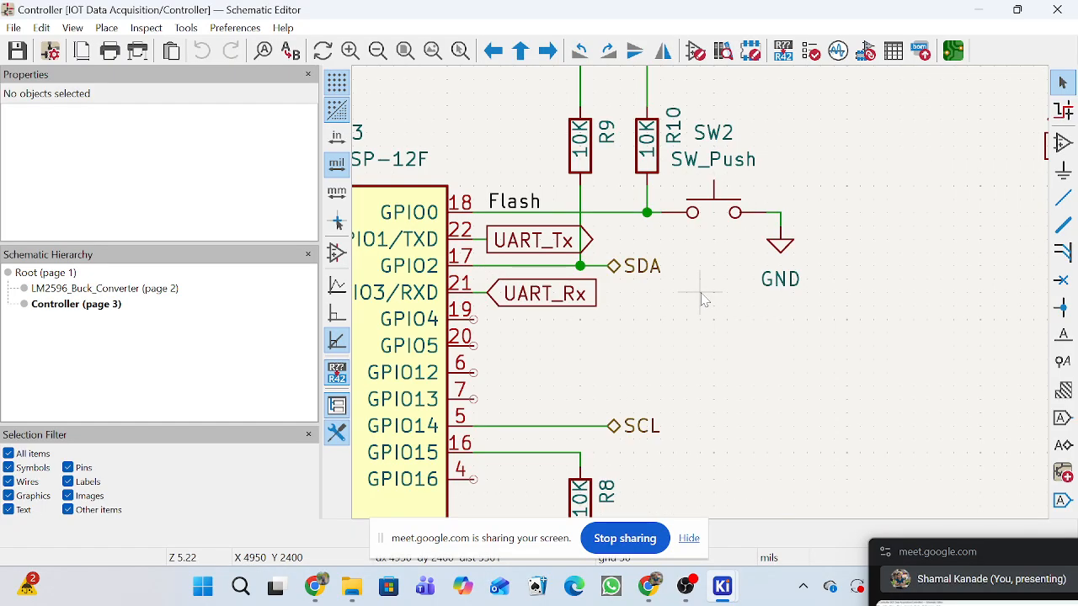
pyautogui.click(623, 272)
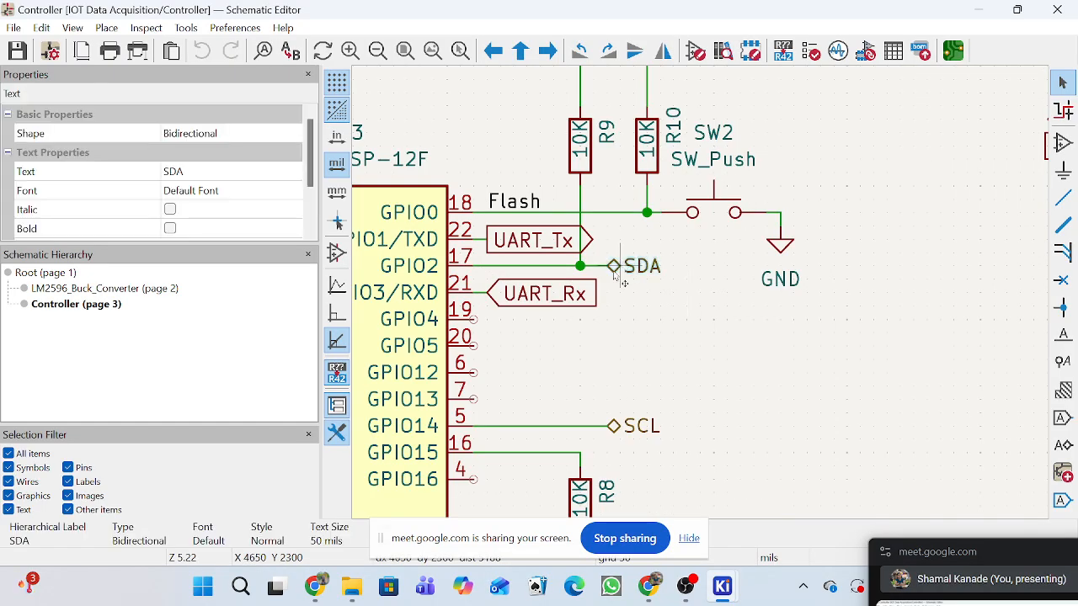
pyautogui.moveTo(624, 271); pyautogui.dragTo(682, 271)
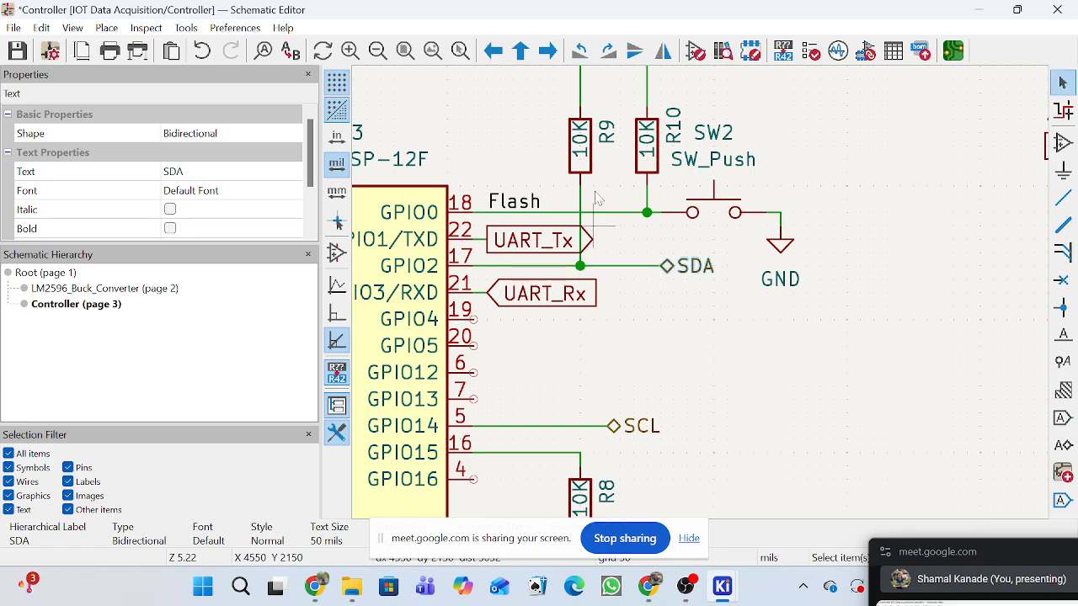
# Select resistors R9 and R10 with switch SW2 and its ground, and shift the group slightly right.
pyautogui.scroll(-3, 704, 274)
pyautogui.scroll(2, 694, 246)
pyautogui.moveTo(642, 233); pyautogui.dragTo(859, 398)
pyautogui.scroll(-1, 766, 317)
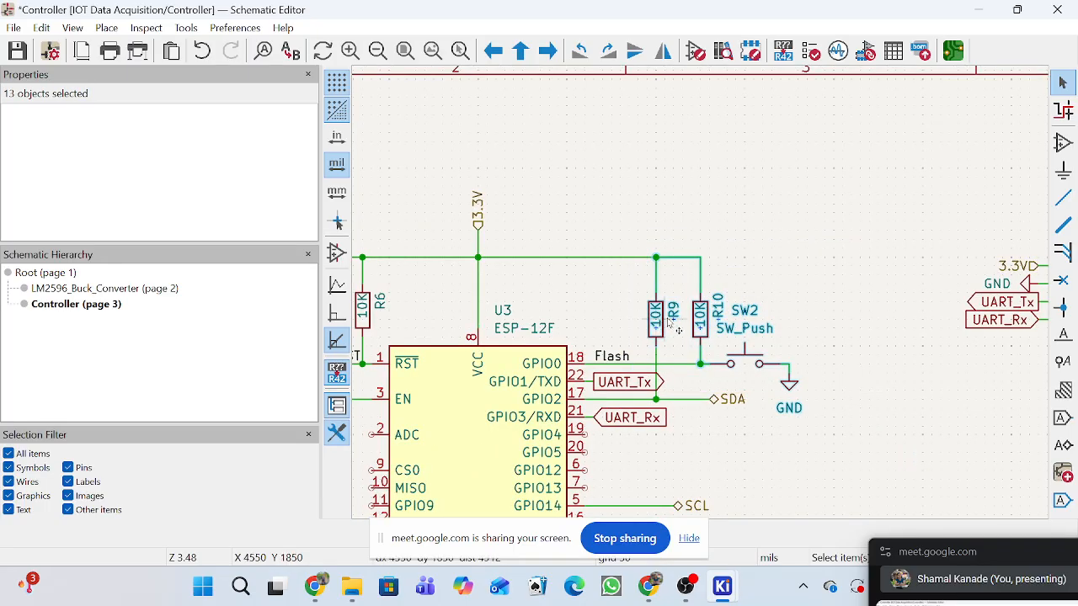
pyautogui.moveTo(671, 323); pyautogui.dragTo(698, 328)
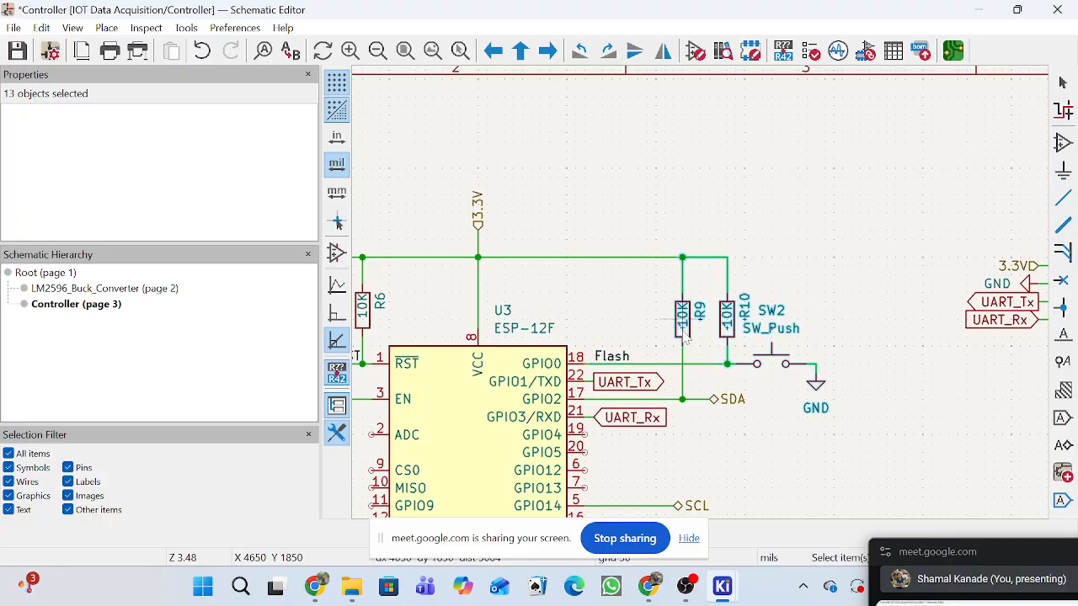
pyautogui.click(846, 459)
# Review the arrangement of the parts around the ESP-12F on the Controller sheet.
pyautogui.scroll(-5, 846, 459)
pyautogui.scroll(3, 707, 303)
pyautogui.scroll(-1, 703, 300)
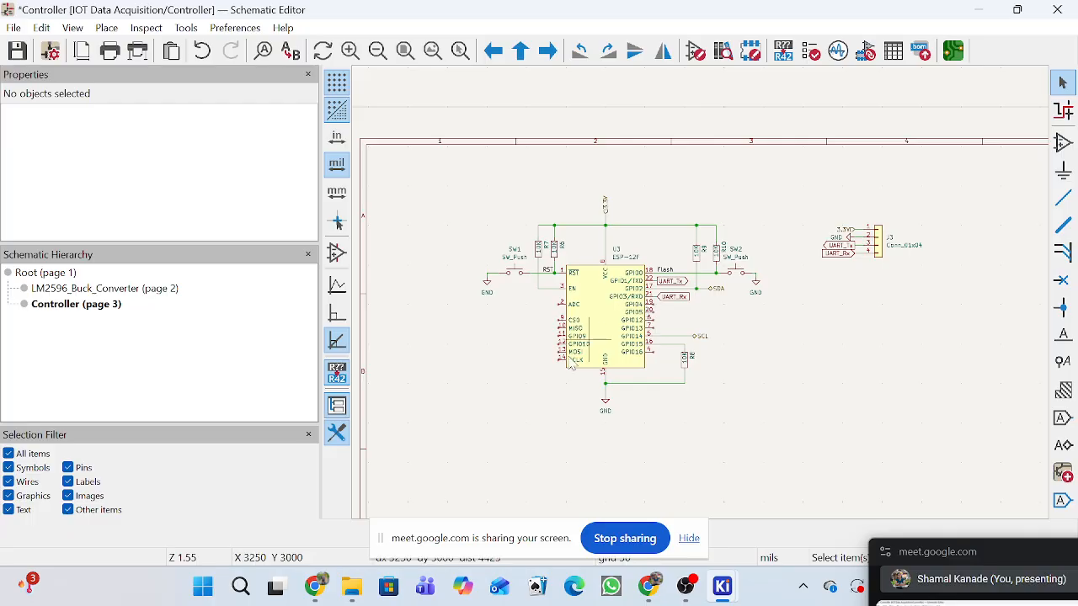
pyautogui.scroll(2, 585, 346)
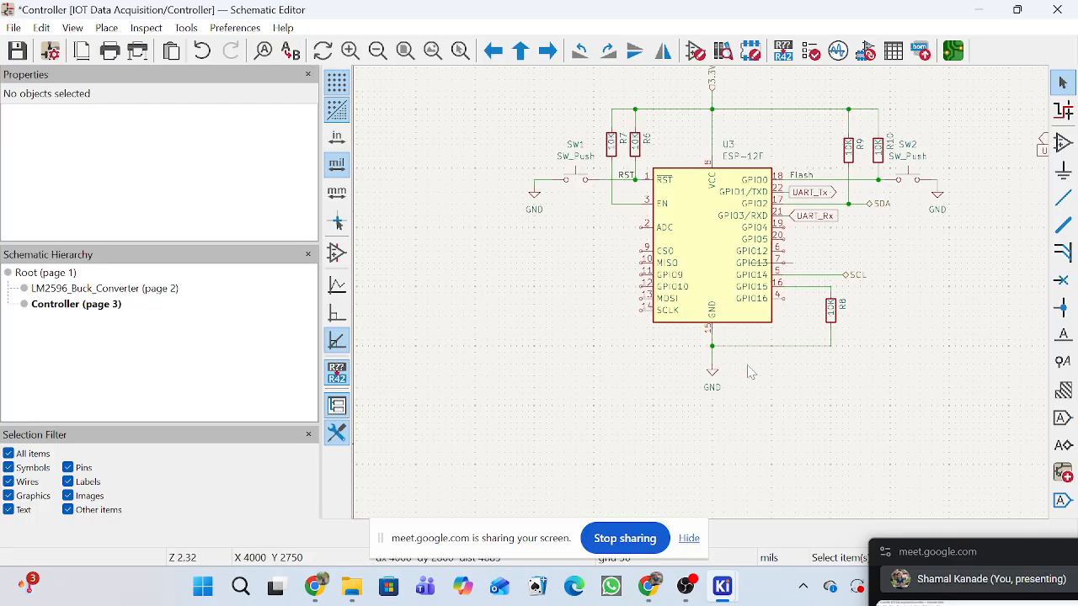
pyautogui.scroll(-1, 741, 273)
pyautogui.scroll(1, 703, 299)
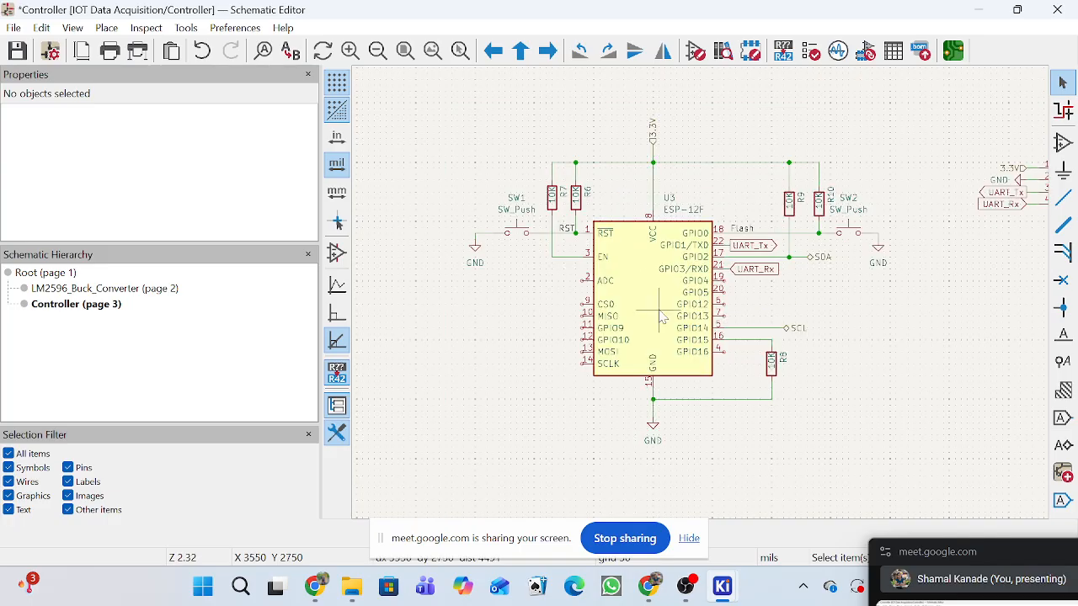
pyautogui.scroll(-1, 659, 330)
# Switch to the Google Meet picture-in-picture window and bring the call back into its browser tab.
pyautogui.moveTo(654, 591)
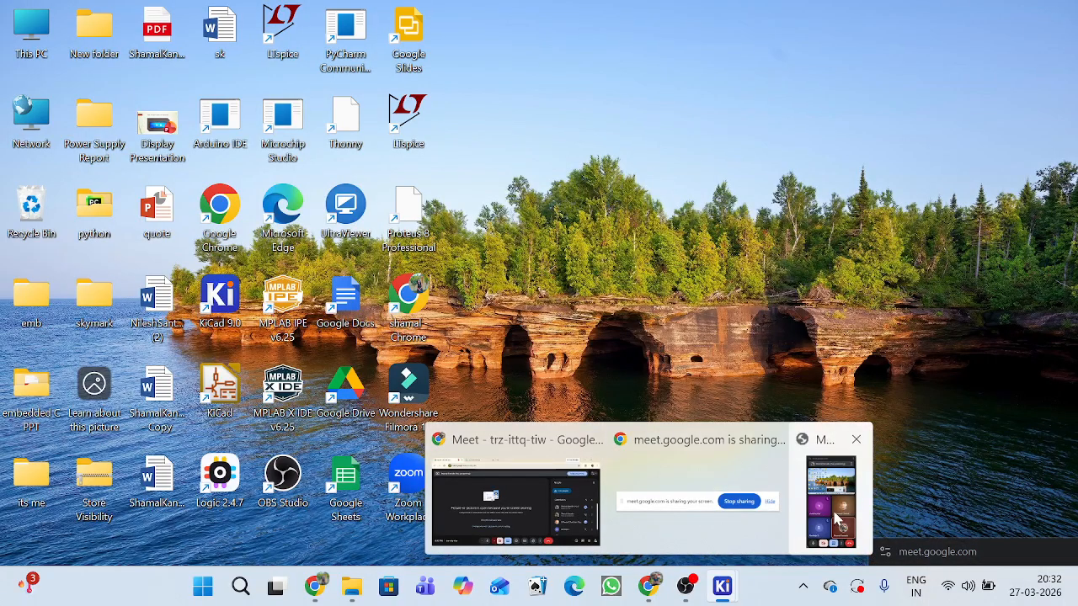
pyautogui.click(837, 509)
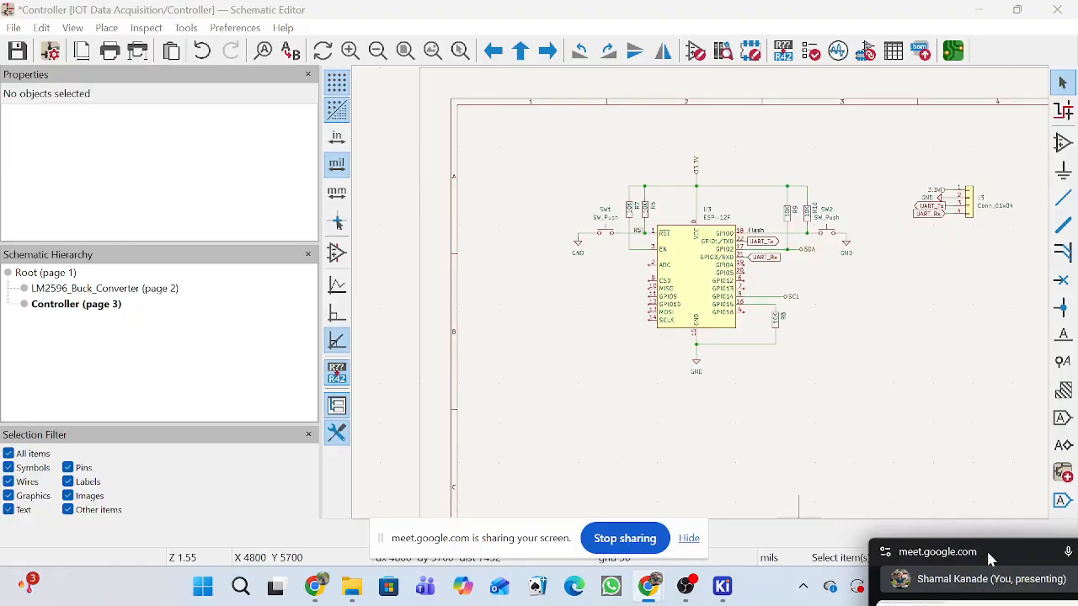
pyautogui.moveTo(990, 559); pyautogui.dragTo(920, 359)
pyautogui.click(1019, 355)
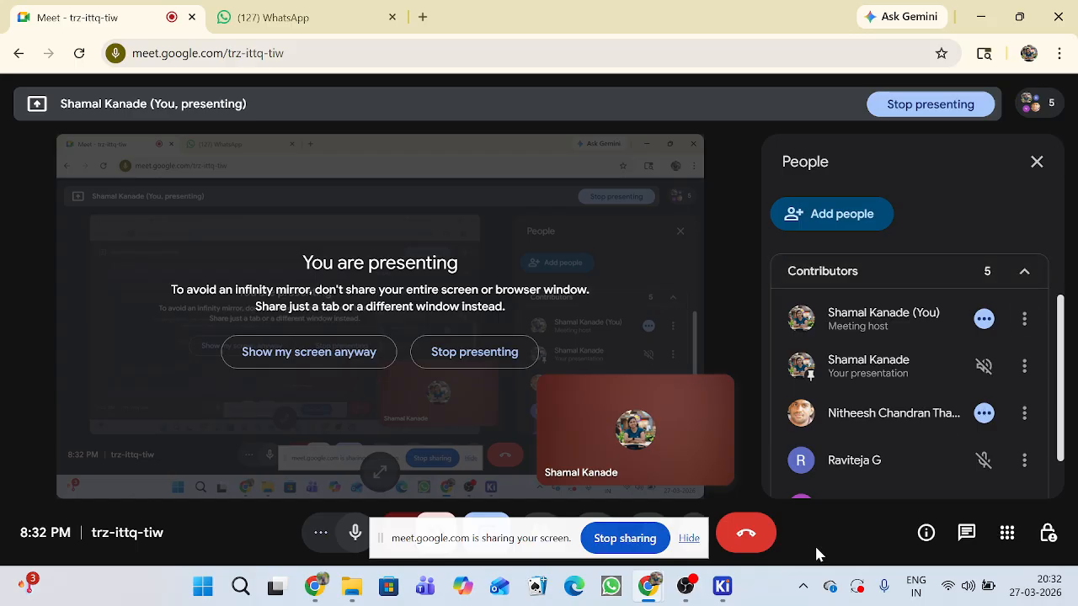
pyautogui.moveTo(684, 593)
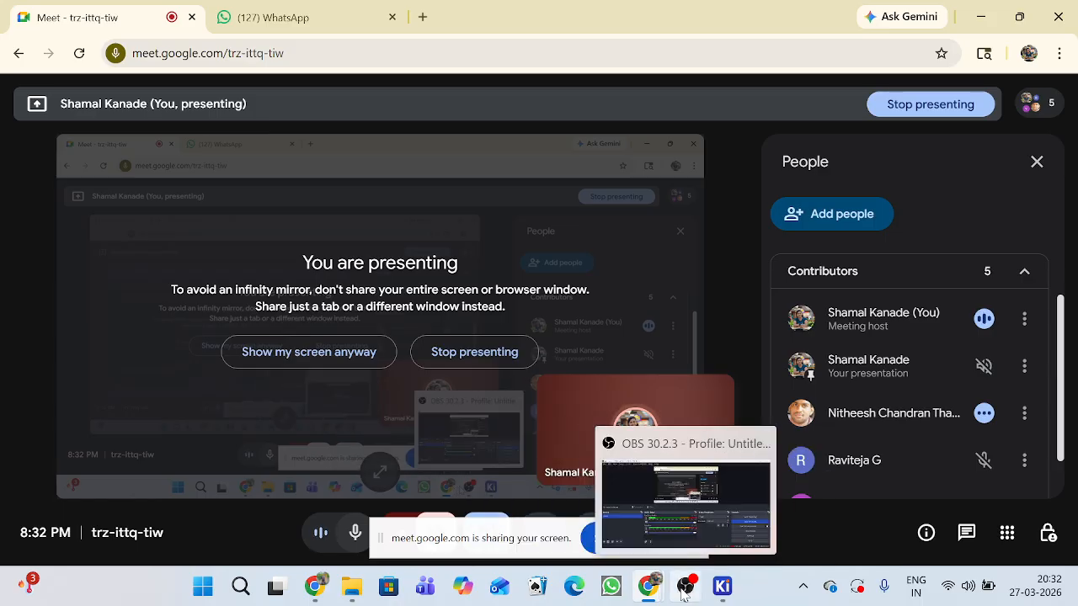
# Switch to the KiCad Schematic Editor and examine the ESP-12F pin connections on the Controller sheet.
pyautogui.moveTo(723, 586)
pyautogui.click(808, 506)
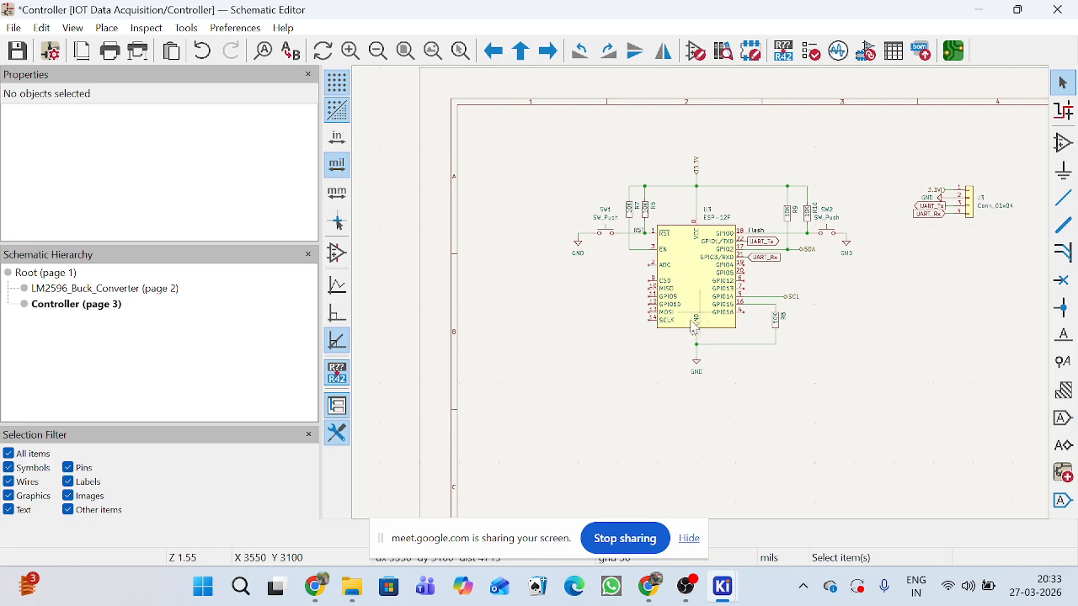
pyautogui.scroll(3, 704, 300)
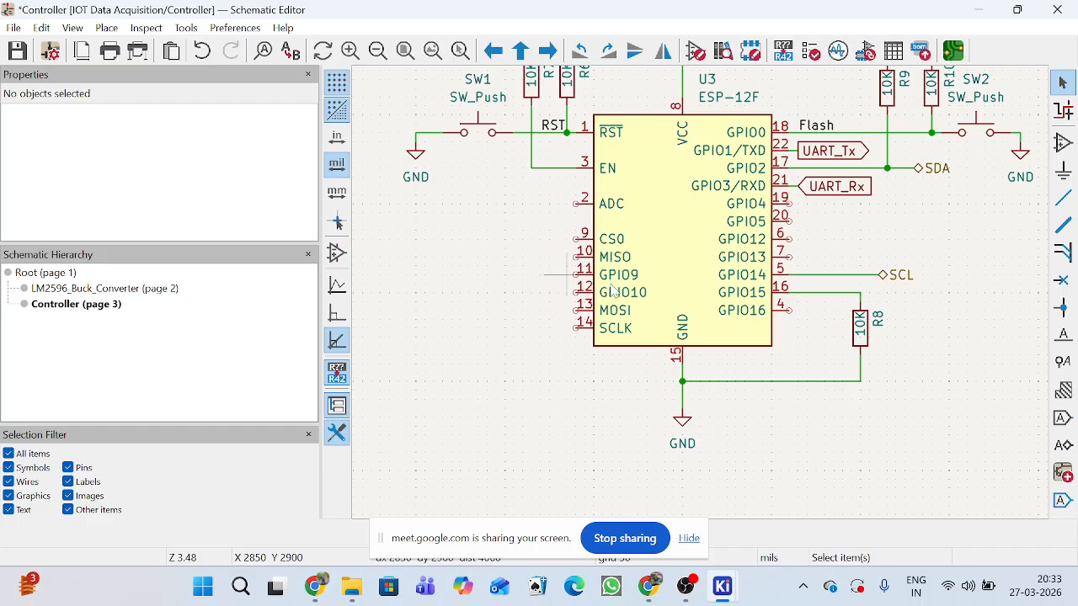
pyautogui.scroll(-2, 760, 305)
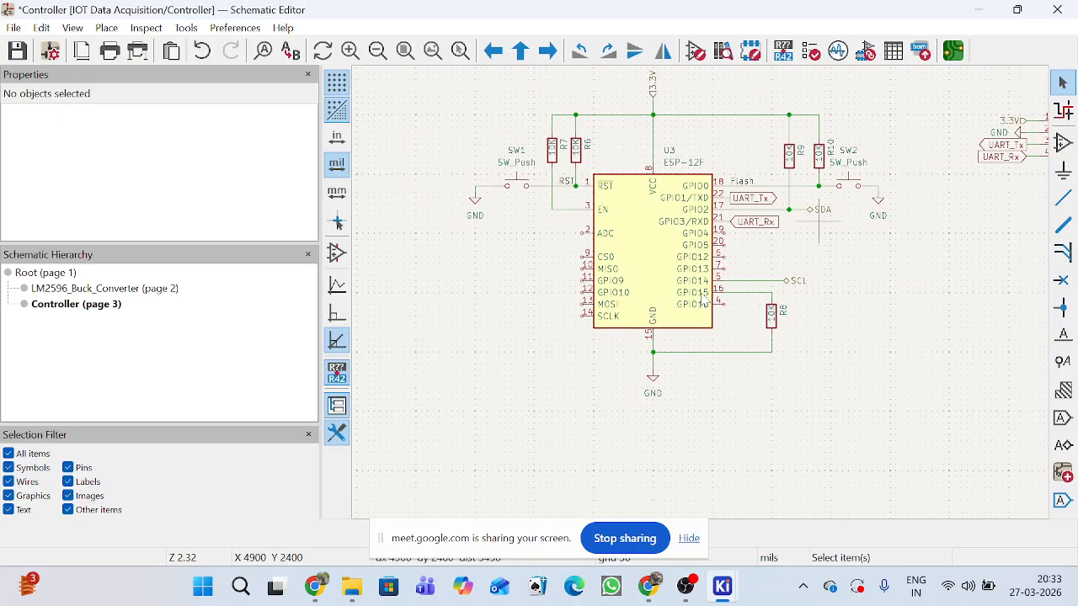
pyautogui.scroll(-2, 813, 227)
pyautogui.scroll(2, 621, 290)
pyautogui.scroll(3, 705, 304)
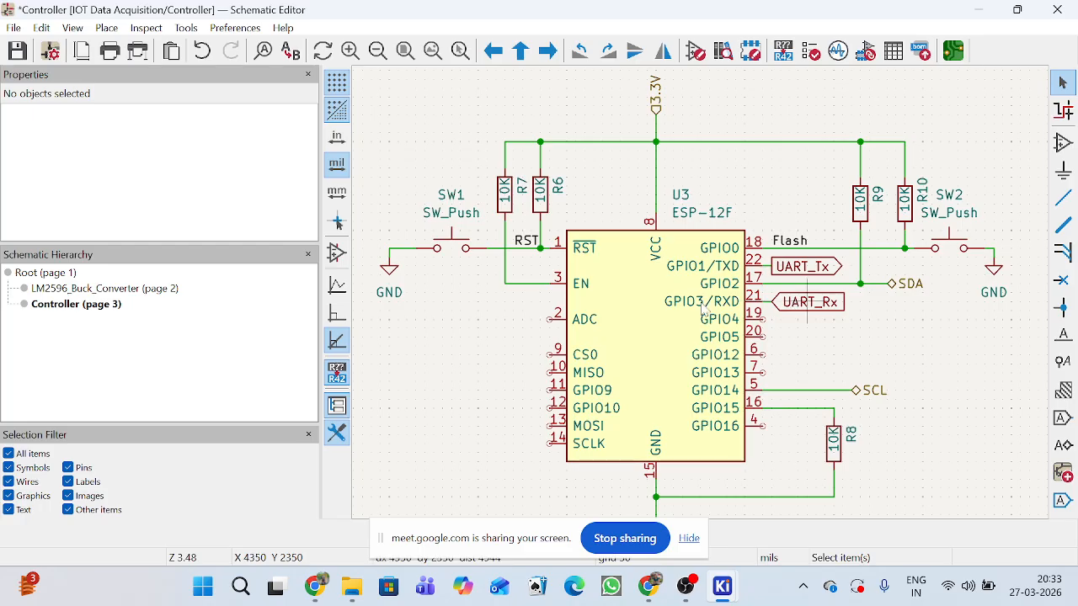
pyautogui.scroll(-2, 711, 317)
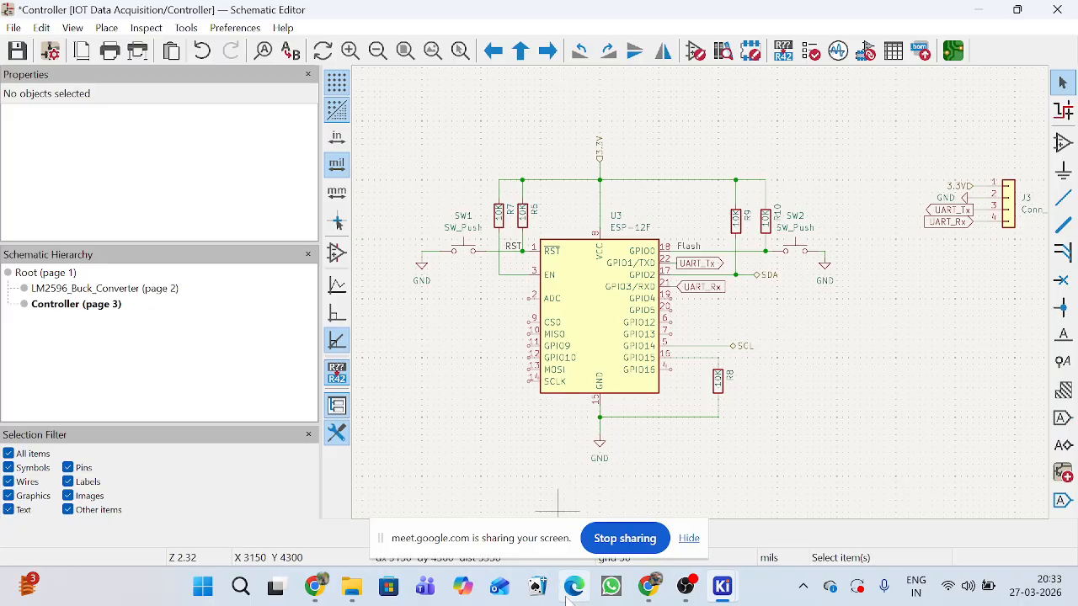
# Open the ESP-12F PDF datasheet from the project's Hardware > REFERENCE folder in File Explorer.
pyautogui.click(351, 590)
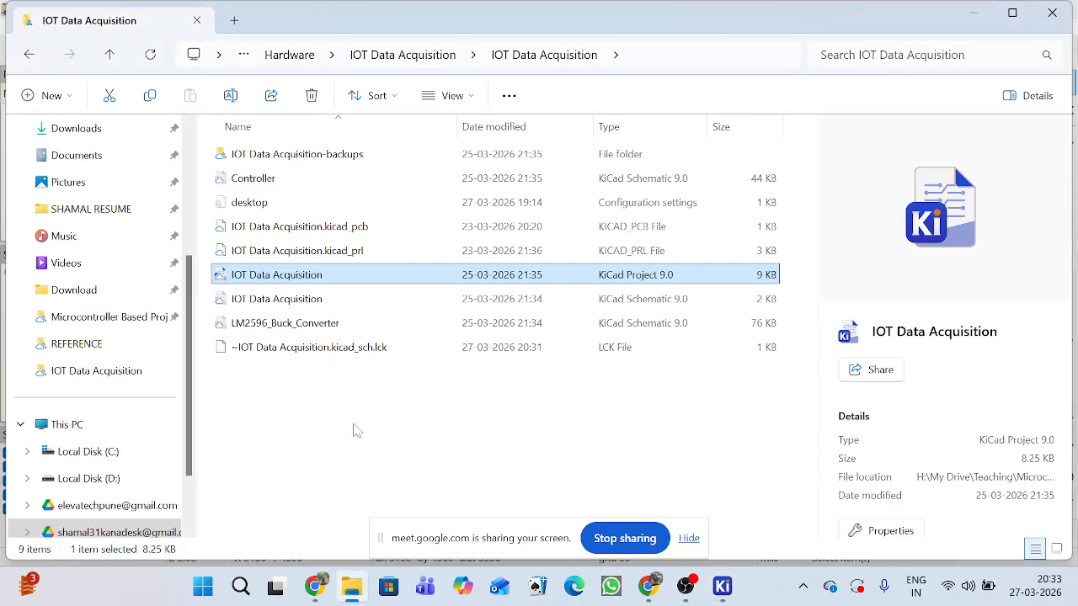
pyautogui.click(356, 430)
pyautogui.click(445, 56)
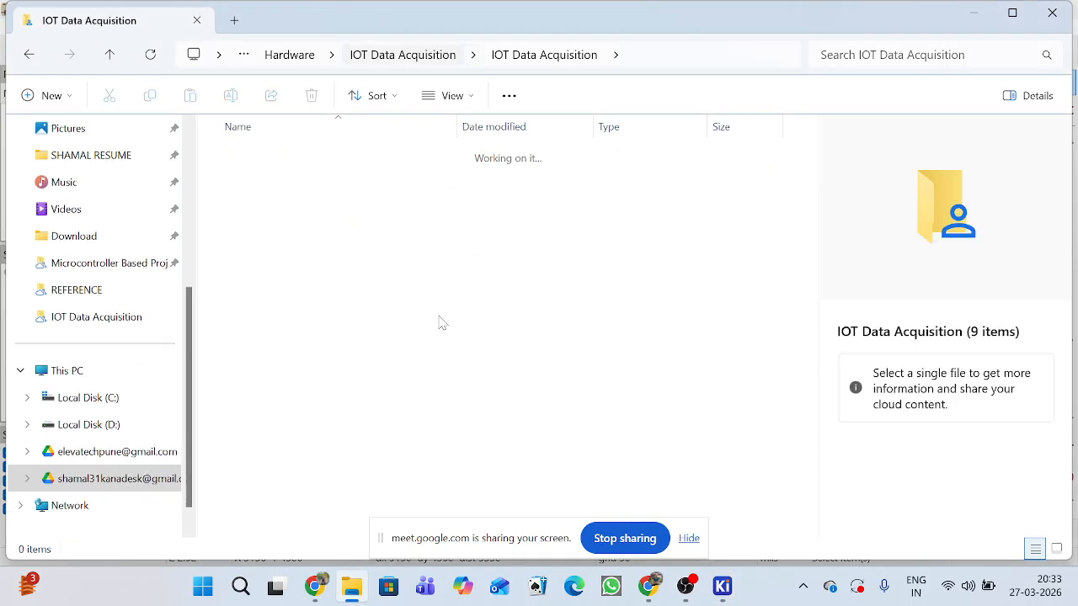
pyautogui.click(577, 55)
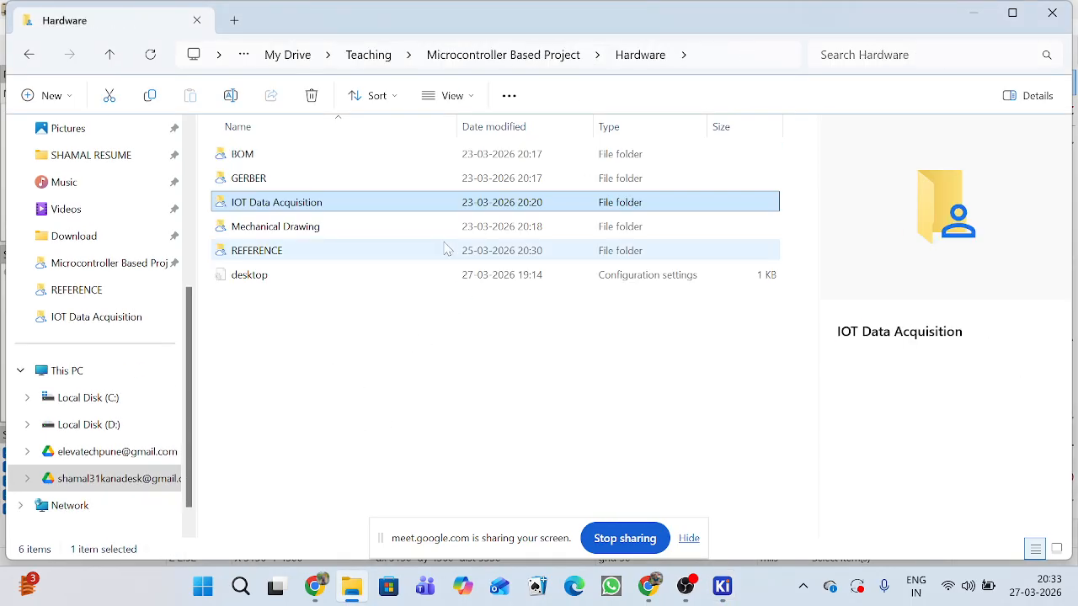
pyautogui.doubleClick(309, 248)
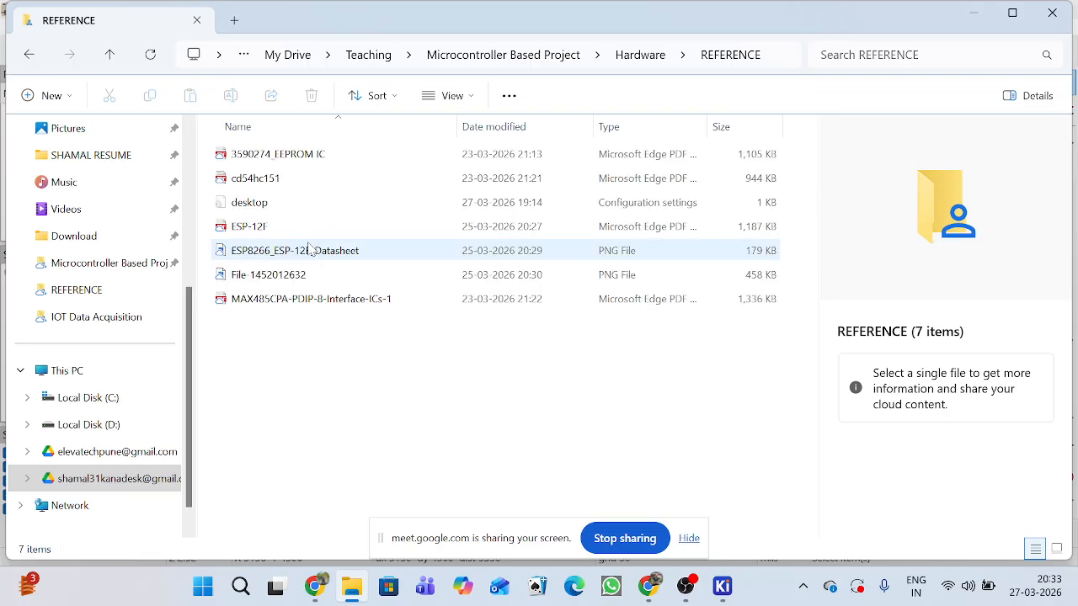
pyautogui.doubleClick(297, 228)
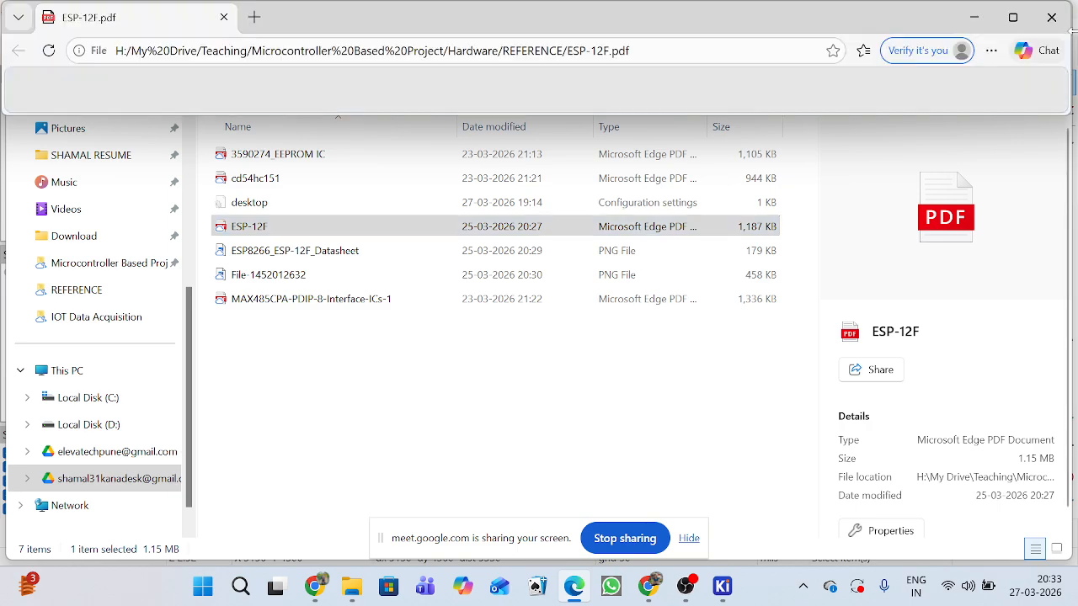
# Bring the ESP-12F.pdf window in Edge to the front and stretch it down to the taskbar.
pyautogui.click(933, 129)
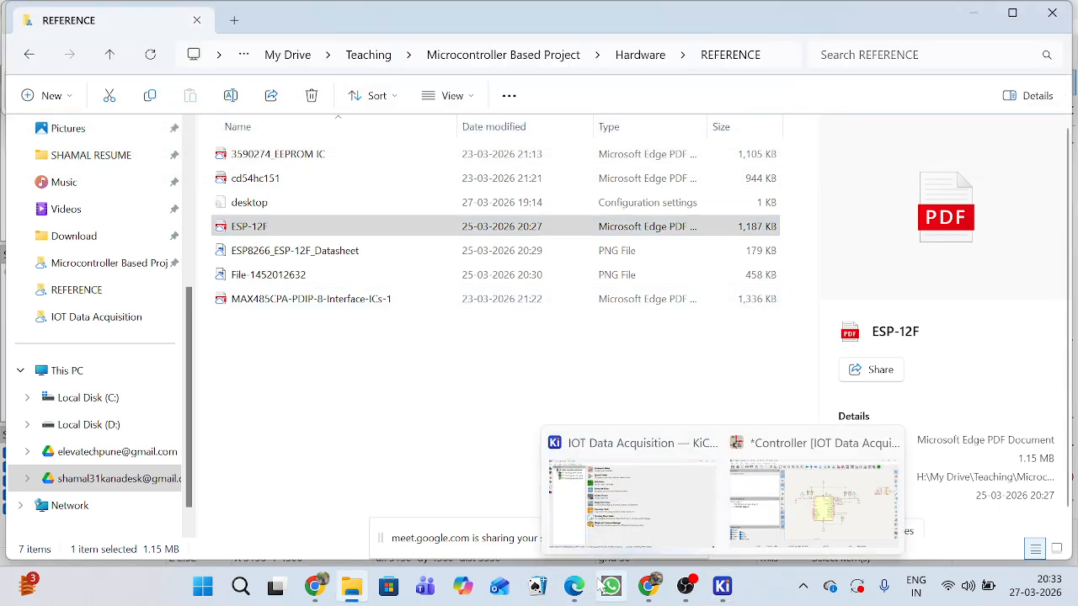
pyautogui.click(585, 588)
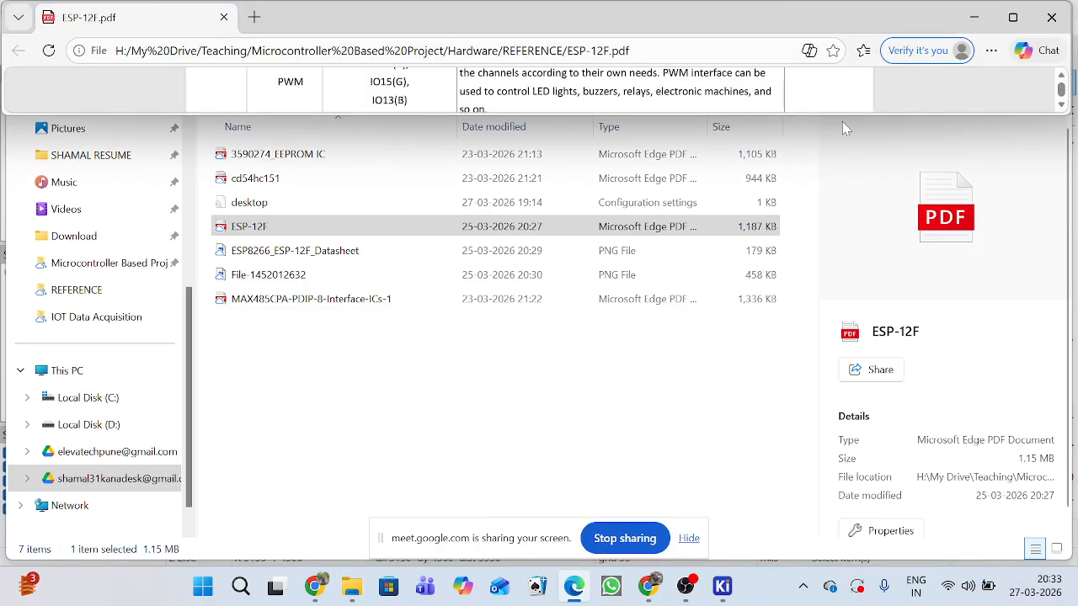
pyautogui.moveTo(844, 118); pyautogui.dragTo(845, 561)
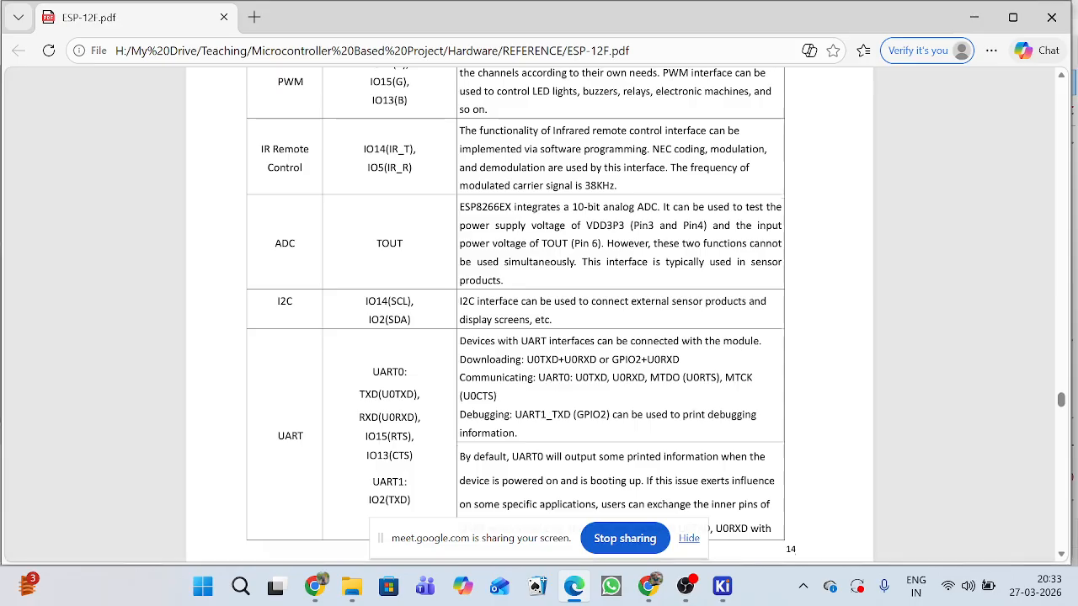
# Examine the module photo and dimensioned drawing in the datasheet's Packaging and Dimension section.
pyautogui.scroll(5, 594, 366)
pyautogui.scroll(20, 594, 366)
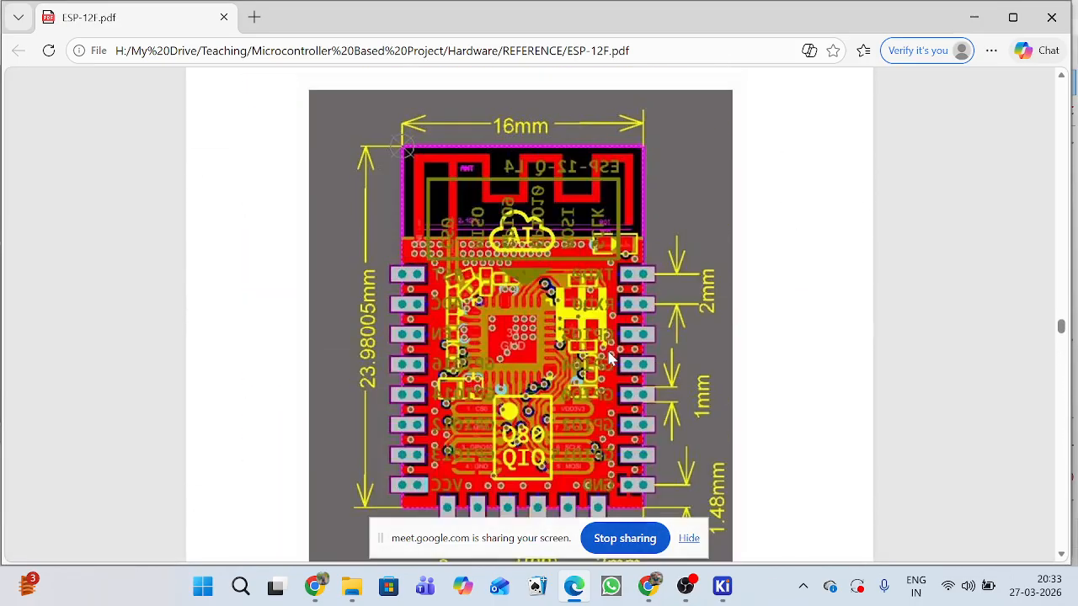
pyautogui.scroll(-3, 611, 360)
pyautogui.scroll(8, 616, 346)
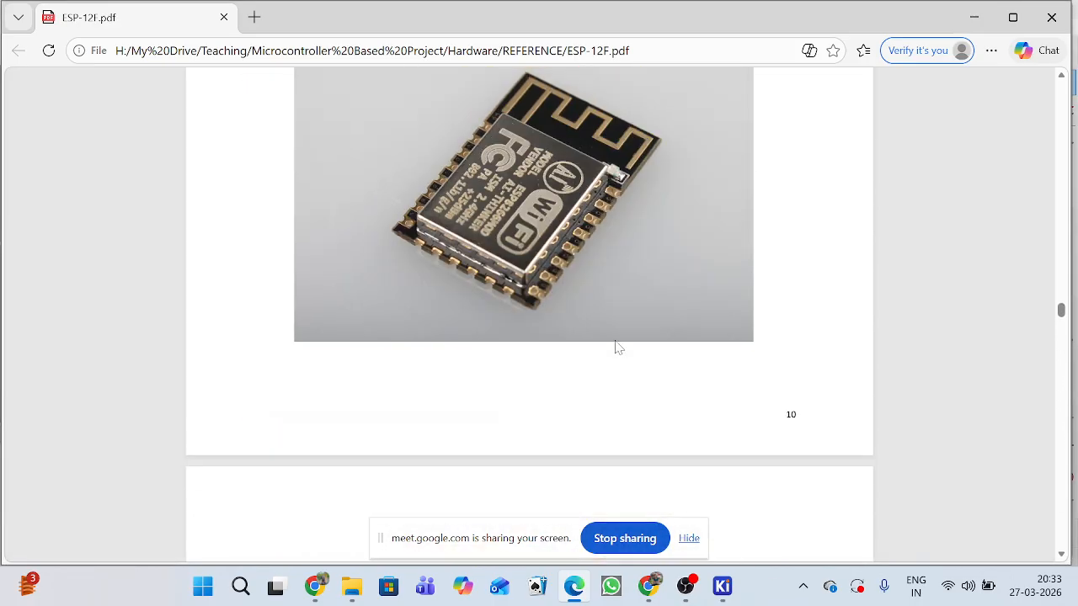
pyautogui.scroll(-1, 620, 315)
pyautogui.scroll(1, 659, 284)
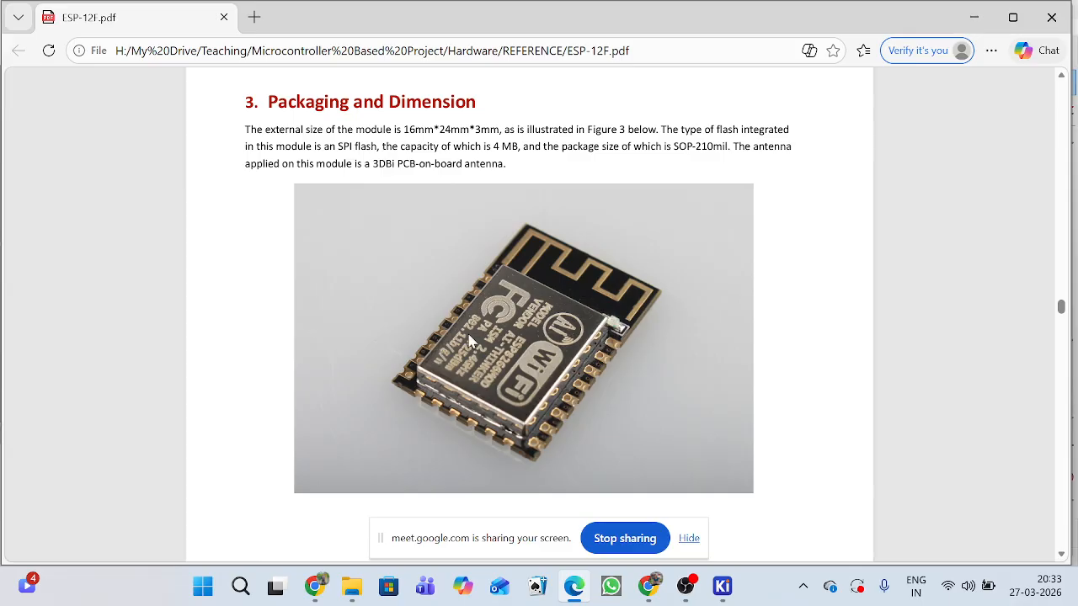
pyautogui.scroll(1, 560, 323)
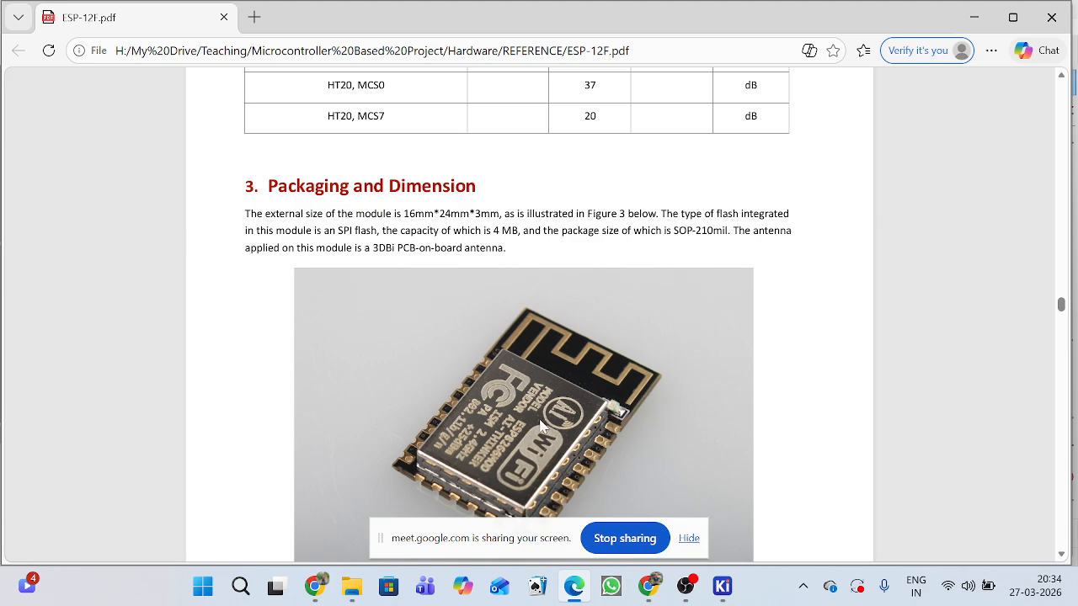
# Look back through the datasheet's pin mode table, module parameters, feature list and table of contents.
pyautogui.scroll(4, 621, 405)
pyautogui.scroll(7, 589, 376)
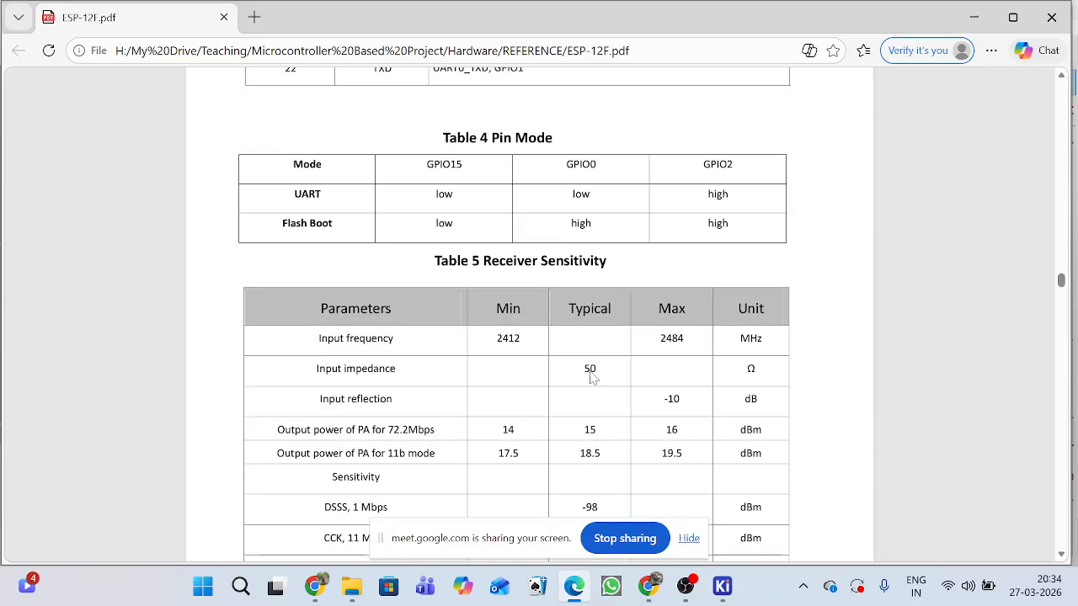
pyautogui.scroll(20, 592, 370)
pyautogui.scroll(15, 591, 366)
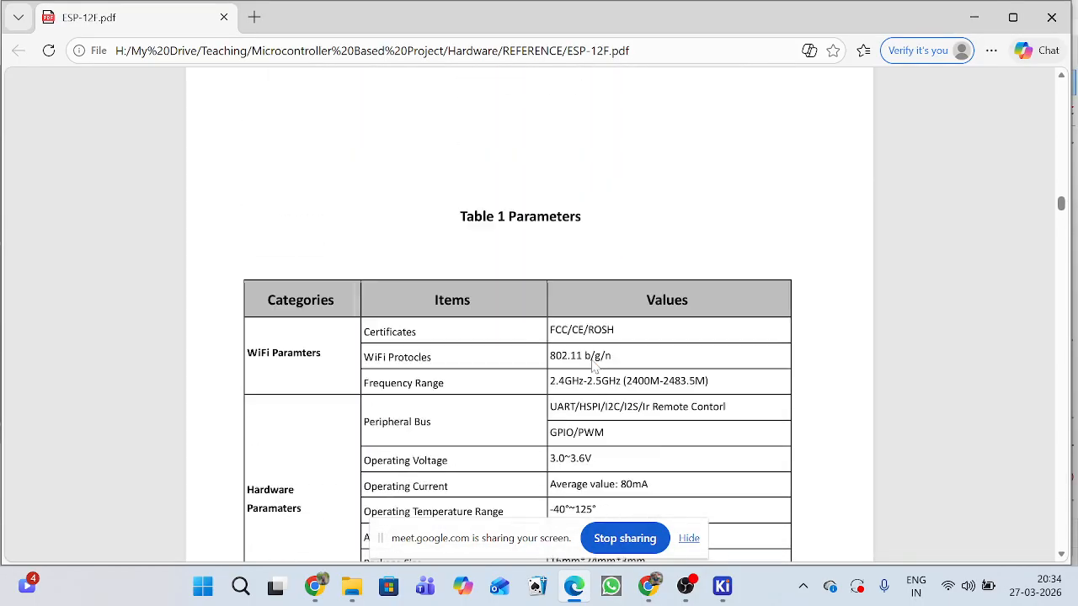
pyautogui.scroll(15, 591, 366)
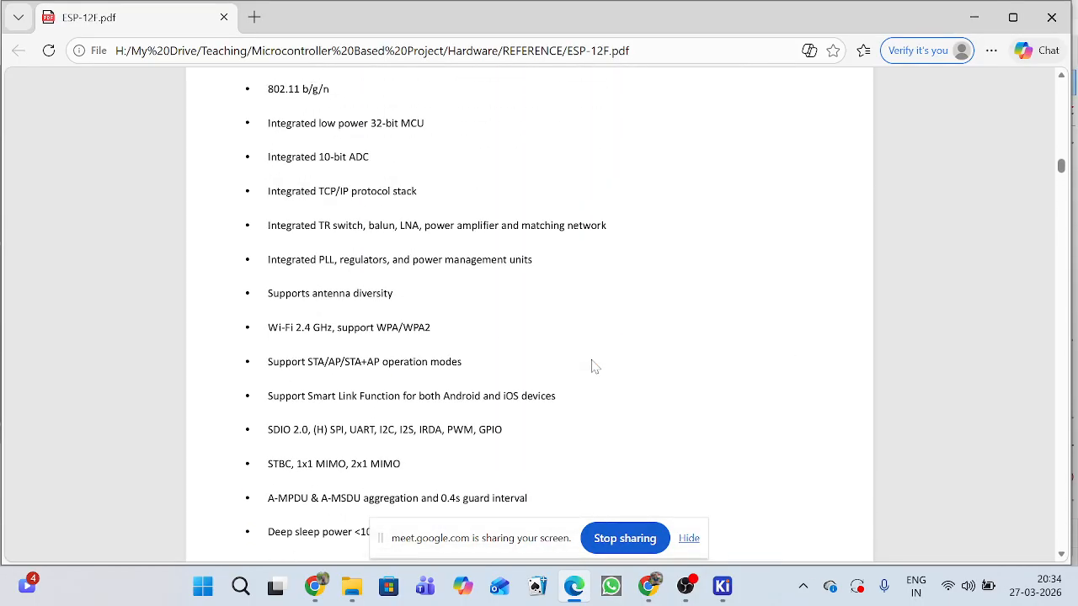
pyautogui.scroll(10, 594, 362)
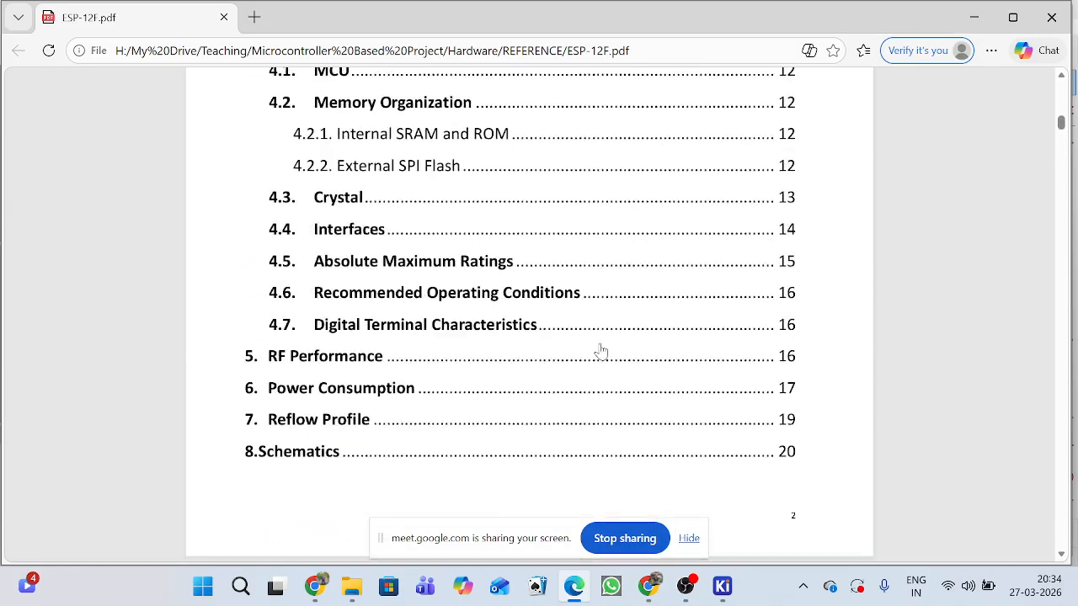
pyautogui.scroll(-20, 598, 354)
pyautogui.scroll(-20, 598, 384)
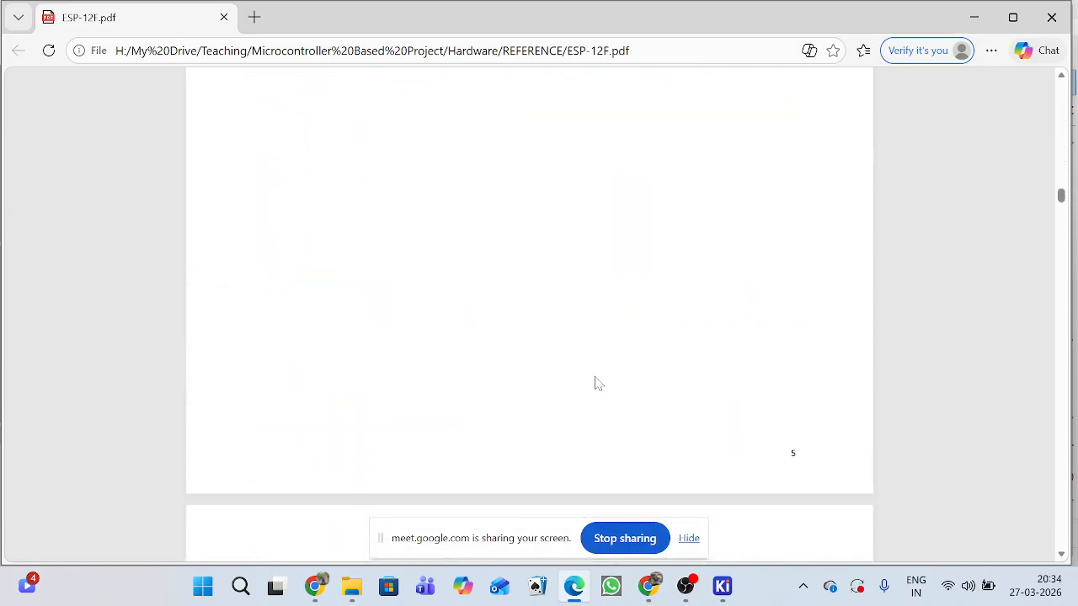
# Examine the ESP-12F pin layout drawing and the pin function and pin mode tables under Pin Descriptions.
pyautogui.scroll(2, 598, 380)
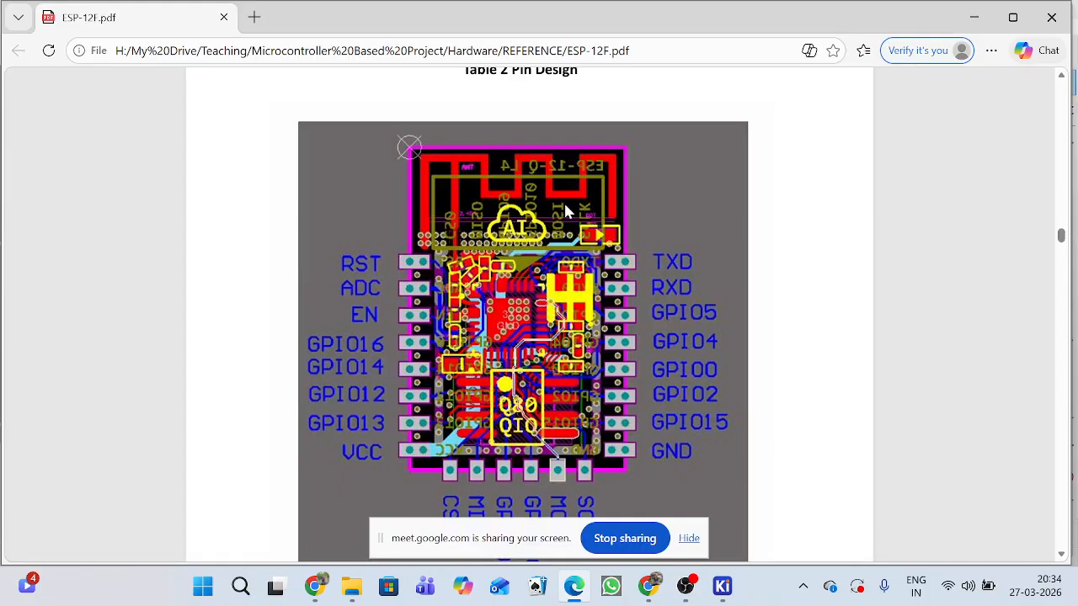
pyautogui.scroll(2, 563, 200)
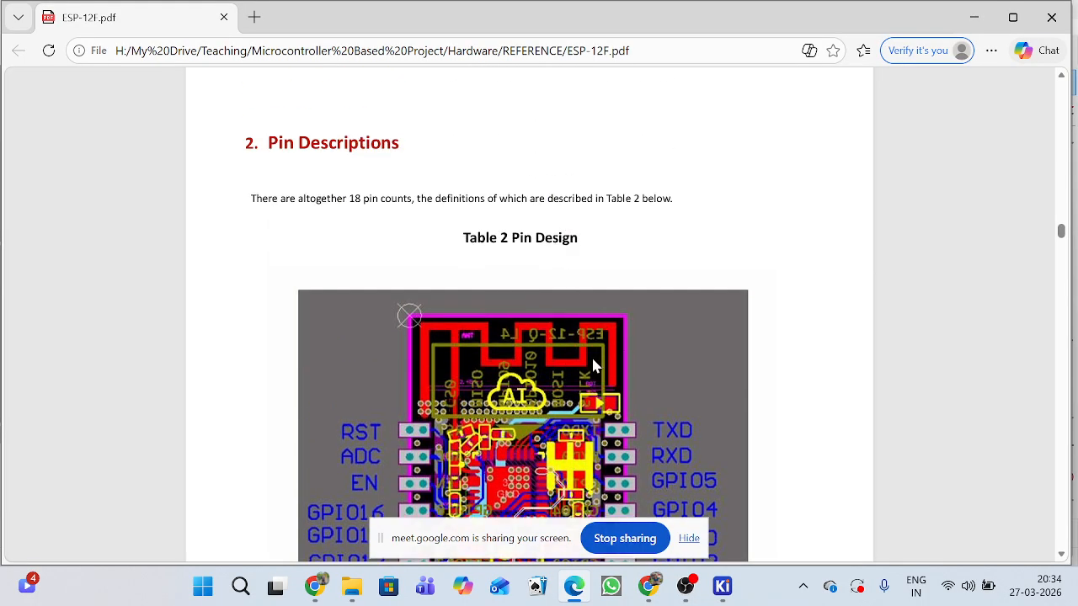
pyautogui.scroll(-1, 482, 356)
pyautogui.scroll(-1, 481, 355)
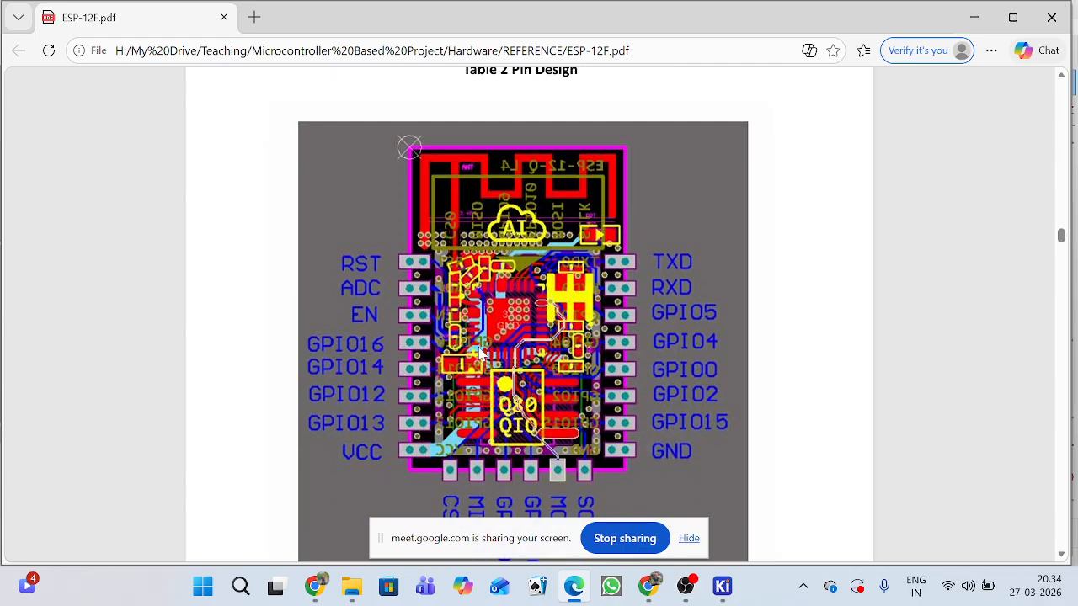
pyautogui.scroll(1, 627, 313)
pyautogui.scroll(-1, 627, 313)
pyautogui.scroll(2, 631, 270)
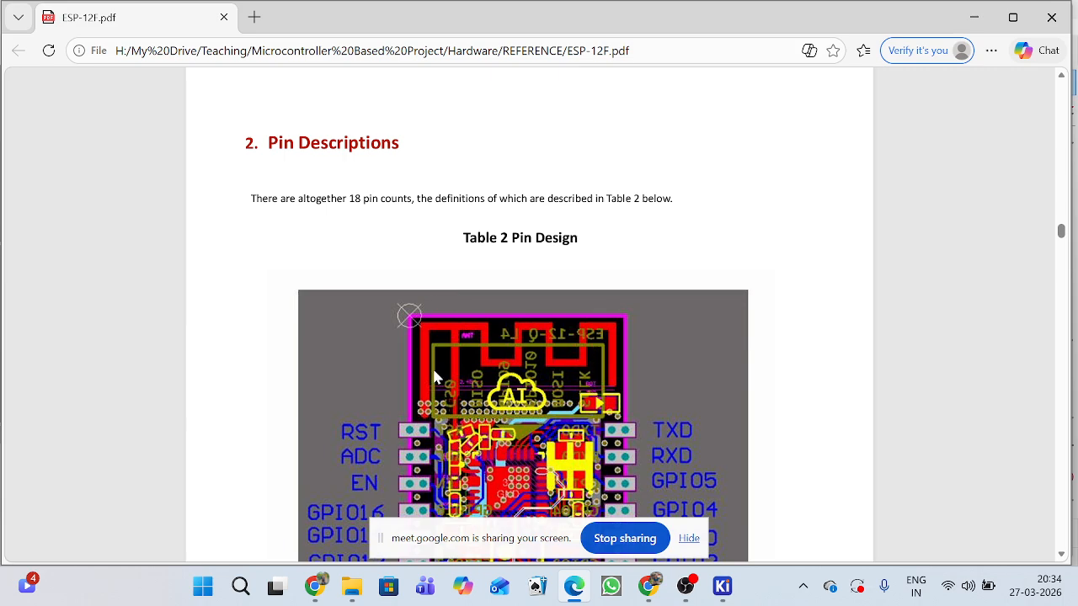
pyautogui.scroll(-2, 547, 358)
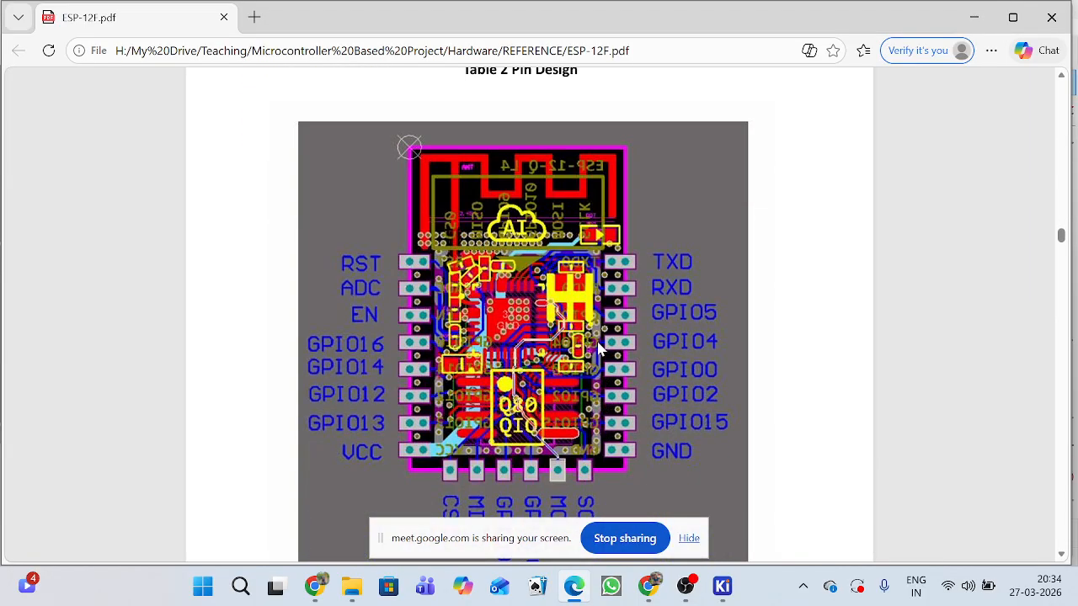
pyautogui.scroll(-7, 599, 349)
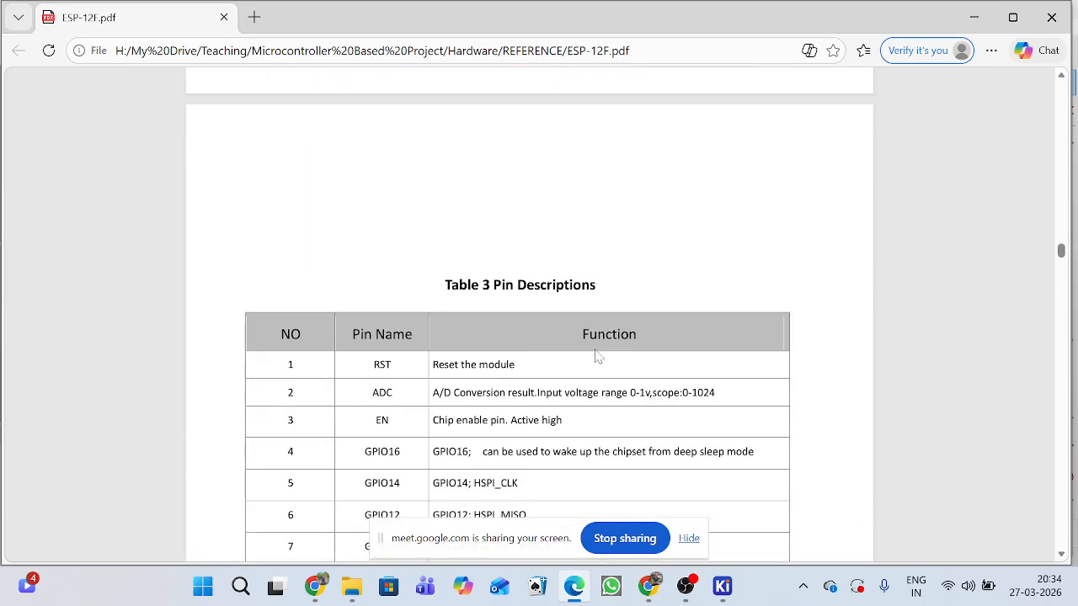
pyautogui.scroll(-12, 596, 355)
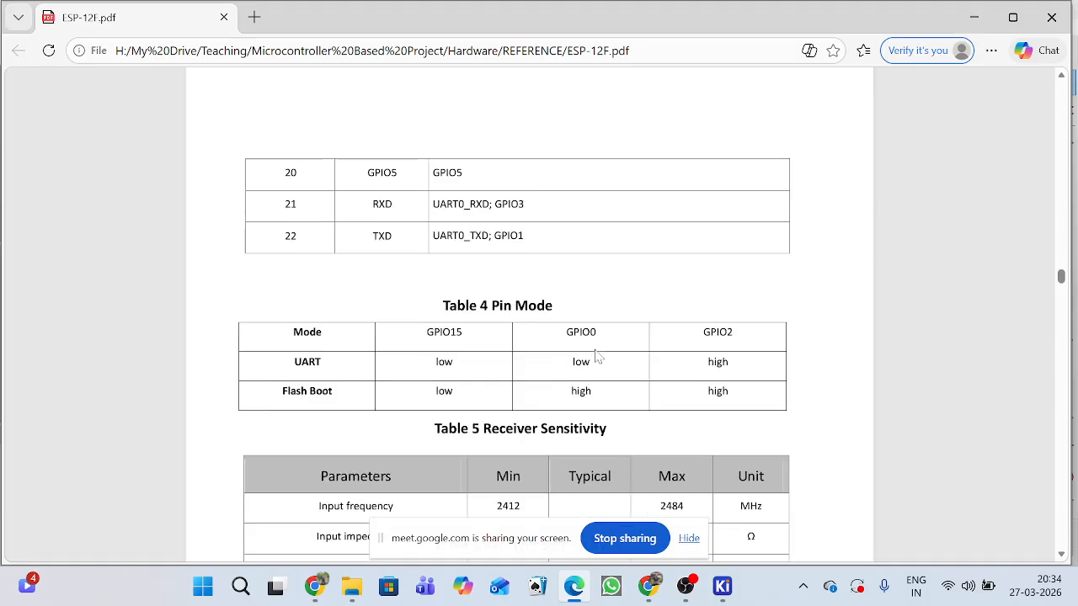
# Examine the ESP-12F dimension drawing and the MCU and memory organization details in Functional Descriptions.
pyautogui.scroll(-12, 595, 355)
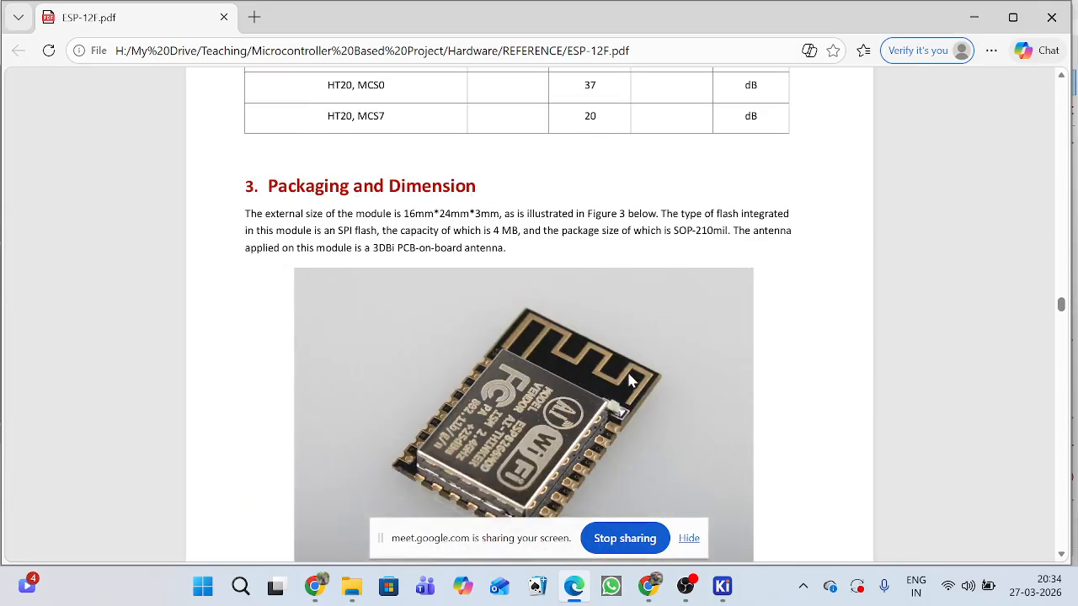
pyautogui.scroll(-2, 628, 373)
pyautogui.scroll(2, 628, 372)
pyautogui.scroll(-10, 528, 408)
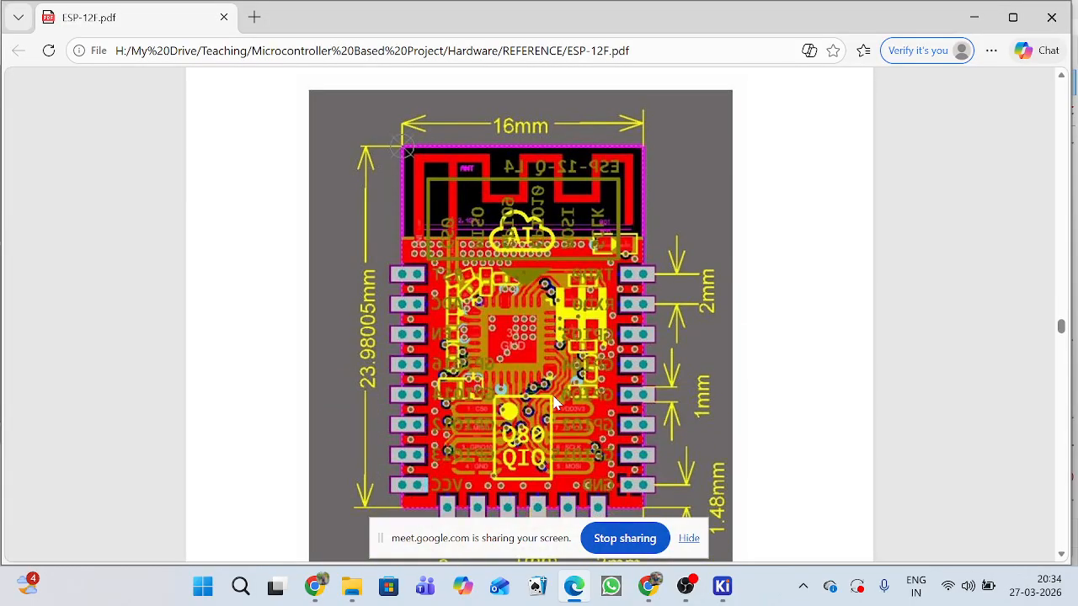
pyautogui.scroll(-10, 553, 402)
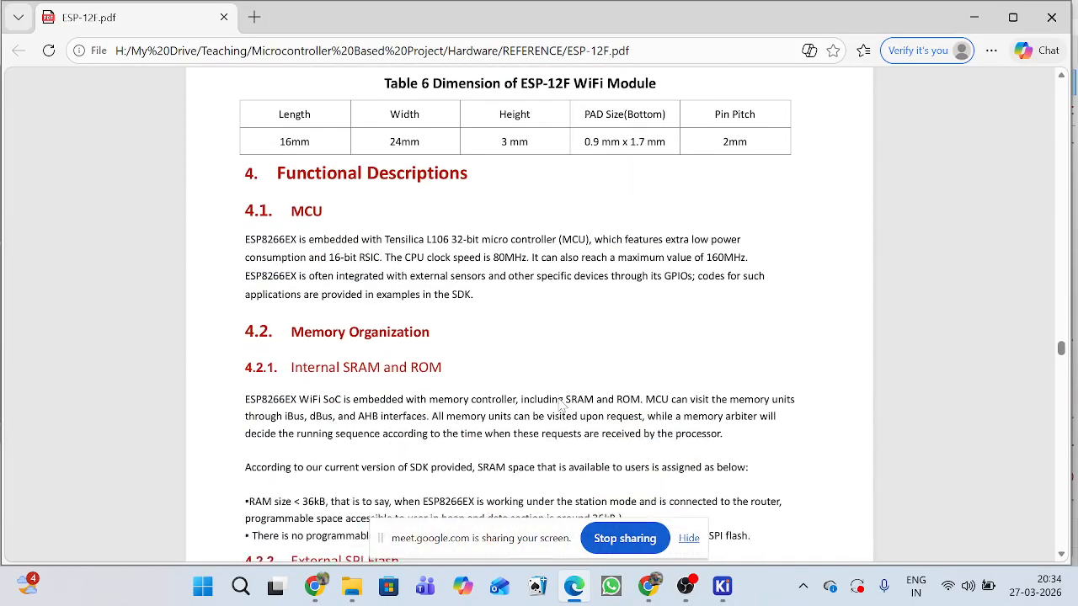
pyautogui.scroll(-2, 562, 405)
pyautogui.scroll(7, 562, 405)
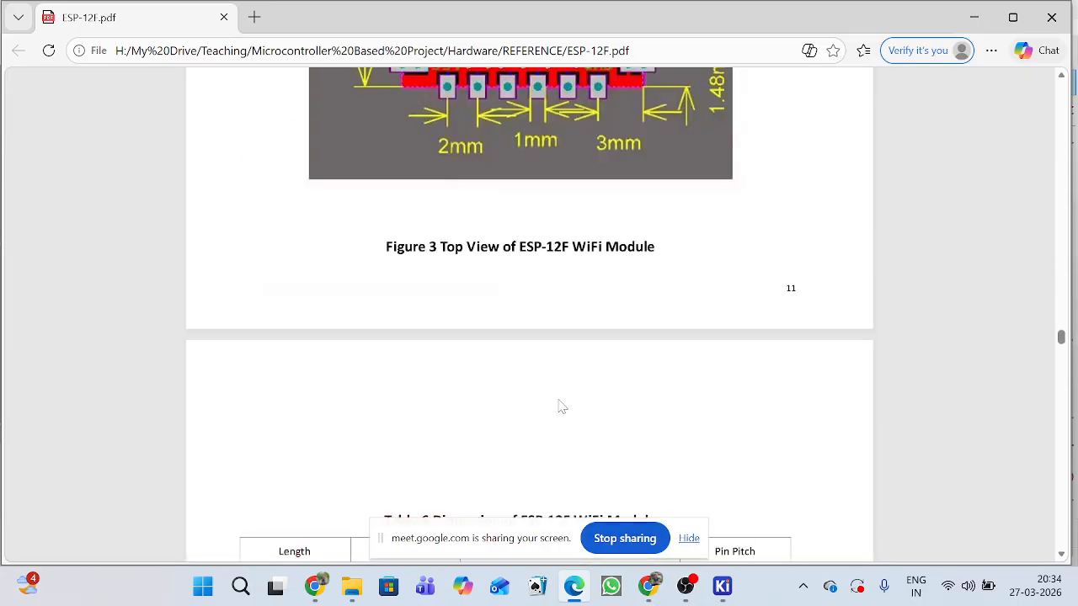
pyautogui.scroll(5, 562, 407)
pyautogui.scroll(3, 562, 408)
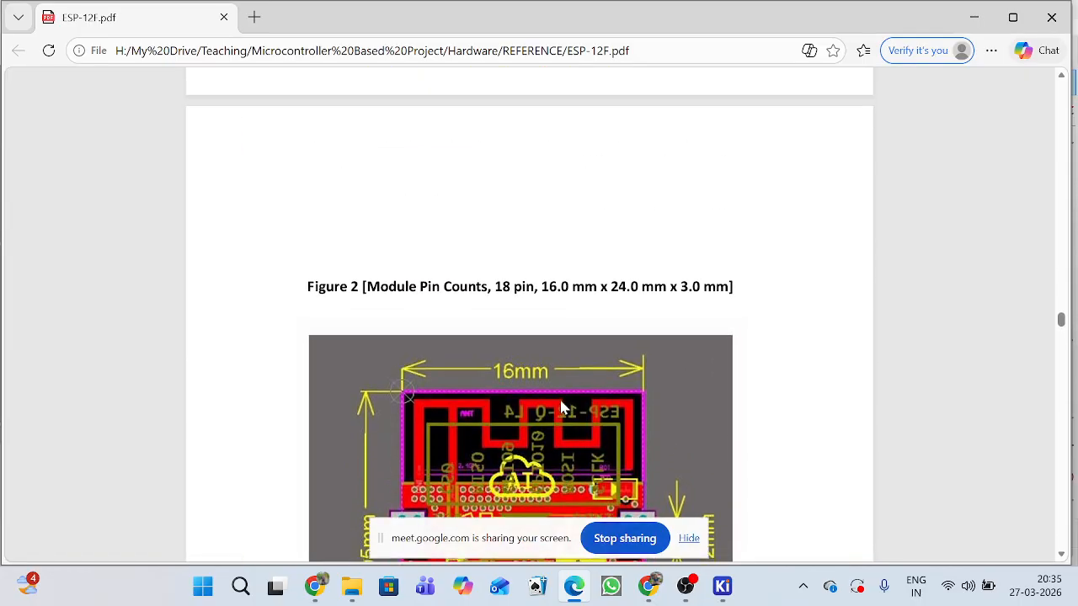
pyautogui.scroll(-9, 560, 403)
pyautogui.scroll(-9, 564, 408)
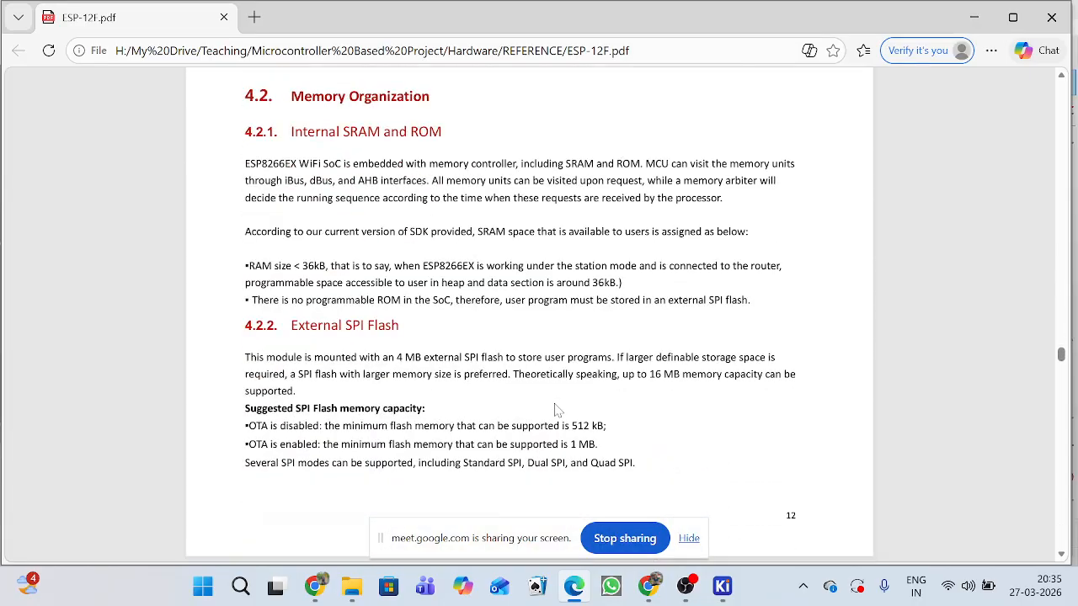
# Examine the datasheet's MCU, Internal SRAM and ROM, and External SPI Flash sections, including the suggested flash memory capacity for OTA.
pyautogui.scroll(-4, 556, 410)
pyautogui.scroll(1, 555, 410)
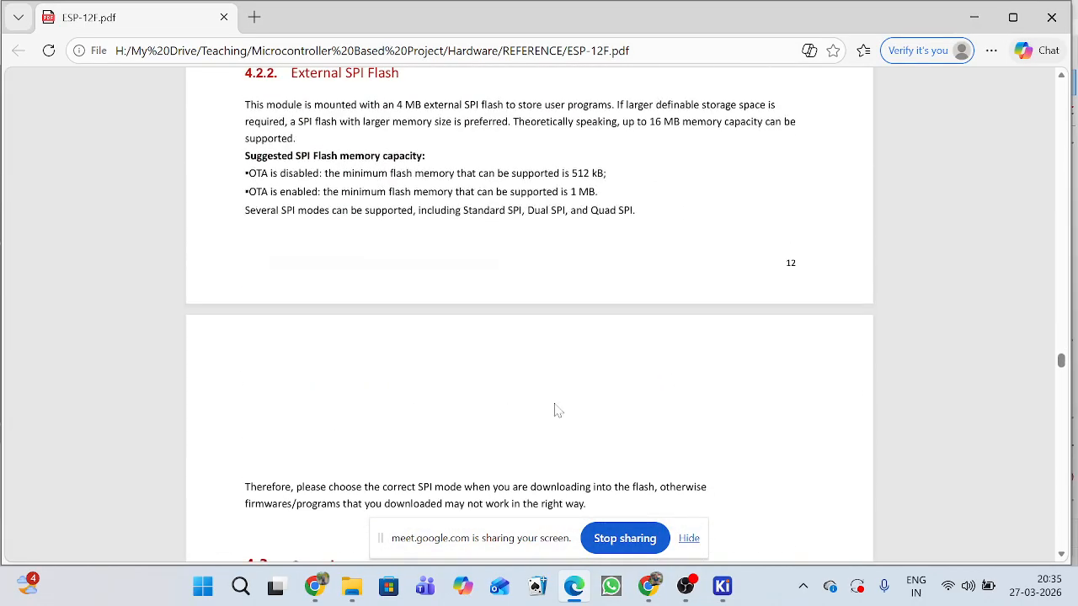
pyautogui.scroll(8, 556, 410)
pyautogui.scroll(-1, 555, 410)
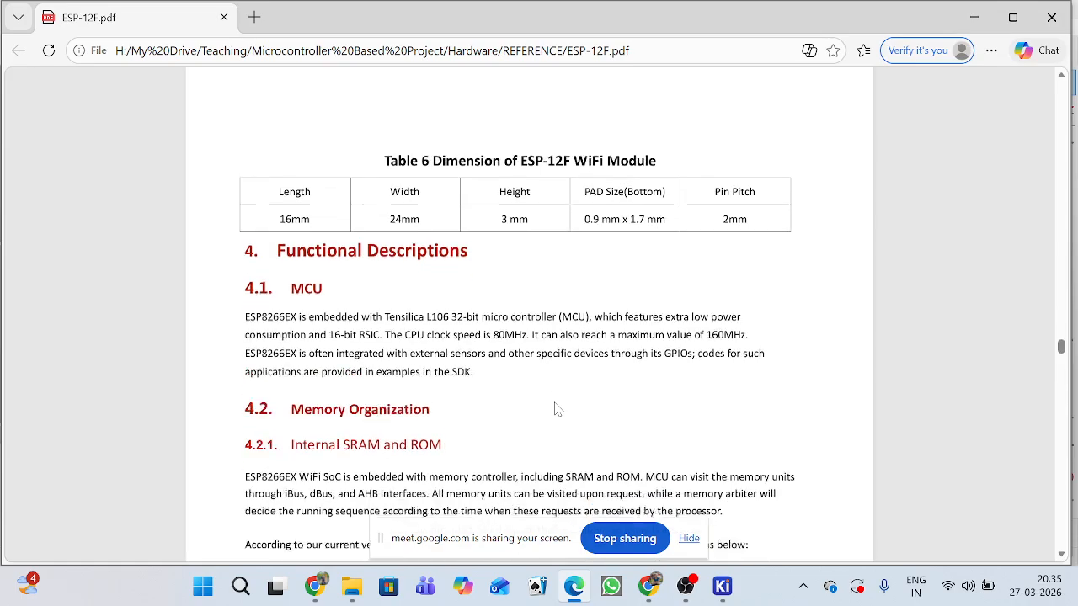
pyautogui.scroll(-1, 556, 409)
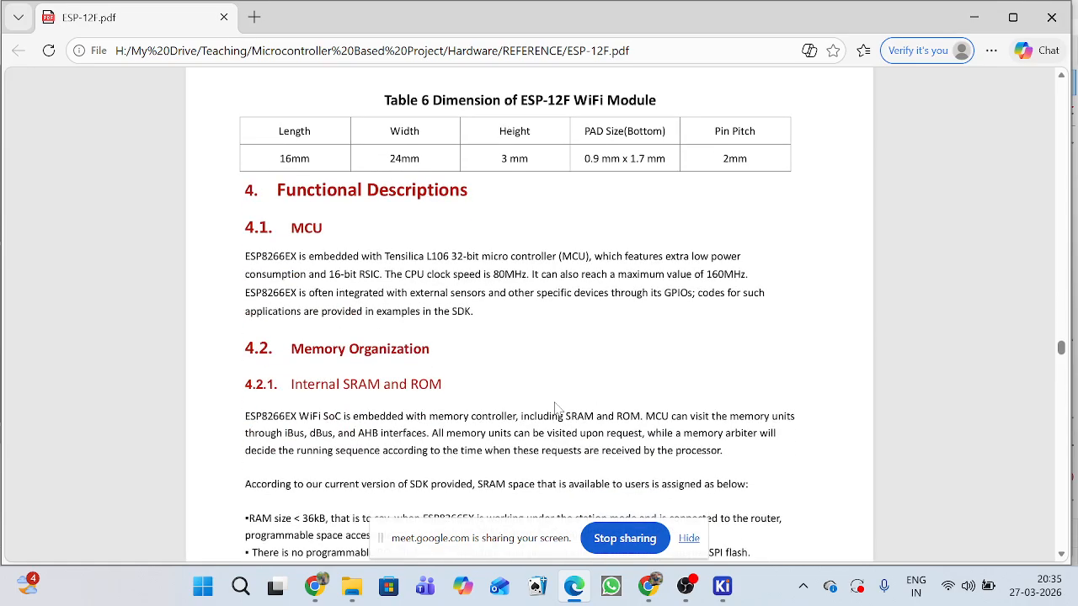
pyautogui.scroll(-8, 556, 410)
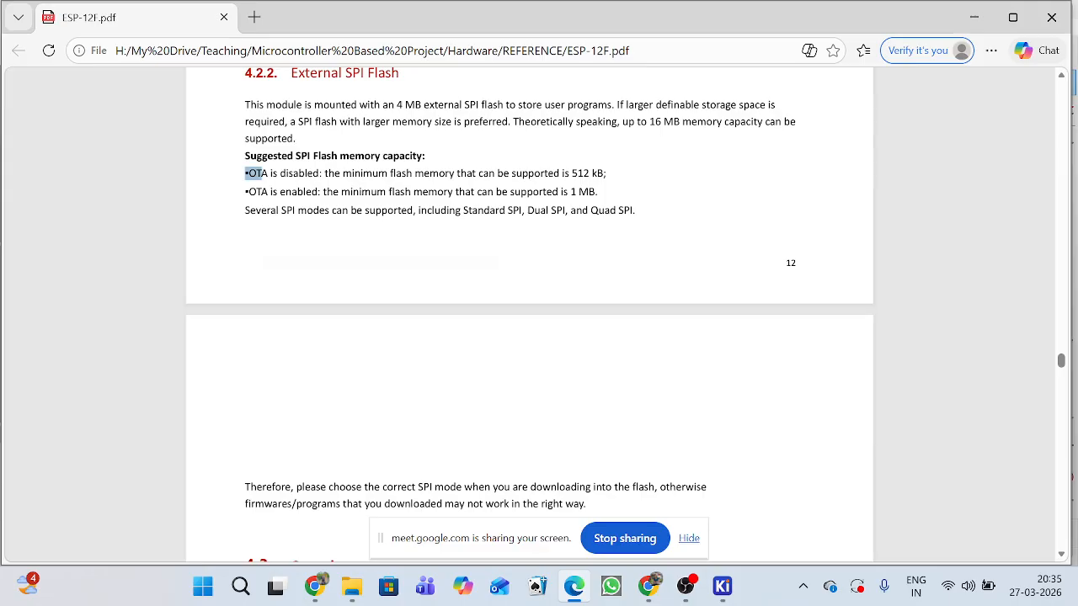
# Look through the datasheet's Crystal section, interface descriptions, absolute maximum ratings and RF performance table.
pyautogui.scroll(-3, 462, 352)
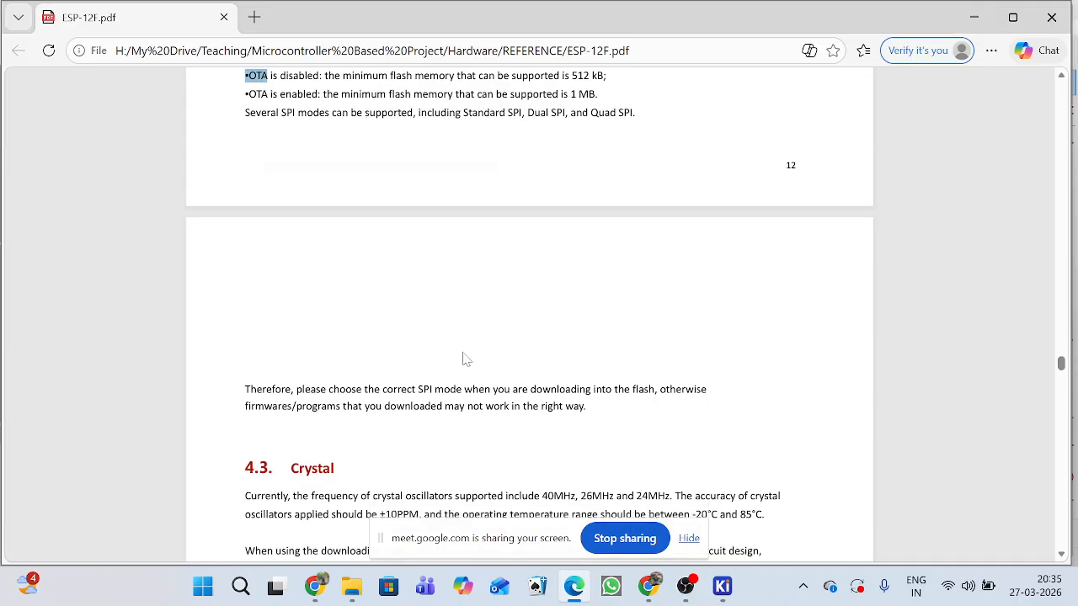
pyautogui.scroll(-7, 481, 354)
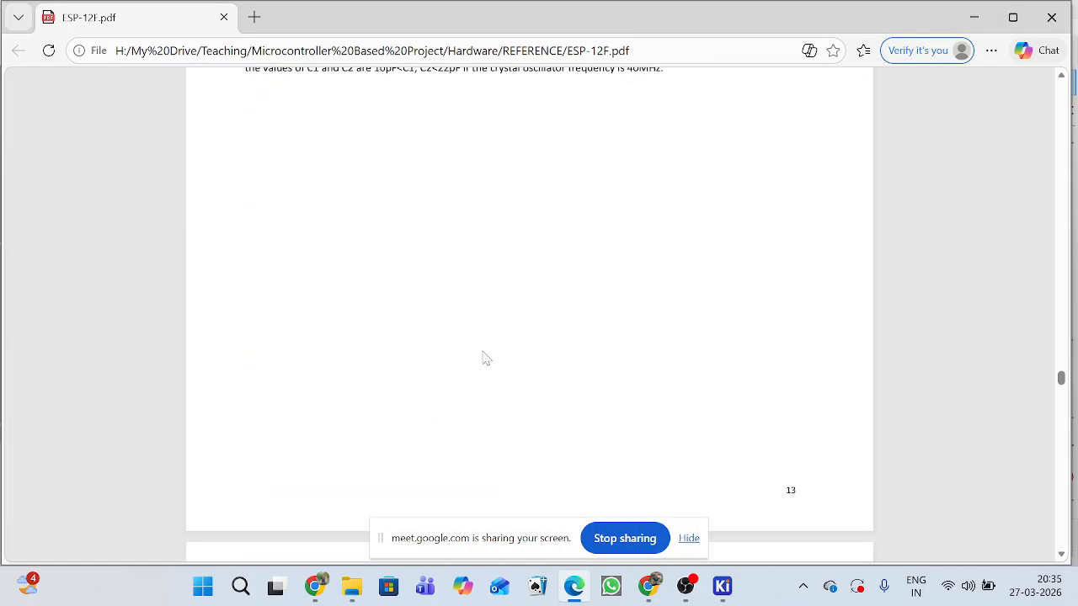
pyautogui.scroll(-10, 539, 321)
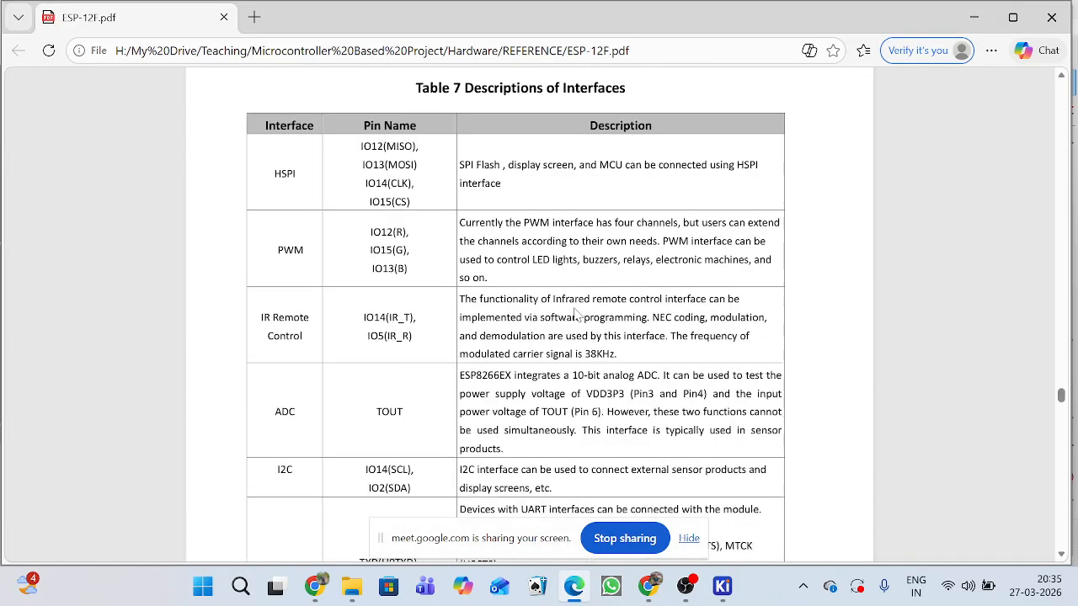
pyautogui.scroll(-11, 576, 314)
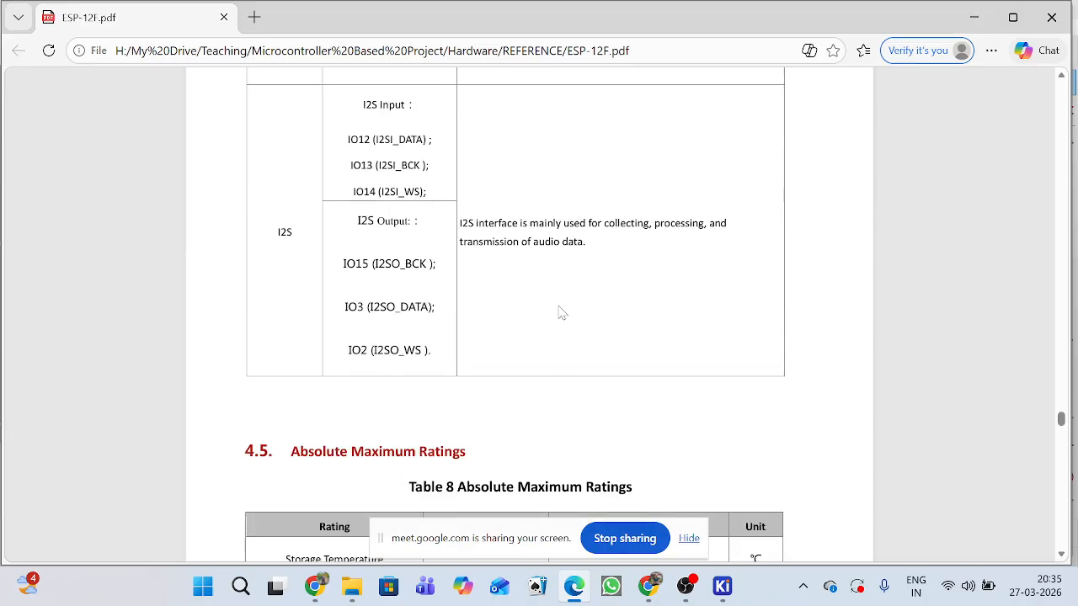
pyautogui.scroll(-15, 562, 330)
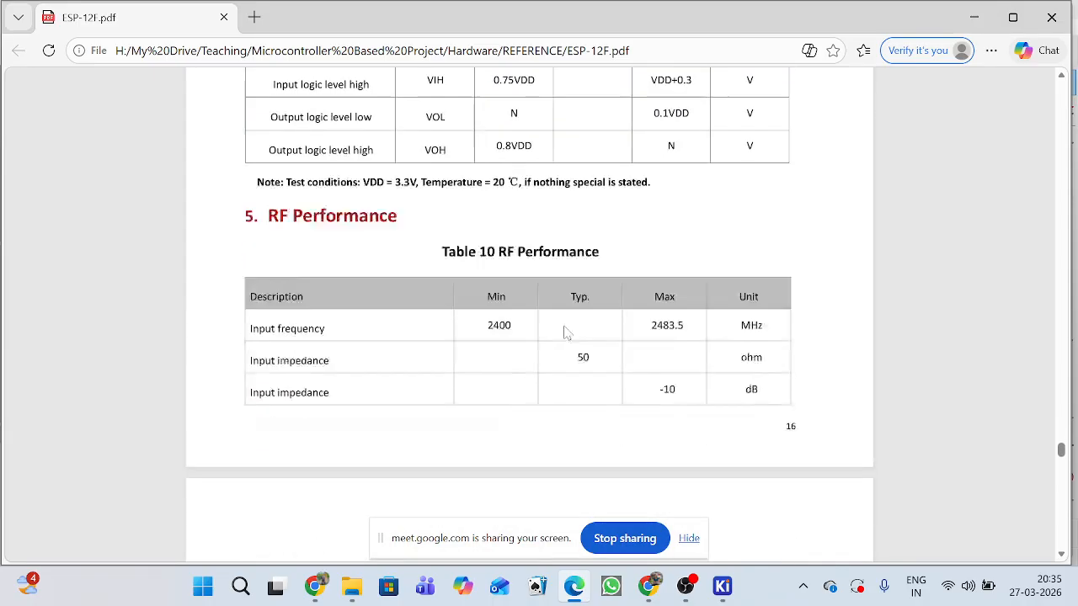
# Look through the power consumption and Reflow Profile pages up to the ESP-12F module schematic in Figure 4.
pyautogui.scroll(-15, 567, 329)
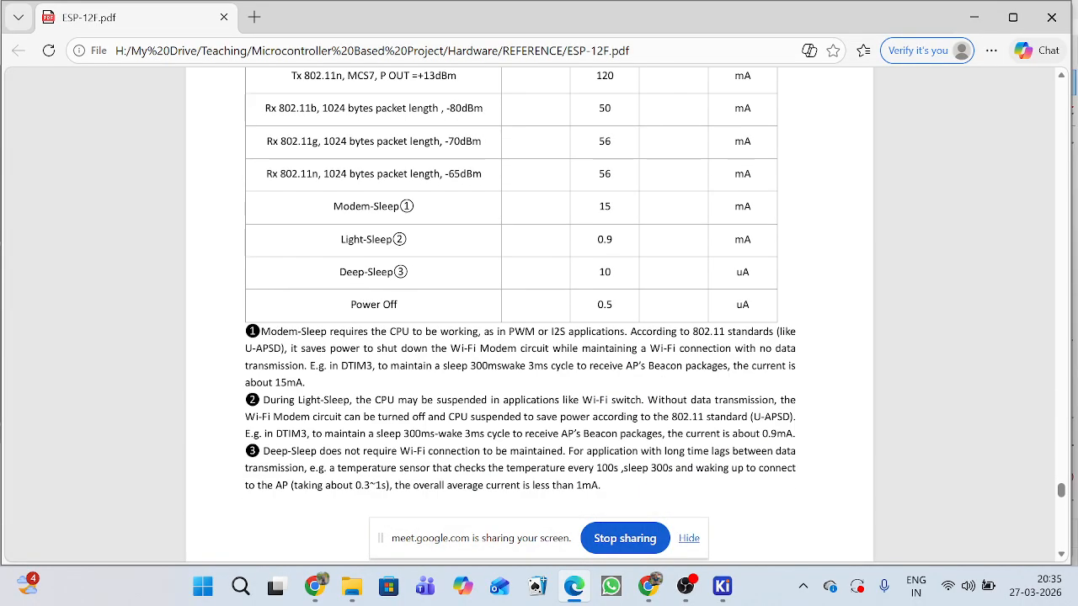
pyautogui.scroll(-6, 539, 320)
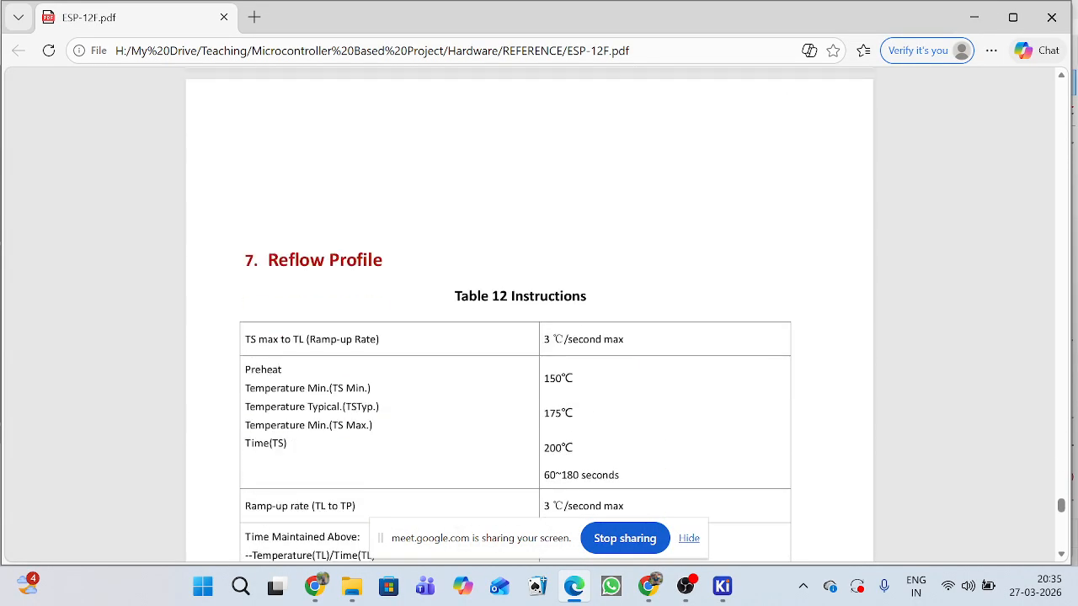
pyautogui.scroll(-13, 539, 320)
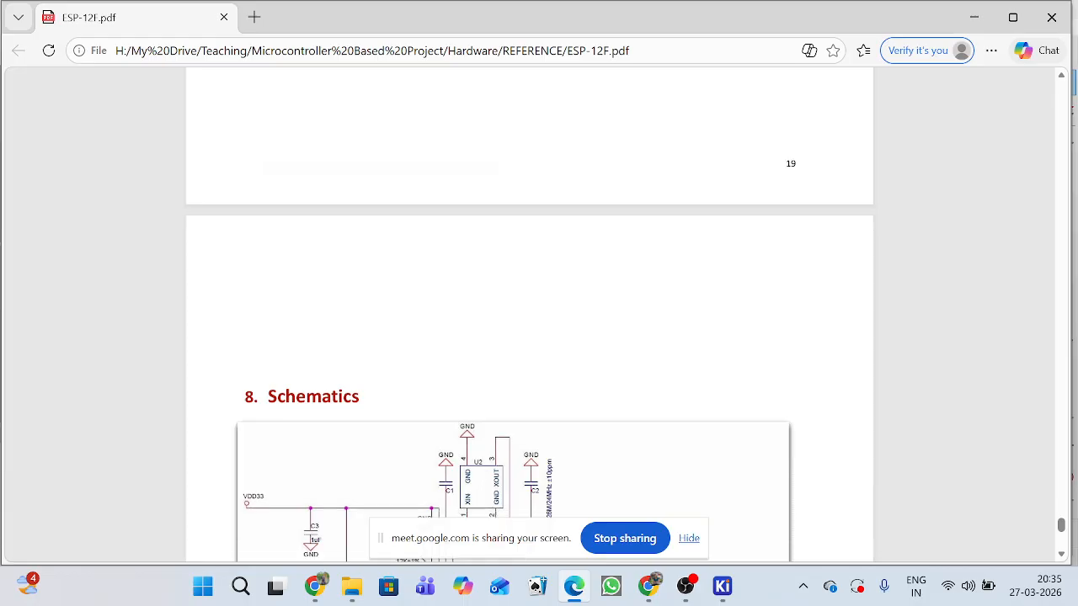
pyautogui.scroll(-3, 554, 341)
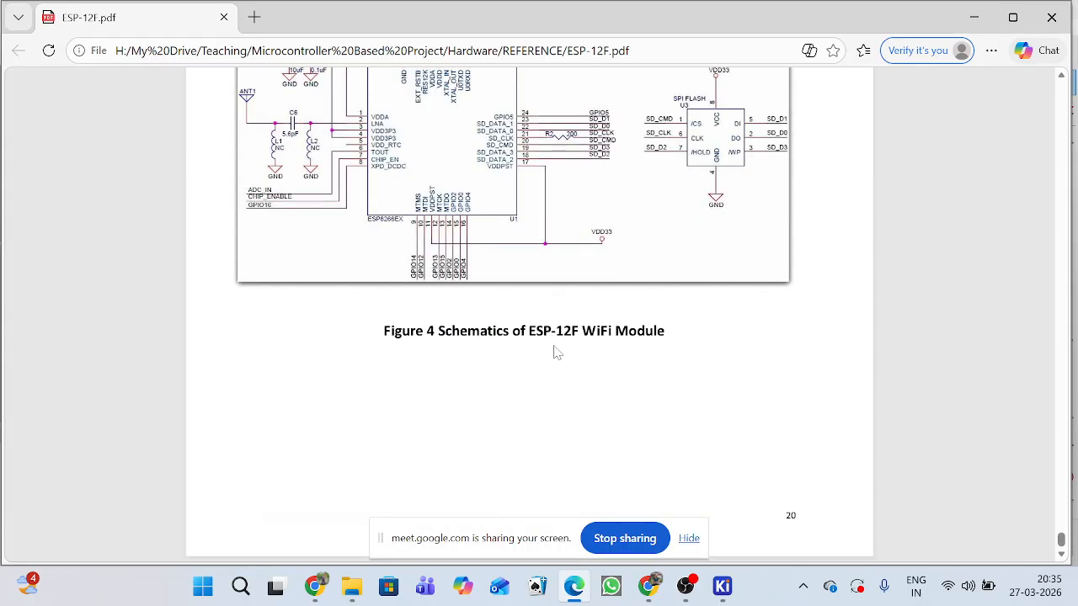
pyautogui.scroll(3, 557, 404)
# Switch to the Google Meet call in Chrome and check the participants in the People list.
pyautogui.moveTo(655, 593)
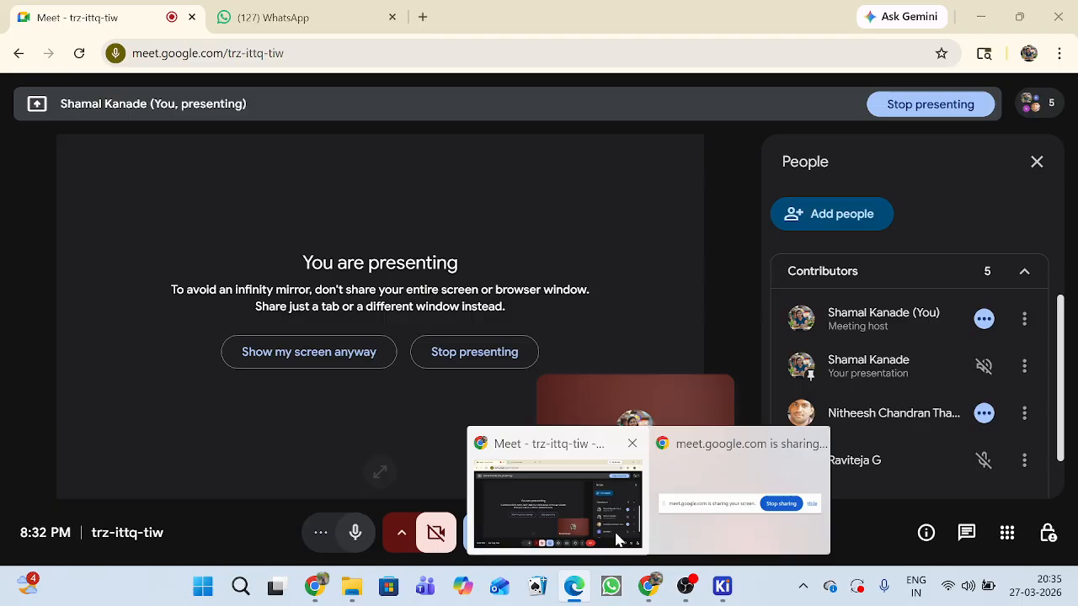
pyautogui.click(590, 501)
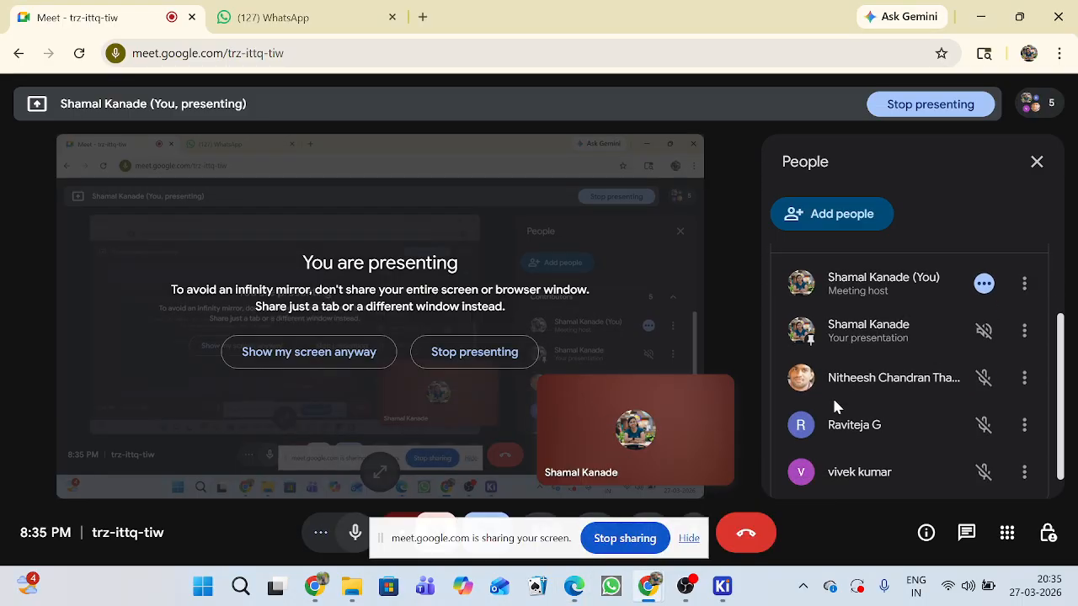
pyautogui.scroll(-1, 833, 403)
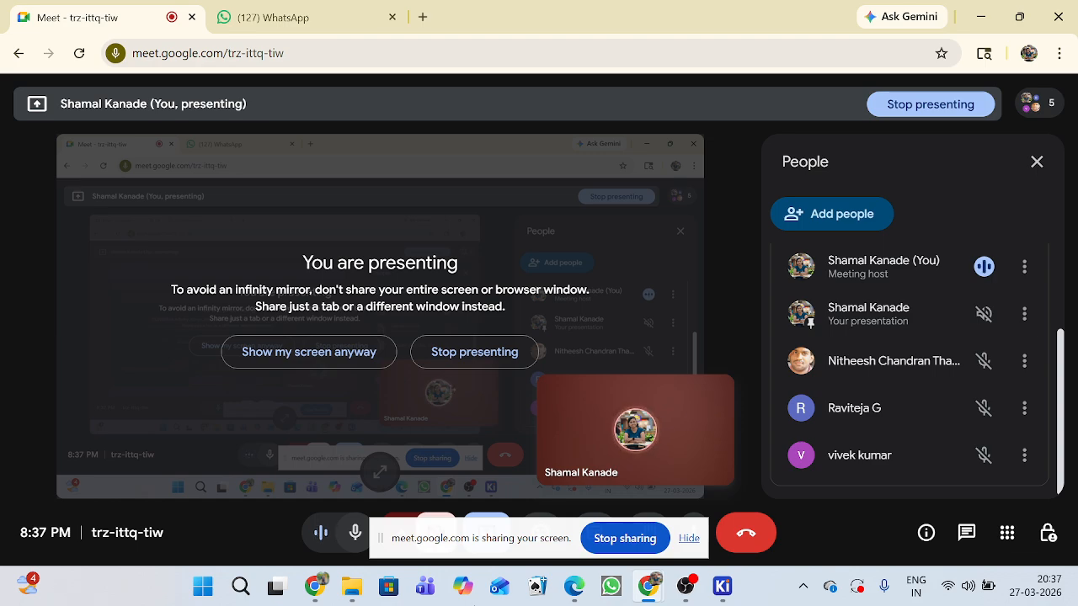
# Switch back to the ESP-12F datasheet in Edge and examine the Reflow Profile instructions in Table 12.
pyautogui.moveTo(648, 586)
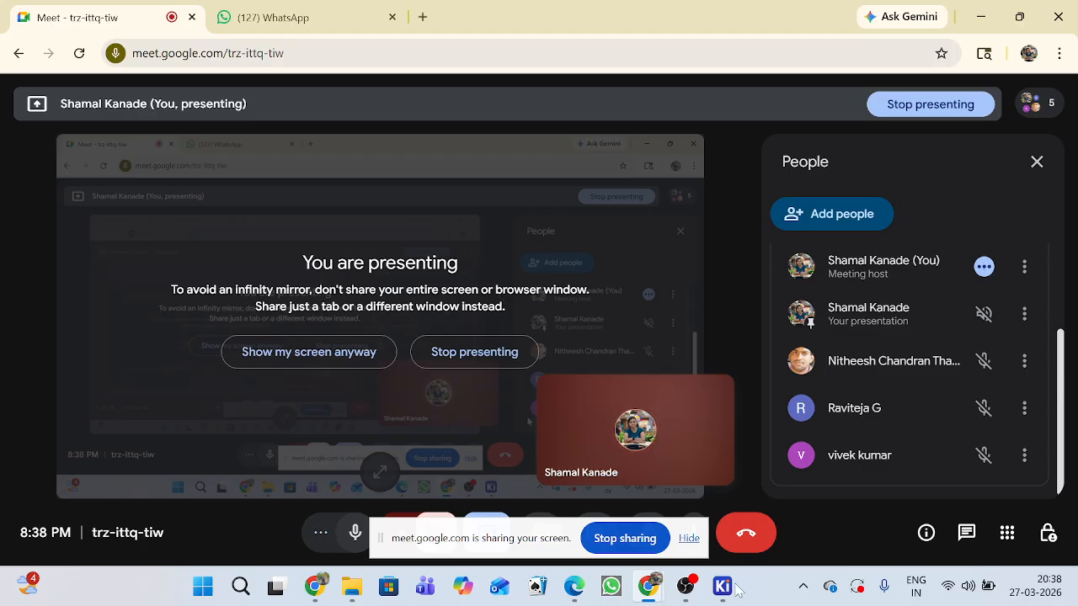
pyautogui.click(575, 587)
pyautogui.scroll(10, 593, 415)
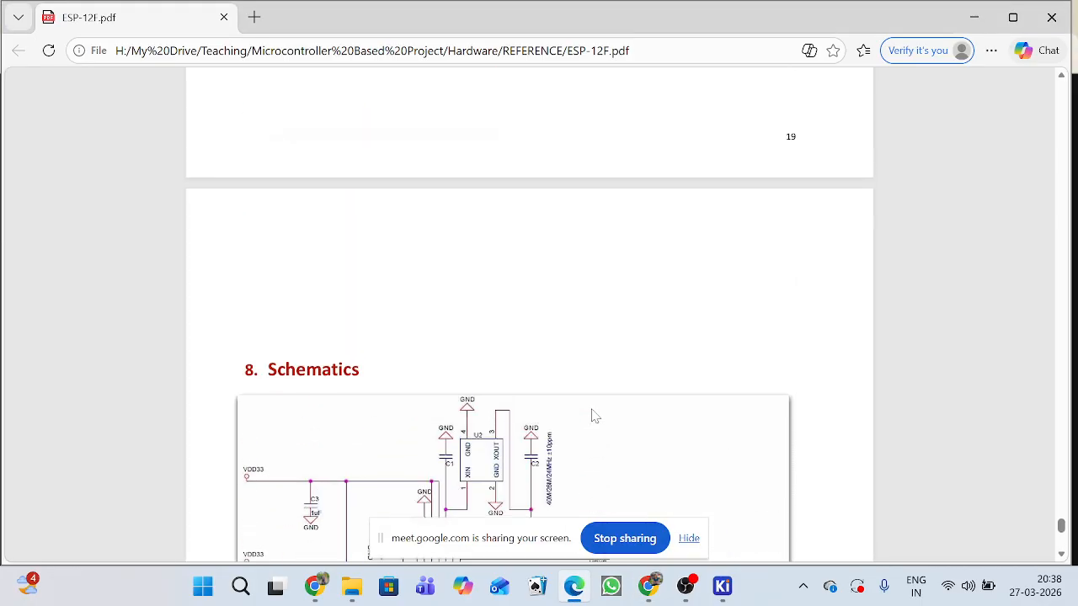
pyautogui.scroll(10, 593, 415)
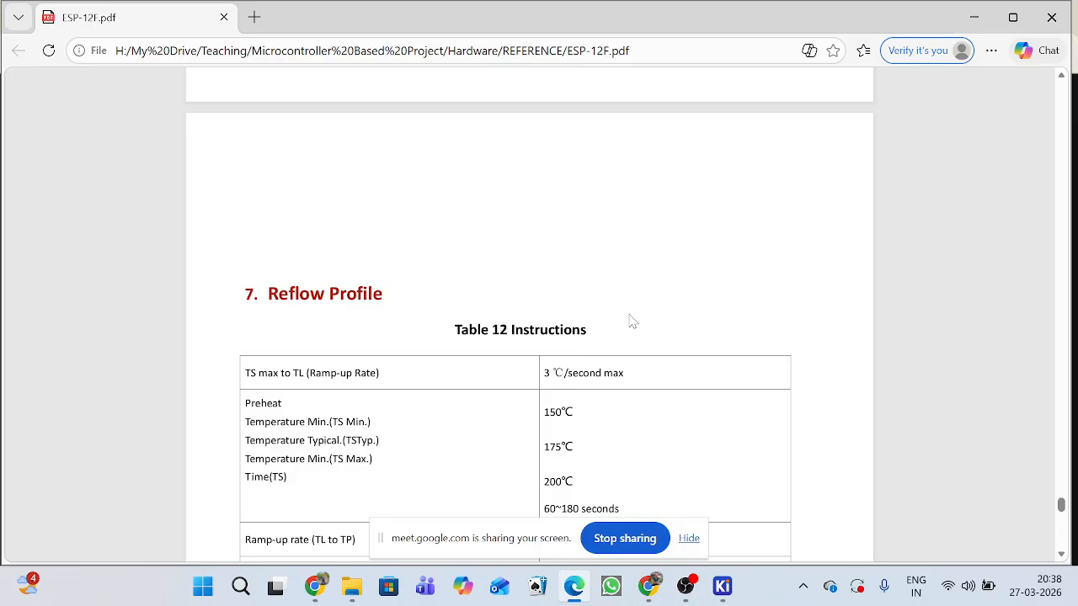
pyautogui.scroll(-3, 621, 324)
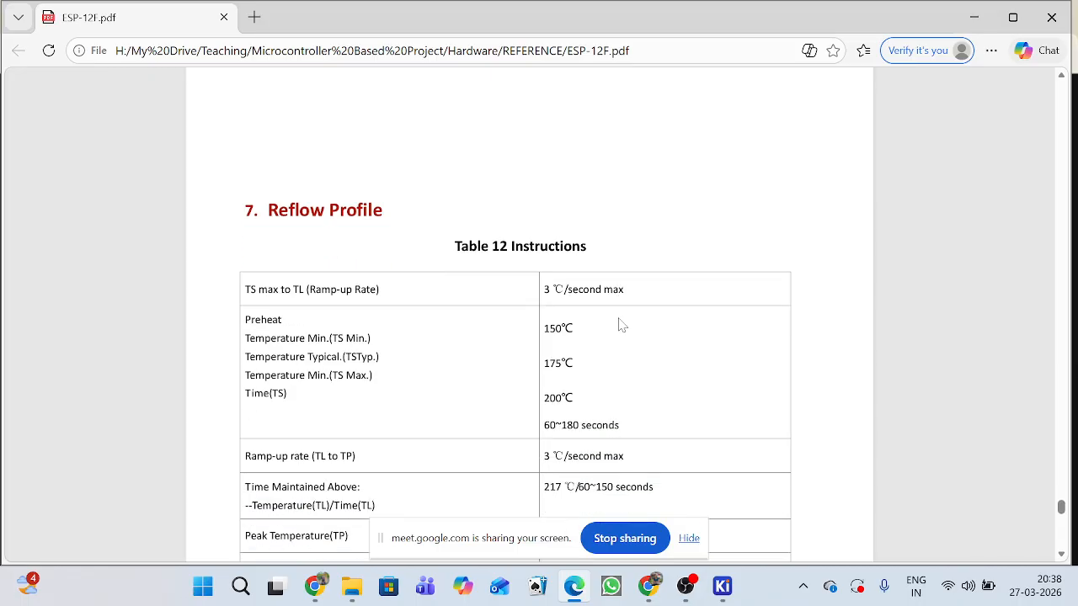
pyautogui.scroll(-1, 617, 324)
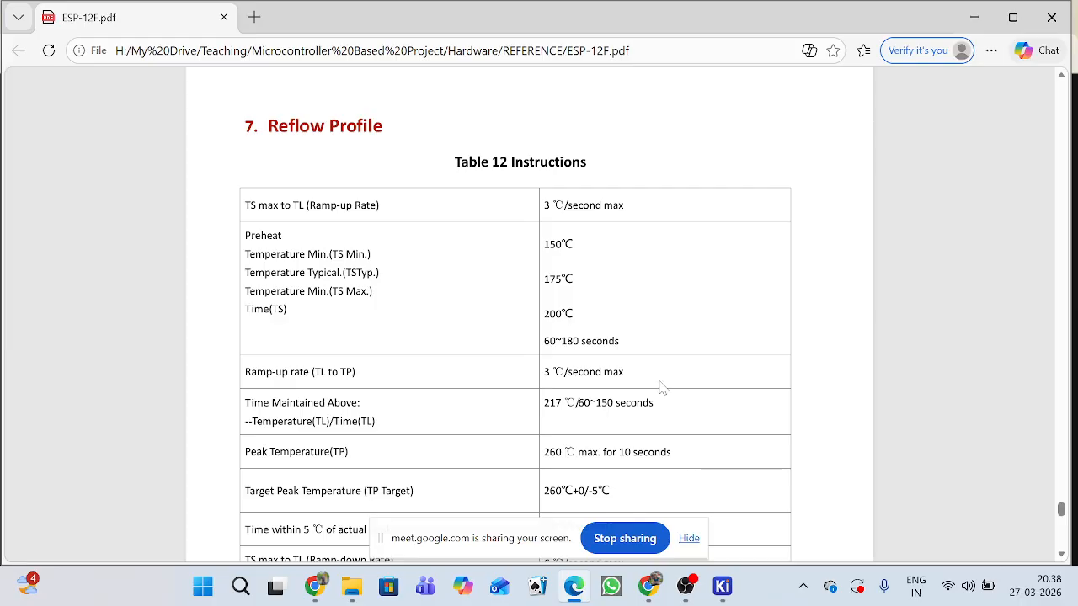
pyautogui.scroll(-2, 655, 401)
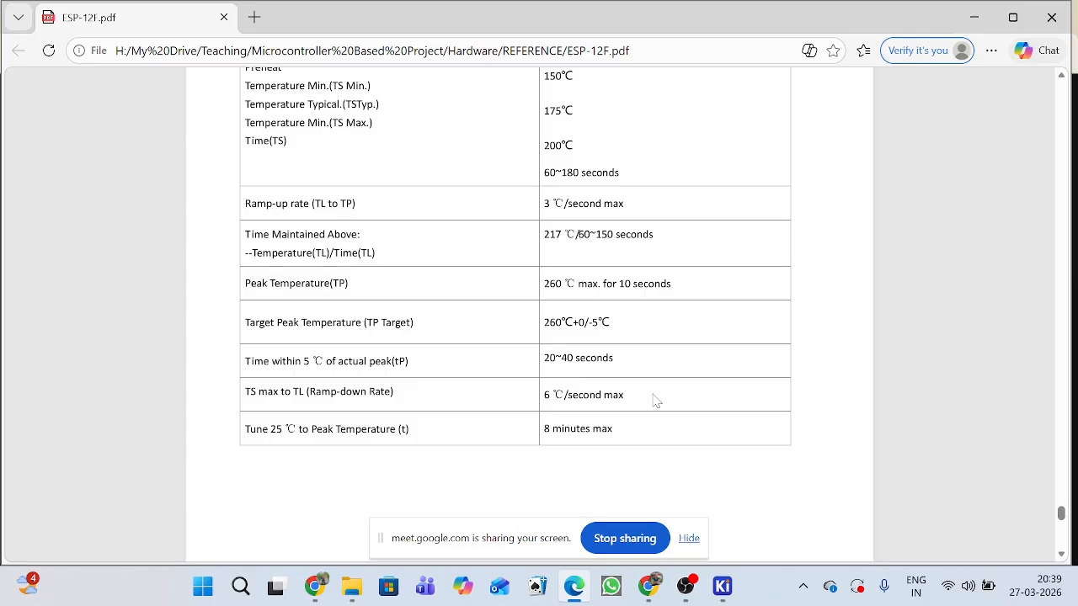
# Examine the ESP8266EX and SPI flash connections in the datasheet's Figure 4 module schematic.
pyautogui.scroll(-6, 655, 400)
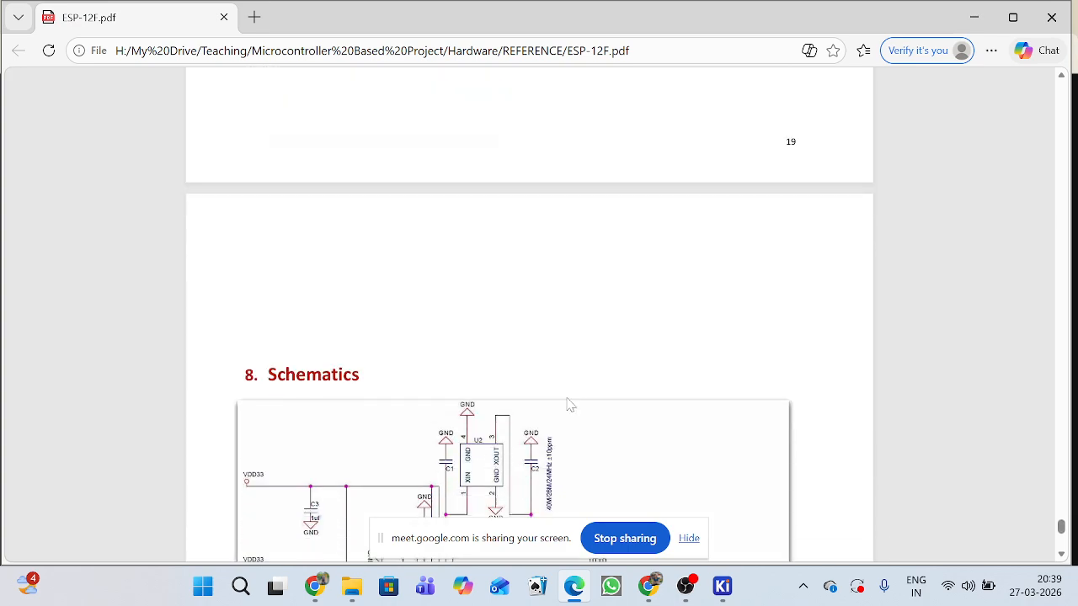
pyautogui.scroll(-3, 596, 403)
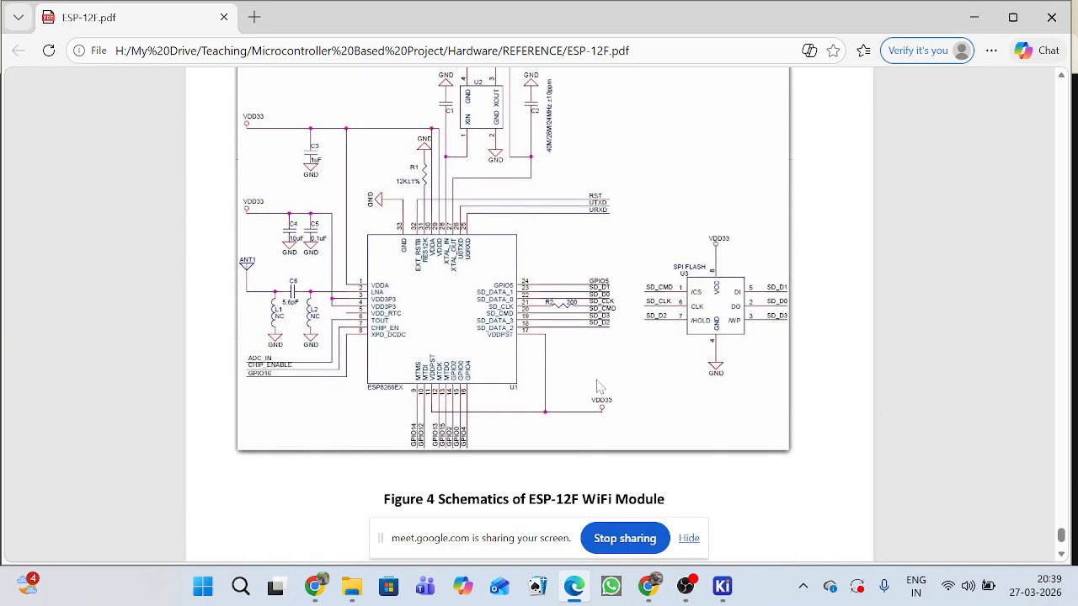
pyautogui.scroll(-1, 608, 364)
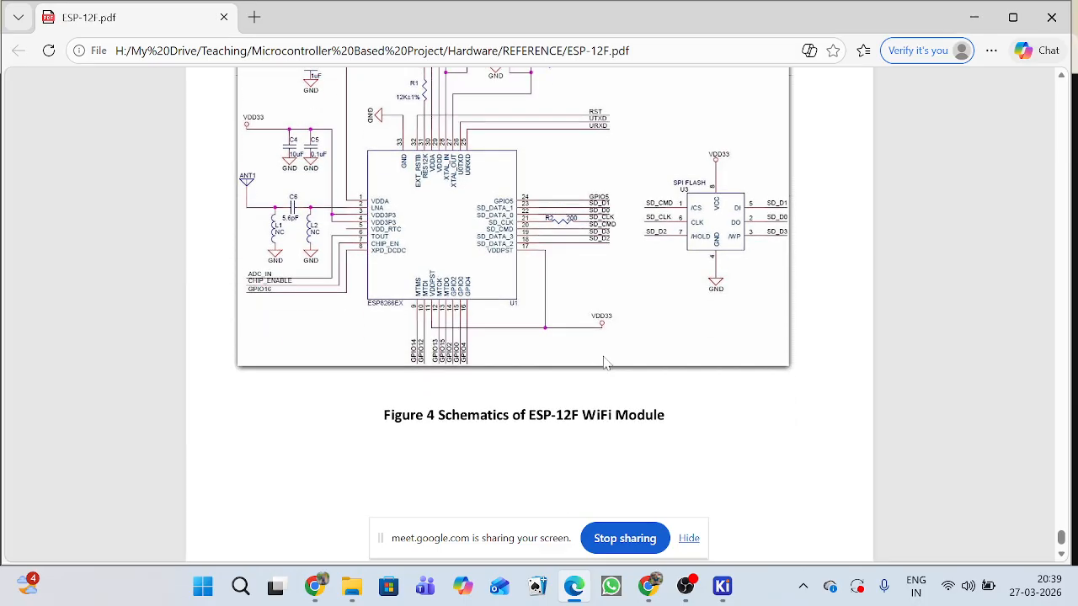
pyautogui.scroll(-1, 638, 336)
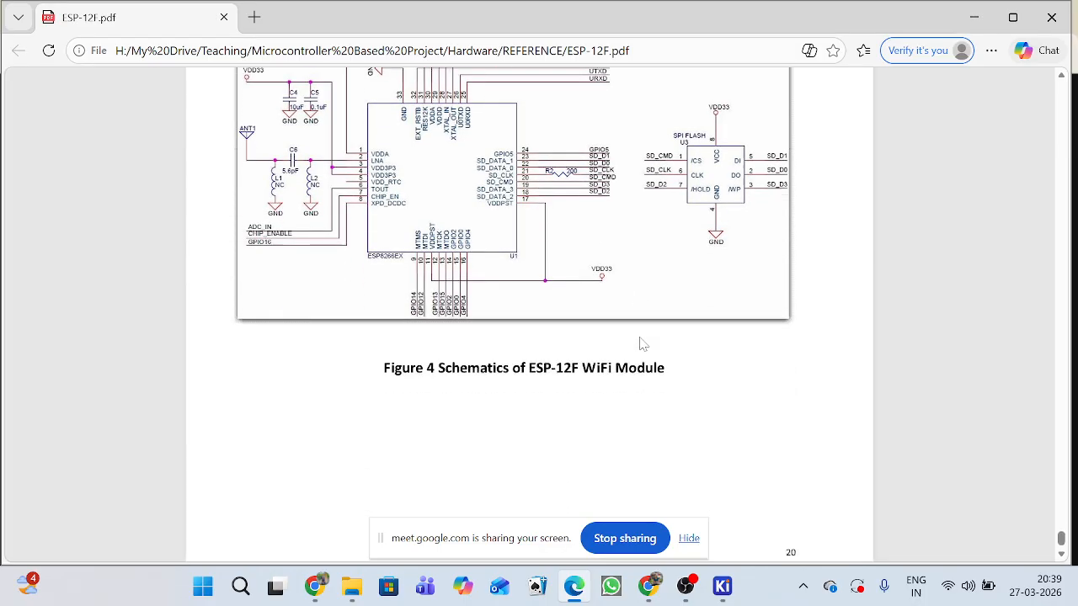
# Look back through the reflow profile, sleep-mode power consumption and RF sensitivity tables of the datasheet.
pyautogui.scroll(3, 589, 269)
pyautogui.scroll(10, 621, 327)
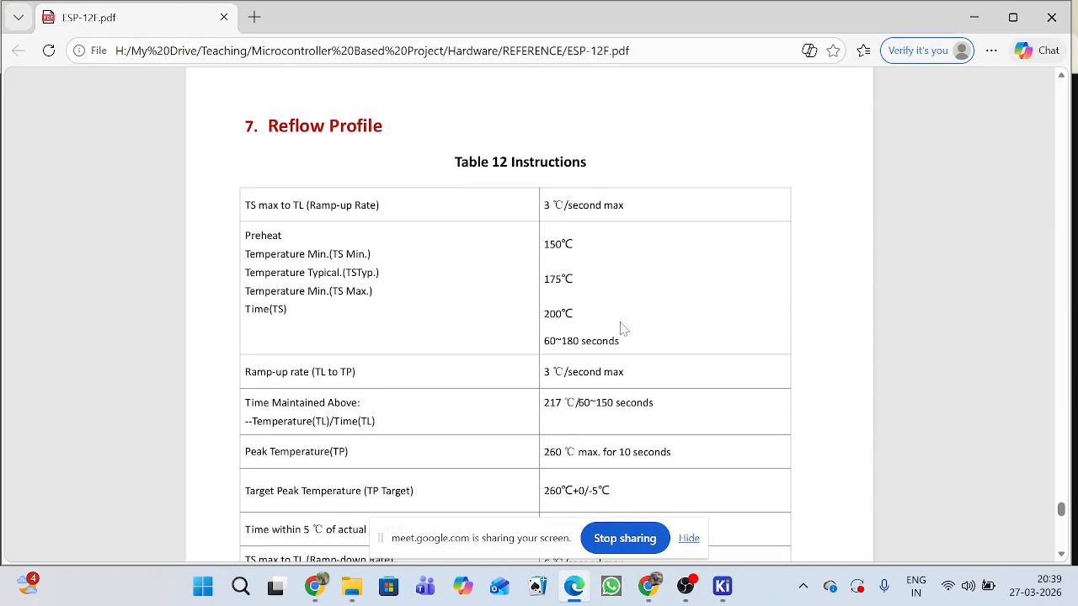
pyautogui.scroll(4, 623, 328)
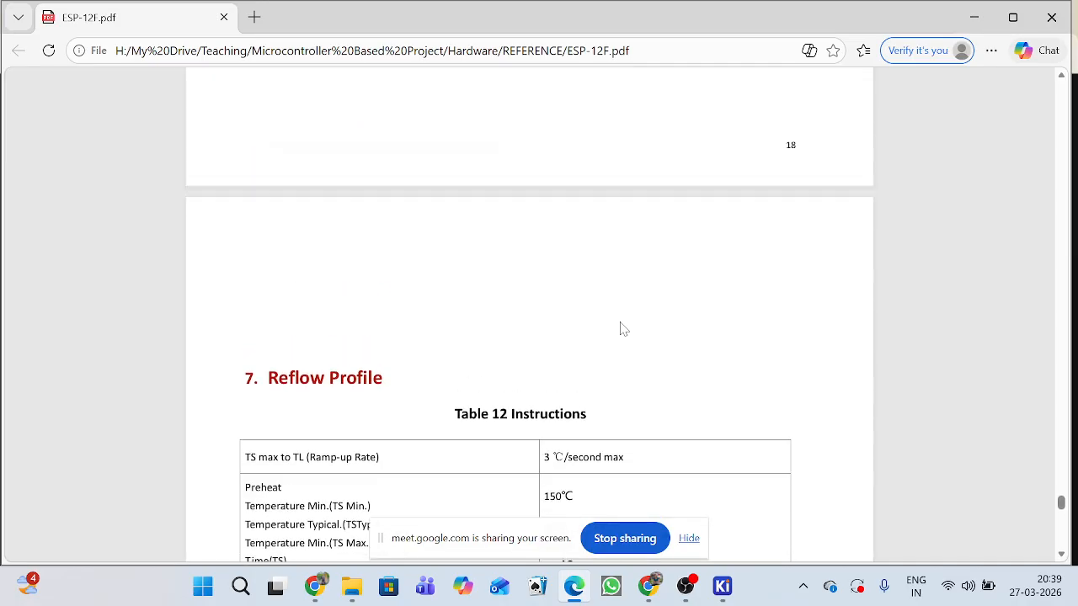
pyautogui.scroll(4, 623, 328)
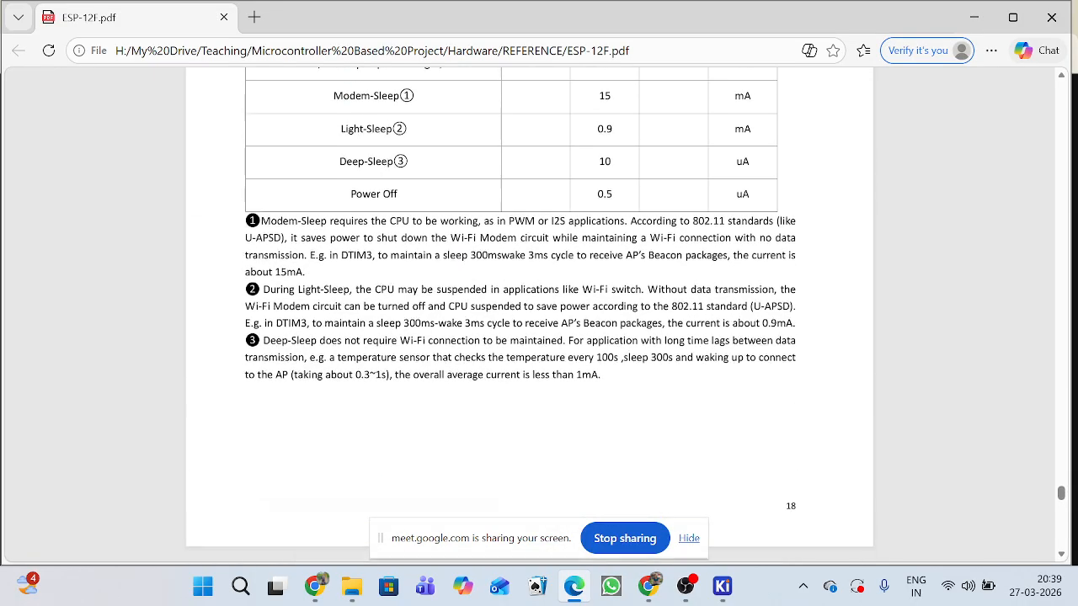
pyautogui.scroll(3, 623, 329)
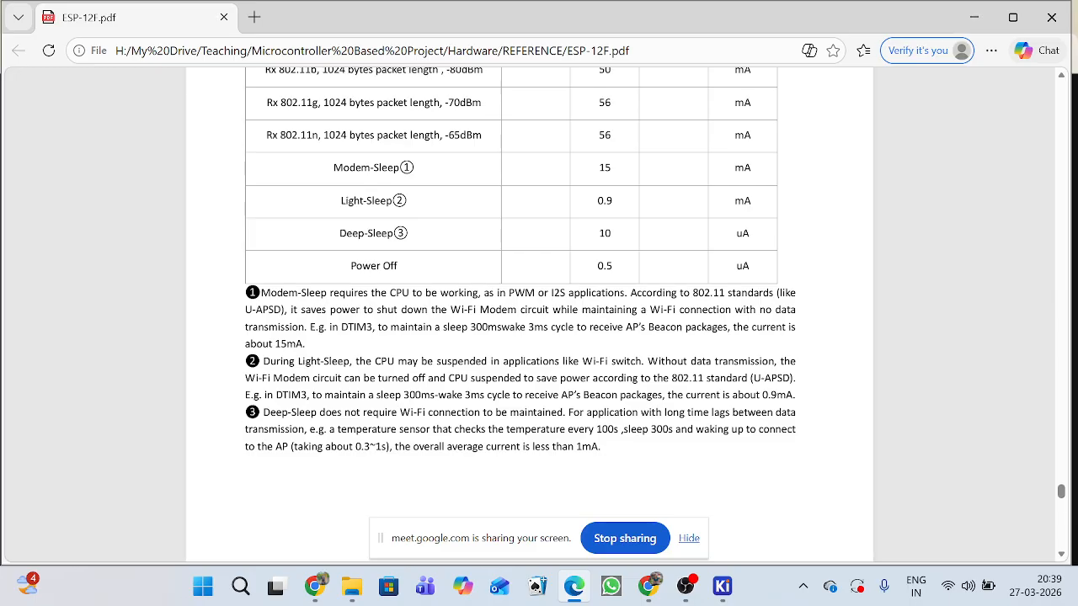
pyautogui.scroll(8, 623, 328)
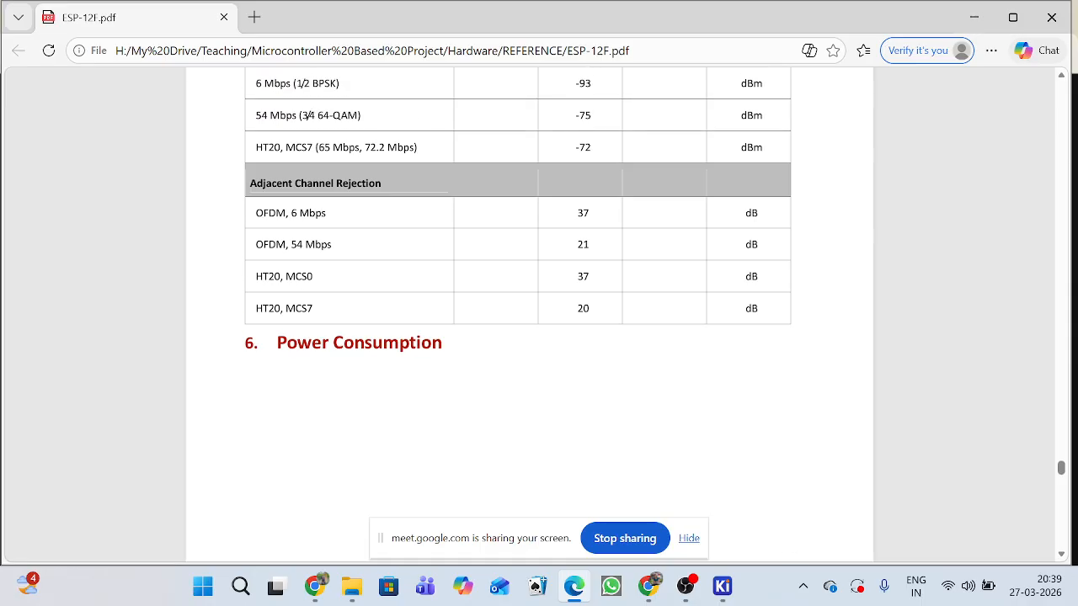
pyautogui.scroll(3, 517, 311)
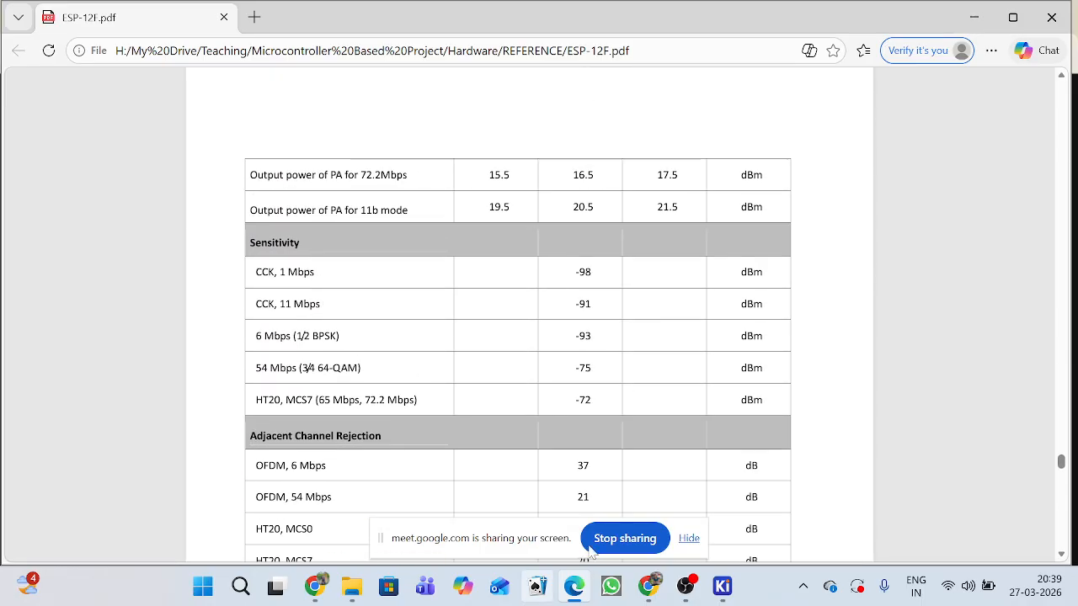
# Switch to KiCad's Schematic Editor and view the whole ESP-12F circuit on the Controller sheet.
pyautogui.moveTo(722, 586)
pyautogui.click(800, 523)
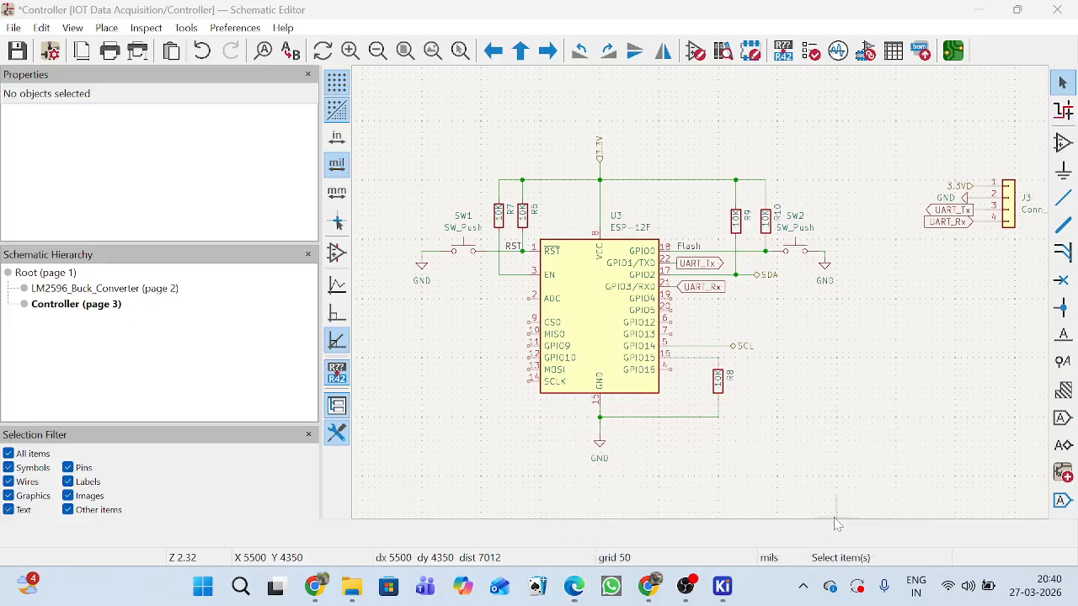
pyautogui.scroll(-2, 724, 311)
pyautogui.scroll(-2, 705, 301)
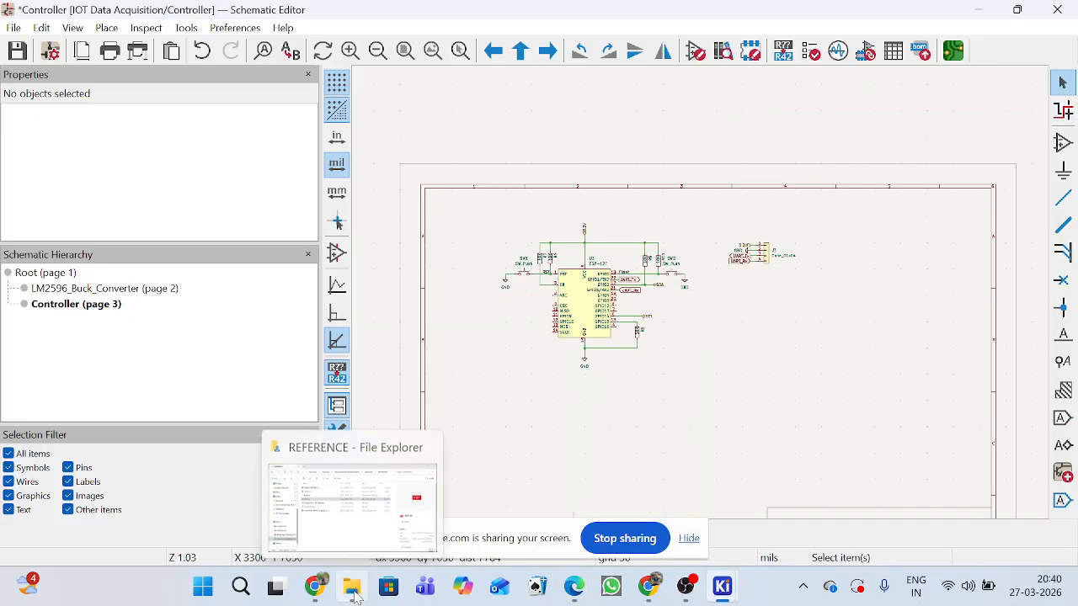
# Open the Requirements text file from the Microcontroller Based Project folder in File Explorer and maximize its window.
pyautogui.click(357, 593)
pyautogui.click(313, 345)
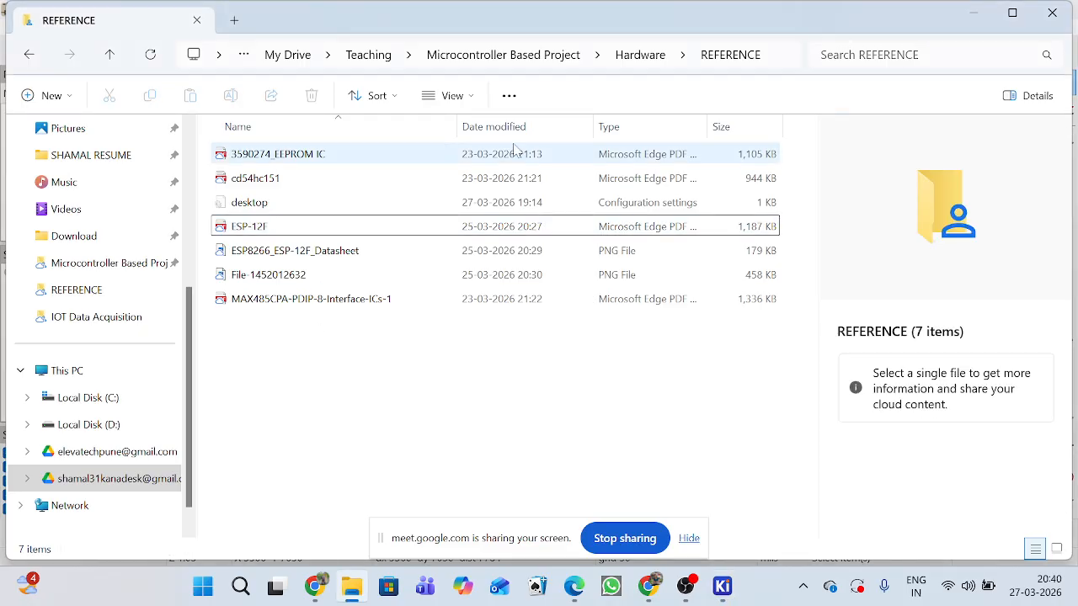
pyautogui.click(633, 55)
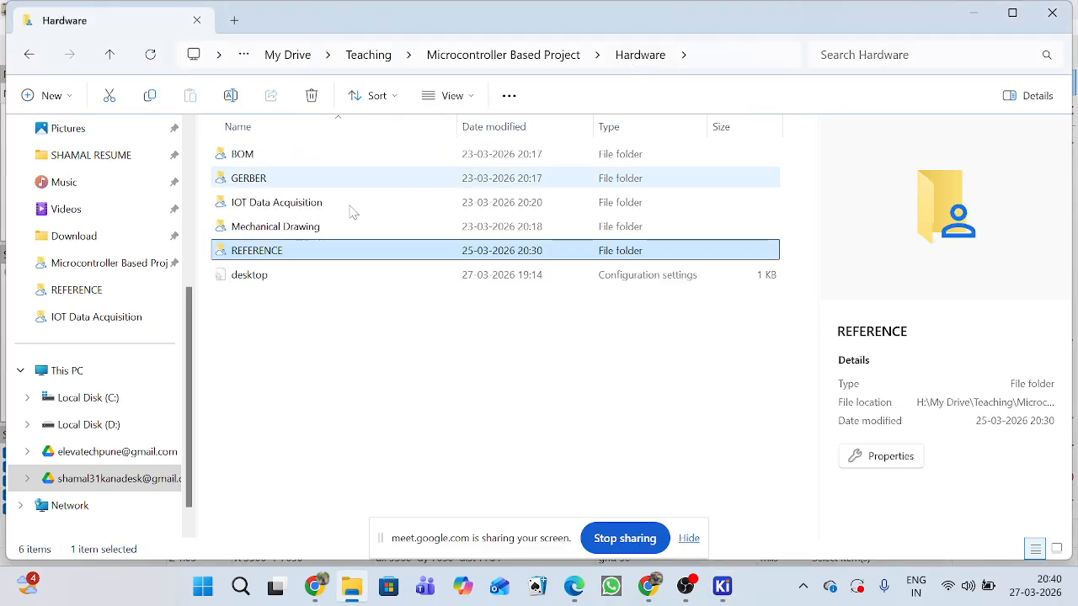
pyautogui.click(562, 54)
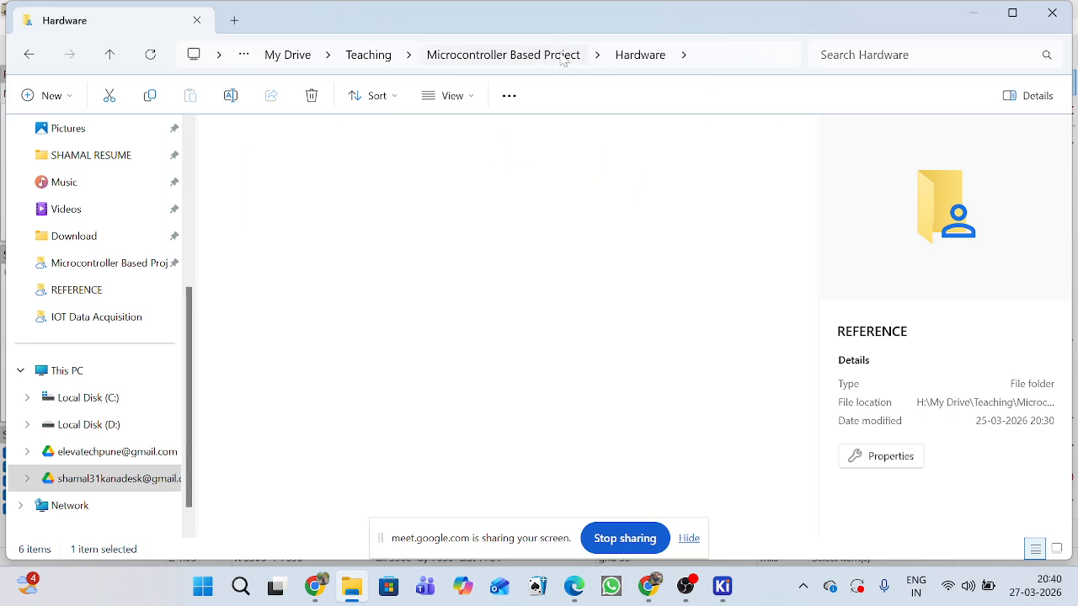
pyautogui.click(269, 205)
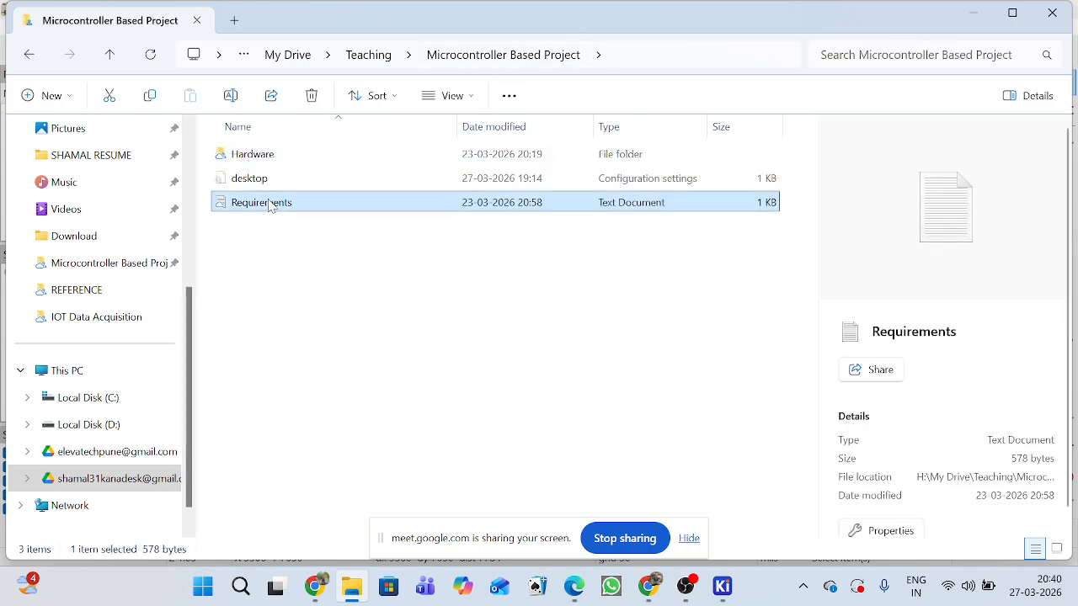
pyautogui.doubleClick(270, 204)
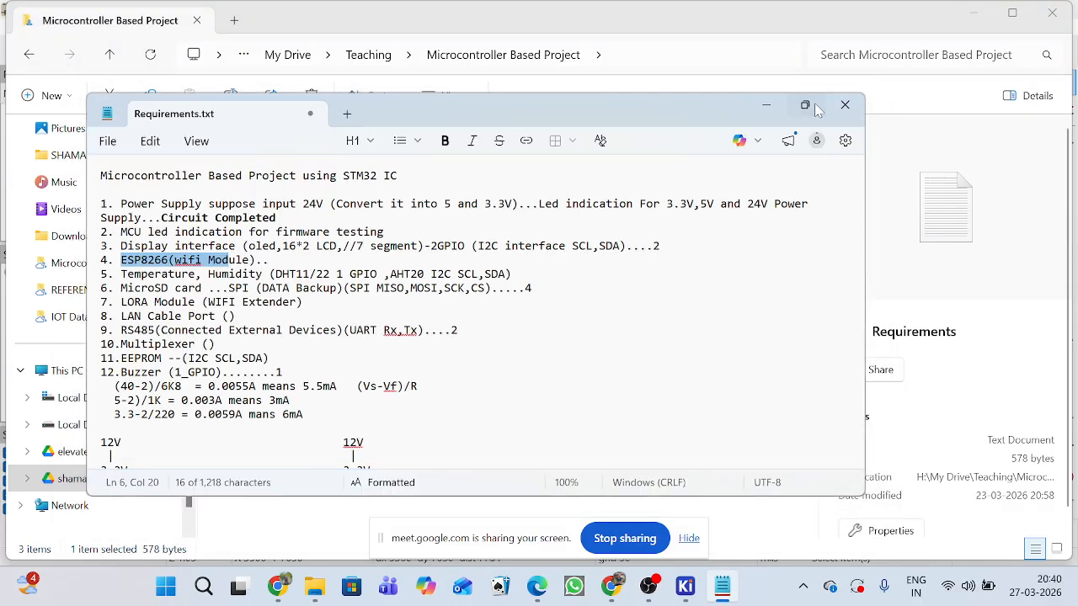
pyautogui.click(818, 107)
pyautogui.click(267, 343)
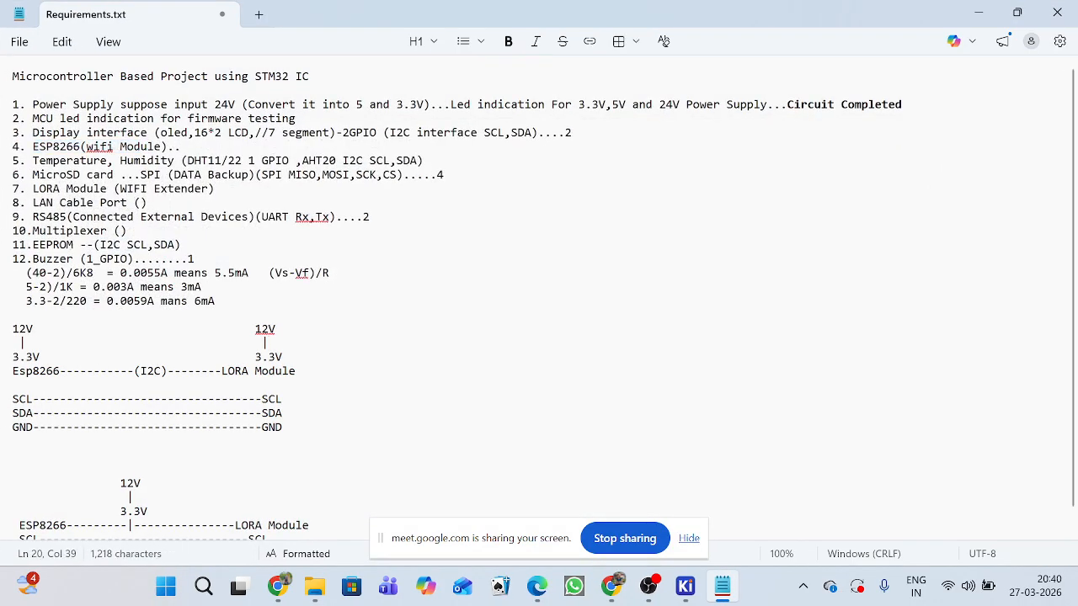
# Point out the ESP8266 WiFi module and the DHT11/22 temperature and humidity items in the requirements list.
pyautogui.moveTo(33, 147); pyautogui.dragTo(182, 146)
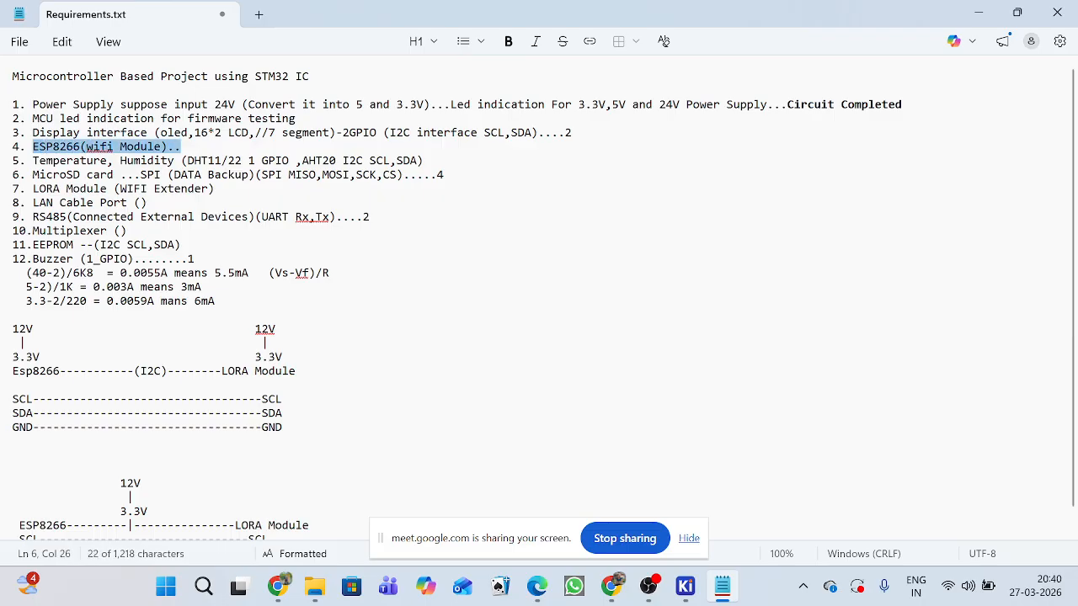
pyautogui.click(216, 302)
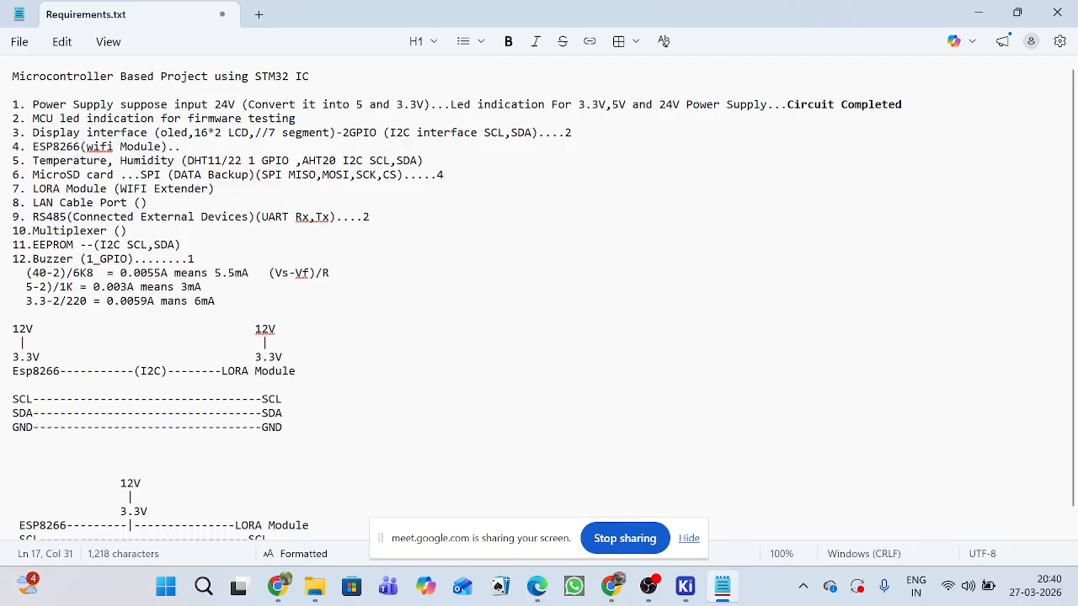
pyautogui.moveTo(33, 160); pyautogui.dragTo(175, 160)
pyautogui.click(126, 230)
pyautogui.moveTo(187, 160); pyautogui.dragTo(242, 160)
pyautogui.click(235, 160)
pyautogui.click(330, 273)
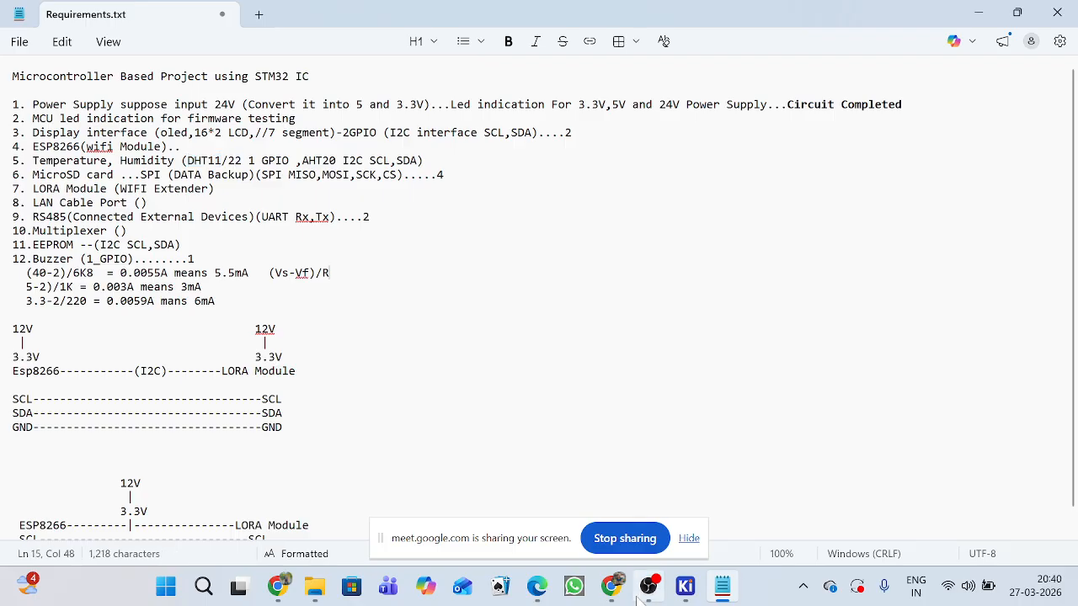
# Switch to Chrome and search Google for DHT11 in a new tab.
pyautogui.moveTo(612, 587)
pyautogui.moveTo(562, 522)
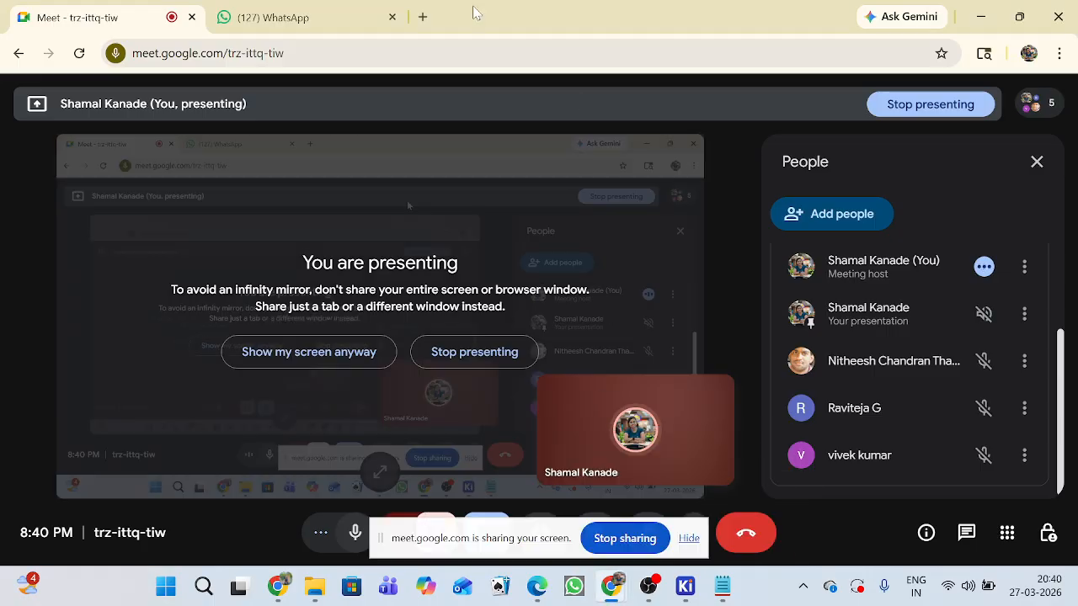
pyautogui.click(423, 17)
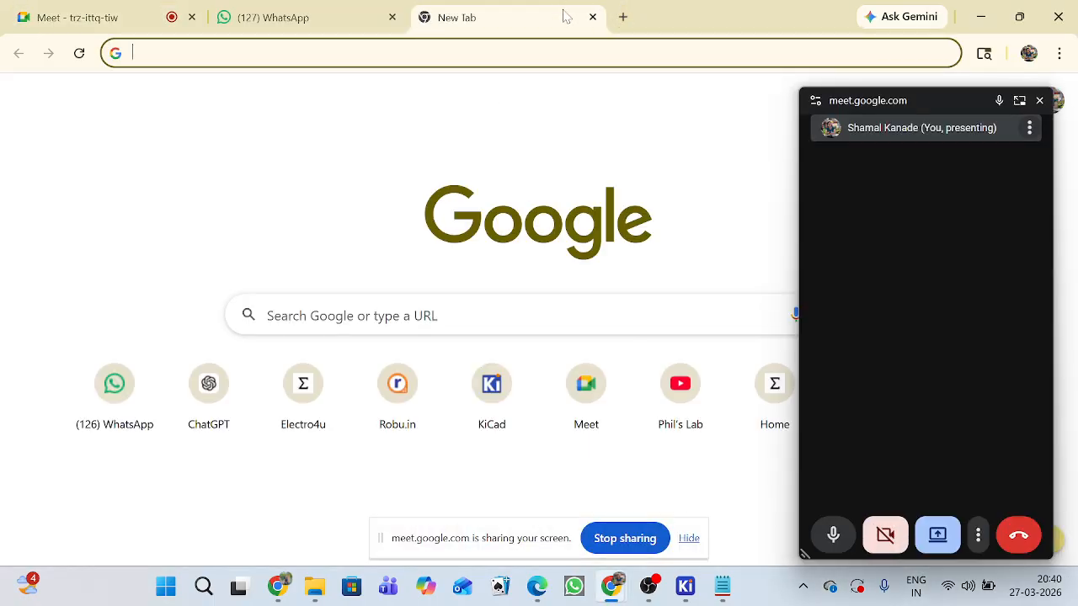
pyautogui.click(487, 327)
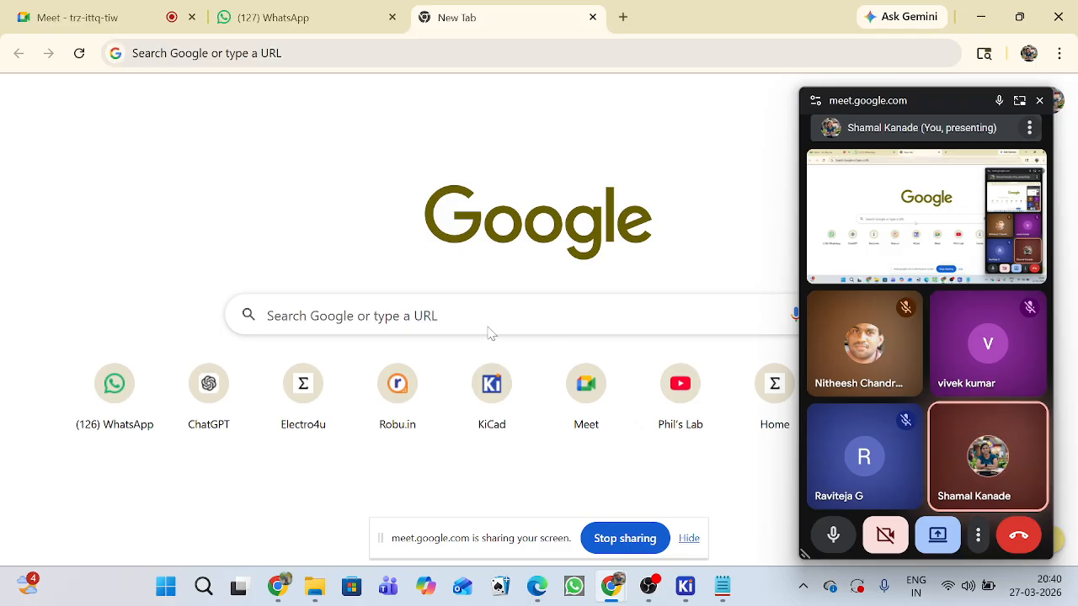
pyautogui.click(491, 329)
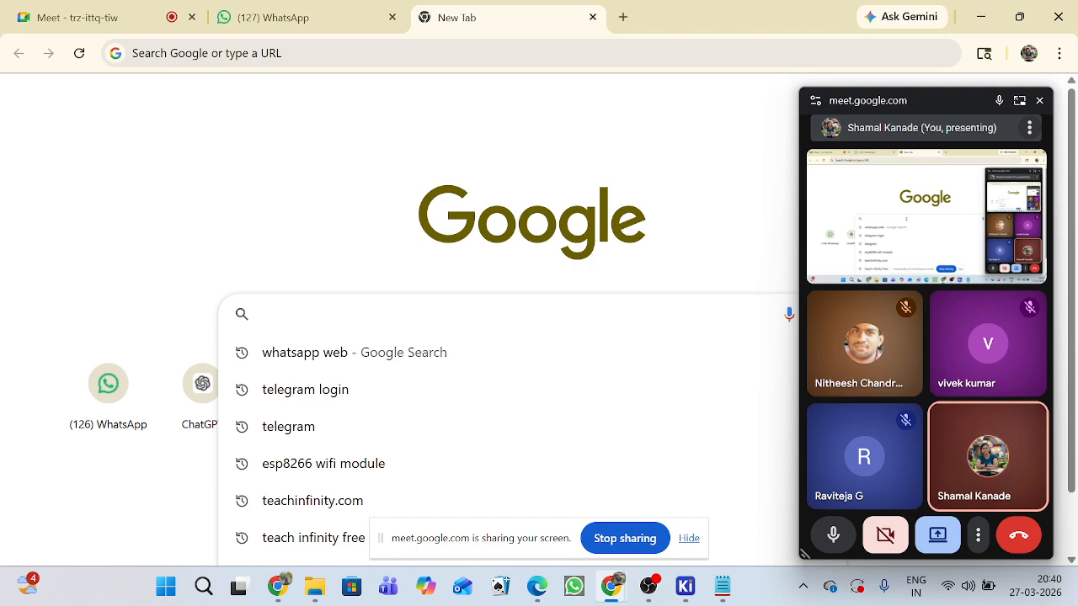
pyautogui.write('DHT')
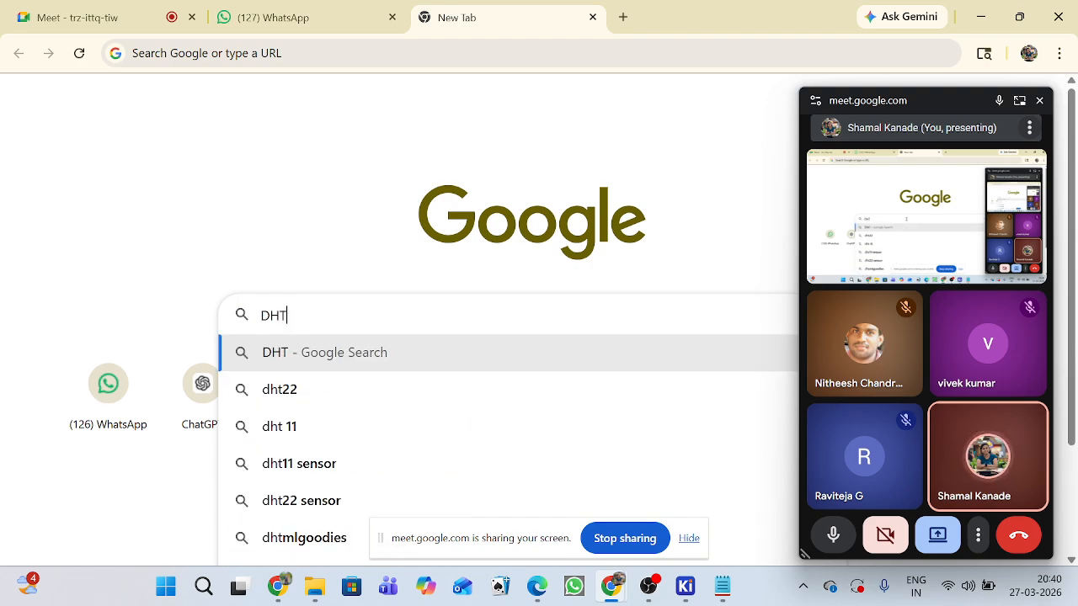
pyautogui.write('11')
pyautogui.press('Return')
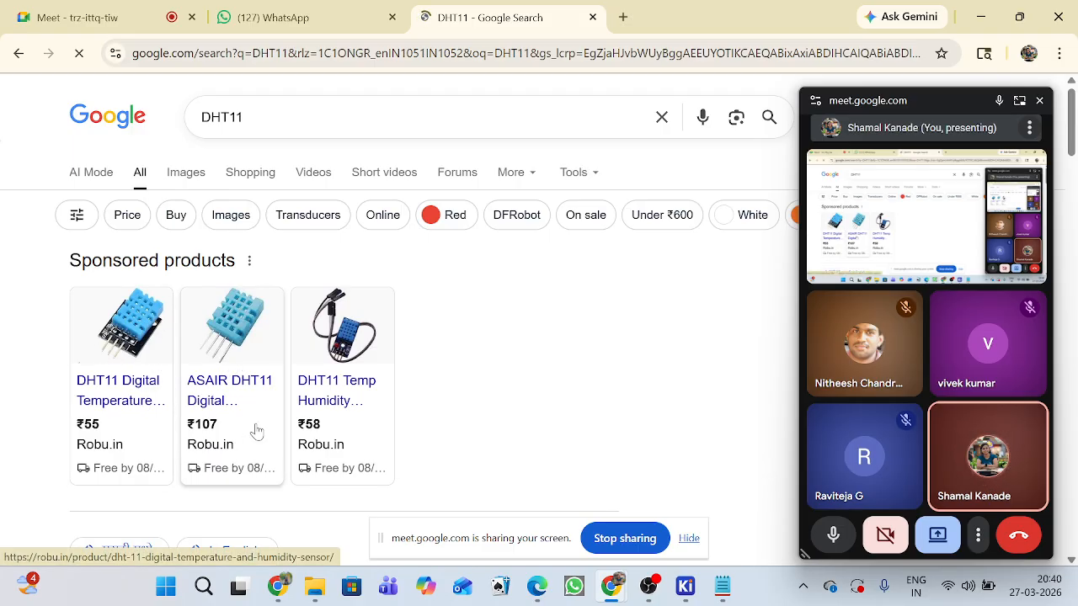
# Open Robu.in's ₹55 DHT11 digital temperature sensor from the sponsored products and read its feature list.
pyautogui.scroll(-2, 132, 344)
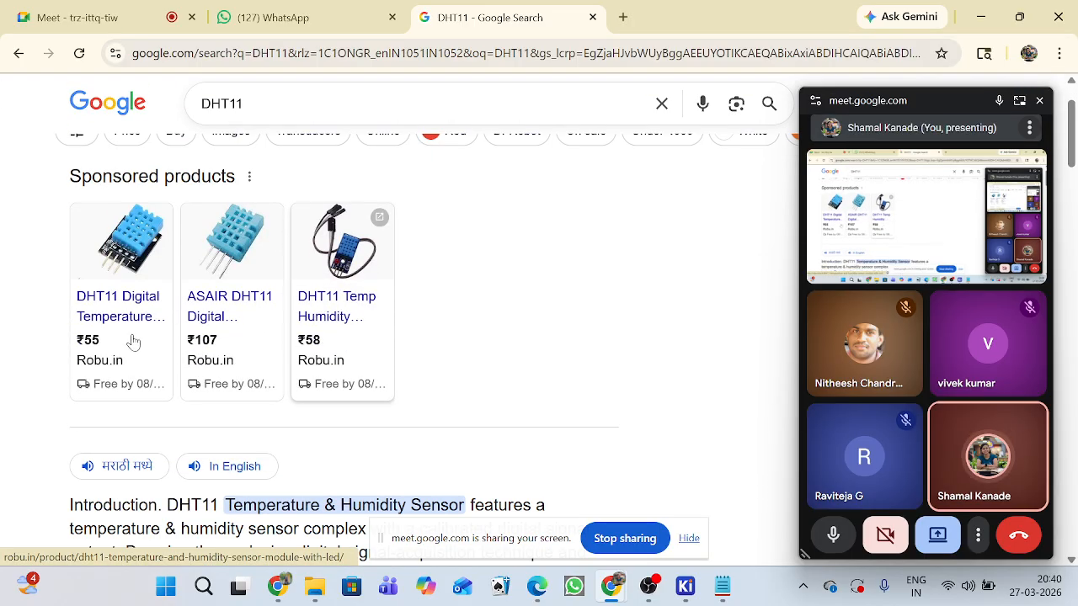
pyautogui.scroll(2, 221, 413)
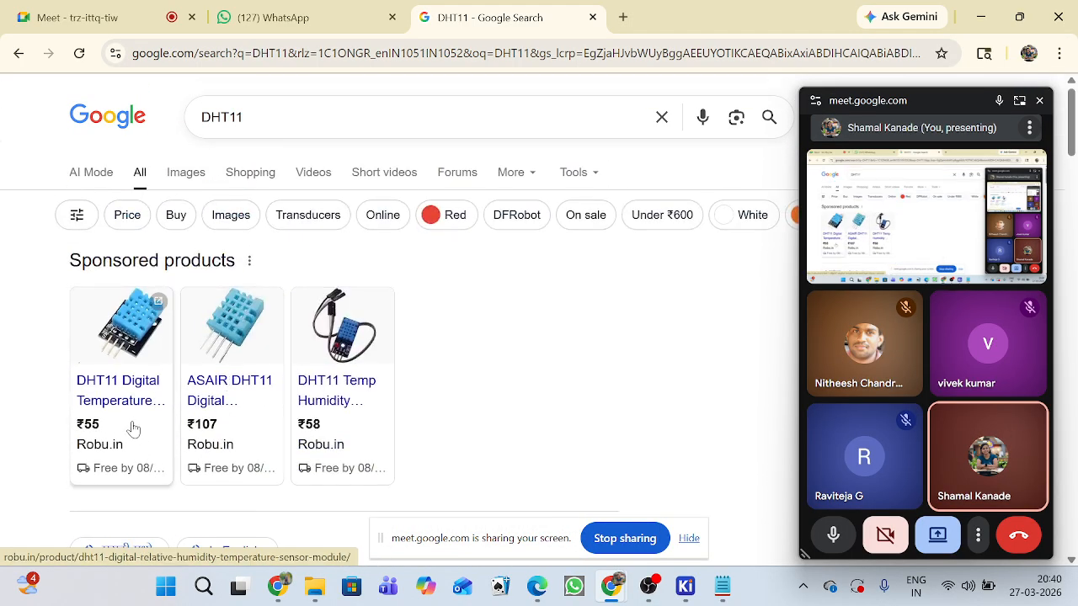
pyautogui.click(129, 394)
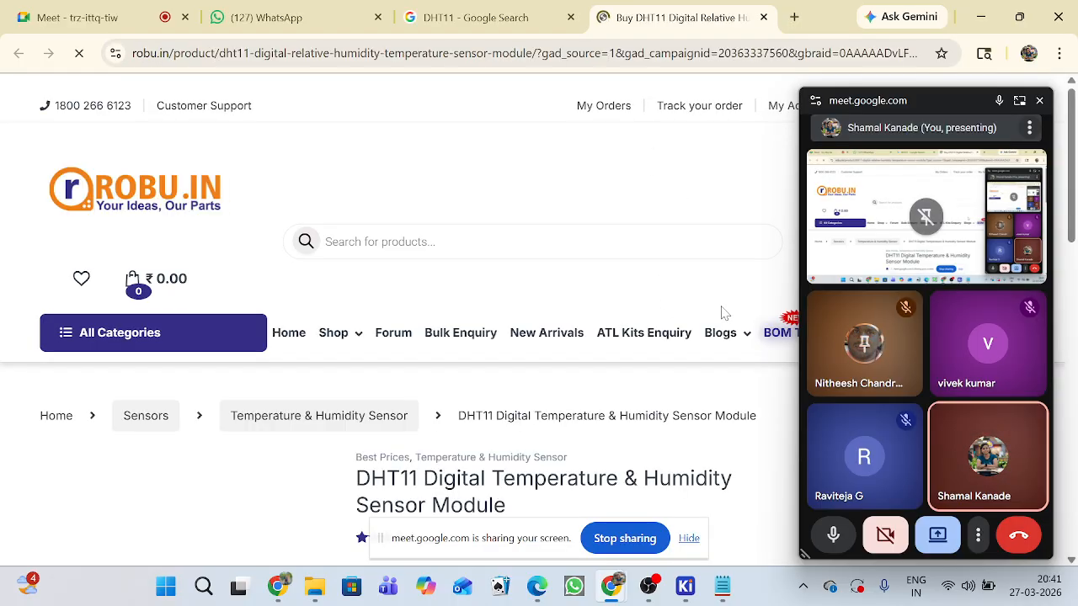
pyautogui.scroll(-1, 597, 324)
pyautogui.scroll(-4, 350, 244)
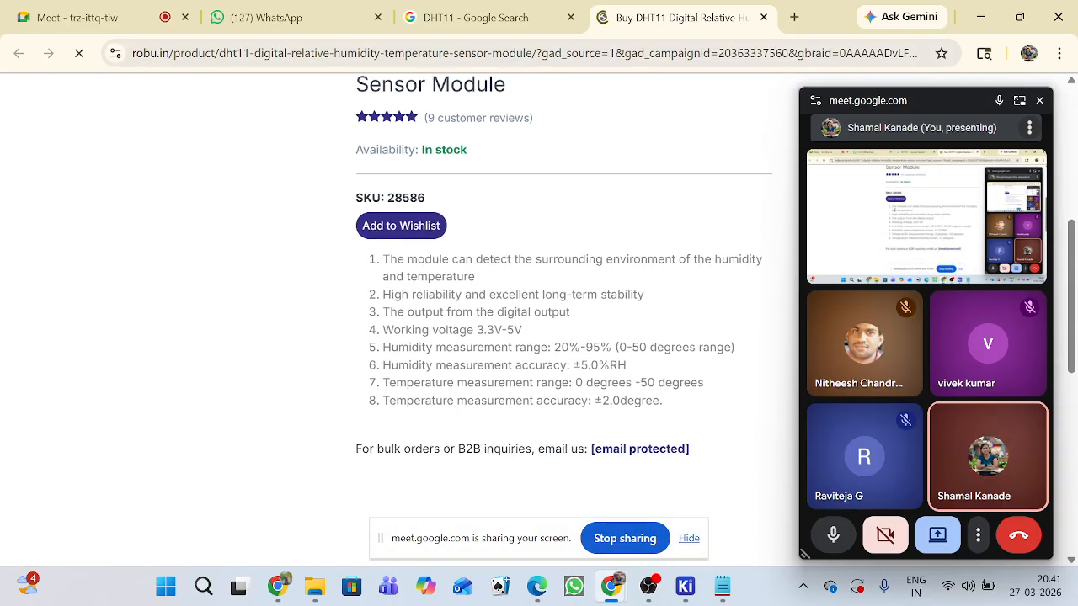
# Move the floating Meet window clear of the product page and examine the DHT11 module's photo and specifications.
pyautogui.click(932, 104)
pyautogui.moveTo(931, 98); pyautogui.dragTo(1075, 499)
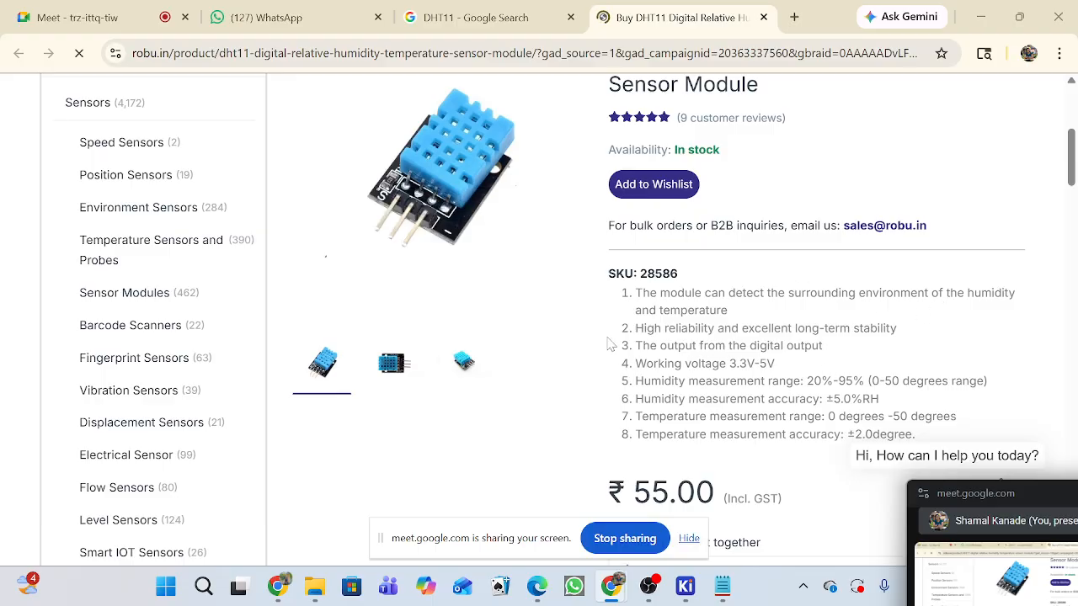
pyautogui.scroll(-2, 574, 282)
pyautogui.scroll(3, 575, 282)
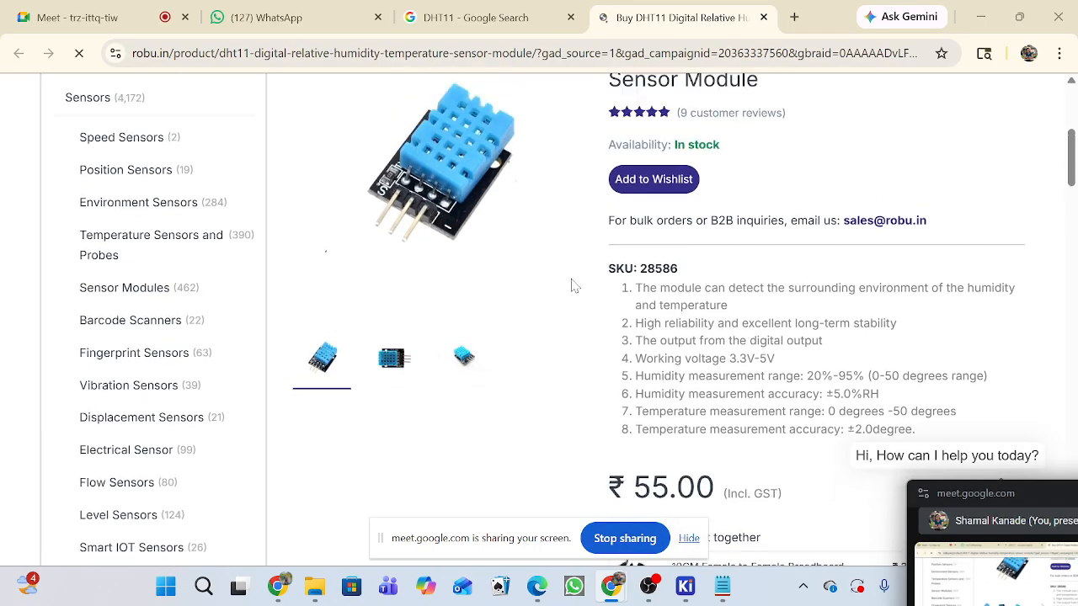
pyautogui.scroll(1, 578, 278)
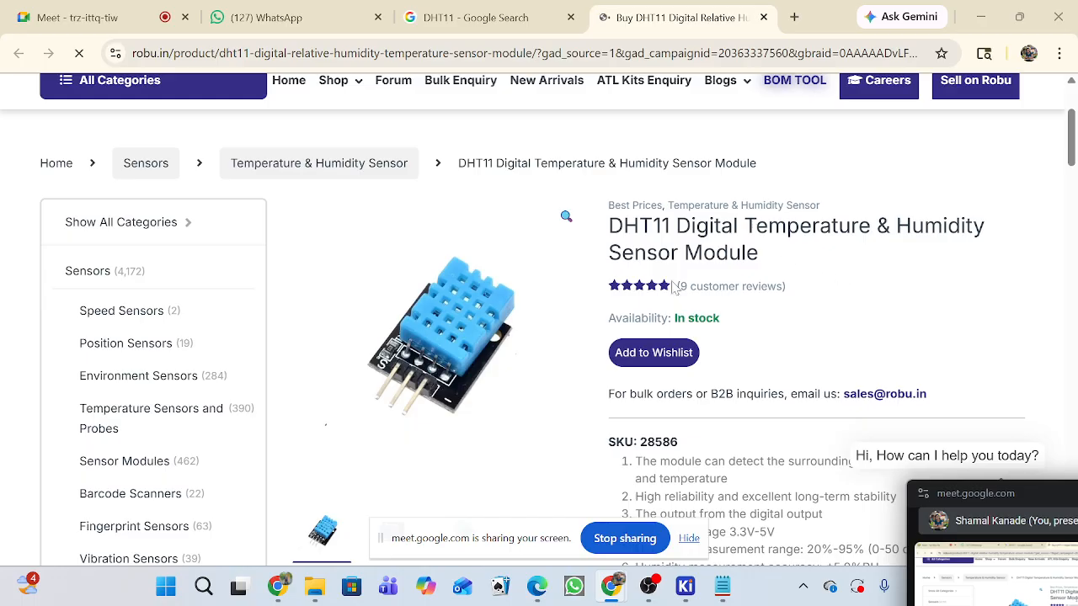
pyautogui.scroll(-1, 584, 312)
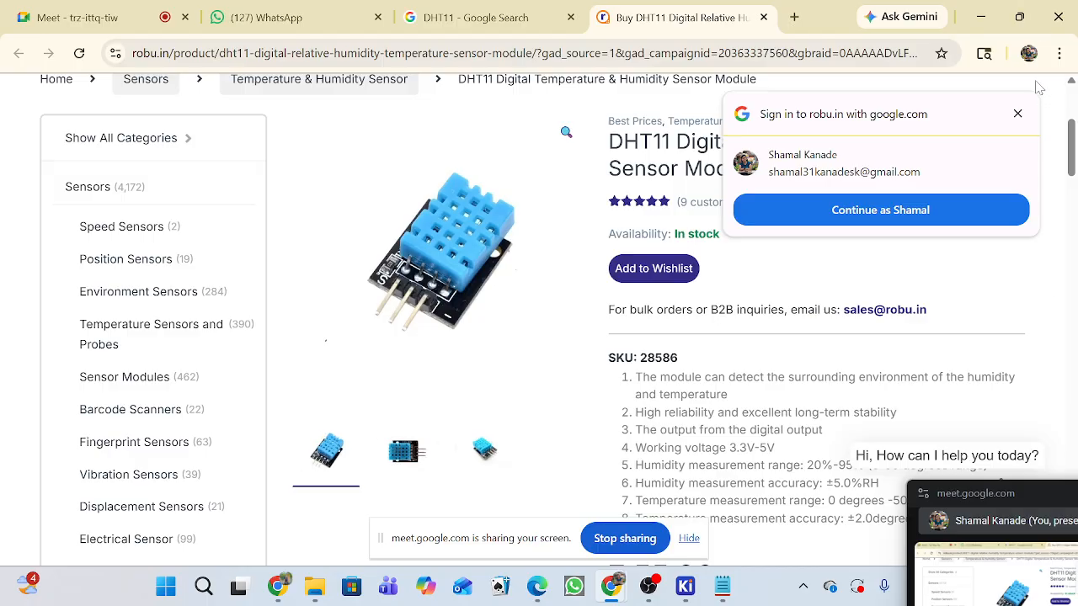
# Copy the DHT11 product page's address, dismiss the Google sign-in prompt and switch to another Chrome profile.
pyautogui.click(740, 55)
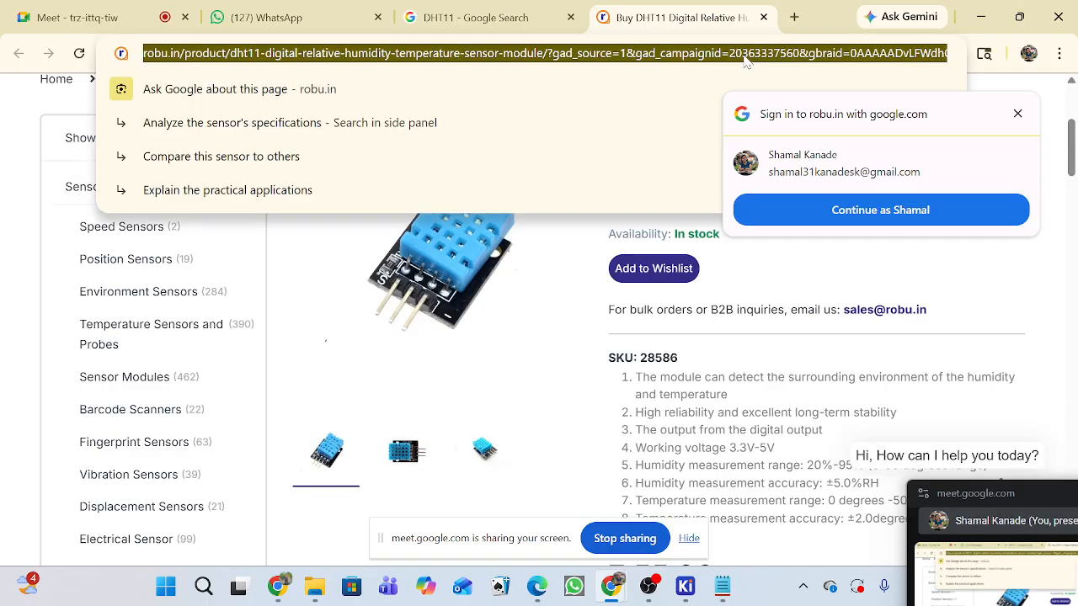
pyautogui.click(1028, 53)
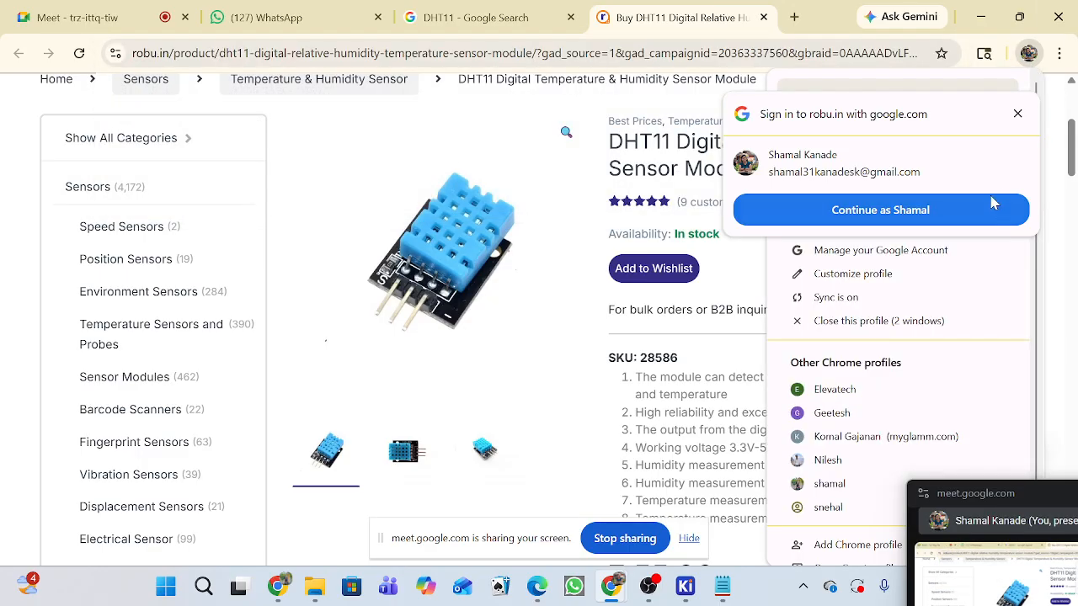
pyautogui.click(1017, 113)
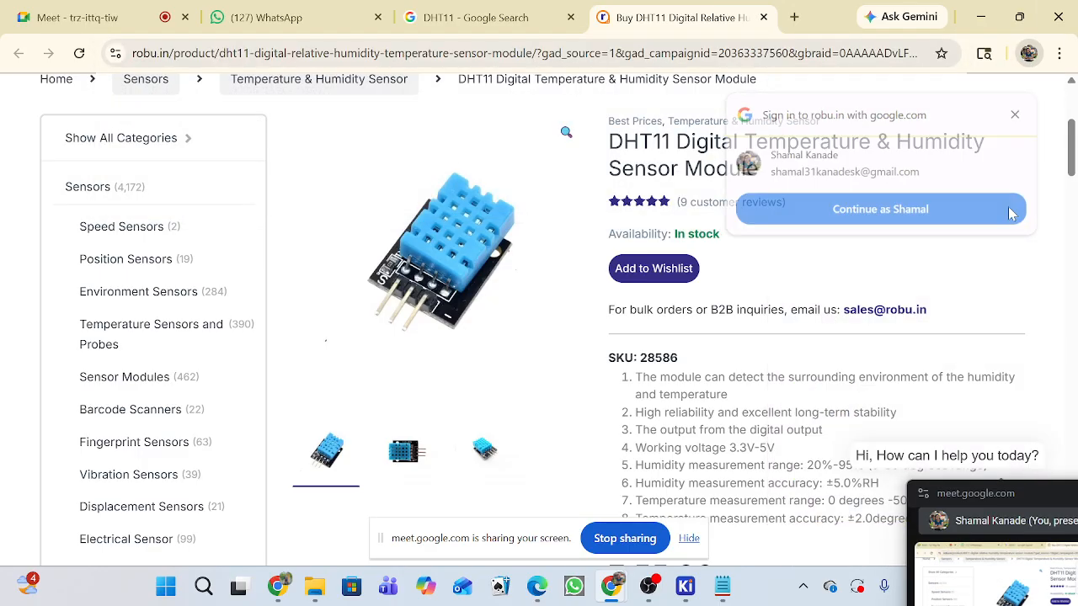
pyautogui.click(1030, 54)
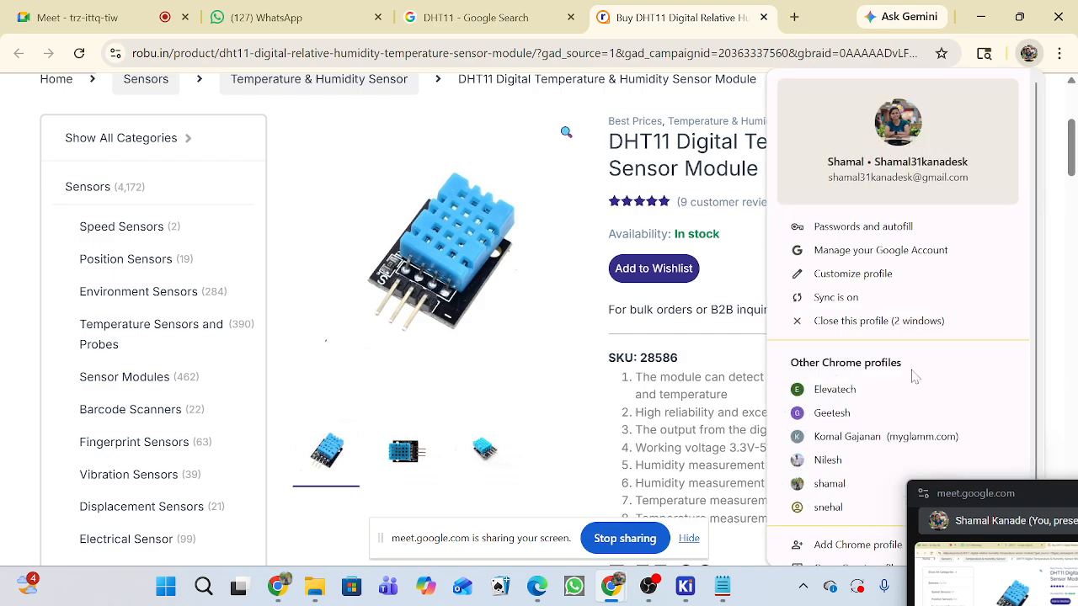
pyautogui.scroll(-1, 914, 376)
pyautogui.click(847, 445)
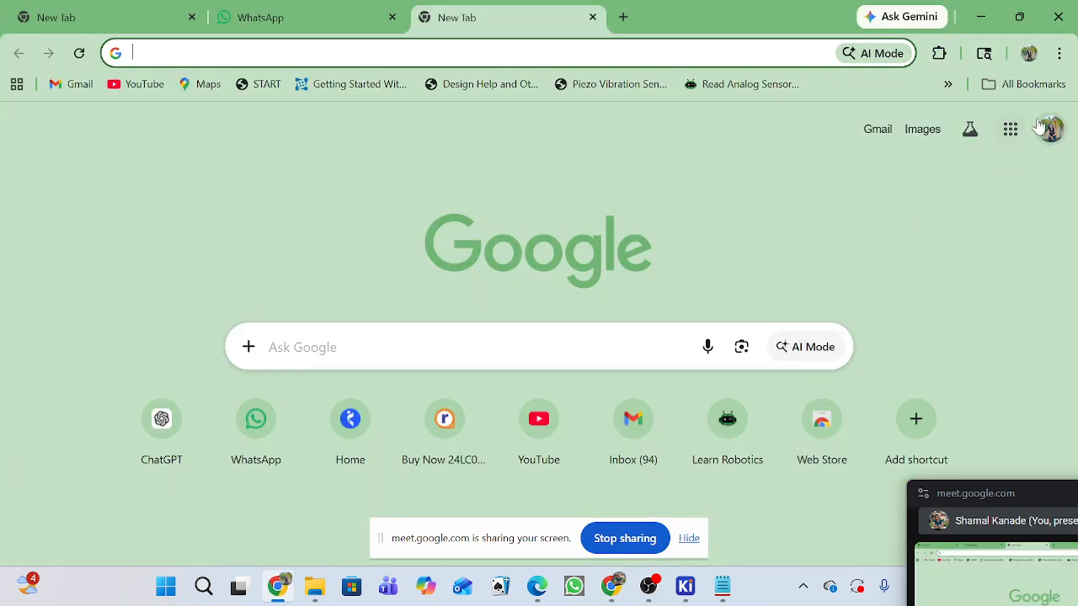
# Check which Chrome profile is active and load the copied Robu.in DHT11 product address there.
pyautogui.click(1028, 54)
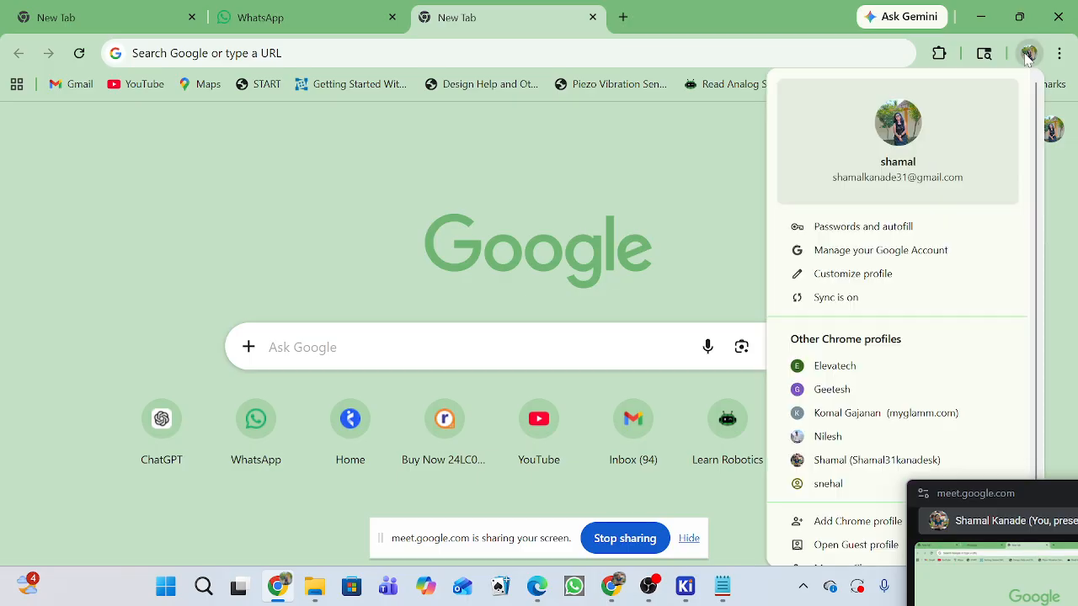
pyautogui.click(582, 229)
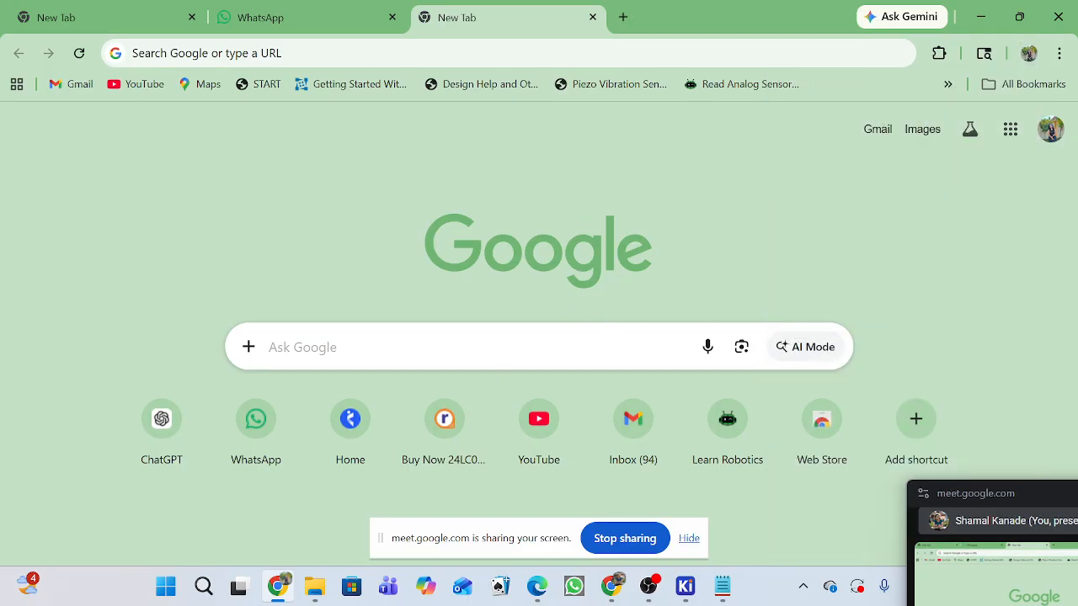
pyautogui.click(495, 353)
pyautogui.hotkey('ctrl', 'l')
pyautogui.hotkey('ctrl', 'v')
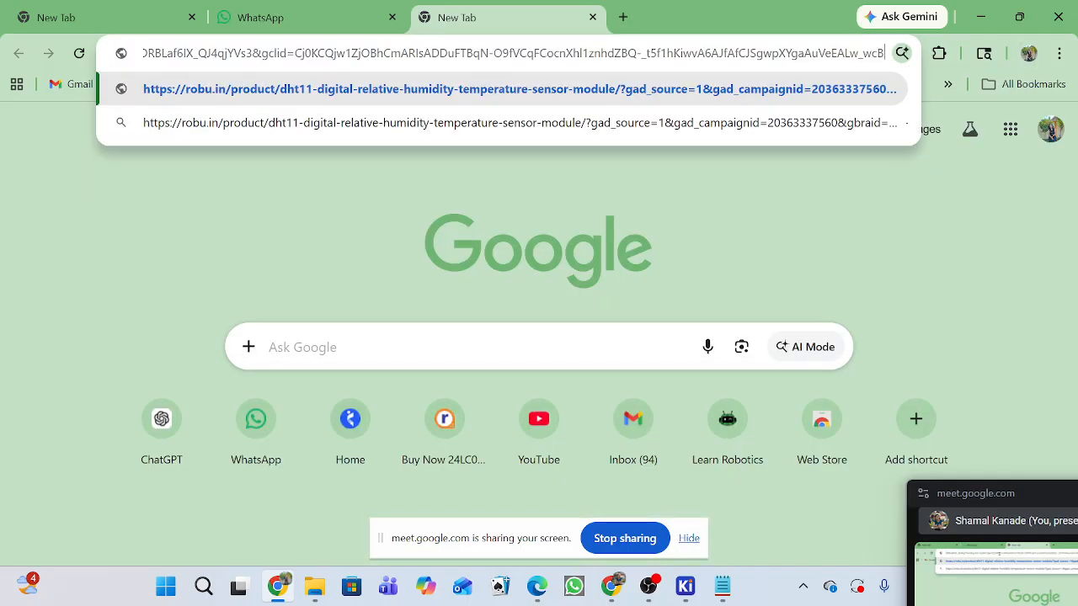
pyautogui.press('Return')
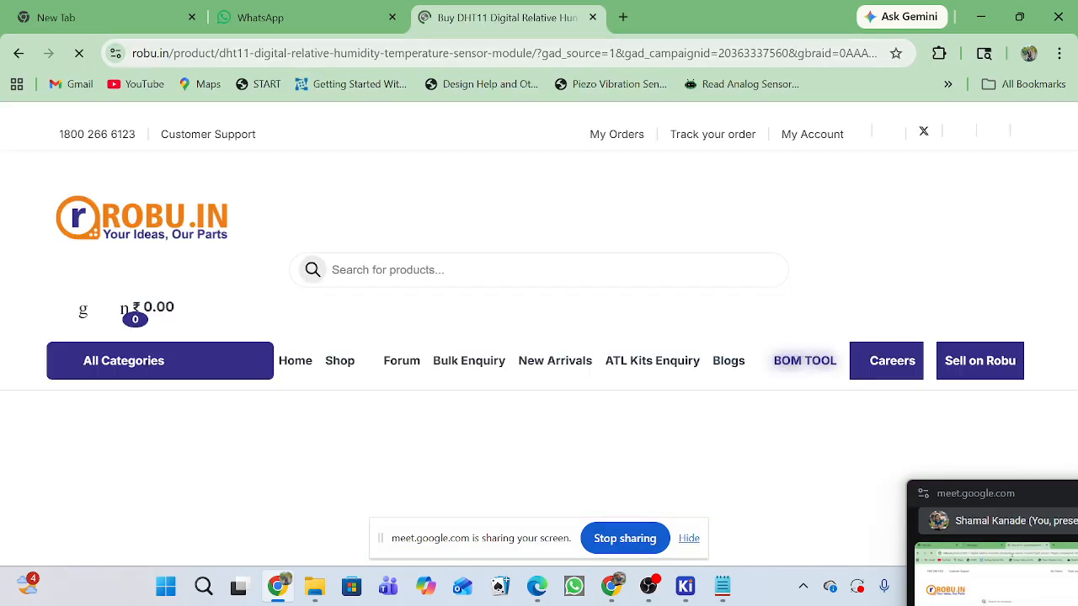
# Examine the DHT11 module's photo, working voltage and humidity and temperature specifications on the reloaded page.
pyautogui.scroll(-2, 787, 261)
pyautogui.scroll(-2, 782, 271)
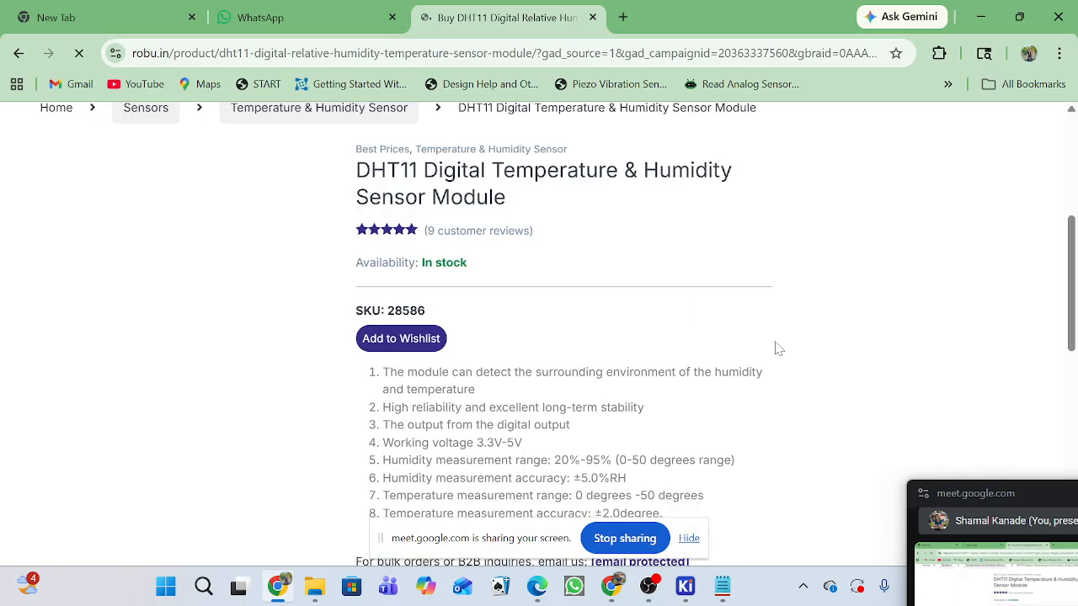
pyautogui.scroll(-1, 637, 346)
pyautogui.scroll(-1, 549, 373)
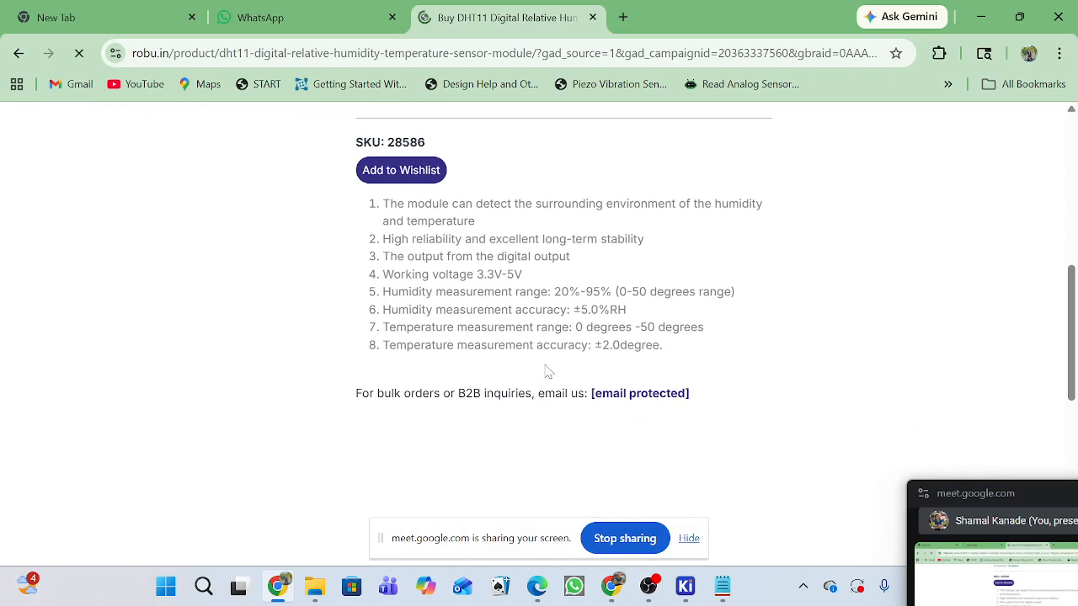
pyautogui.scroll(1, 505, 325)
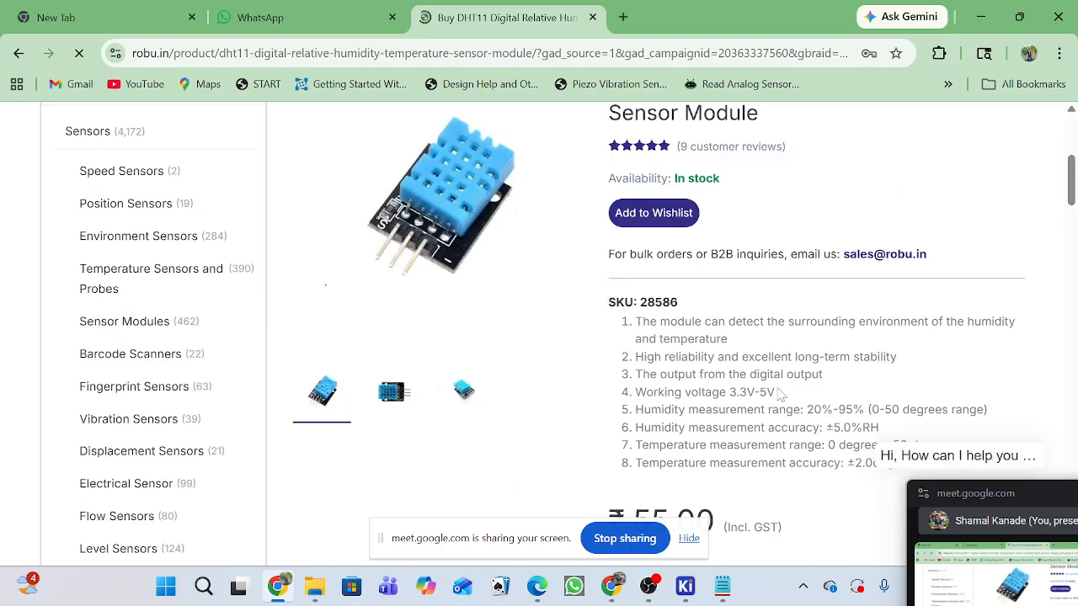
# Highlight the DHT11 module's working voltage specification and examine the remaining measurement specifications and price.
pyautogui.moveTo(754, 392); pyautogui.dragTo(664, 392)
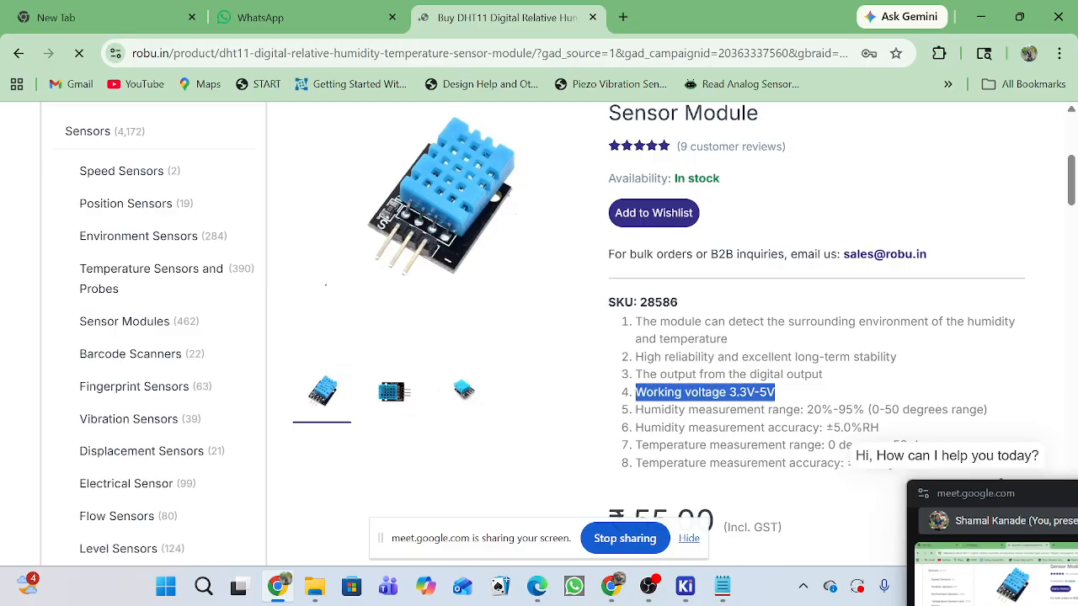
pyautogui.scroll(-1, 858, 376)
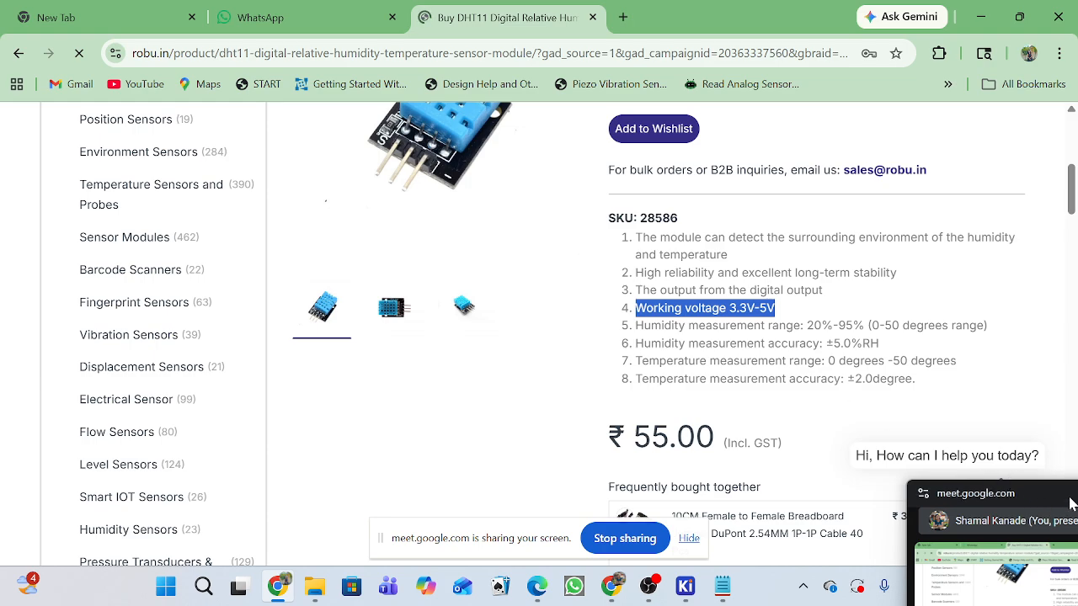
pyautogui.moveTo(1071, 504); pyautogui.dragTo(1060, 502)
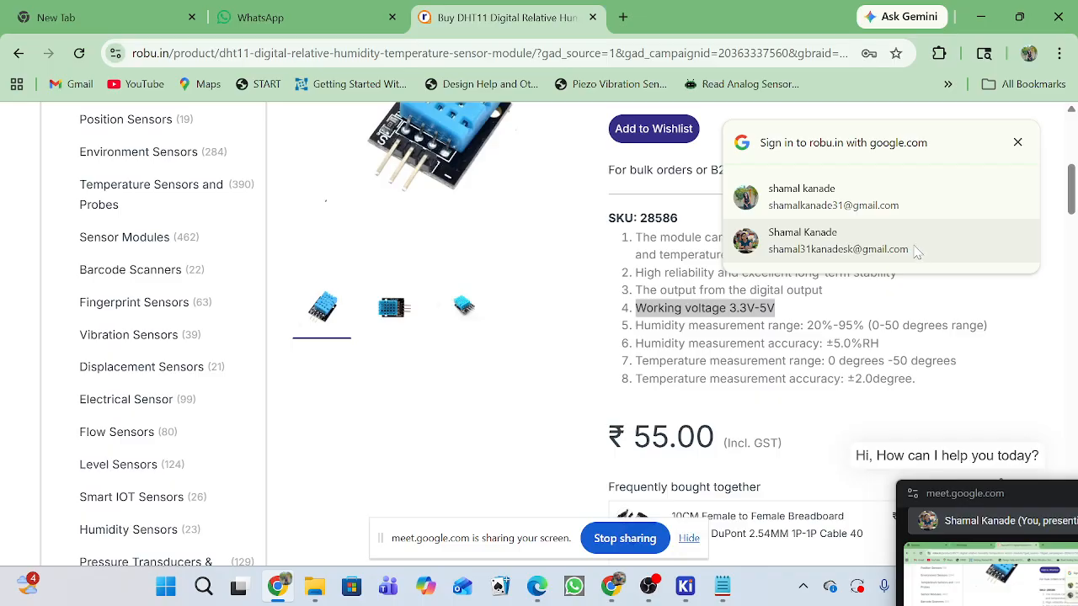
# Try to sign up to Robu.in with a Google account, entering the mobile number without its leading zero and requesting an OTP, and close the form.
pyautogui.click(808, 211)
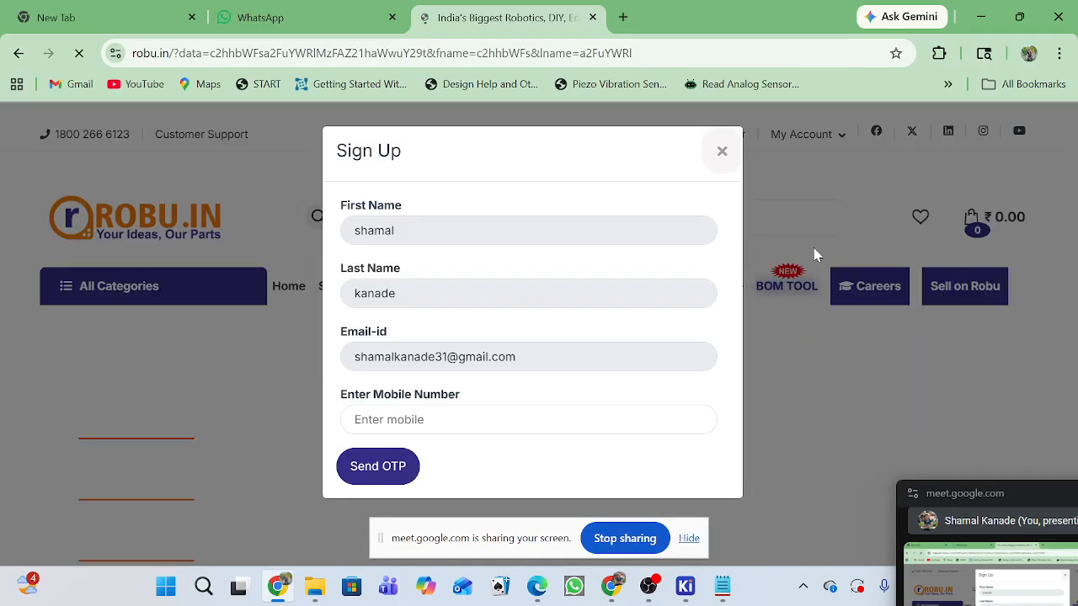
pyautogui.click(396, 419)
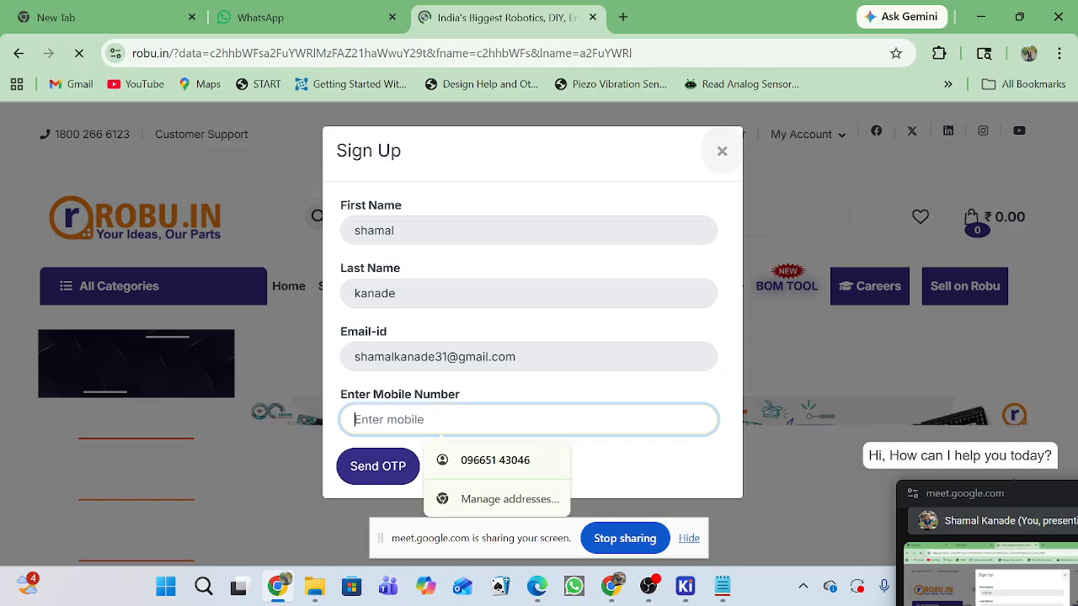
pyautogui.click(501, 468)
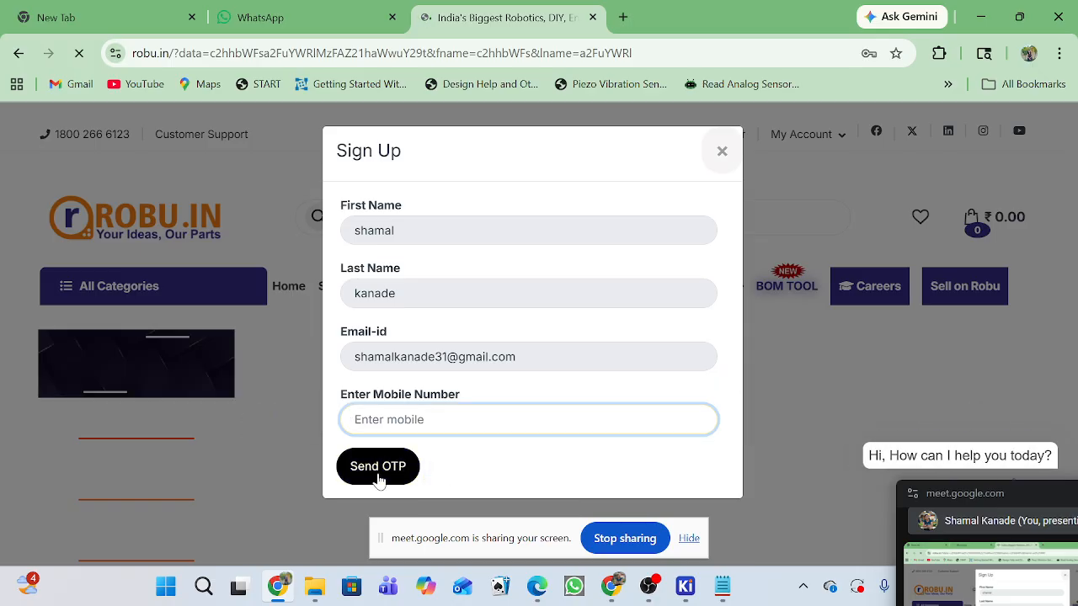
pyautogui.click(397, 421)
pyautogui.click(457, 466)
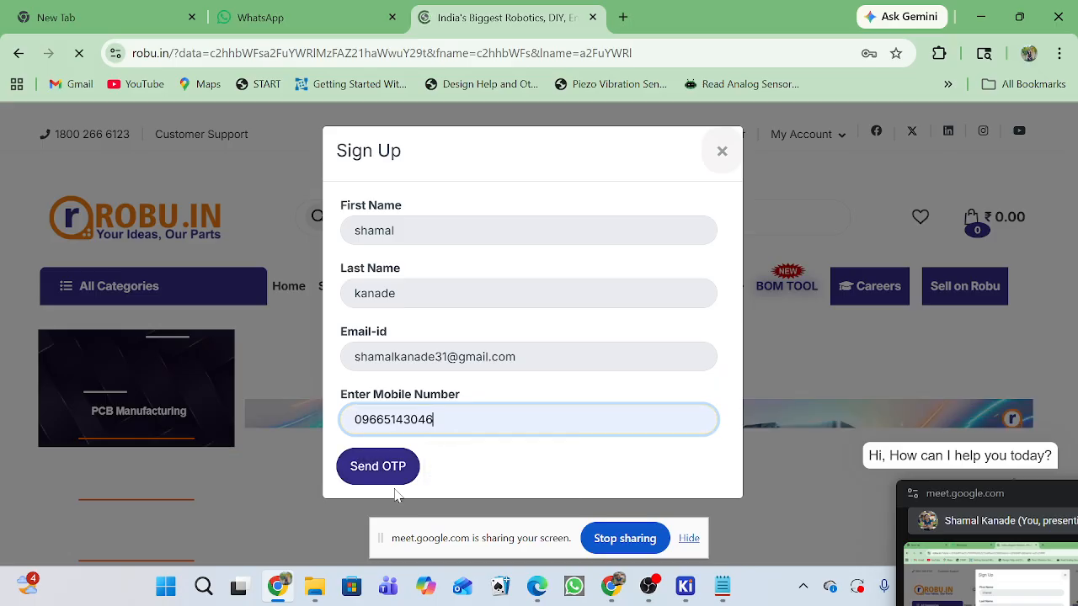
pyautogui.click(354, 419)
pyautogui.press('Delete')
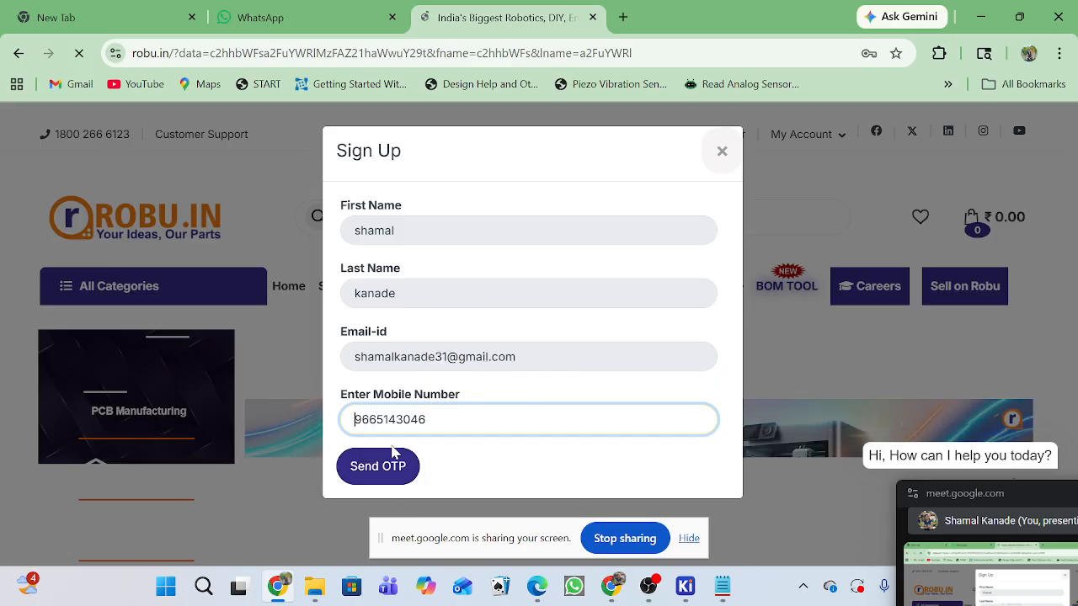
pyautogui.click(392, 476)
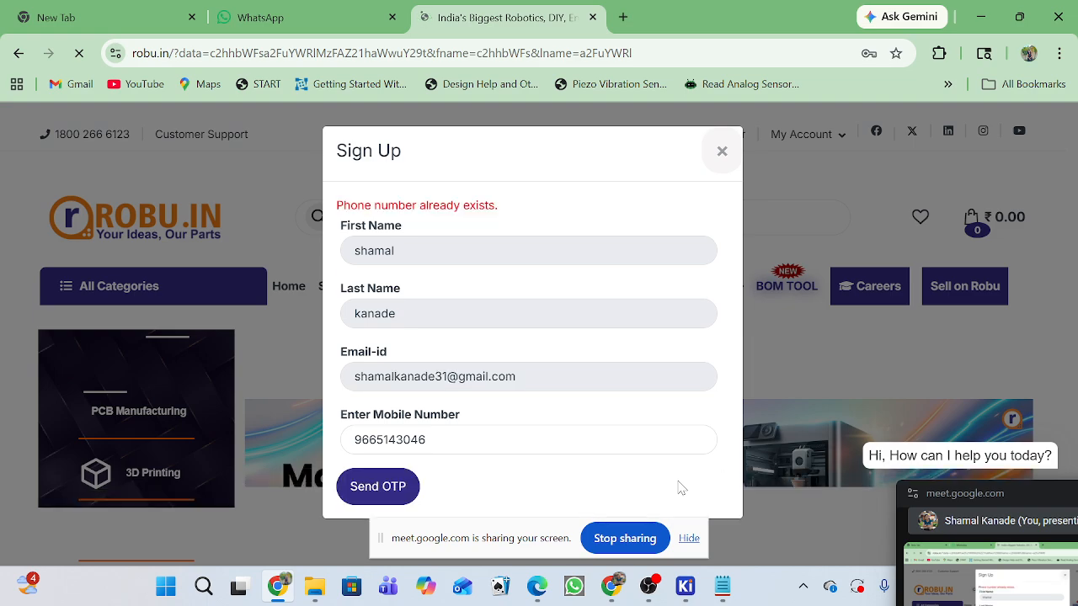
pyautogui.click(722, 151)
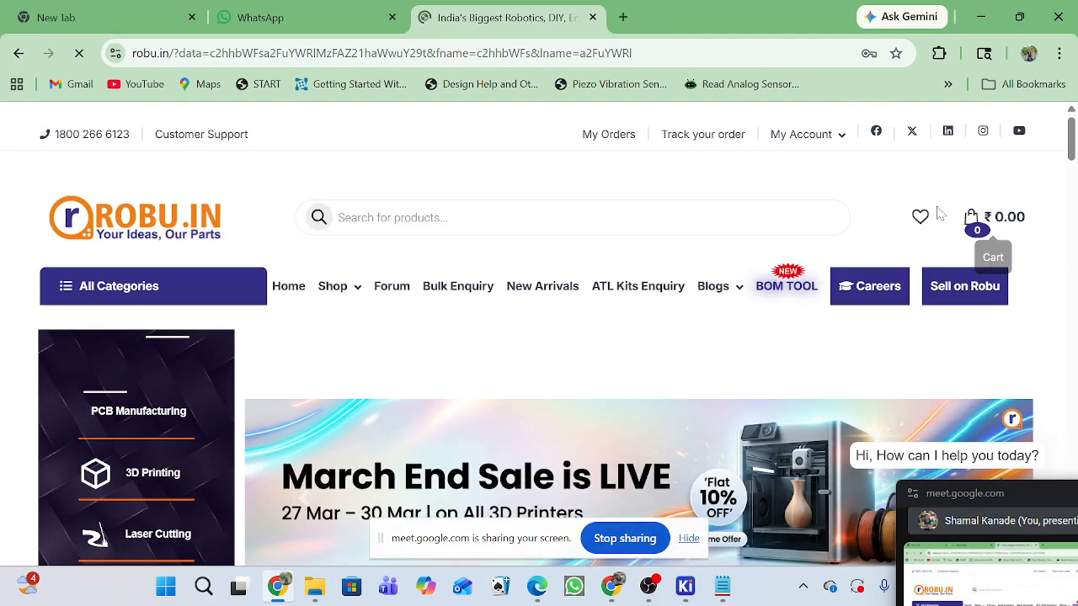
# Open the Robu.in account login page and try to log in with the prefilled mobile number and account password.
pyautogui.moveTo(803, 135)
pyautogui.click(804, 175)
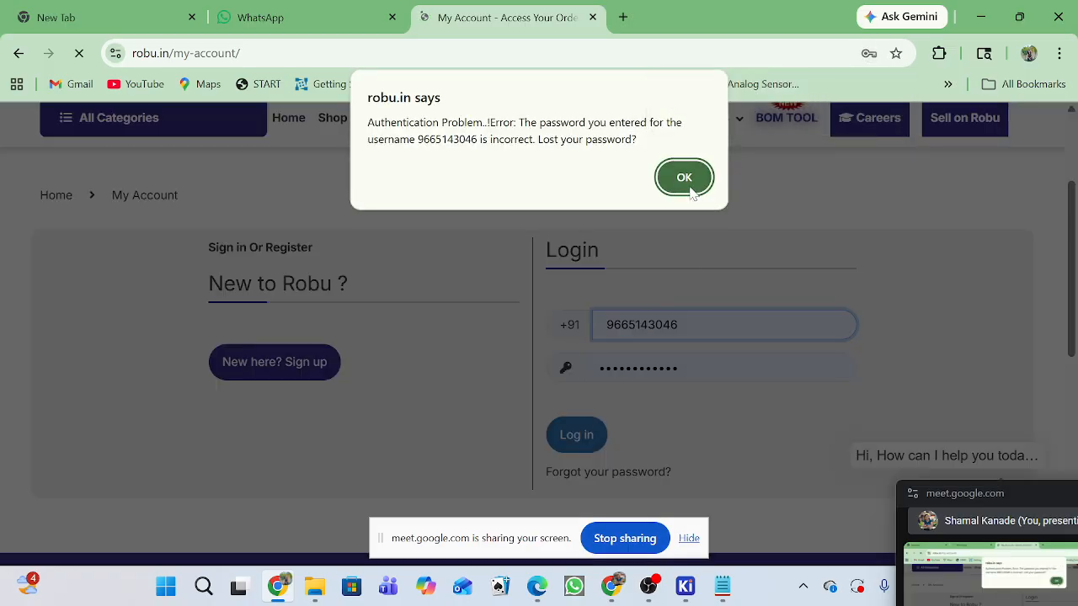
pyautogui.click(685, 190)
pyautogui.click(594, 441)
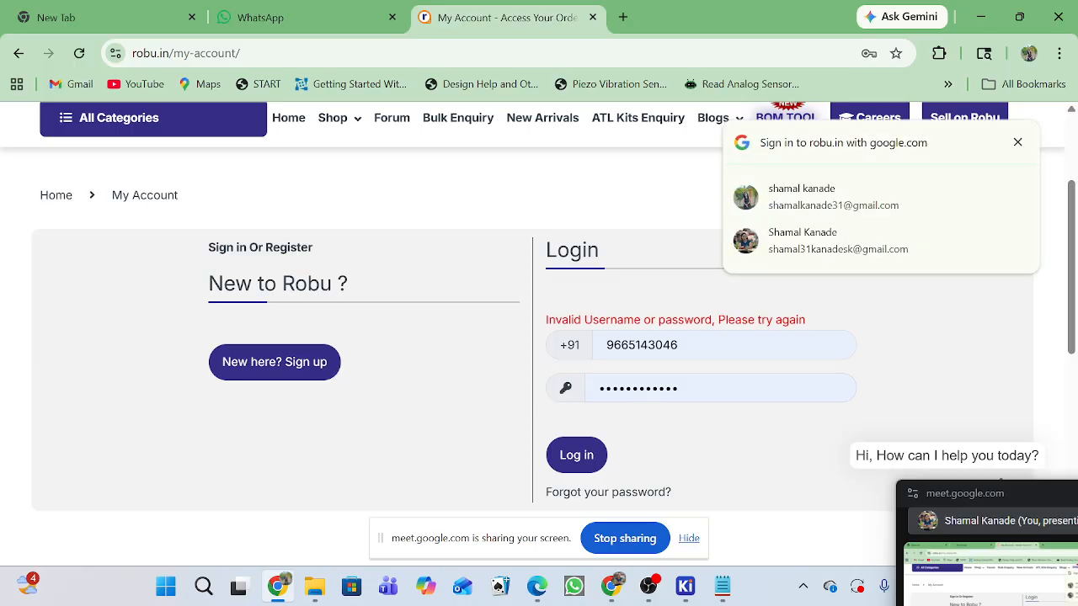
# Re-enter the account password to retry the Robu.in login, and try signing in with the Google account instead.
pyautogui.moveTo(690, 389); pyautogui.dragTo(564, 391)
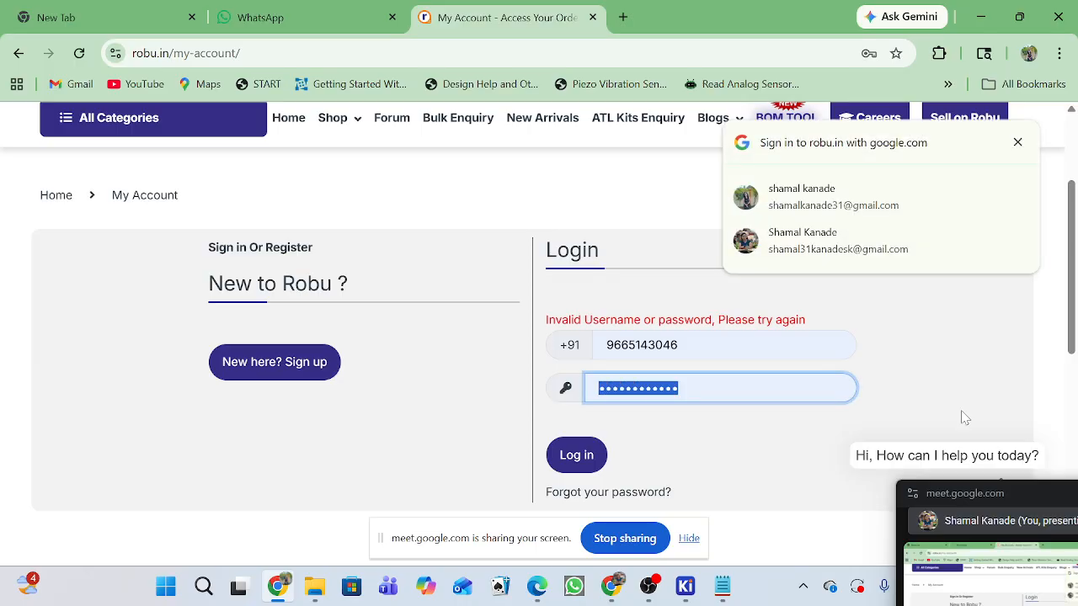
pyautogui.write('s')
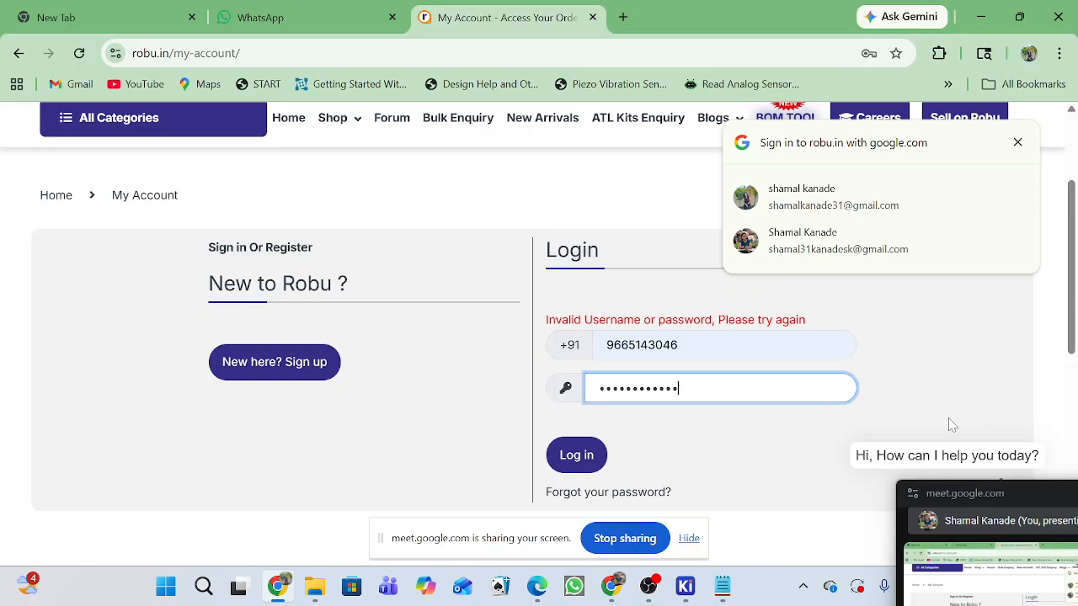
pyautogui.click(577, 455)
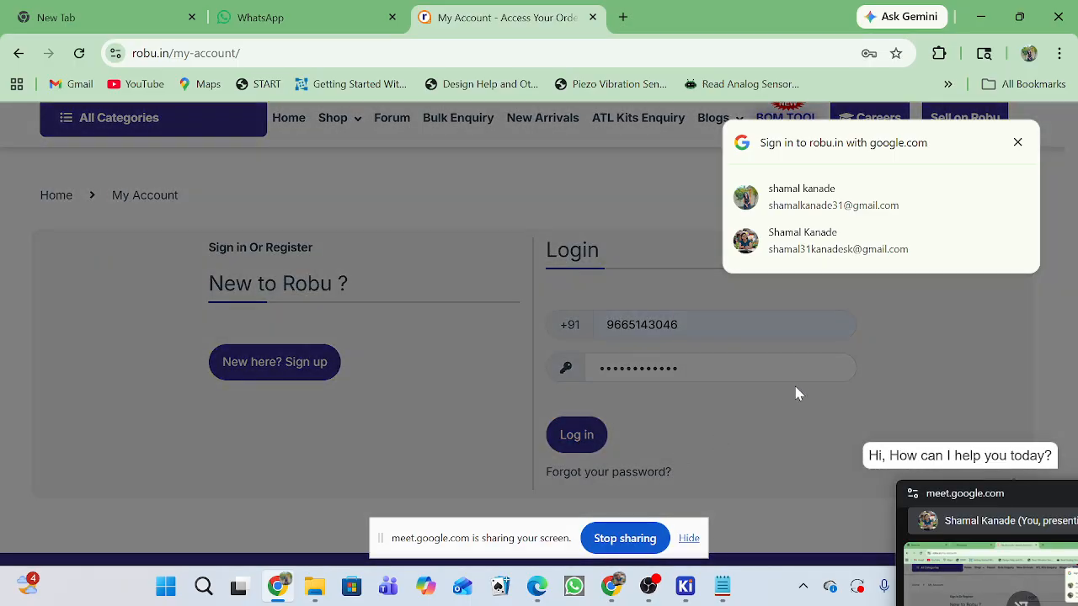
pyautogui.click(843, 216)
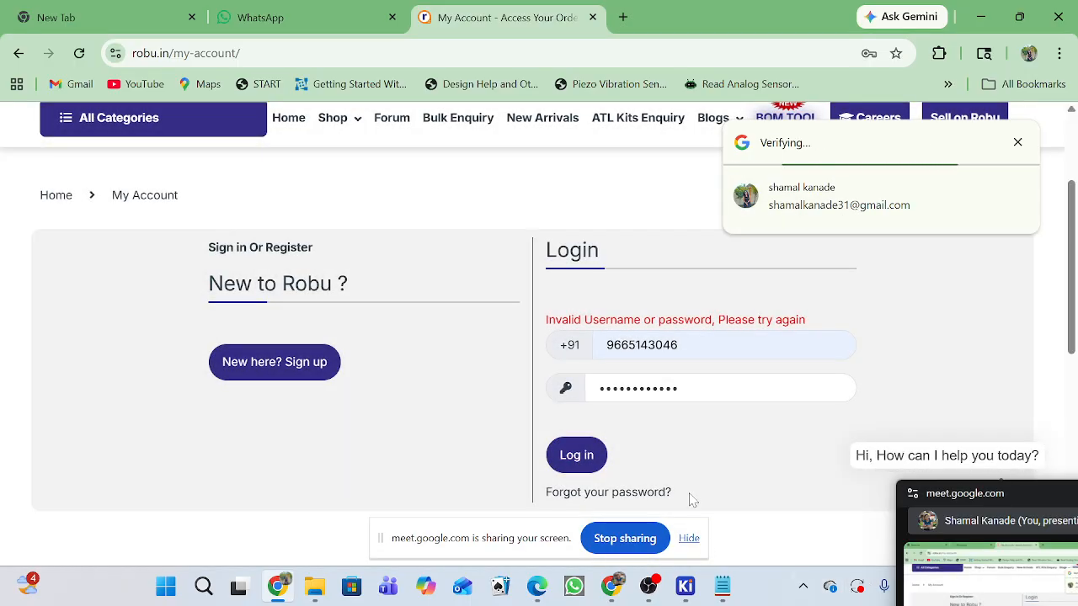
pyautogui.click(687, 345)
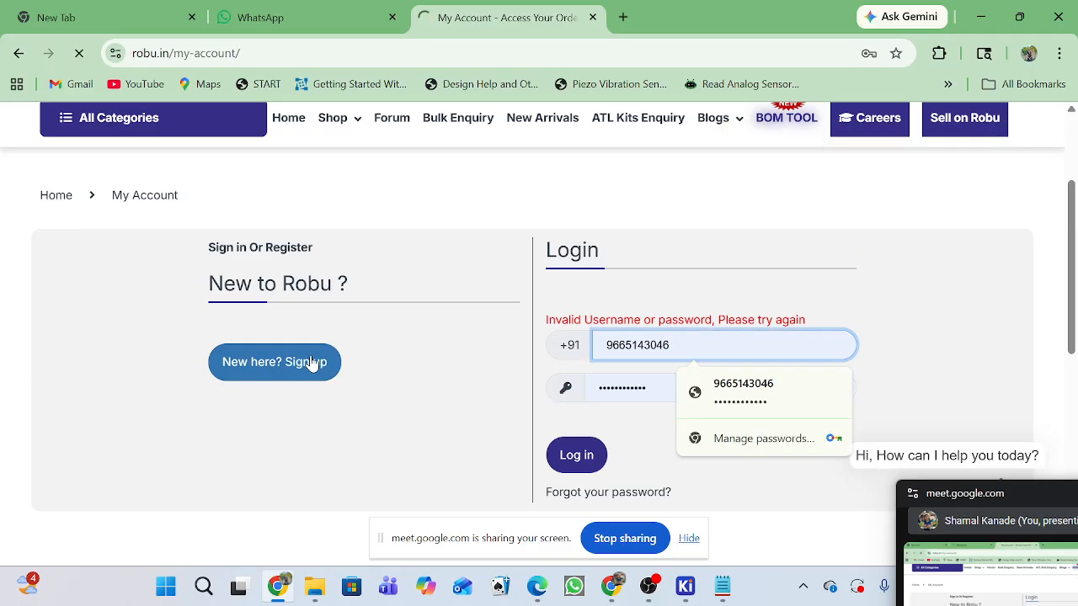
# Search Google for DHT11 in a new tab and look through the results.
pyautogui.click(624, 17)
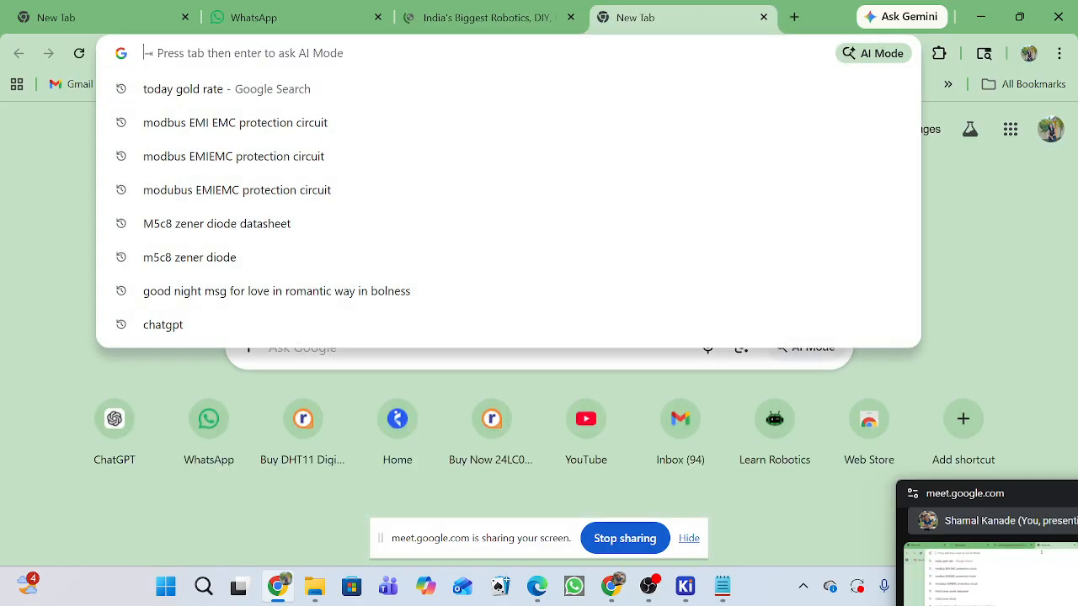
pyautogui.write('DHT')
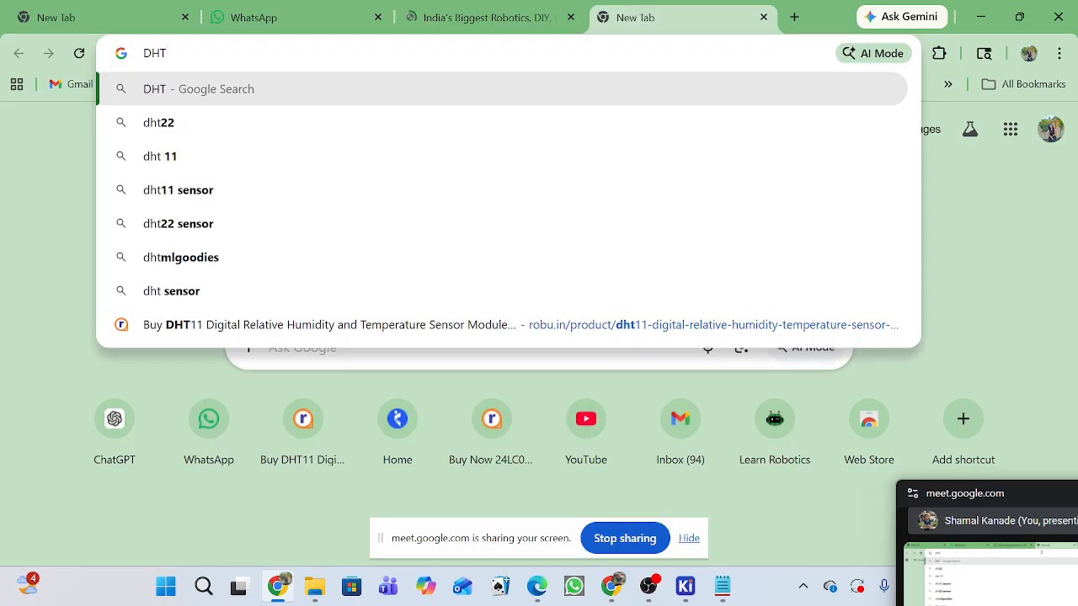
pyautogui.write('11')
pyautogui.press('Return')
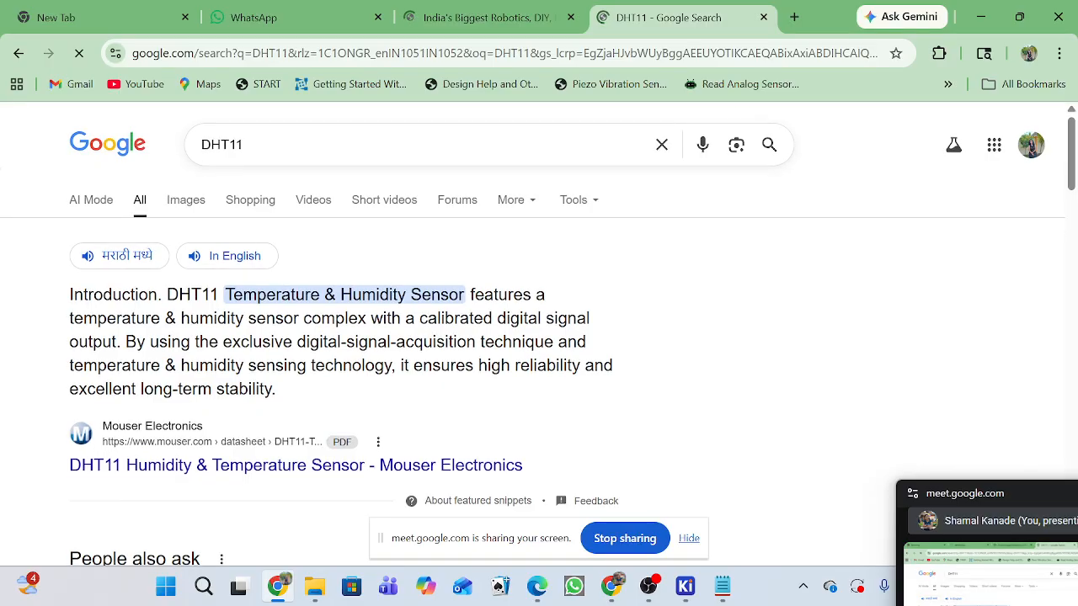
pyautogui.scroll(-3, 560, 373)
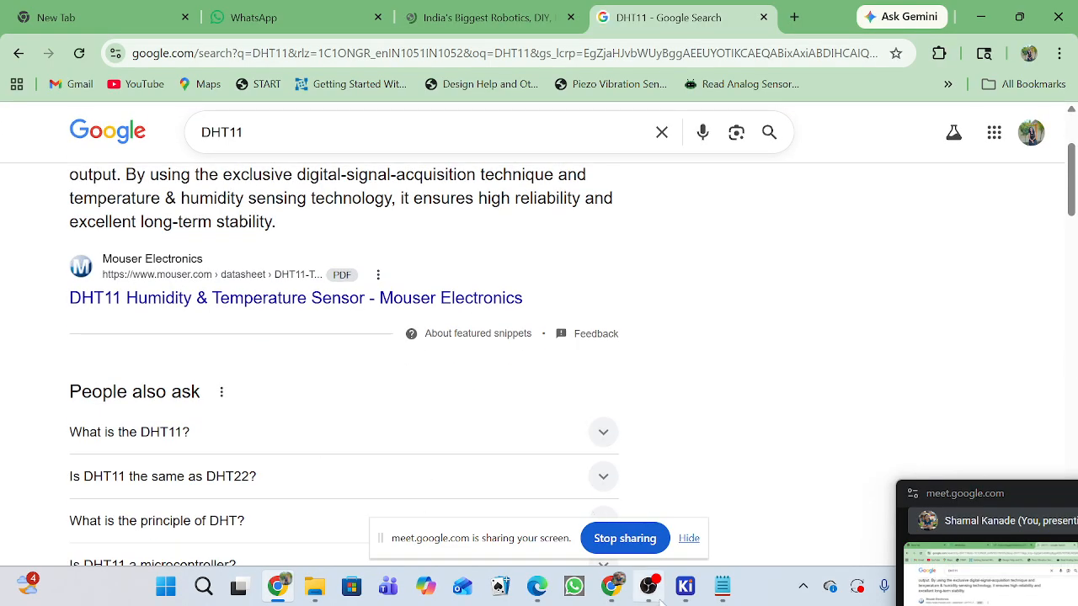
# Switch to the other Chrome window and close its Robu.in DHT11 product page.
pyautogui.moveTo(608, 581)
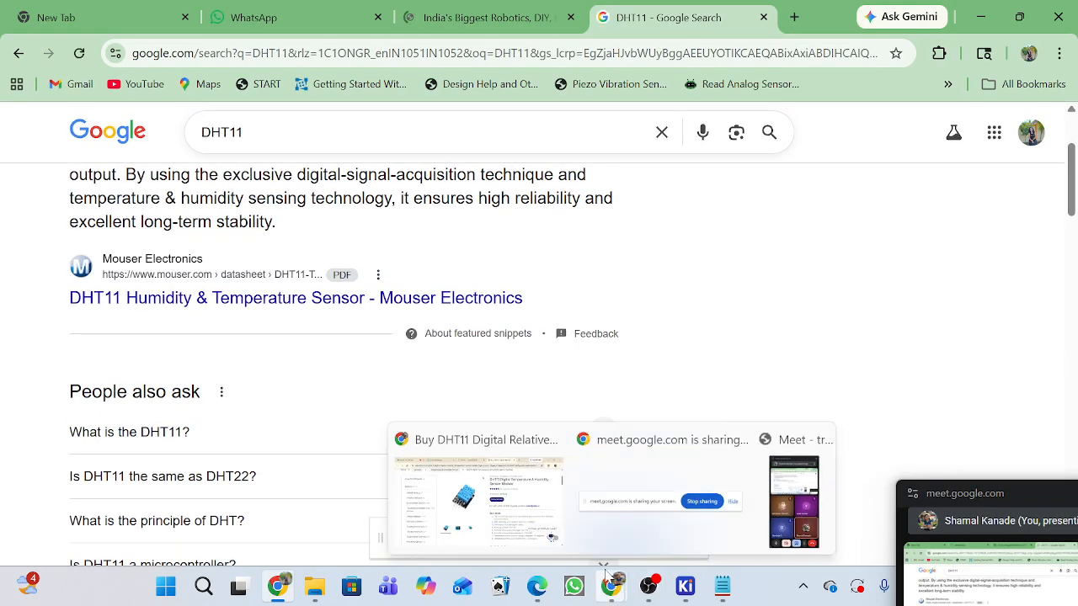
pyautogui.click(486, 519)
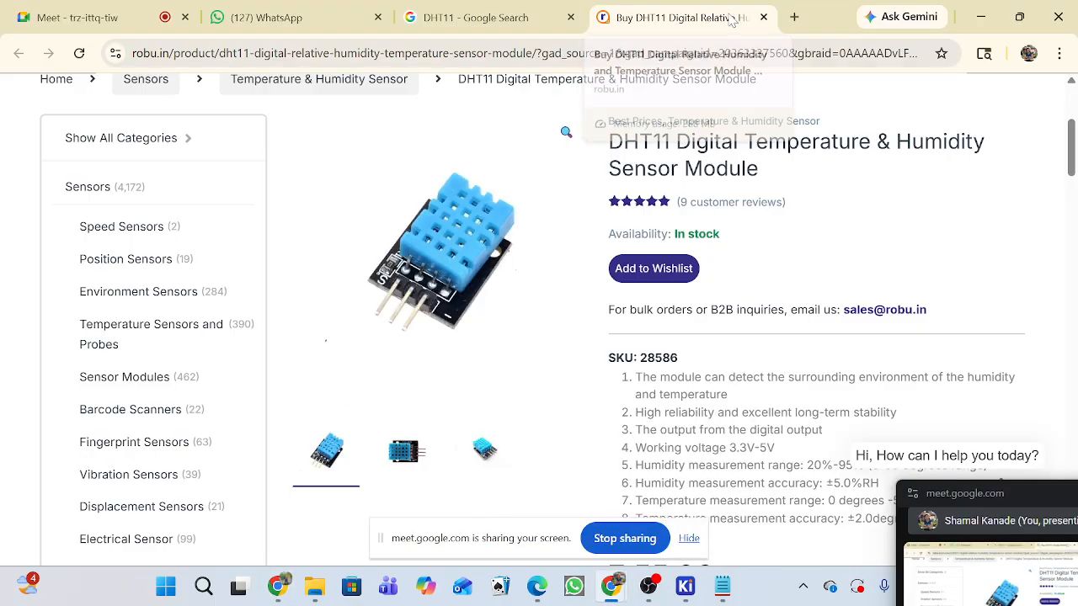
pyautogui.click(764, 17)
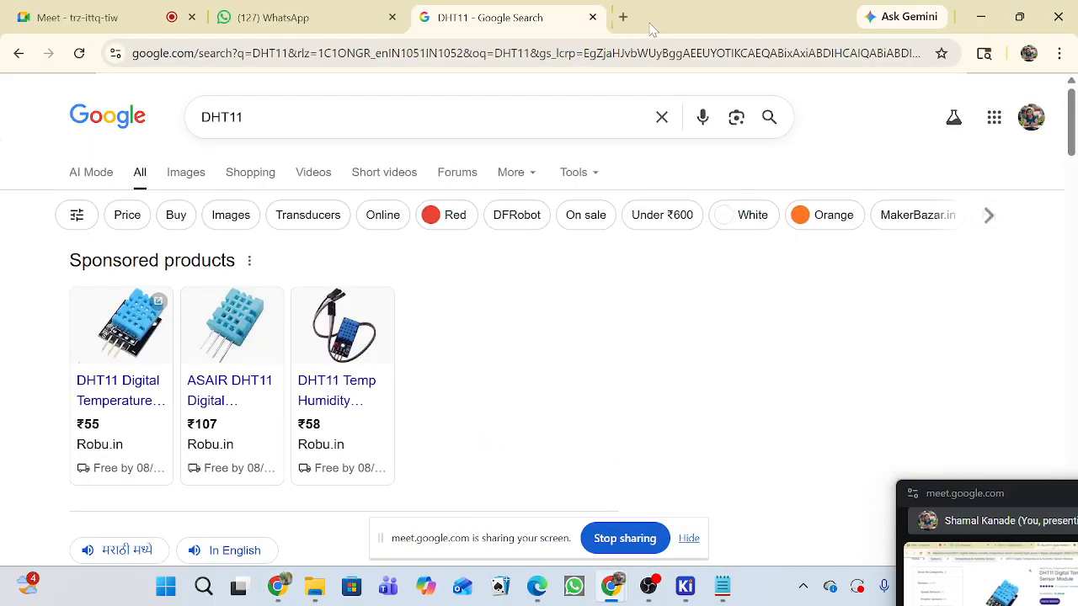
pyautogui.click(581, 53)
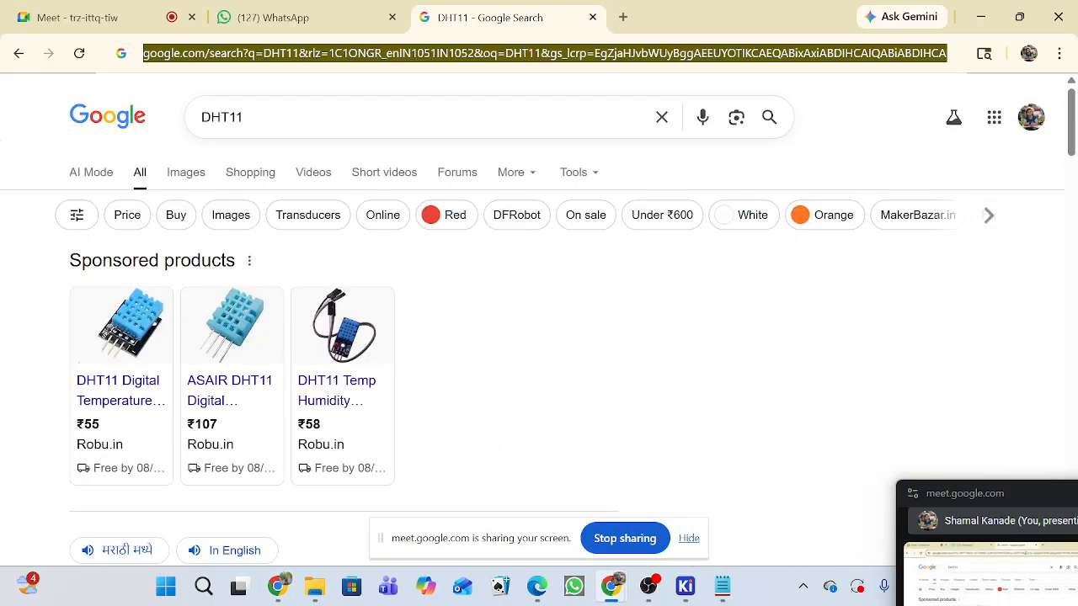
pyautogui.click(704, 452)
# Show the Google Shopping results for DHT11 and browse the listed sensor modules.
pyautogui.click(244, 174)
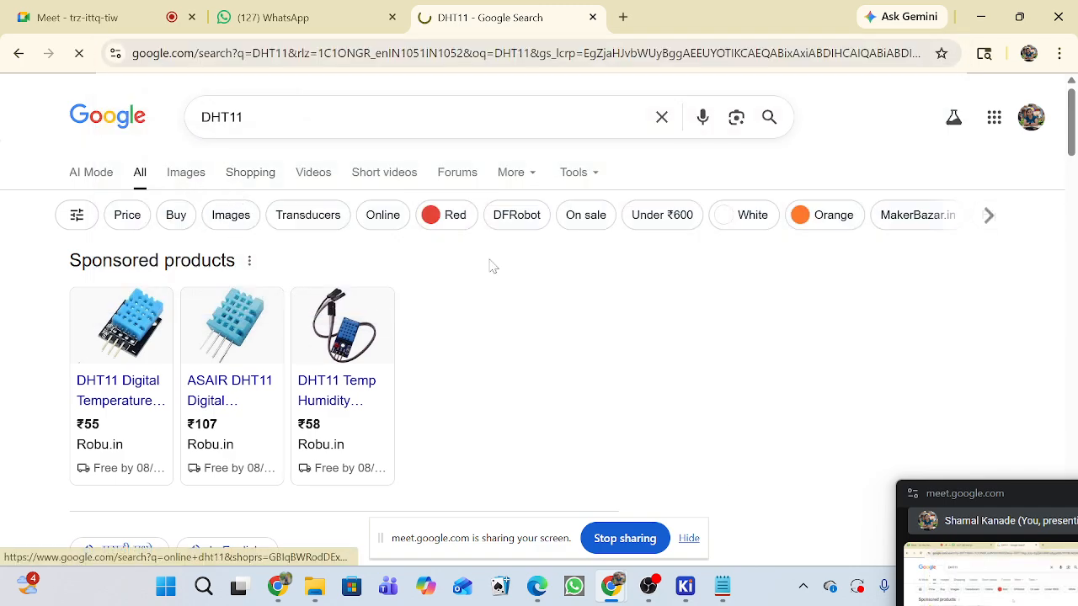
pyautogui.scroll(-2, 493, 303)
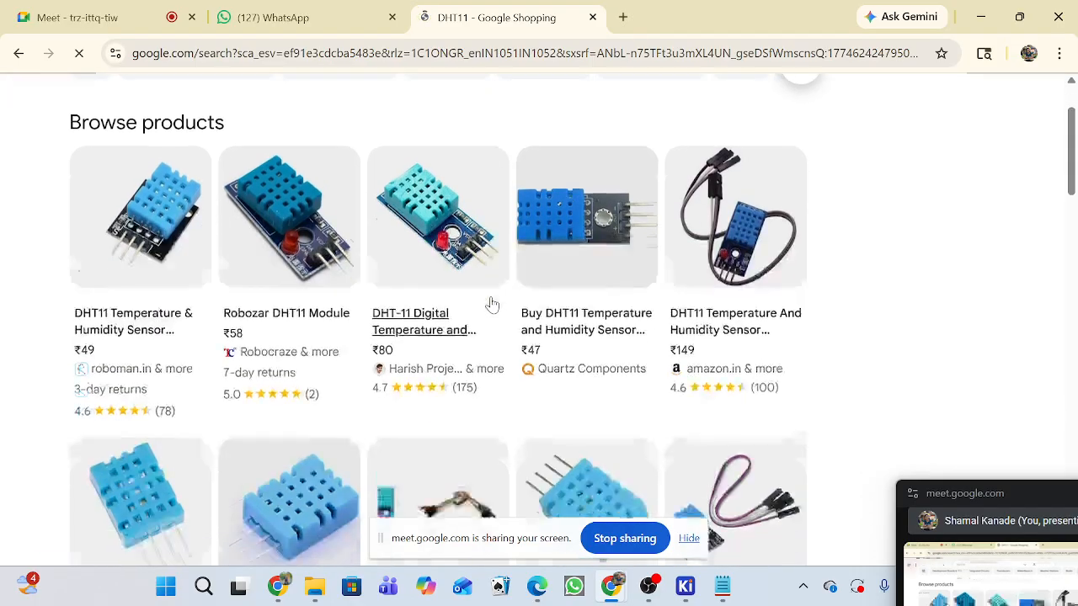
pyautogui.scroll(-5, 492, 303)
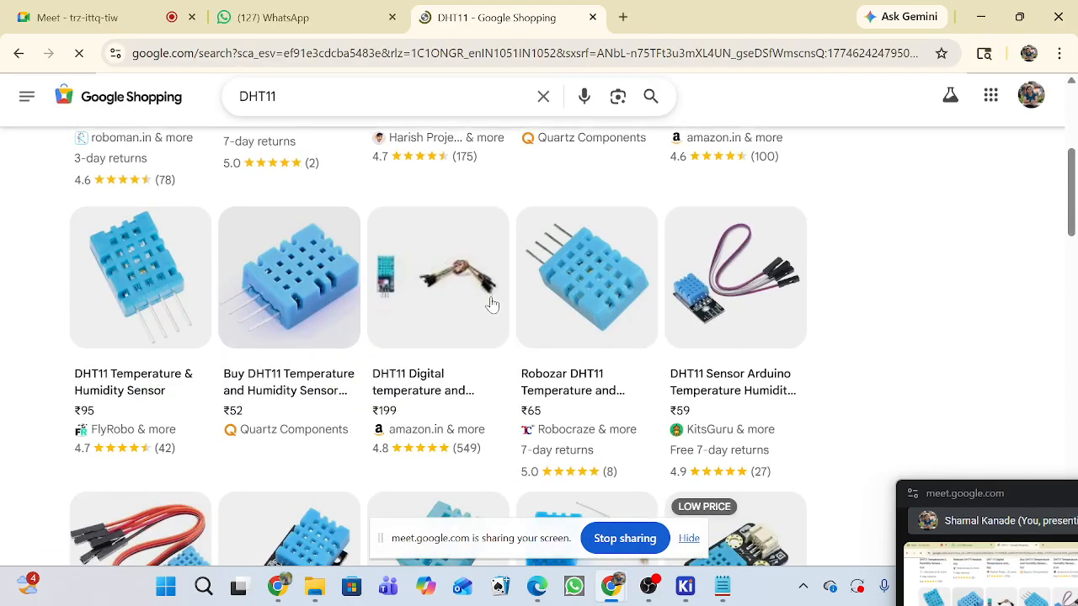
pyautogui.scroll(7, 492, 303)
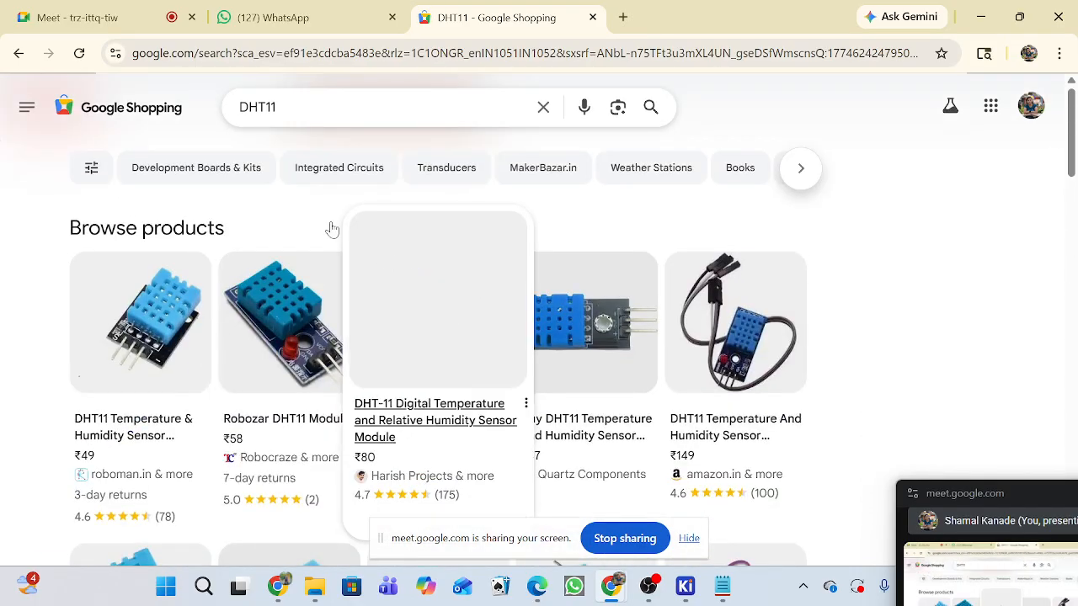
# Search Google for DHT11 again, open Zbotic's sponsored DHT11 module listing and examine its specifications.
pyautogui.click(564, 53)
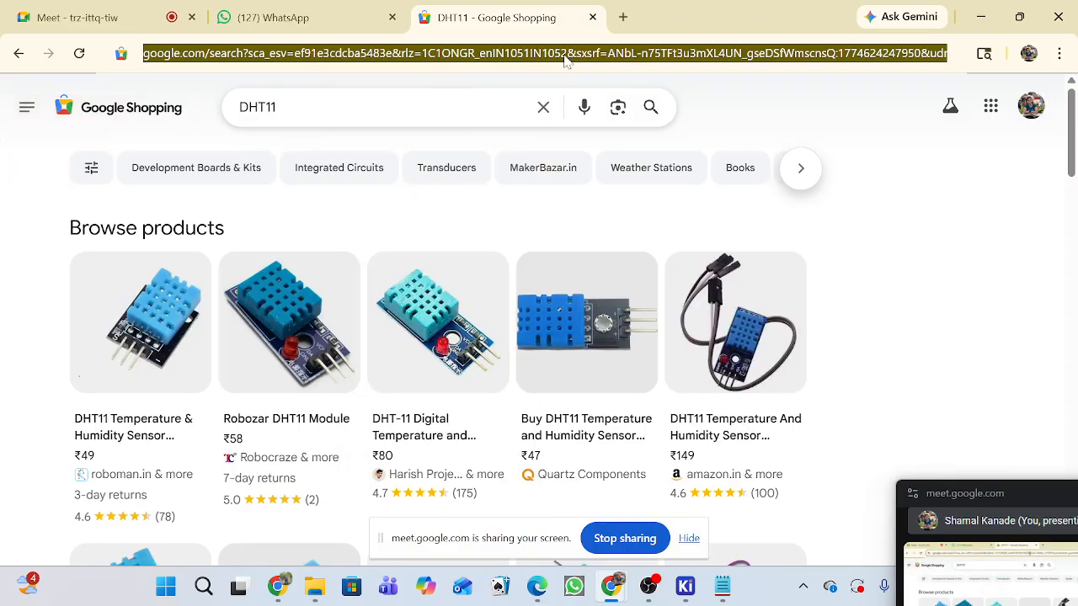
pyautogui.write('DHT')
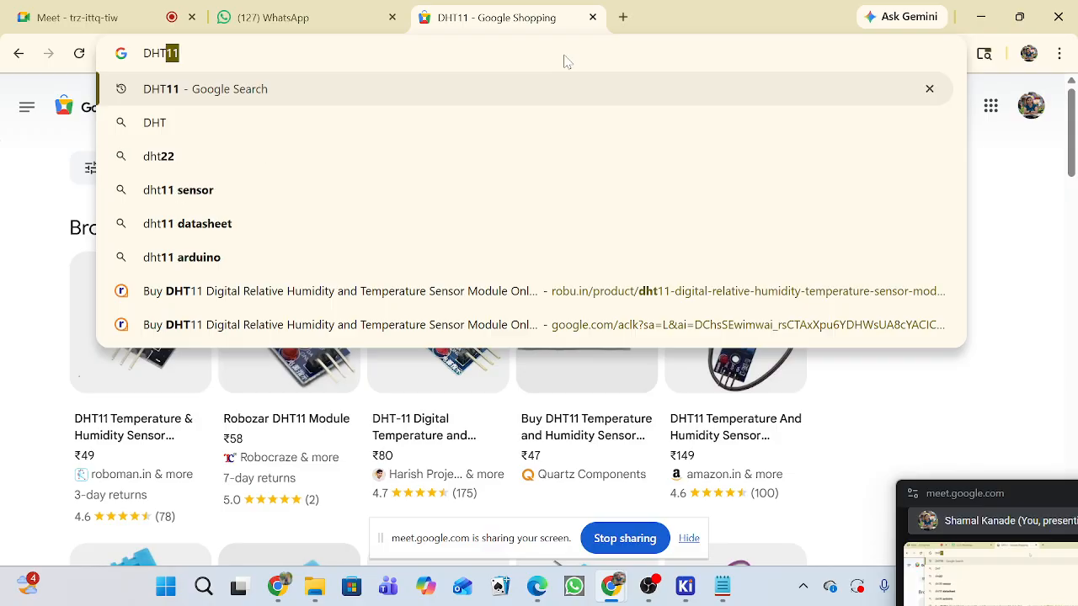
pyautogui.press('Return')
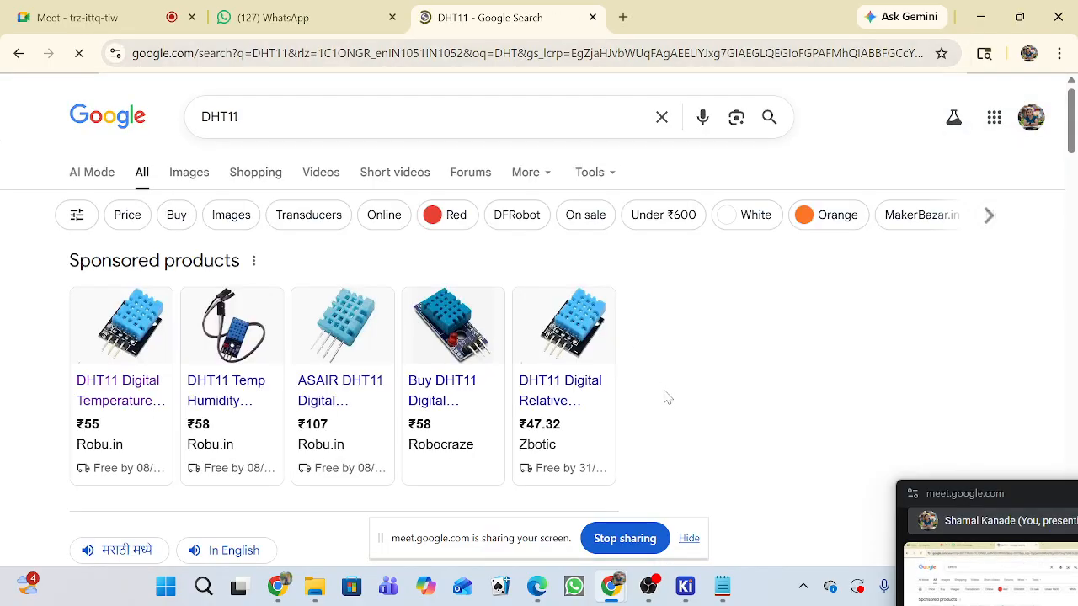
pyautogui.scroll(-1, 647, 397)
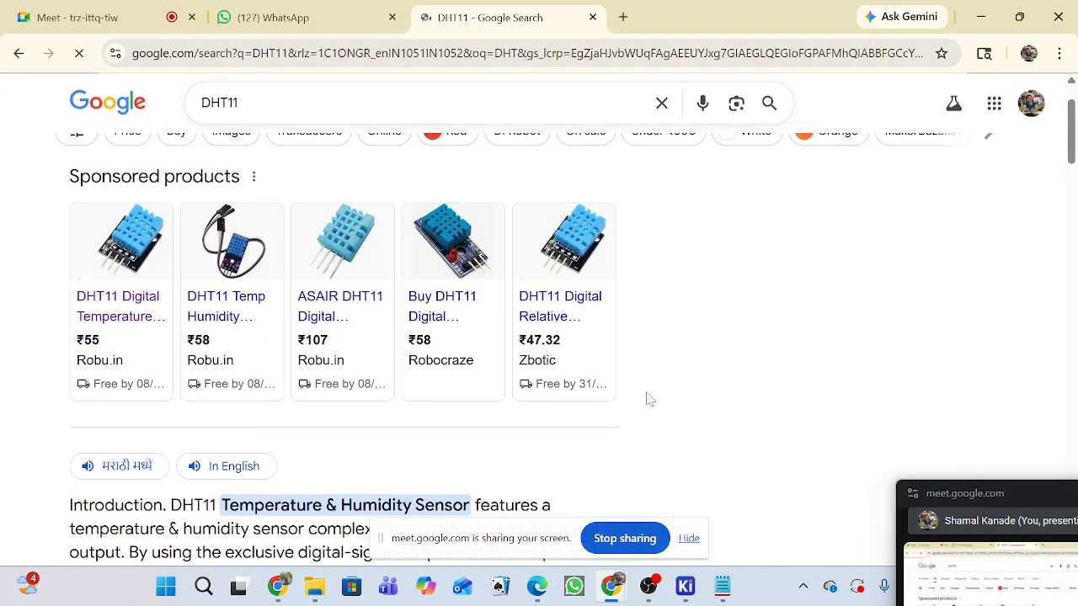
pyautogui.click(562, 310)
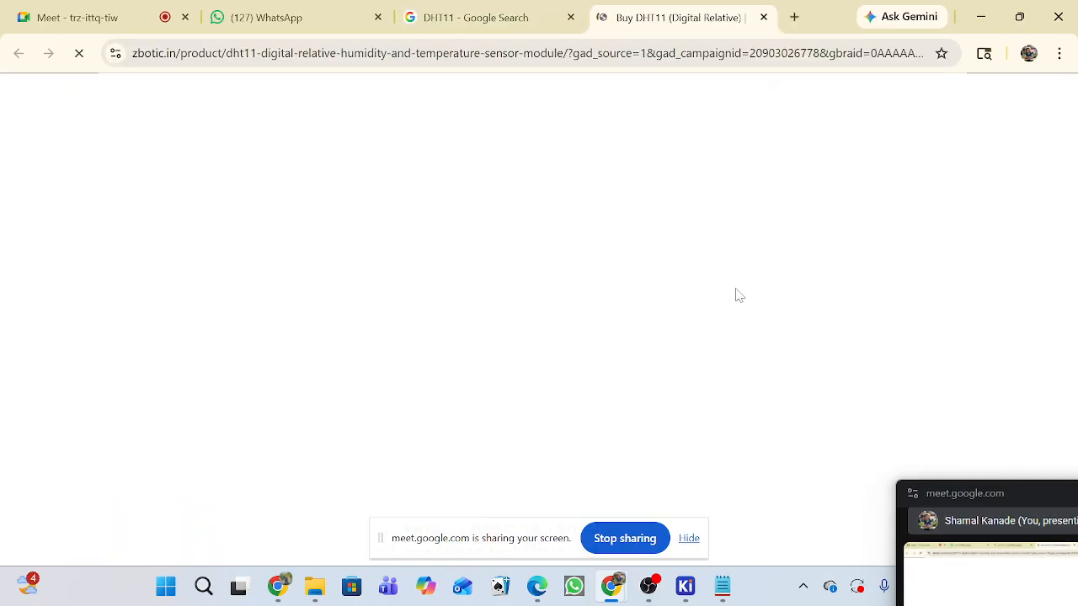
pyautogui.scroll(-3, 735, 294)
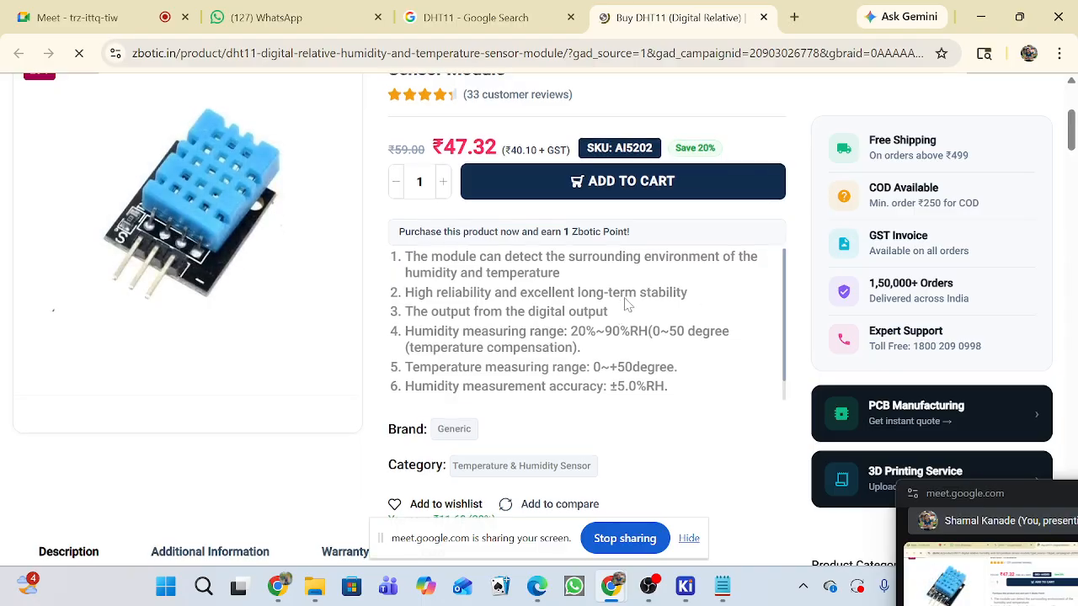
# Go to the description of Zbotic's DHT11 module and highlight the words "NTC thermistor".
pyautogui.scroll(-1, 615, 320)
pyautogui.scroll(1, 612, 324)
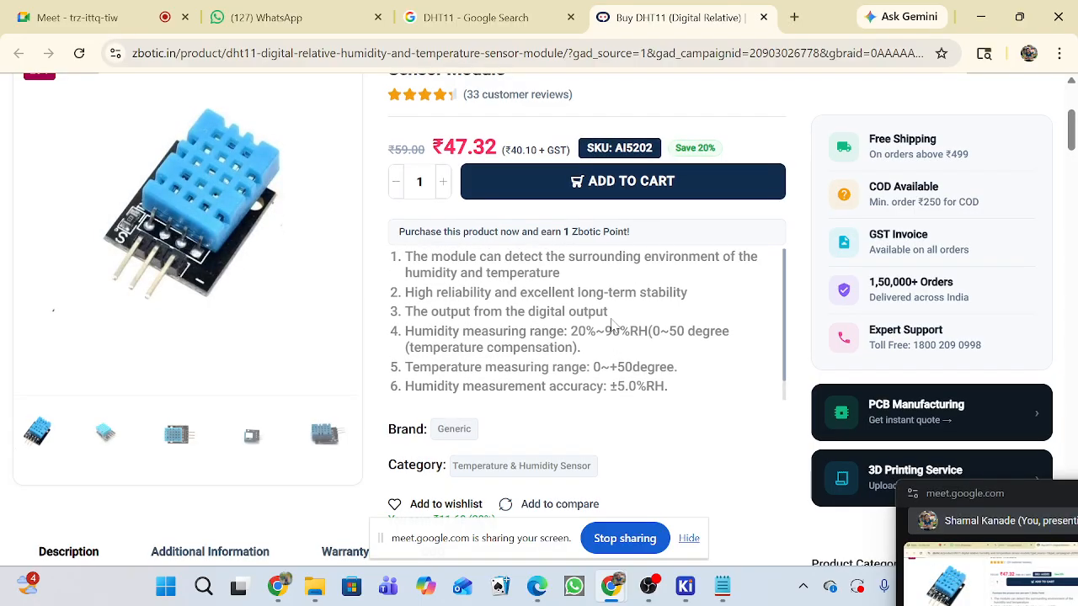
pyautogui.scroll(-1, 612, 325)
pyautogui.scroll(-4, 612, 325)
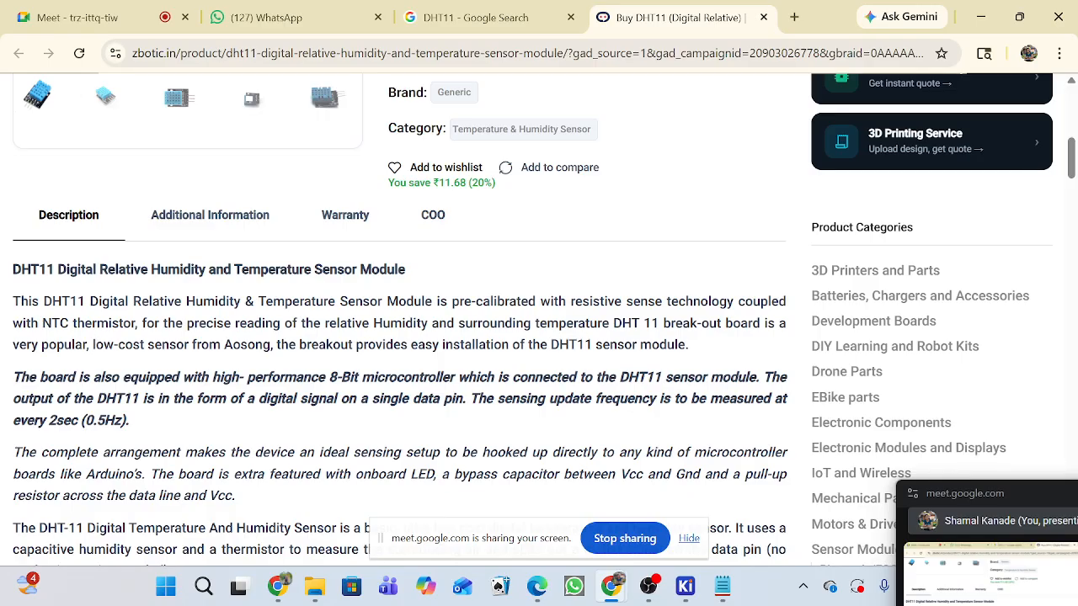
pyautogui.moveTo(42, 323); pyautogui.dragTo(132, 325)
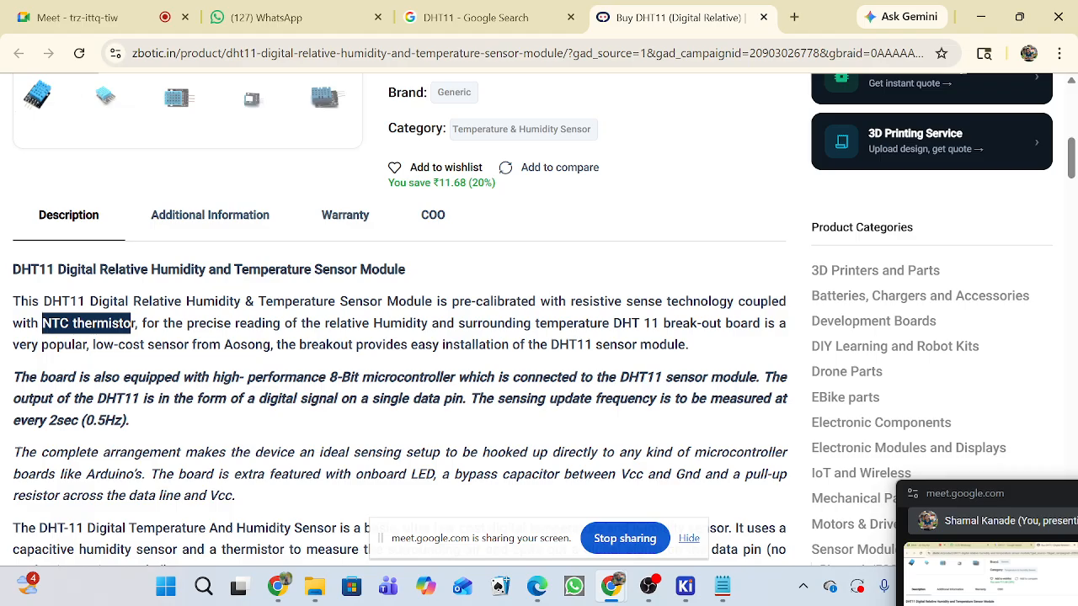
pyautogui.click(72, 335)
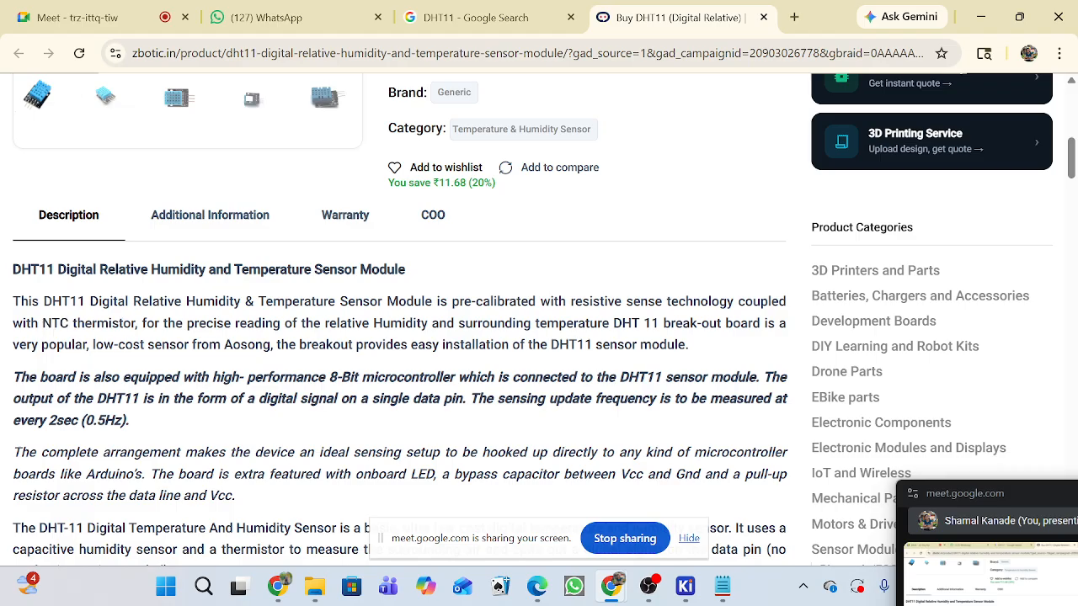
pyautogui.moveTo(42, 324); pyautogui.dragTo(136, 335)
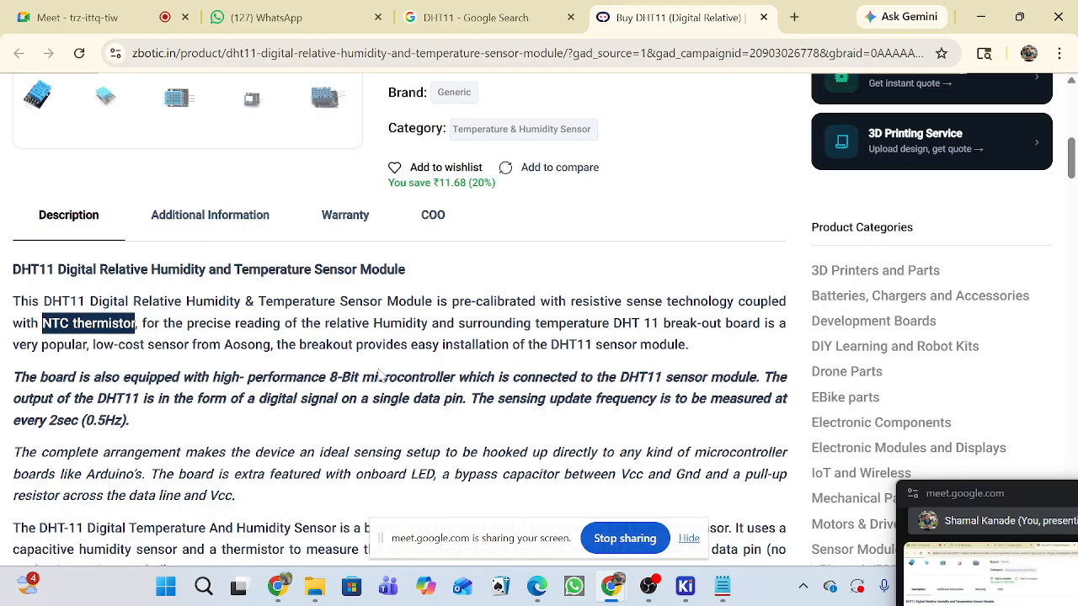
# Move the floating Meet window up and read through the DHT11 module's description, features, specification table and frequently asked questions.
pyautogui.moveTo(1020, 485); pyautogui.dragTo(977, 284)
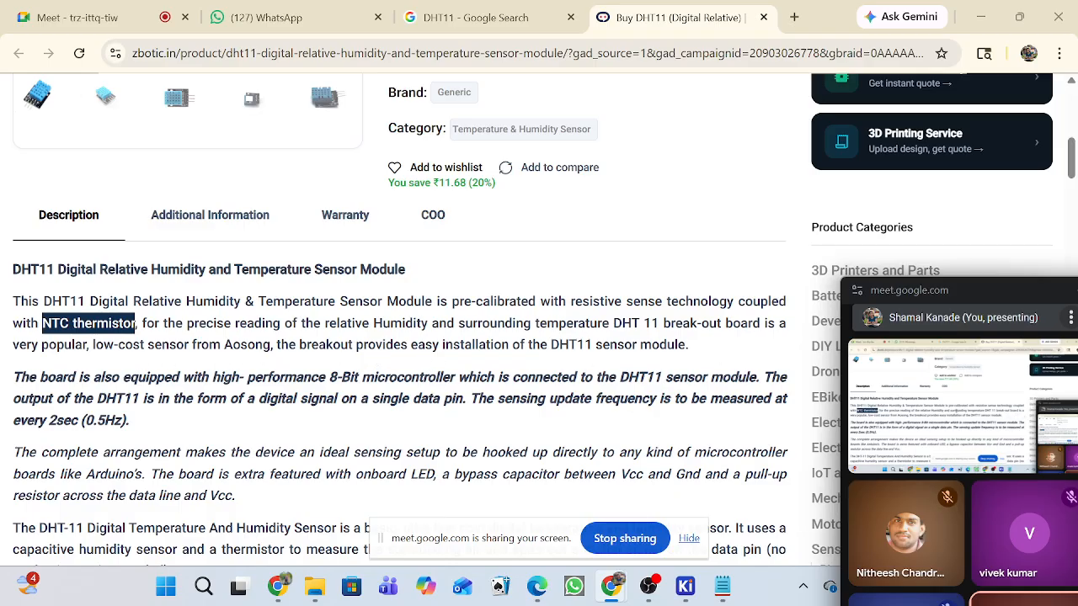
pyautogui.scroll(-3, 539, 360)
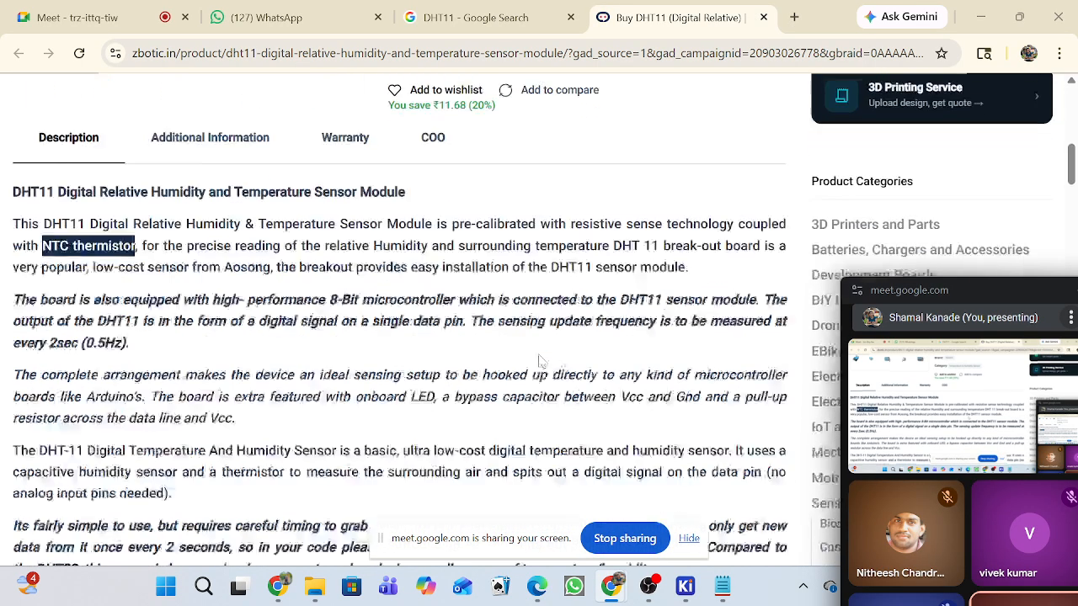
pyautogui.scroll(-1, 312, 364)
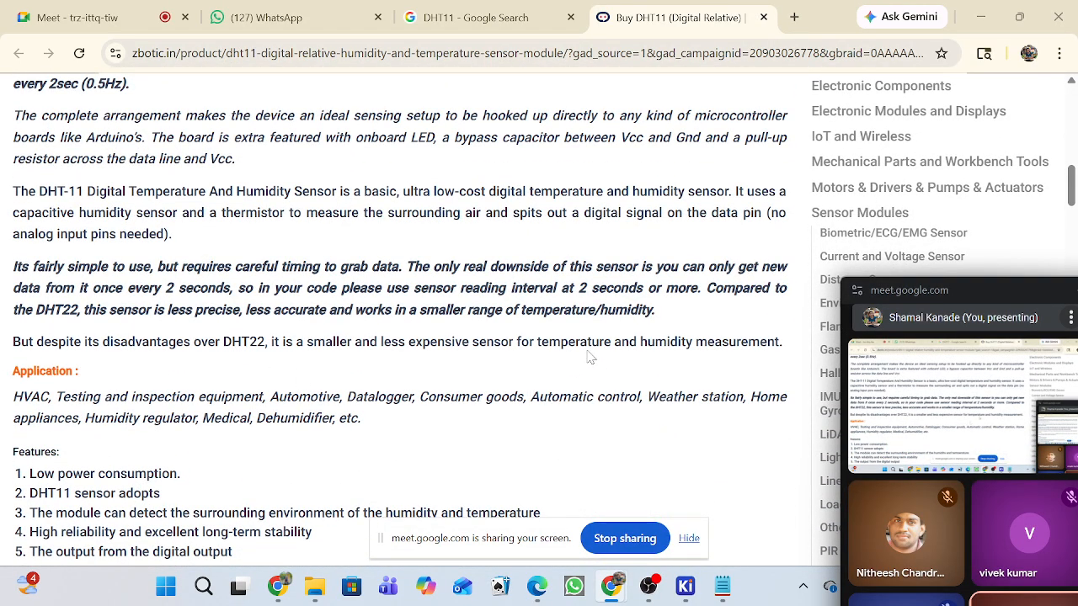
pyautogui.scroll(-1, 587, 354)
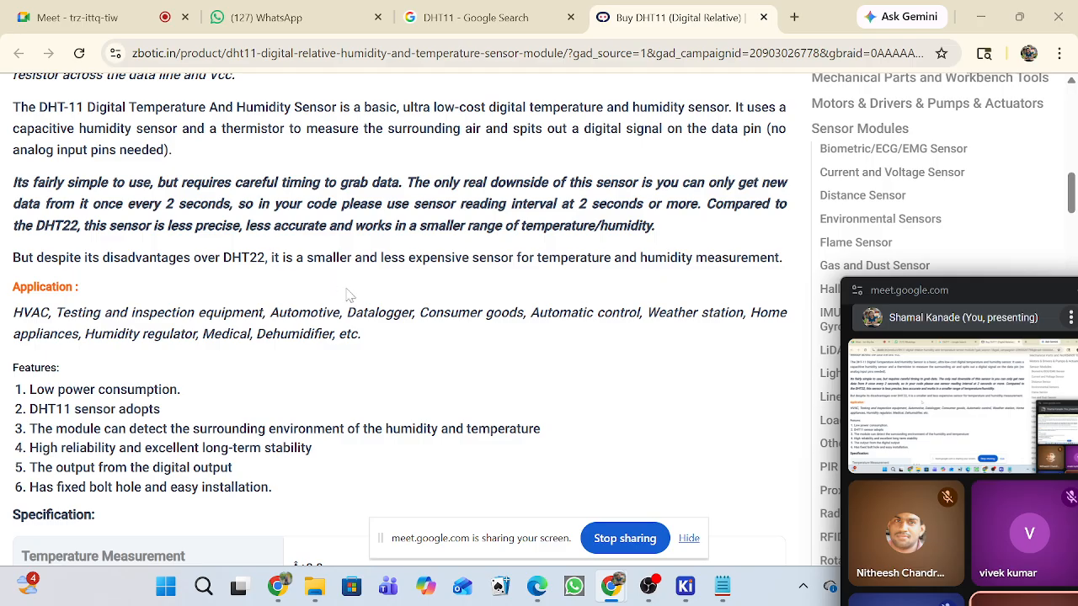
pyautogui.scroll(-3, 562, 437)
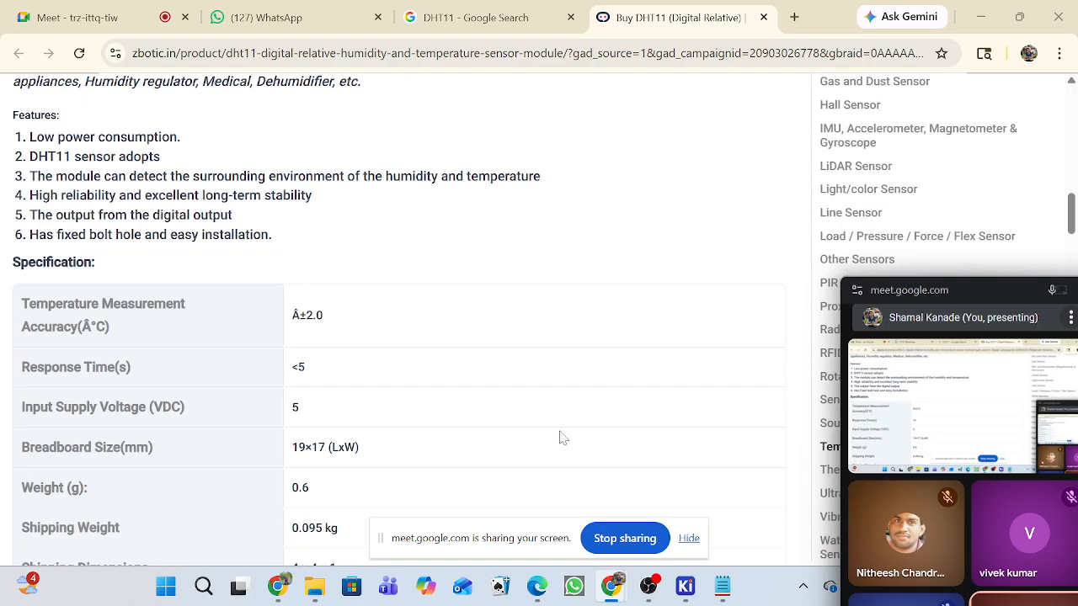
pyautogui.scroll(-6, 562, 437)
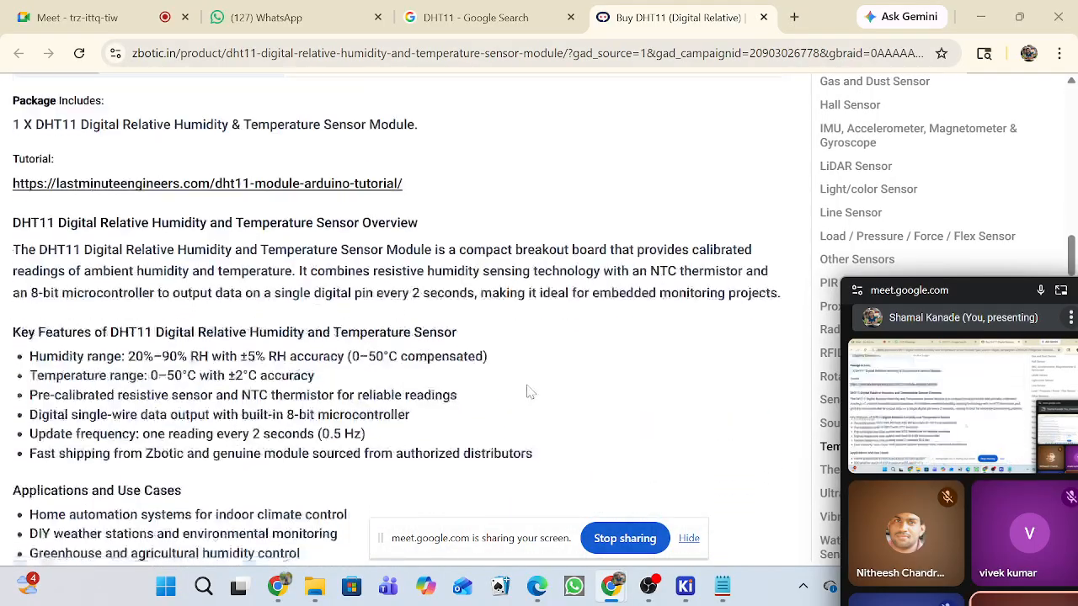
pyautogui.scroll(-15, 528, 391)
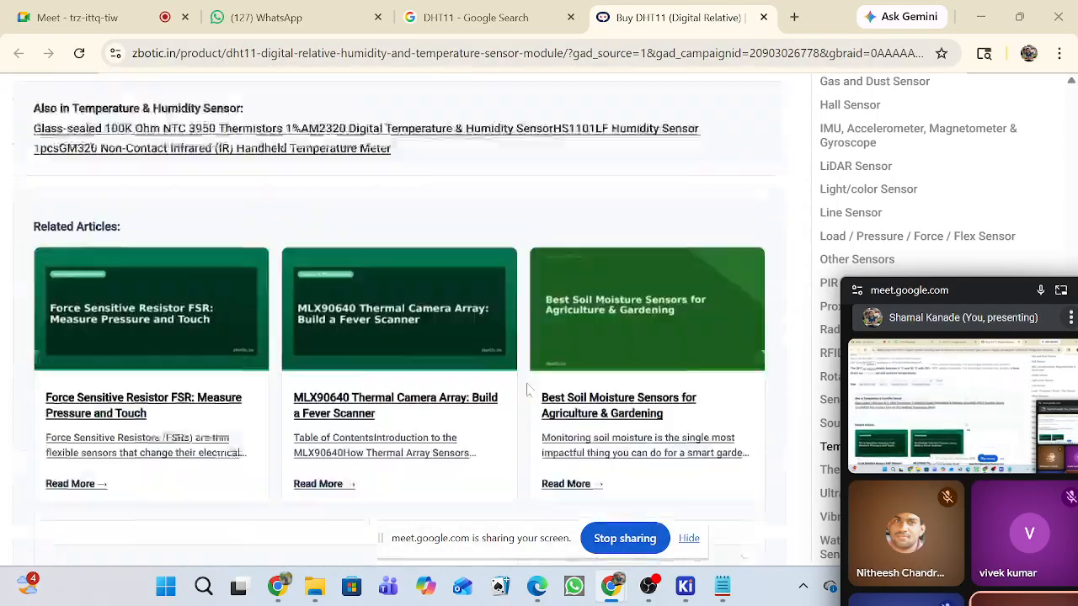
pyautogui.scroll(6, 527, 389)
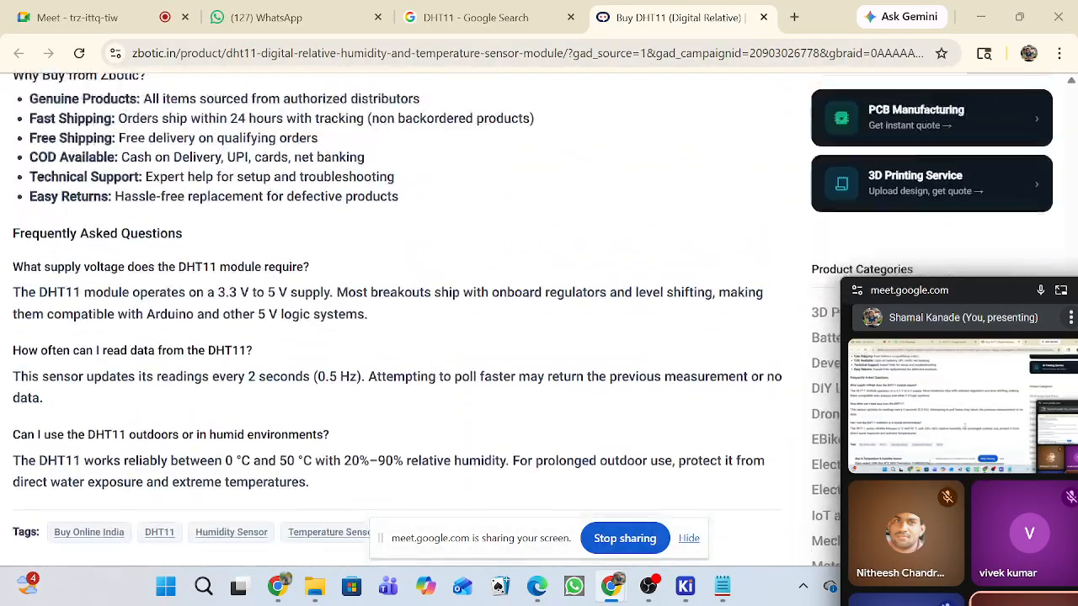
pyautogui.scroll(1, 252, 351)
pyautogui.scroll(12, 163, 323)
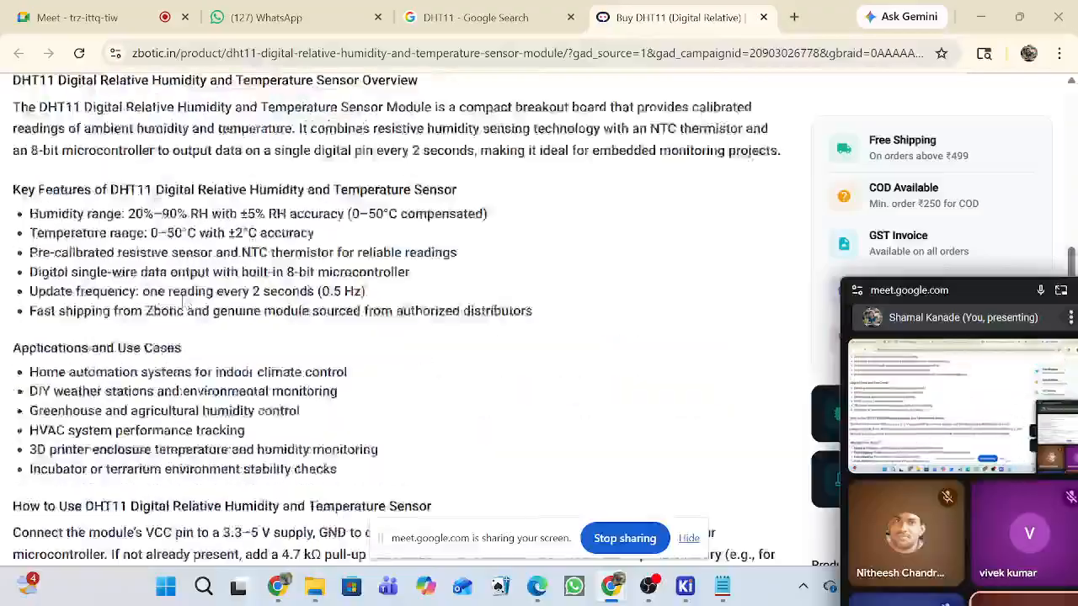
pyautogui.scroll(5, 211, 319)
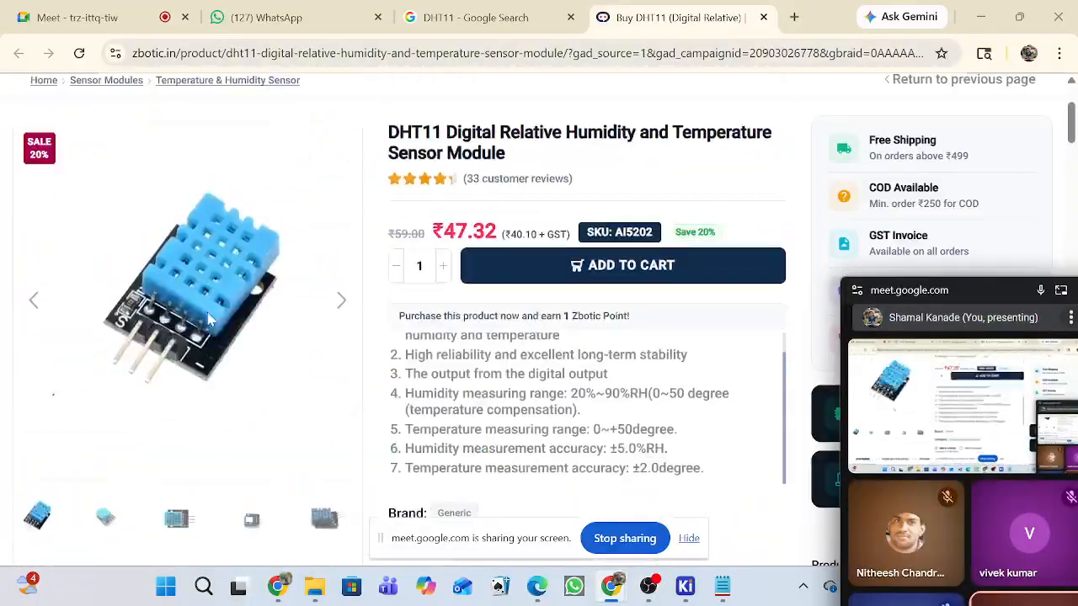
pyautogui.scroll(-3, 357, 286)
pyautogui.scroll(3, 357, 286)
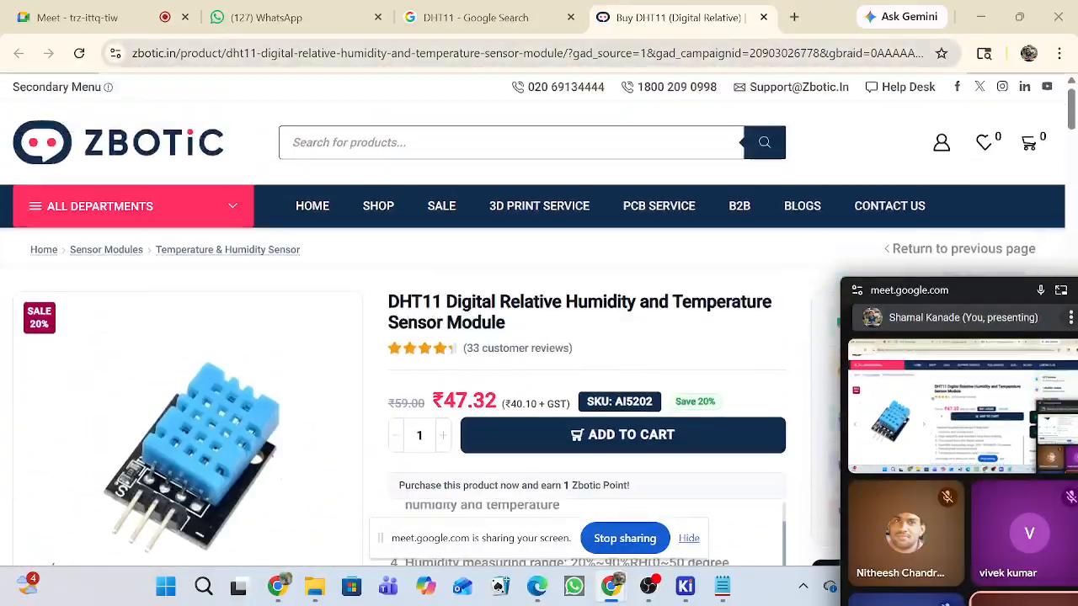
# Search Google for "DHT11 pinout".
pyautogui.click(344, 53)
pyautogui.write('DHT')
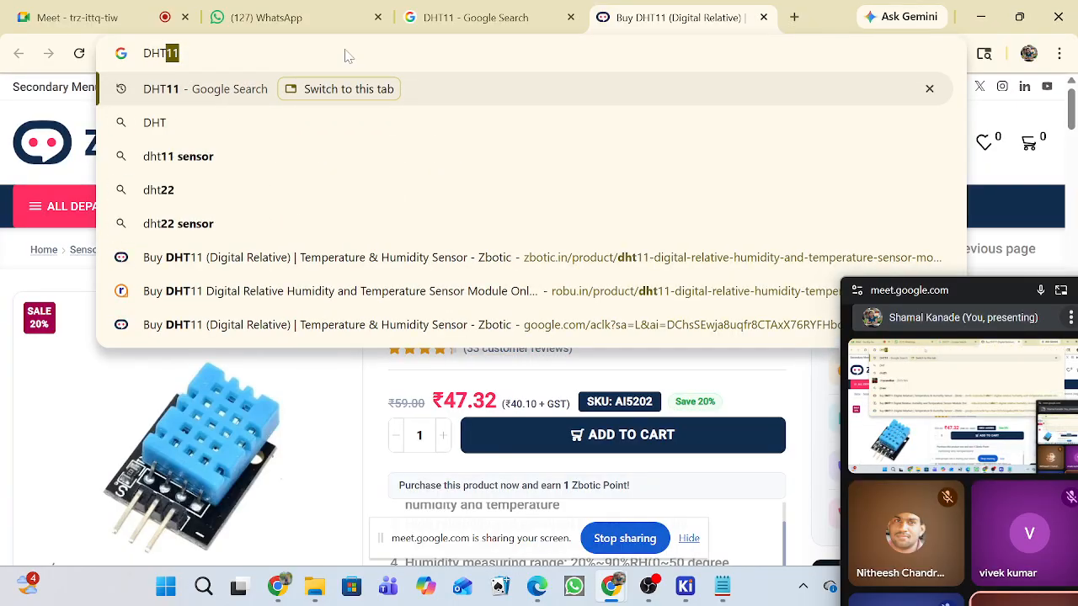
pyautogui.write('11 ')
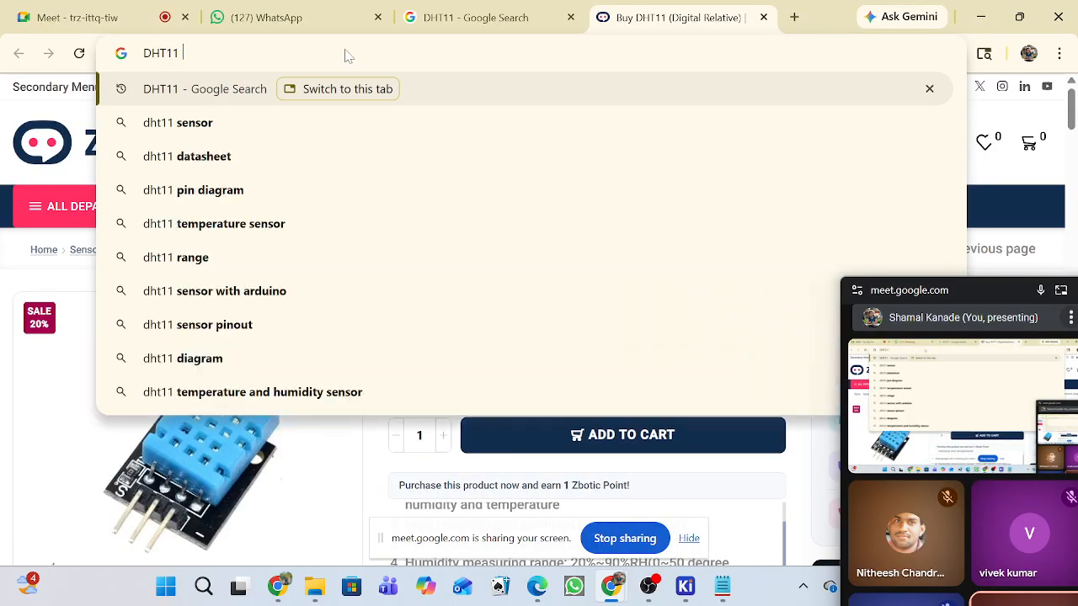
pyautogui.write('pin')
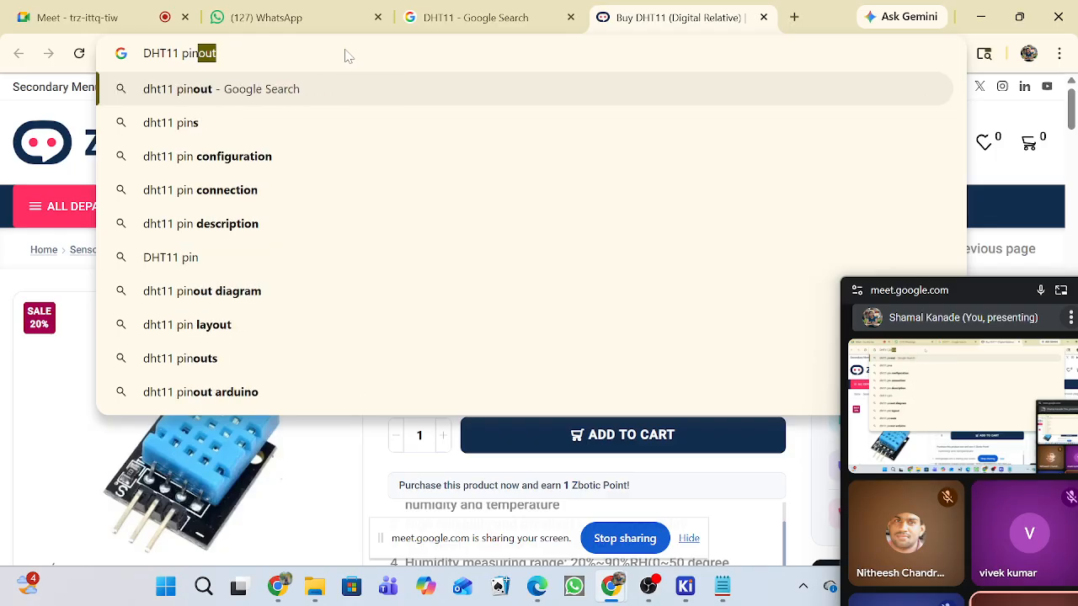
pyautogui.write('out')
pyautogui.press('Return')
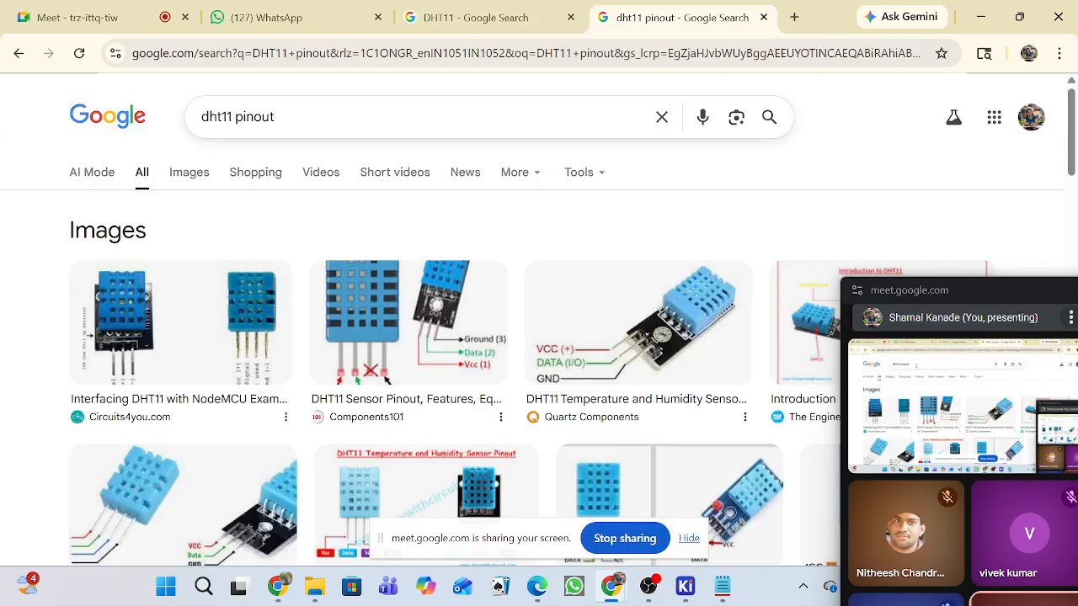
# Change the Google query to "dht11 cad module" and run the search.
pyautogui.click(404, 116)
pyautogui.press('BackSpace')
pyautogui.press('BackSpace')
pyautogui.press('BackSpace')
pyautogui.press('BackSpace')
pyautogui.press('BackSpace')
pyautogui.press('BackSpace')
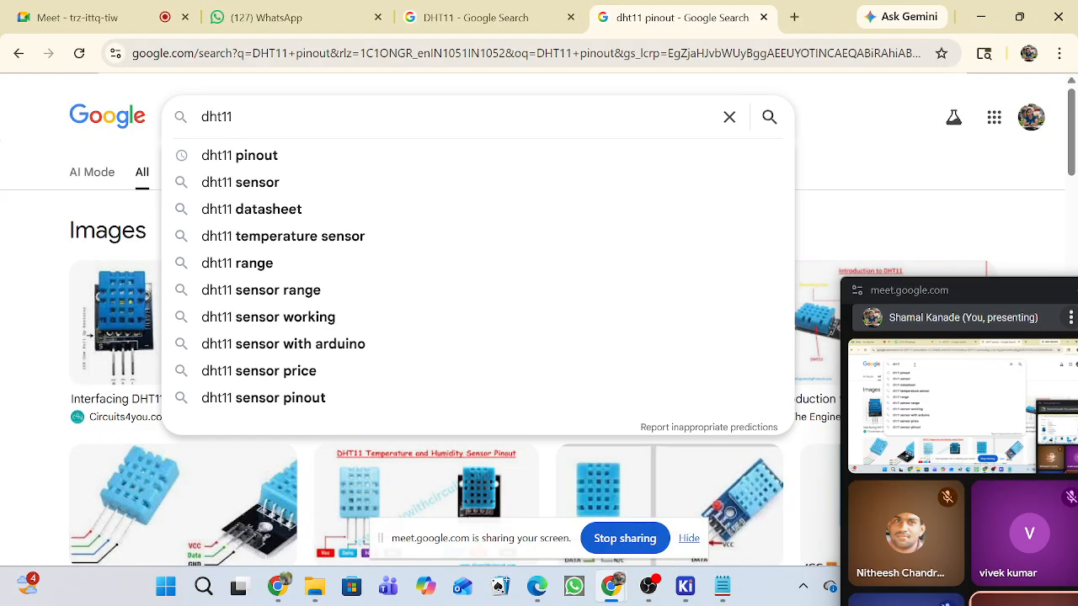
pyautogui.write('cad ')
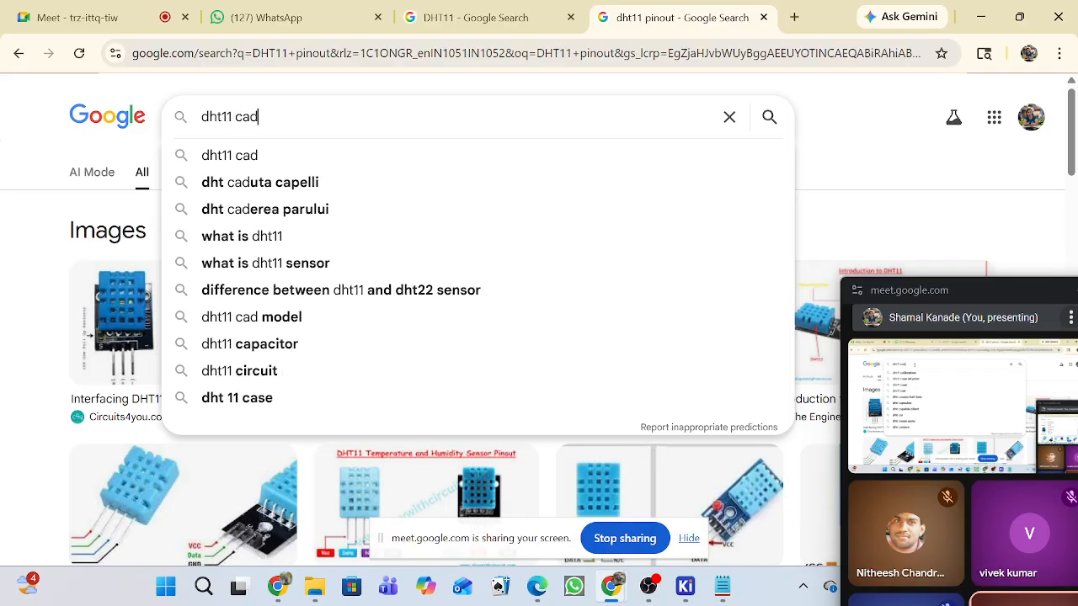
pyautogui.write('mo')
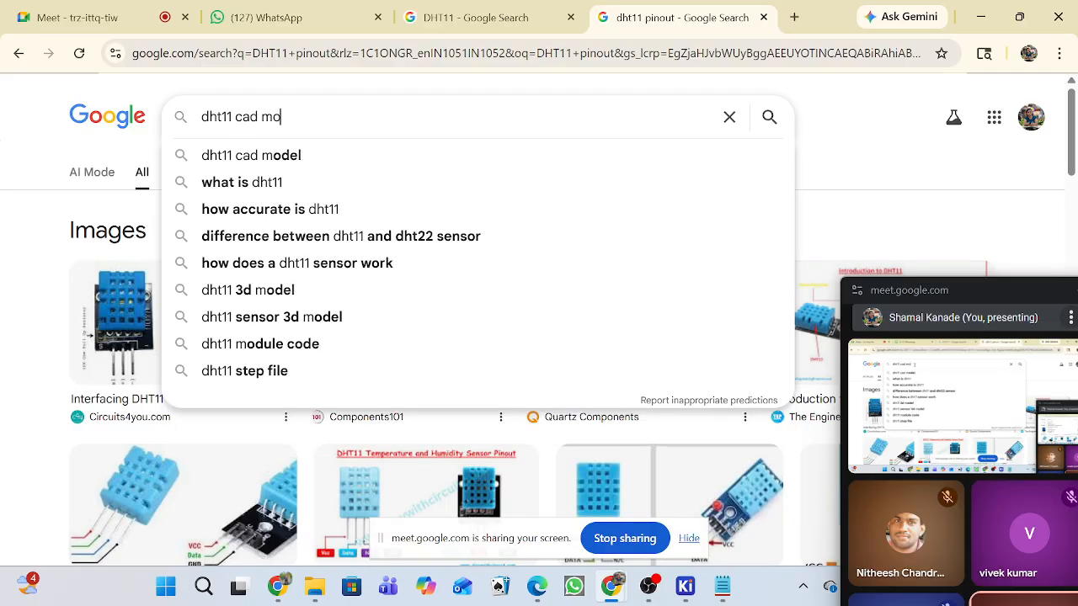
pyautogui.write('dule')
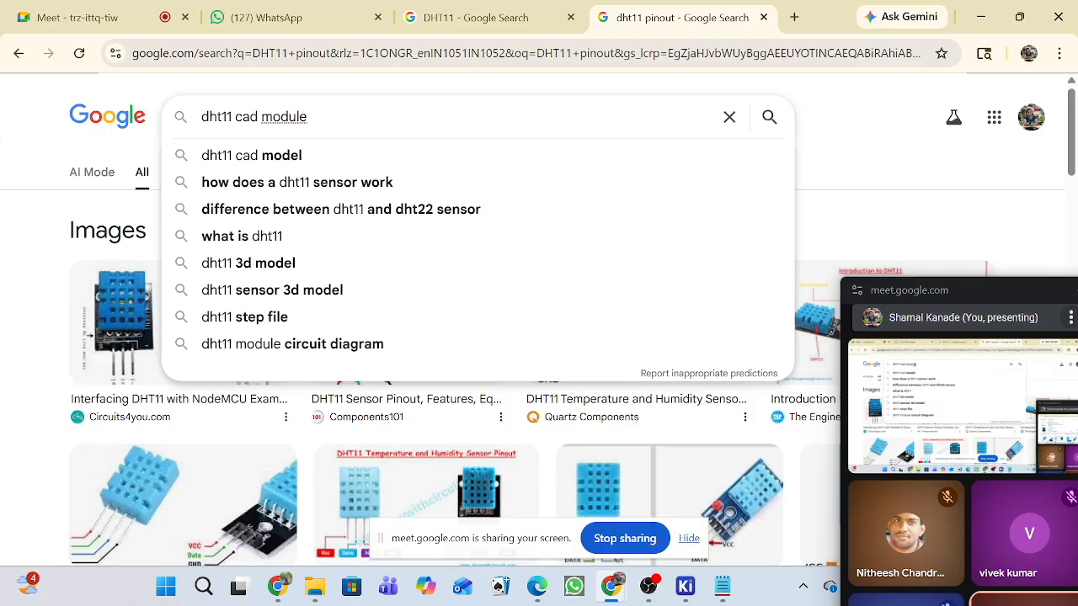
pyautogui.press('Return')
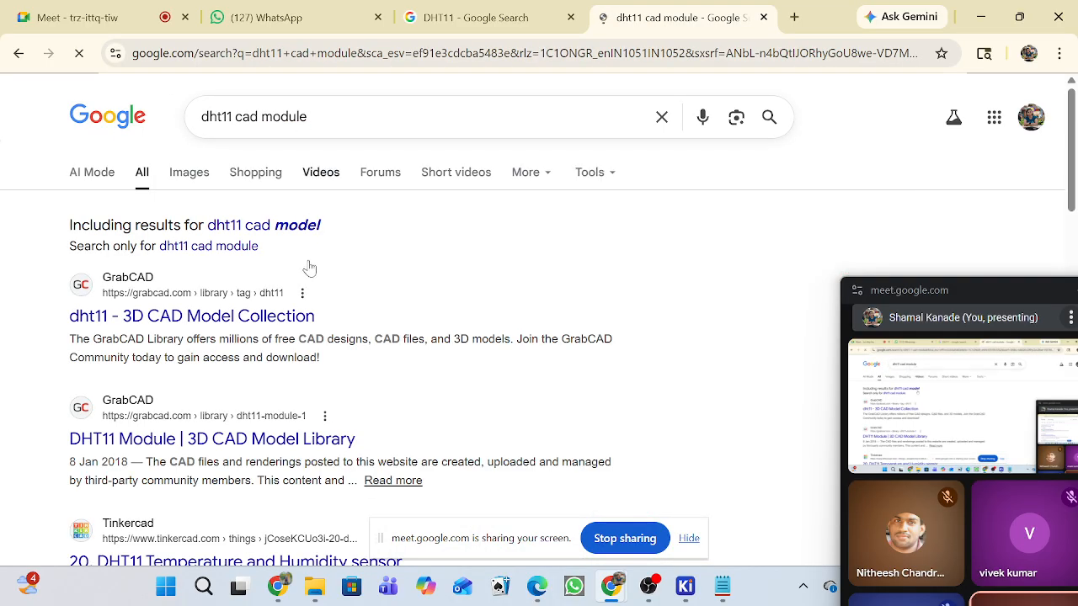
# Open GrabCAD's DHT11 Module result and examine its model preview, file list and details.
pyautogui.scroll(-2, 166, 354)
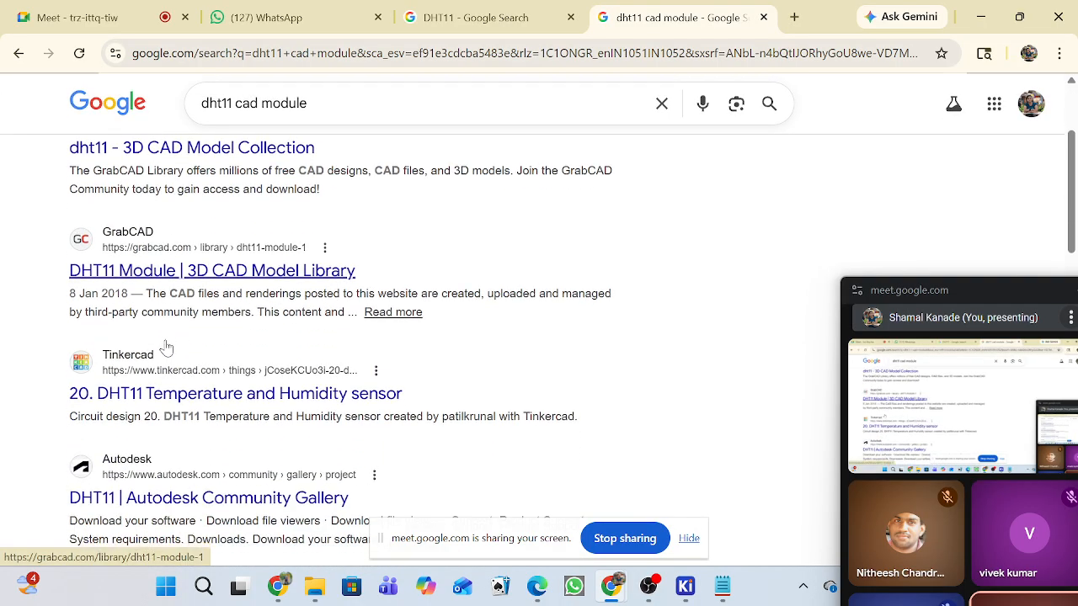
pyautogui.click(154, 277)
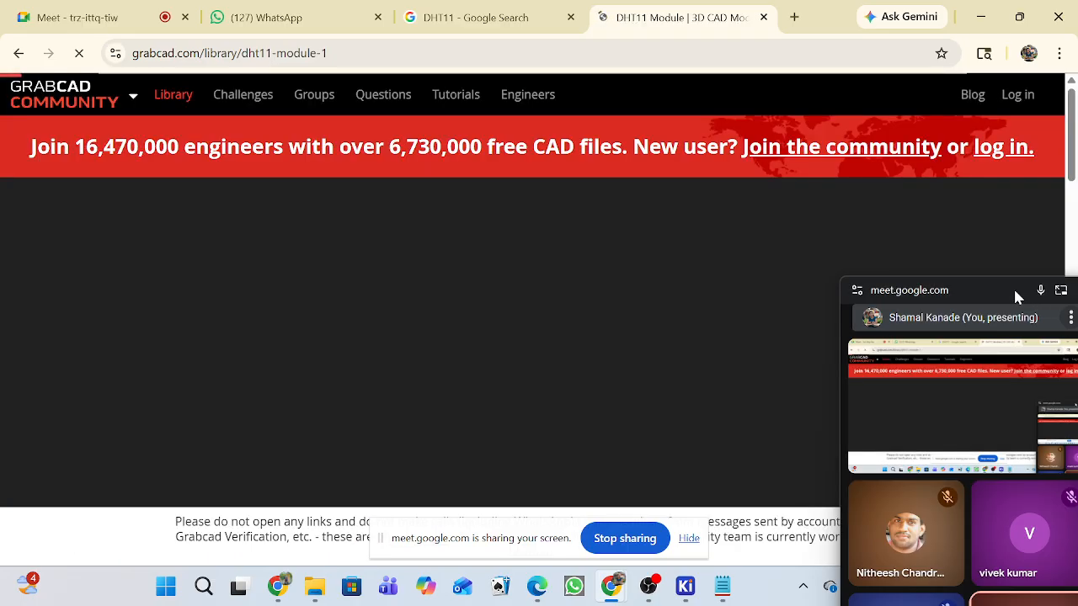
pyautogui.scroll(-6, 582, 365)
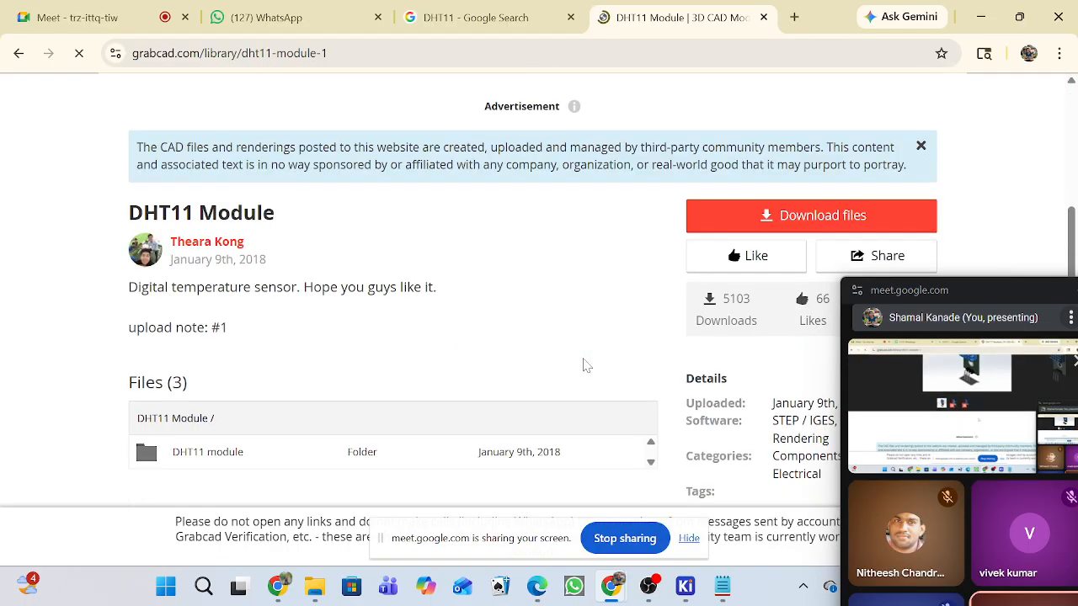
pyautogui.scroll(3, 585, 364)
pyautogui.scroll(2, 586, 345)
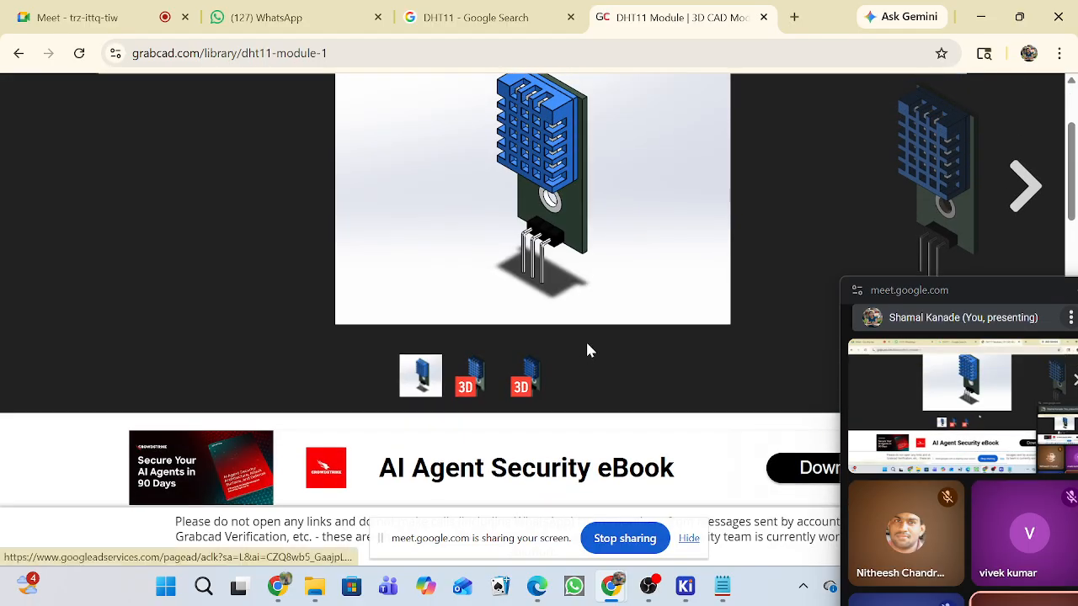
pyautogui.scroll(-2, 587, 344)
pyautogui.scroll(-8, 587, 350)
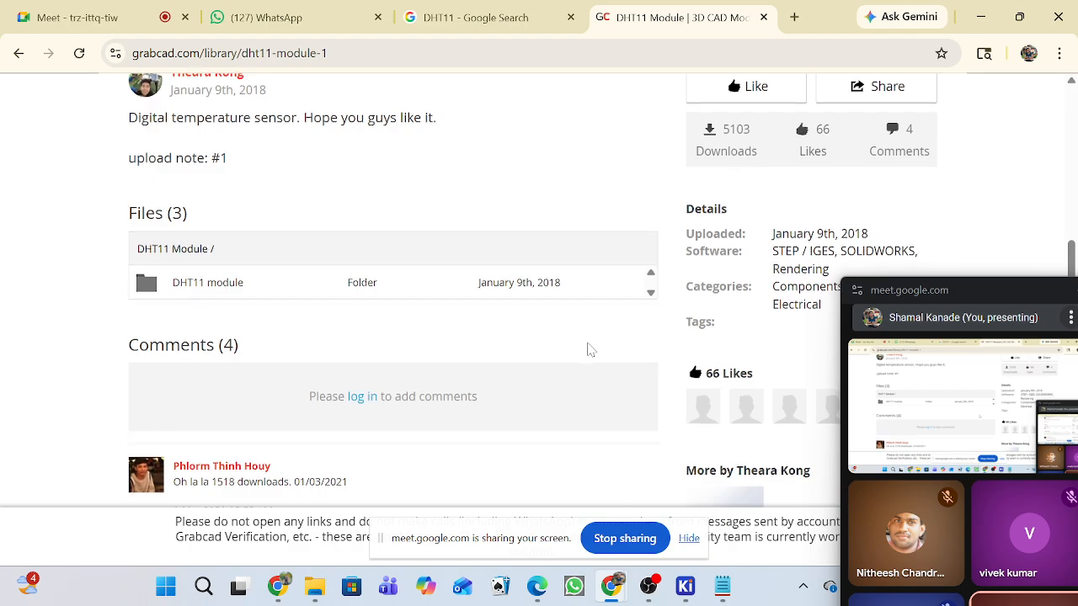
pyautogui.scroll(-3, 586, 346)
pyautogui.scroll(12, 582, 354)
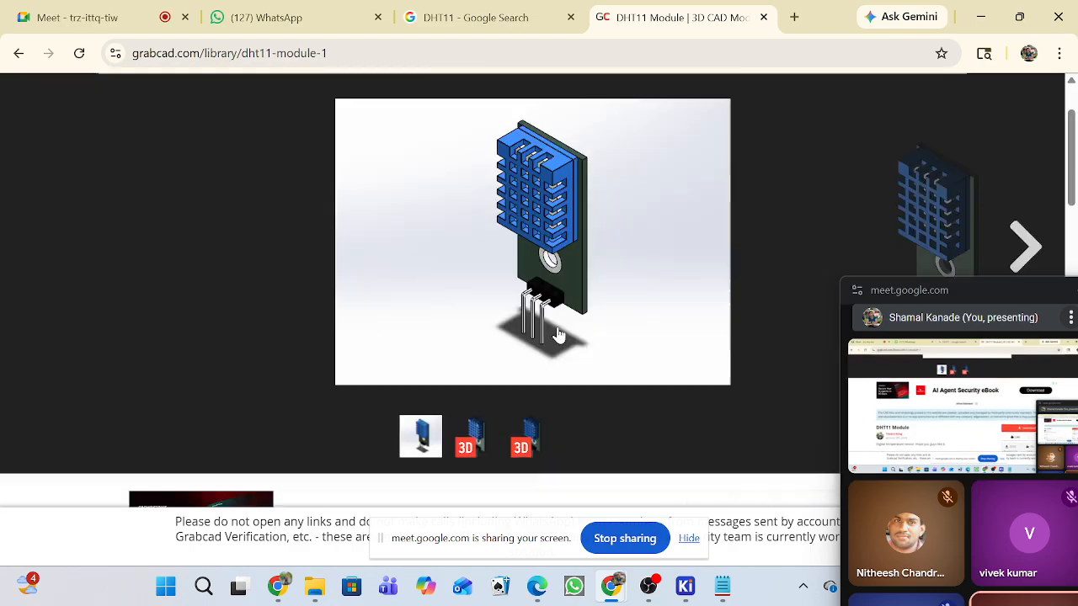
# Return to the Google results, search for "dht11 cad symbol and footprint" instead, and decline the AI model offer.
pyautogui.click(19, 52)
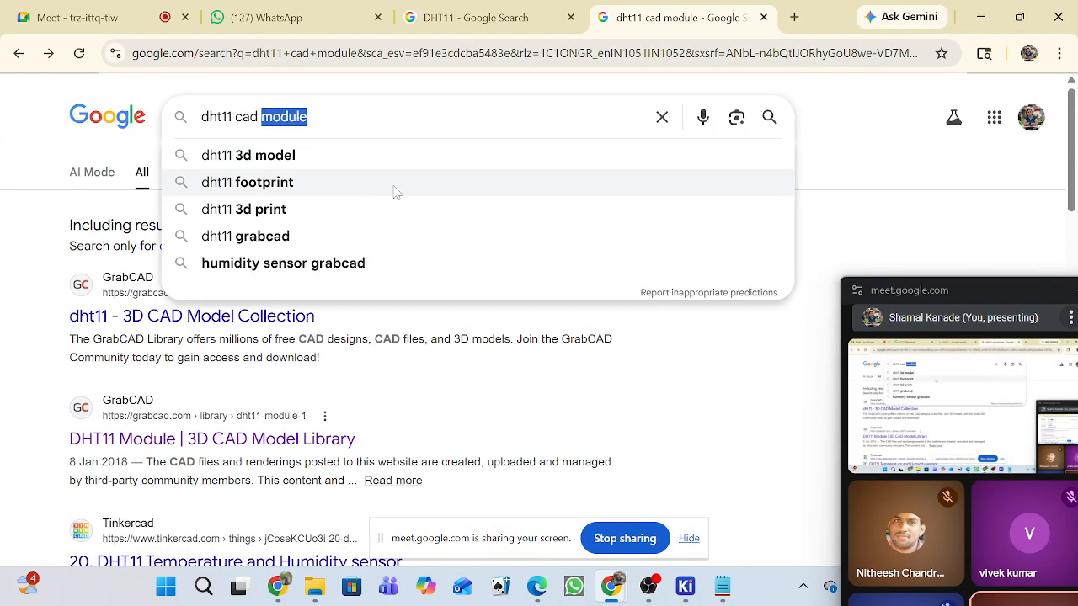
pyautogui.write('symbol')
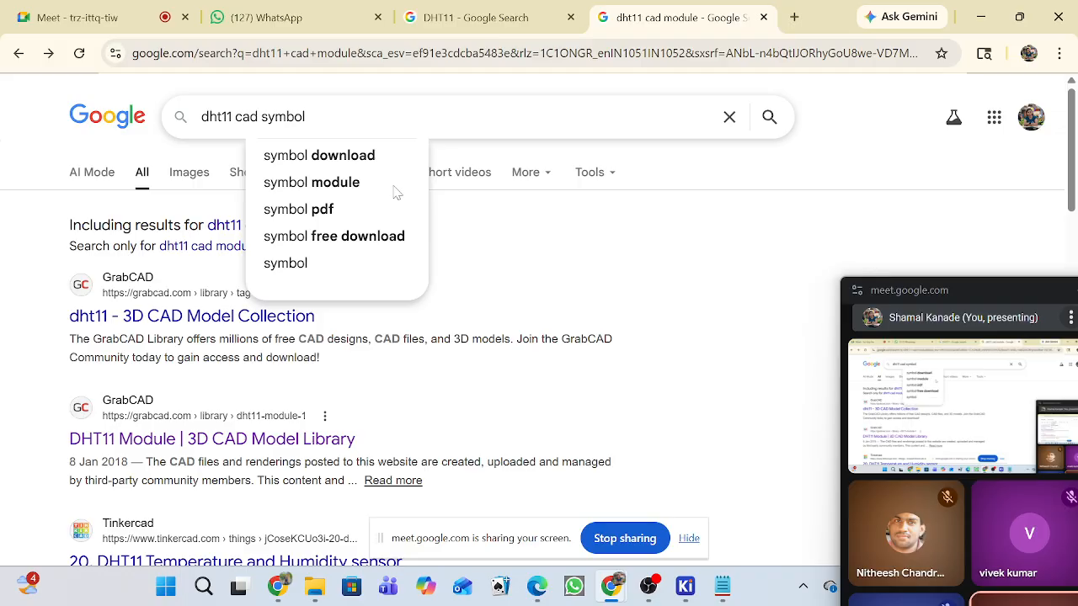
pyautogui.write(' an')
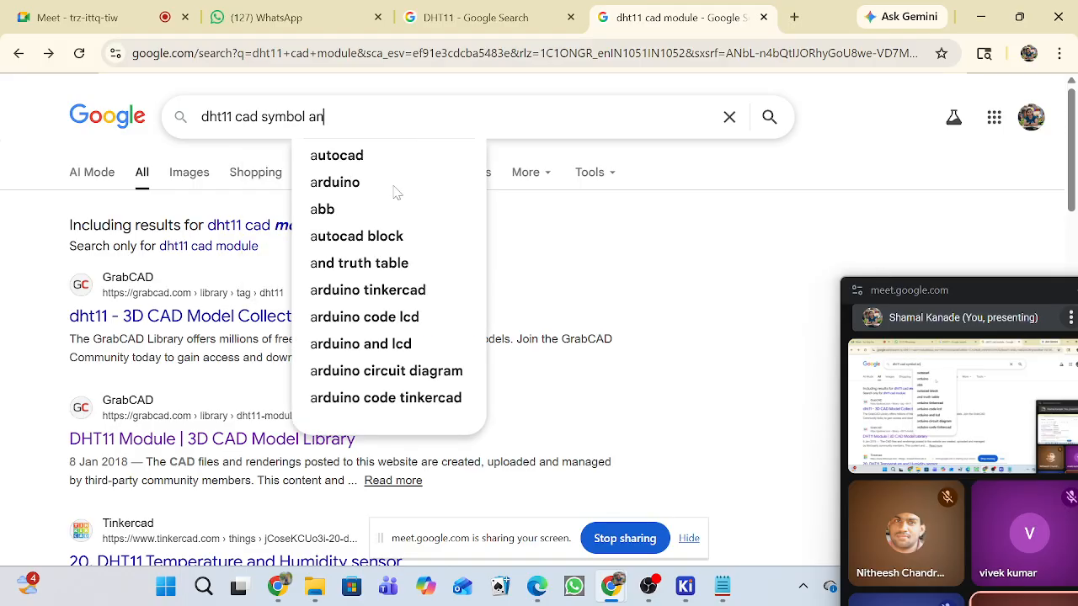
pyautogui.write('d footprint')
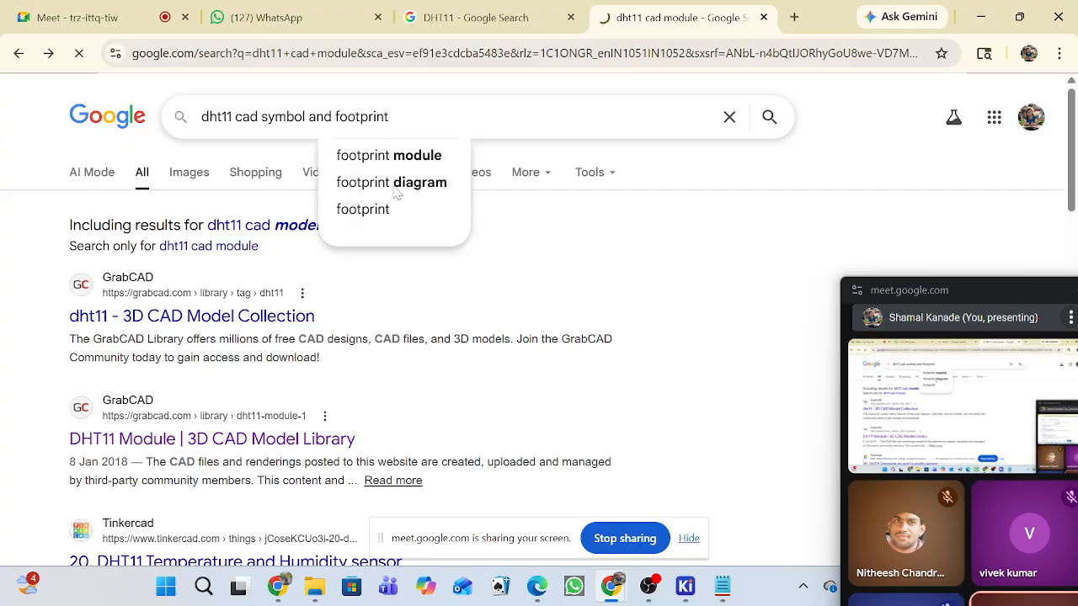
pyautogui.press('Return')
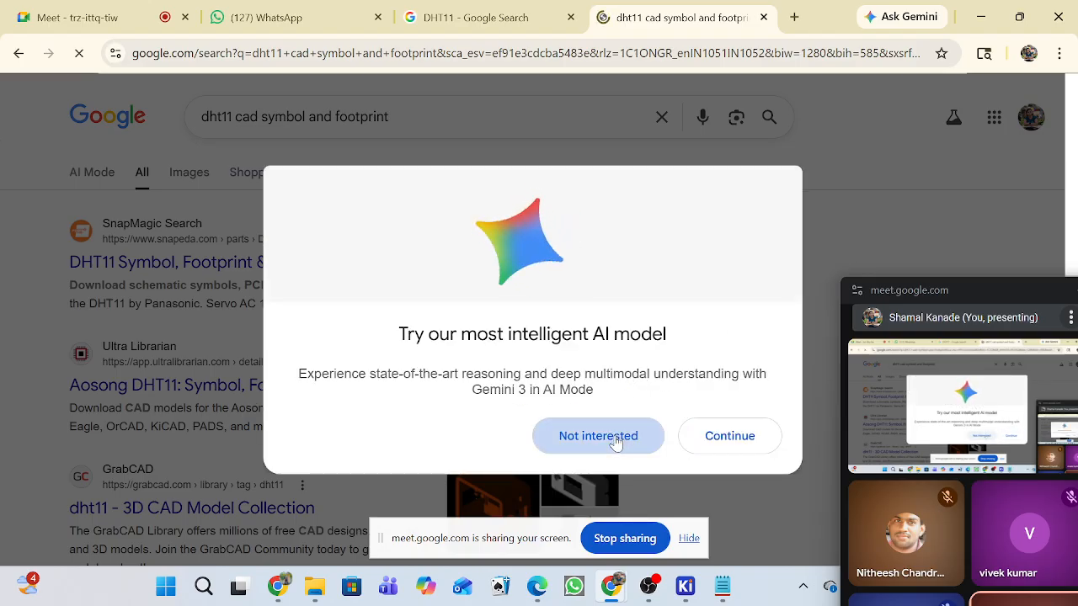
pyautogui.click(615, 443)
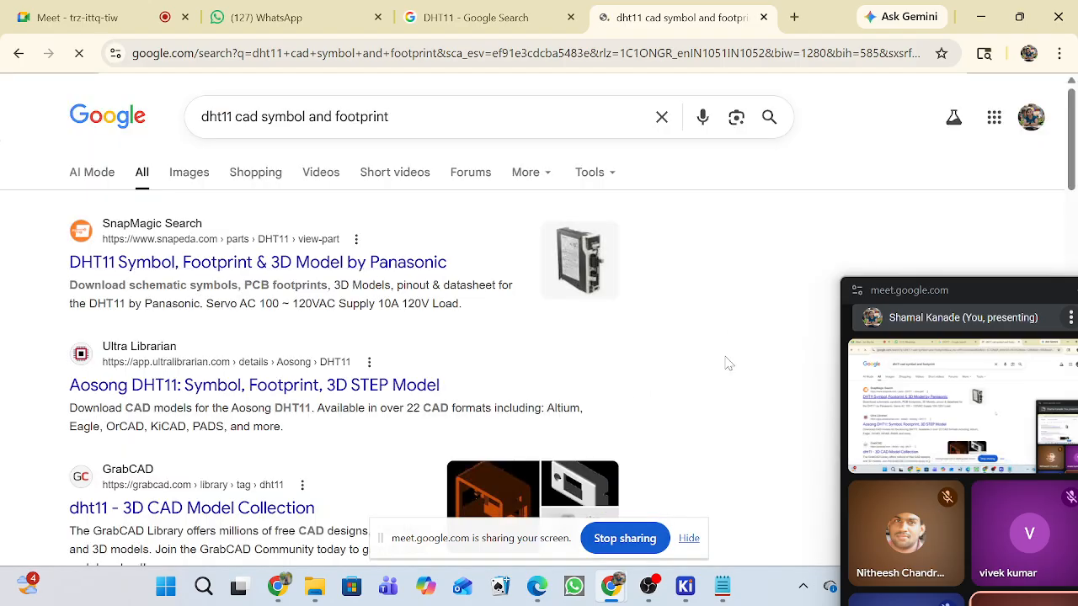
# Open SnapMagic's DHT11 result, show the part's 3D model, and move the floating Meet window out of the way.
pyautogui.click(122, 269)
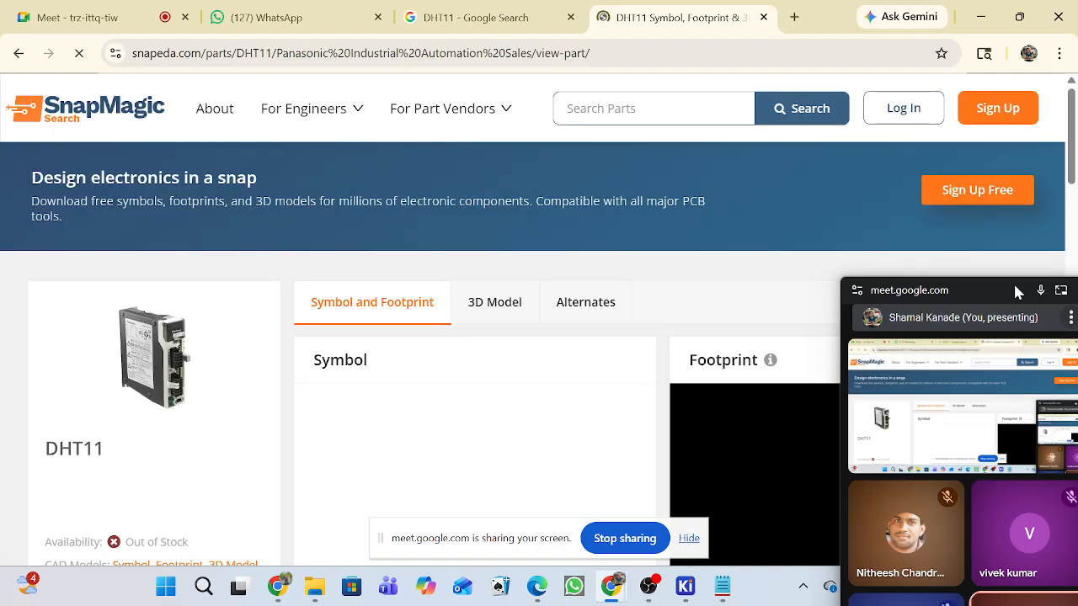
pyautogui.scroll(-3, 728, 261)
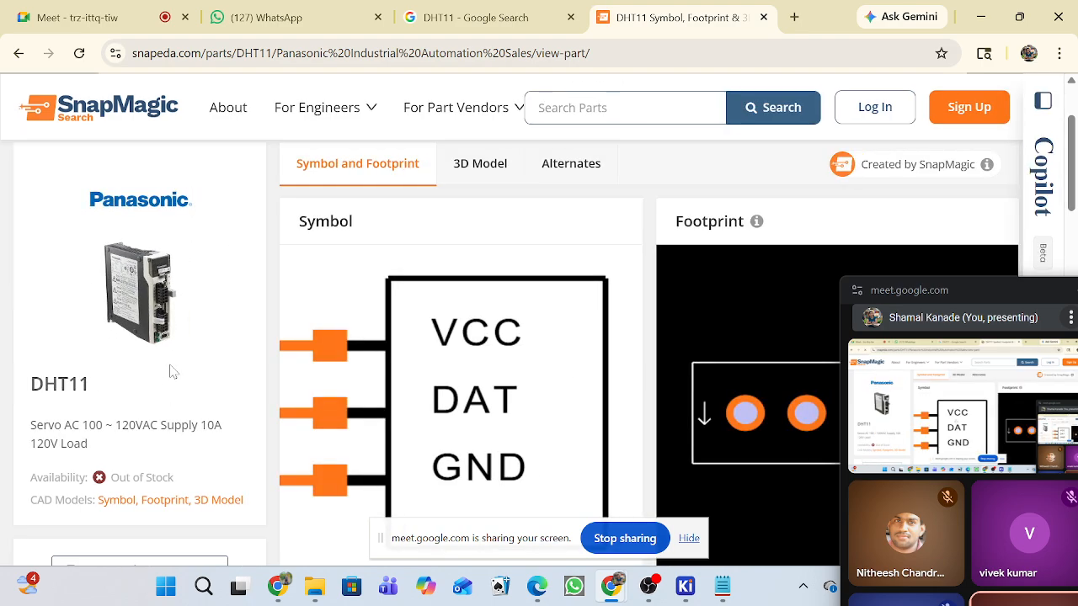
pyautogui.click(480, 173)
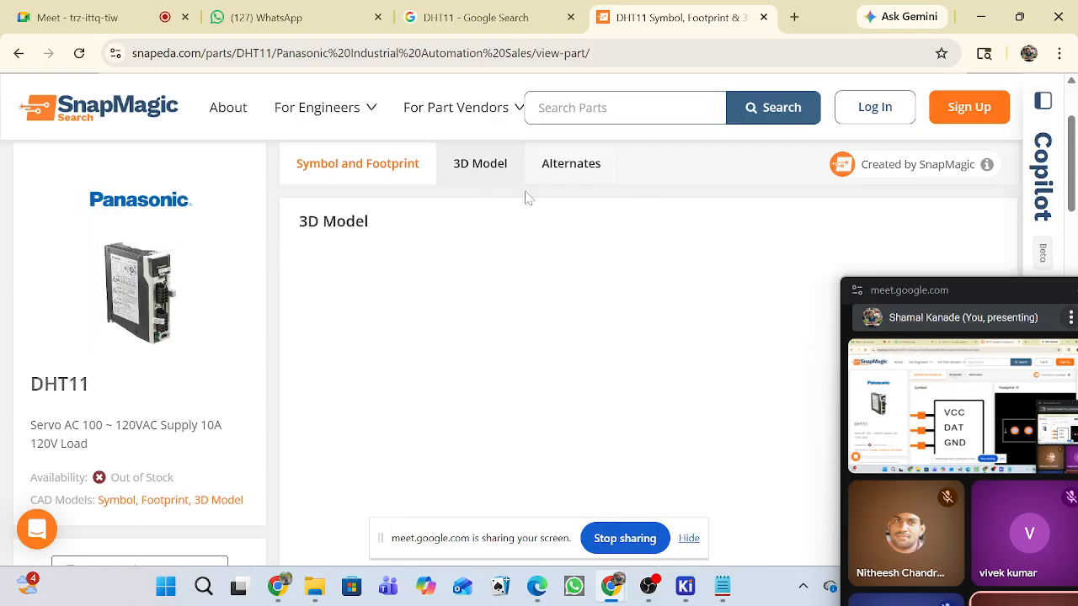
pyautogui.moveTo(1004, 289); pyautogui.dragTo(1059, 460)
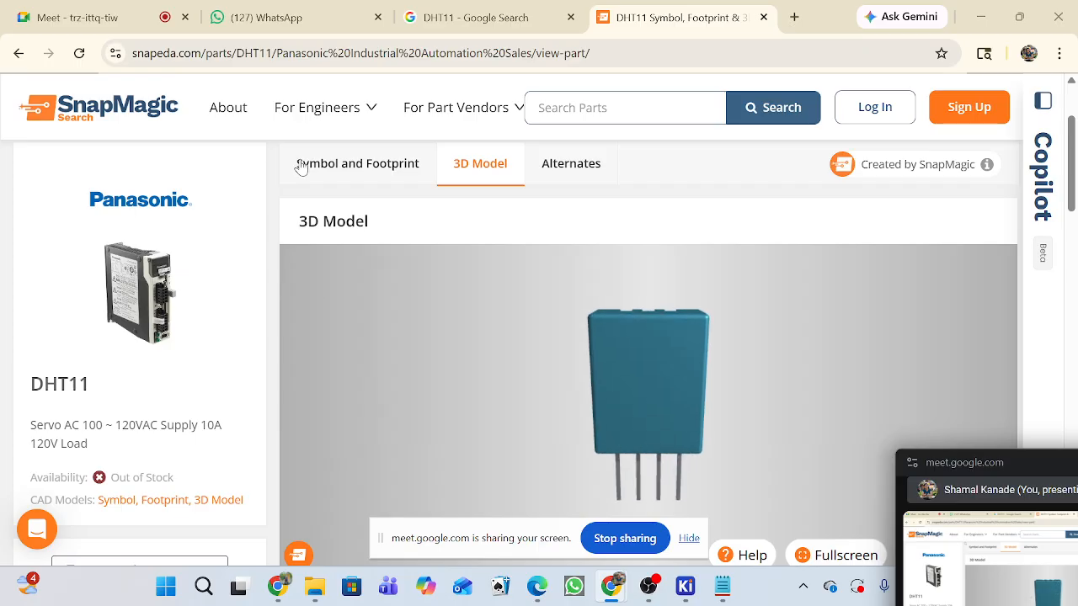
# Examine the DHT11's schematic symbol and PCB footprint previews and compare them with the pins on its 3D model.
pyautogui.click(370, 163)
pyautogui.scroll(-3, 746, 281)
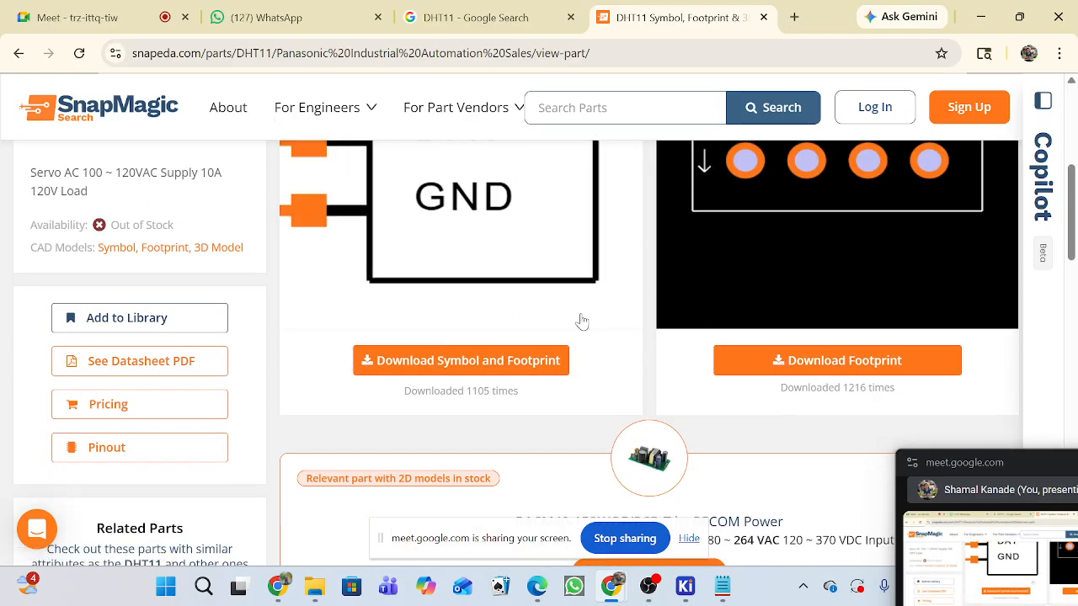
pyautogui.scroll(2, 954, 217)
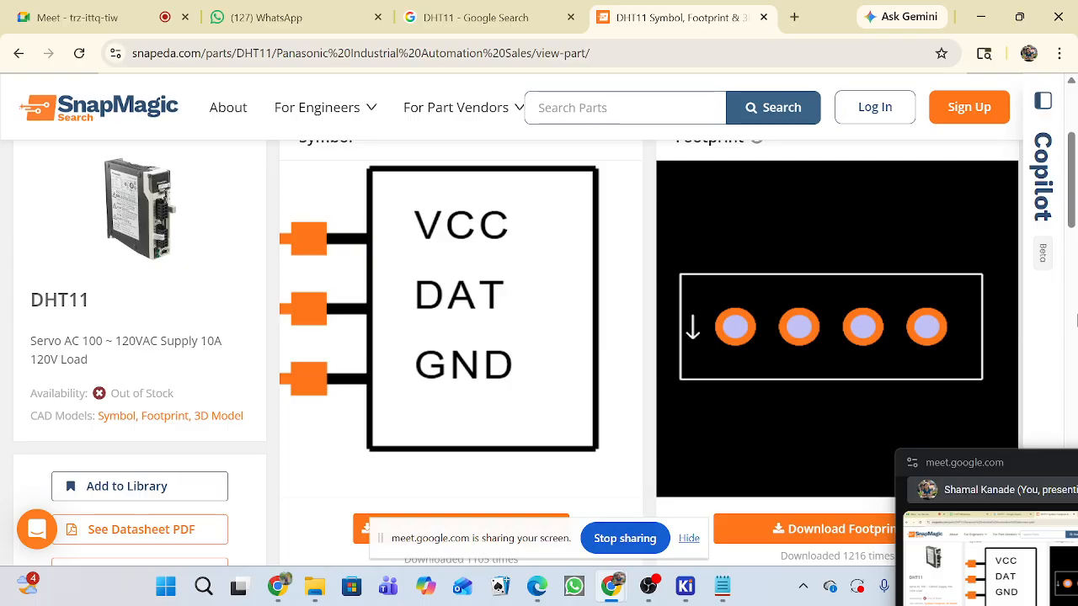
pyautogui.scroll(-2, 757, 244)
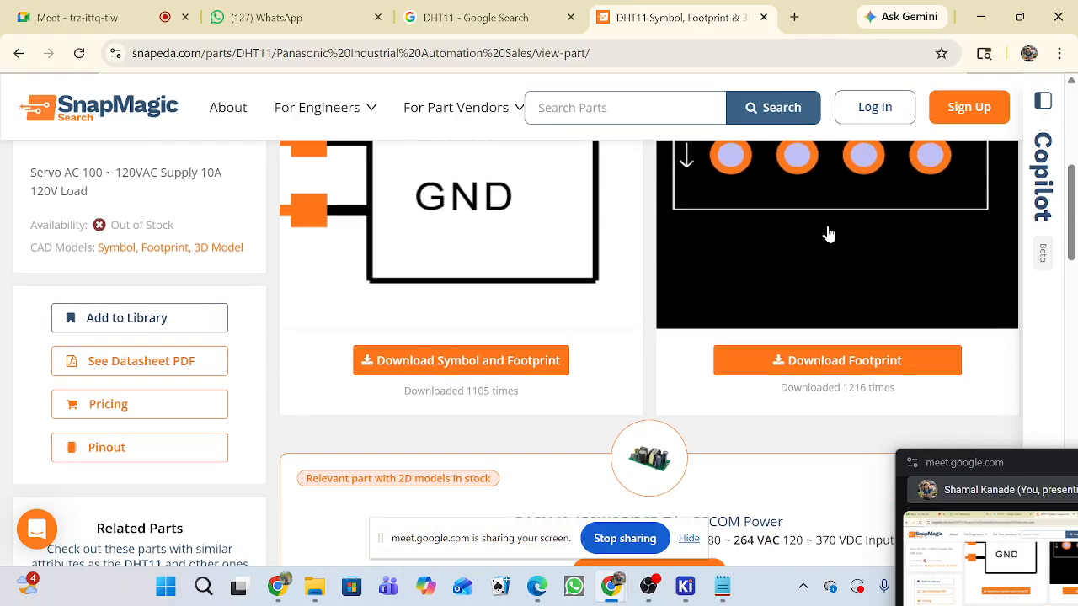
pyautogui.scroll(2, 1075, 242)
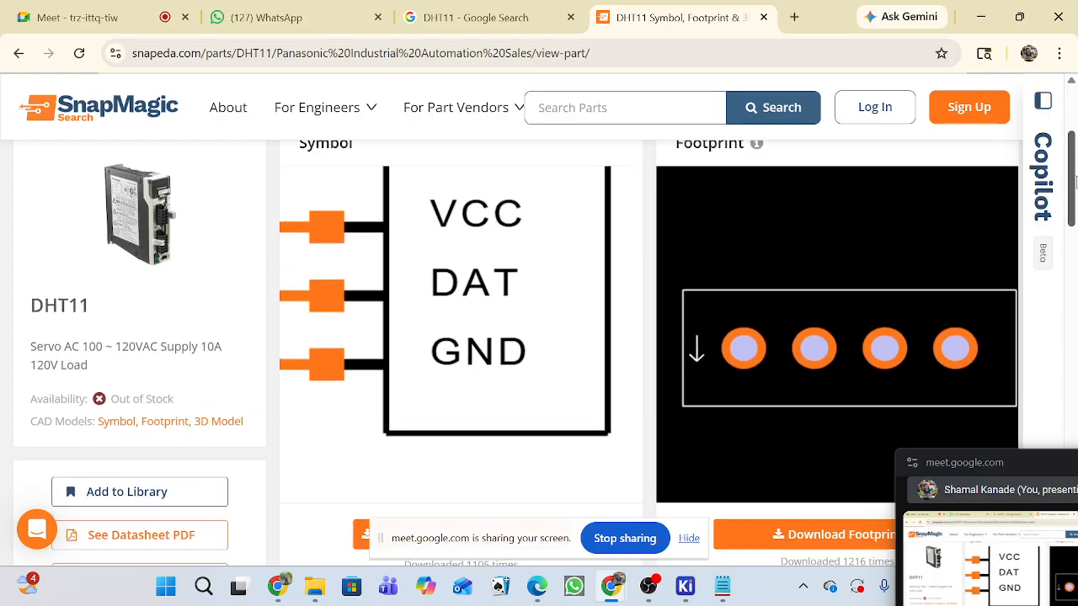
pyautogui.scroll(3, 935, 269)
pyautogui.click(489, 318)
pyautogui.scroll(-2, 610, 362)
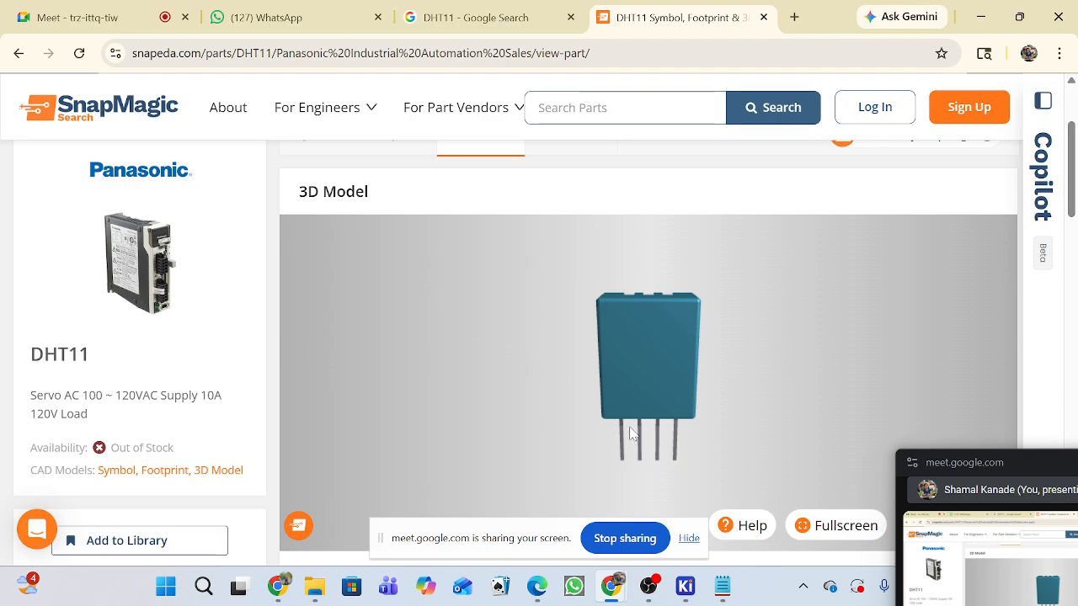
pyautogui.scroll(-2, 633, 434)
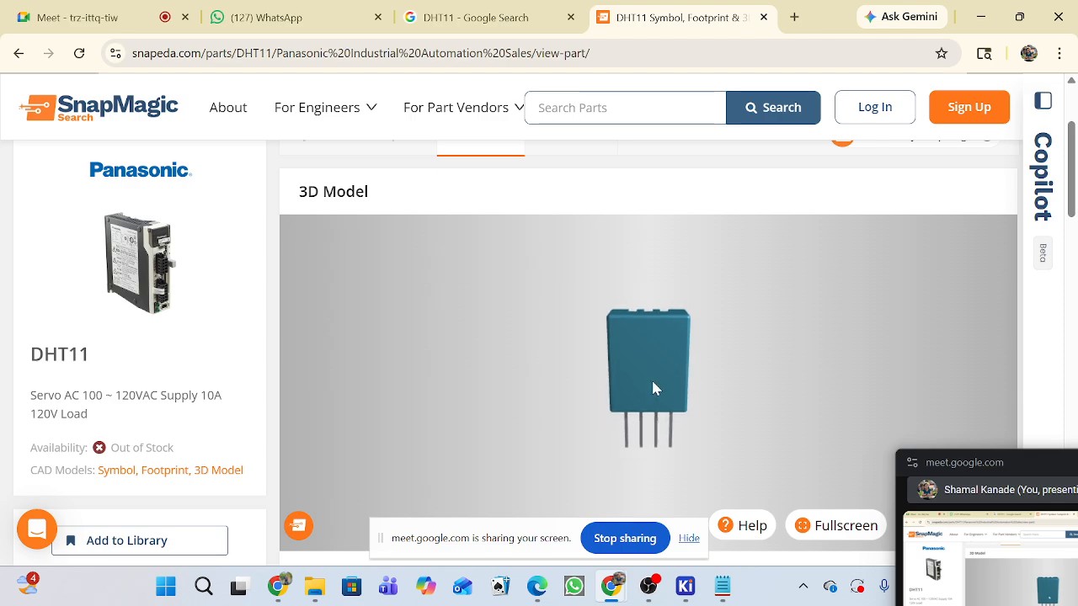
# Look through Google's image results for DHT11 to compare the bare sensor and module versions and their pinouts.
pyautogui.click(491, 13)
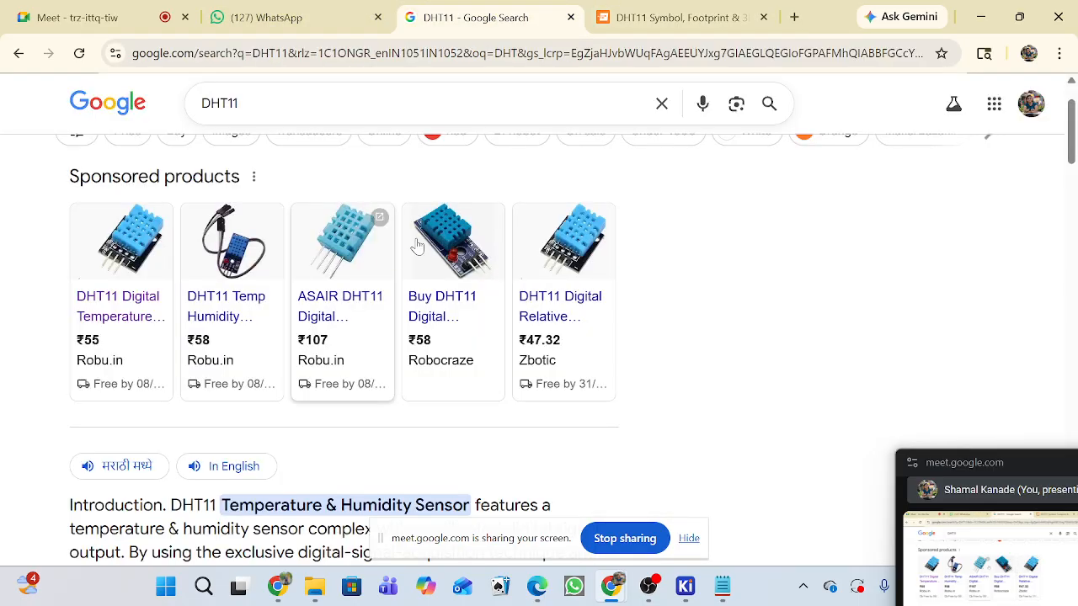
pyautogui.scroll(1, 391, 206)
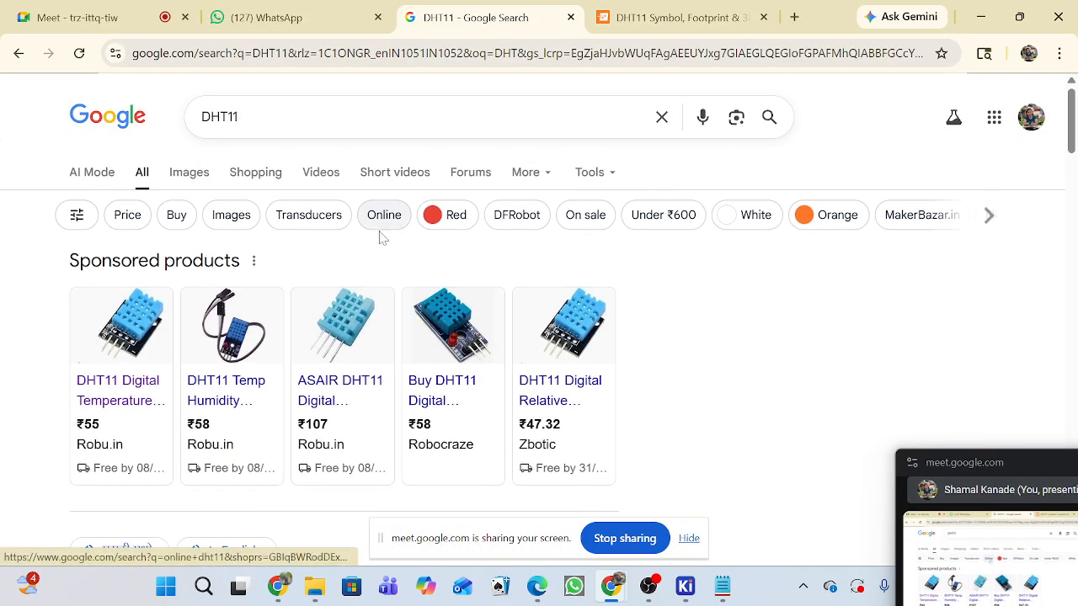
pyautogui.click(202, 182)
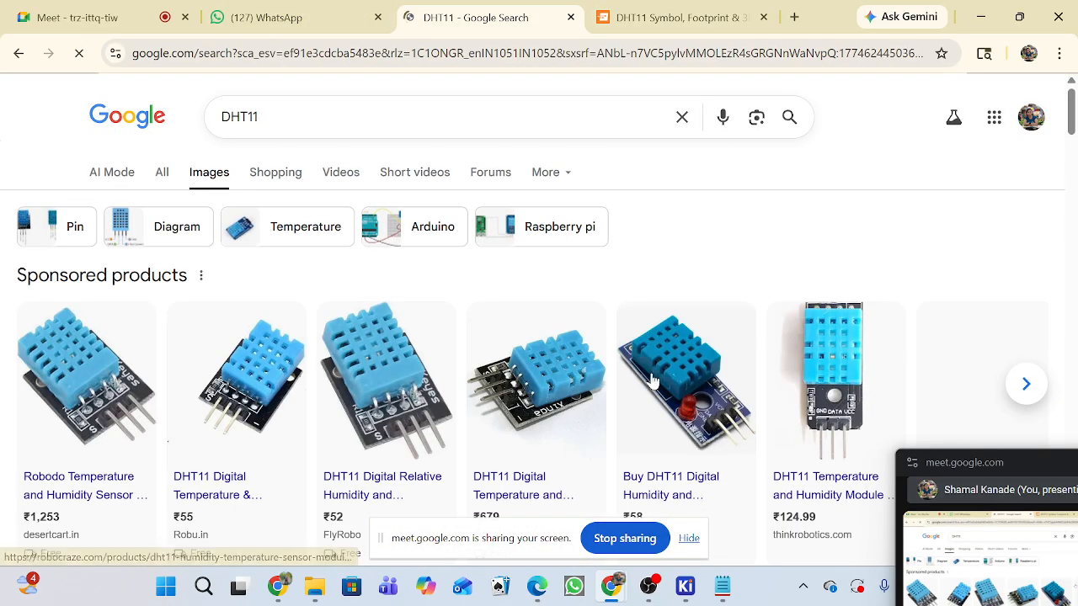
pyautogui.scroll(-3, 640, 370)
pyautogui.scroll(-5, 619, 377)
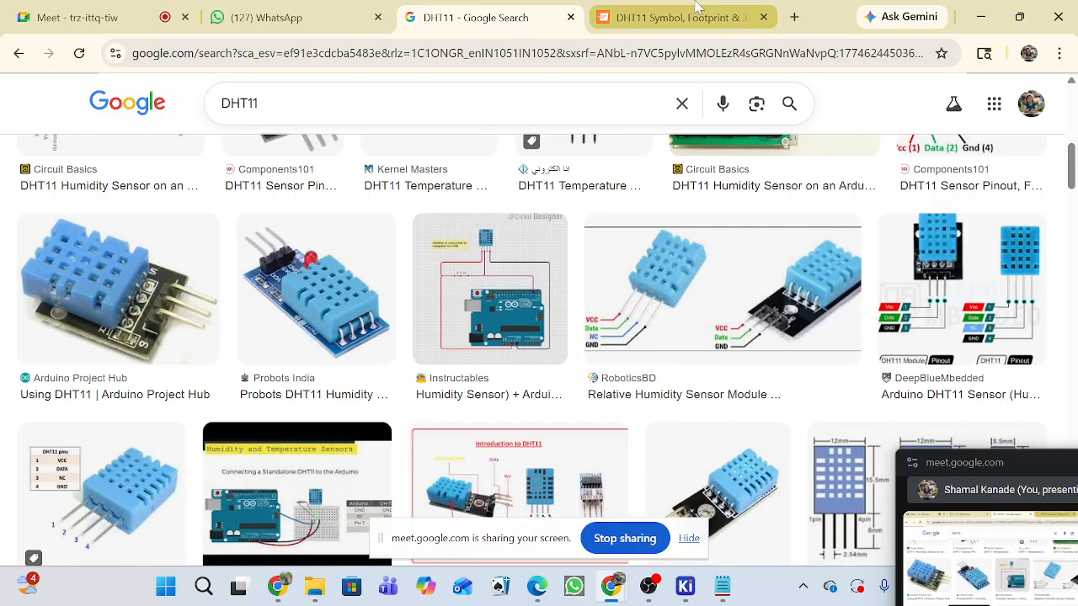
# Return to SnapMagic's DHT11 page and request the symbol and footprint download in KiCad format.
pyautogui.click(670, 16)
pyautogui.scroll(-6, 682, 358)
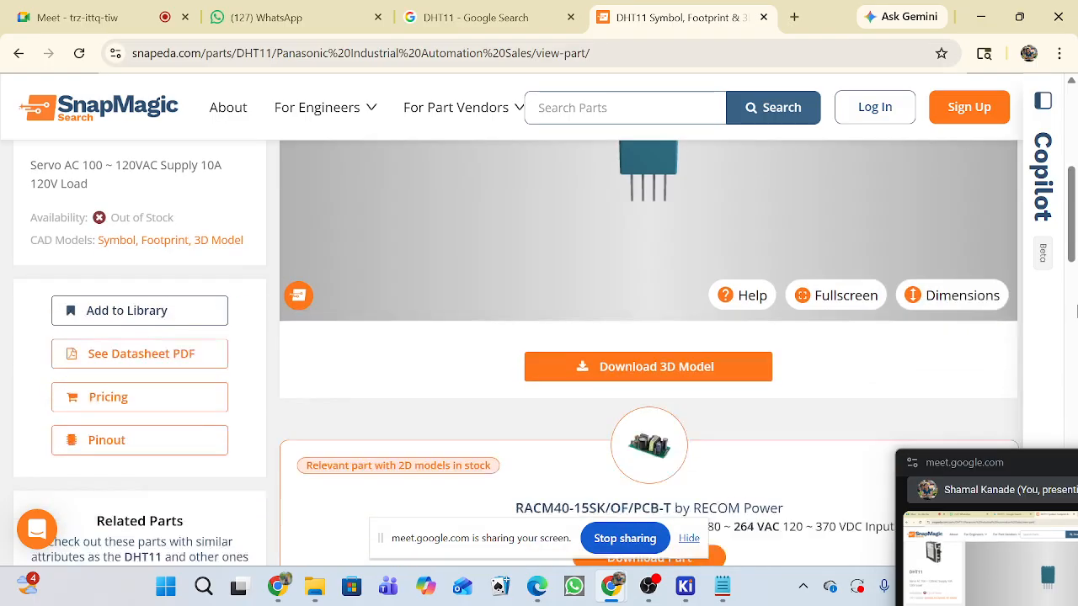
pyautogui.scroll(3, 844, 248)
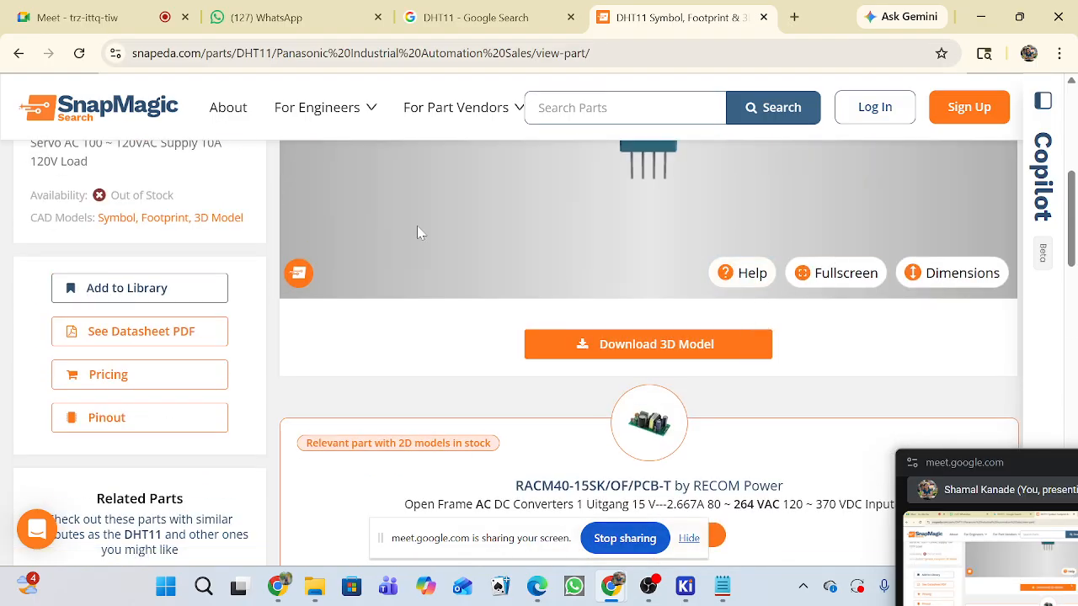
pyautogui.scroll(4, 509, 270)
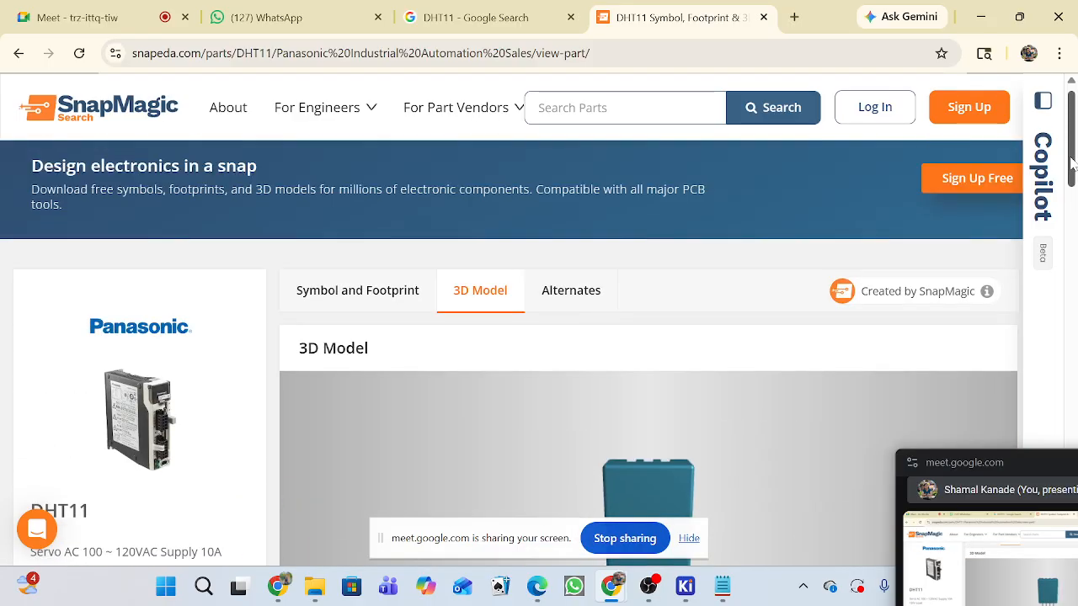
pyautogui.click(421, 301)
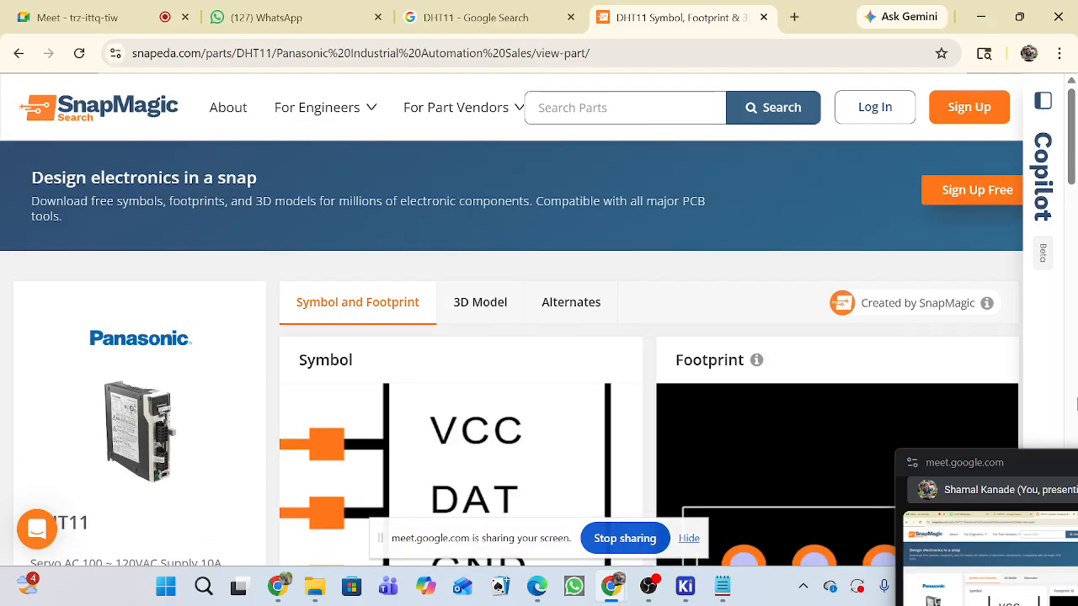
pyautogui.scroll(-5, 482, 337)
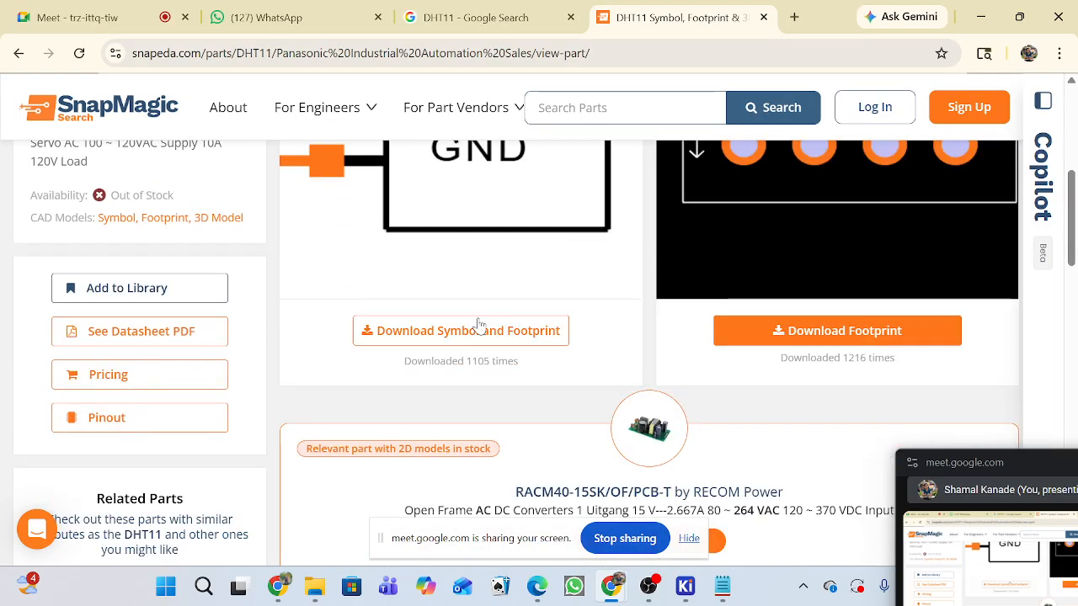
pyautogui.click(481, 337)
pyautogui.scroll(-5, 581, 353)
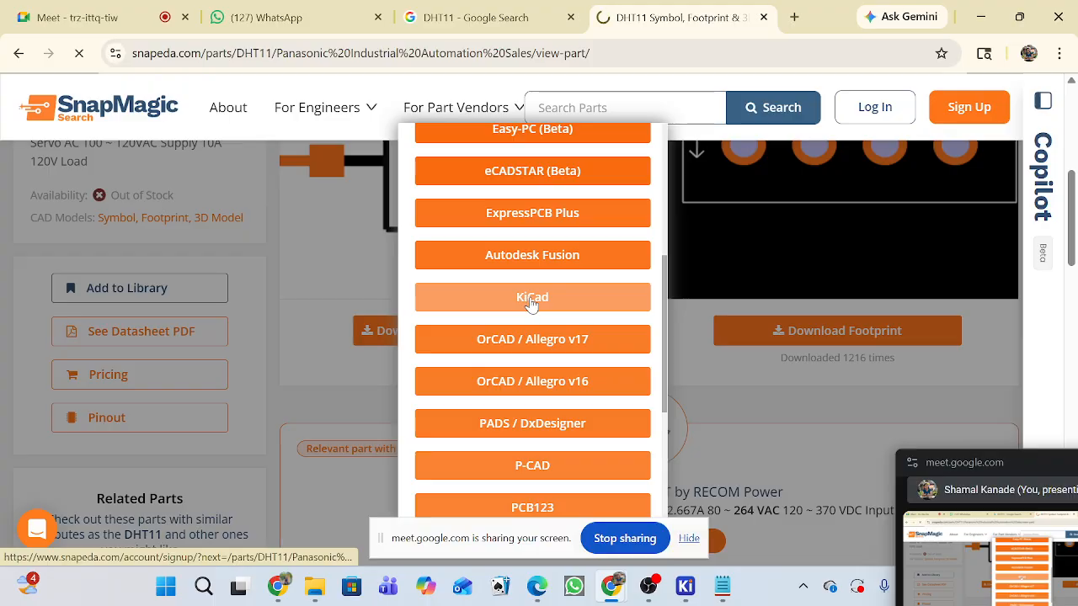
pyautogui.click(532, 300)
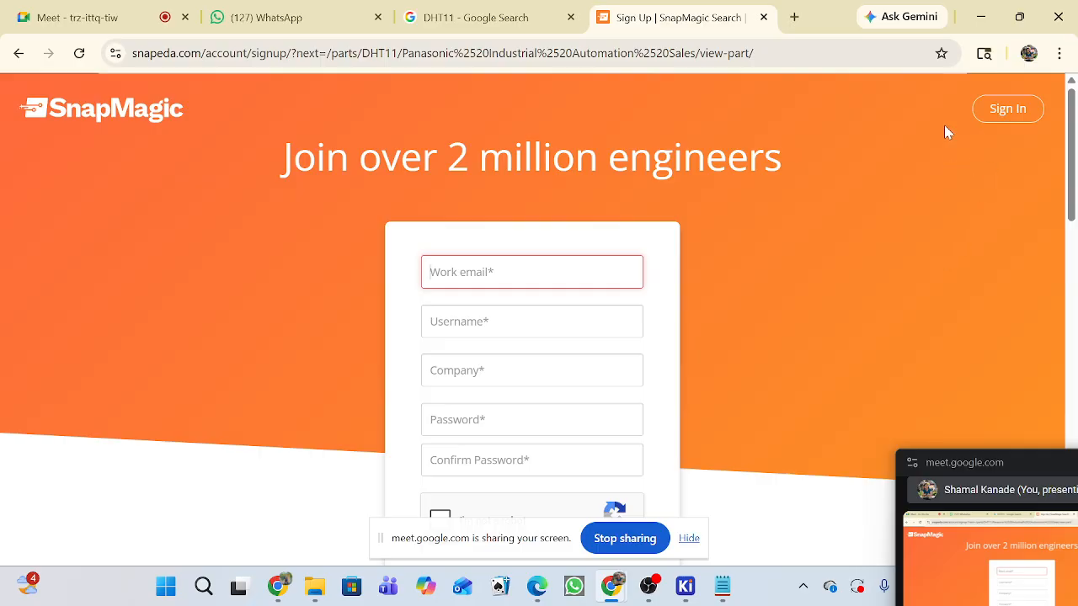
# Copy the SnapMagic sign-up page's address and open it in the other personal Chrome profile.
pyautogui.click(762, 54)
pyautogui.hotkey('ctrl', 'c')
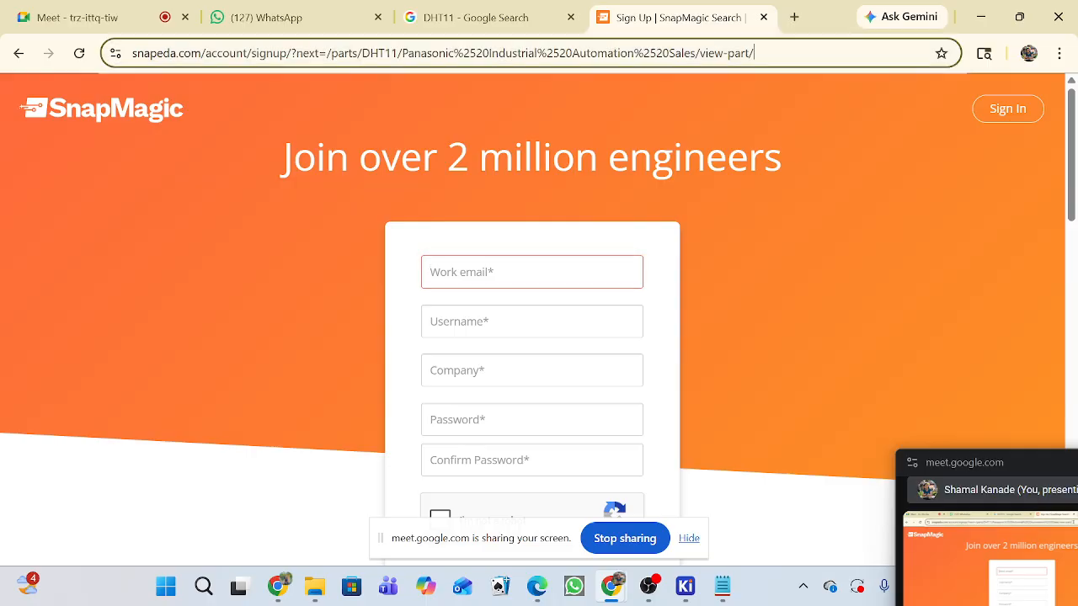
pyautogui.click(1028, 53)
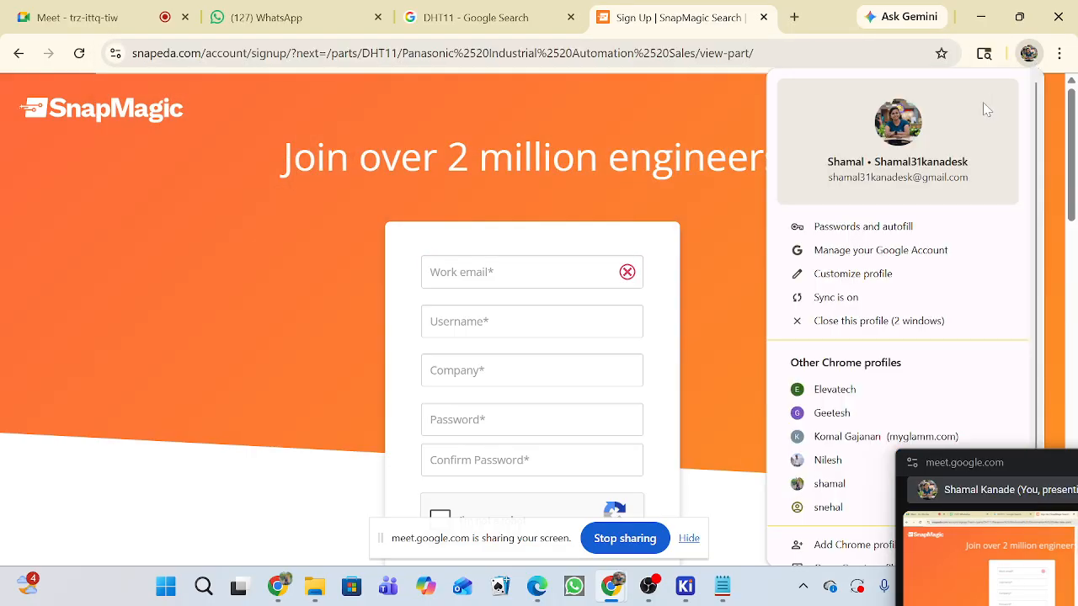
pyautogui.click(814, 490)
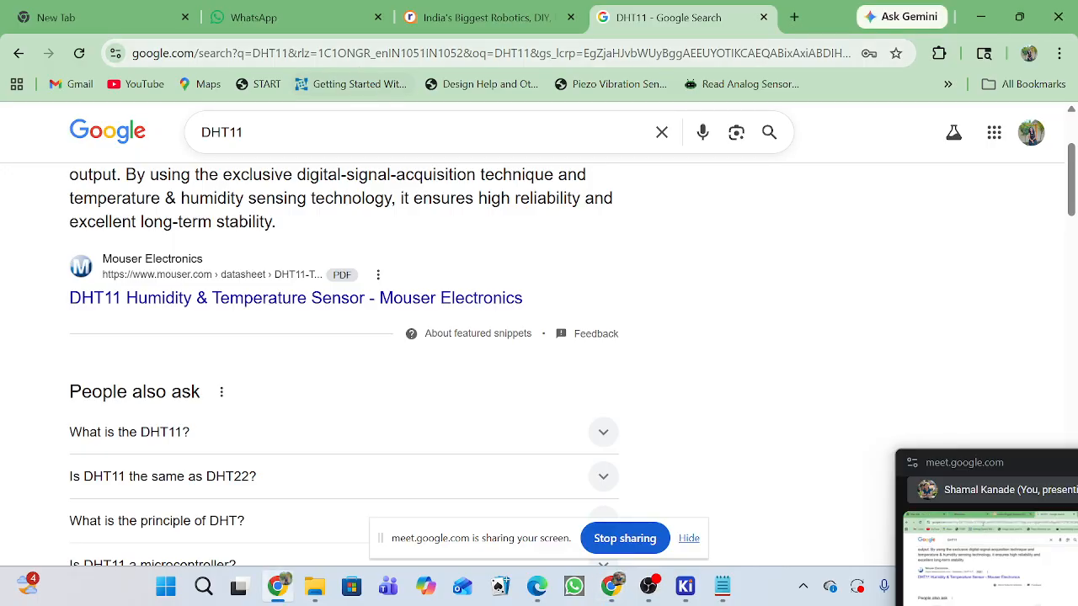
pyautogui.click(362, 55)
pyautogui.hotkey('ctrl', 'v')
pyautogui.press('Return')
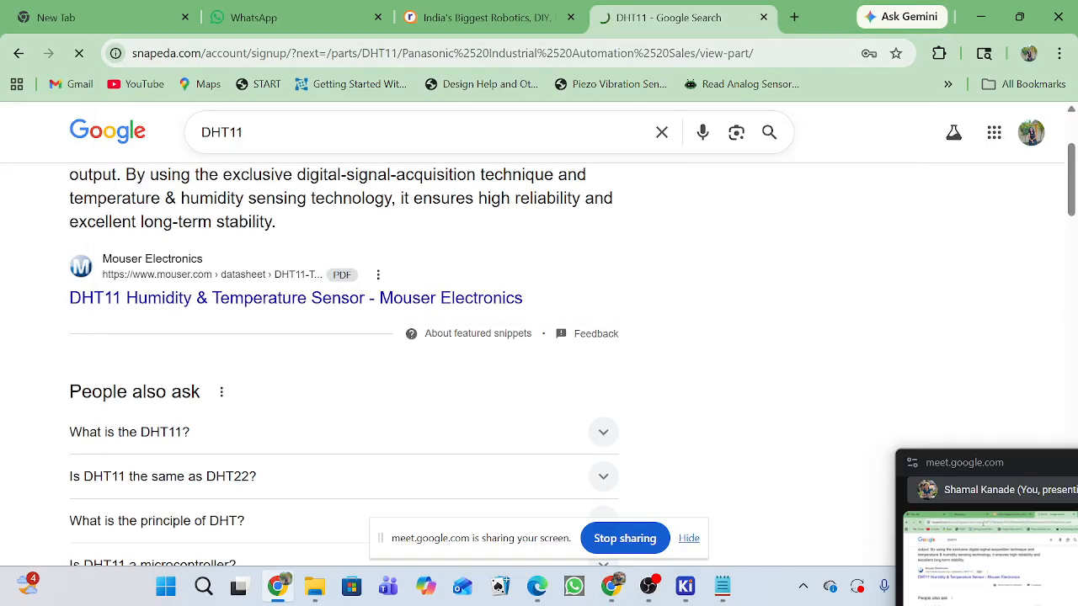
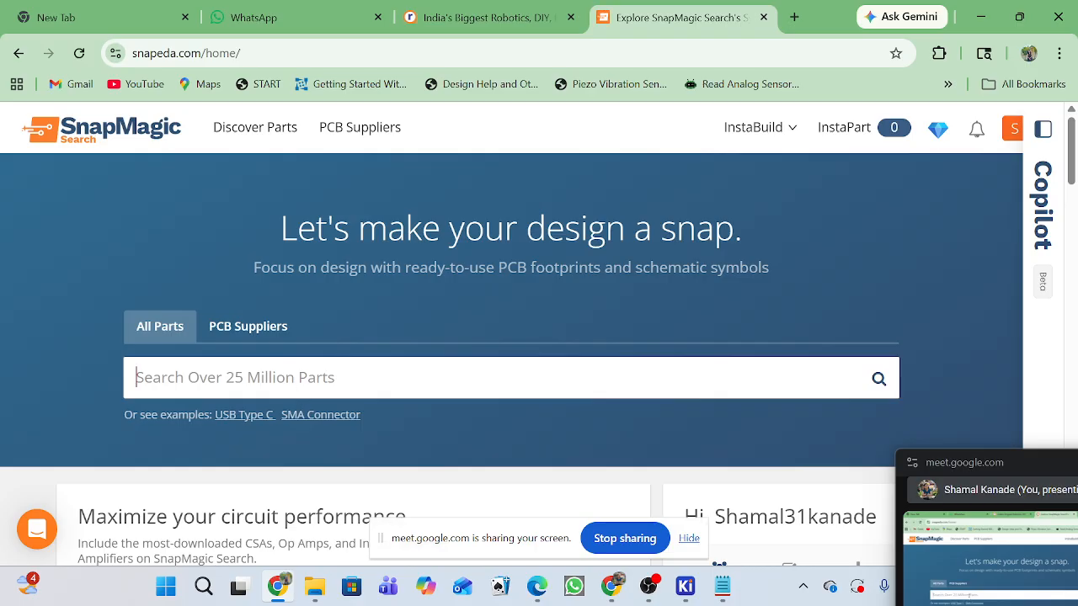
# Search SnapMagic for DHT11 and open the part page of the ASAIR temperature humidity sensor.
pyautogui.write('DH')
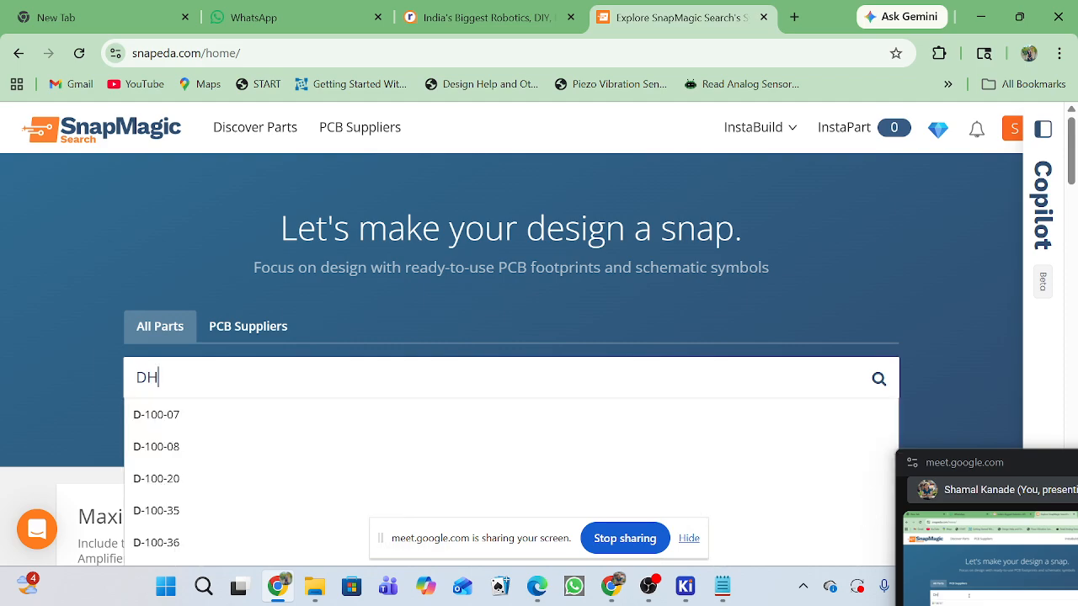
pyautogui.write('T11')
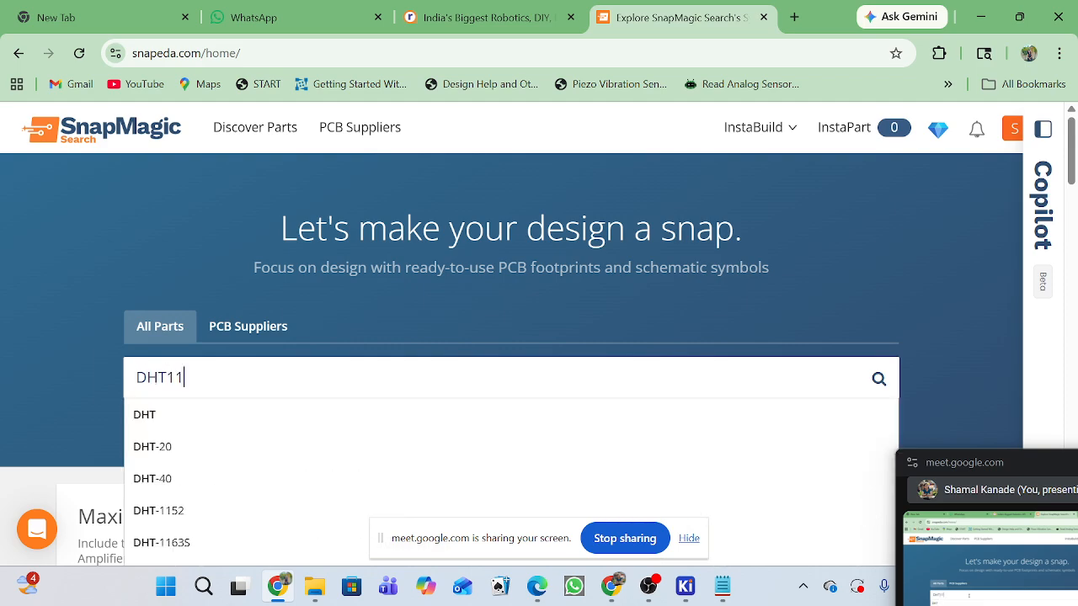
pyautogui.press('Return')
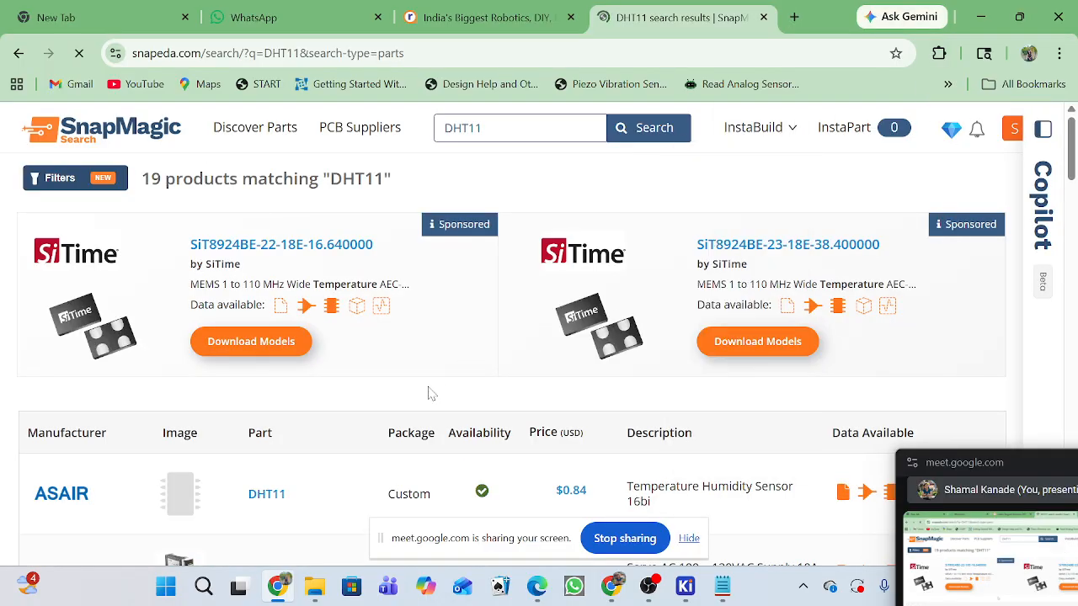
pyautogui.scroll(-1, 425, 387)
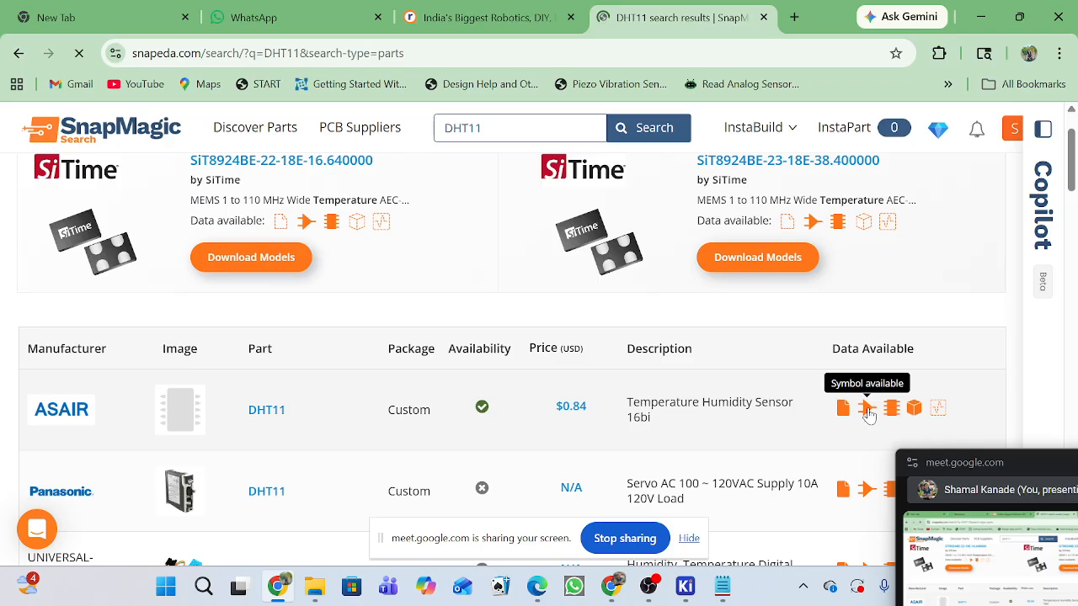
pyautogui.click(266, 411)
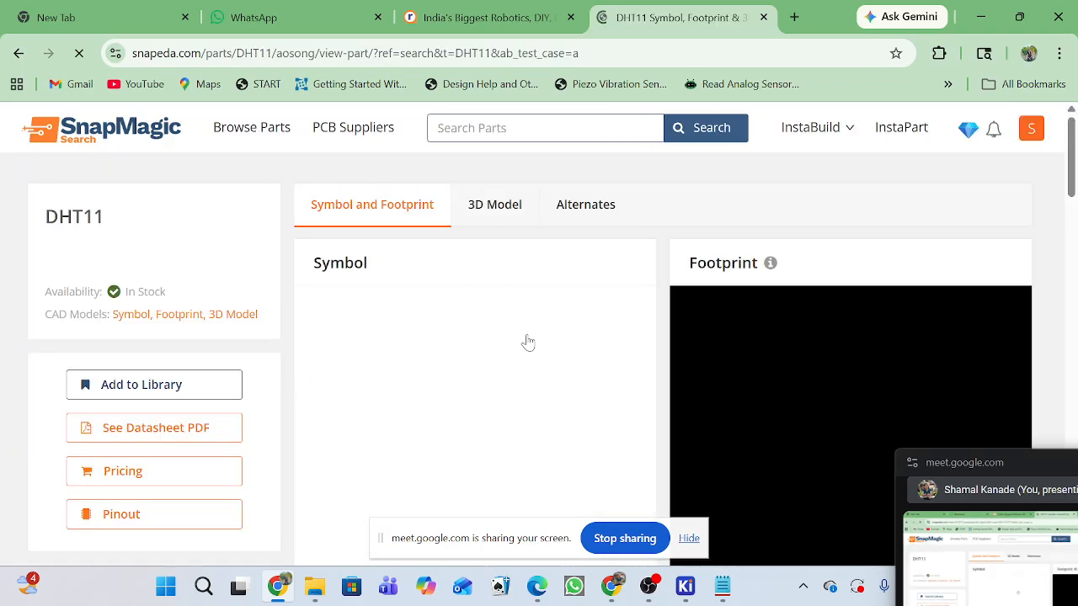
# Download the DHT11's symbol and footprint in KiCad format, version V6 & Later.
pyautogui.scroll(-3, 495, 308)
pyautogui.scroll(3, 502, 320)
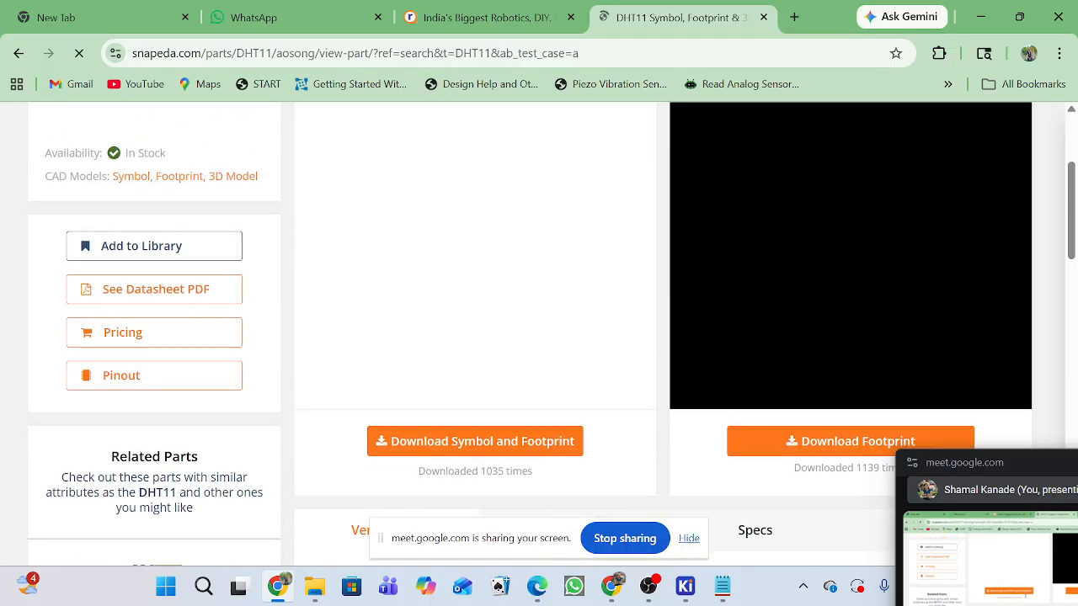
pyautogui.scroll(2, 548, 395)
pyautogui.scroll(-3, 549, 403)
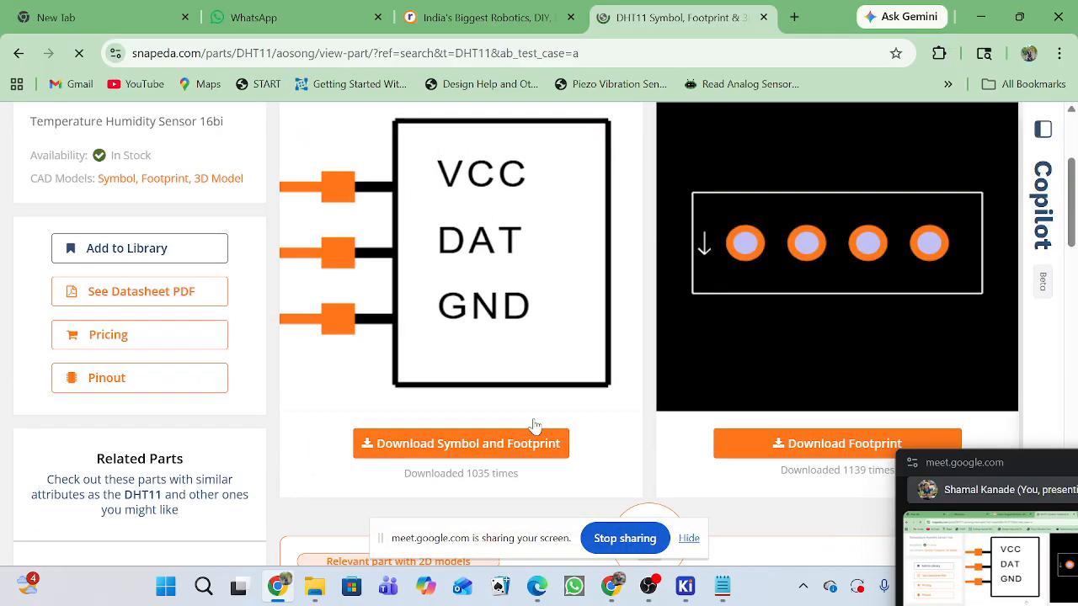
pyautogui.click(519, 454)
pyautogui.scroll(-3, 546, 413)
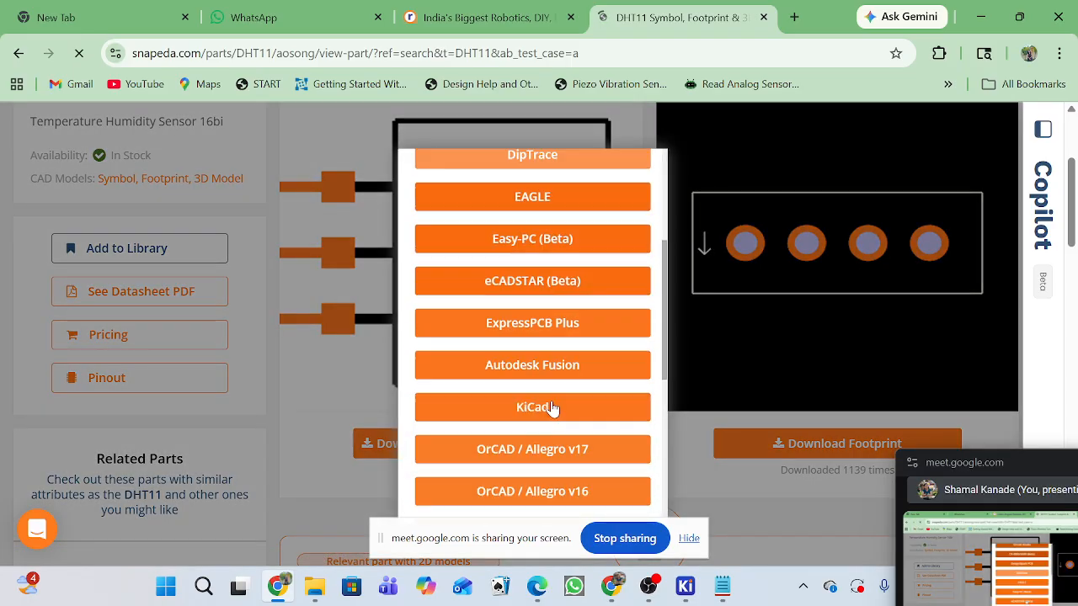
pyautogui.click(549, 407)
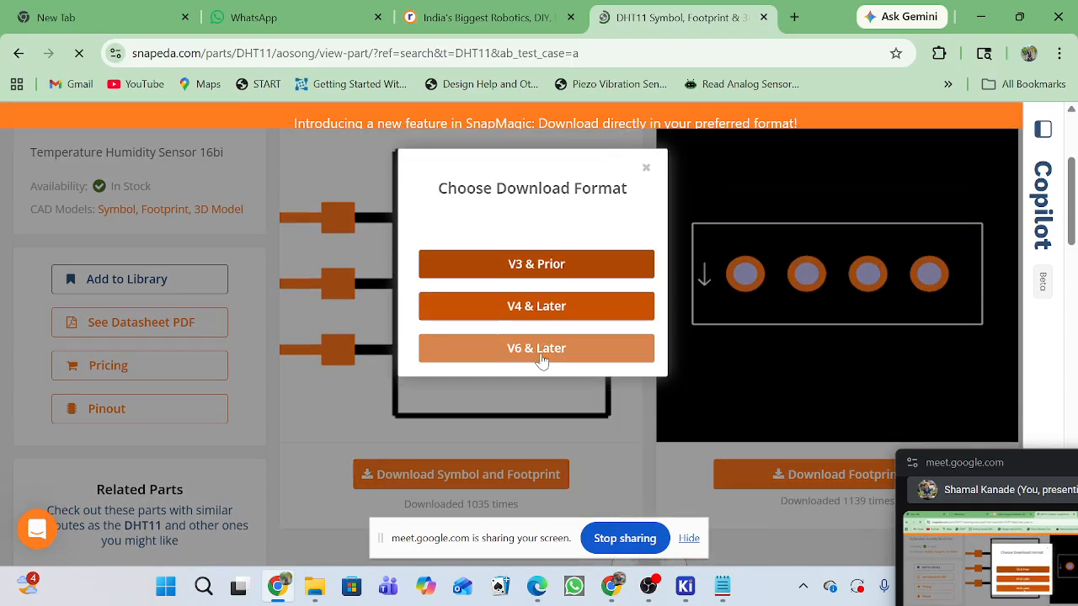
pyautogui.click(542, 358)
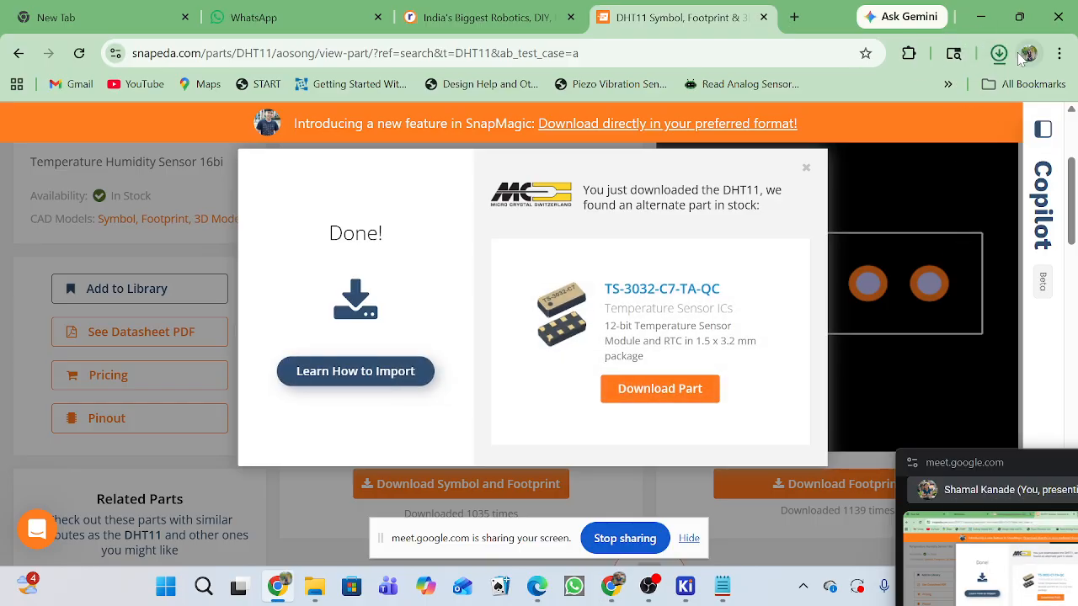
# Show the downloaded DHT11.zip in its Downloads folder and copy the archive.
pyautogui.click(999, 54)
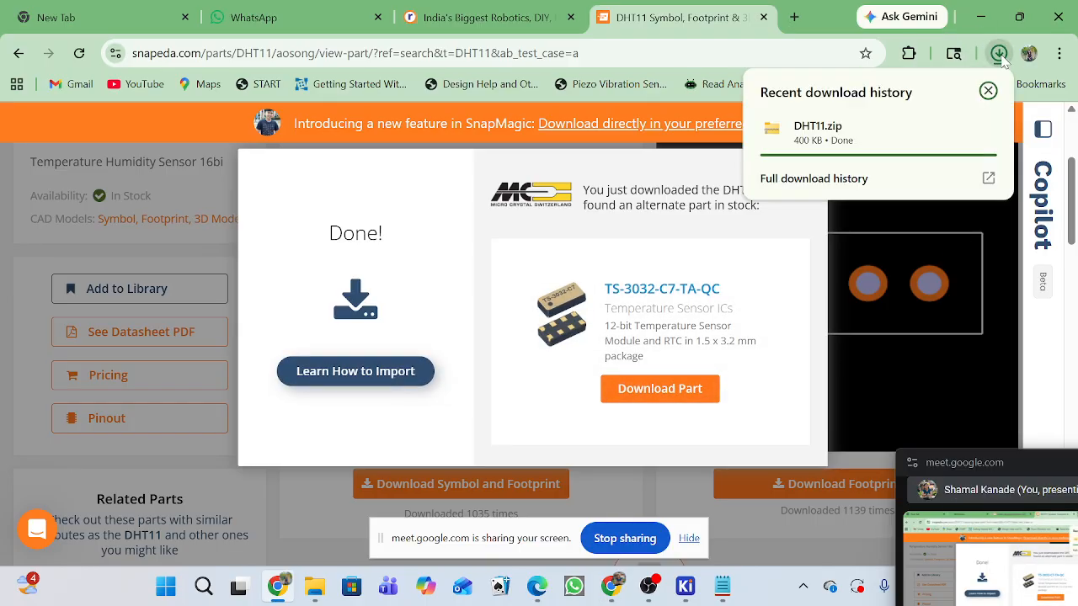
pyautogui.click(953, 128)
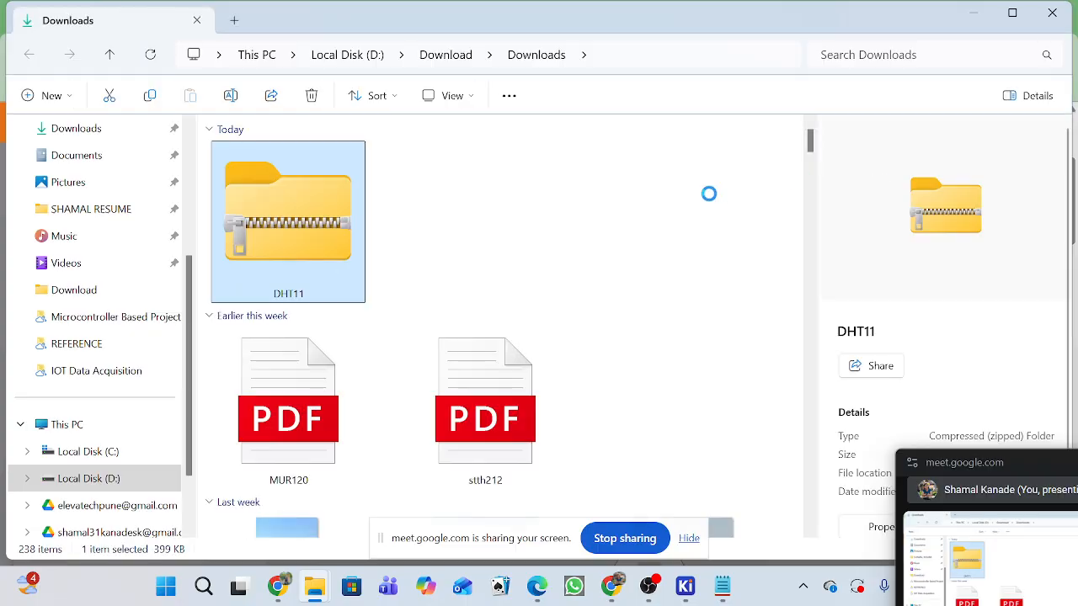
pyautogui.click(266, 261)
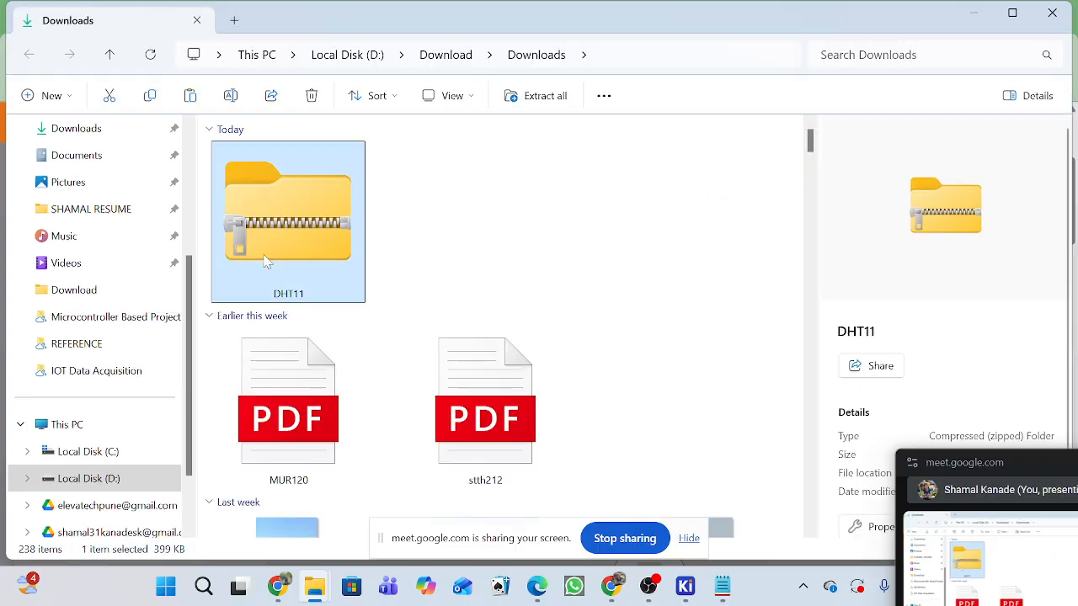
# Open the Teaching folder inside My Drive on the personal Google Drive (H:).
pyautogui.click(76, 532)
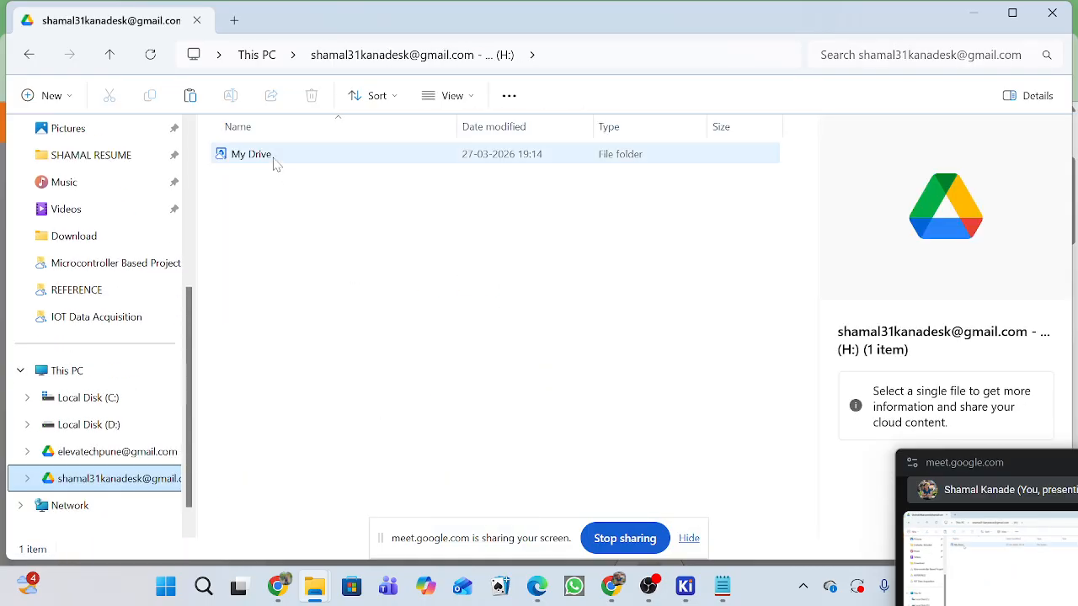
pyautogui.doubleClick(273, 158)
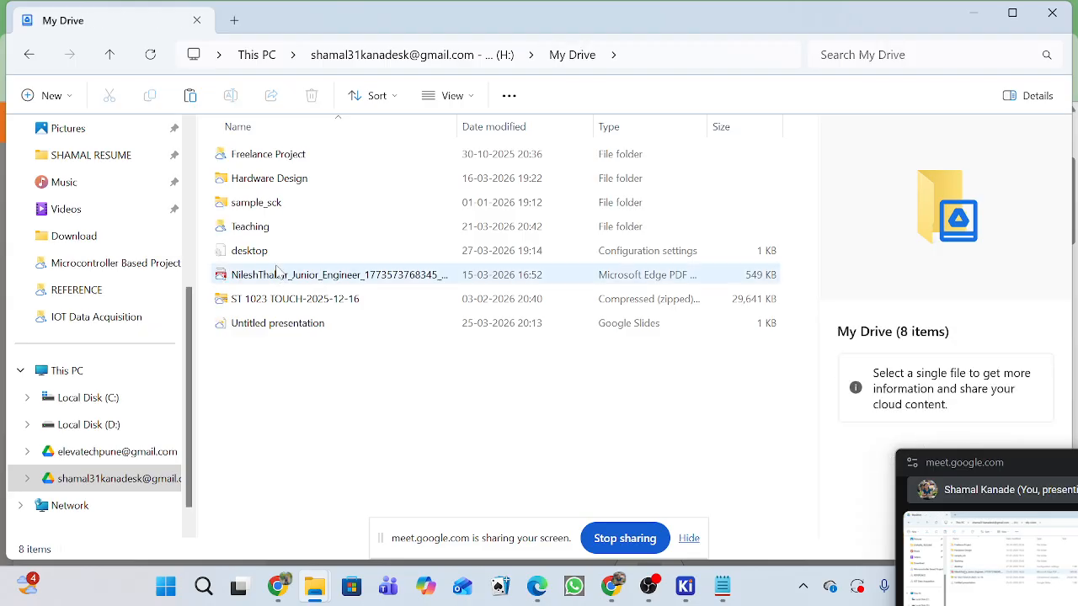
pyautogui.doubleClick(249, 224)
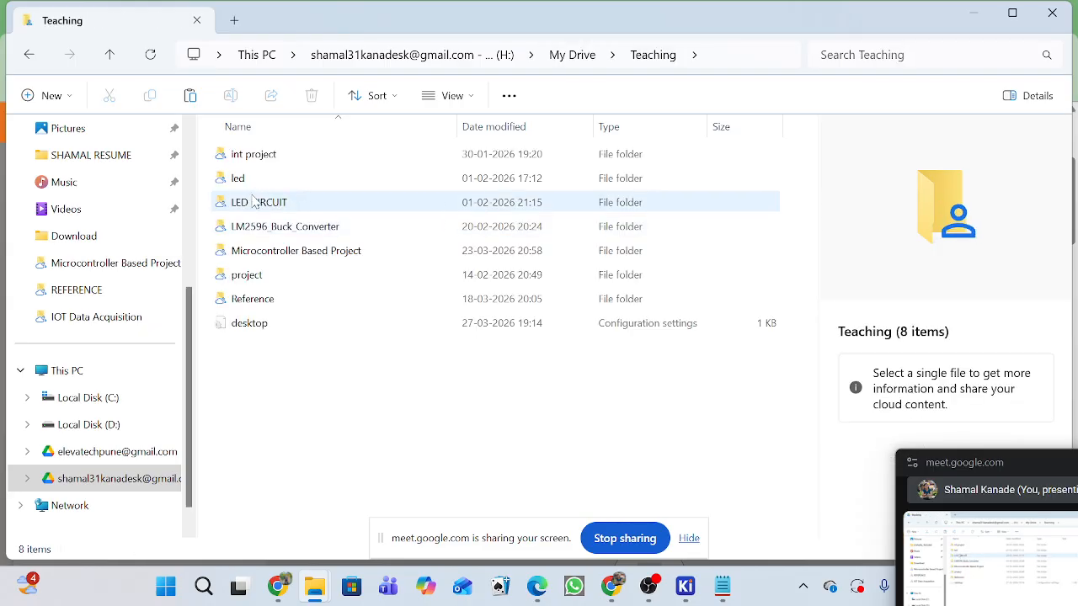
pyautogui.click(264, 299)
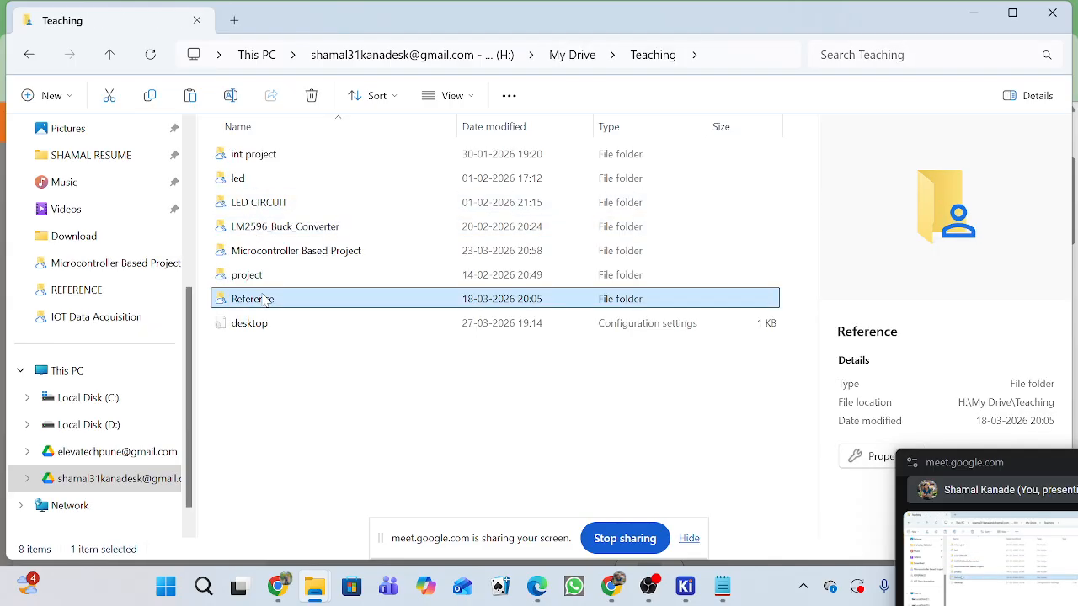
pyautogui.doubleClick(264, 300)
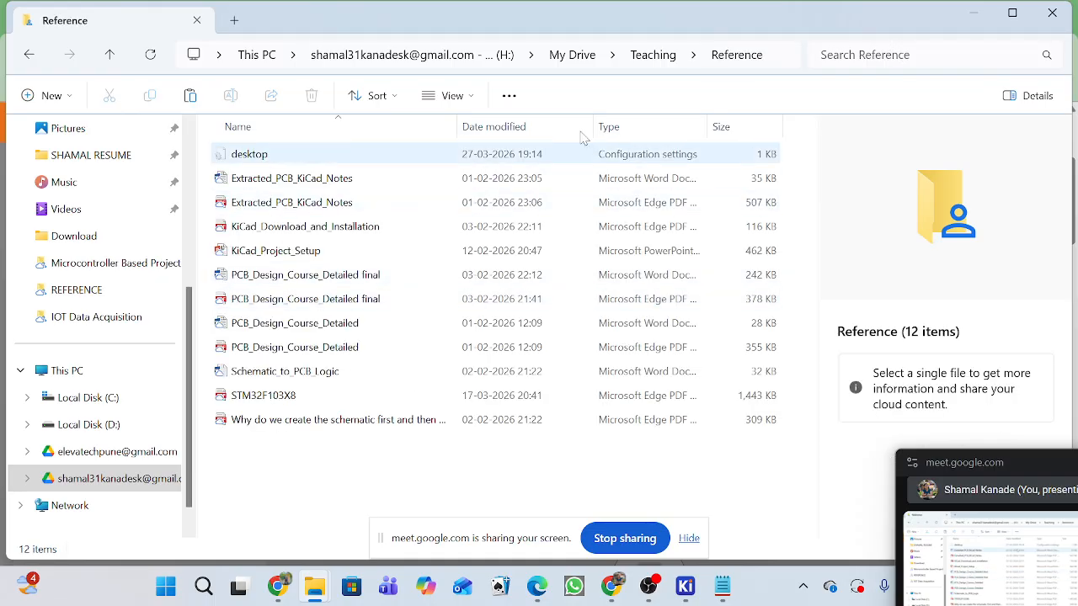
pyautogui.click(661, 57)
# Paste the DHT11 archive into the REFERENCE folder under Microcontroller Based Project's Hardware folder.
pyautogui.click(284, 252)
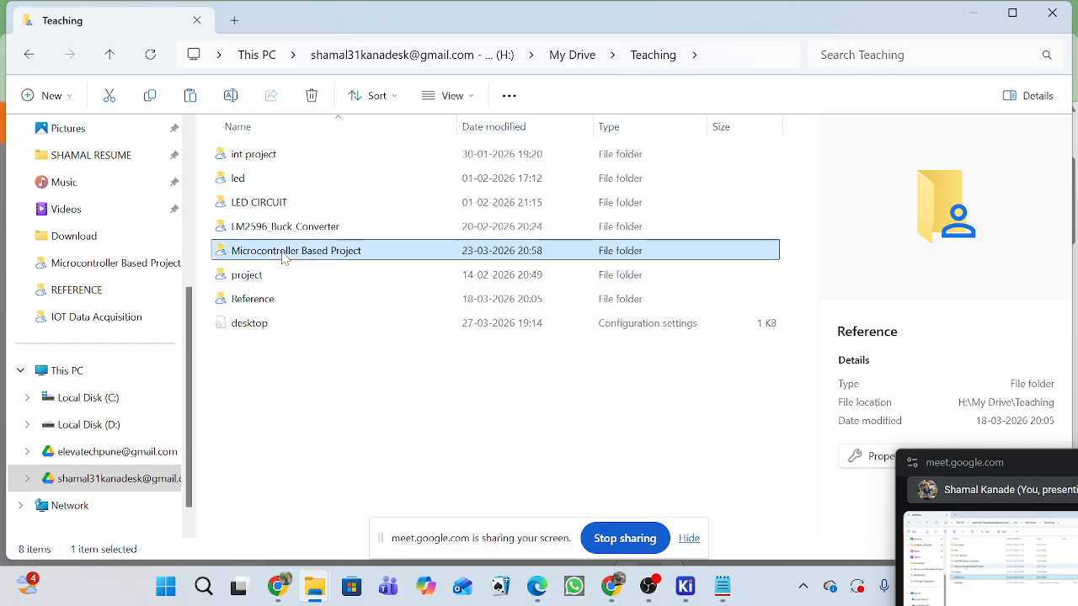
pyautogui.doubleClick(284, 252)
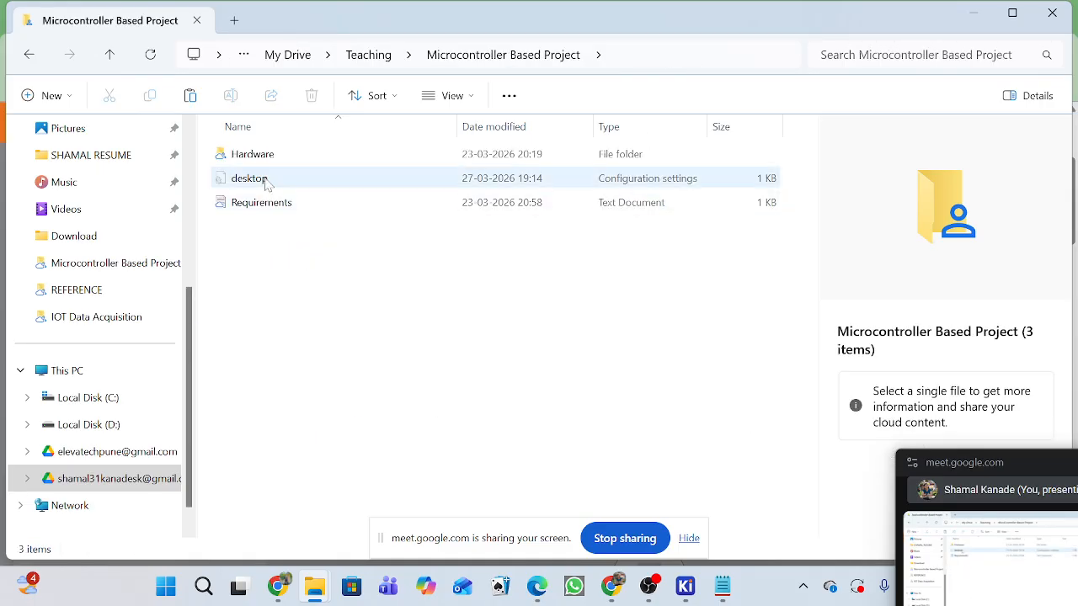
pyautogui.doubleClick(274, 159)
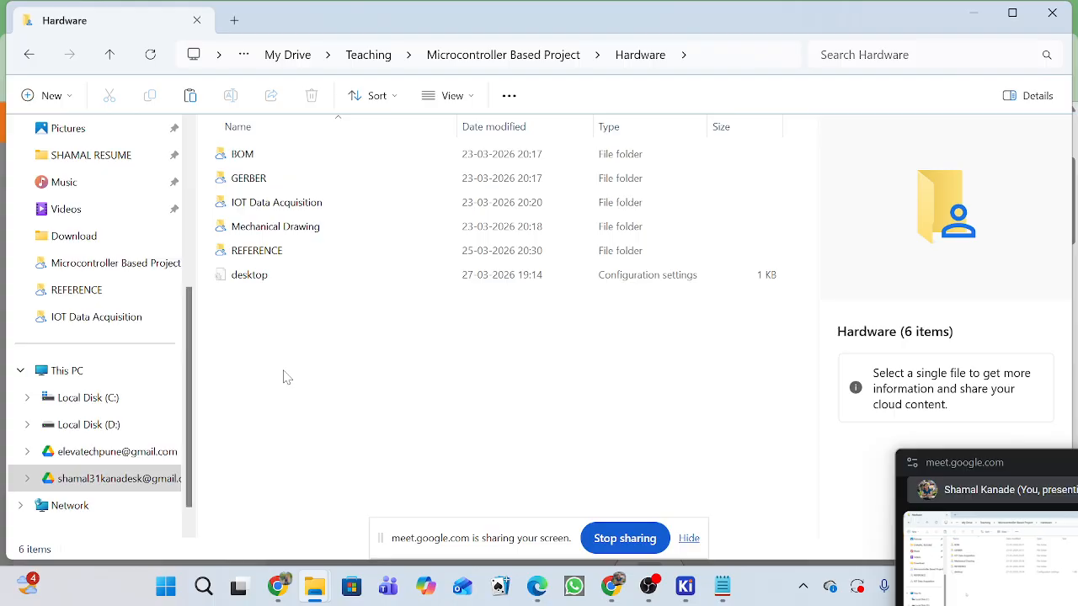
pyautogui.doubleClick(272, 252)
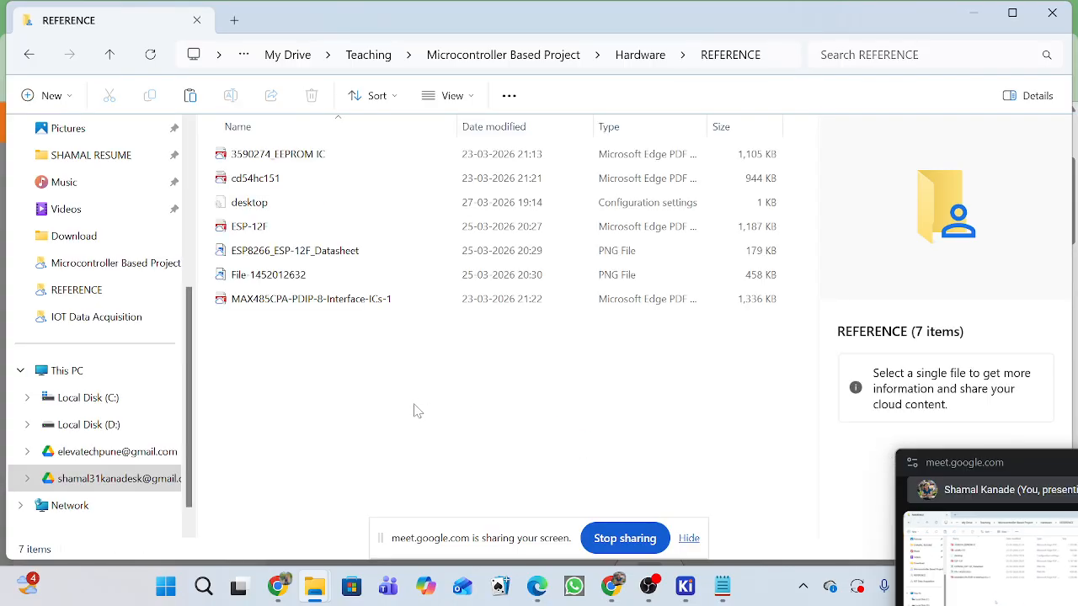
pyautogui.hotkey('ctrl', 'v')
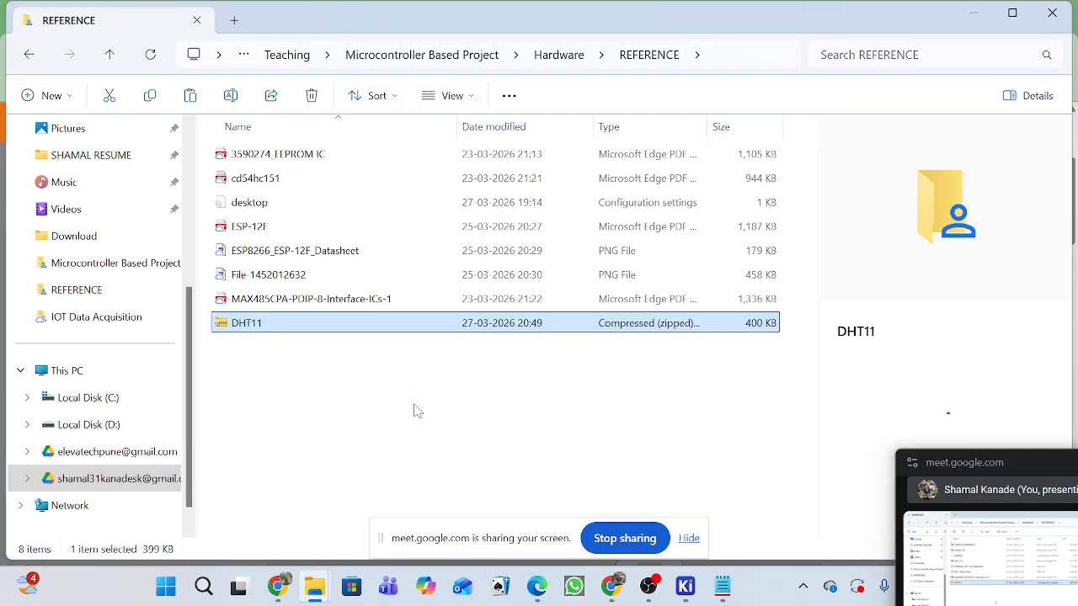
# Extract all files of the DHT11 archive into a DHT11 folder inside REFERENCE.
pyautogui.rightClick(328, 329)
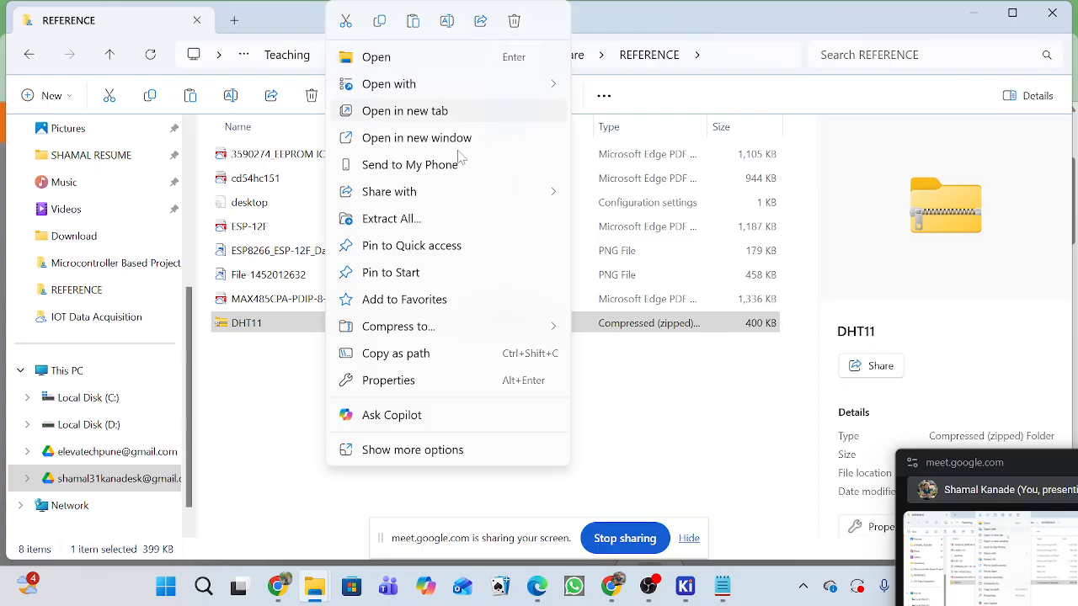
pyautogui.click(433, 218)
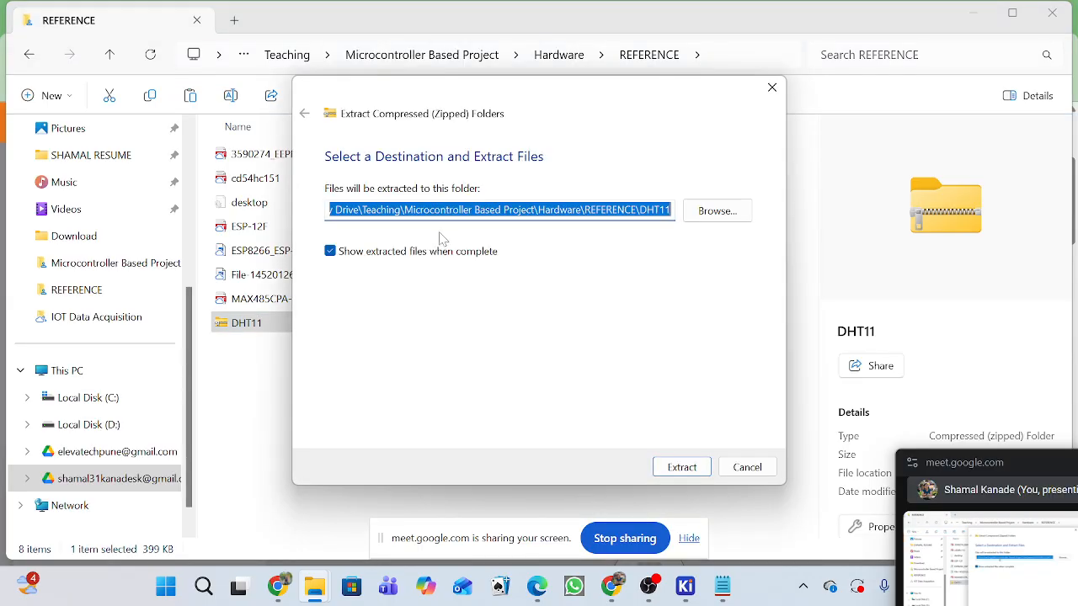
pyautogui.click(683, 467)
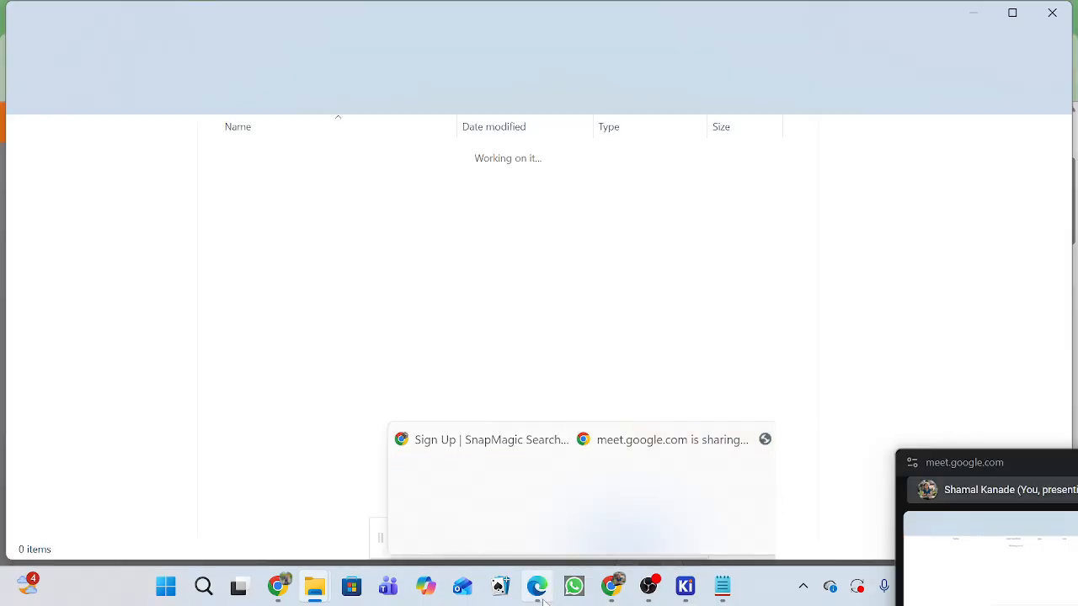
# Move the floating Google Meet window so its participant tiles and controls are within the screen.
pyautogui.moveTo(611, 587)
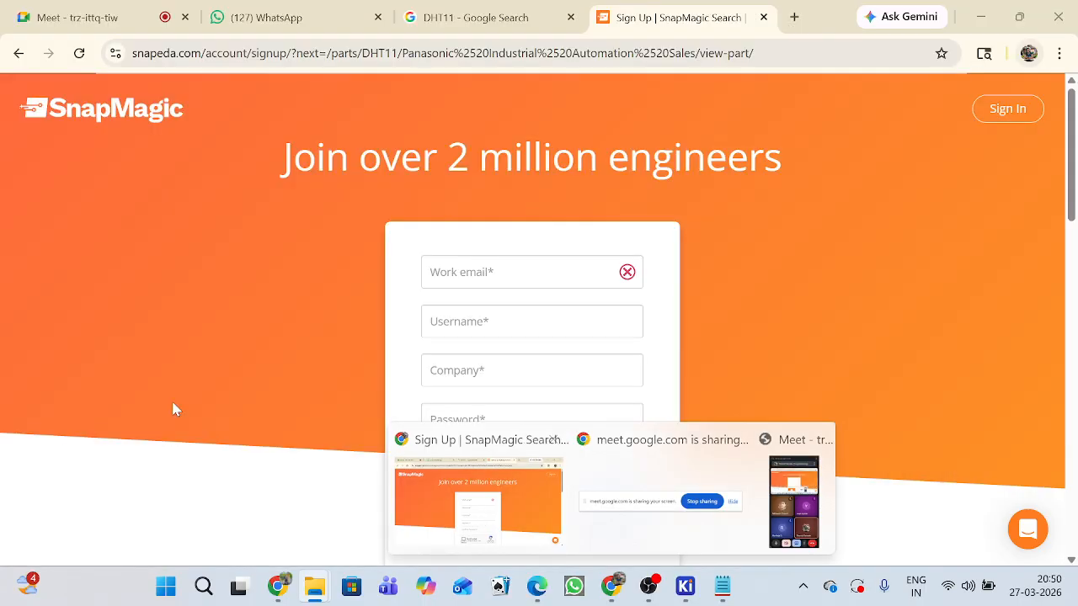
pyautogui.click(173, 398)
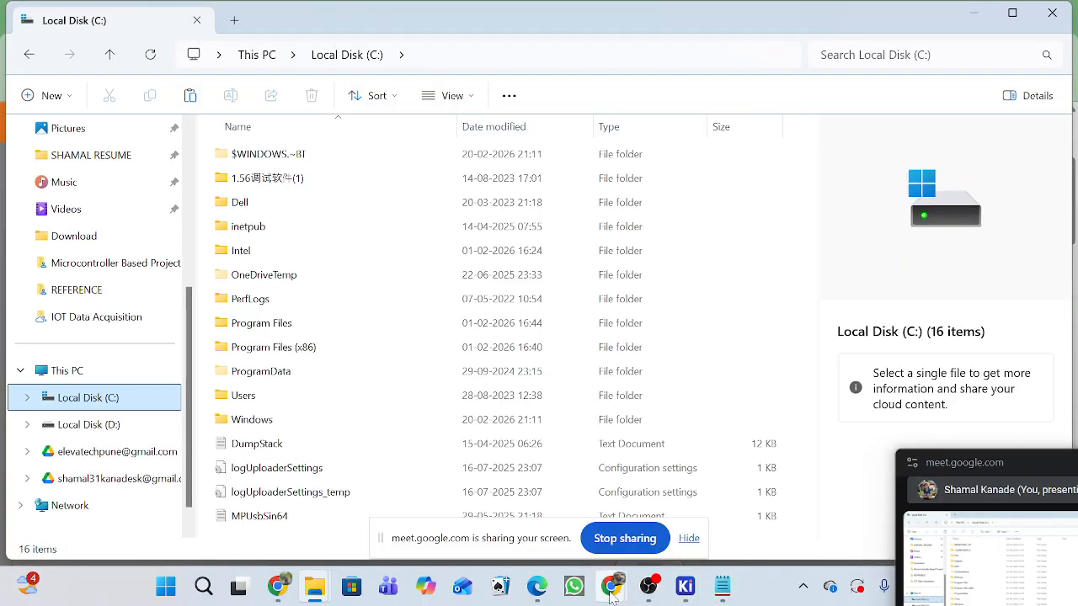
pyautogui.moveTo(606, 591)
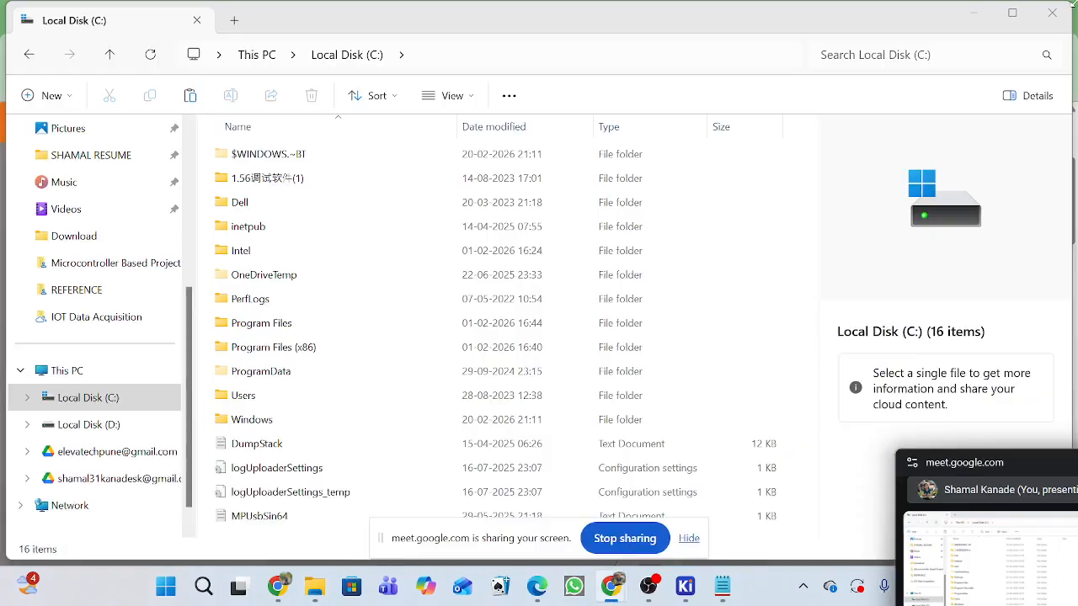
pyautogui.moveTo(985, 463); pyautogui.dragTo(876, 309)
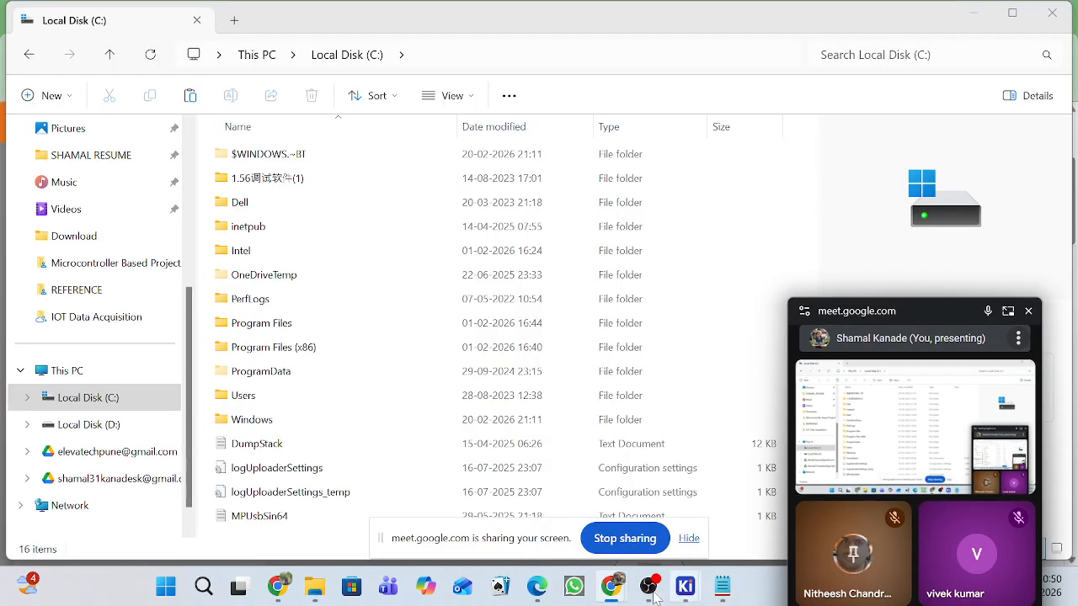
# Switch to the browser, download the DHT11's 3D model from its SnapMagic part page, and show the downloaded file in its folder.
pyautogui.click(277, 587)
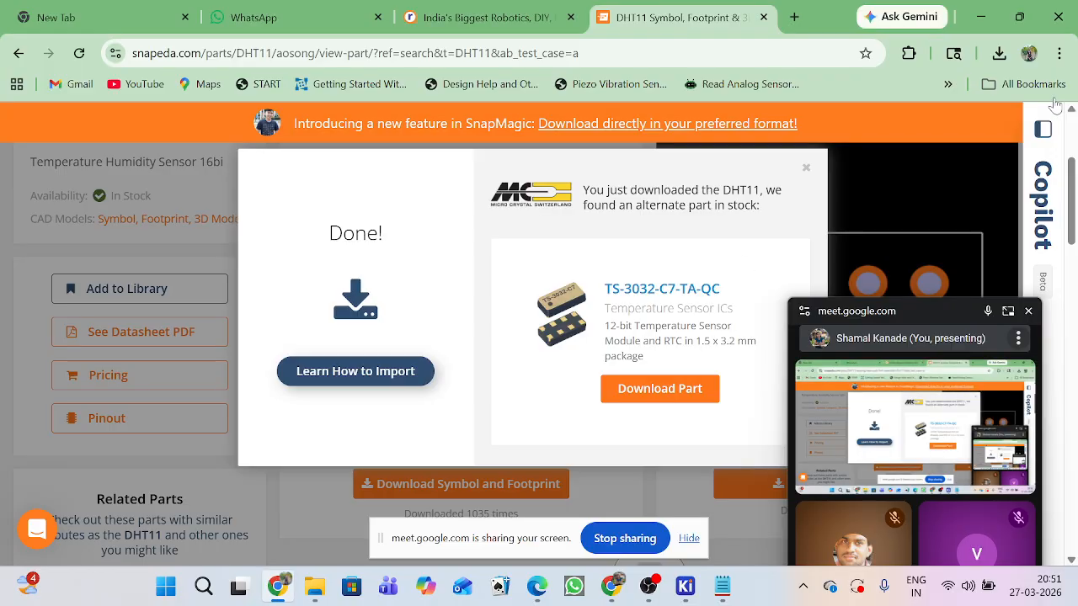
pyautogui.click(805, 168)
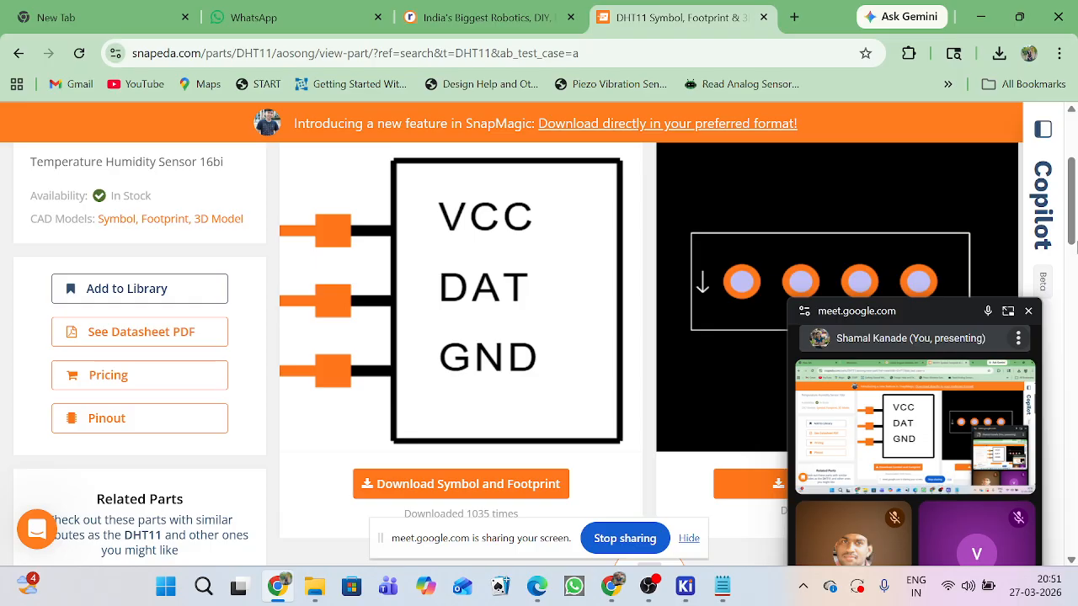
pyautogui.scroll(3, 427, 349)
pyautogui.click(479, 245)
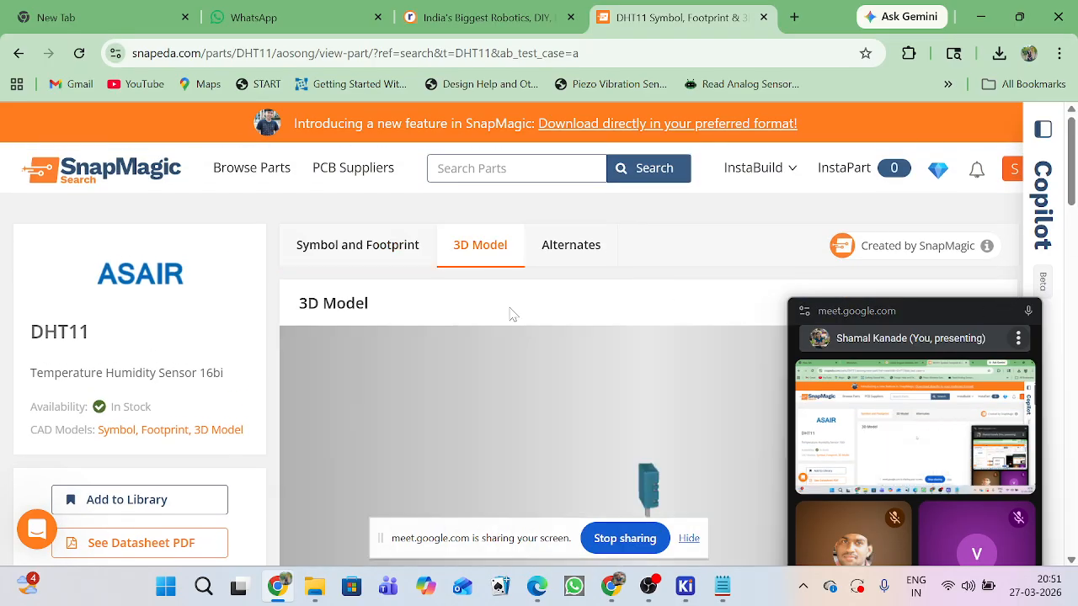
pyautogui.scroll(-1, 510, 313)
pyautogui.scroll(-7, 974, 233)
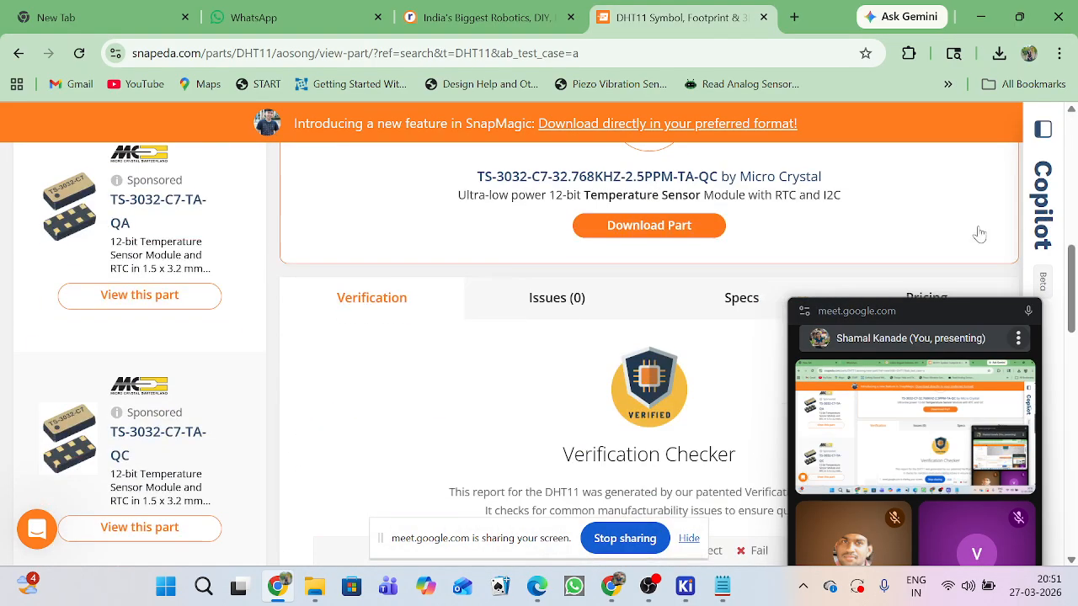
pyautogui.scroll(3, 650, 203)
pyautogui.scroll(1, 651, 203)
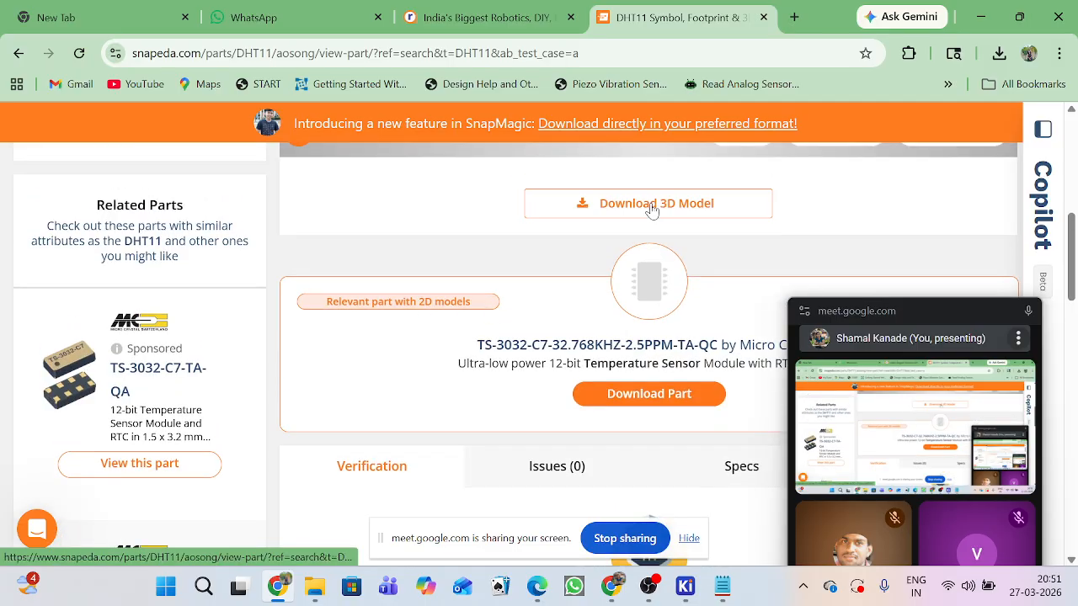
pyautogui.click(649, 205)
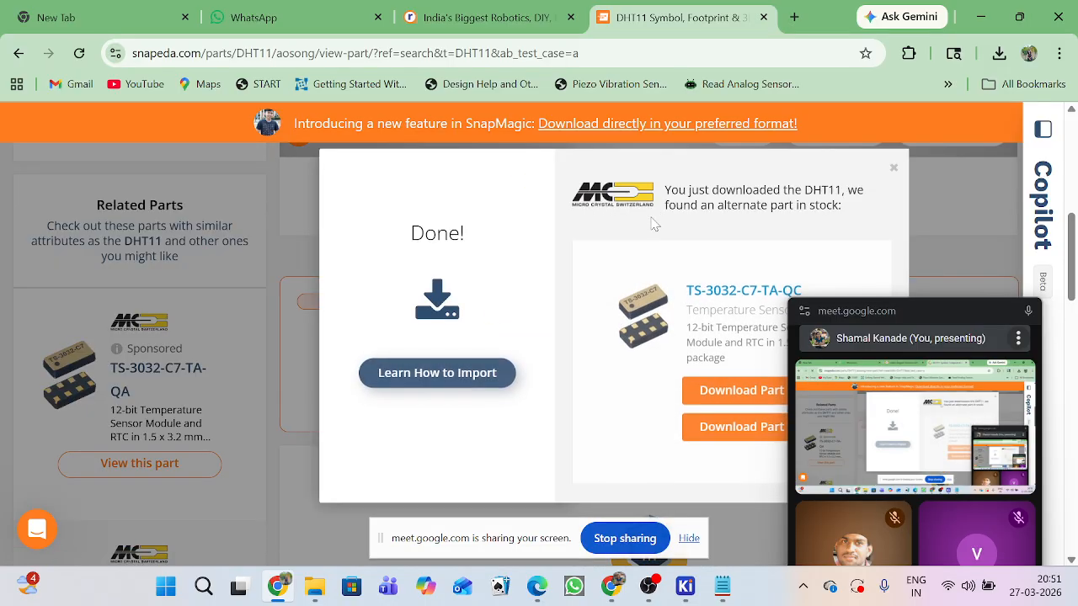
pyautogui.click(999, 54)
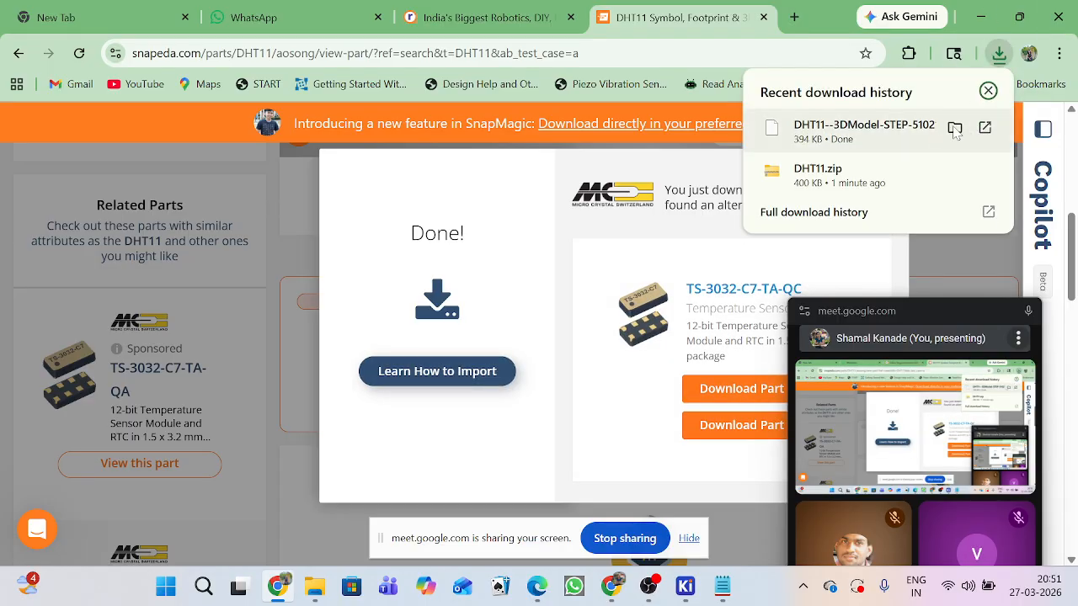
pyautogui.click(954, 128)
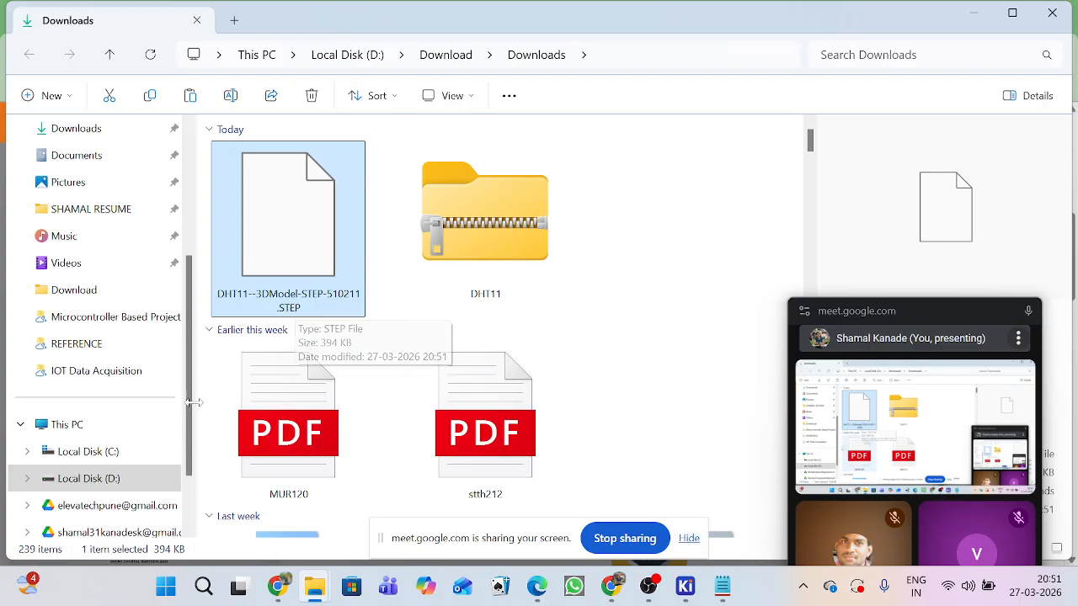
# Copy the downloaded DHT11 STEP file into My Drive's Teaching > Microcontroller Based Project > Hardware > REFERENCE > DHT11 folder, then close the file window.
pyautogui.scroll(-2, 108, 532)
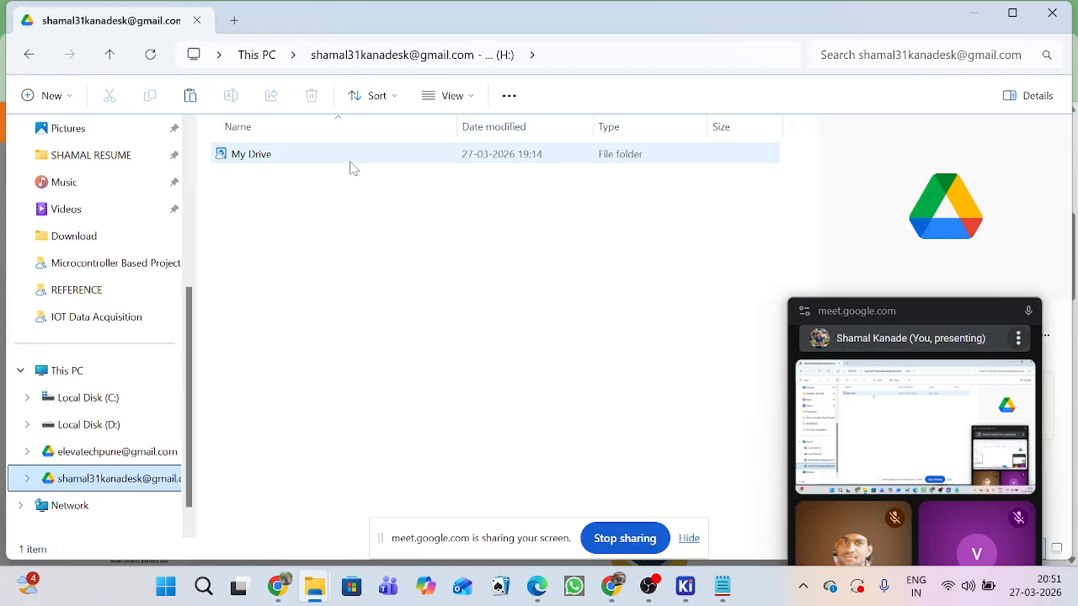
pyautogui.doubleClick(349, 160)
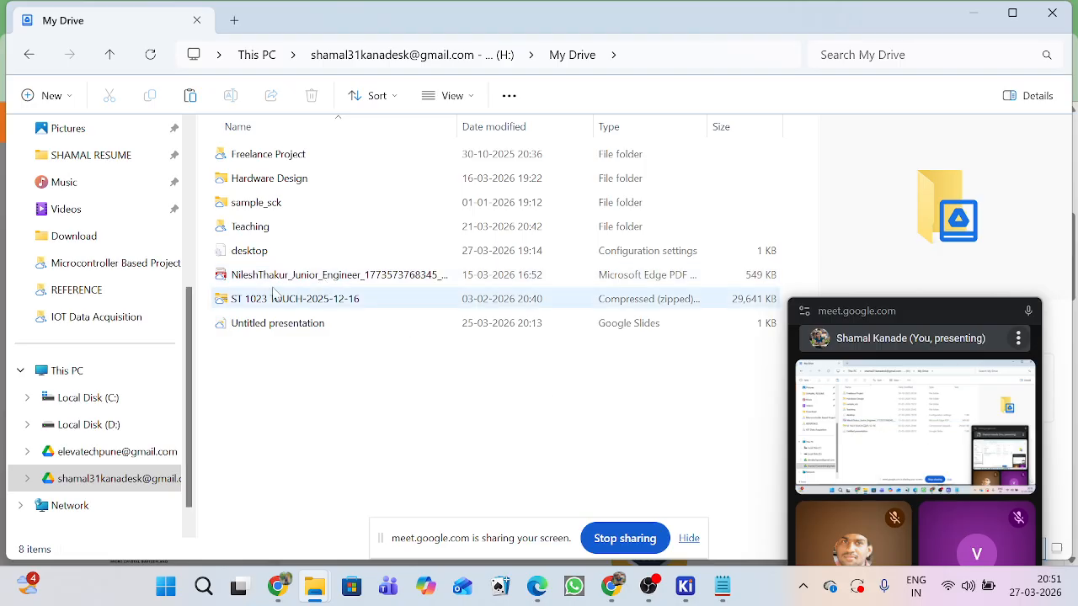
pyautogui.doubleClick(271, 237)
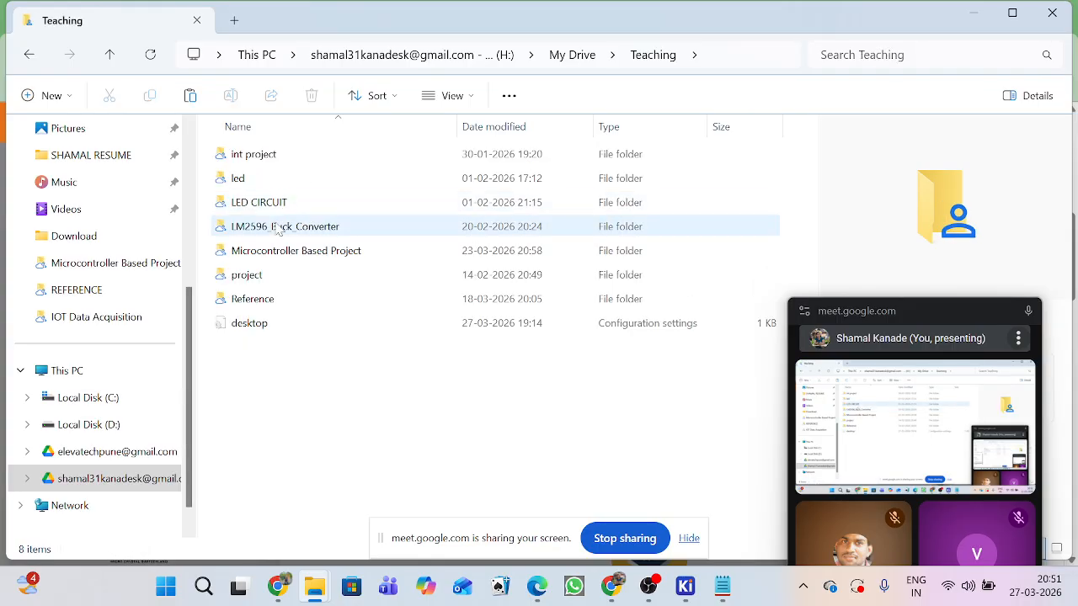
pyautogui.doubleClick(278, 259)
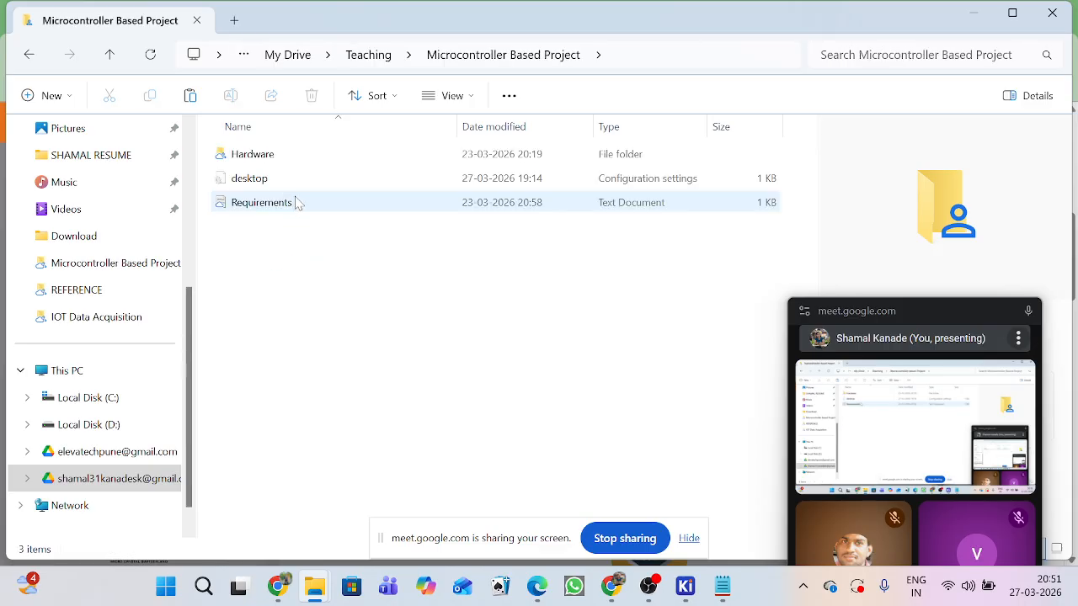
pyautogui.doubleClick(294, 160)
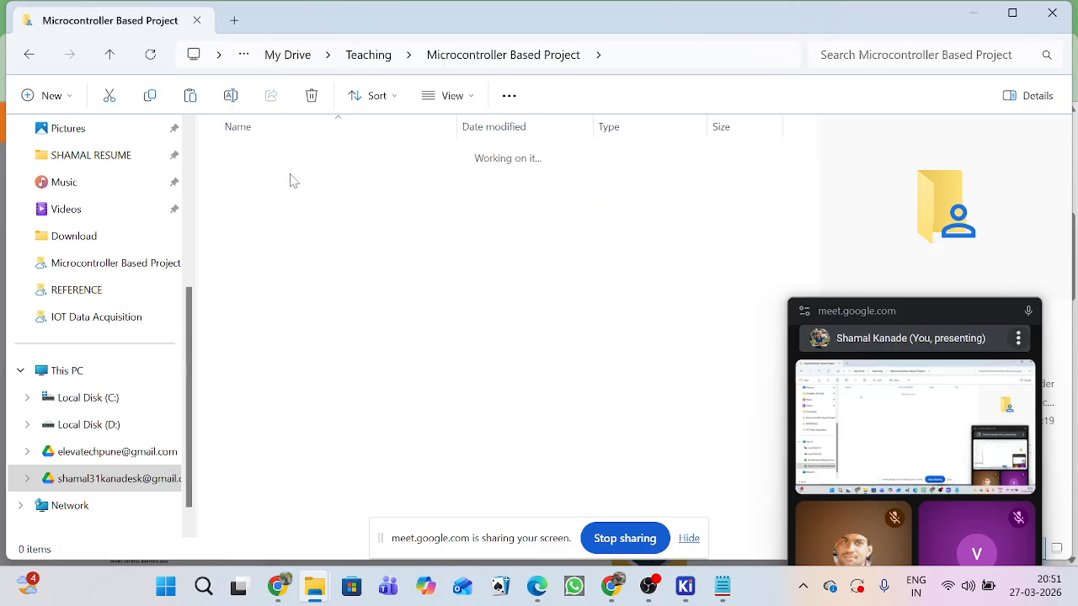
pyautogui.doubleClick(301, 252)
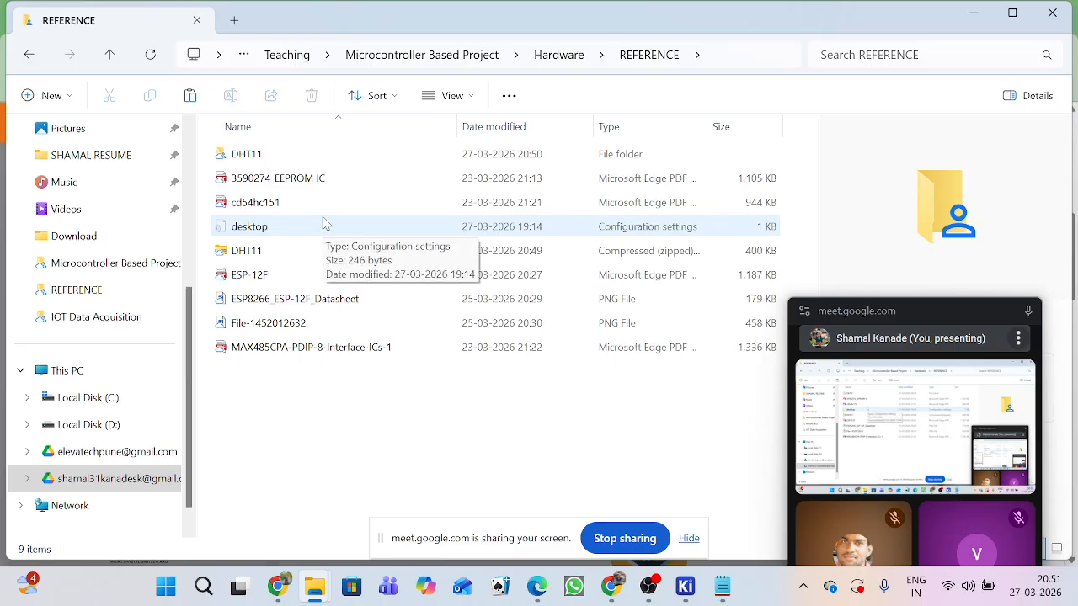
pyautogui.doubleClick(307, 160)
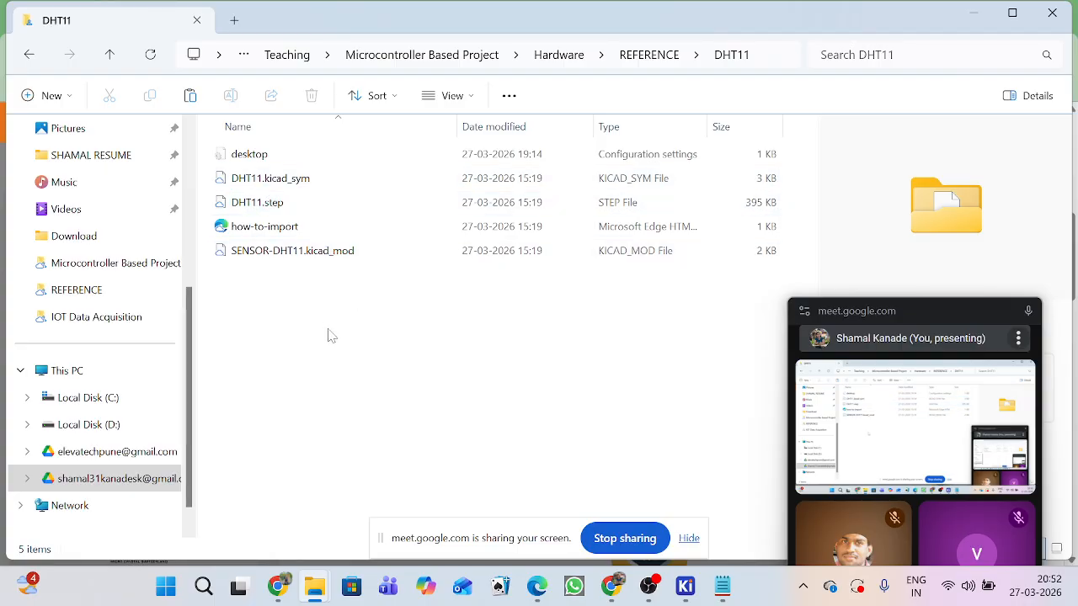
pyautogui.hotkey('ctrl', 'v')
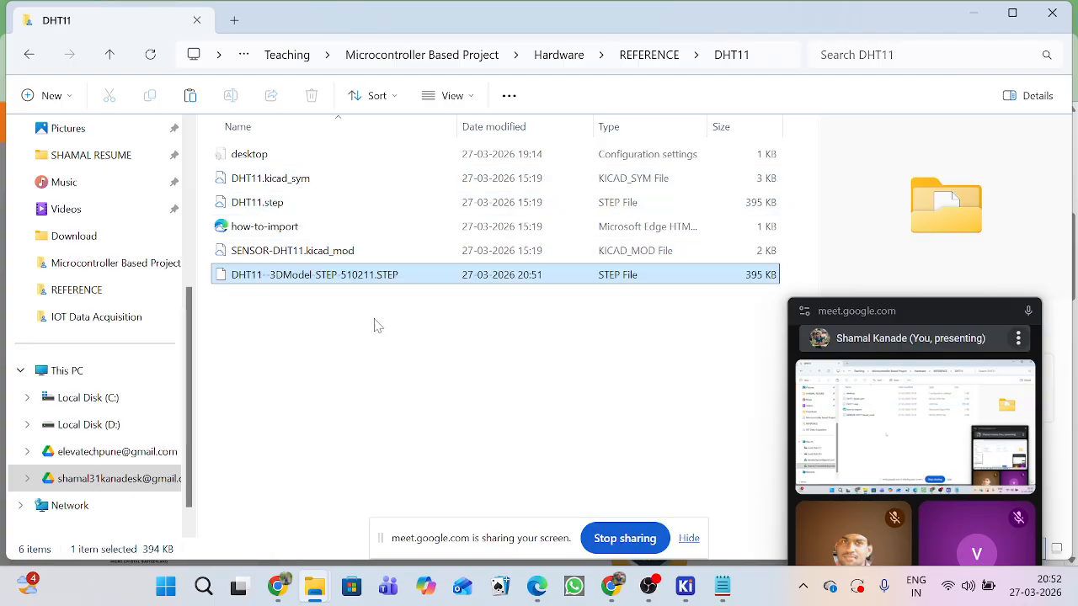
pyautogui.click(596, 376)
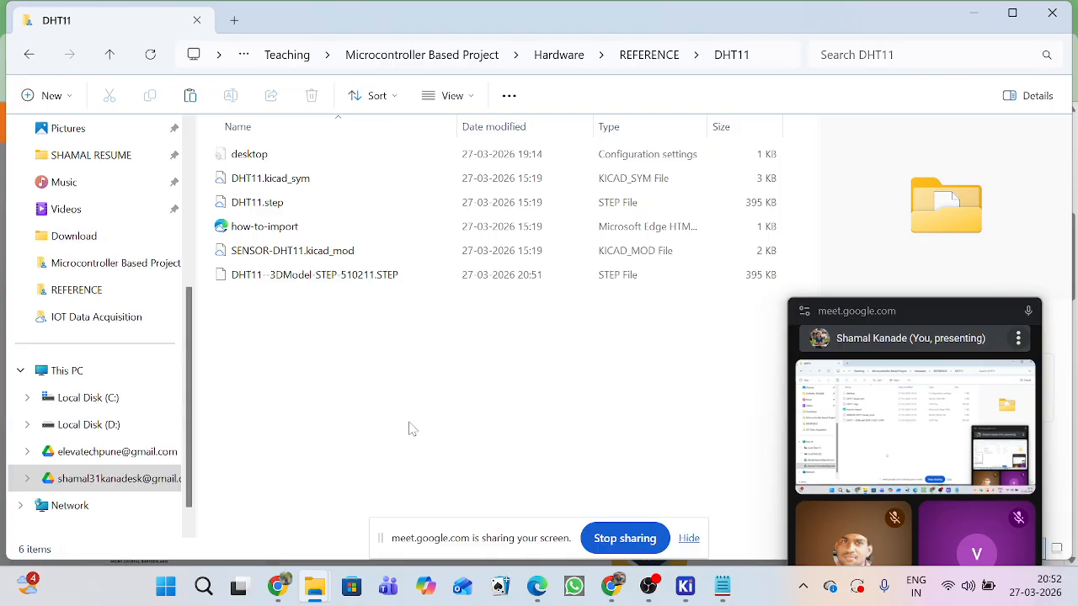
pyautogui.click(1069, 9)
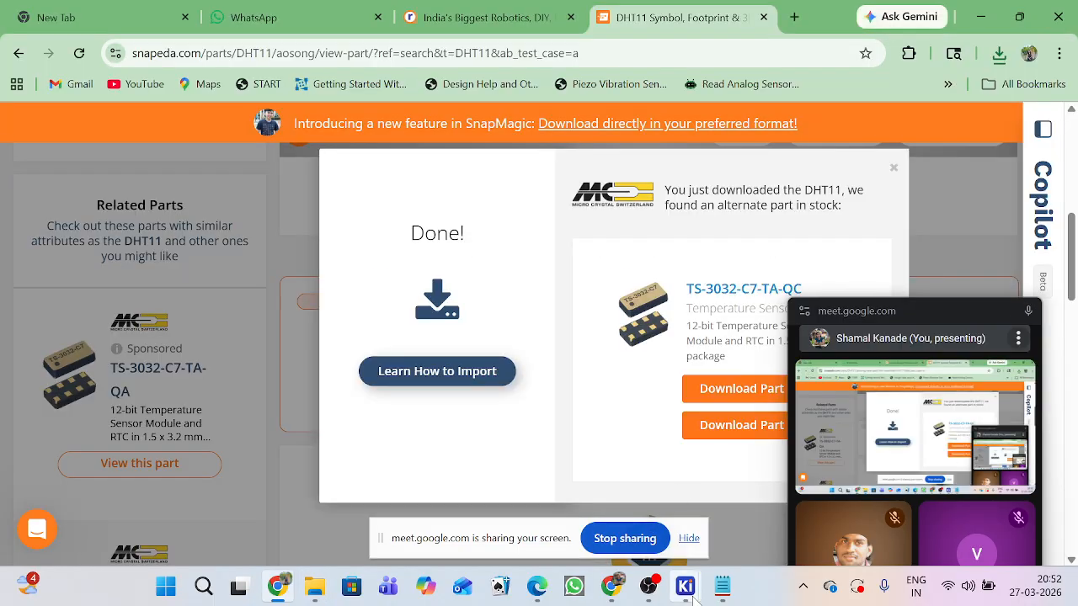
# Switch to the KiCad Schematic Editor, open the Root sheet, and move the floating Meet window clear of the drawing area.
pyautogui.moveTo(687, 595)
pyautogui.click(773, 497)
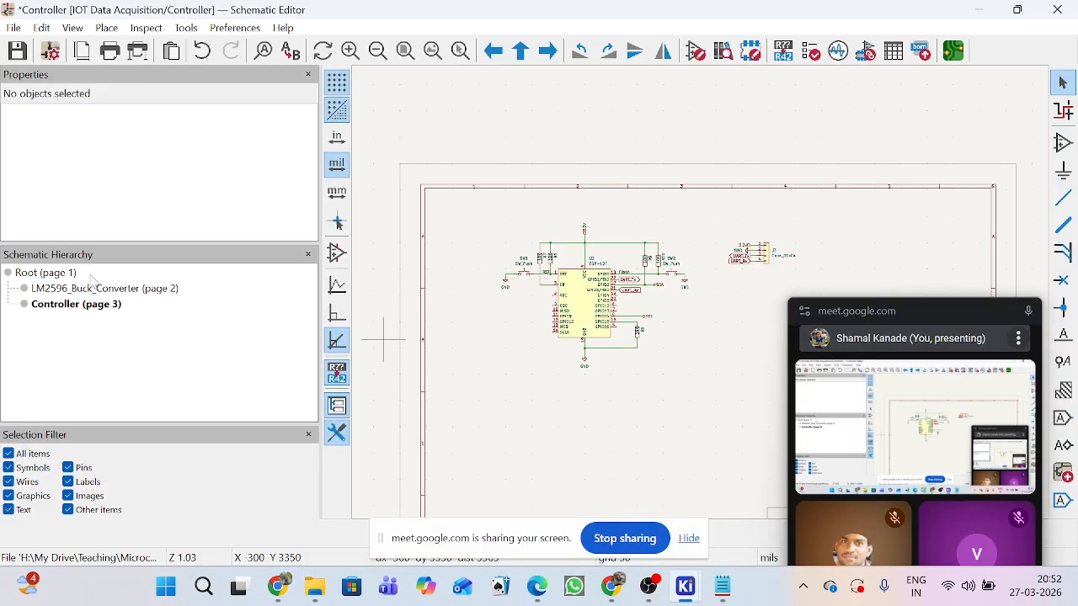
pyautogui.click(74, 276)
pyautogui.moveTo(933, 307); pyautogui.dragTo(949, 559)
# Draw a hierarchical sheet about 2450 by 1850 mils in the empty area beside the Controller sheet.
pyautogui.scroll(3, 908, 180)
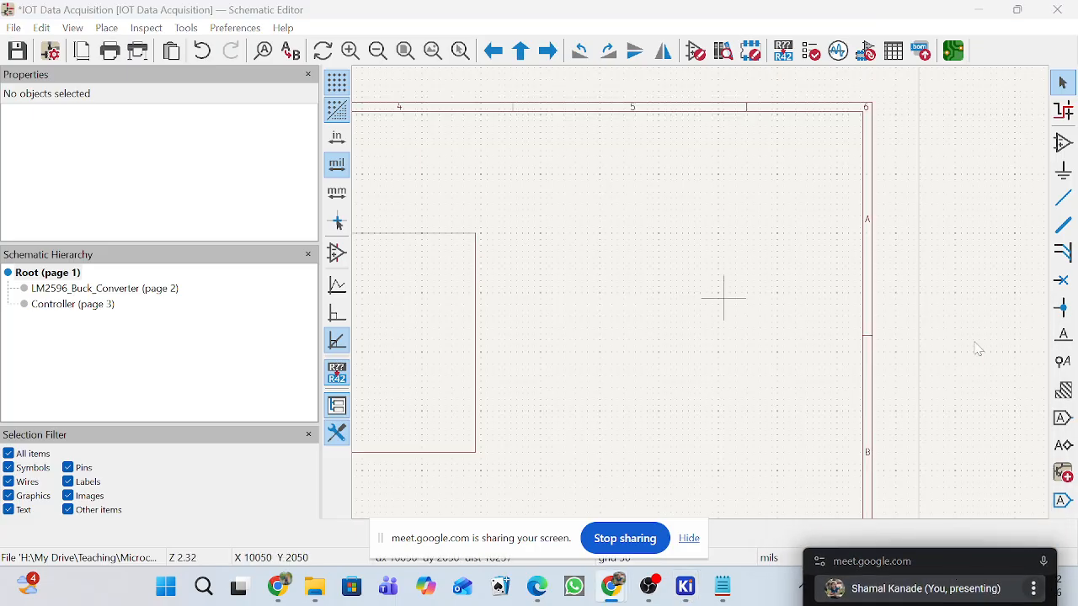
pyautogui.click(1063, 471)
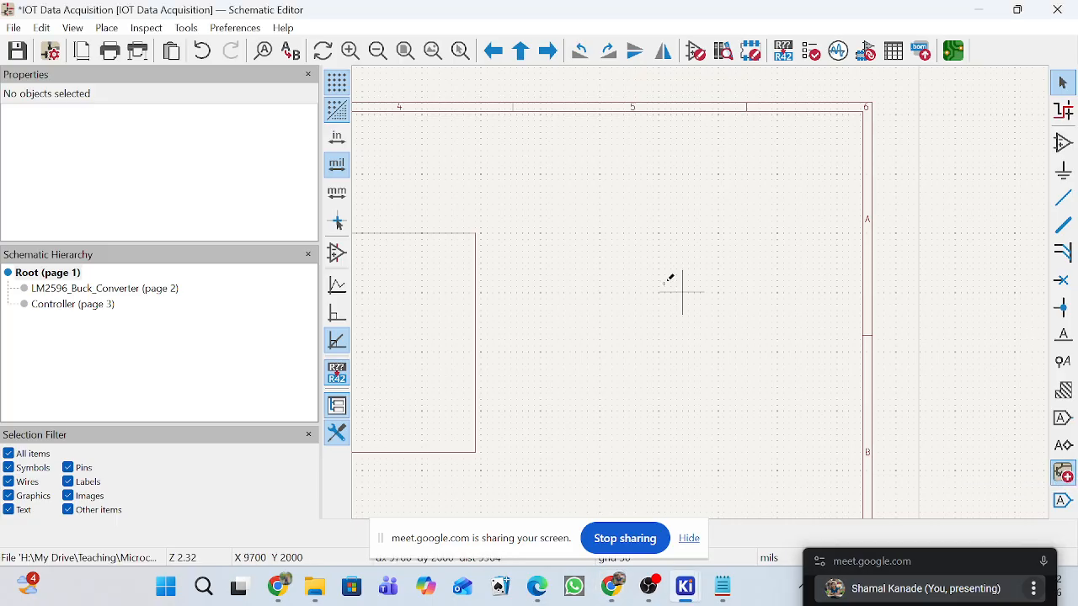
pyautogui.click(541, 236)
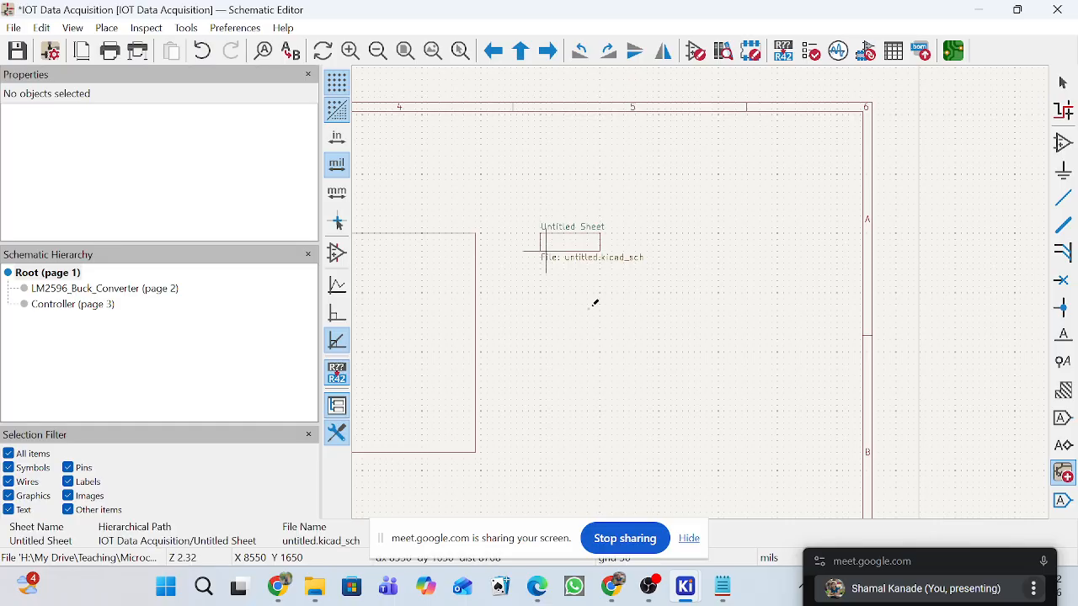
pyautogui.click(831, 452)
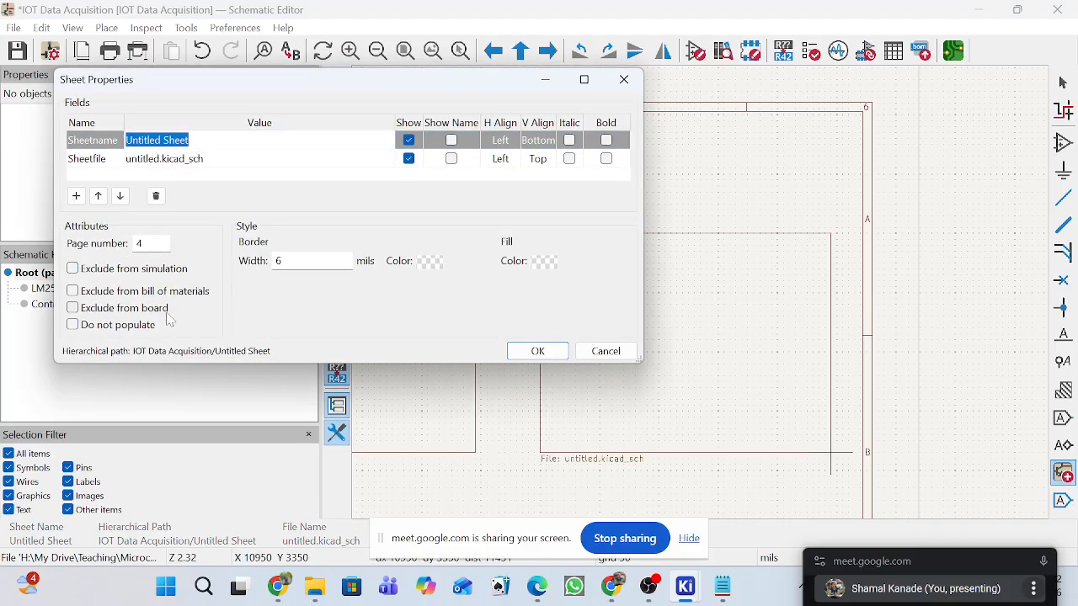
# Name the new sheet "Sensor Interface", give its sheet file the same name, and leave the sheet drawing tool.
pyautogui.write('Senso')
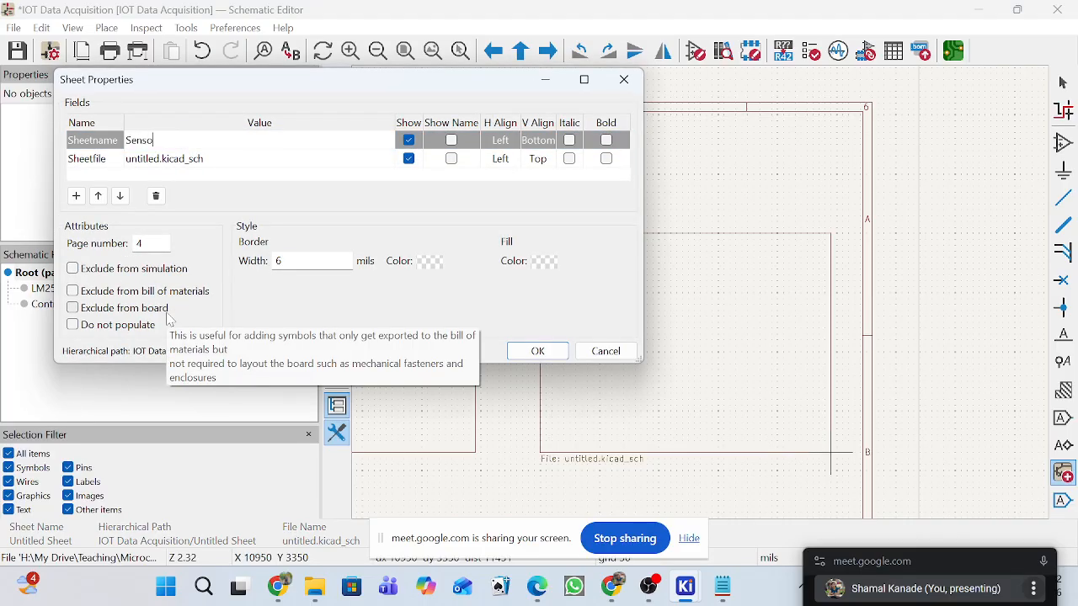
pyautogui.write('r Interface')
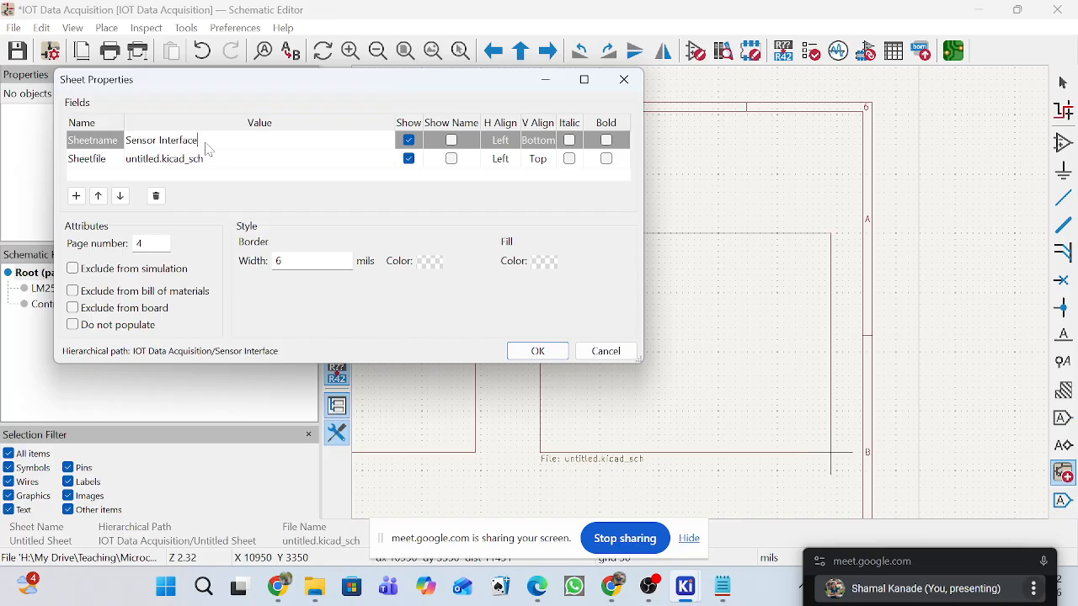
pyautogui.hotkey('ctrl', 'a')
pyautogui.hotkey('ctrl', 'c')
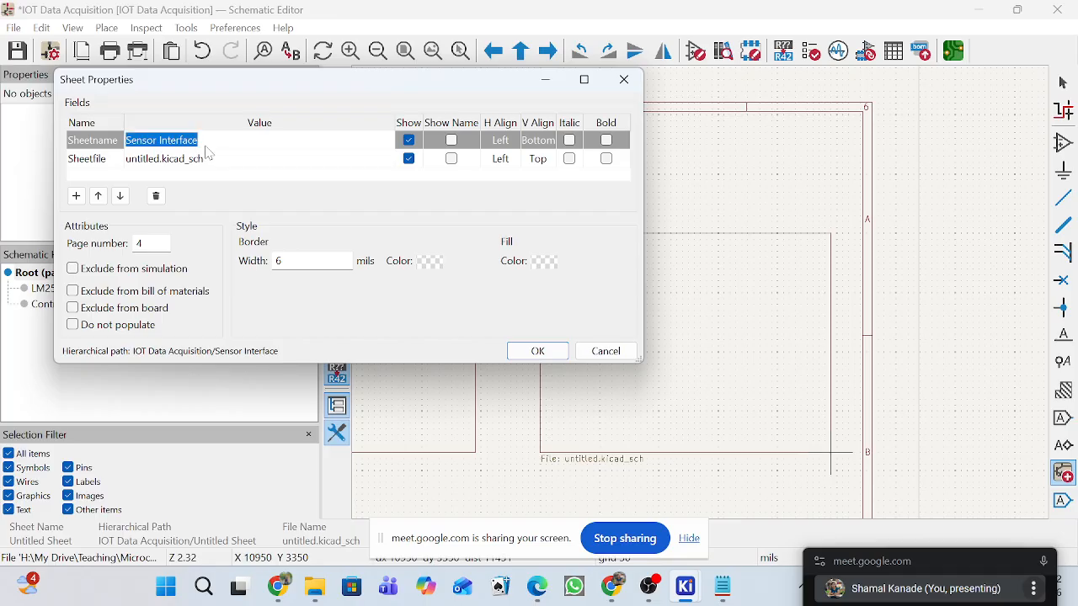
pyautogui.click(212, 159)
pyautogui.hotkey('ctrl', 'v')
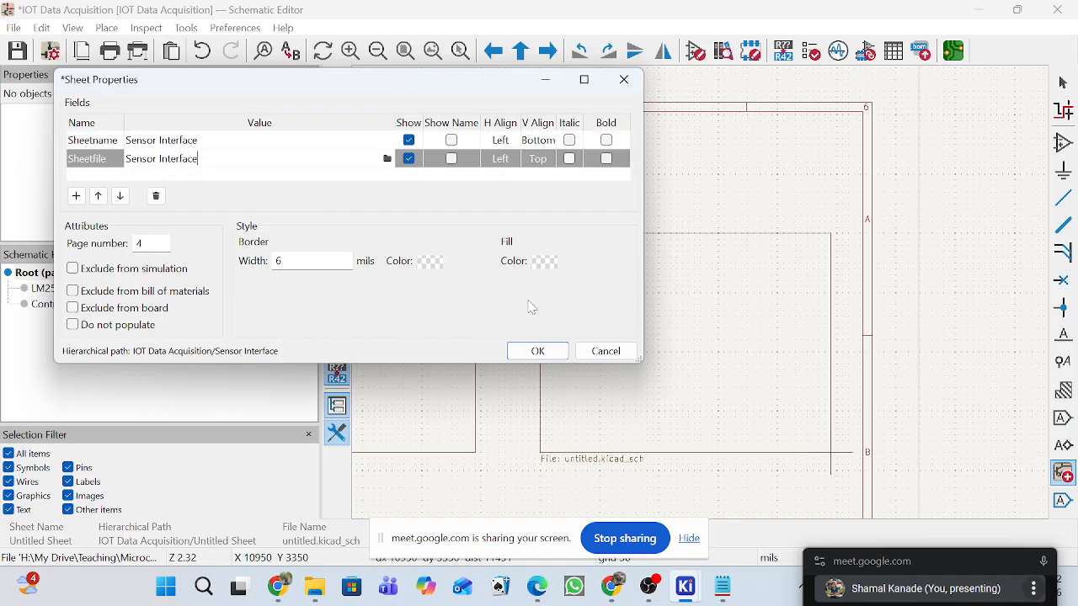
pyautogui.click(545, 353)
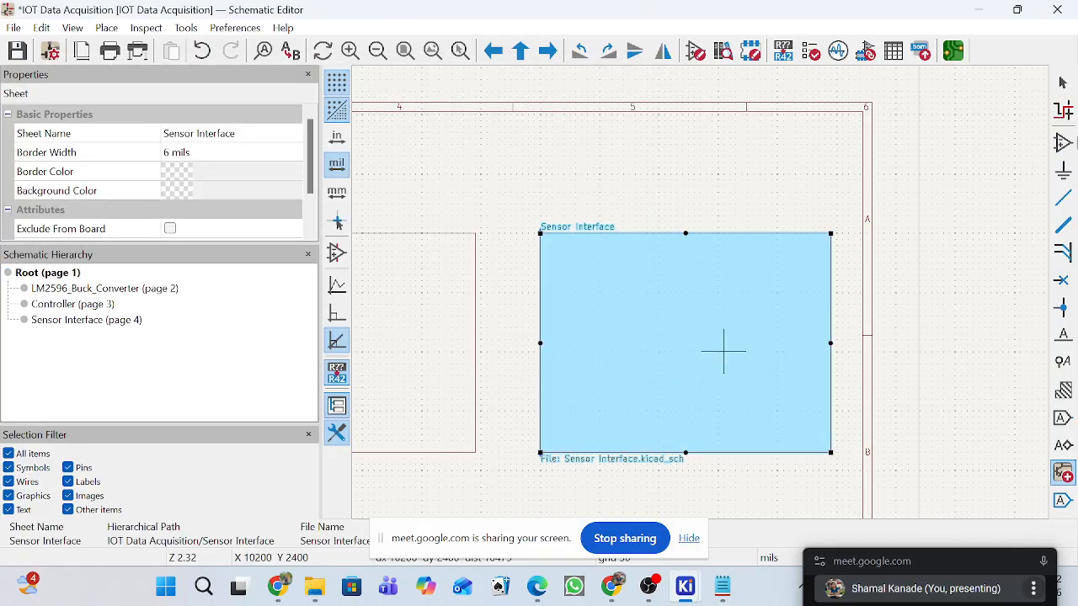
pyautogui.click(1062, 81)
pyautogui.click(809, 312)
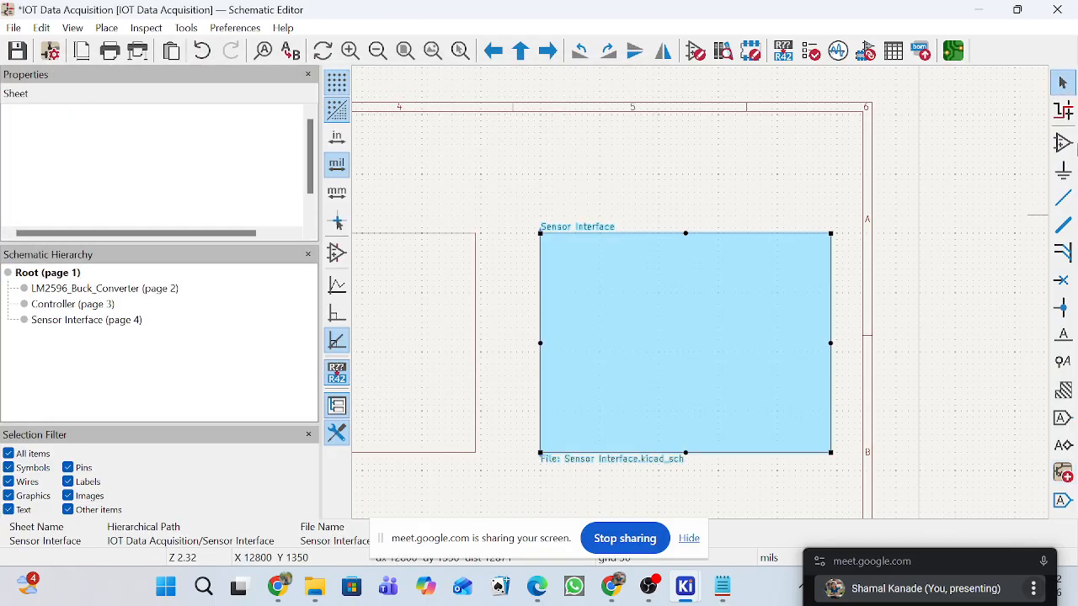
# Open the Sensor Interface sheet and start placing a symbol on it, dismissing the symbol library load error.
pyautogui.doubleClick(671, 281)
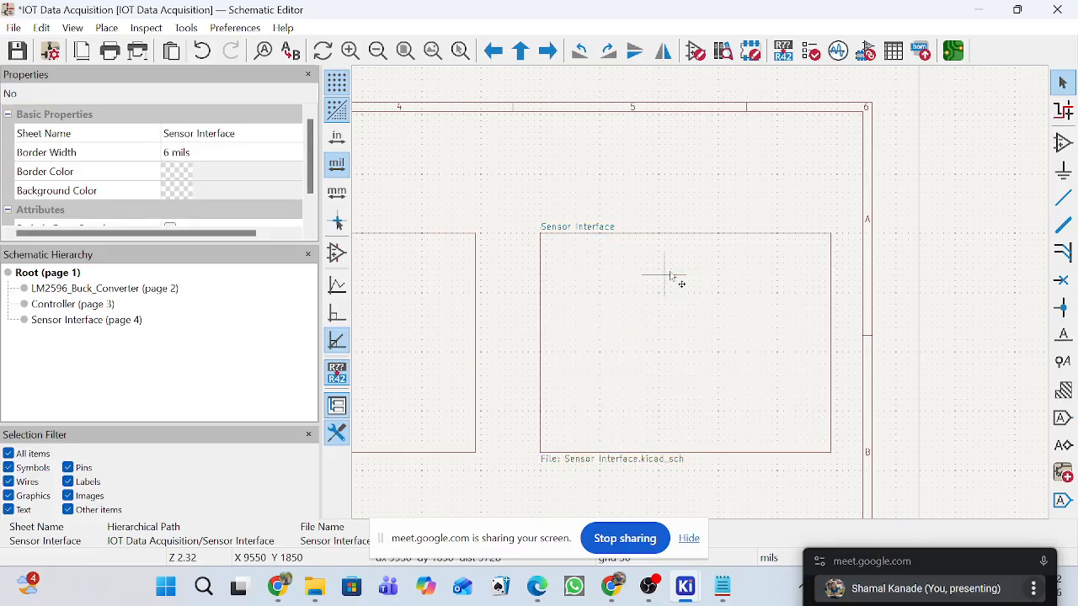
pyautogui.click(1064, 143)
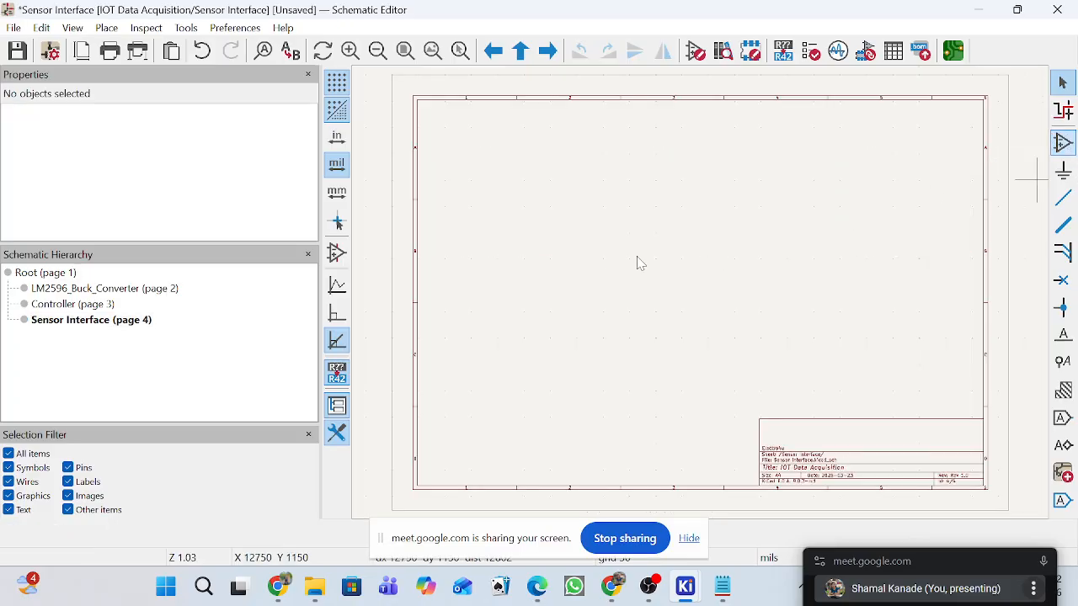
pyautogui.click(686, 249)
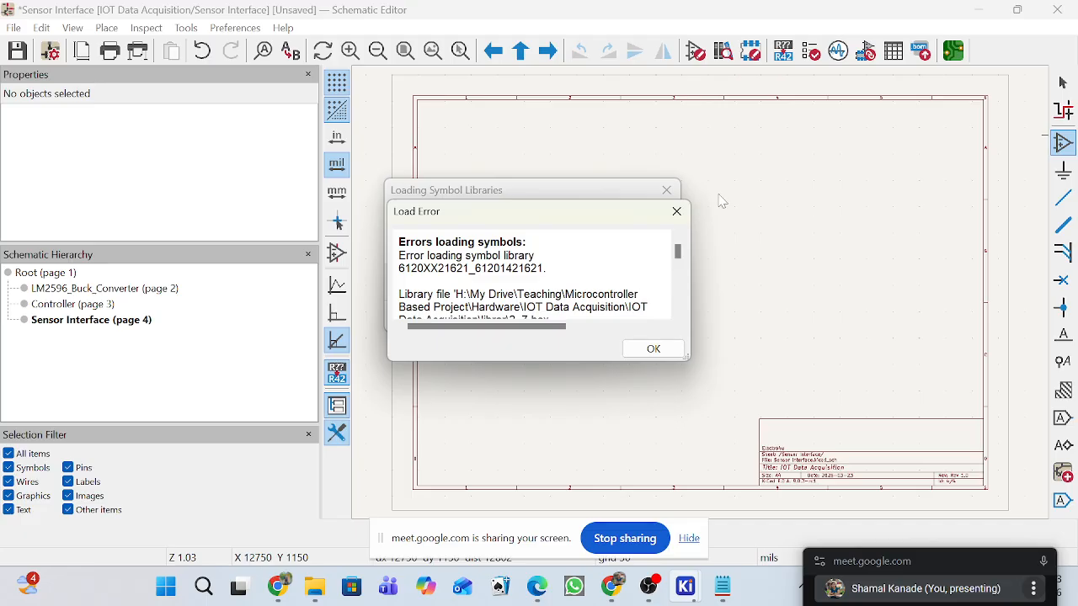
pyautogui.click(674, 213)
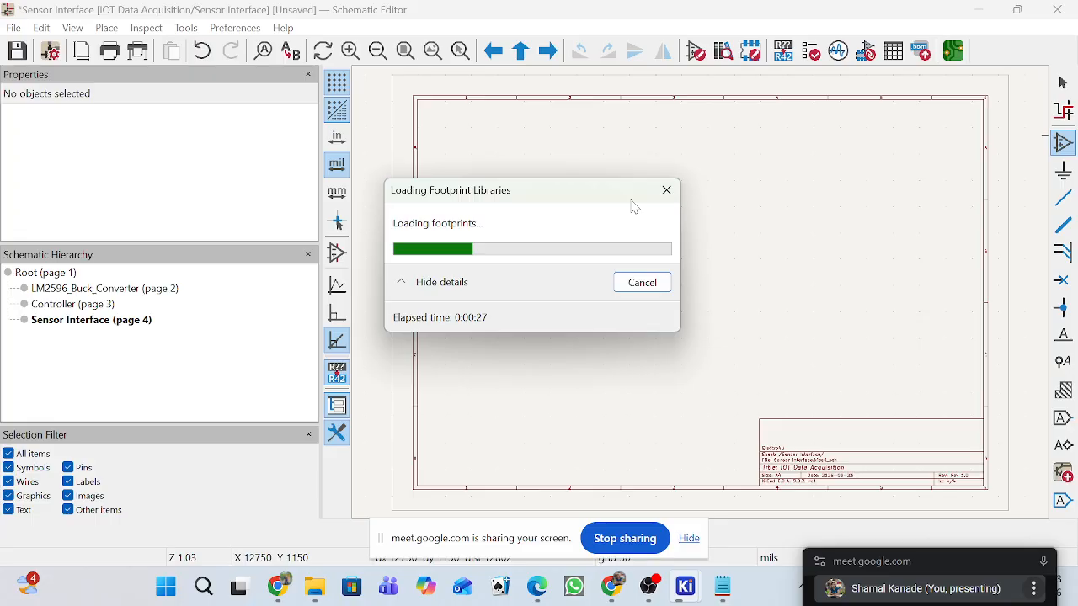
# Cancel the footprint library loading and move the floating Meet window clear of the drawing area.
pyautogui.click(672, 197)
pyautogui.click(1061, 150)
pyautogui.moveTo(531, 193); pyautogui.dragTo(533, 275)
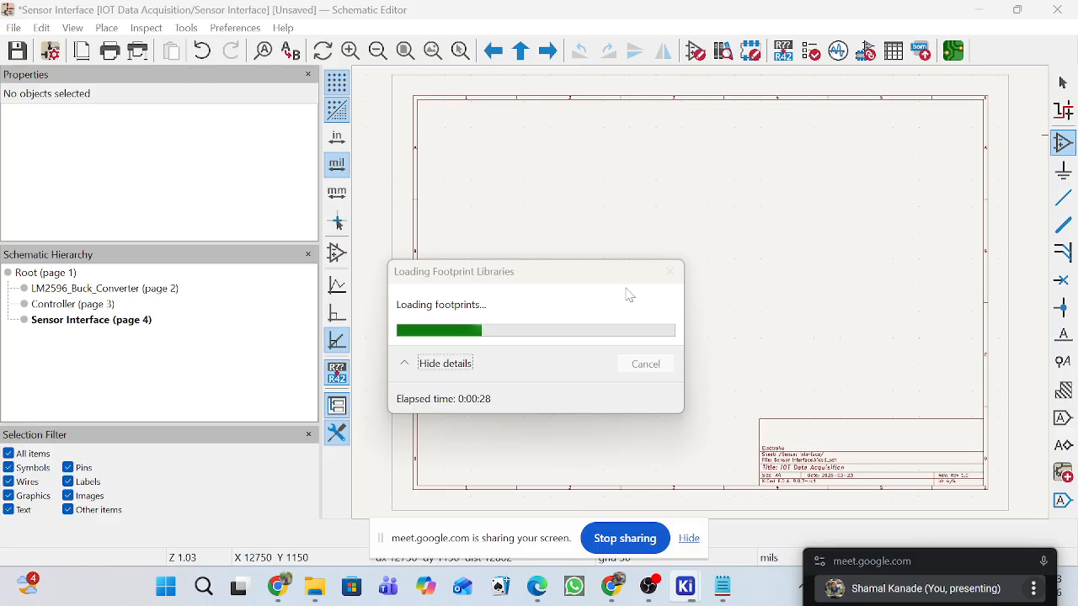
pyautogui.moveTo(685, 587)
pyautogui.click(767, 490)
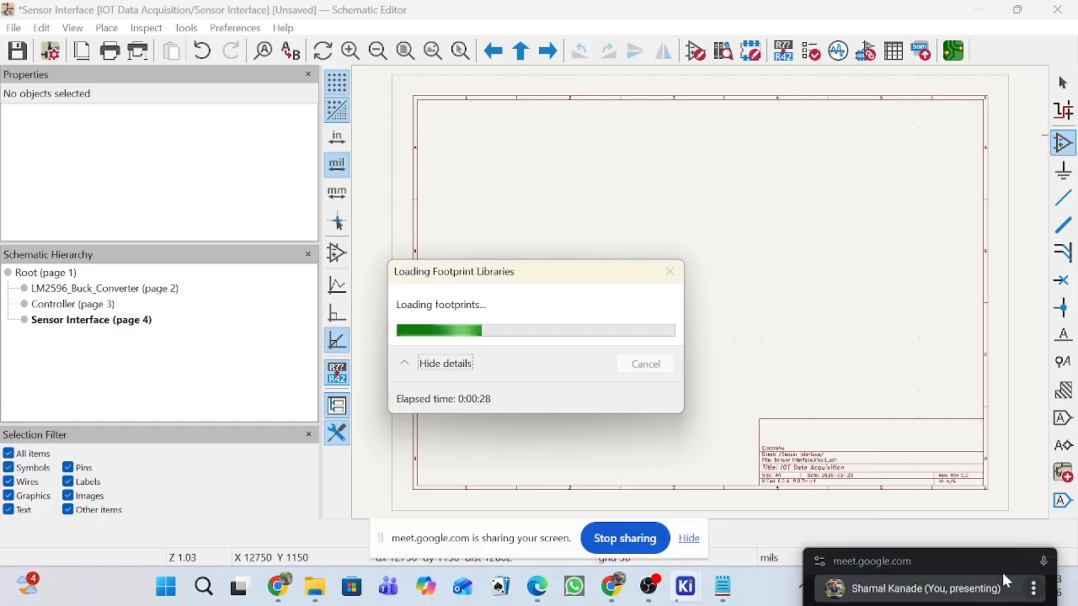
pyautogui.moveTo(983, 557); pyautogui.dragTo(1044, 266)
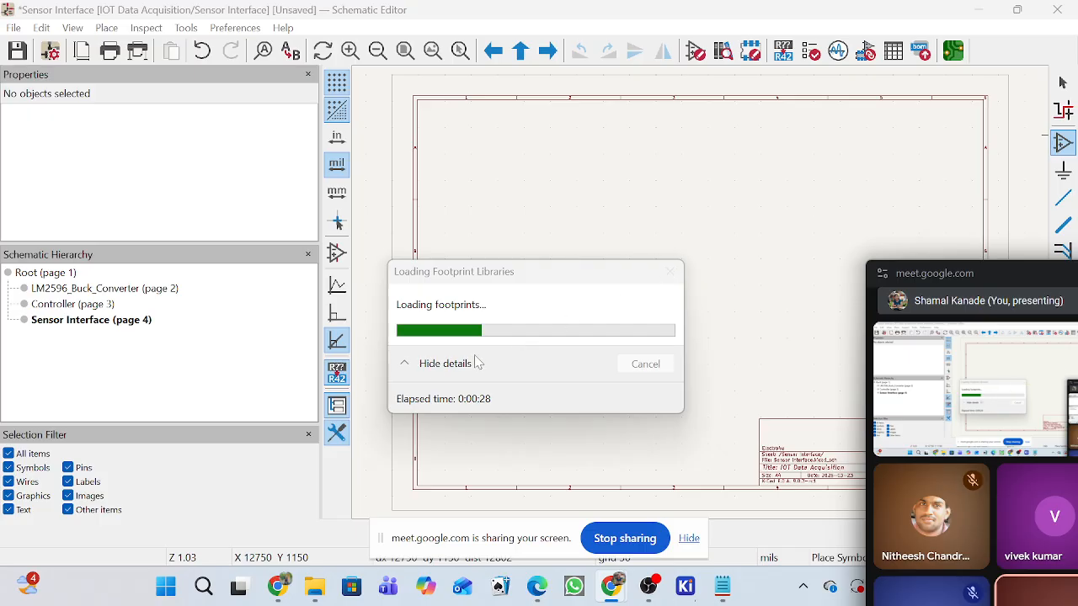
pyautogui.click(405, 364)
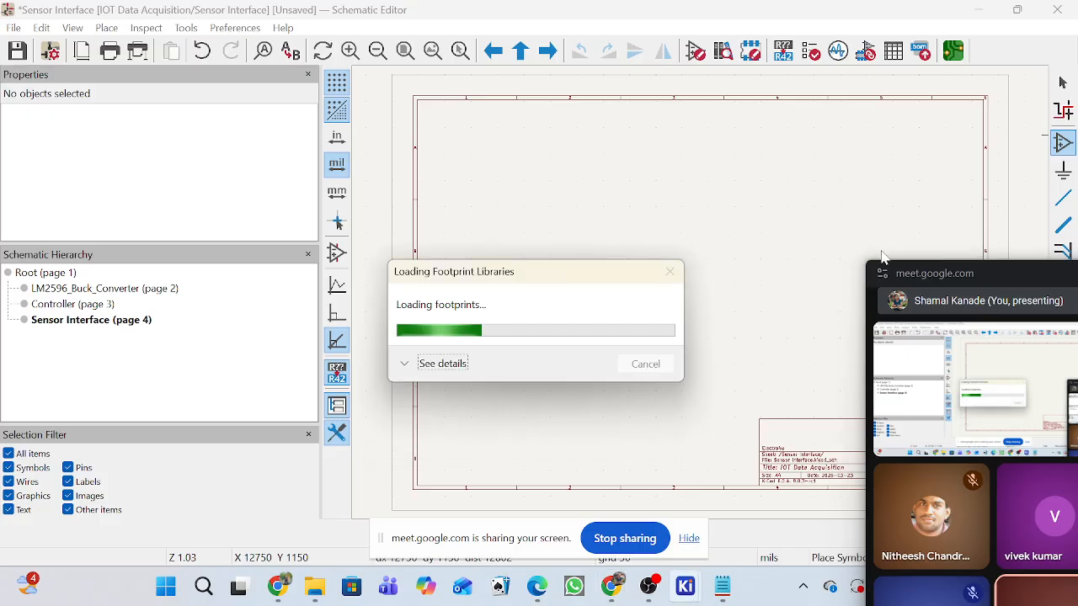
pyautogui.click(968, 194)
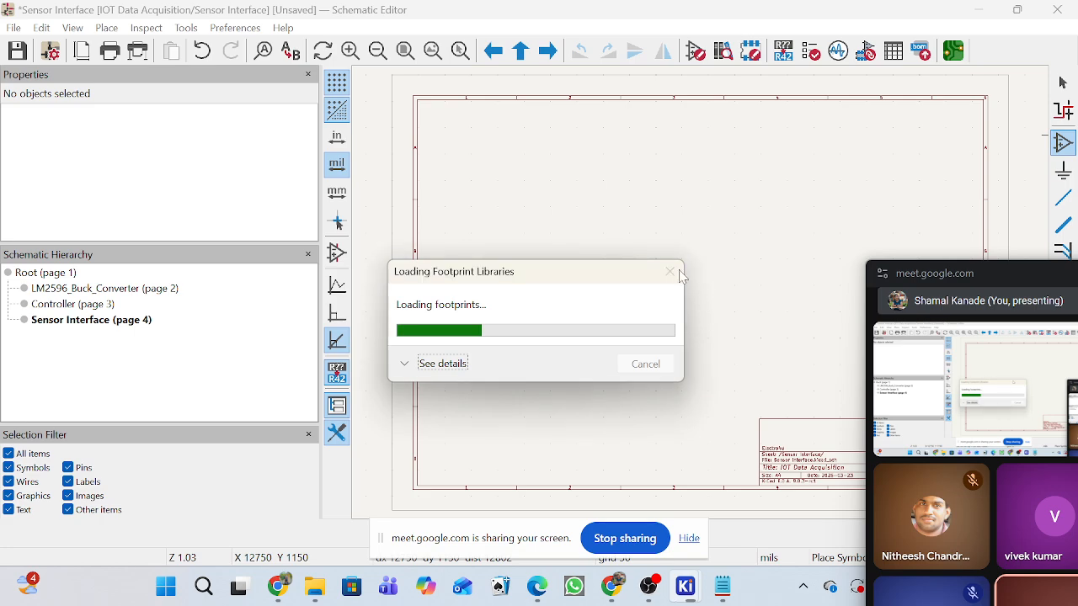
pyautogui.moveTo(1014, 277); pyautogui.dragTo(1010, 527)
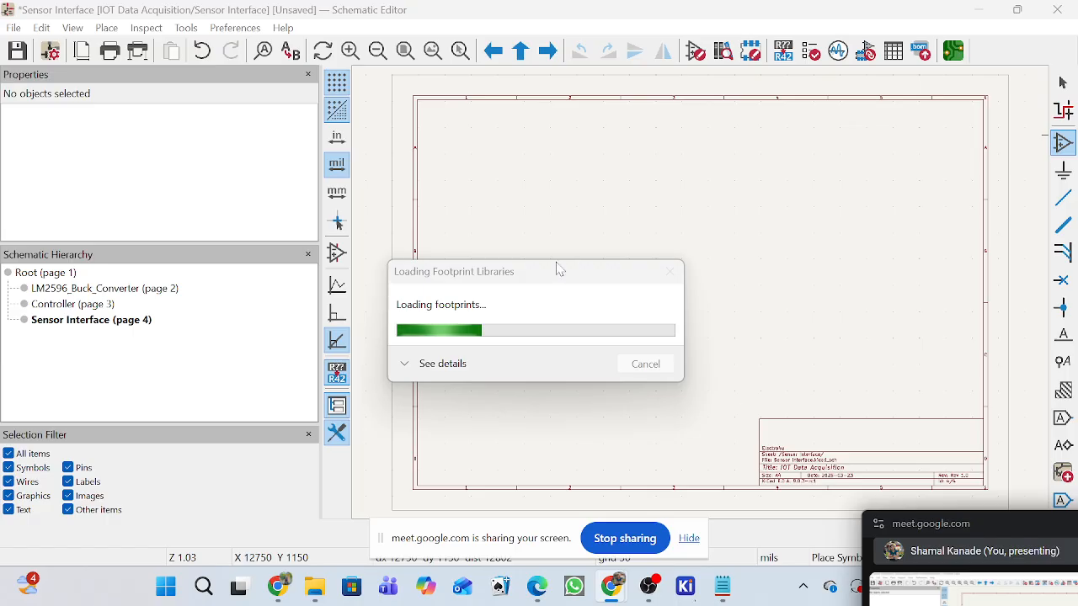
pyautogui.click(677, 279)
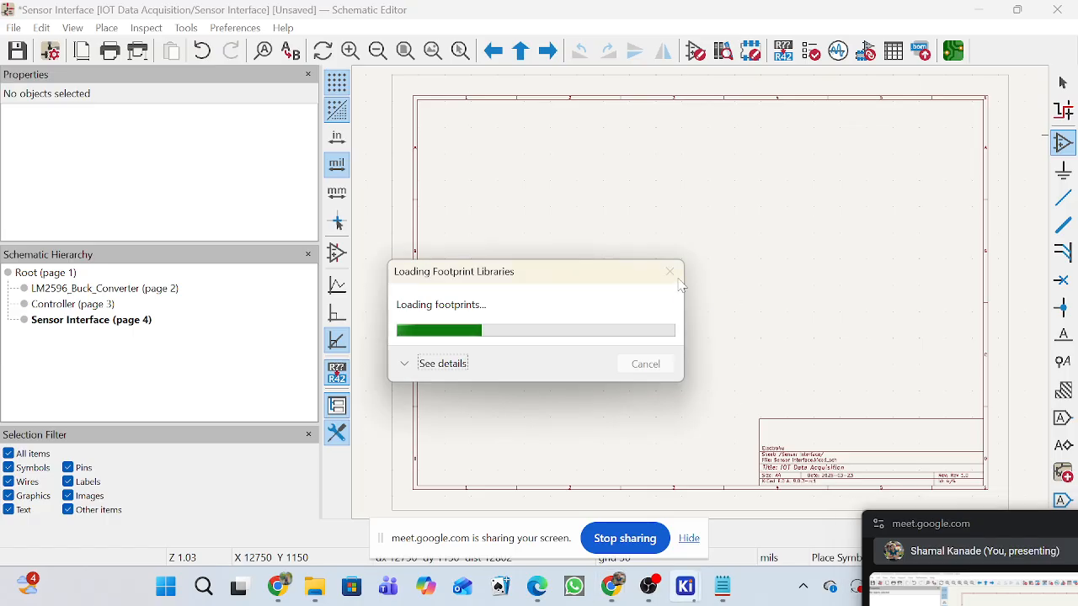
pyautogui.click(429, 372)
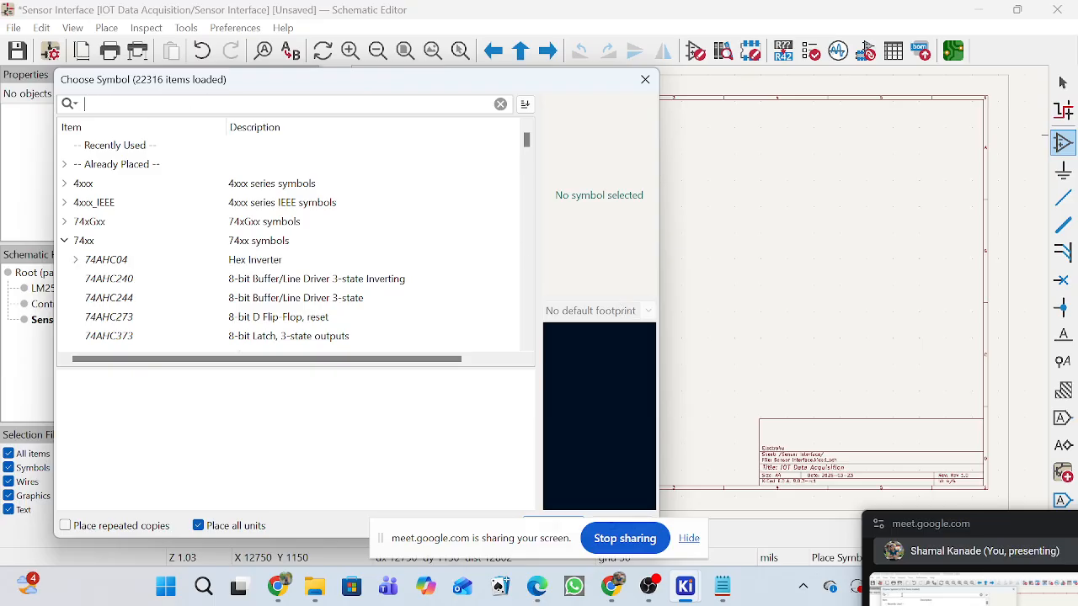
# Find the DHT11 in the Sensor library, place it at X 3000, Y 1700 mils, and leave symbol placement.
pyautogui.write('HT')
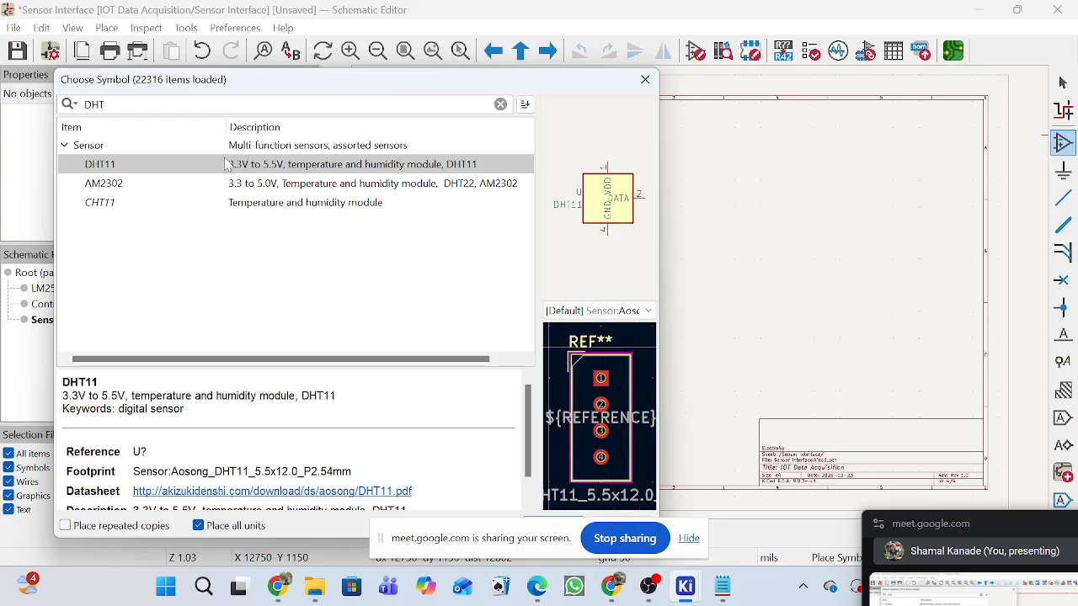
pyautogui.doubleClick(271, 167)
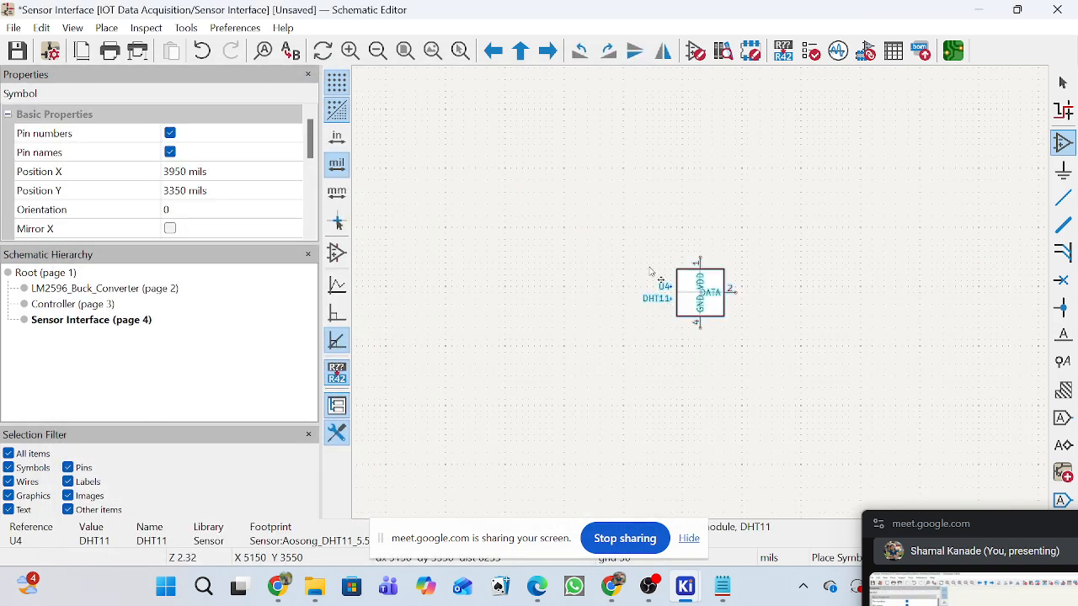
pyautogui.scroll(2, 567, 286)
pyautogui.scroll(4, 709, 303)
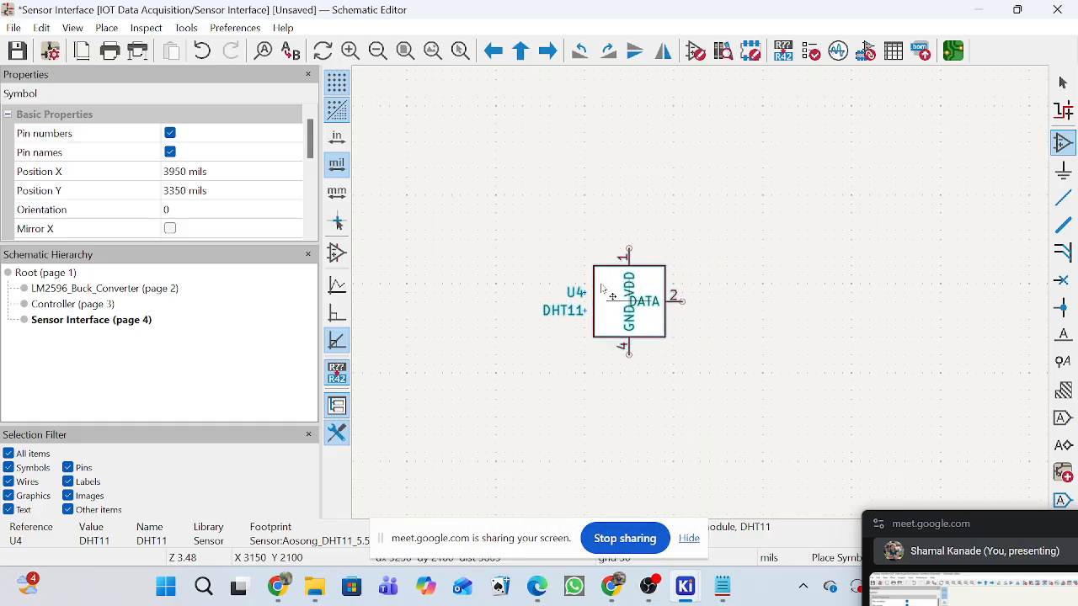
pyautogui.click(602, 251)
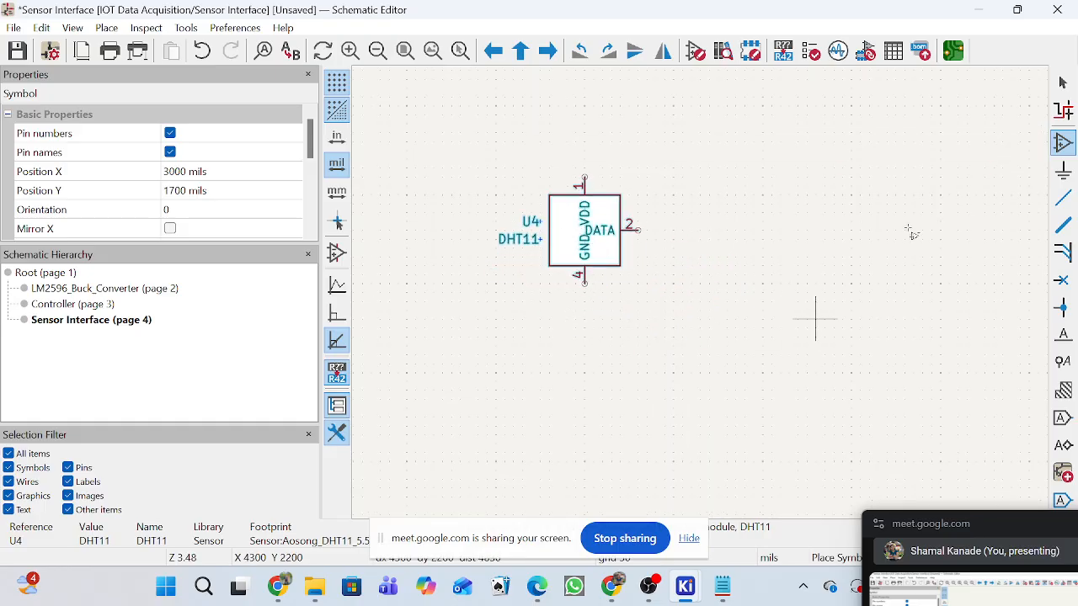
pyautogui.click(1062, 82)
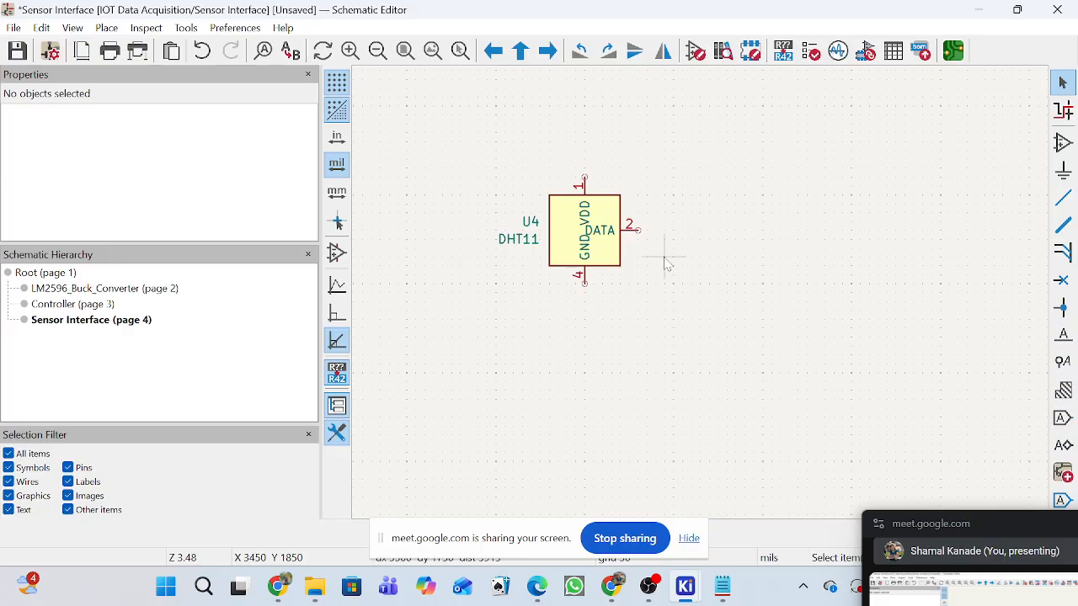
# Move the DHT11 symbol further into the sheet, to X 3650, Y 3450 mils.
pyautogui.scroll(-10, 729, 293)
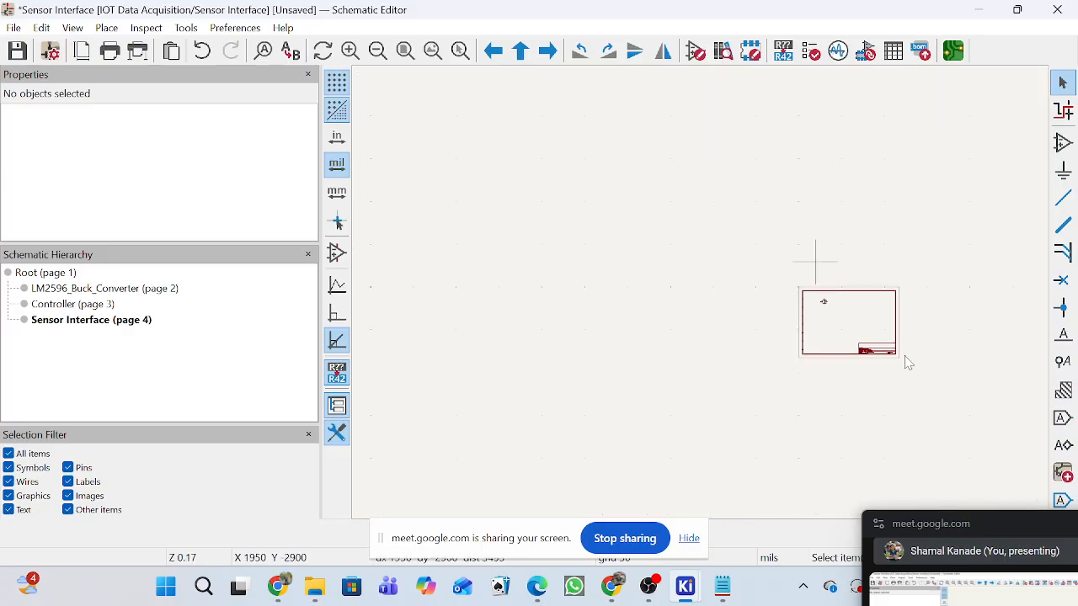
pyautogui.scroll(8, 693, 284)
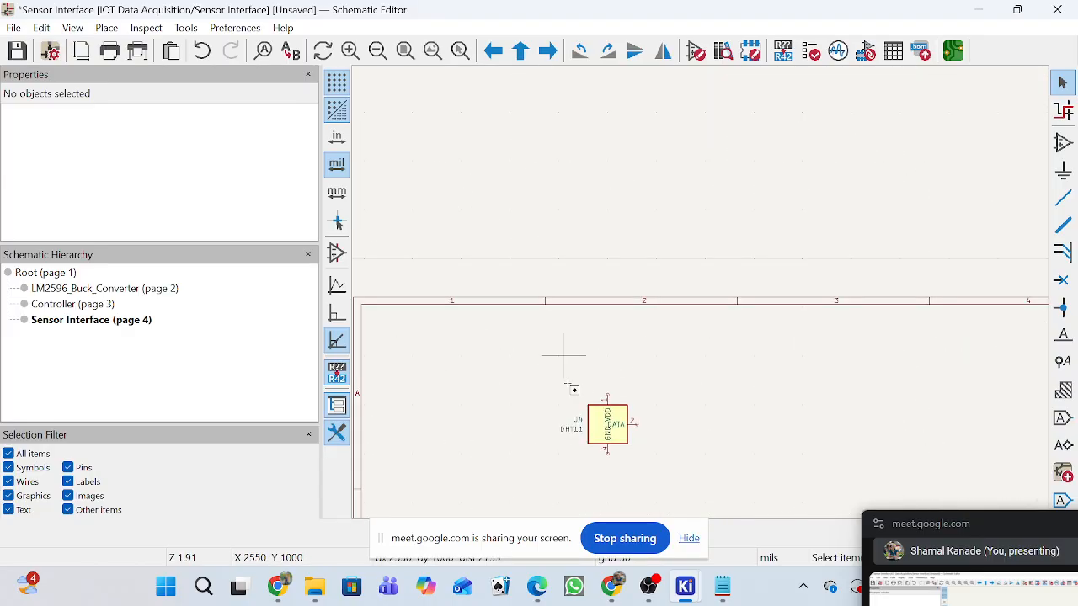
pyautogui.click(607, 426)
pyautogui.scroll(-5, 743, 474)
pyautogui.scroll(3, 701, 301)
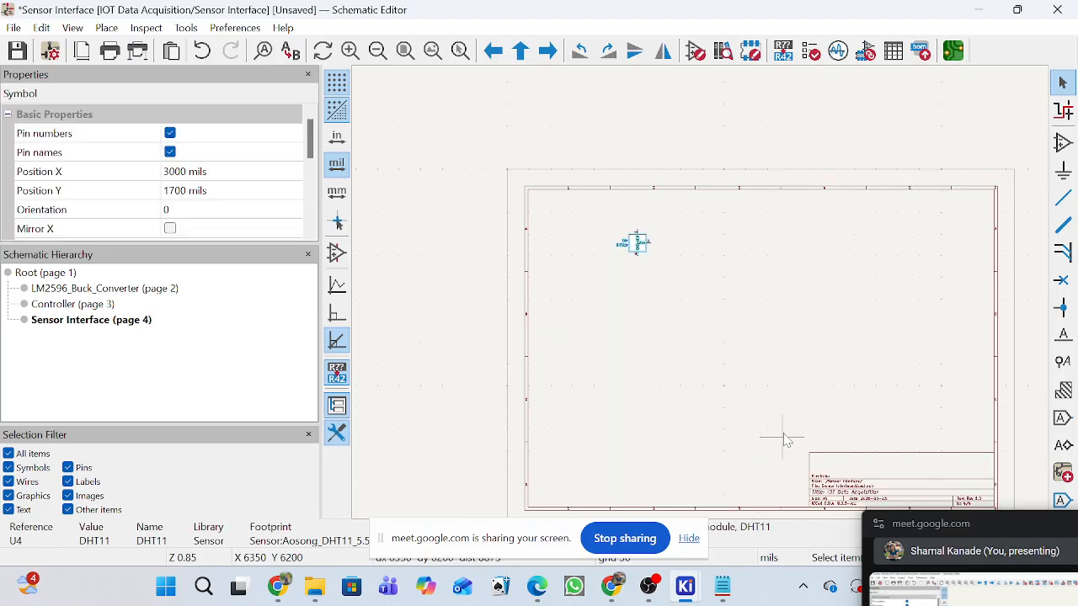
pyautogui.scroll(-3, 691, 240)
pyautogui.scroll(2, 594, 177)
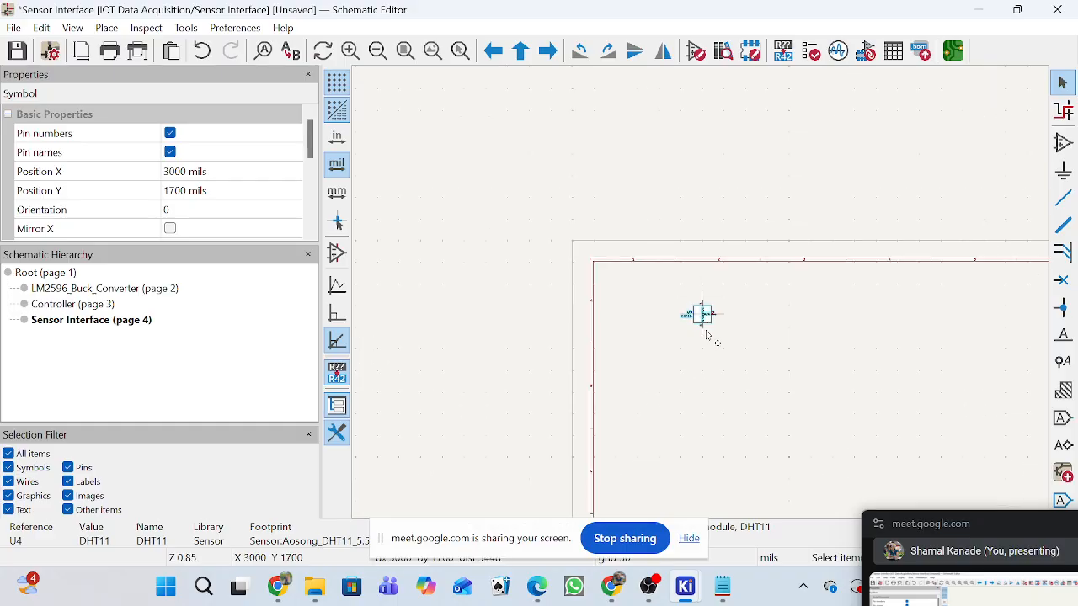
pyautogui.moveTo(872, 309); pyautogui.dragTo(774, 284)
pyautogui.moveTo(661, 294); pyautogui.dragTo(881, 395)
pyautogui.scroll(-2, 747, 357)
pyautogui.moveTo(687, 274); pyautogui.dragTo(700, 308)
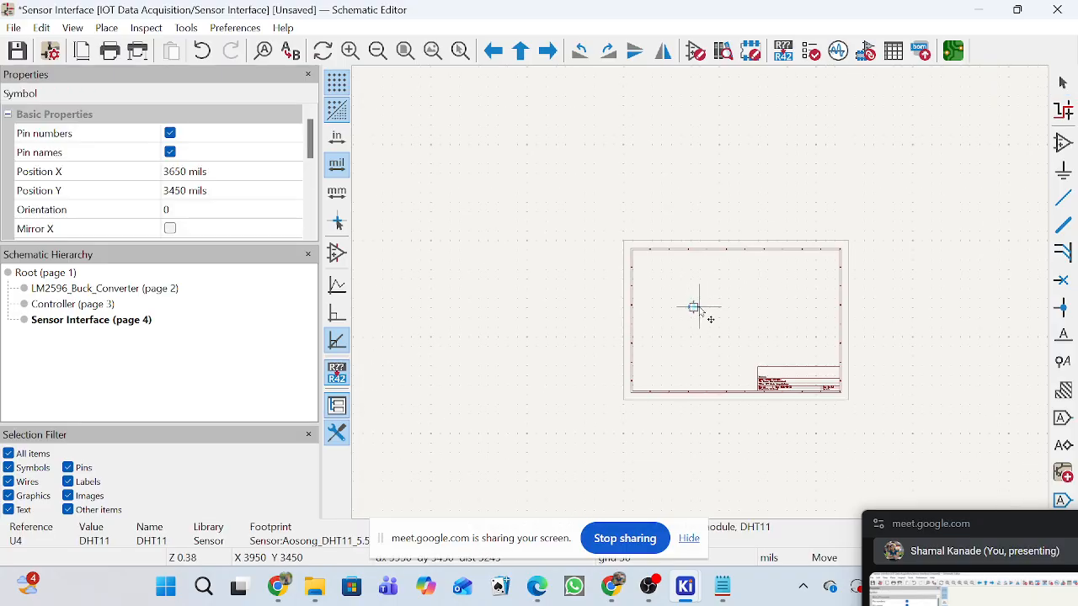
pyautogui.click(405, 51)
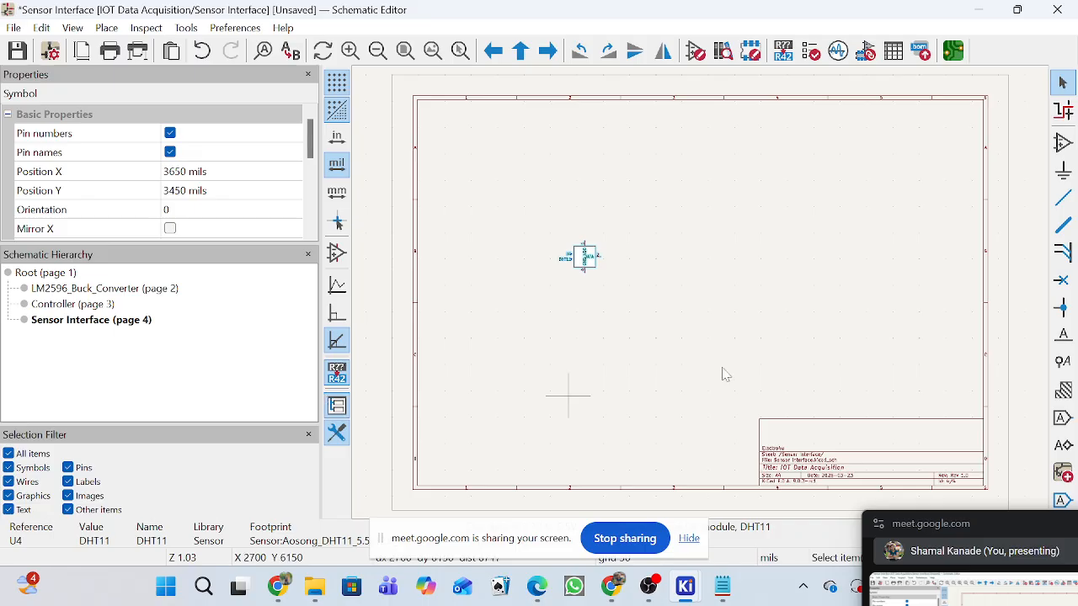
pyautogui.scroll(2, 604, 254)
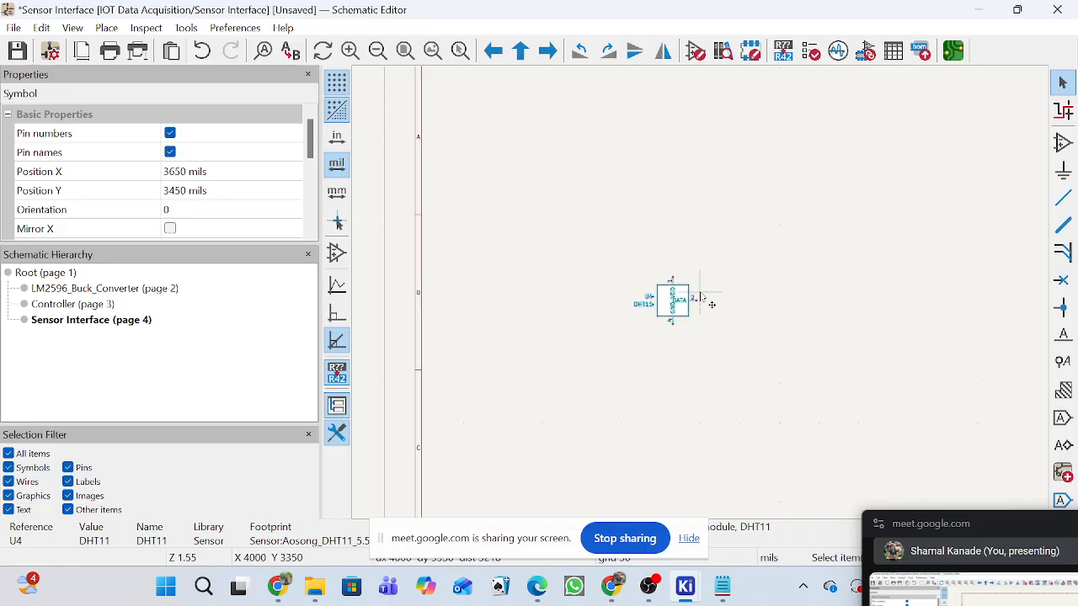
pyautogui.scroll(1, 696, 309)
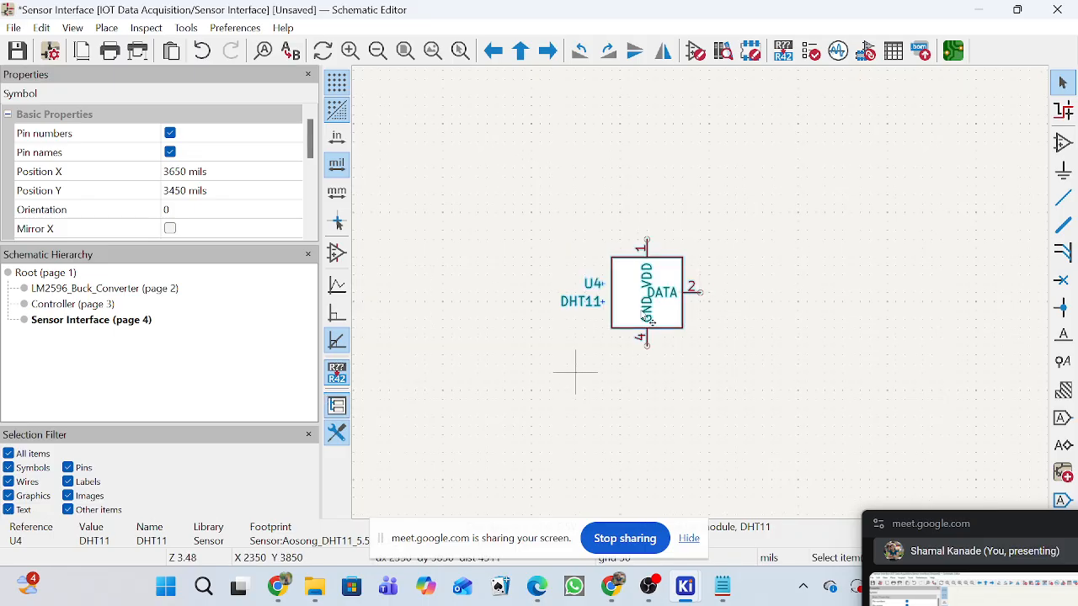
# Review the LM2596_Buck_Converter and Controller sheets and compare them with the DHT11's pins on the Sensor Interface sheet.
pyautogui.click(46, 291)
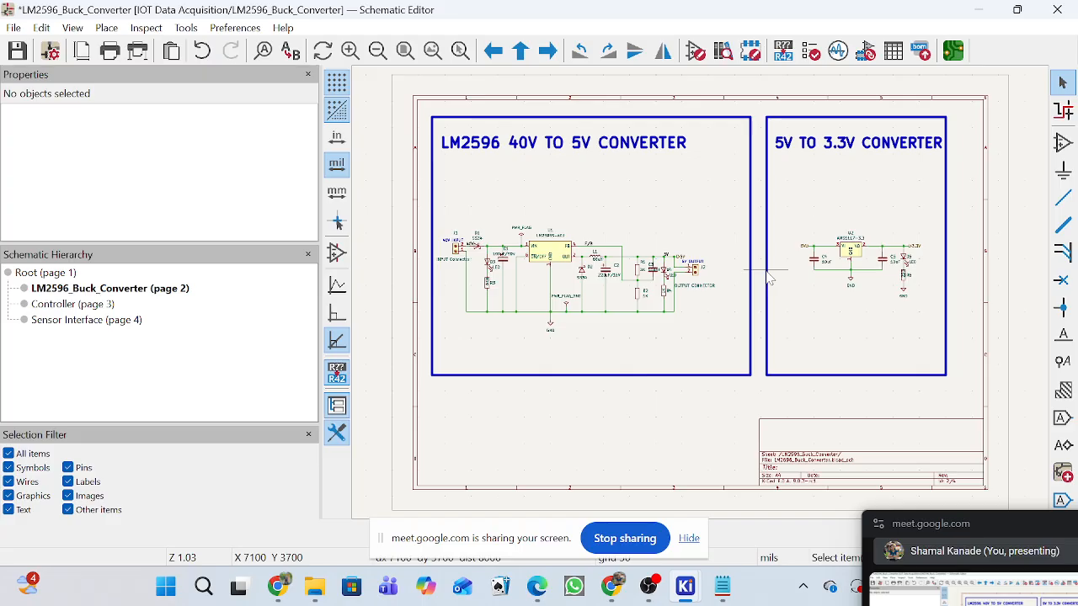
pyautogui.click(68, 304)
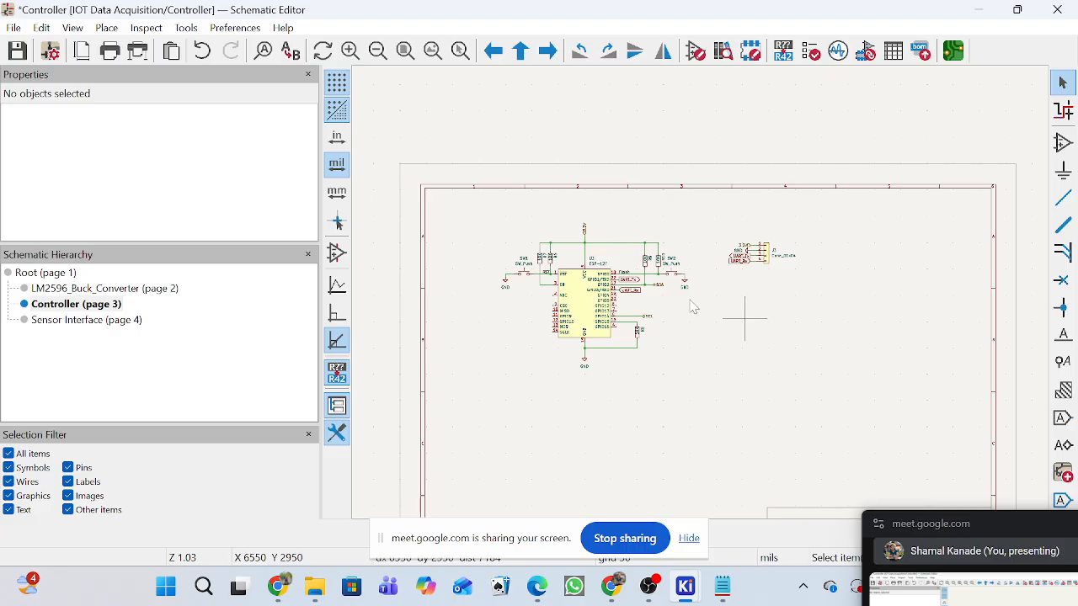
pyautogui.click(88, 322)
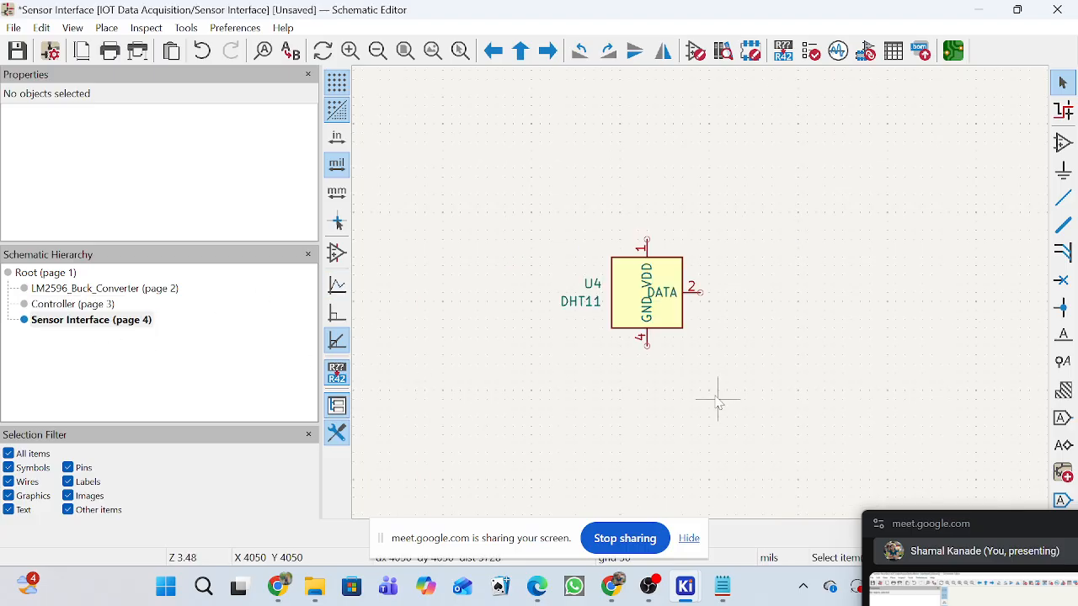
pyautogui.click(90, 305)
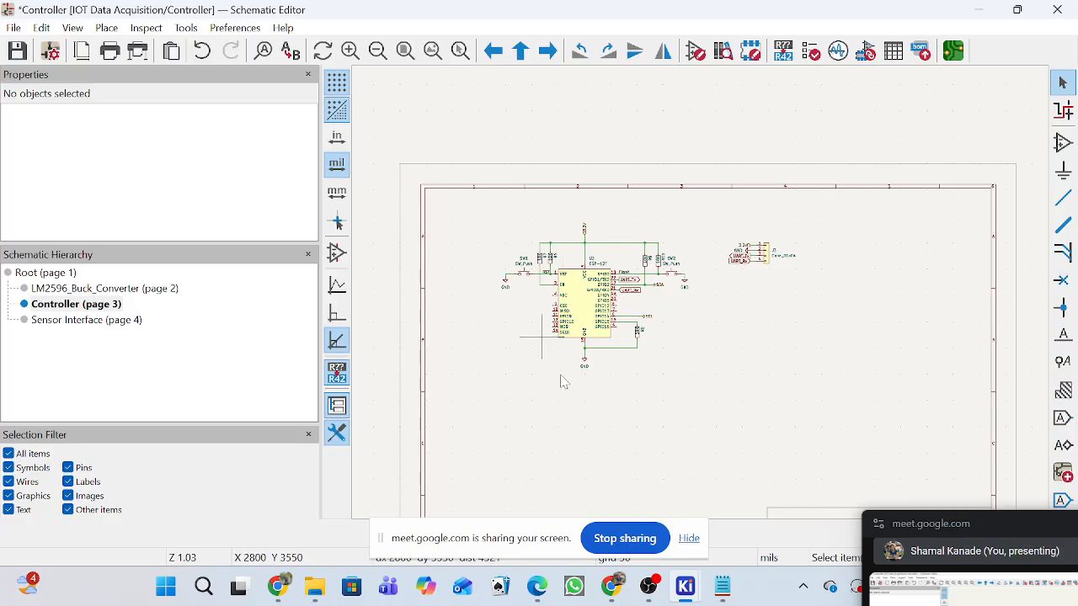
pyautogui.click(85, 328)
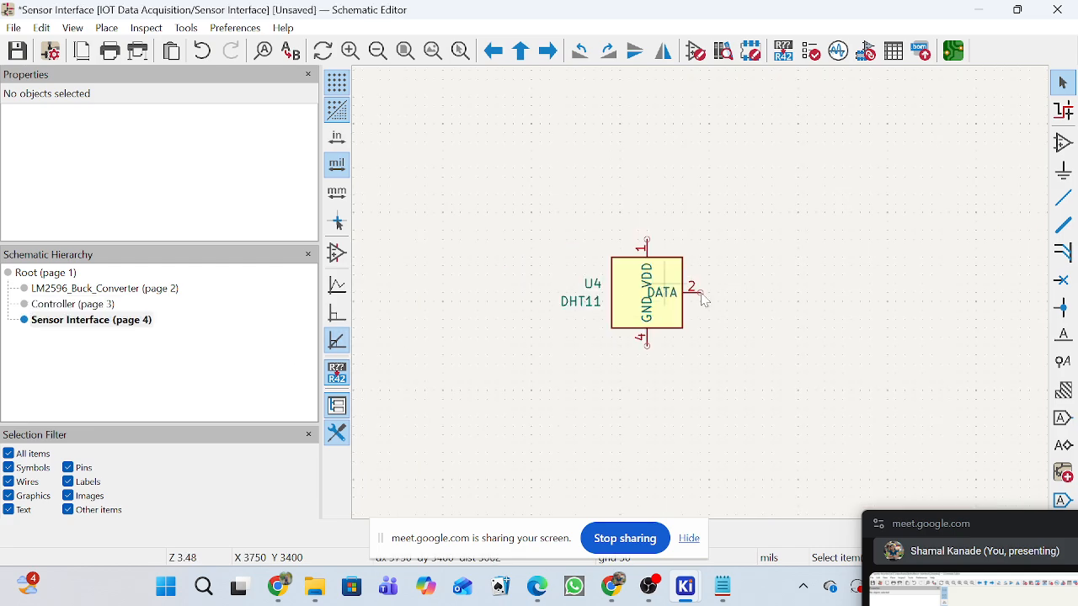
pyautogui.scroll(2, 703, 295)
pyautogui.scroll(1, 703, 298)
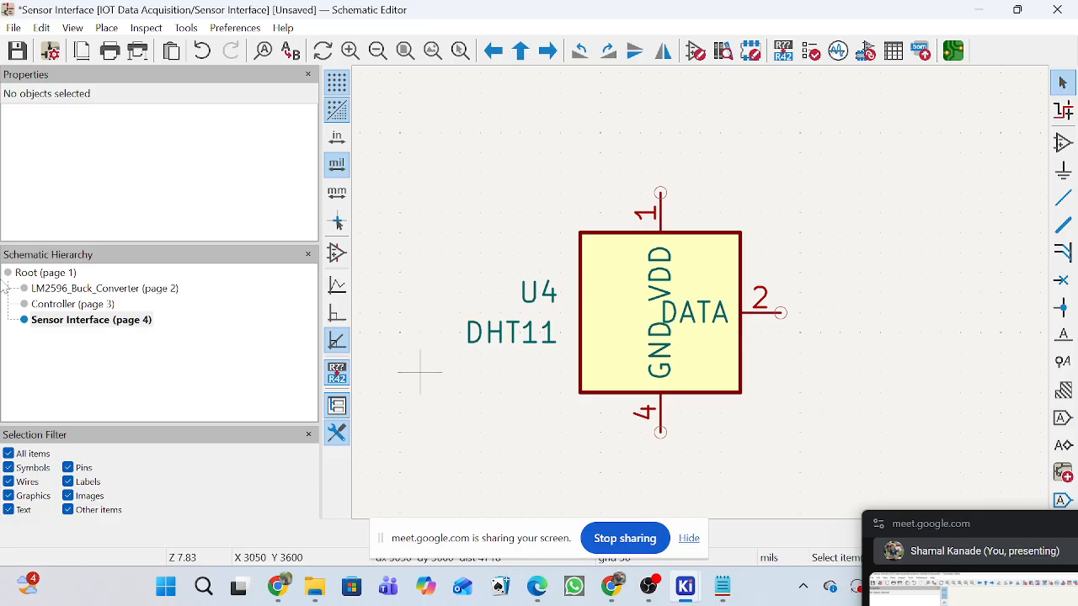
pyautogui.click(76, 306)
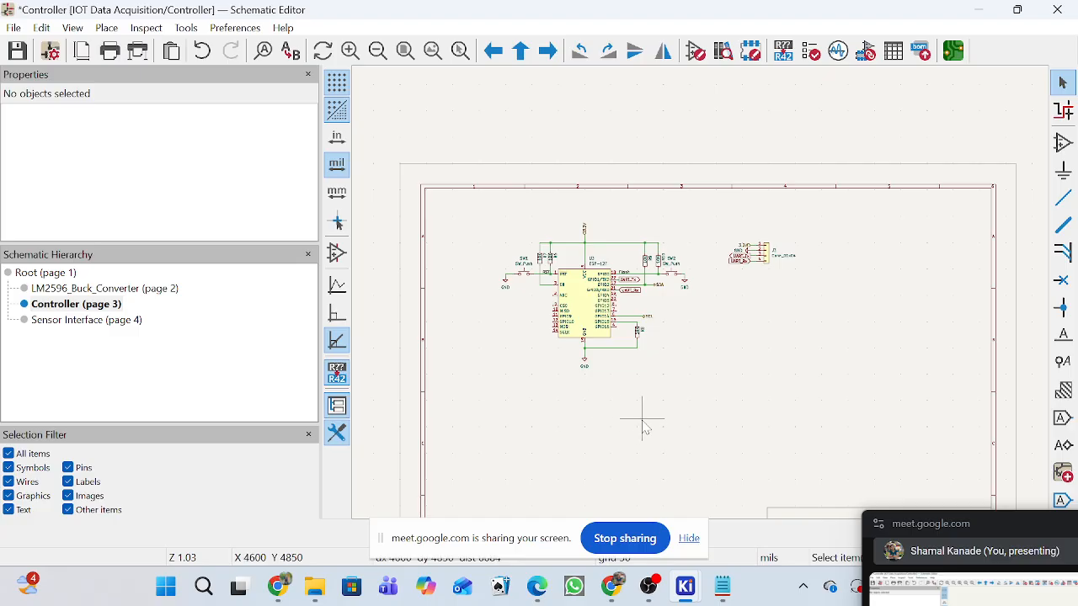
pyautogui.click(86, 320)
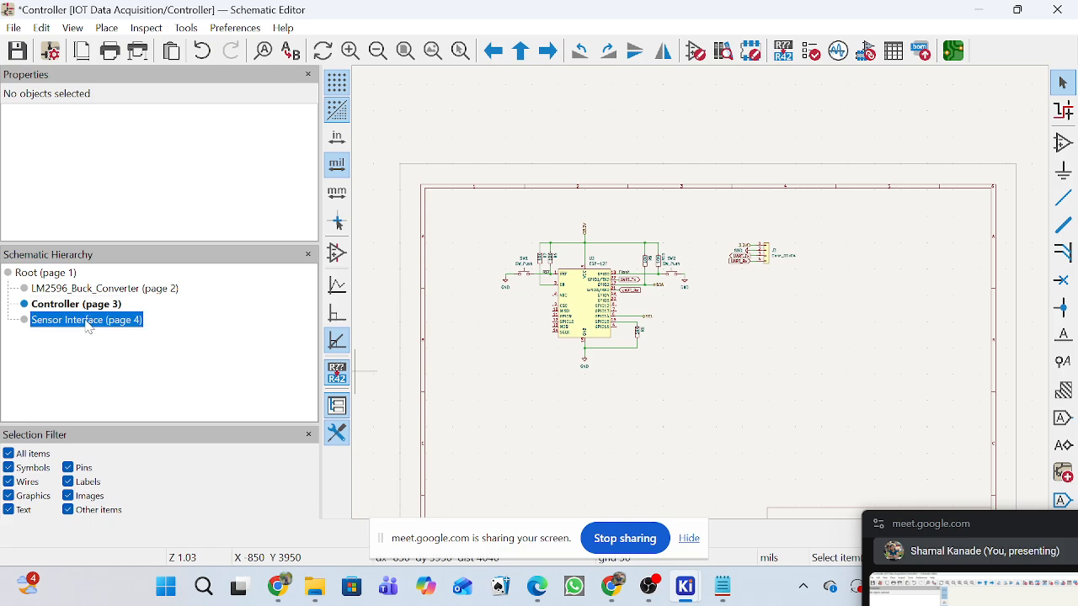
pyautogui.scroll(2, 831, 308)
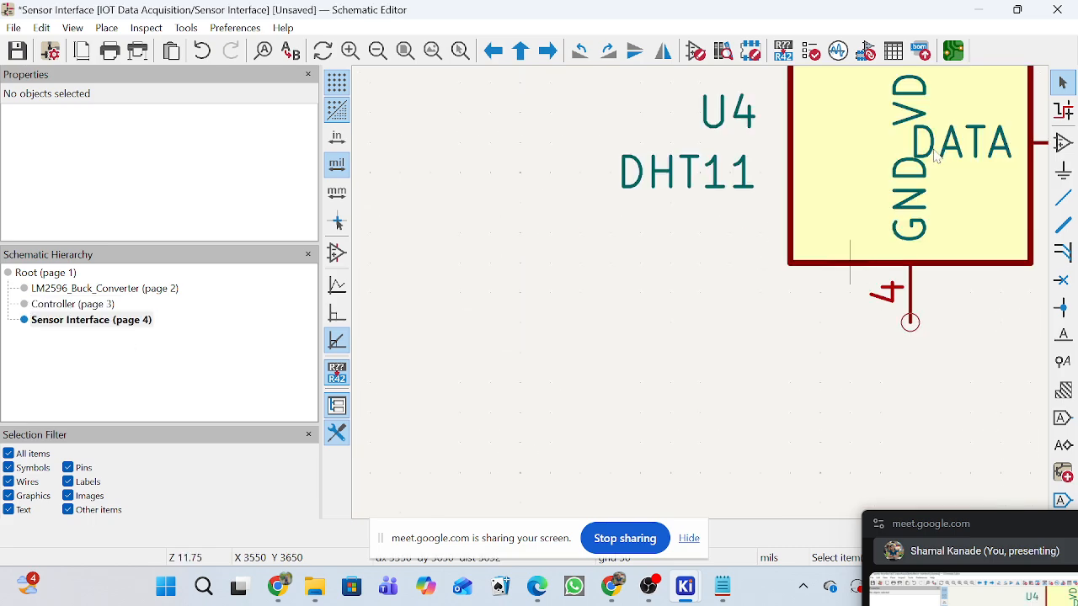
pyautogui.scroll(-3, 831, 308)
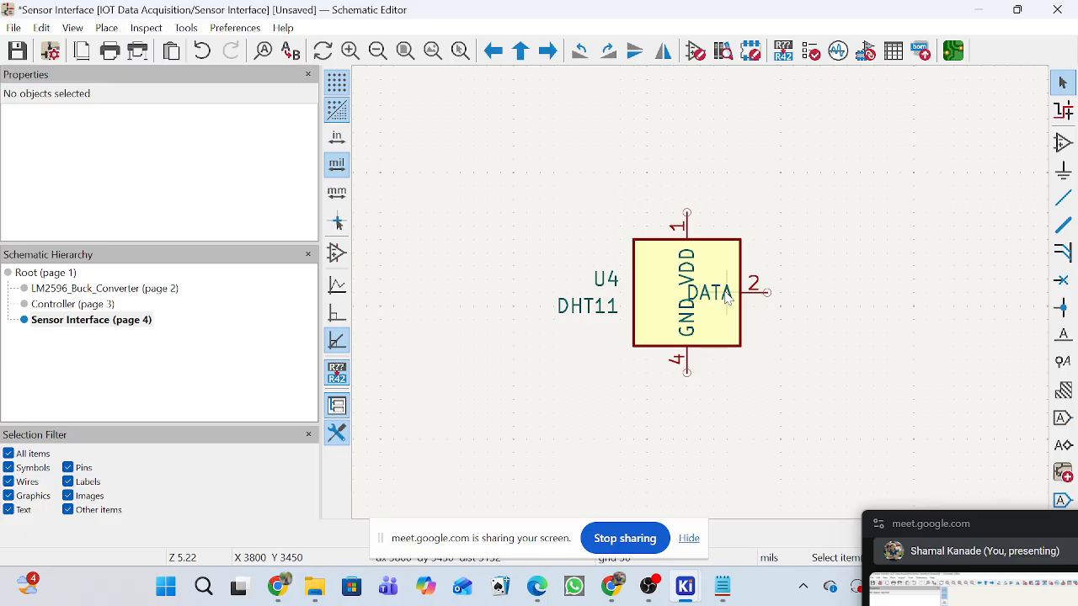
# Shift the DHT11 symbol slightly, to X 3700, Y 3500 mils.
pyautogui.click(729, 297)
pyautogui.click(724, 323)
pyautogui.press('m')
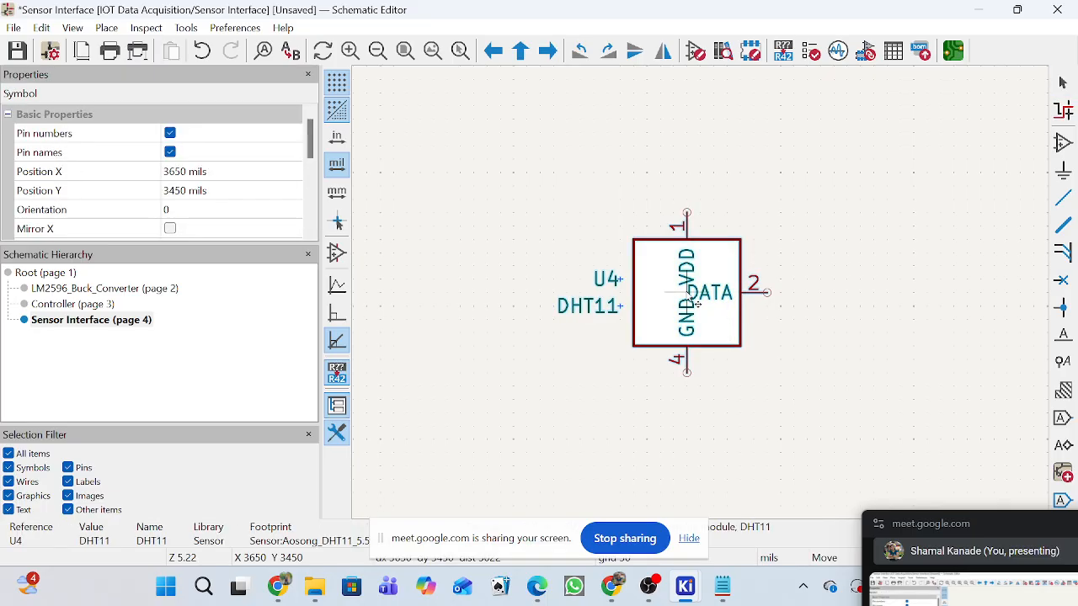
pyautogui.click(714, 320)
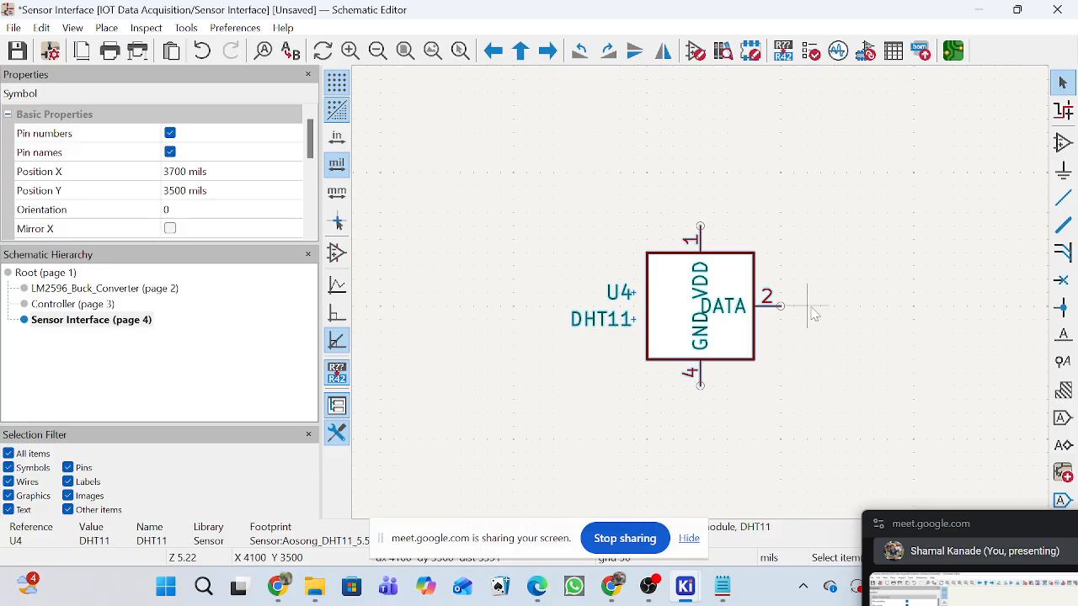
# Copy the 3.3V hierarchical label from the LM2596_Buck_Converter sheet and place it upright above the DHT11's VDD pin, at X 3700, Y 3100 mils.
pyautogui.click(75, 289)
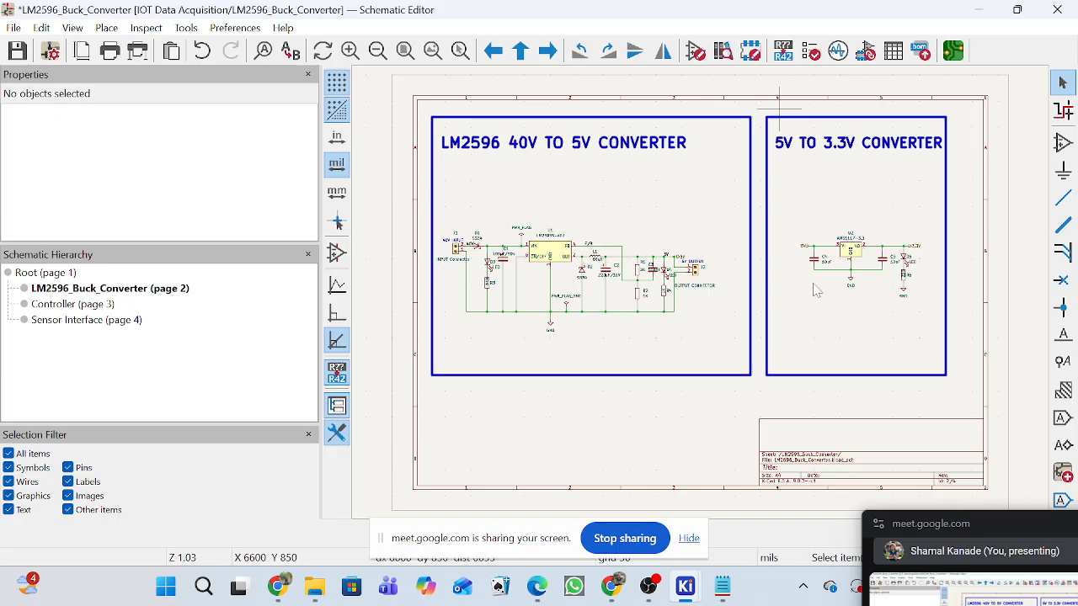
pyautogui.scroll(6, 912, 247)
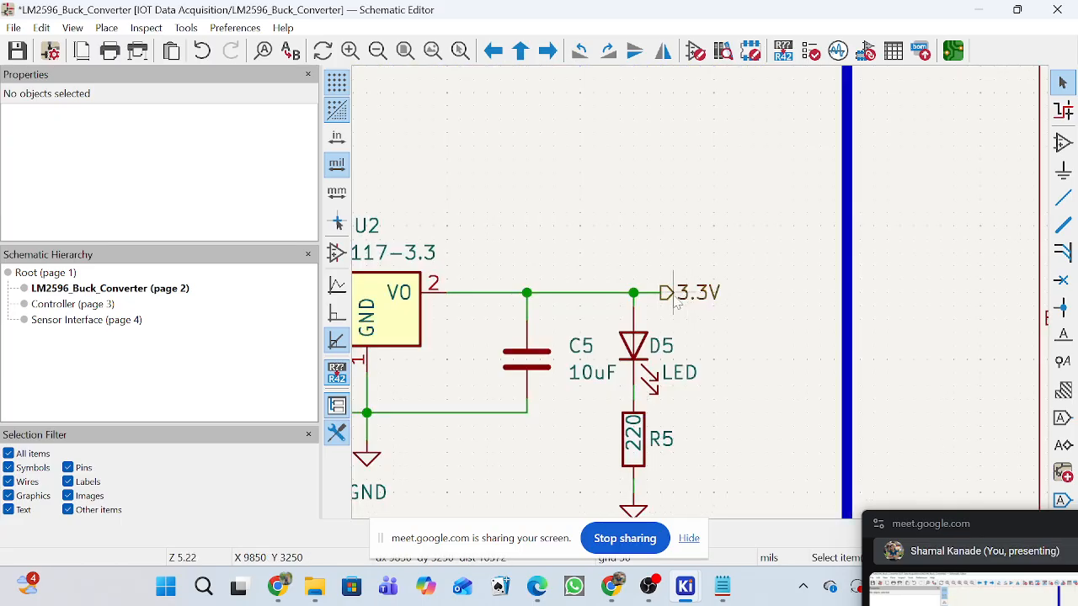
pyautogui.click(679, 306)
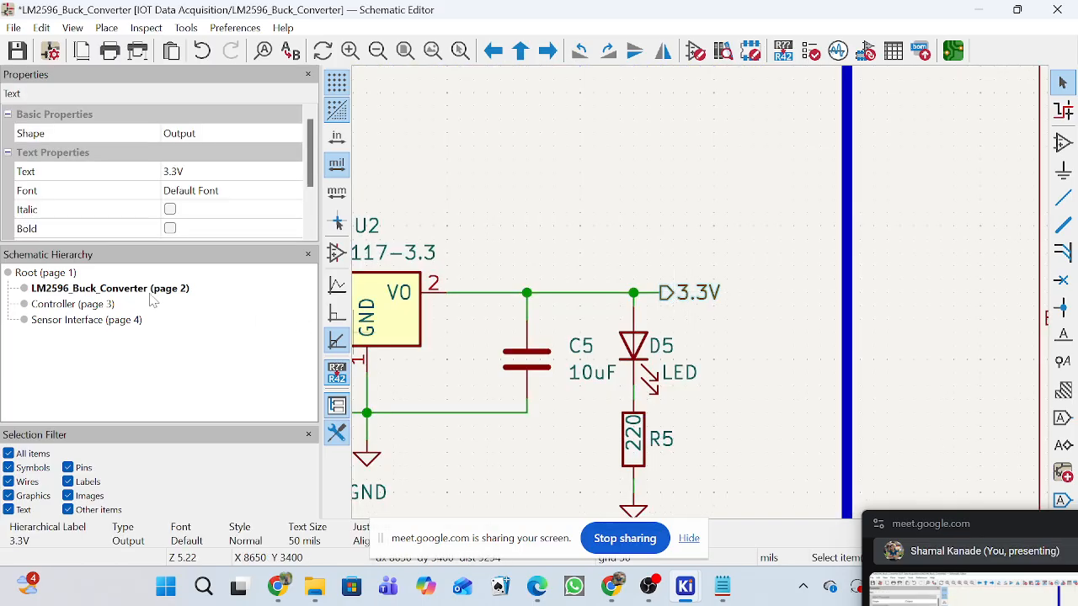
pyautogui.click(111, 320)
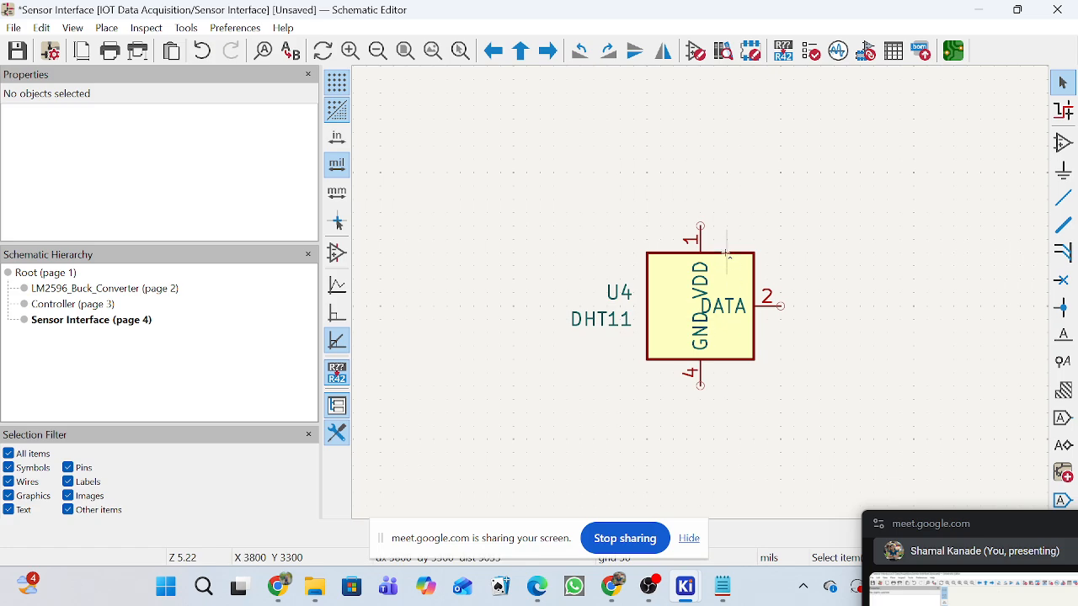
pyautogui.hotkey('ctrl', 'v')
pyautogui.scroll(3, 699, 229)
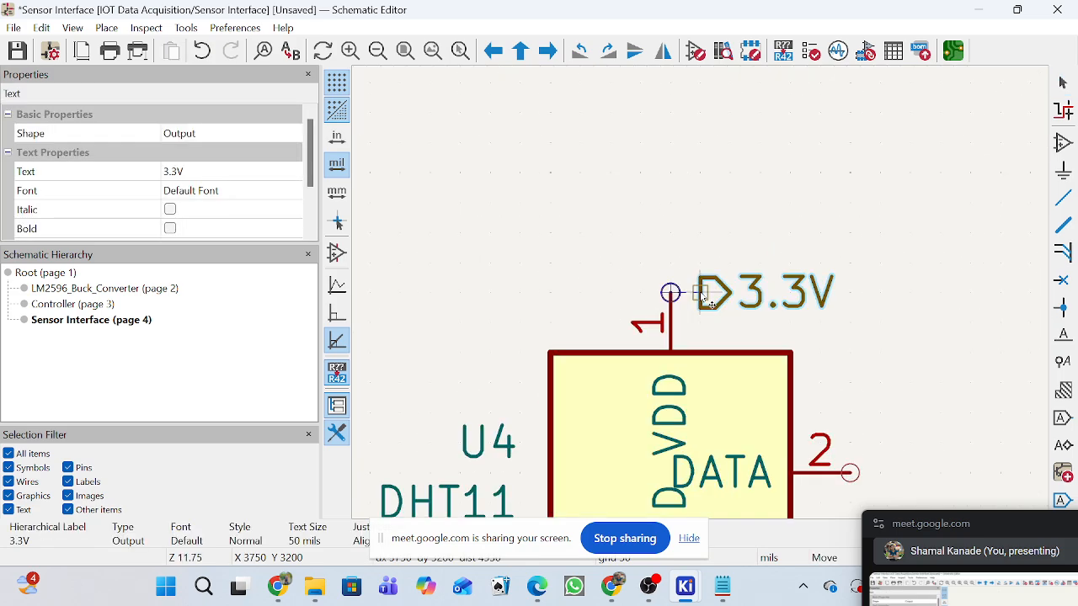
pyautogui.press('r')
pyautogui.click(670, 234)
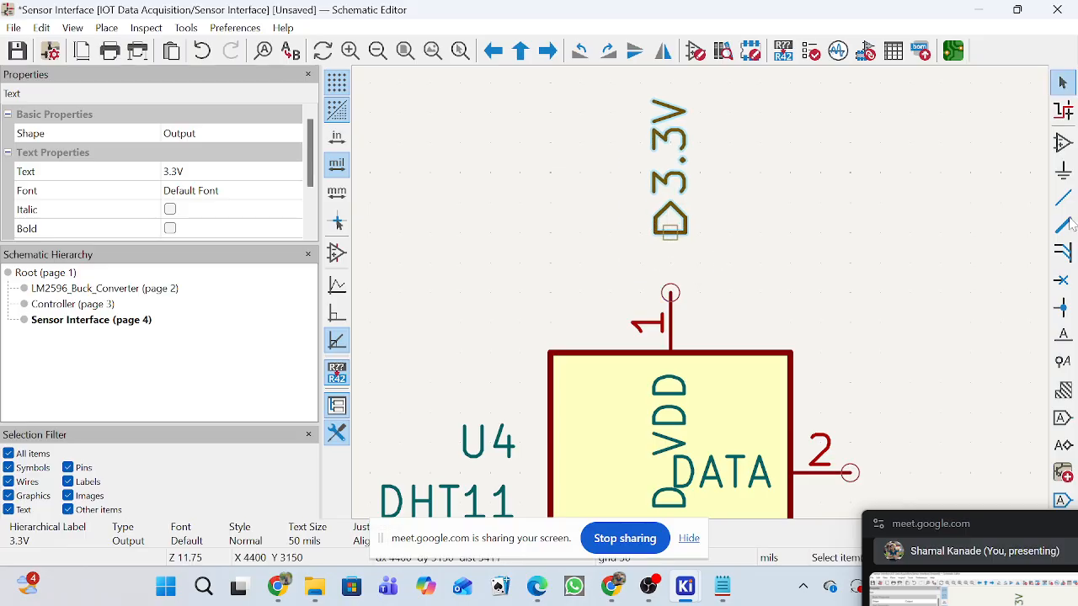
# Wire the 3.3V label to pin 1 (VDD) of the DHT11 and leave wire drawing.
pyautogui.click(1063, 197)
pyautogui.click(670, 234)
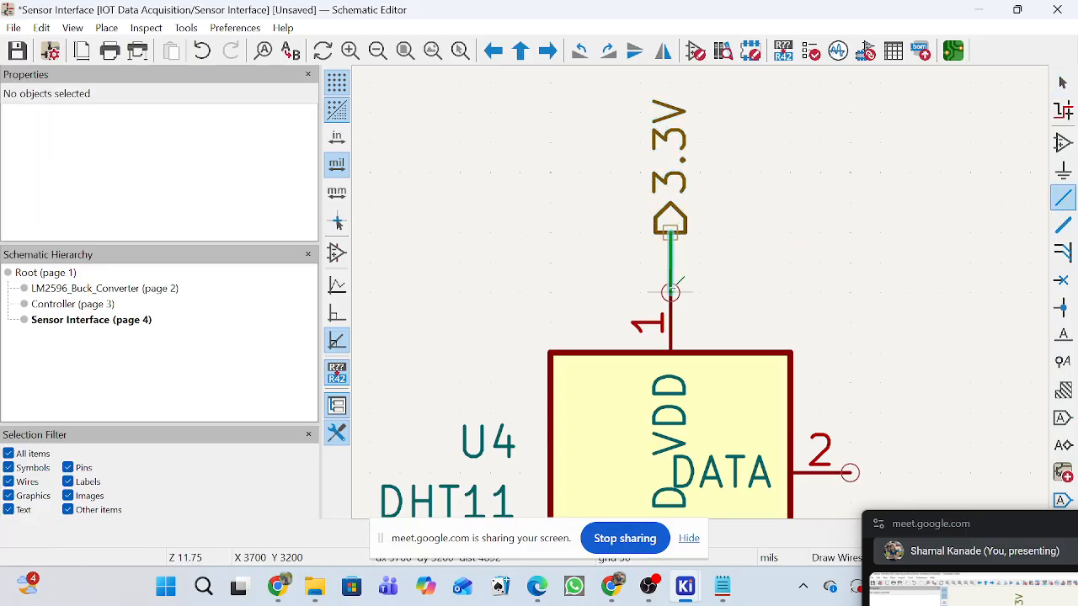
pyautogui.click(1062, 82)
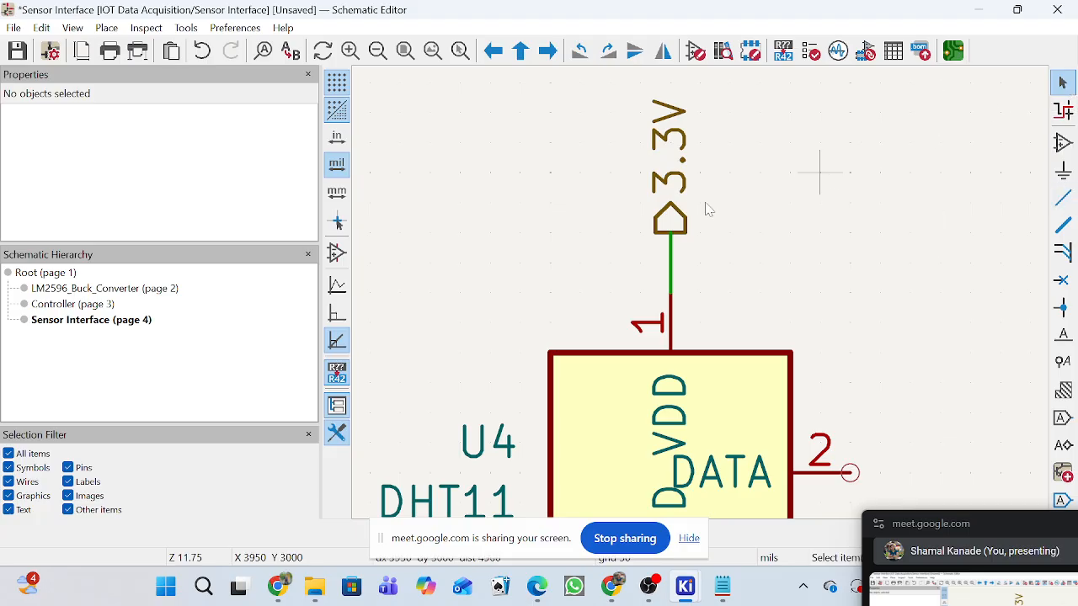
# Change the shape of the Sensor Interface sheet's 3.3V hierarchical label to Input.
pyautogui.click(673, 230)
pyautogui.doubleClick(673, 230)
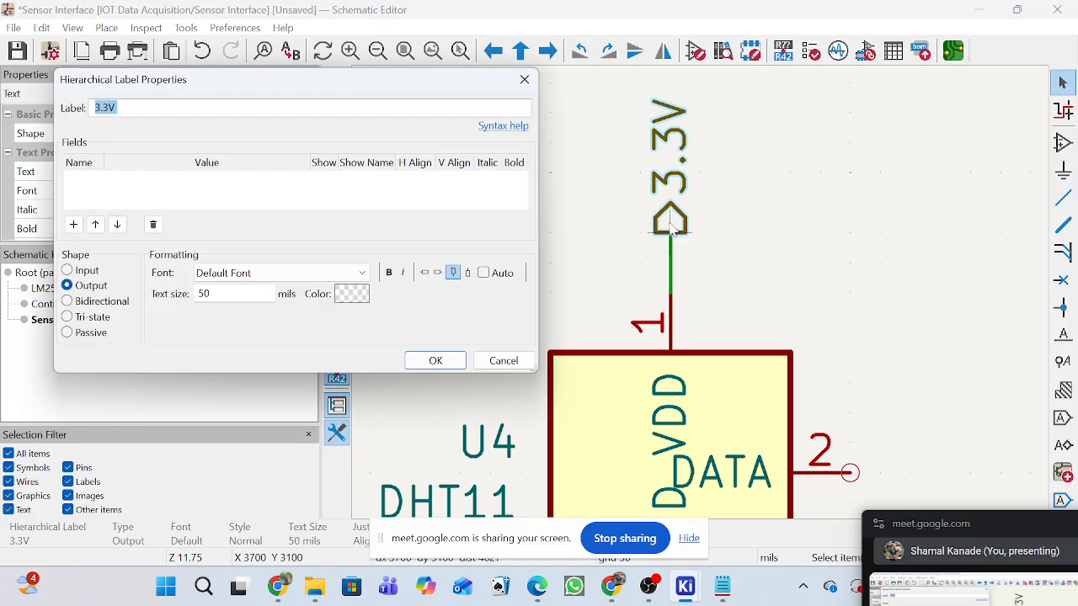
pyautogui.click(67, 270)
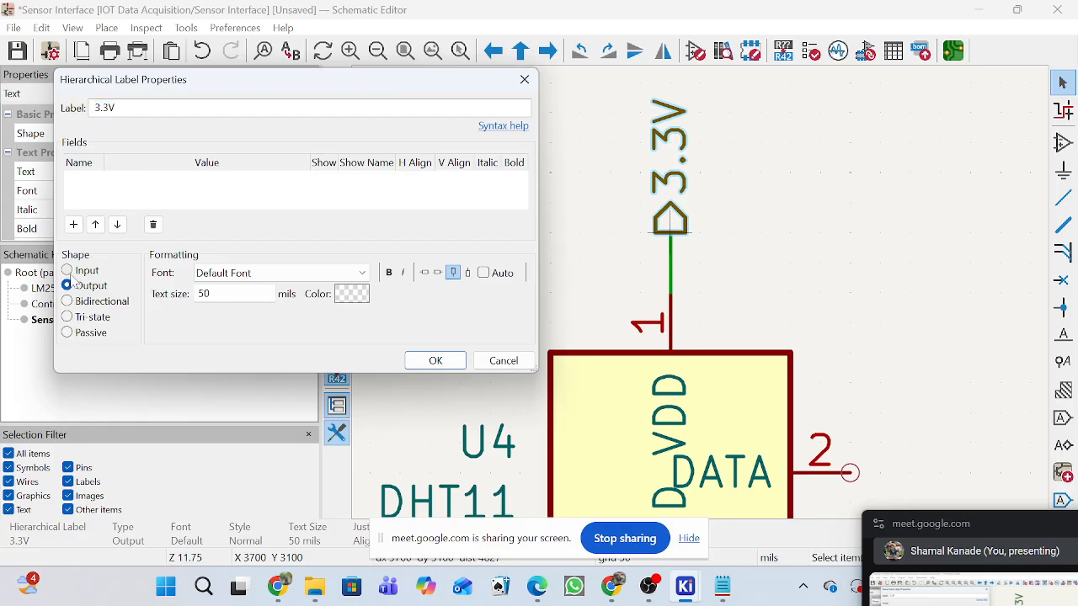
pyautogui.click(459, 364)
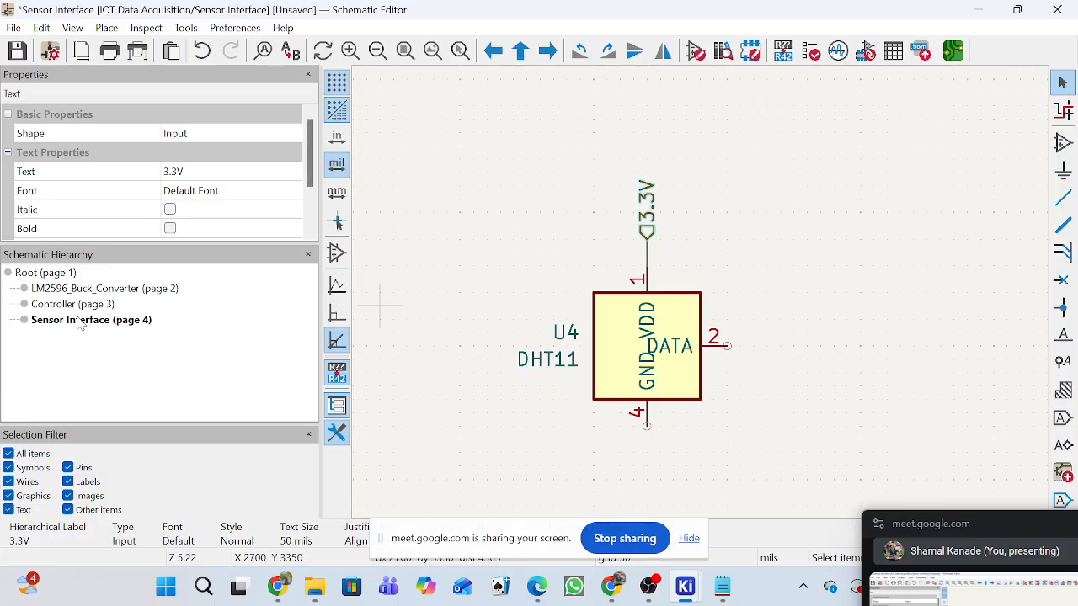
# Copy the GND symbol below R5 on the LM2596_Buck_Converter sheet and place it under the DHT11's pin 4, at X 3700, Y 3850 mils.
pyautogui.click(81, 290)
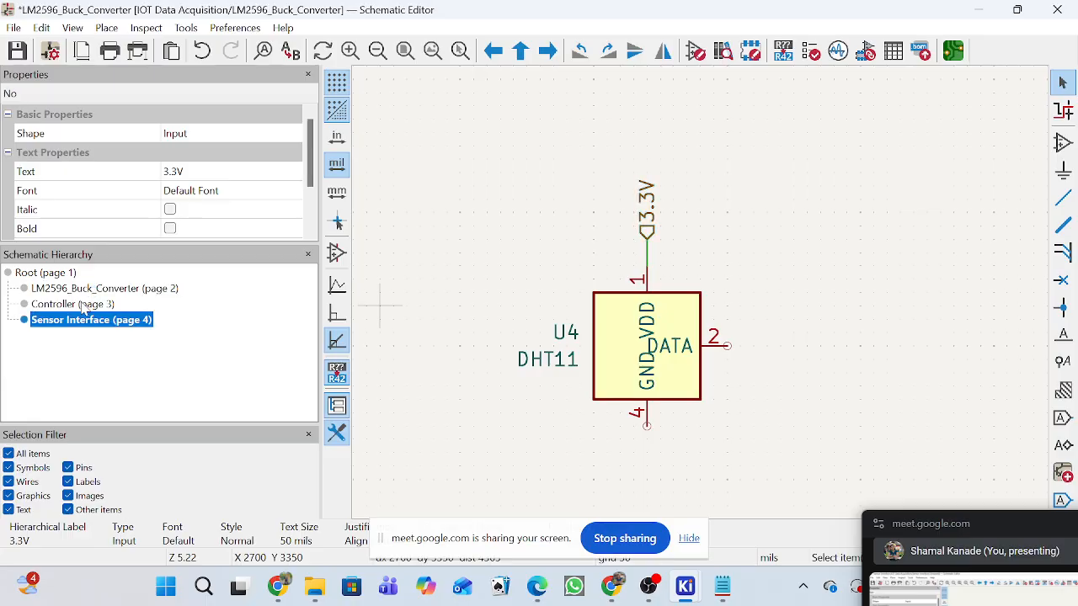
pyautogui.scroll(-3, 593, 408)
pyautogui.scroll(3, 703, 301)
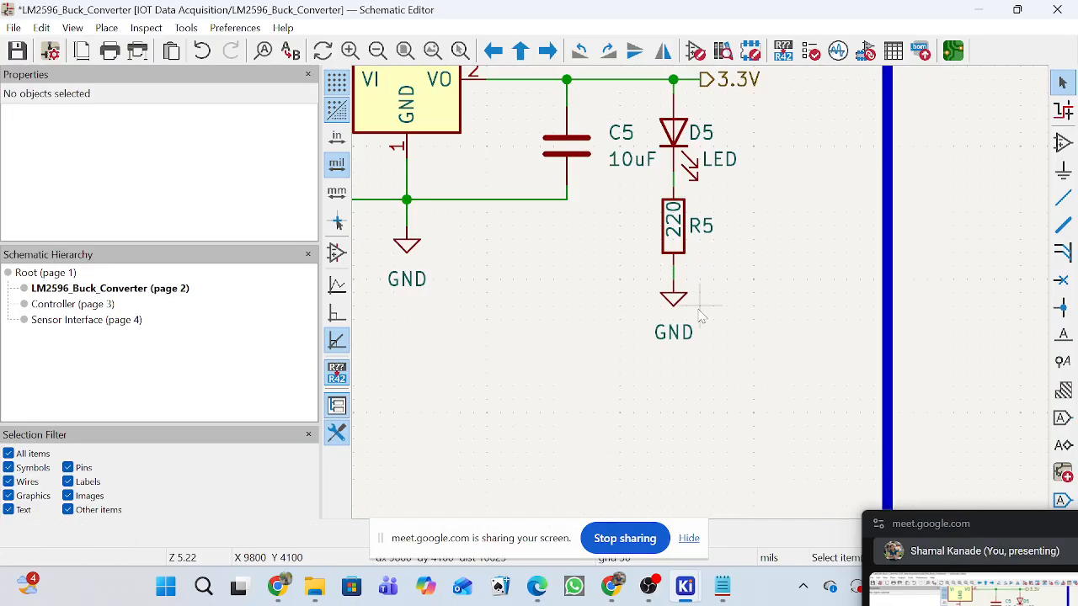
pyautogui.click(672, 299)
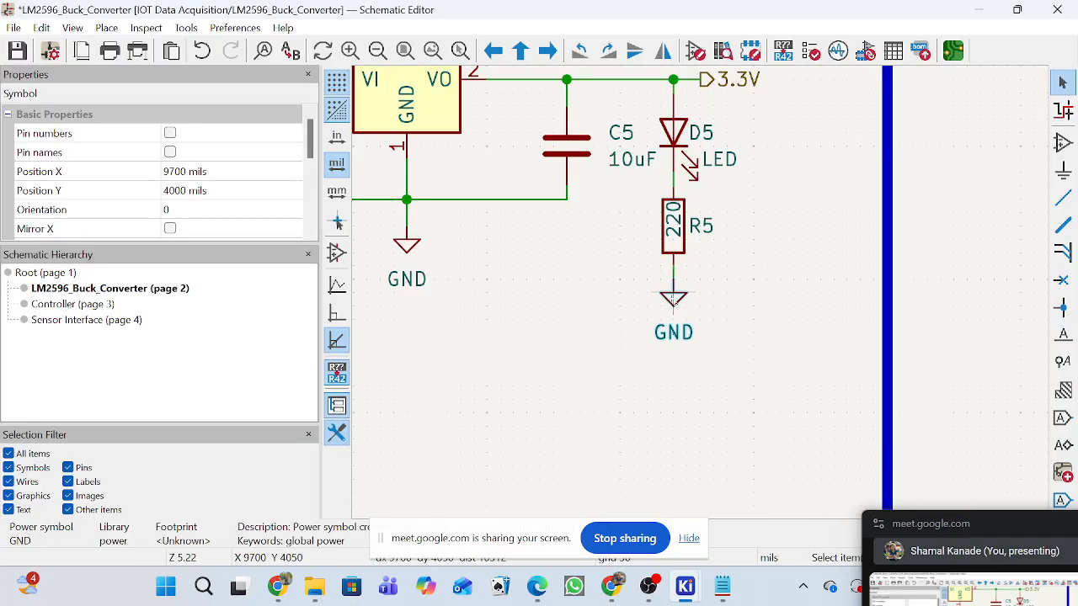
pyautogui.click(89, 320)
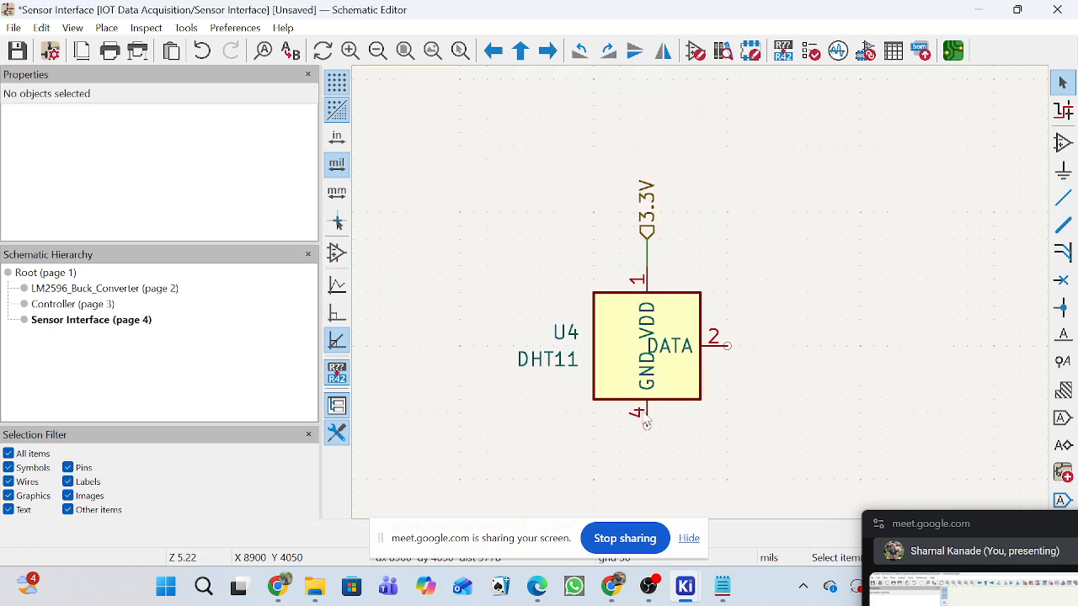
pyautogui.hotkey('ctrl', 'v')
pyautogui.scroll(3, 683, 440)
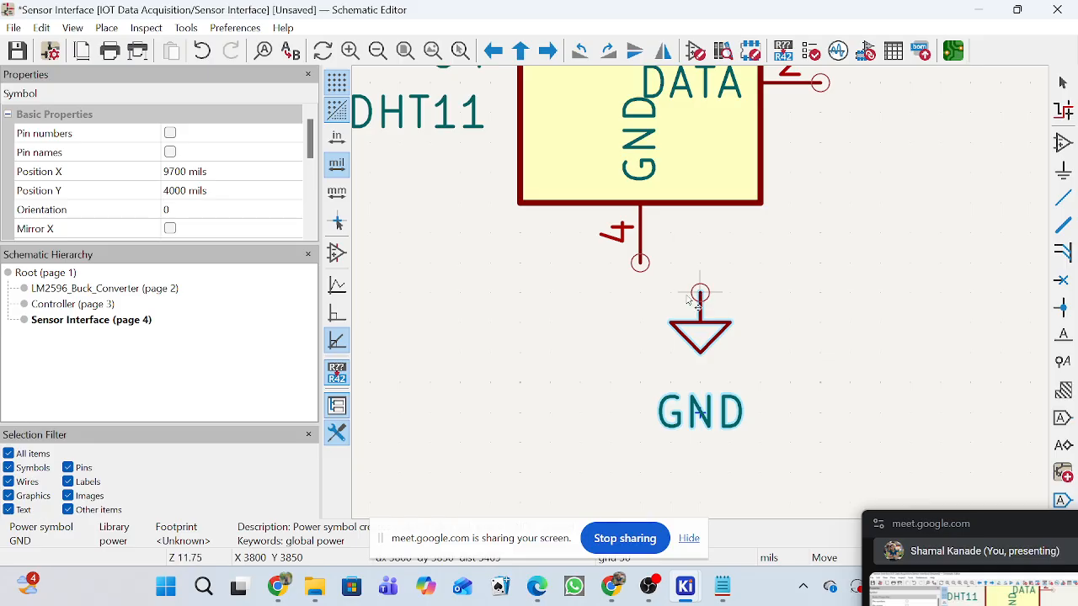
pyautogui.click(643, 305)
# Wire the DHT11's GND pin 4 to the ground symbol and leave wire drawing.
pyautogui.click(641, 263)
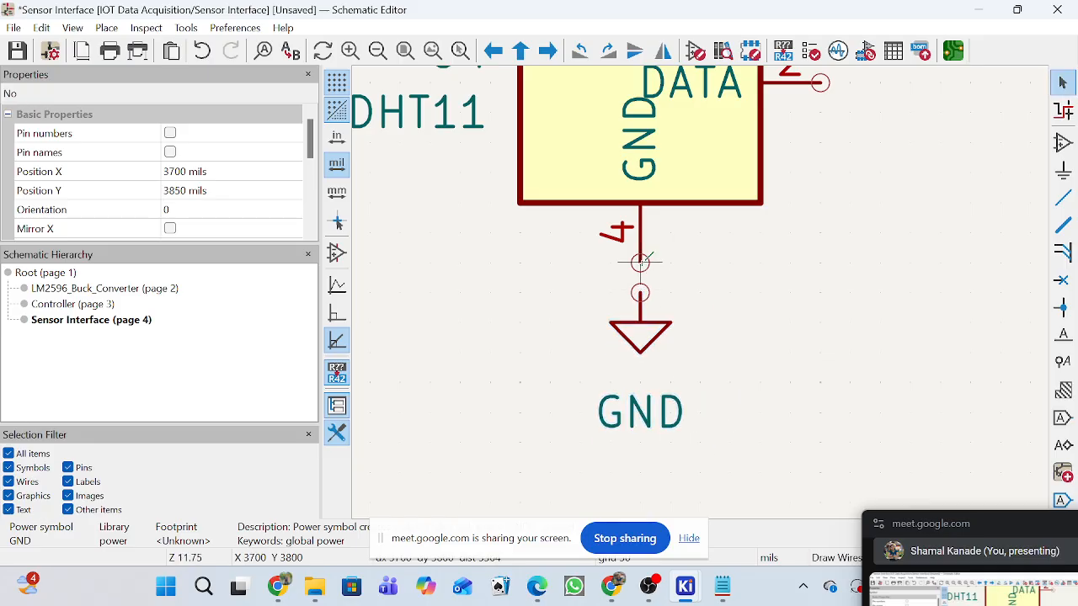
pyautogui.click(642, 292)
pyautogui.press('Escape')
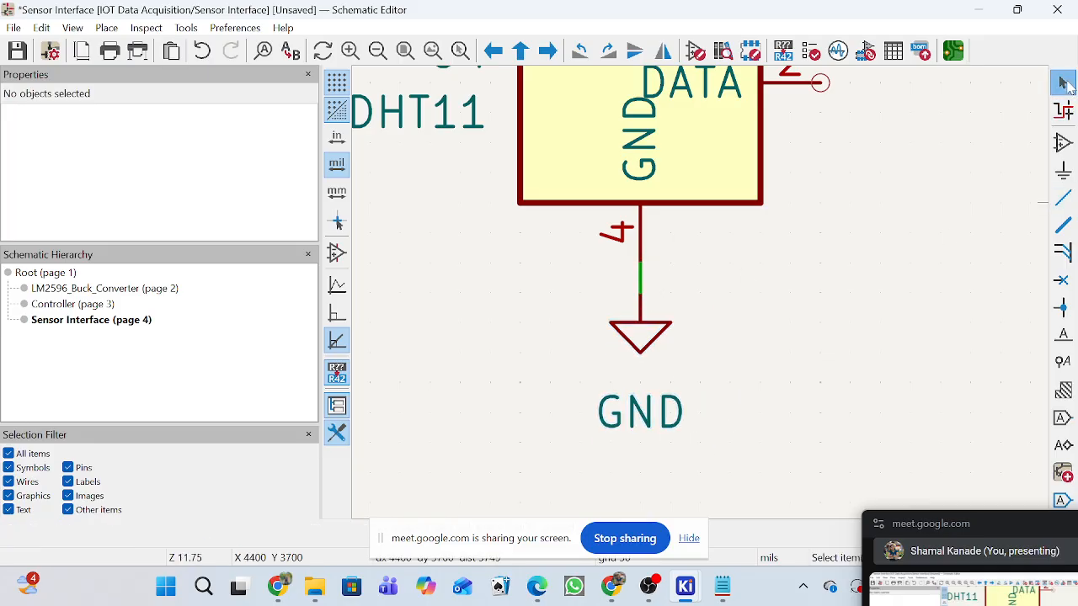
# Place a hierarchical label named DHT11 directly on the sensor's DATA pin 2 and leave label placement.
pyautogui.scroll(-3, 704, 301)
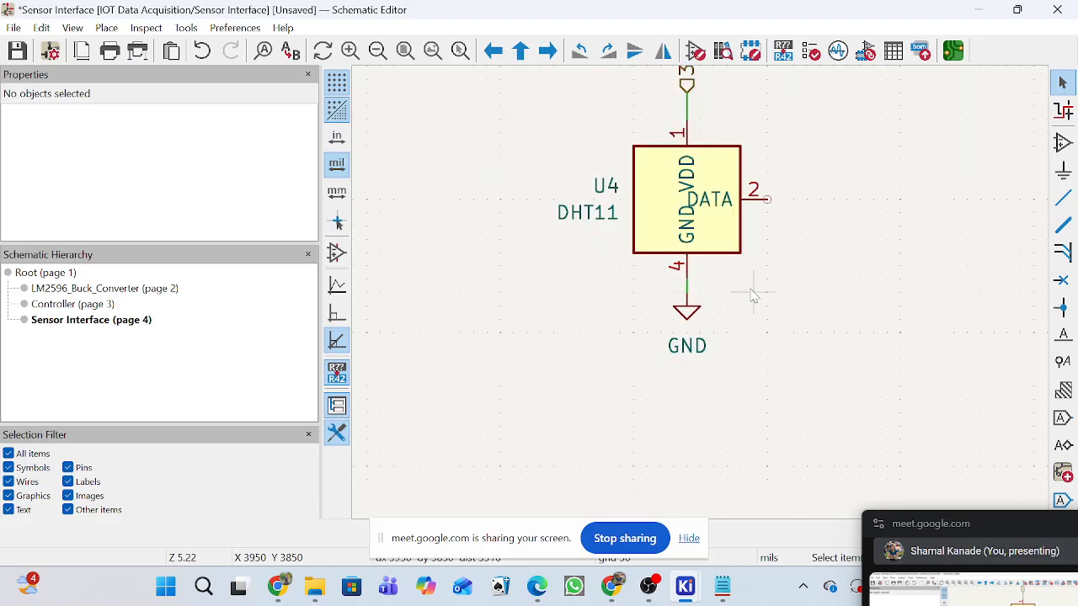
pyautogui.scroll(2, 758, 225)
pyautogui.scroll(-2, 724, 299)
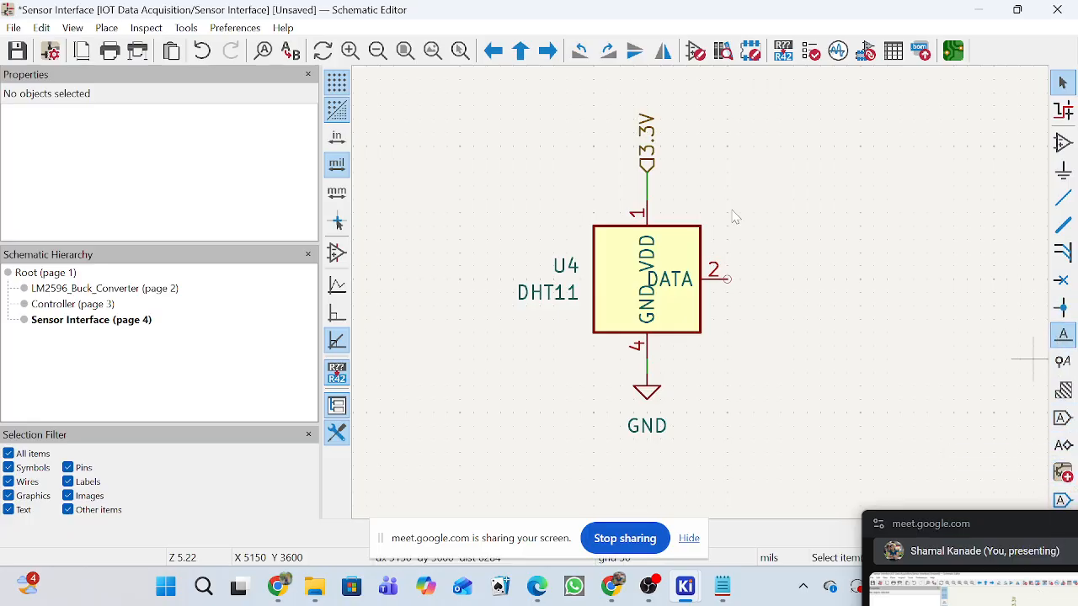
pyautogui.press('q')
pyautogui.click(1062, 445)
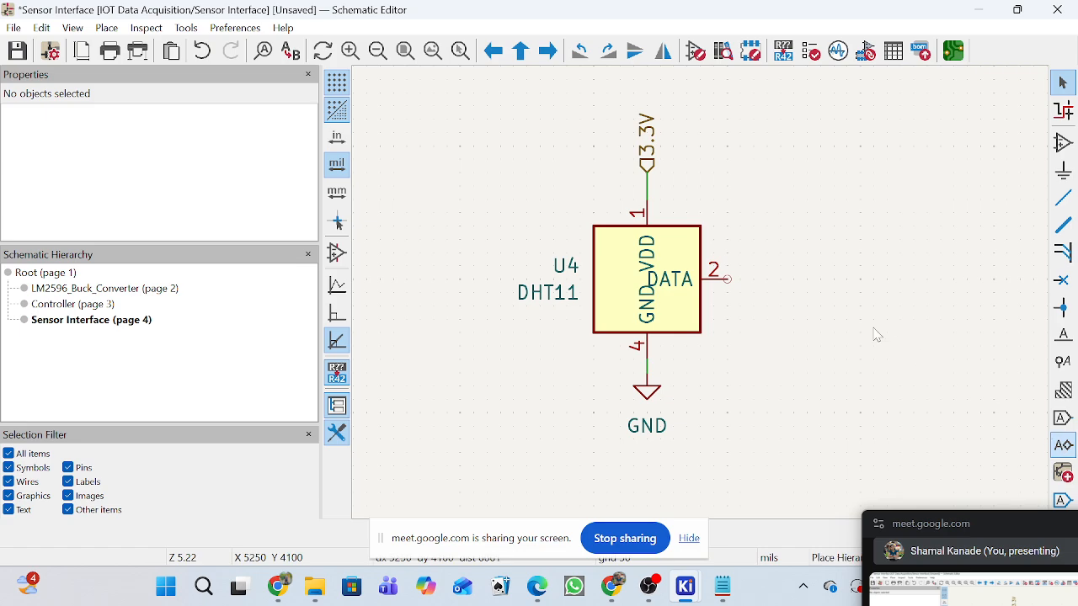
pyautogui.click(726, 276)
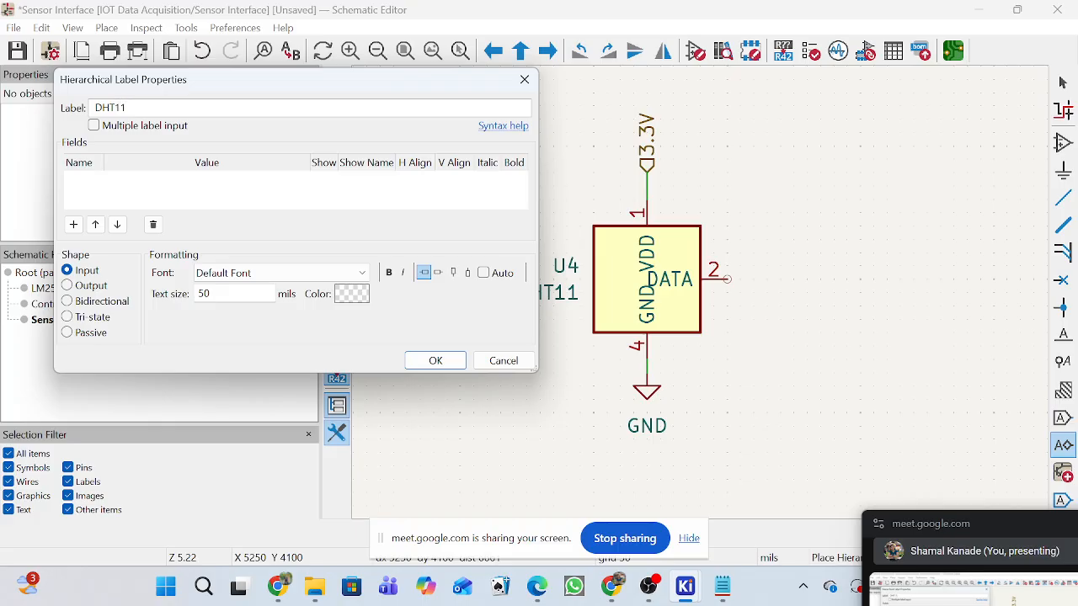
pyautogui.click(435, 360)
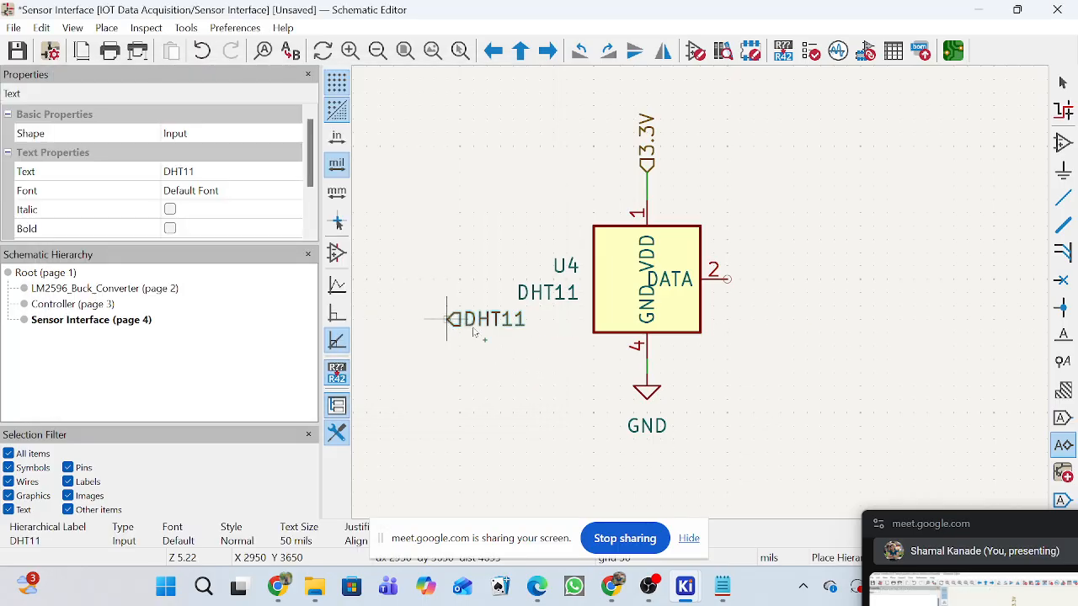
pyautogui.scroll(3, 717, 283)
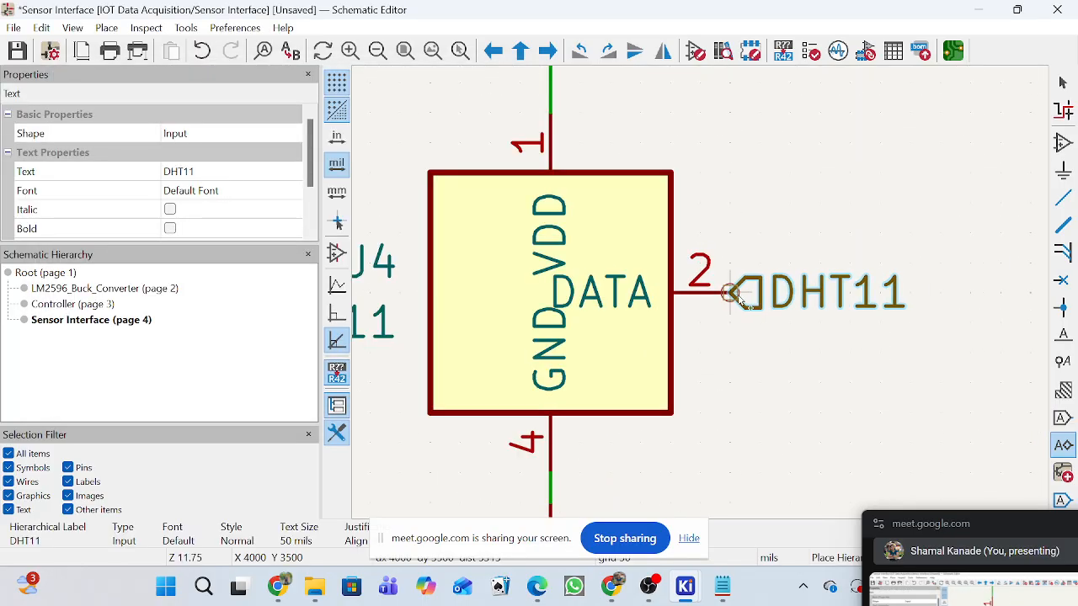
pyautogui.click(1061, 82)
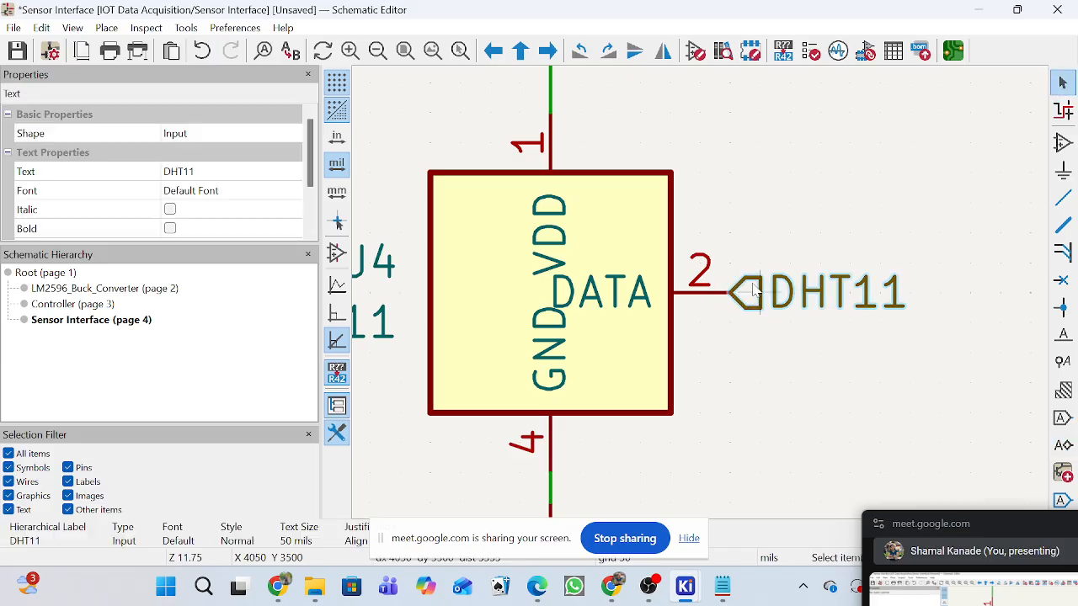
# Change the shape of the DHT11 hierarchical label on the DATA pin to Output.
pyautogui.doubleClick(715, 284)
pyautogui.click(67, 285)
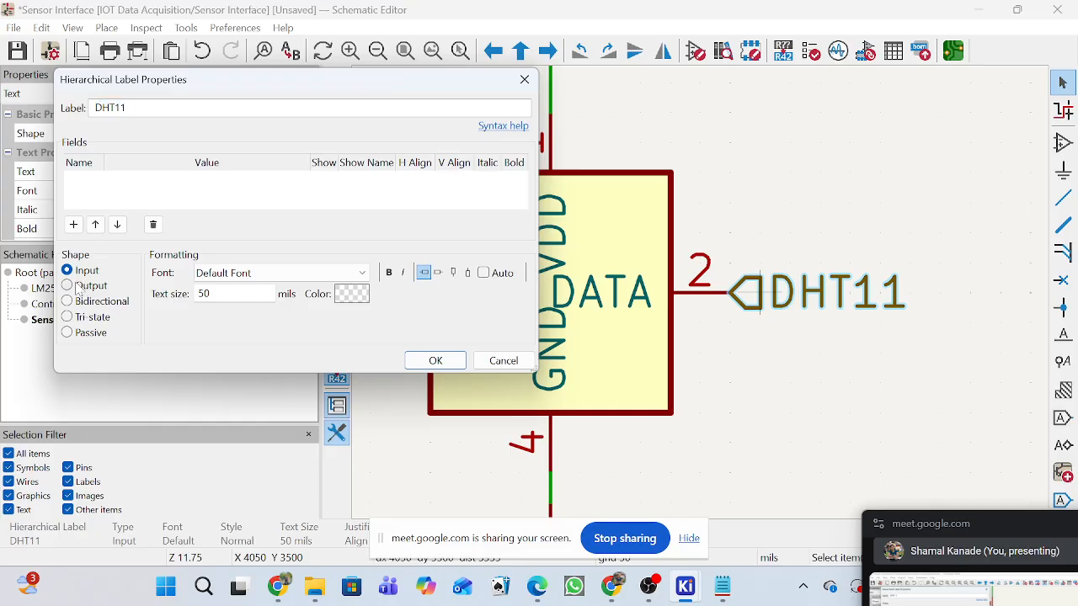
pyautogui.click(417, 360)
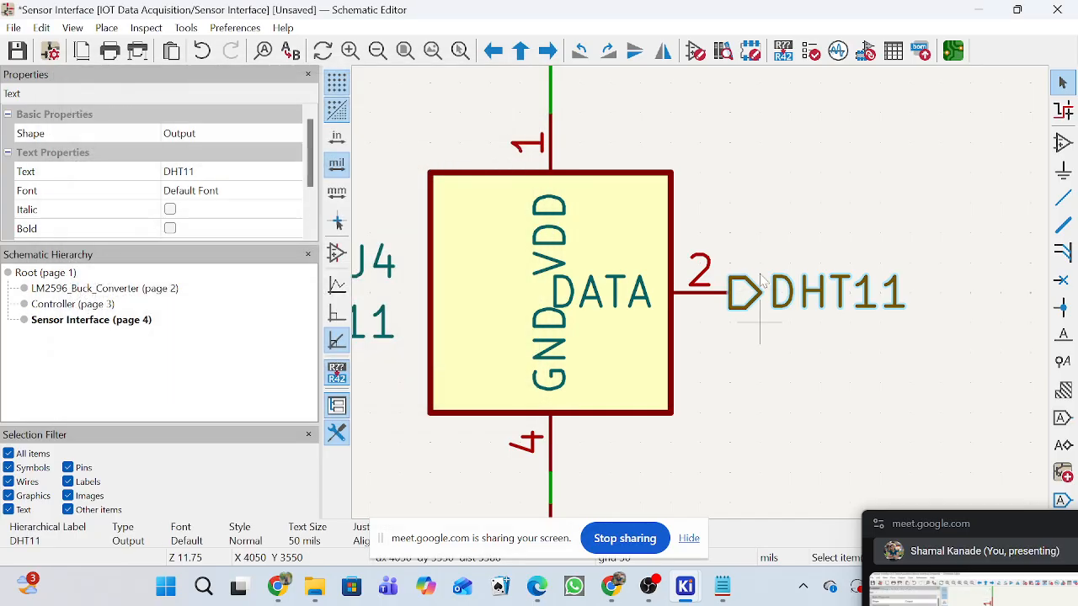
# Review the DHT11 label's properties and examine the signal directions of the DHT11 and 3.3V labels at the sensor.
pyautogui.scroll(-2, 715, 288)
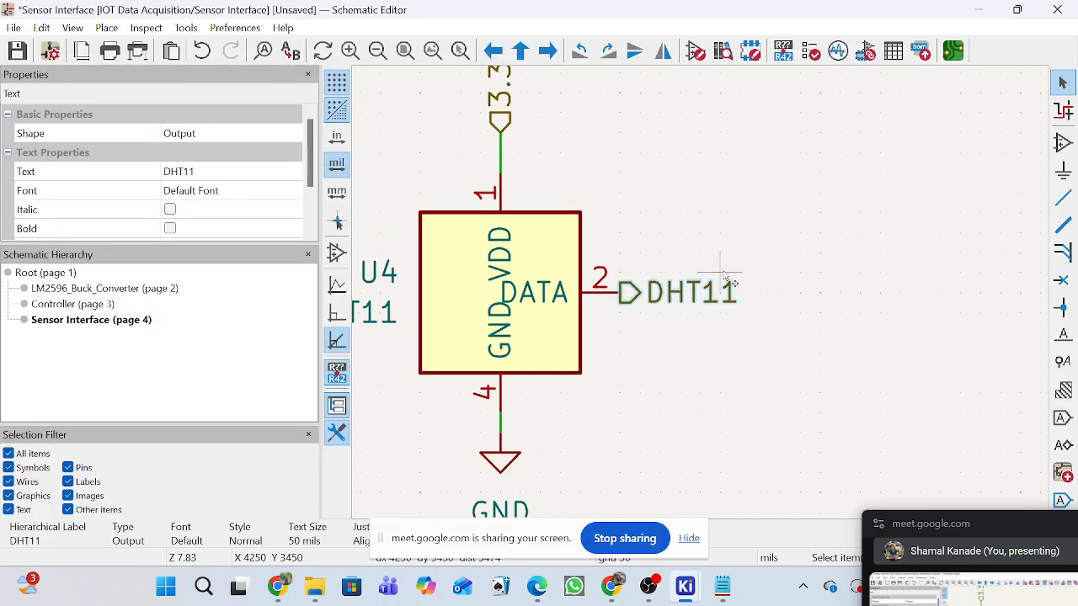
pyautogui.scroll(2, 711, 301)
pyautogui.scroll(2, 711, 302)
pyautogui.doubleClick(705, 303)
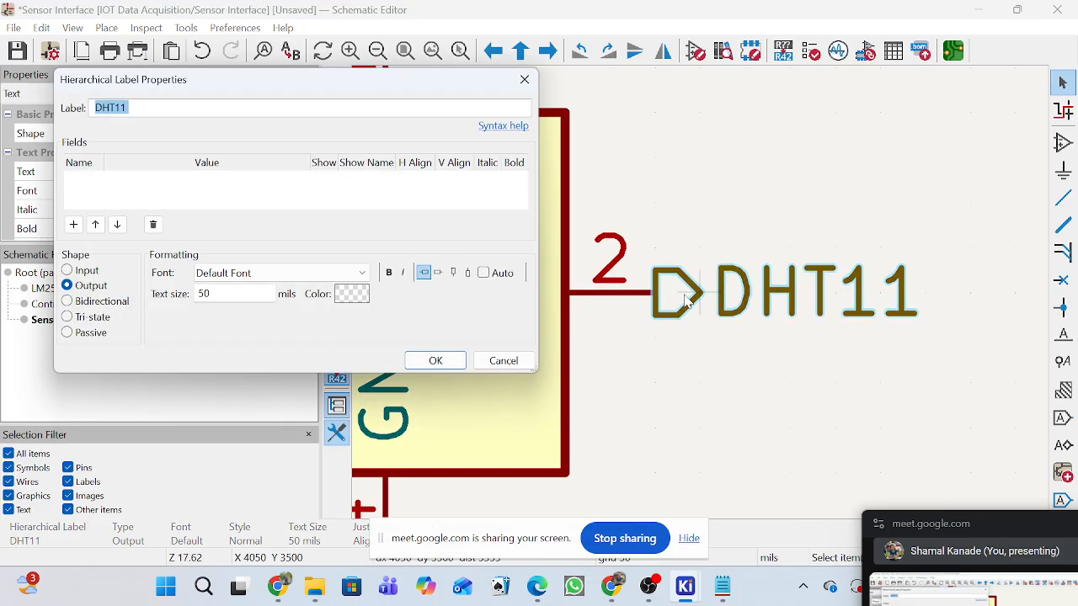
pyautogui.click(525, 81)
pyautogui.scroll(-2, 640, 312)
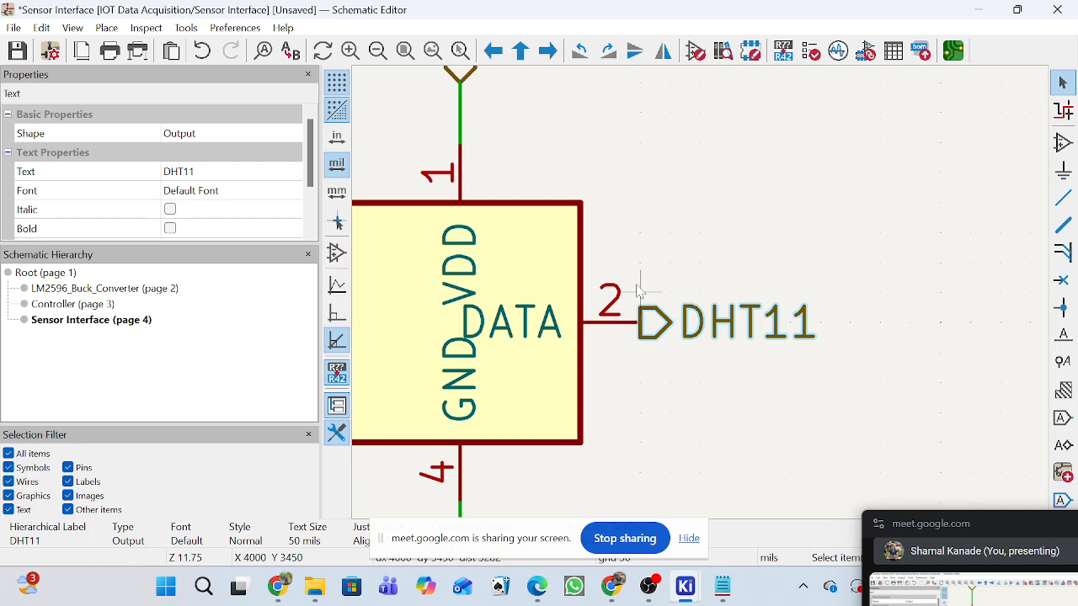
pyautogui.scroll(-1, 669, 356)
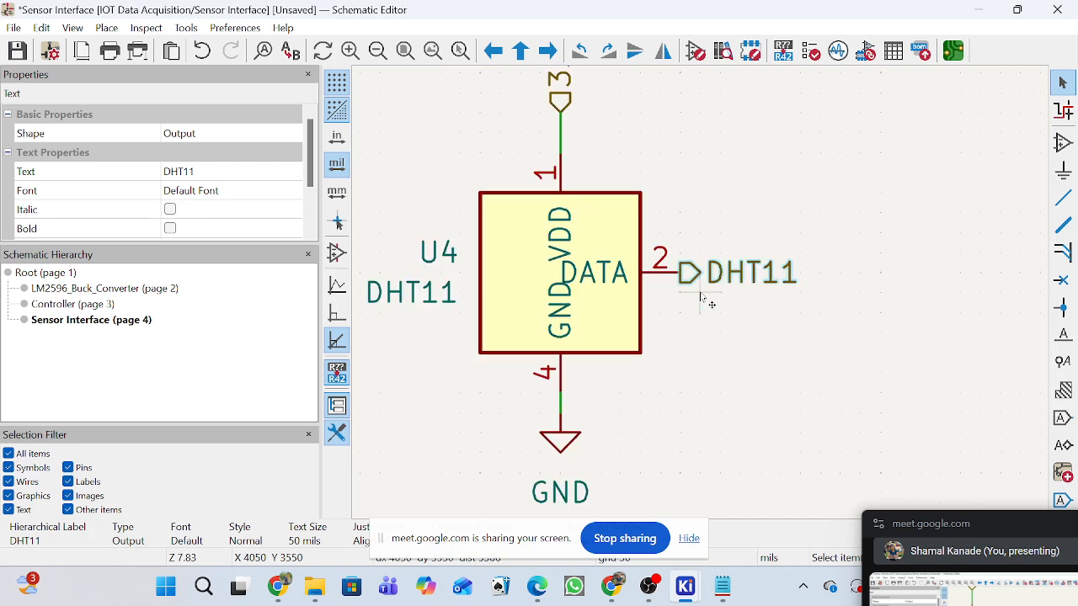
pyautogui.scroll(1, 699, 297)
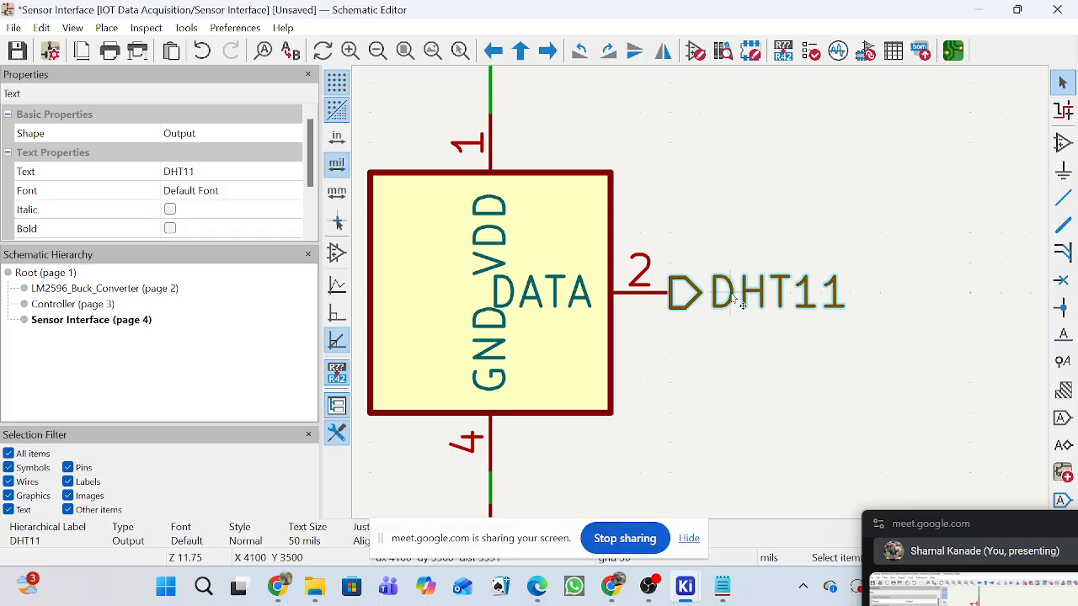
pyautogui.scroll(-1, 739, 303)
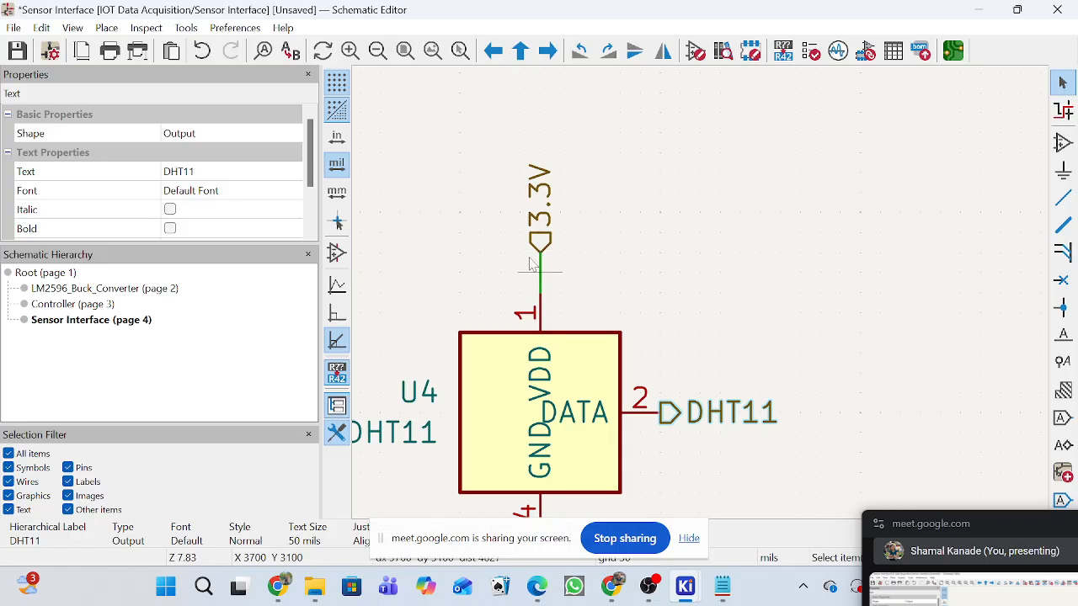
pyautogui.scroll(3, 536, 257)
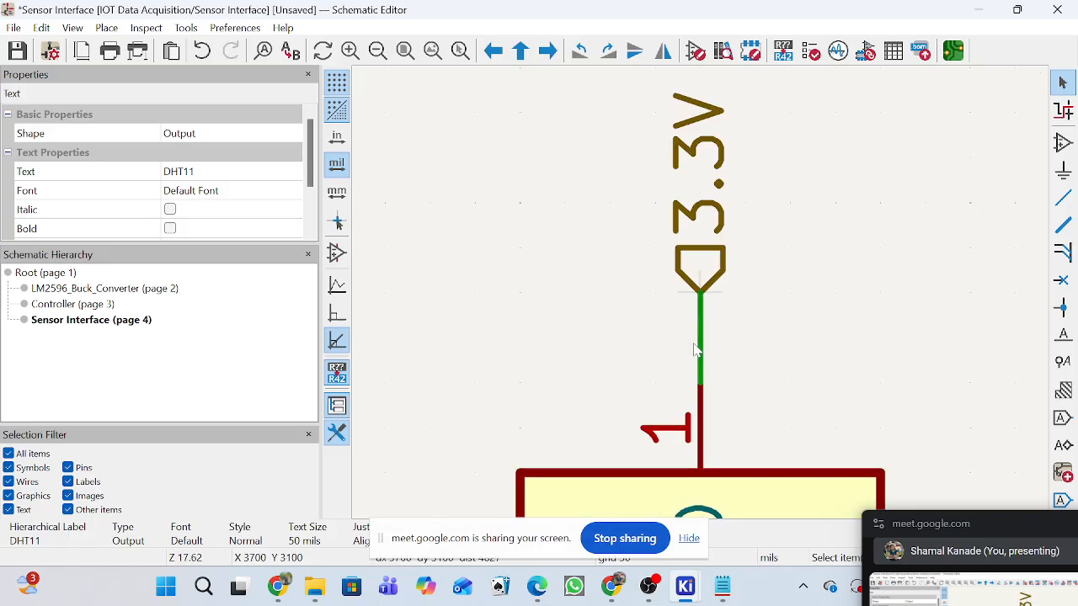
pyautogui.scroll(-5, 738, 313)
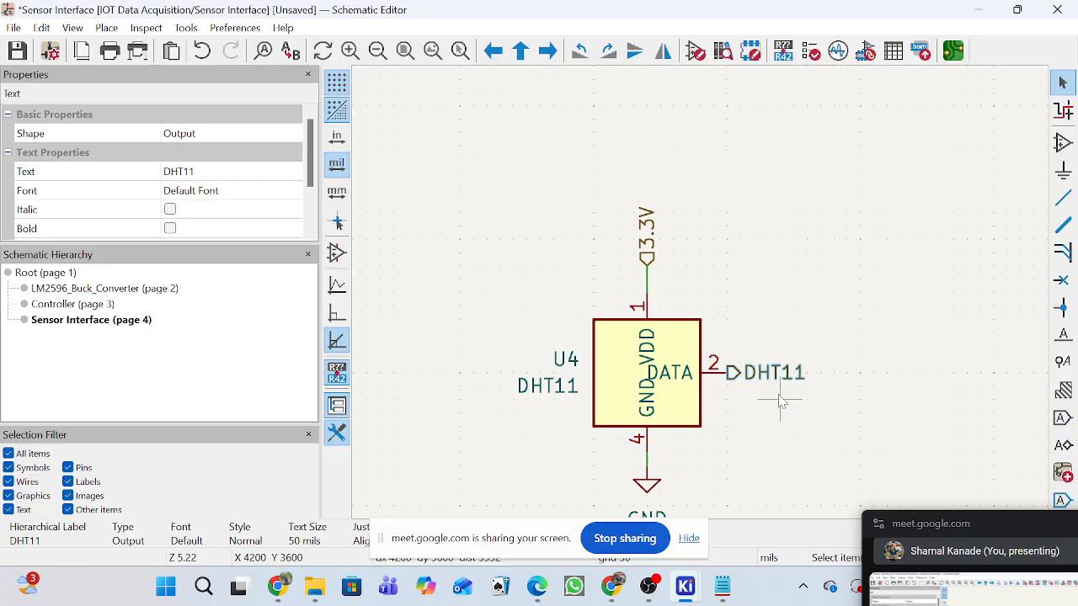
# Copy the sensor's DHT11 hierarchical label and paste it onto GPIO16 (pin 4) of the controller on the Controller sheet.
pyautogui.click(734, 377)
pyautogui.click(106, 305)
pyautogui.scroll(5, 701, 308)
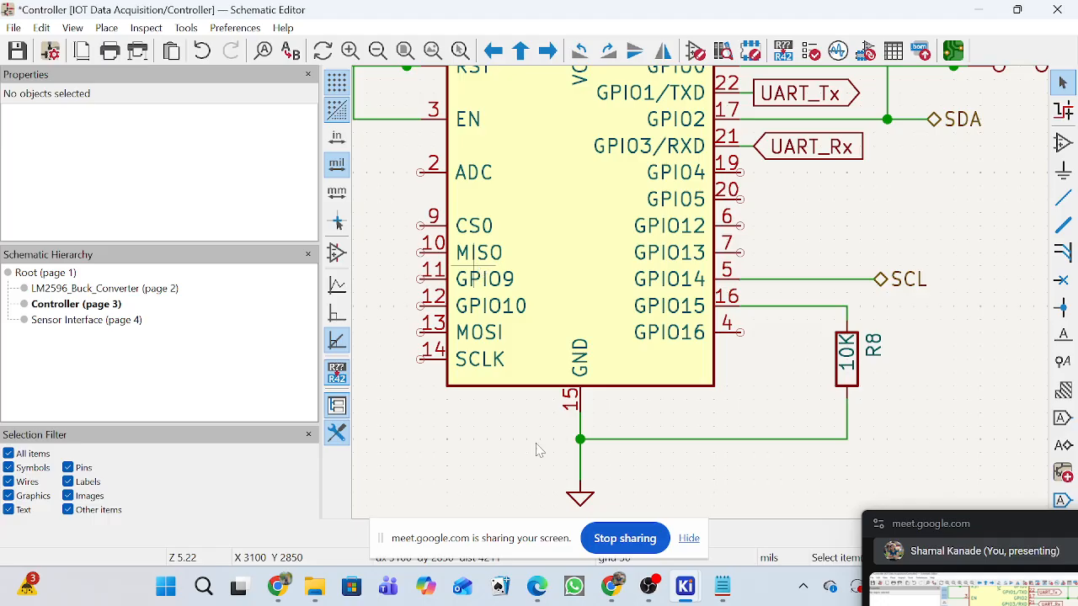
pyautogui.hotkey('ctrl', 'v')
pyautogui.scroll(2, 831, 345)
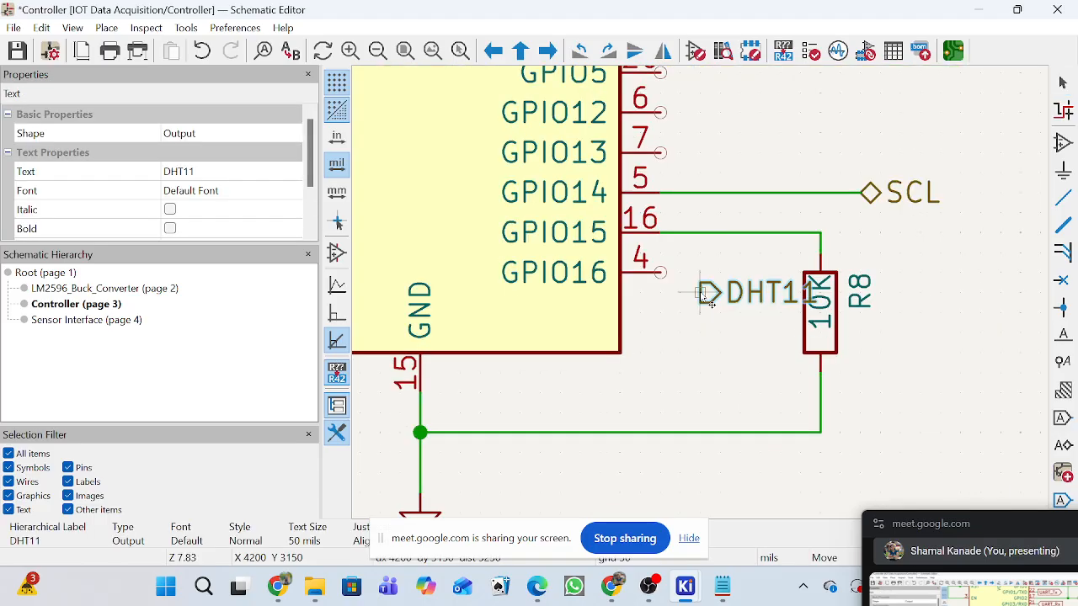
pyautogui.click(666, 270)
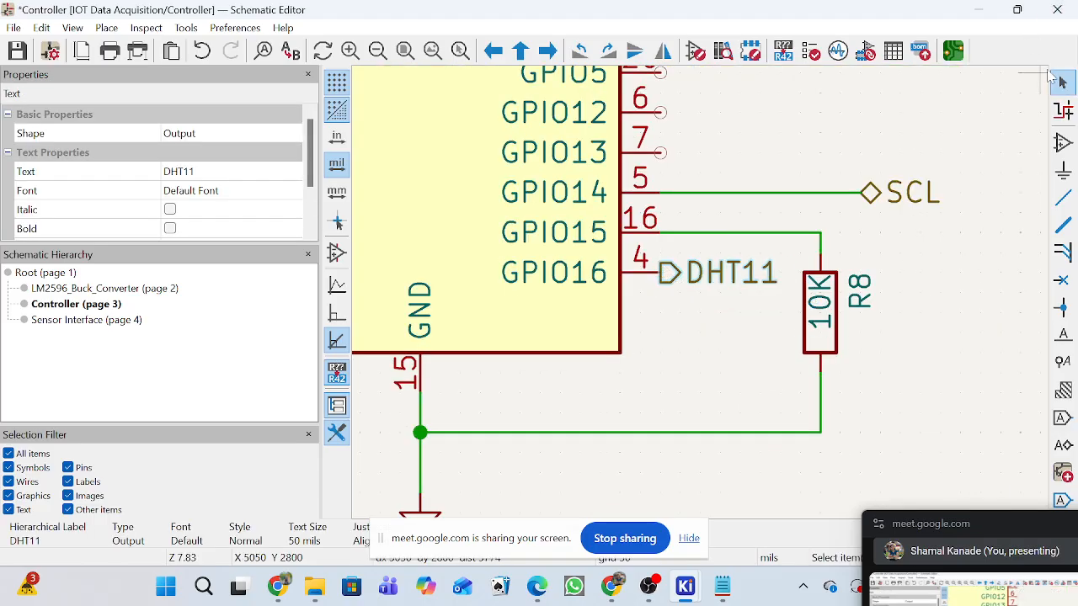
pyautogui.click(1062, 83)
# Change the shape of the DHT11 hierarchical label at GPIO16 to Input.
pyautogui.click(678, 281)
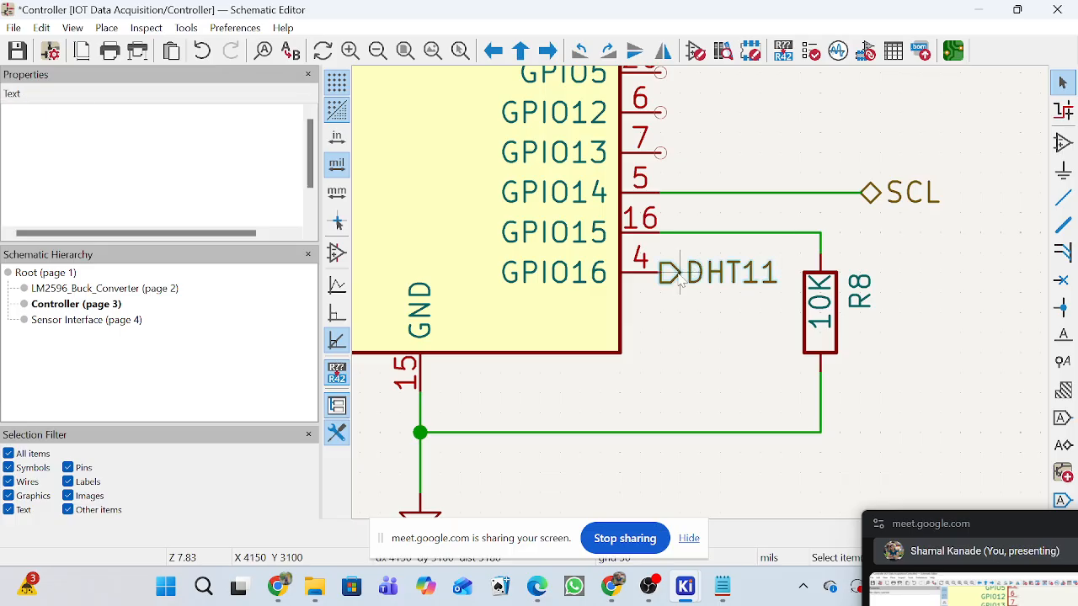
pyautogui.doubleClick(678, 281)
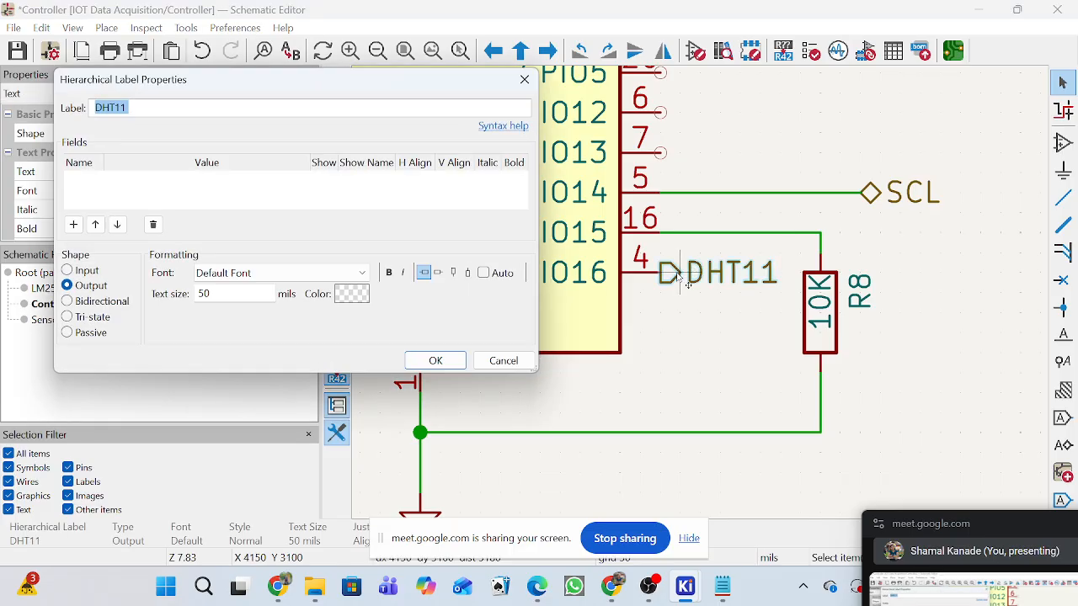
pyautogui.click(80, 277)
pyautogui.click(435, 361)
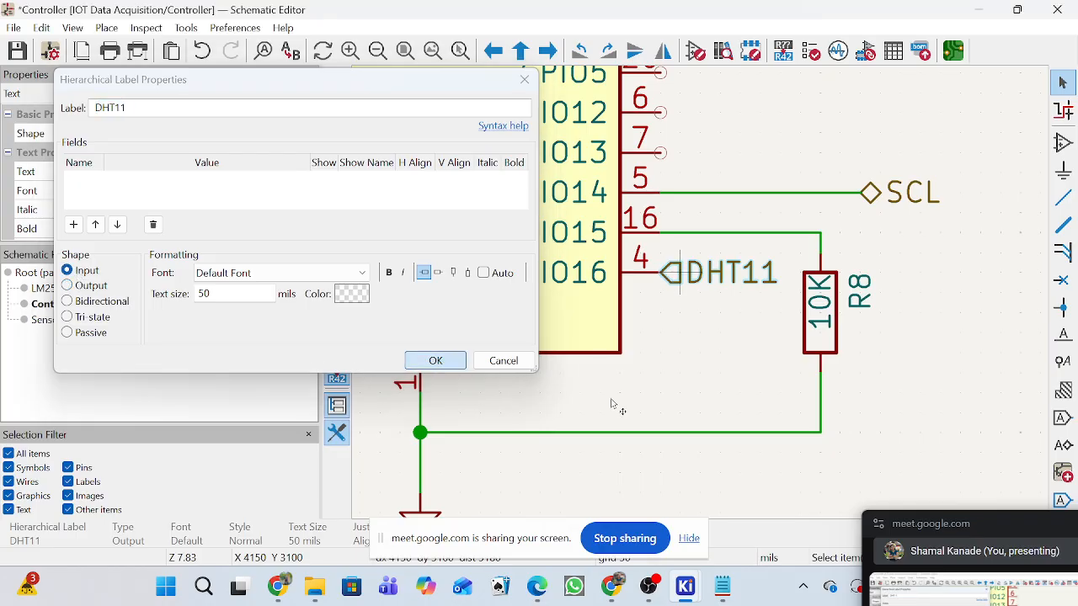
pyautogui.click(749, 368)
# Create a bold text note reading DHT11 on the Sensor Interface sheet.
pyautogui.scroll(-3, 703, 298)
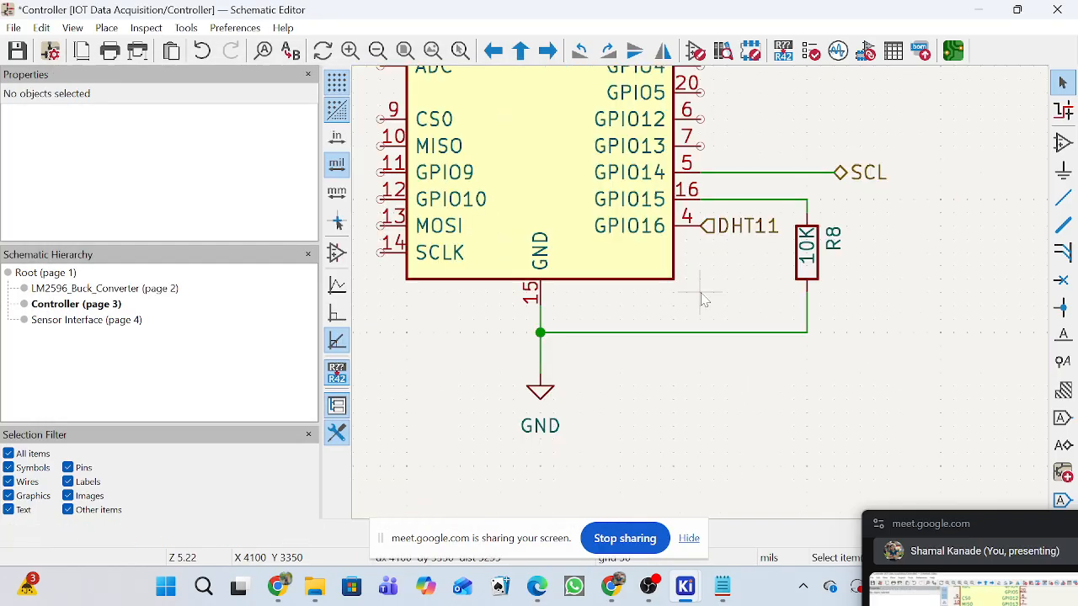
pyautogui.click(127, 320)
pyautogui.scroll(-3, 712, 312)
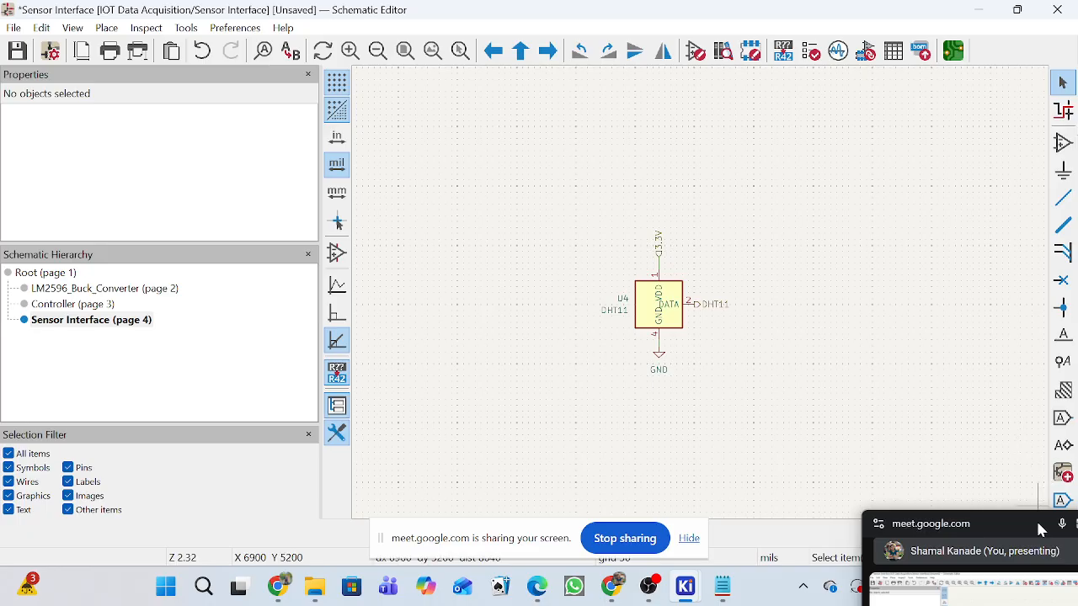
pyautogui.moveTo(1040, 528); pyautogui.dragTo(990, 547)
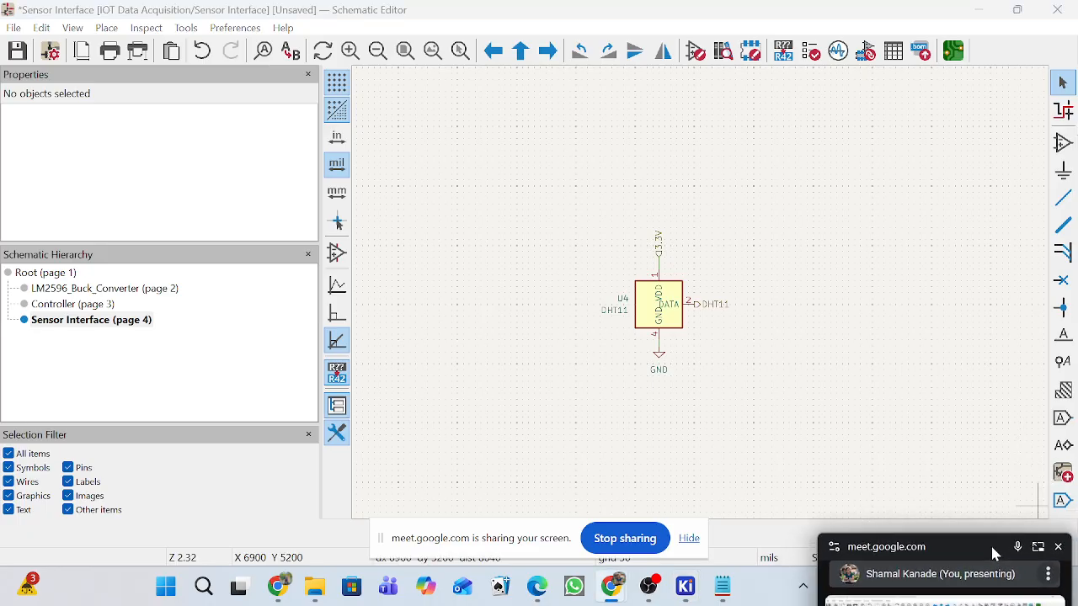
pyautogui.click(107, 27)
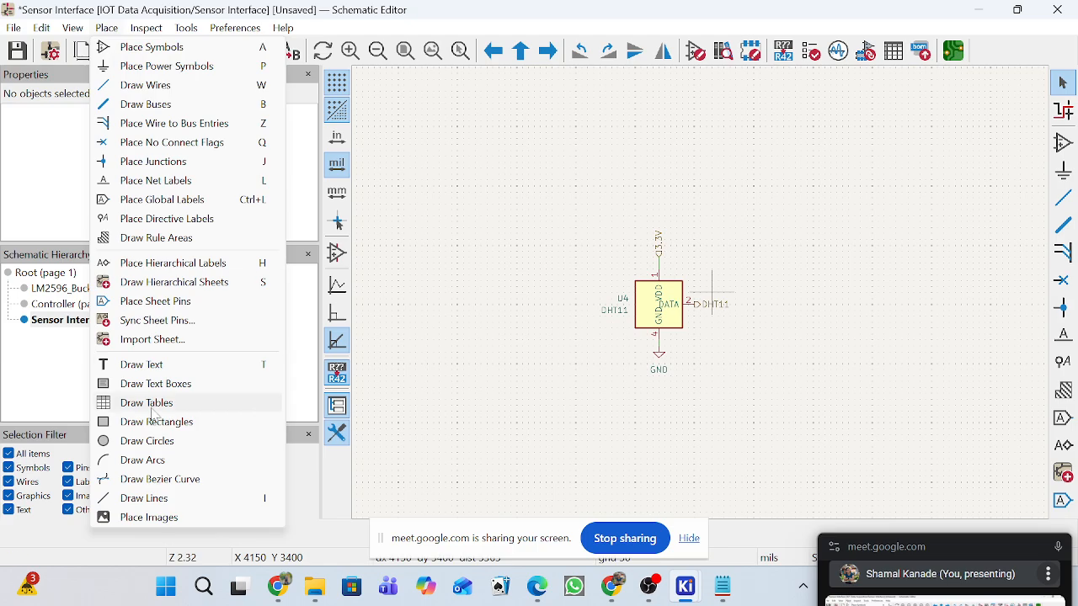
pyautogui.click(152, 363)
pyautogui.click(811, 328)
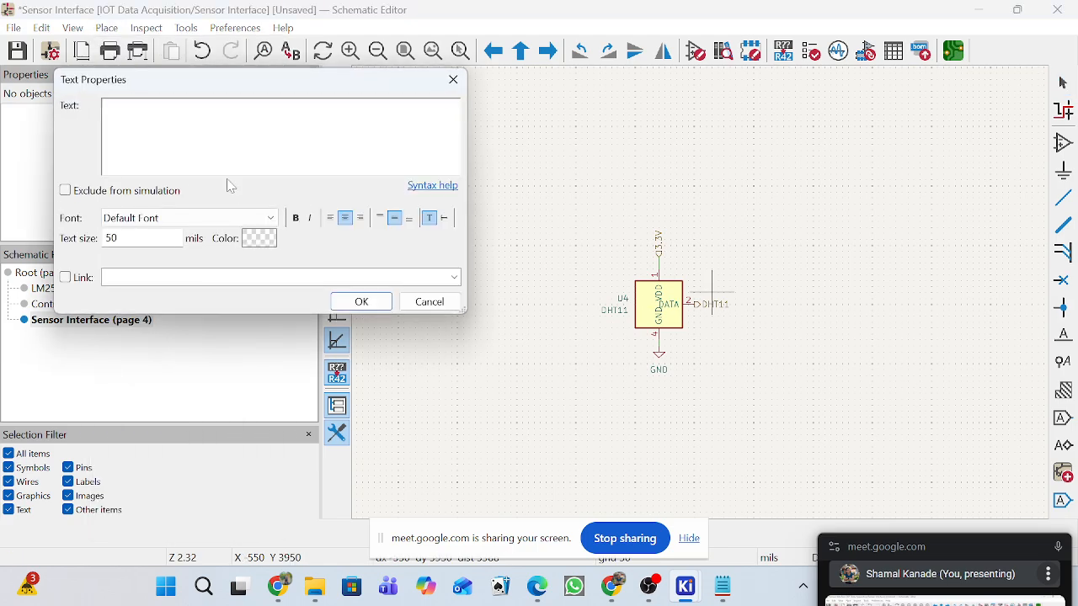
pyautogui.write('DHT11')
pyautogui.click(295, 218)
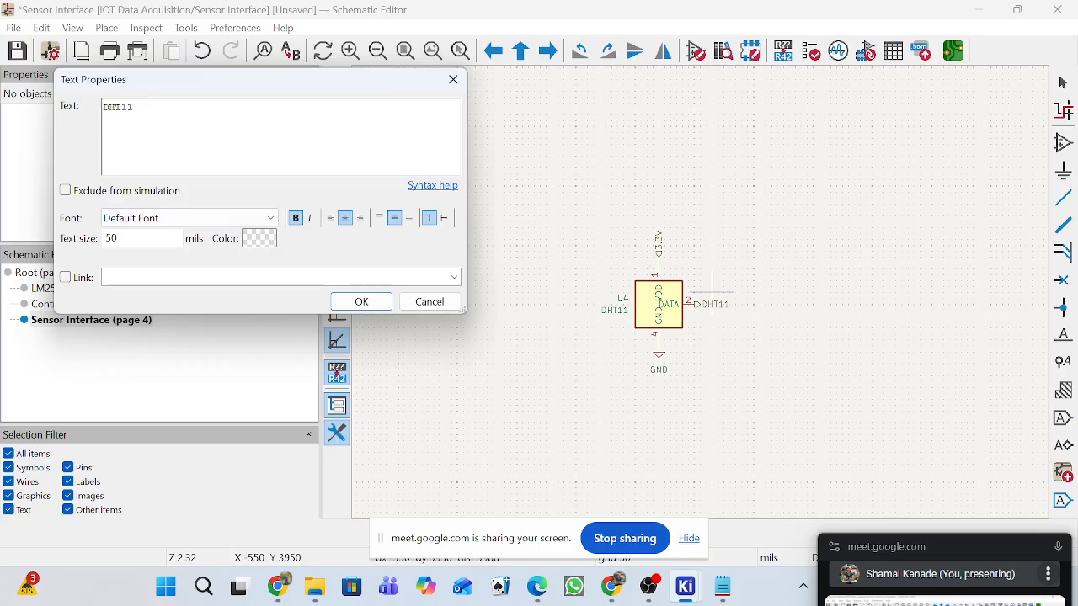
pyautogui.click(362, 302)
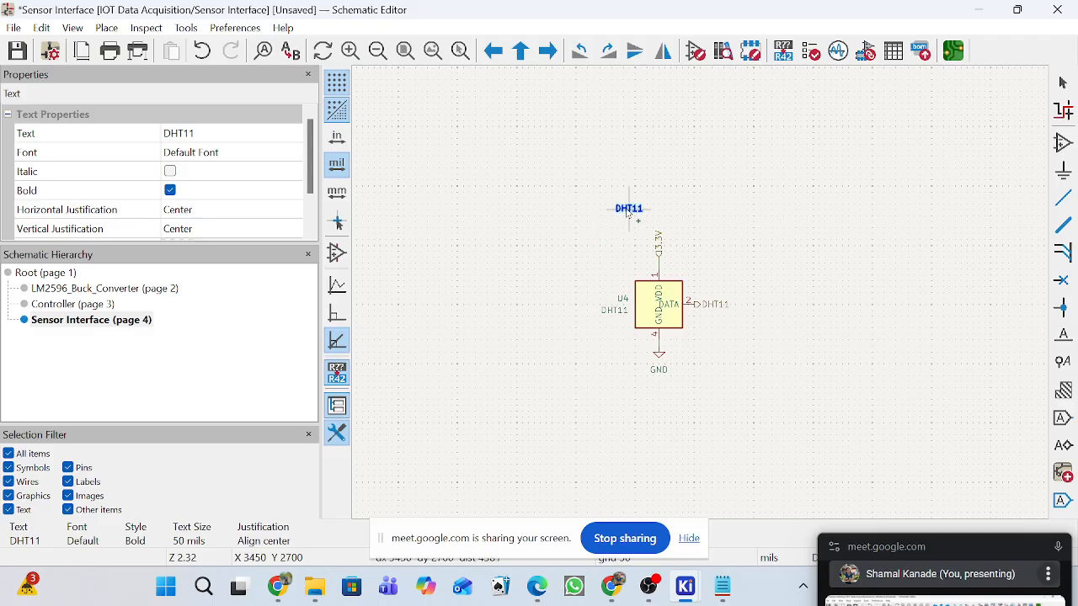
# Place the DHT11 title above the sensor with a text size of 100 mils and save the schematic.
pyautogui.doubleClick(626, 211)
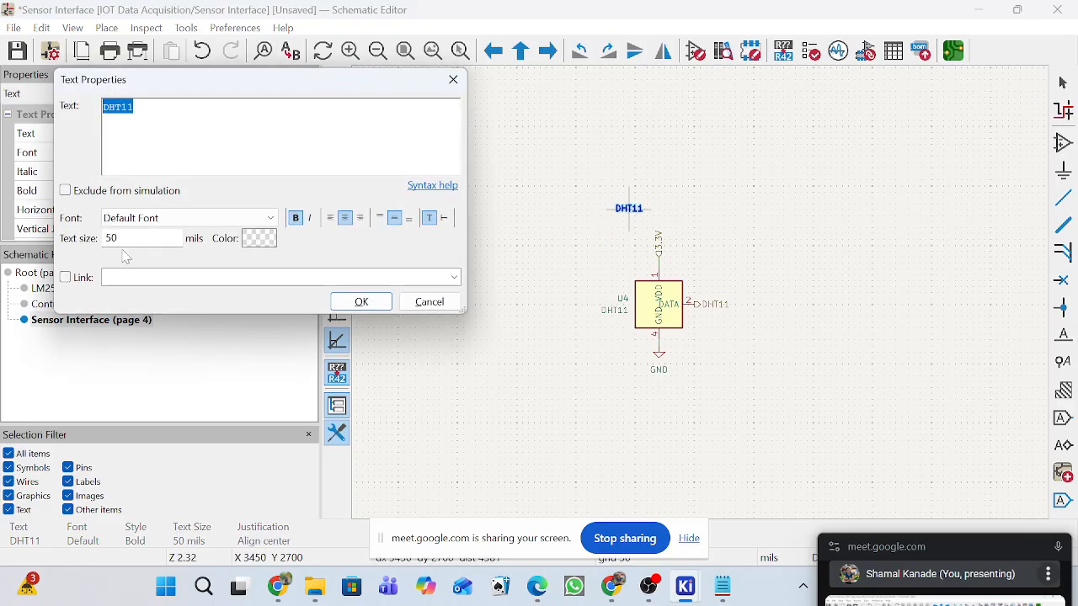
pyautogui.moveTo(122, 239); pyautogui.dragTo(56, 224)
pyautogui.write('19')
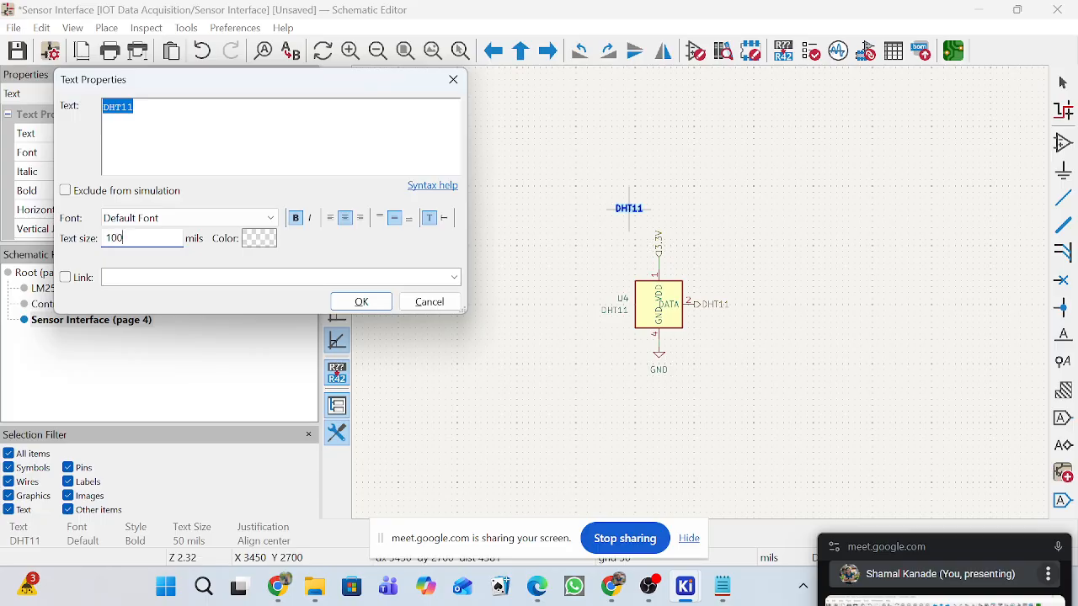
pyautogui.click(362, 303)
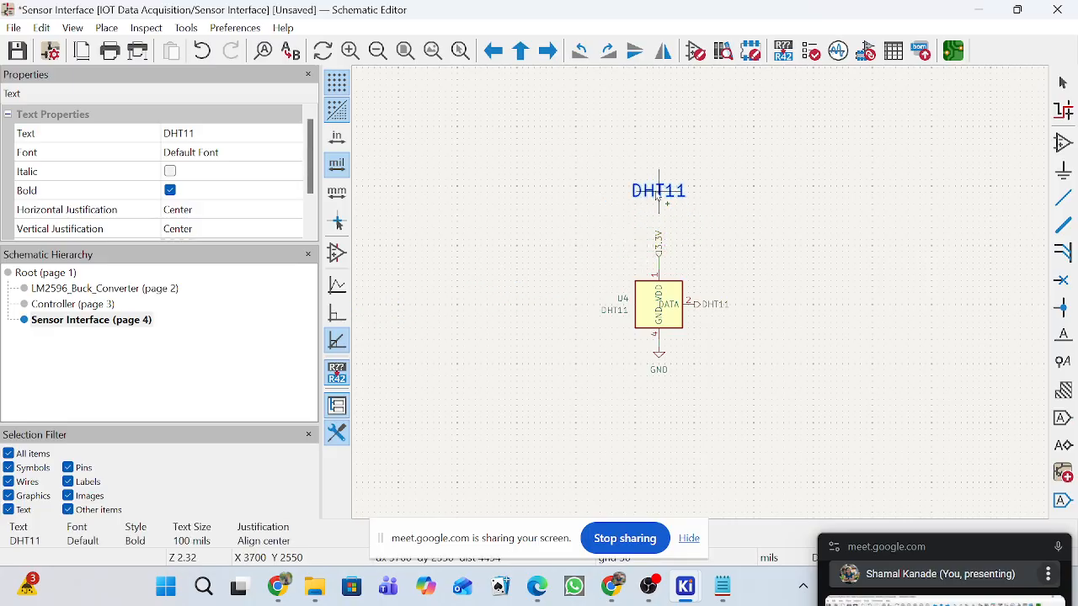
pyautogui.click(658, 196)
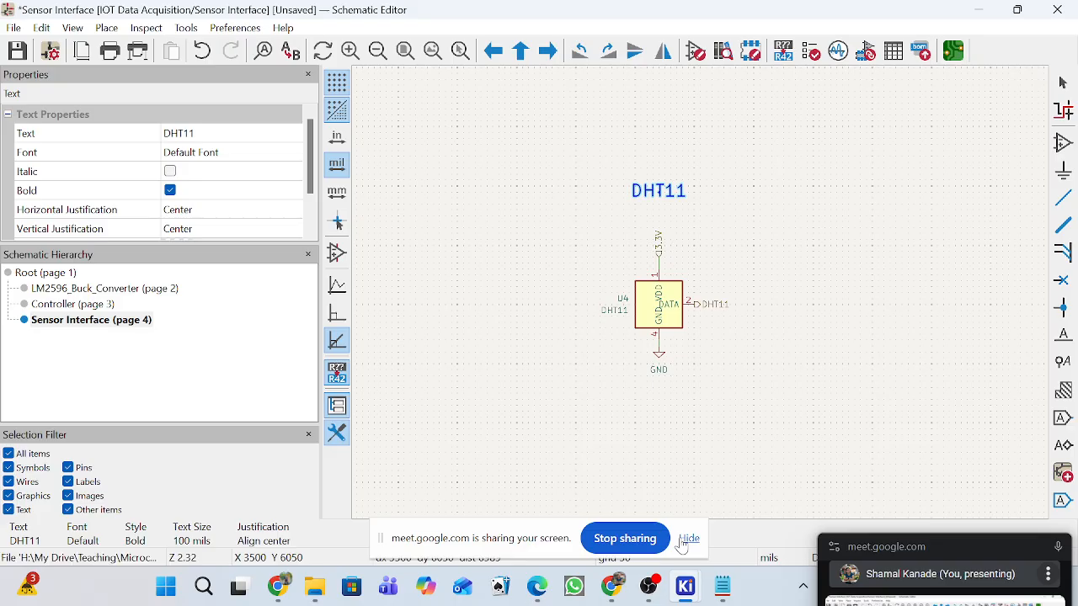
pyautogui.hotkey('ctrl', 's')
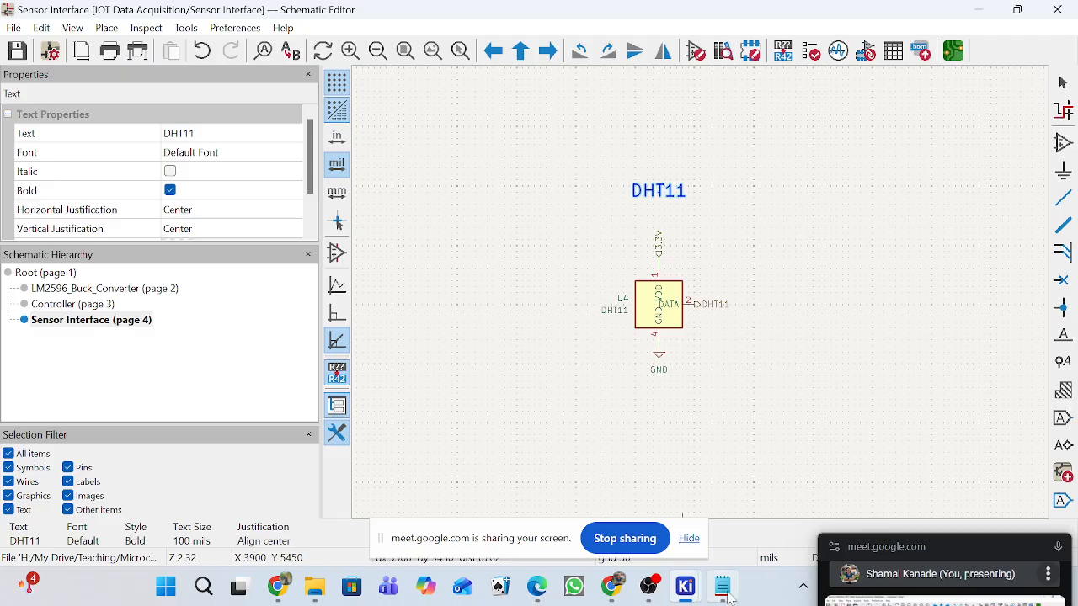
# Switch to Requirements.txt in Notepad and examine the temperature/humidity sensor and MicroSD card requirements.
pyautogui.click(727, 594)
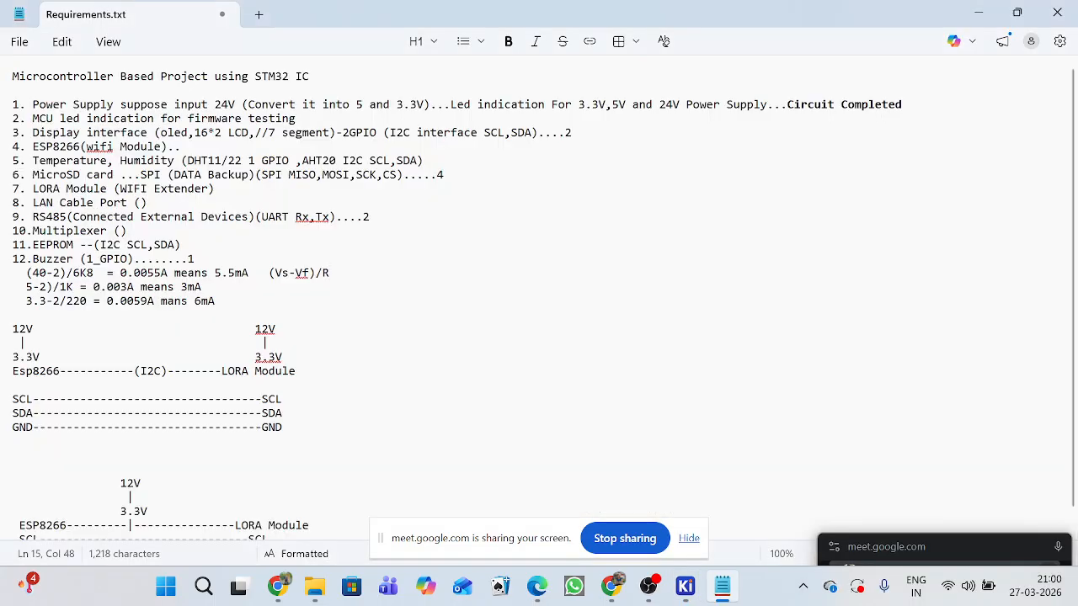
pyautogui.moveTo(33, 160); pyautogui.dragTo(289, 161)
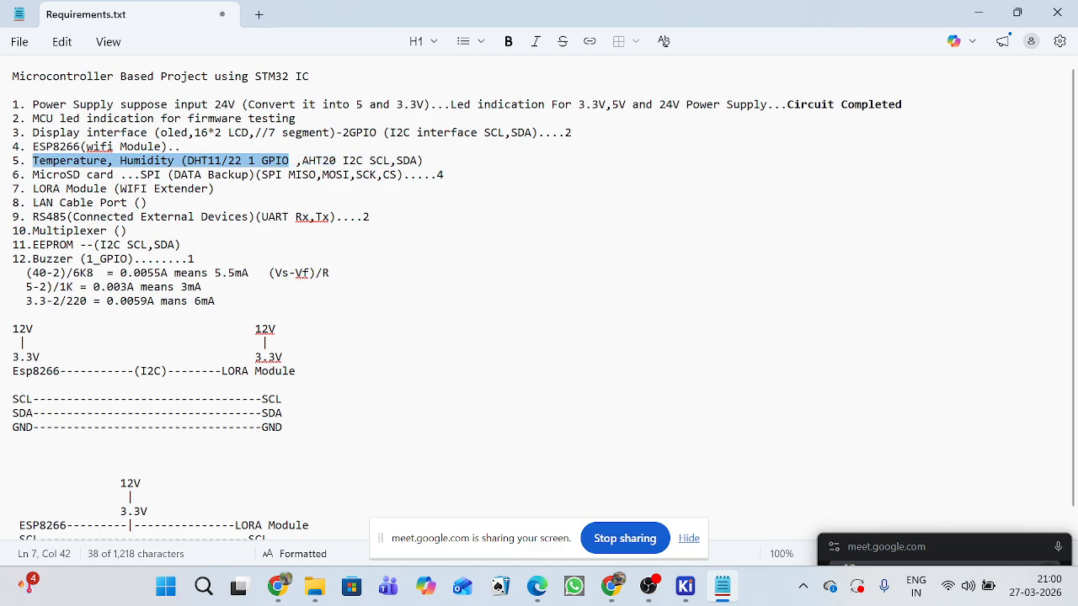
pyautogui.click(181, 245)
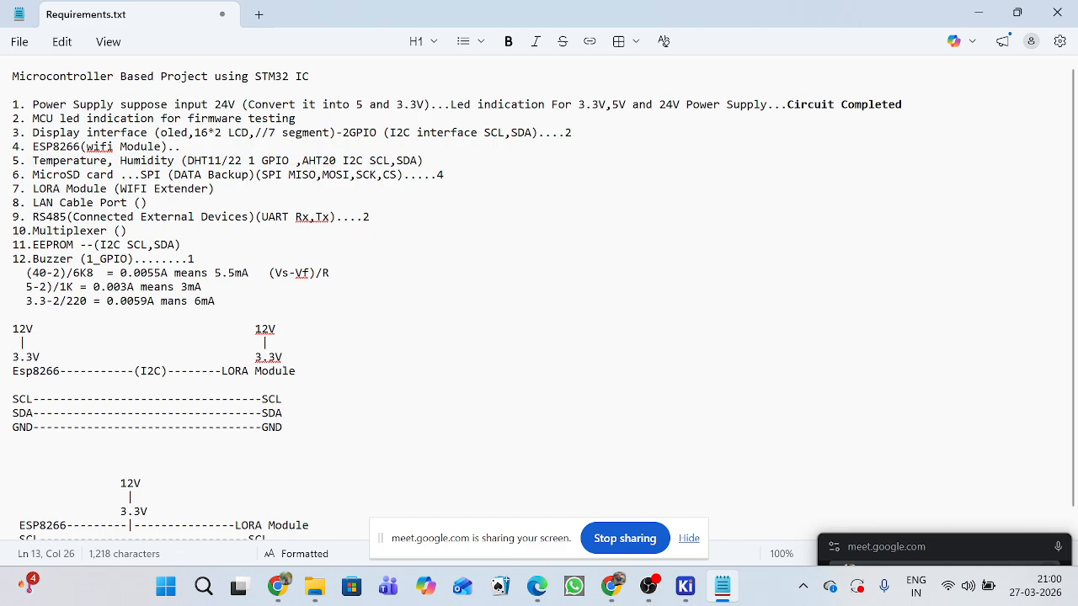
pyautogui.moveTo(33, 174); pyautogui.dragTo(114, 174)
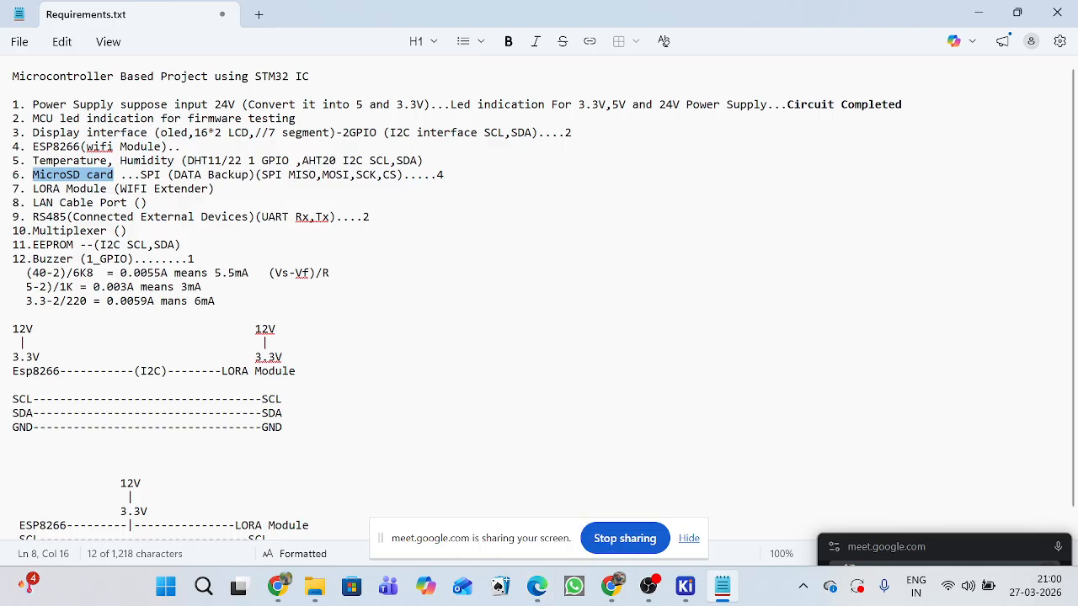
pyautogui.click(13, 315)
pyautogui.moveTo(140, 174); pyautogui.dragTo(154, 174)
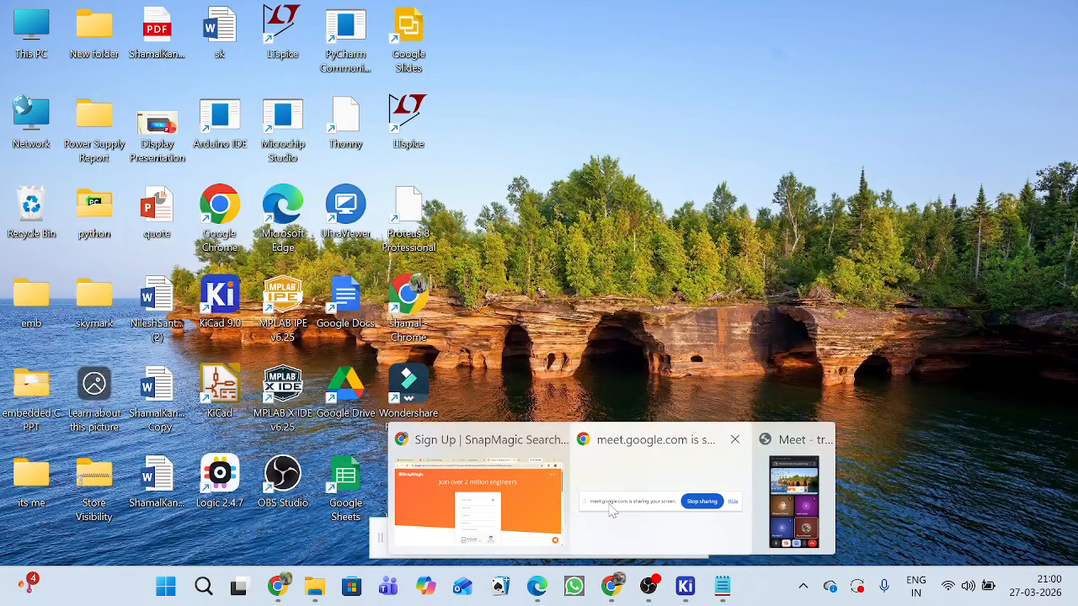
# Switch to the Chrome window with the DHT11 image search and close its SnapMagic sign-up tab.
pyautogui.click(612, 511)
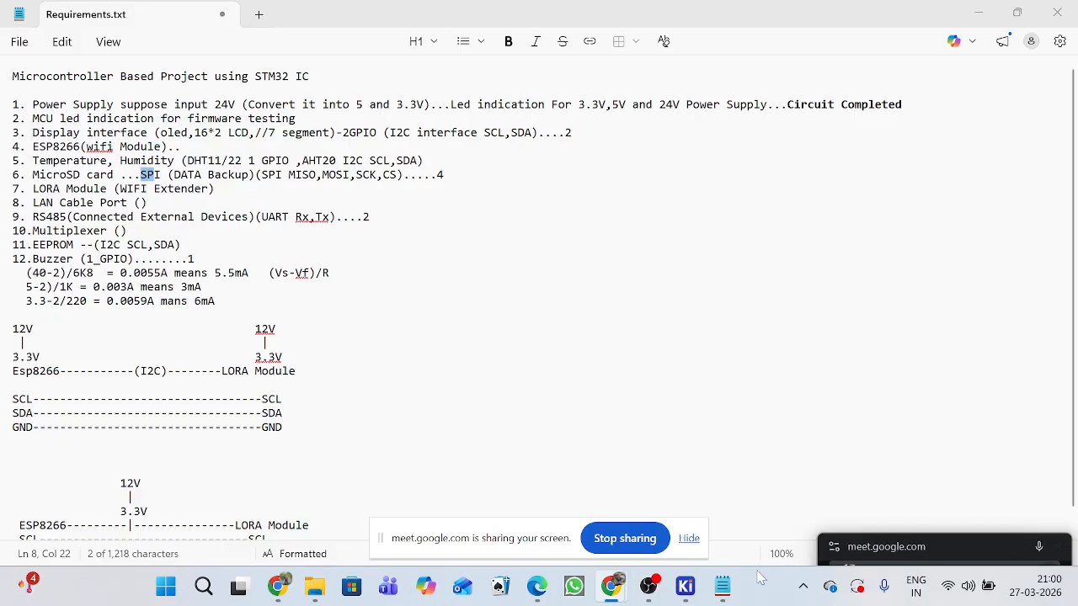
pyautogui.moveTo(617, 592)
pyautogui.click(720, 532)
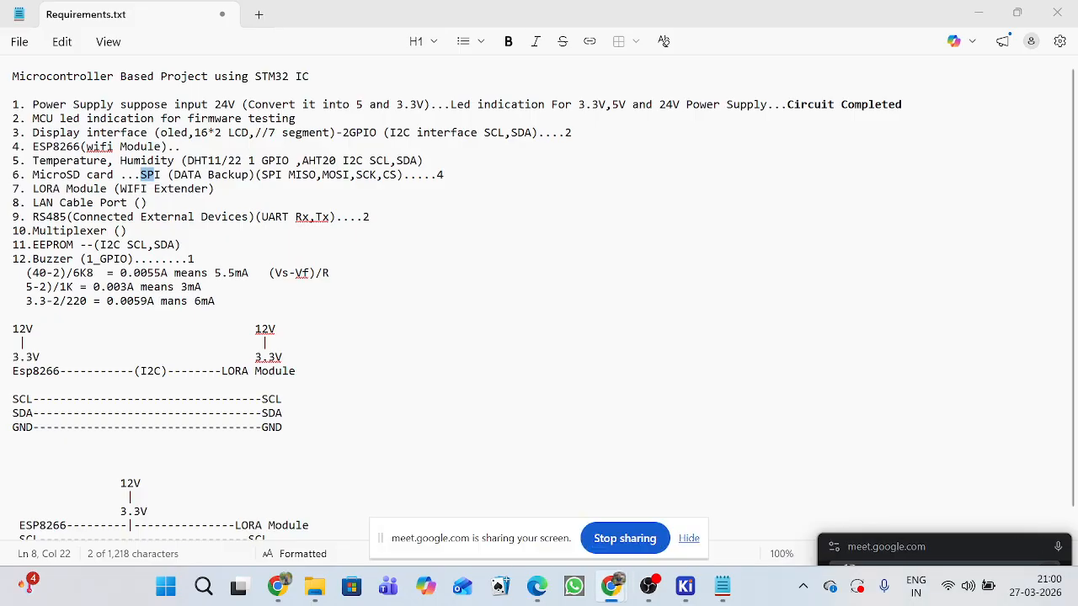
pyautogui.click(977, 14)
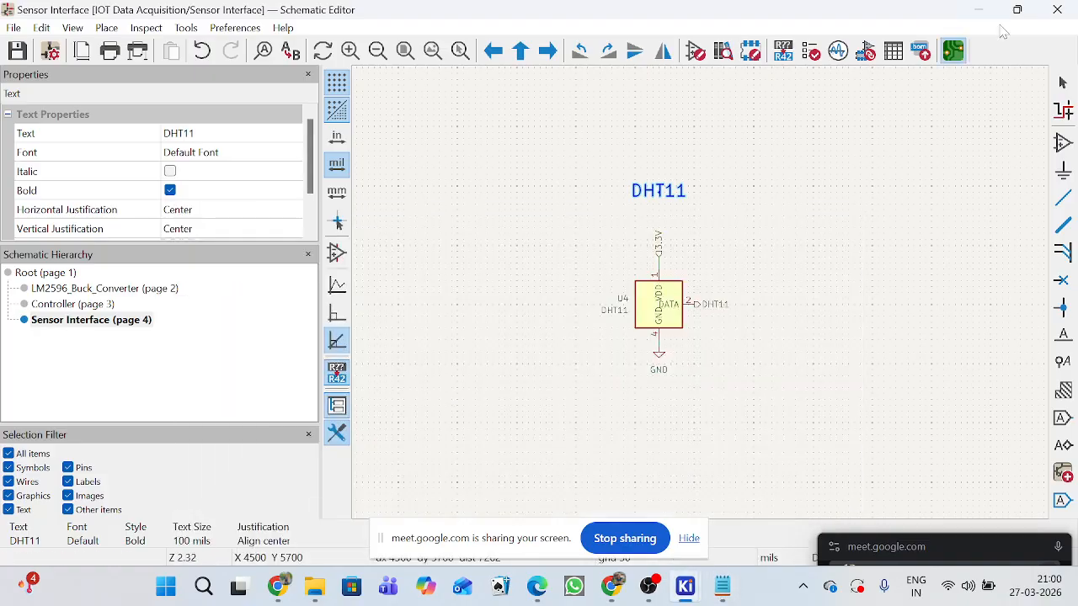
pyautogui.click(977, 10)
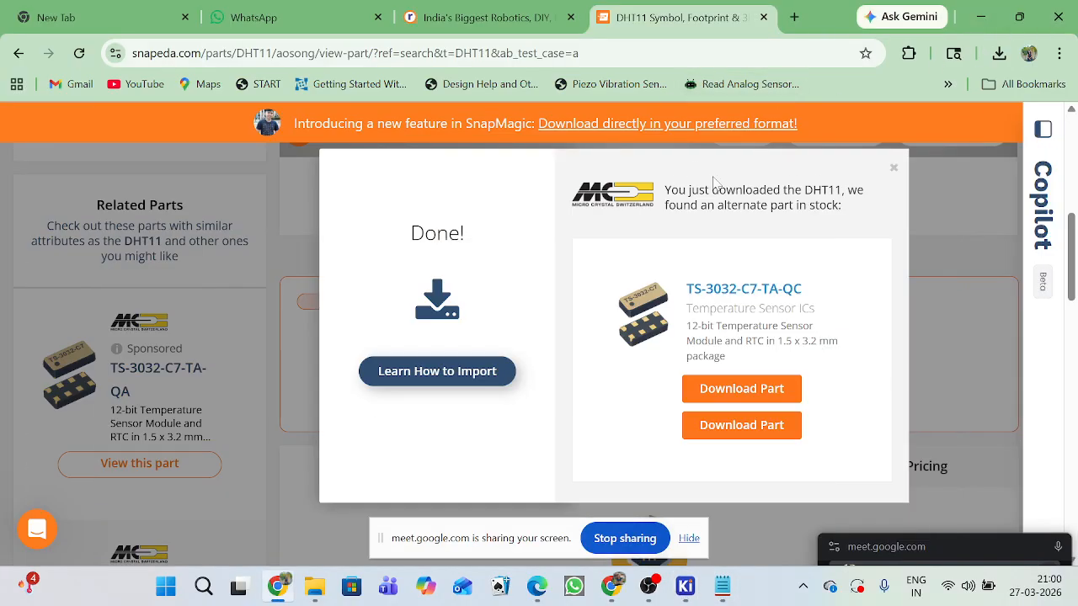
pyautogui.press('super+d')
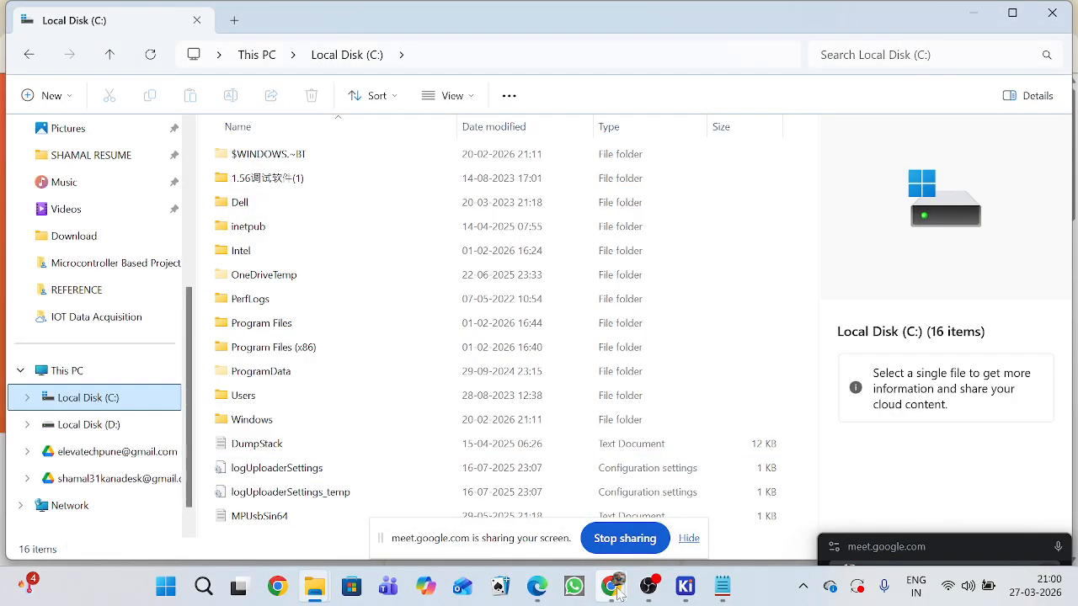
pyautogui.moveTo(620, 589)
pyautogui.click(505, 498)
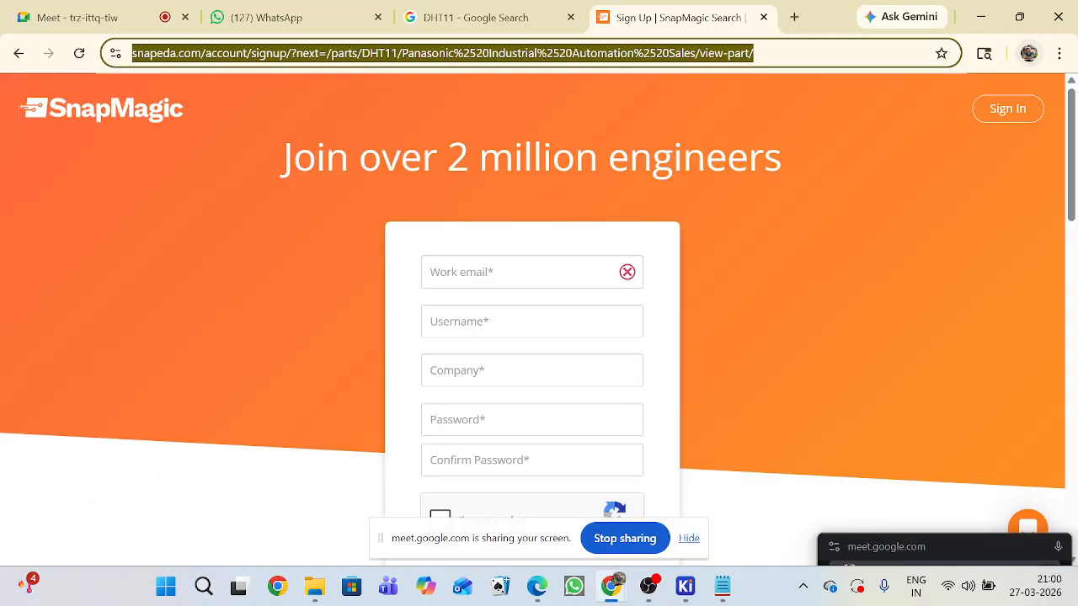
pyautogui.click(764, 18)
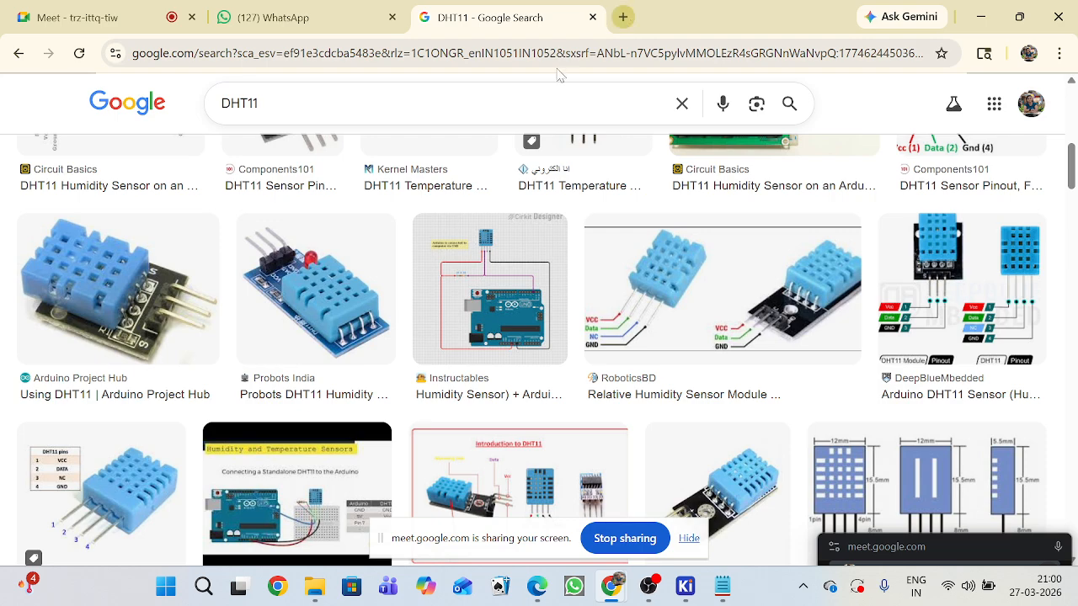
# Search Google Images for "SD card interfce" and look through the wiring and pinout pictures.
pyautogui.click(255, 103)
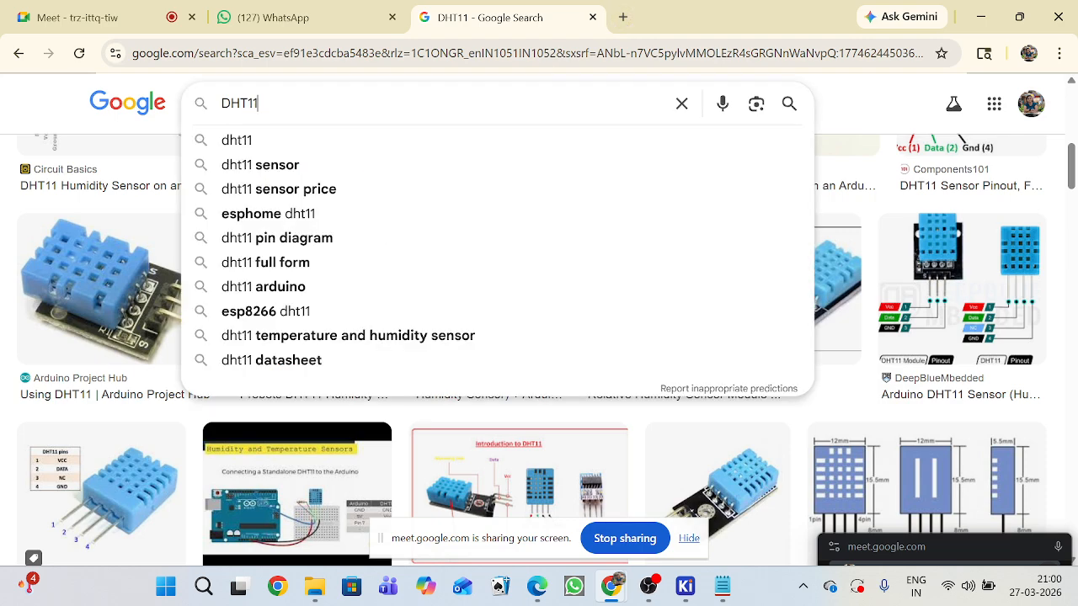
pyautogui.doubleClick(252, 102)
pyautogui.write('SD ')
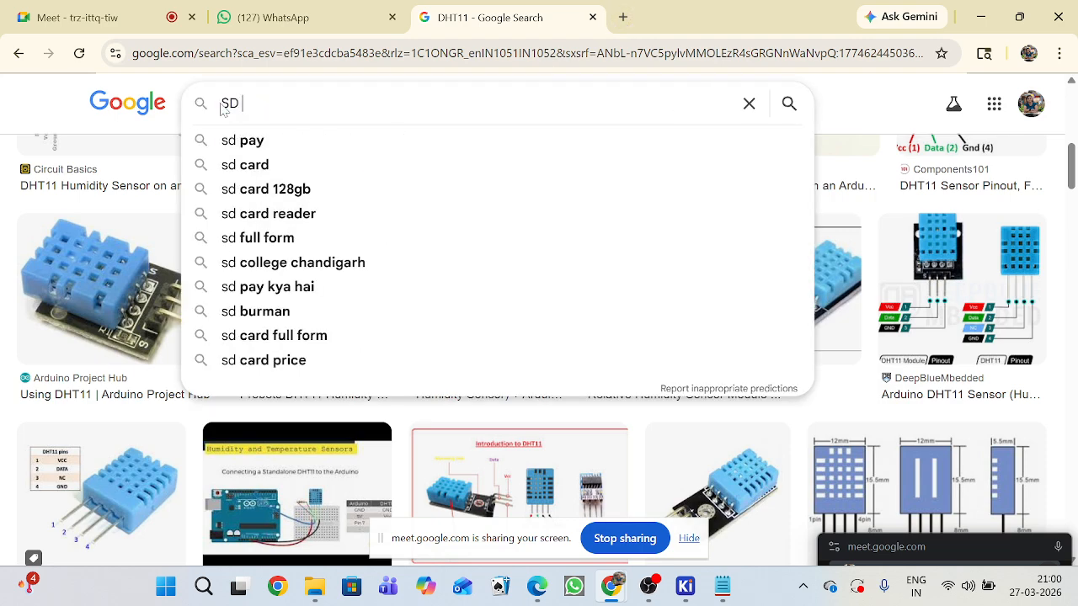
pyautogui.write('card ')
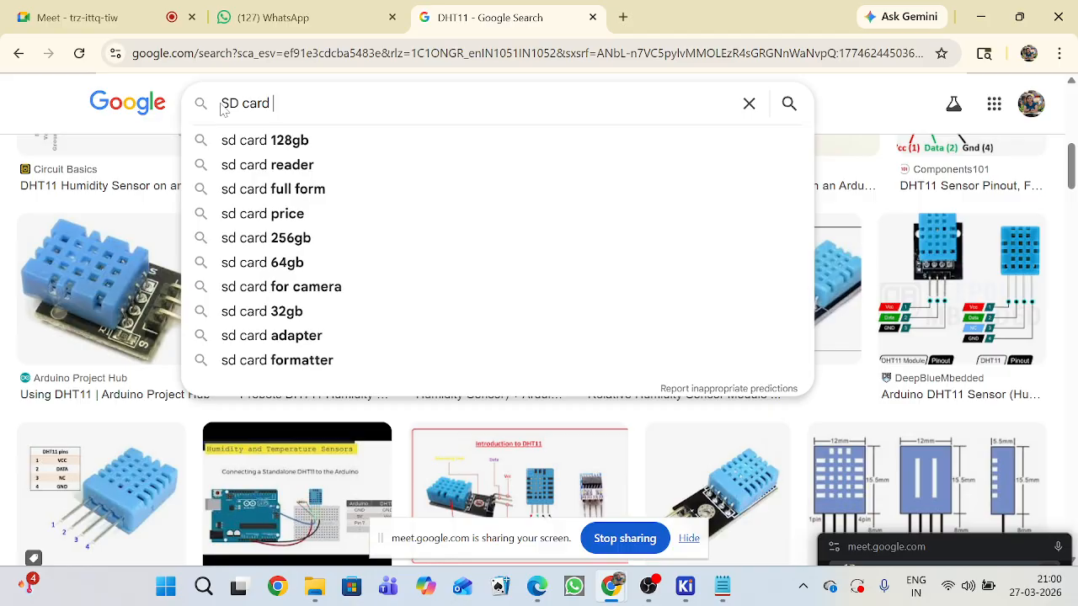
pyautogui.write('interfce')
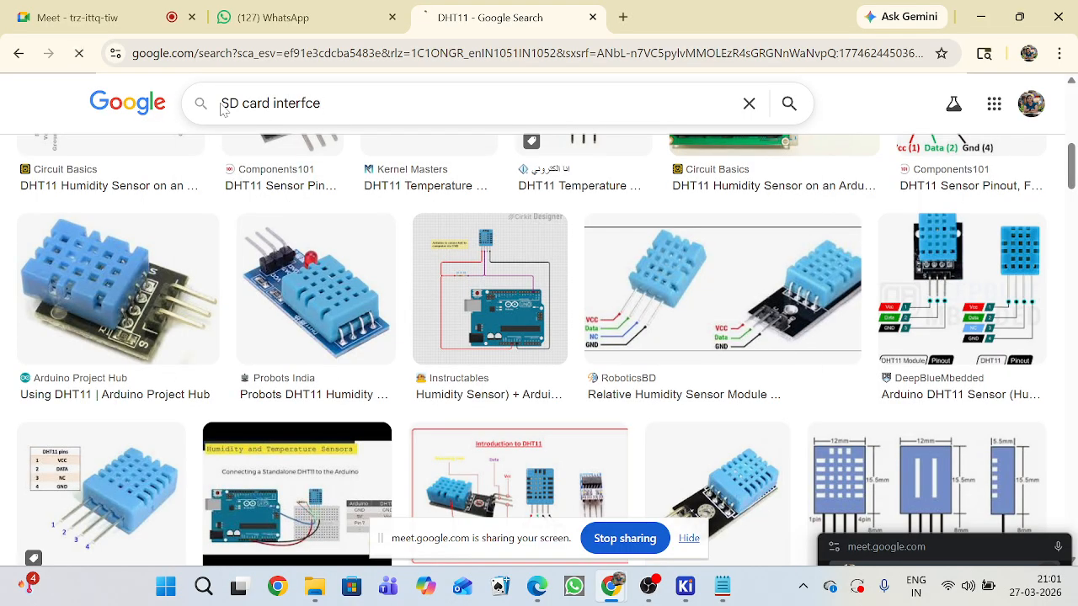
pyautogui.scroll(-1, 376, 346)
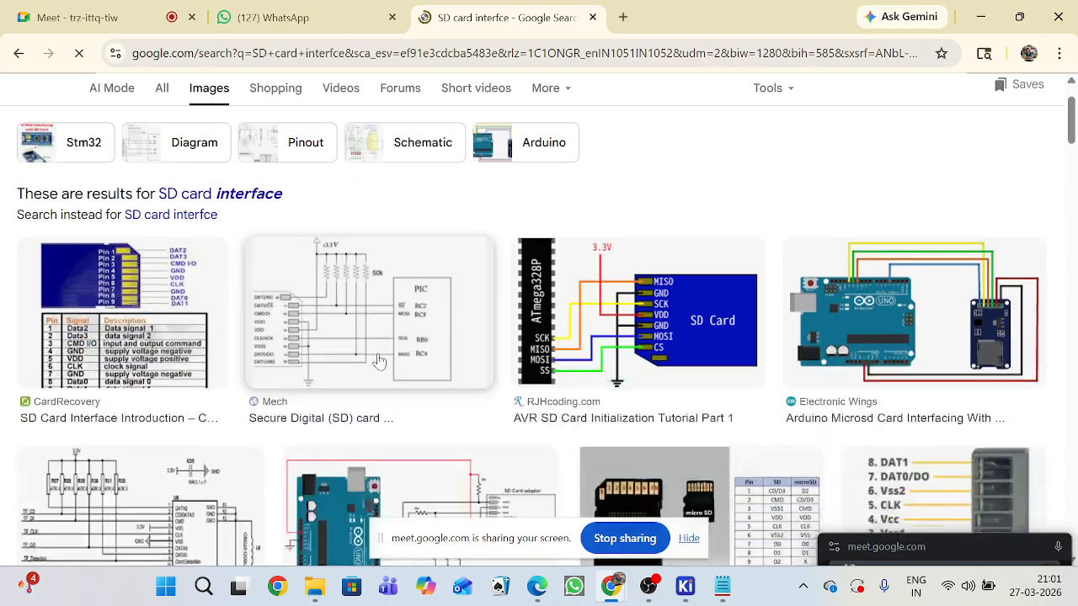
# Open the CardRecovery SD Card Interface Introduction article and examine its SD card pin and signal table.
pyautogui.click(141, 286)
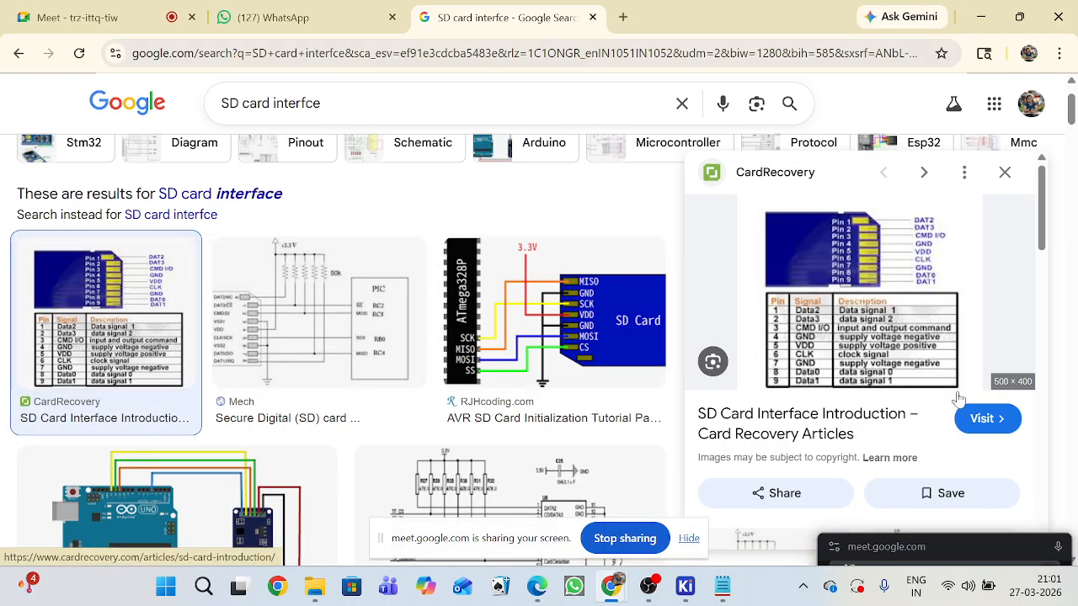
pyautogui.click(861, 373)
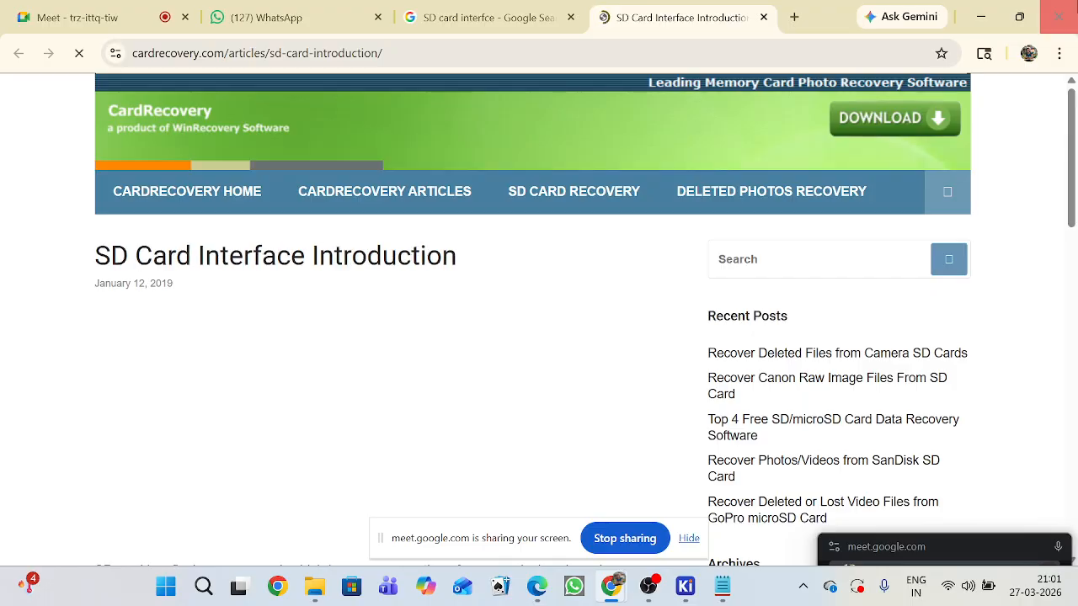
pyautogui.scroll(-9, 837, 396)
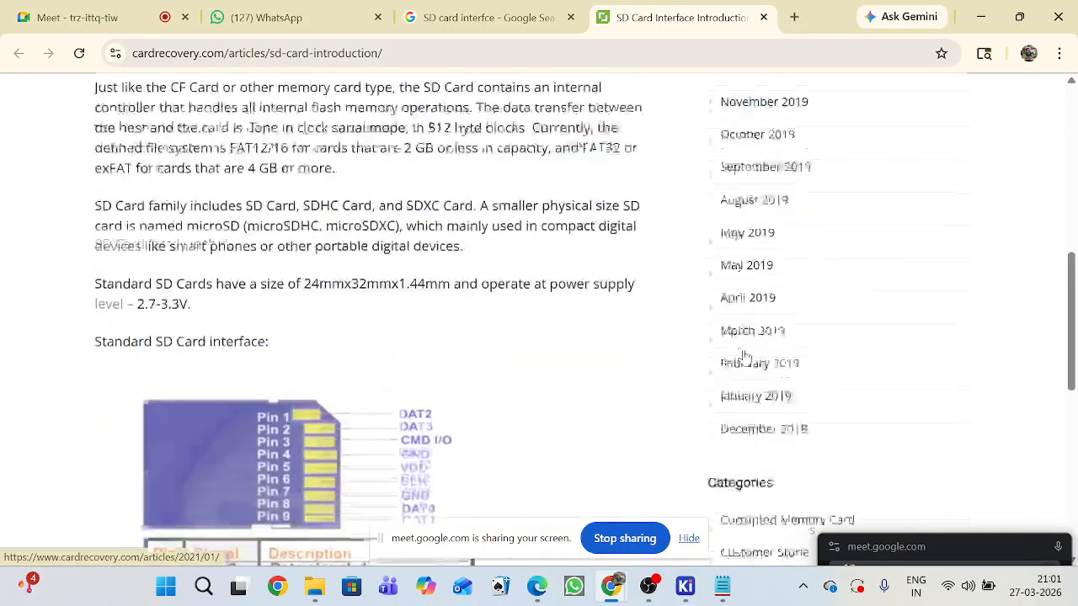
pyautogui.scroll(-1, 592, 356)
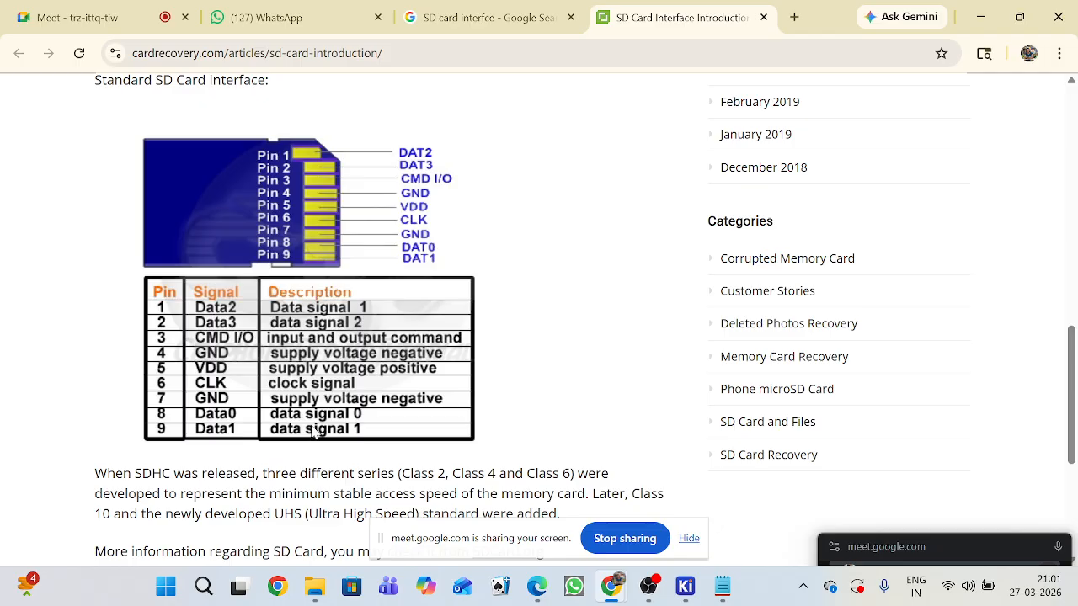
pyautogui.scroll(-4, 333, 379)
pyautogui.scroll(1, 371, 402)
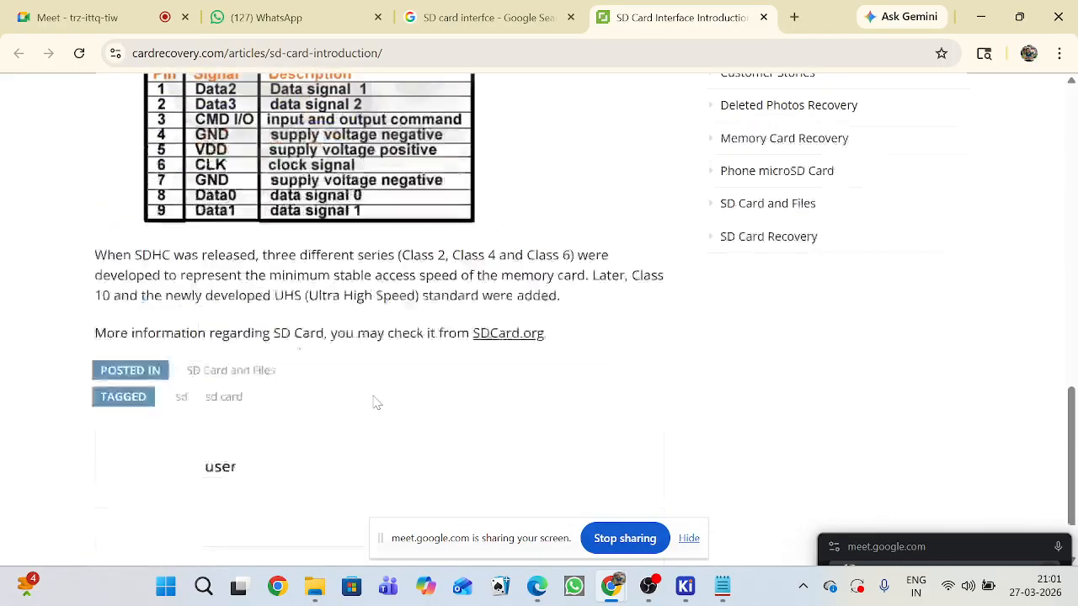
pyautogui.scroll(15, 375, 396)
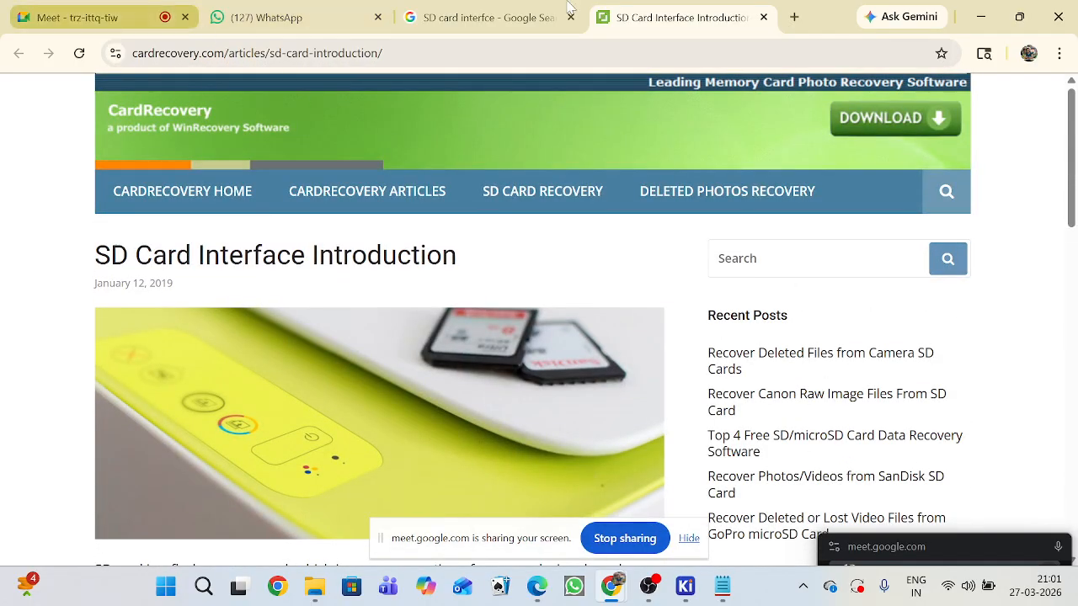
# Search Google Images for "SD card interfce spi pins" and open the Electronics Stack Exchange page with the micro SD pin table.
pyautogui.click(450, 17)
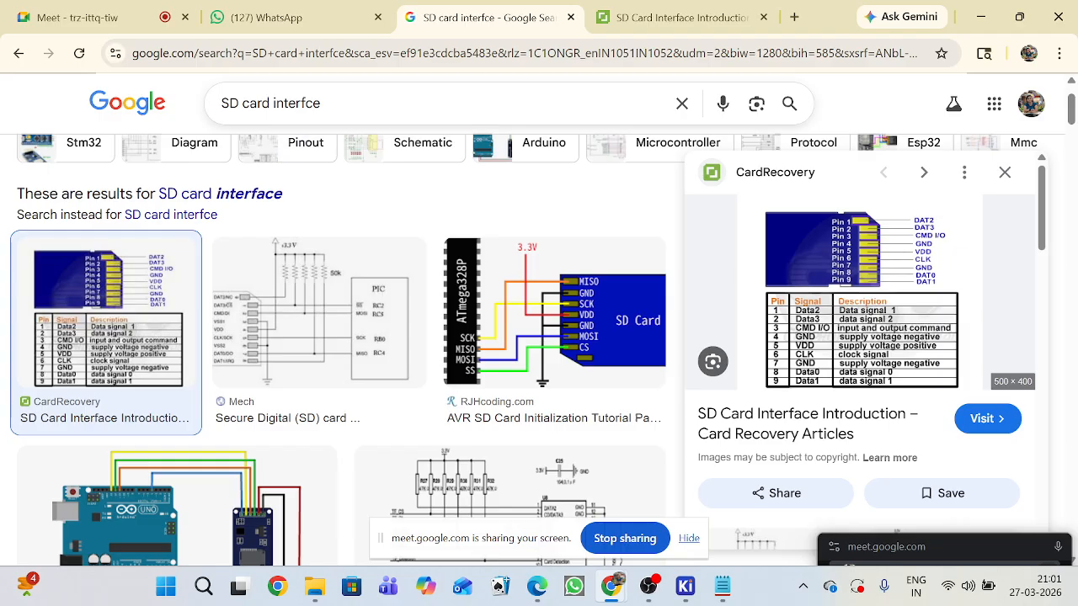
pyautogui.click(323, 103)
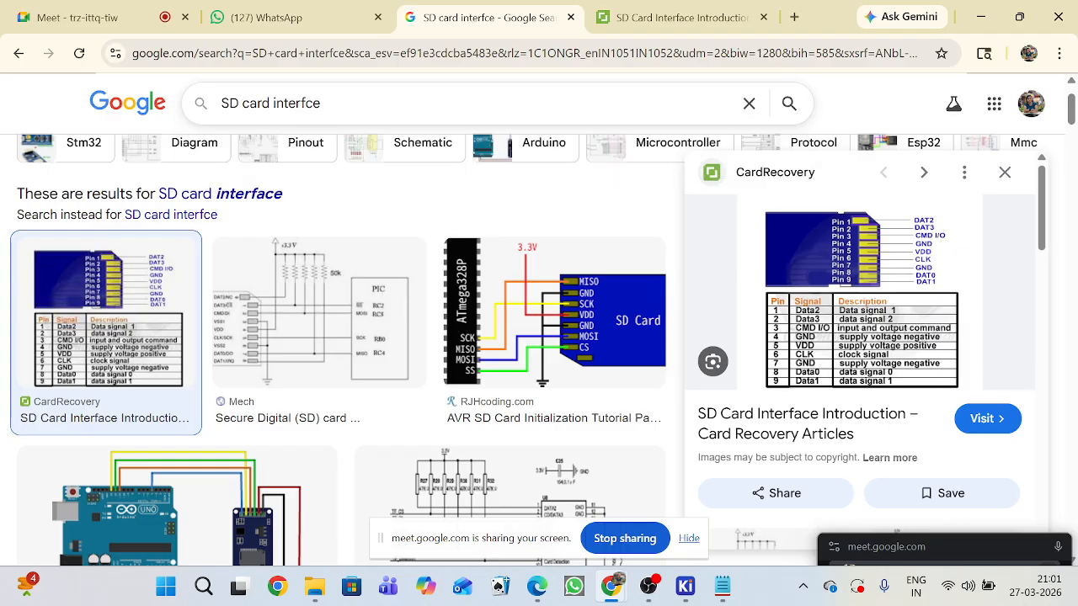
pyautogui.write('spi pins')
pyautogui.press('Return')
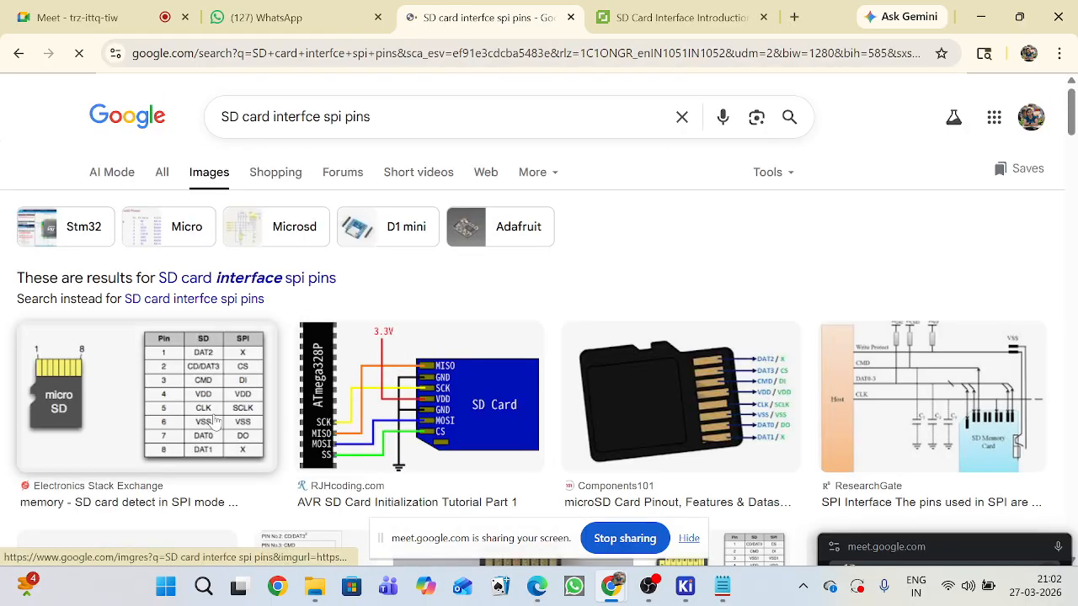
pyautogui.click(216, 424)
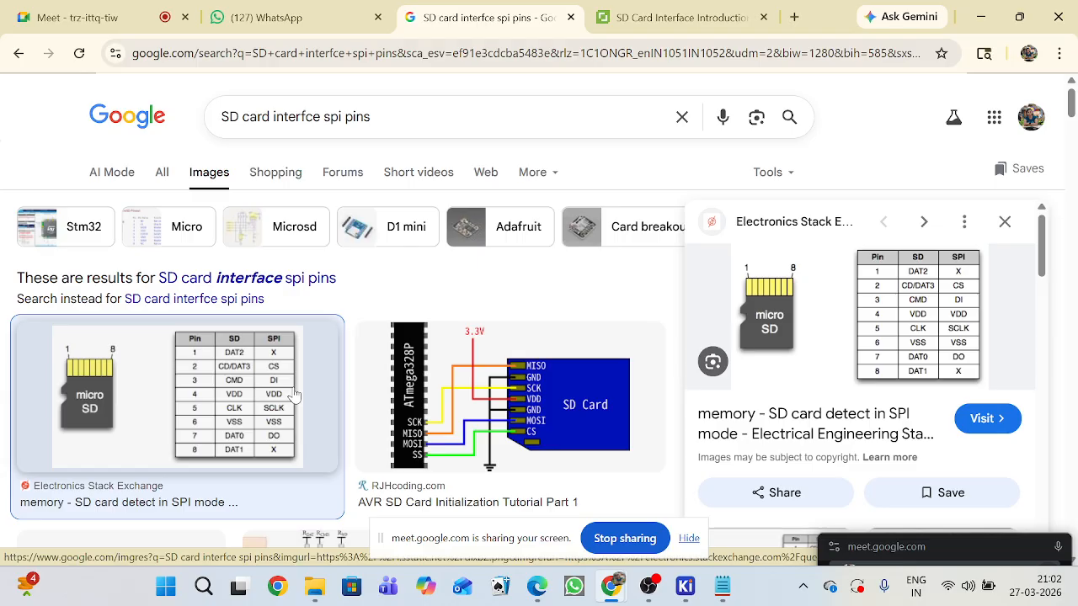
pyautogui.scroll(-3, 293, 394)
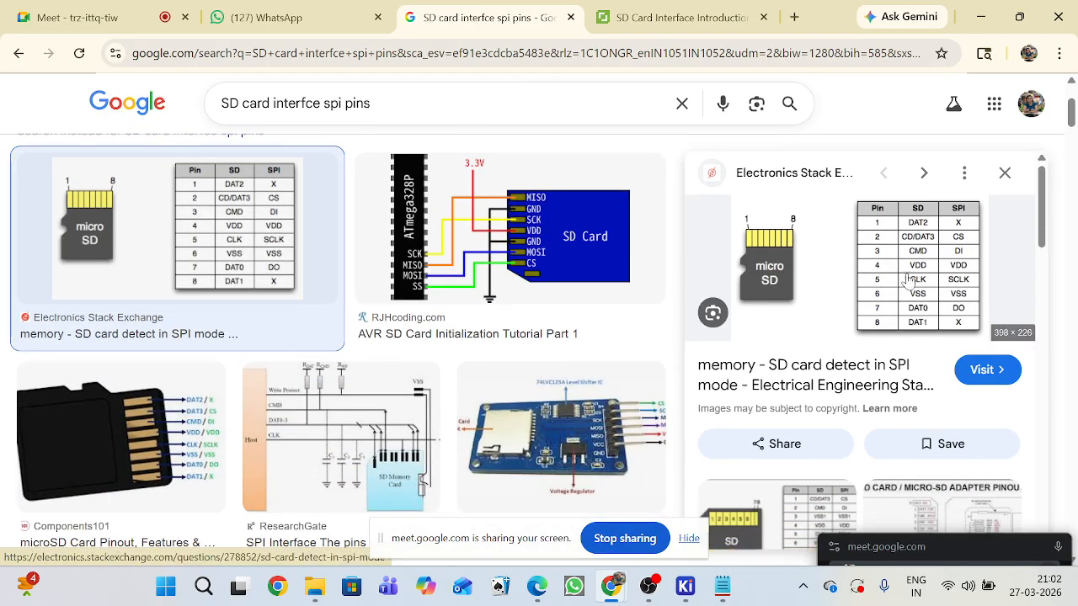
pyautogui.click(1002, 370)
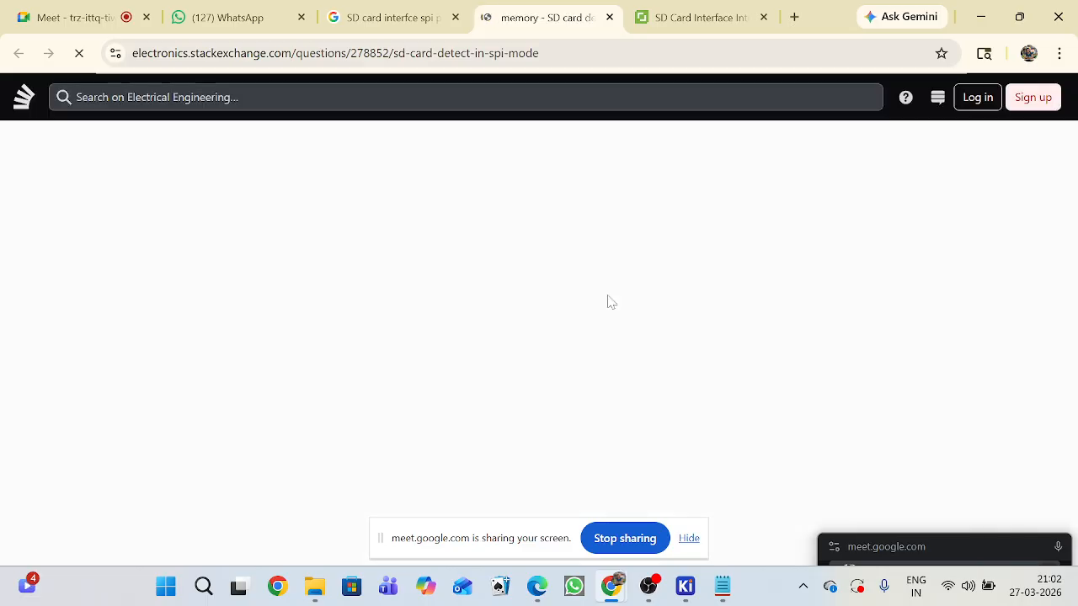
# Dismiss the cookie notice, sign in to Stack Exchange with the Google account, and close the chat room pop-up.
pyautogui.scroll(-1, 598, 280)
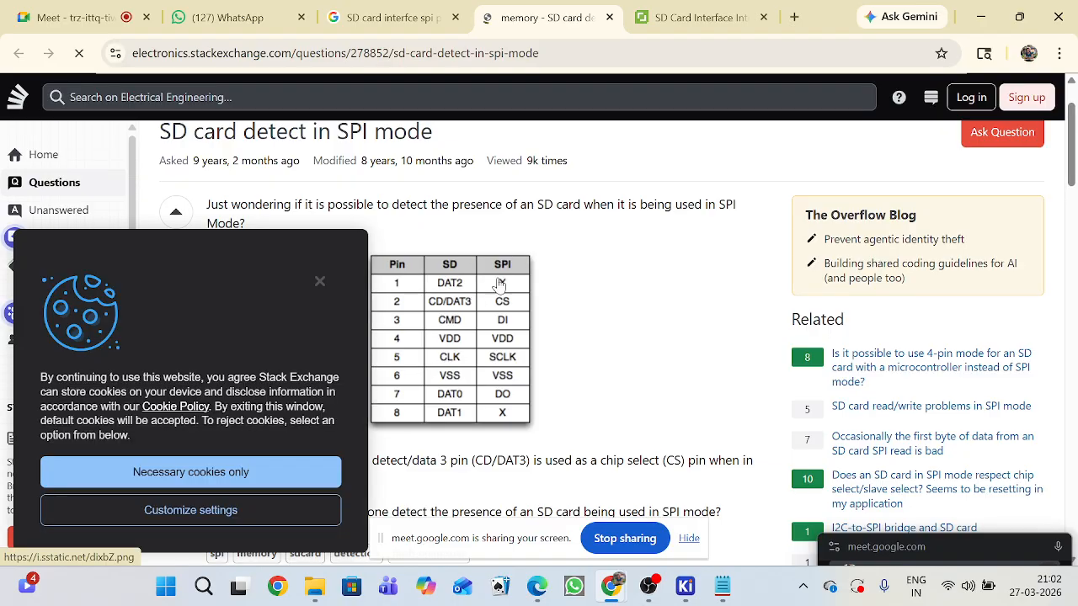
pyautogui.click(320, 281)
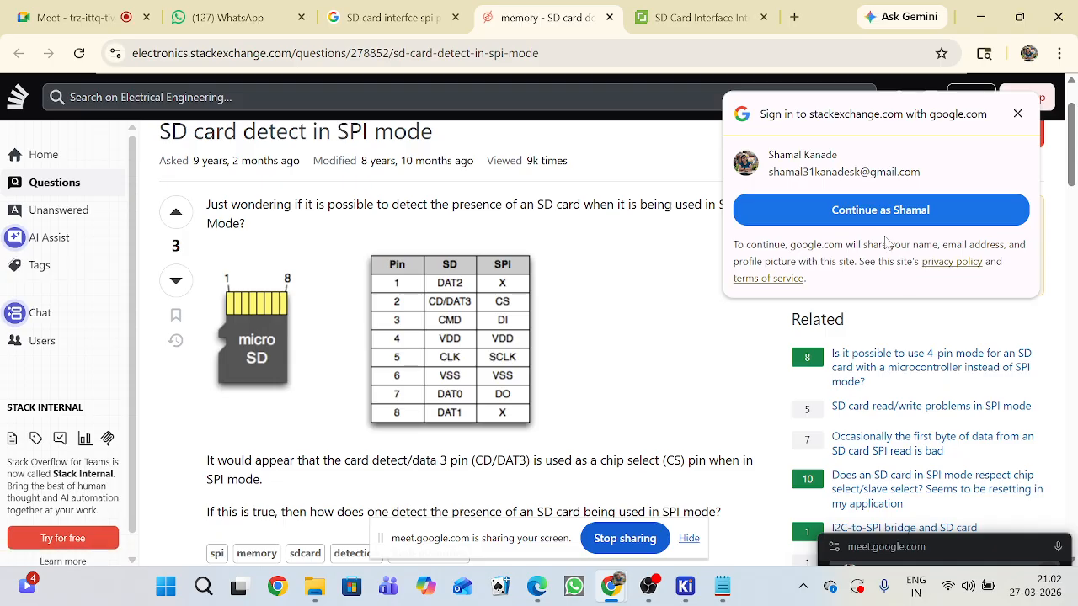
pyautogui.click(903, 220)
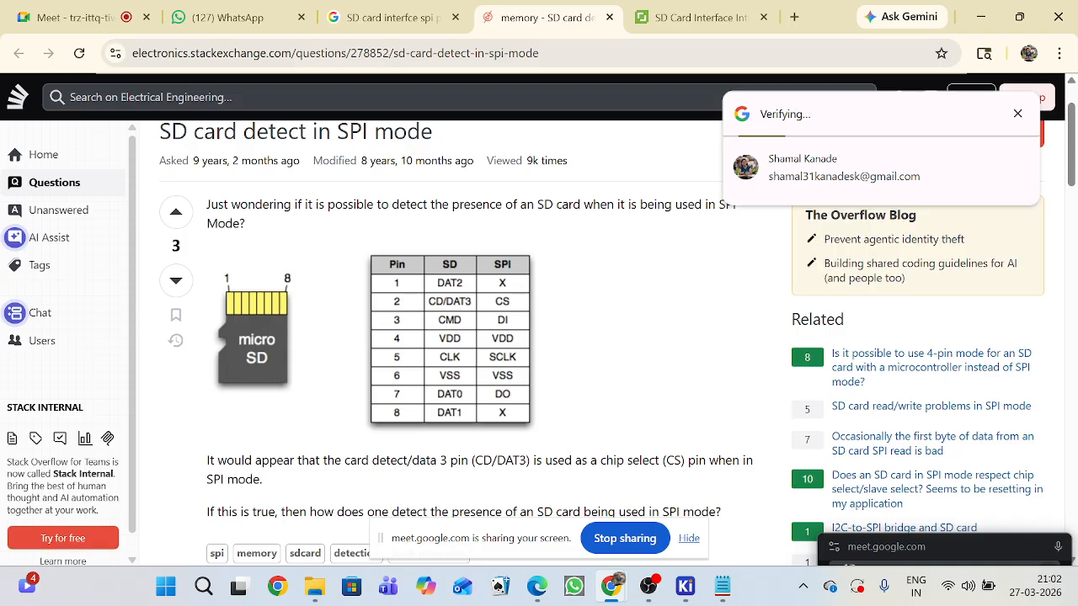
pyautogui.click(579, 52)
pyautogui.press('Return')
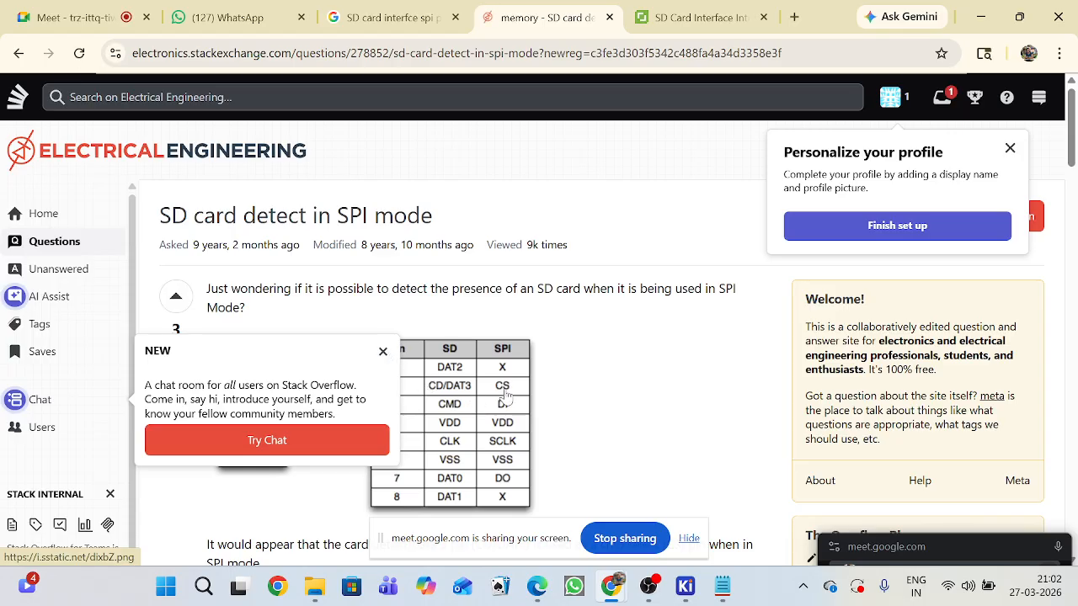
pyautogui.click(382, 351)
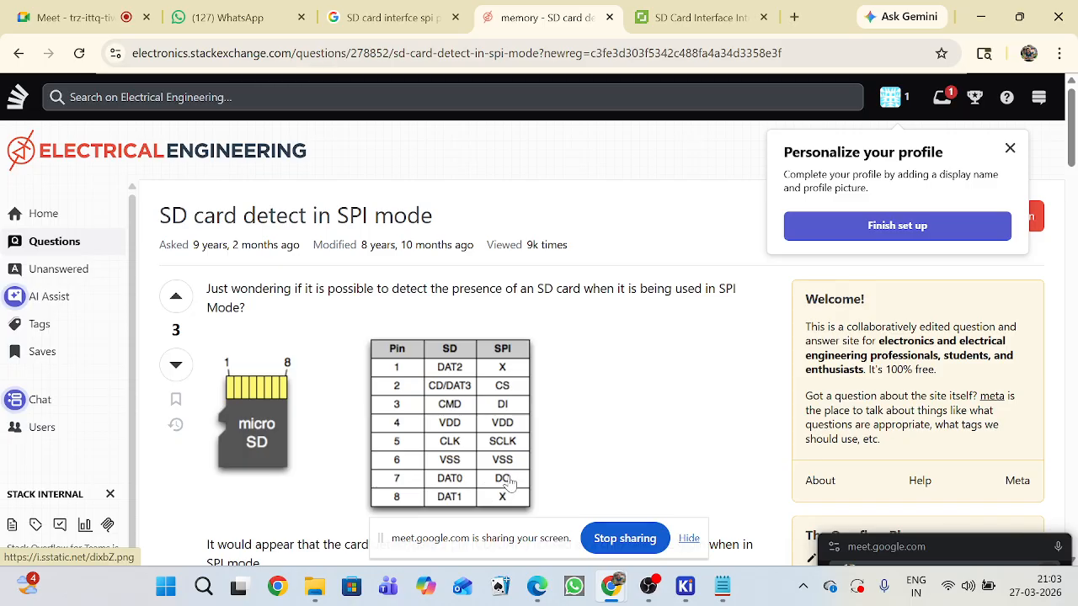
# Capture a screen snip of the micro SD drawing together with its SD/SPI pin table on the Stack Exchange page.
pyautogui.scroll(-4, 522, 446)
pyautogui.scroll(2, 525, 440)
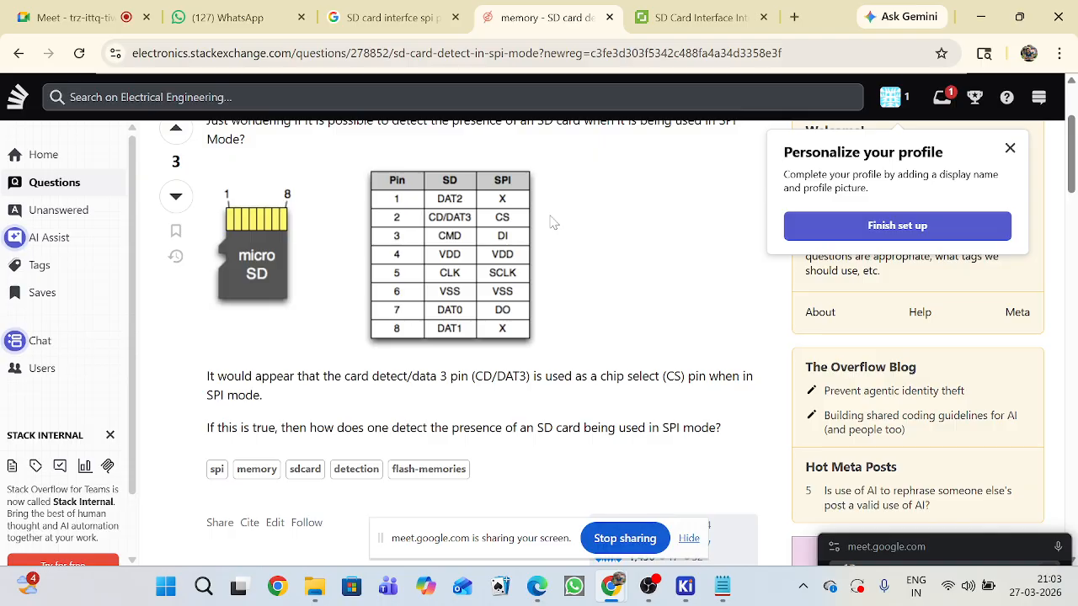
pyautogui.press('super+shift+s')
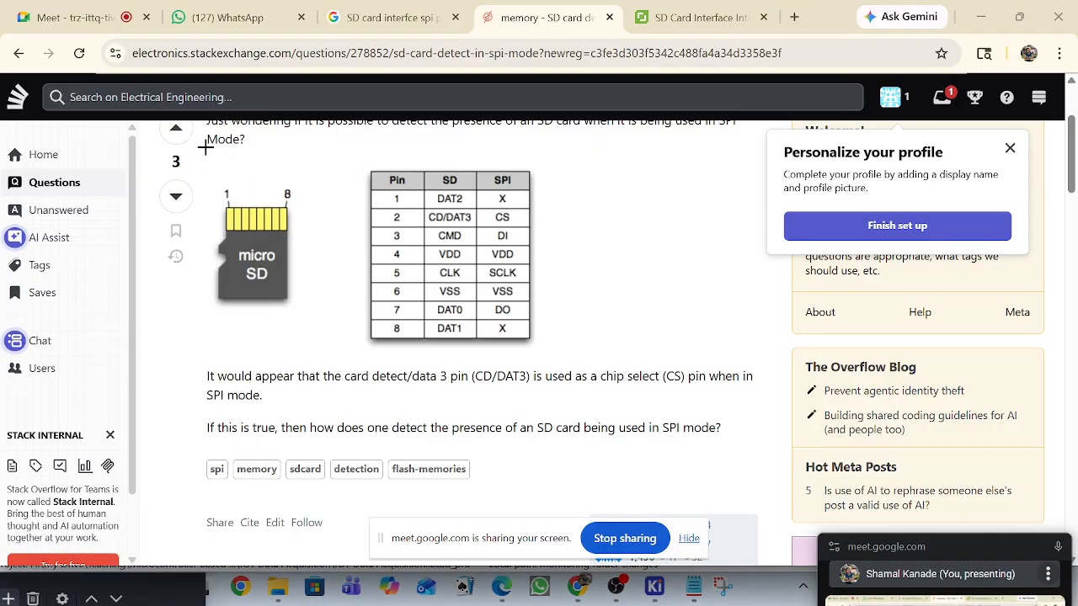
pyautogui.moveTo(205, 145); pyautogui.dragTo(568, 362)
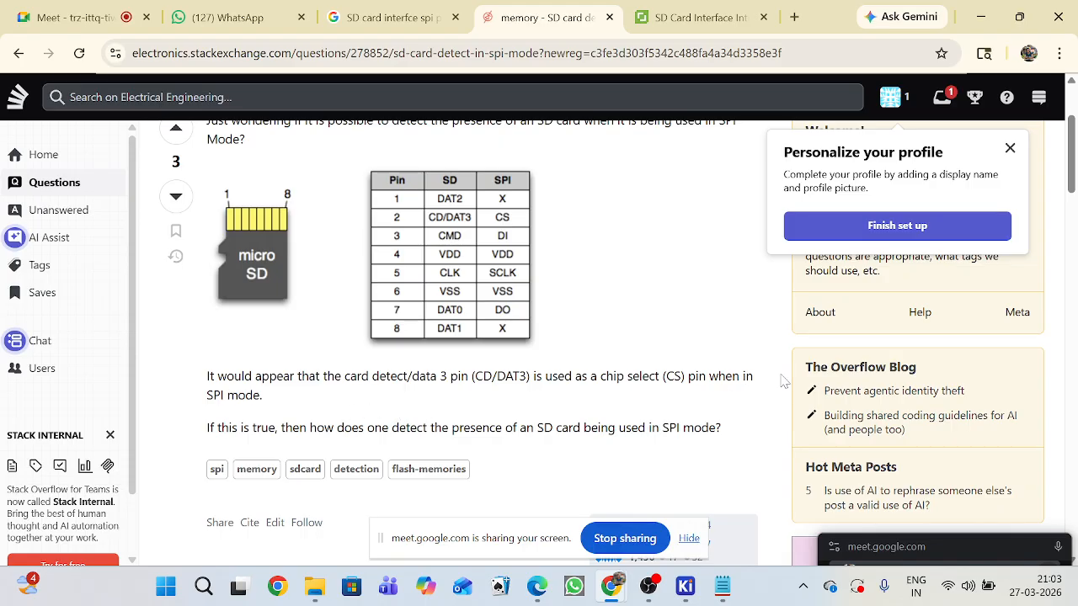
pyautogui.scroll(-3, 783, 380)
pyautogui.scroll(3, 545, 275)
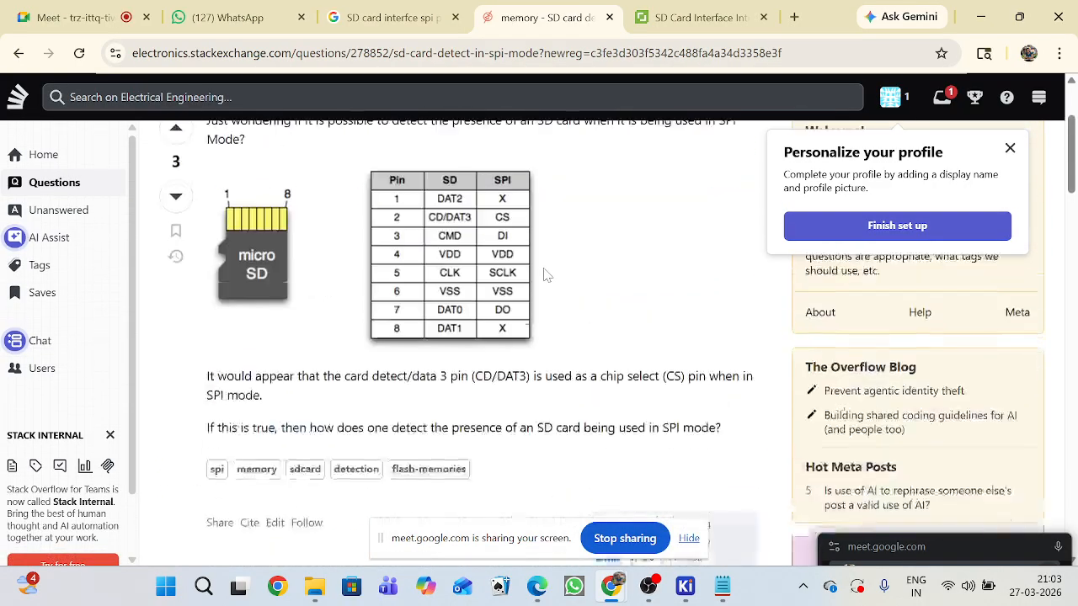
pyautogui.scroll(2, 545, 275)
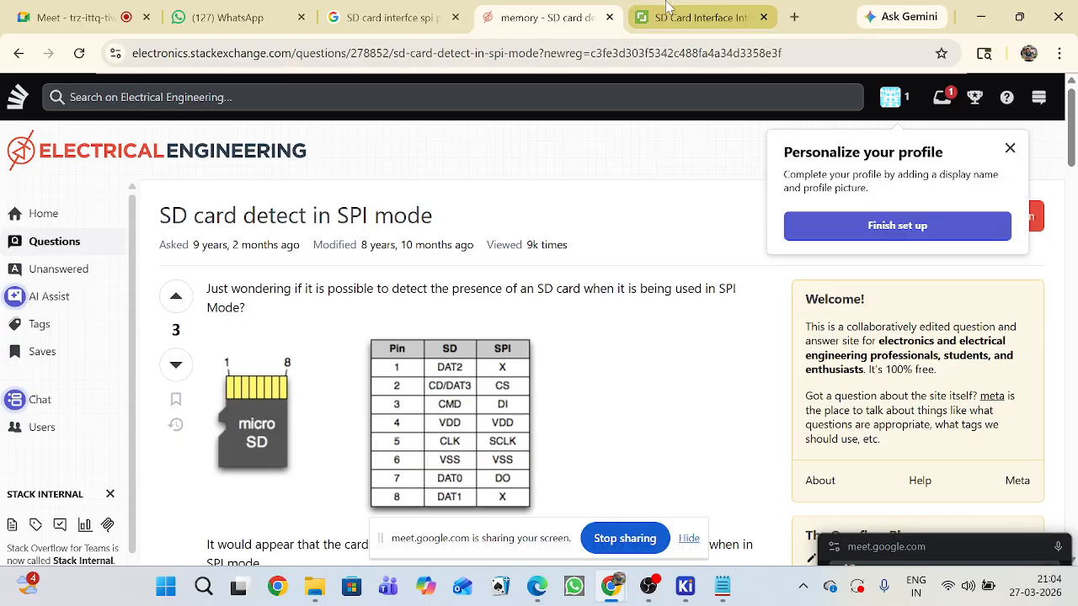
# Switch to WhatsApp and send the captured micro SD pin table image to the PCB PAID group.
pyautogui.click(220, 17)
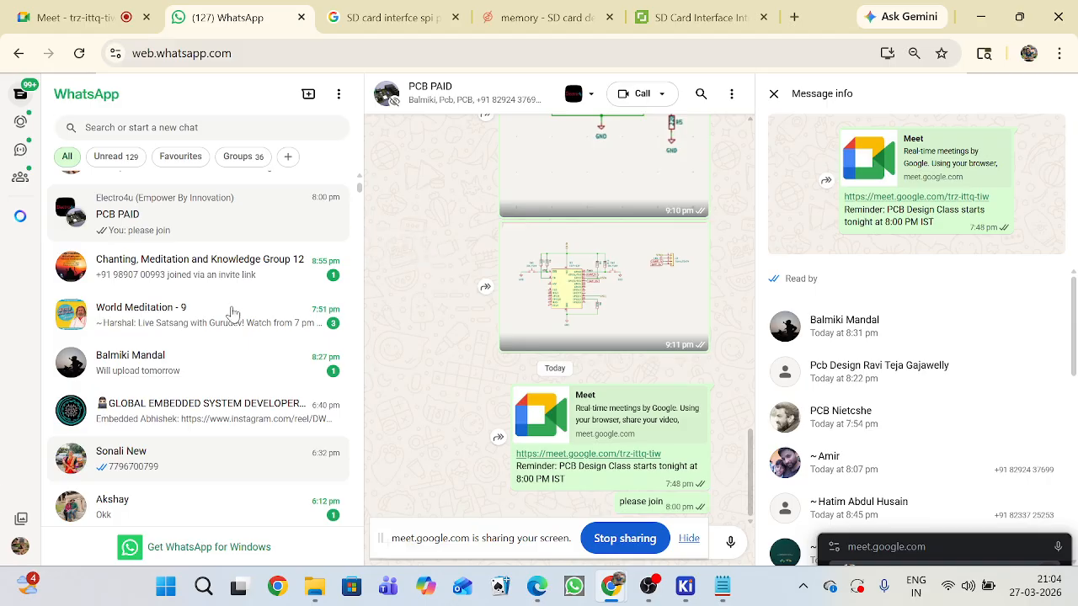
pyautogui.moveTo(516, 537); pyautogui.dragTo(468, 451)
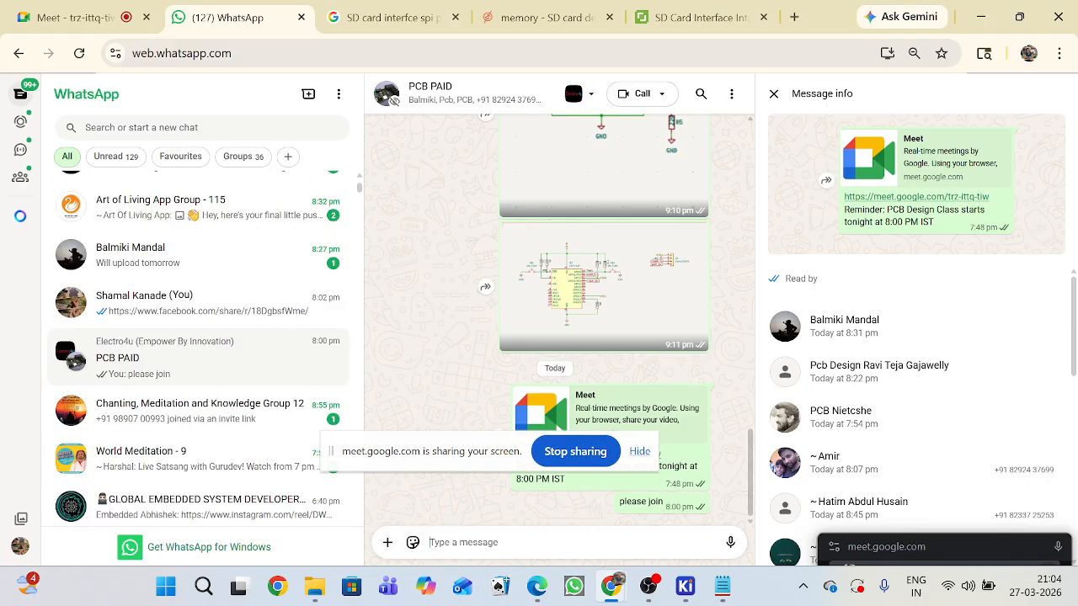
pyautogui.hotkey('ctrl', 'v')
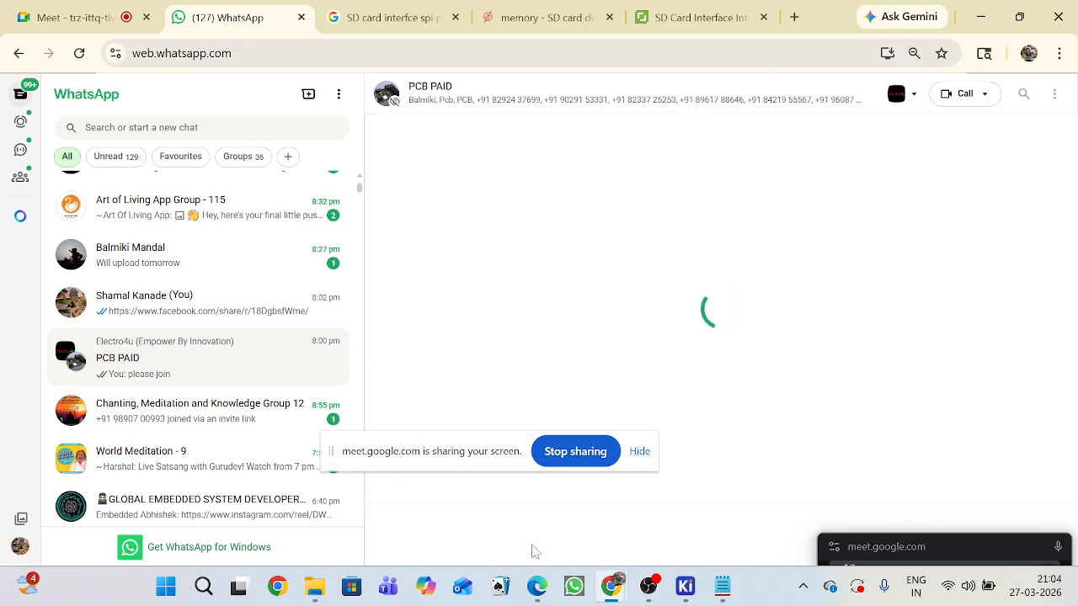
pyautogui.press('Return')
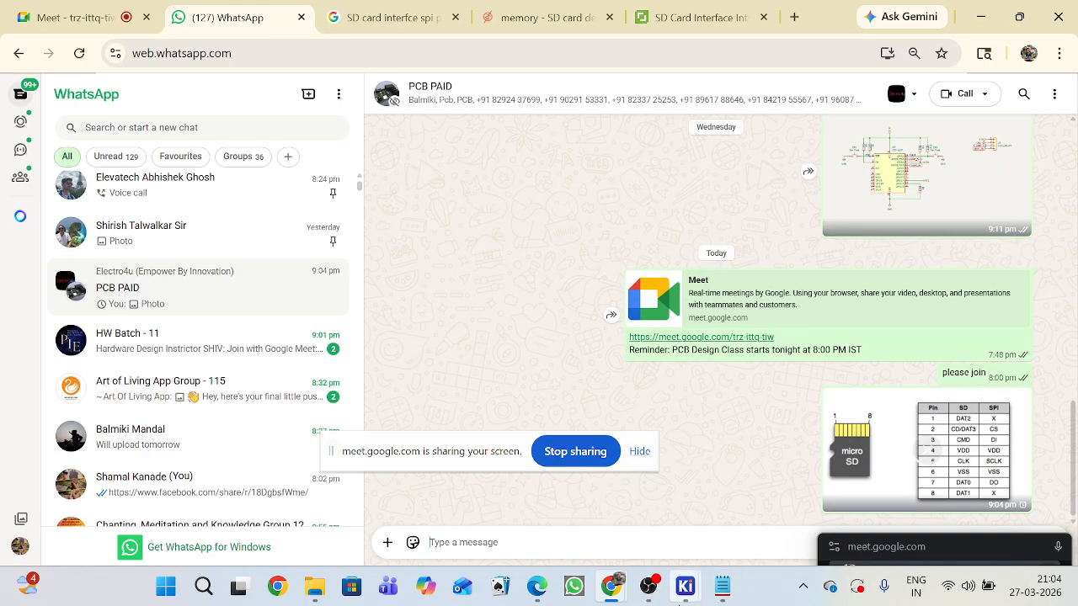
# Switch to the KiCad Schematic Editor's Sensor Interface sheet and search the symbol library for "micro".
pyautogui.moveTo(687, 586)
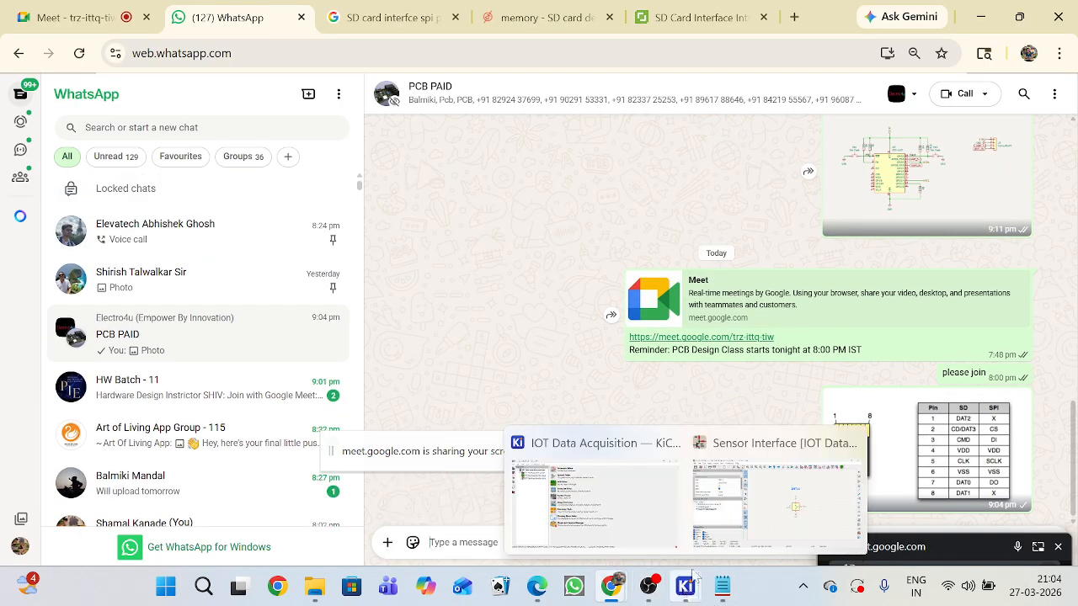
pyautogui.click(808, 505)
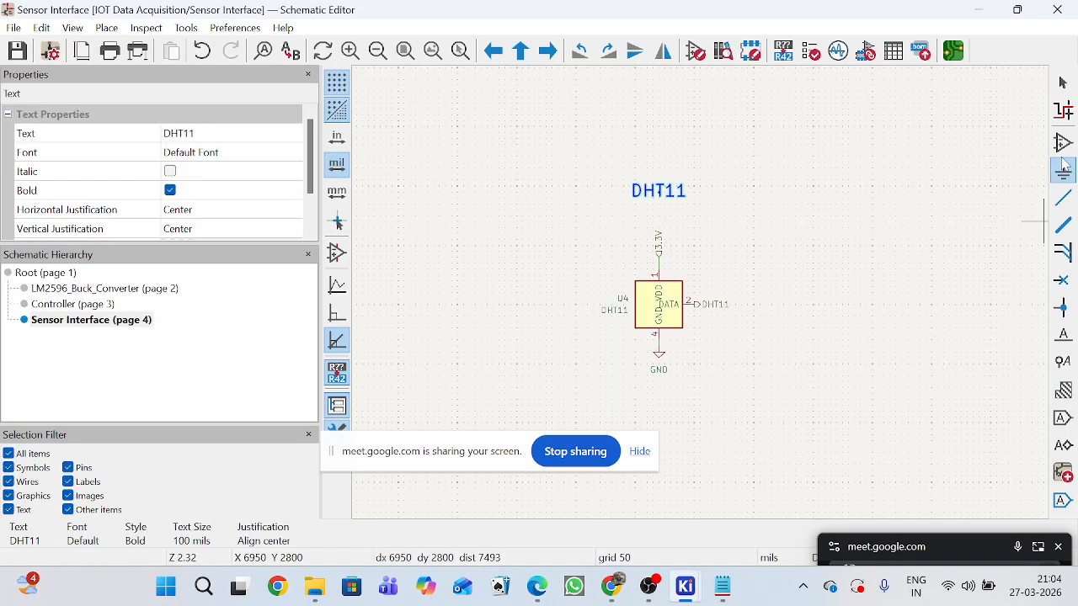
pyautogui.click(1062, 145)
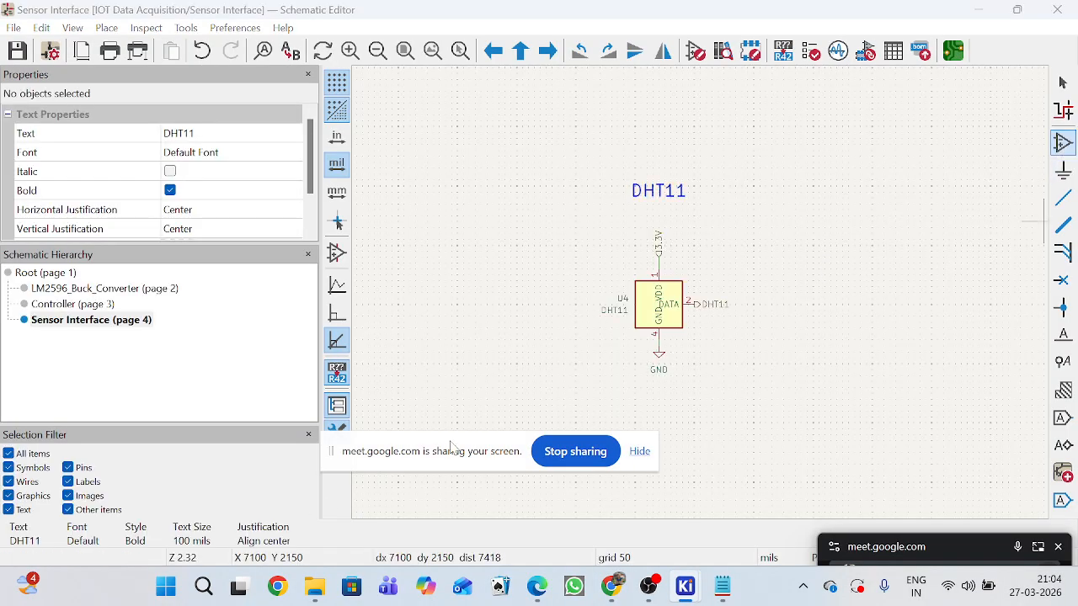
pyautogui.moveTo(438, 462); pyautogui.dragTo(439, 572)
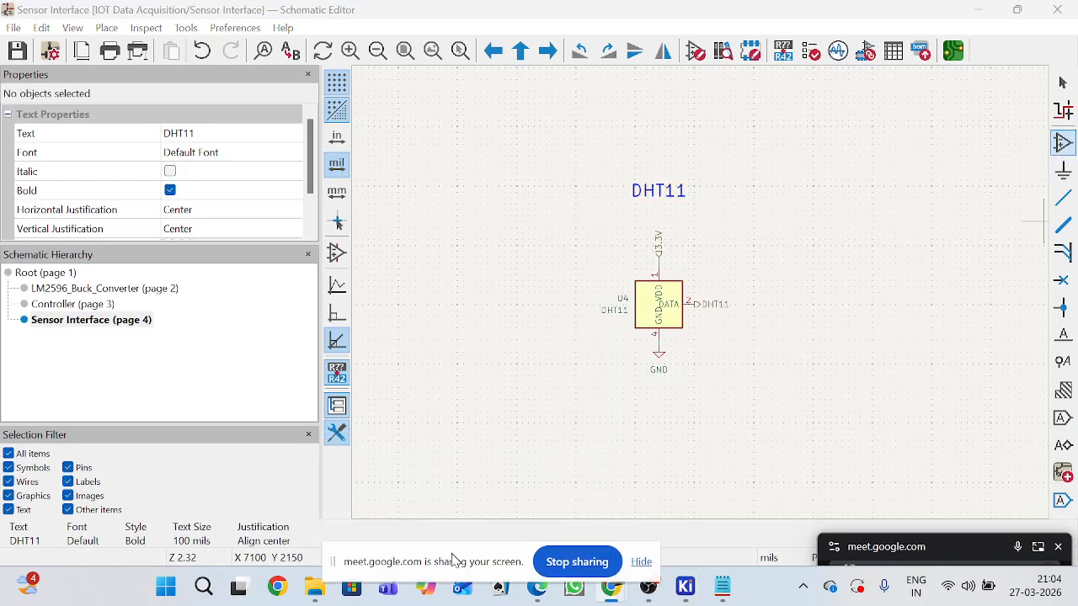
pyautogui.click(726, 254)
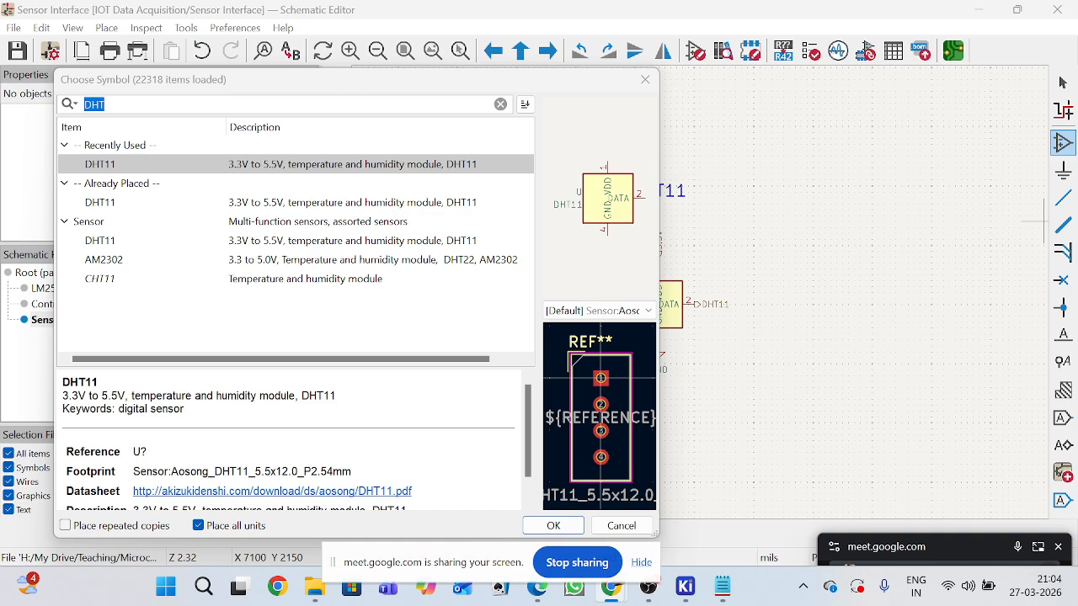
pyautogui.click(513, 89)
pyautogui.click(501, 104)
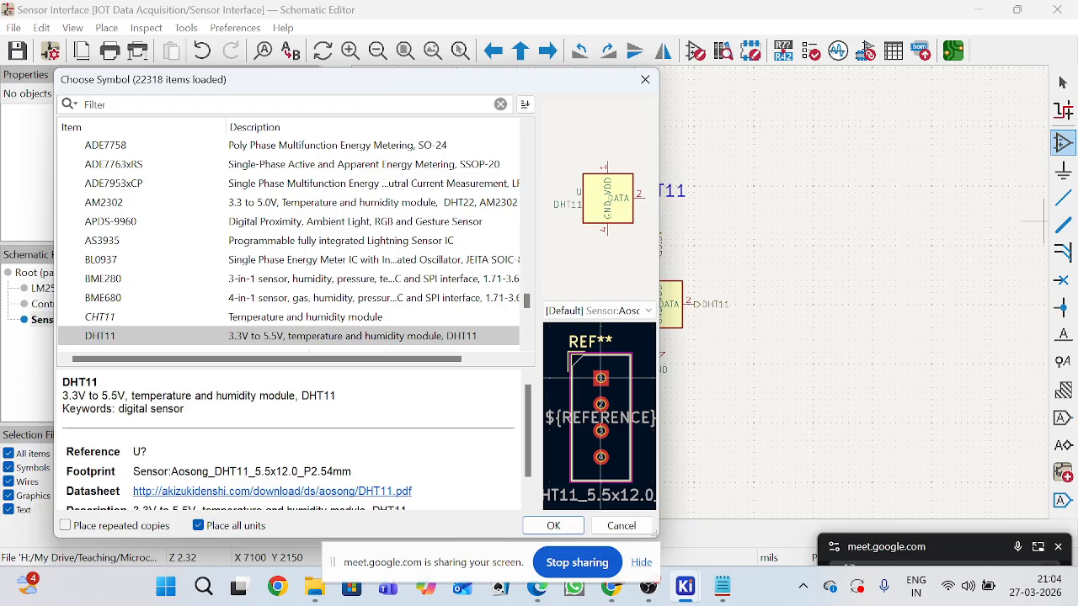
pyautogui.write('mi')
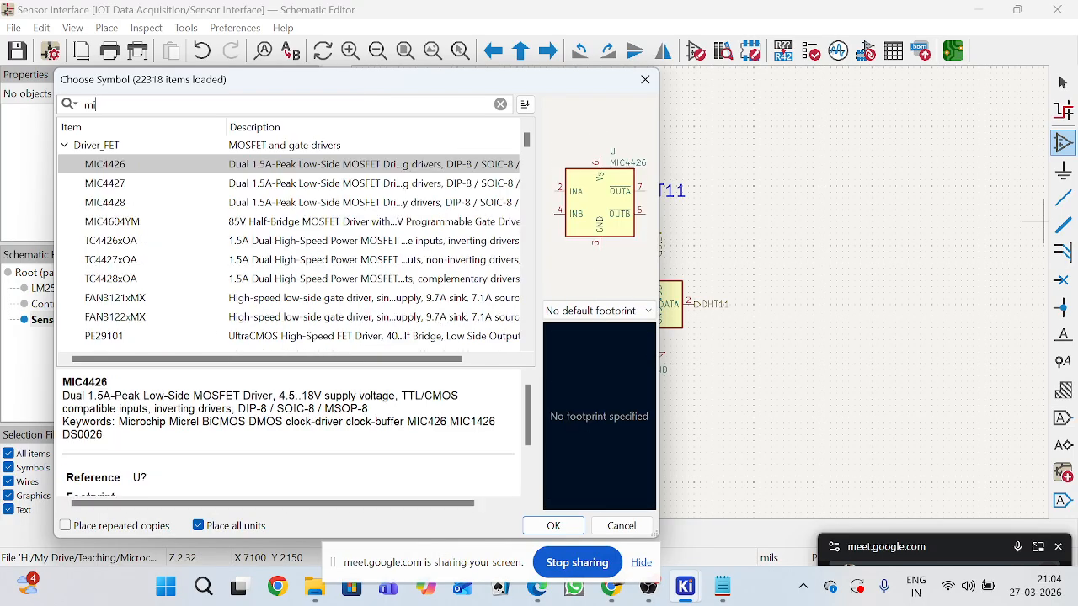
pyautogui.write('cro')
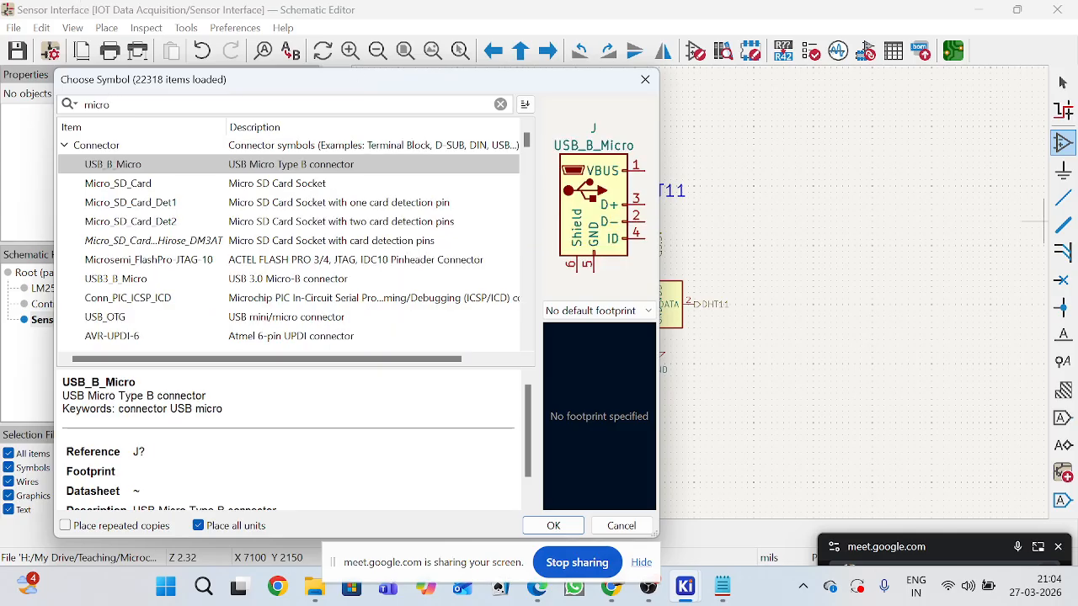
# Place the Micro_SD_Card connector symbol beside the DHT11 circuit, rotated 180° so its data pins face away from the sensor.
pyautogui.click(299, 188)
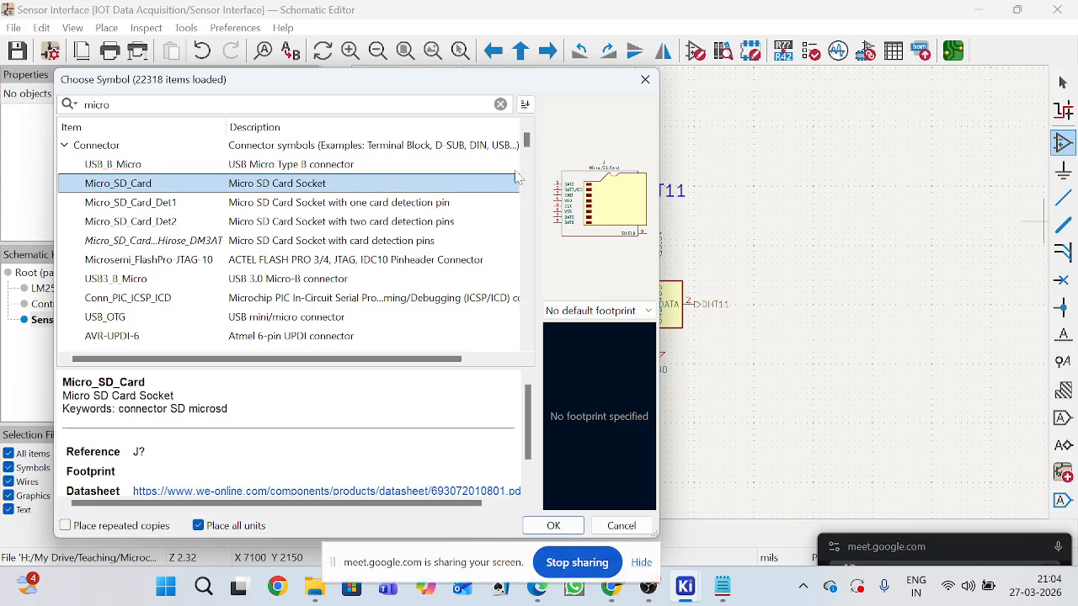
pyautogui.click(553, 525)
pyautogui.scroll(3, 938, 281)
pyautogui.scroll(-5, 702, 296)
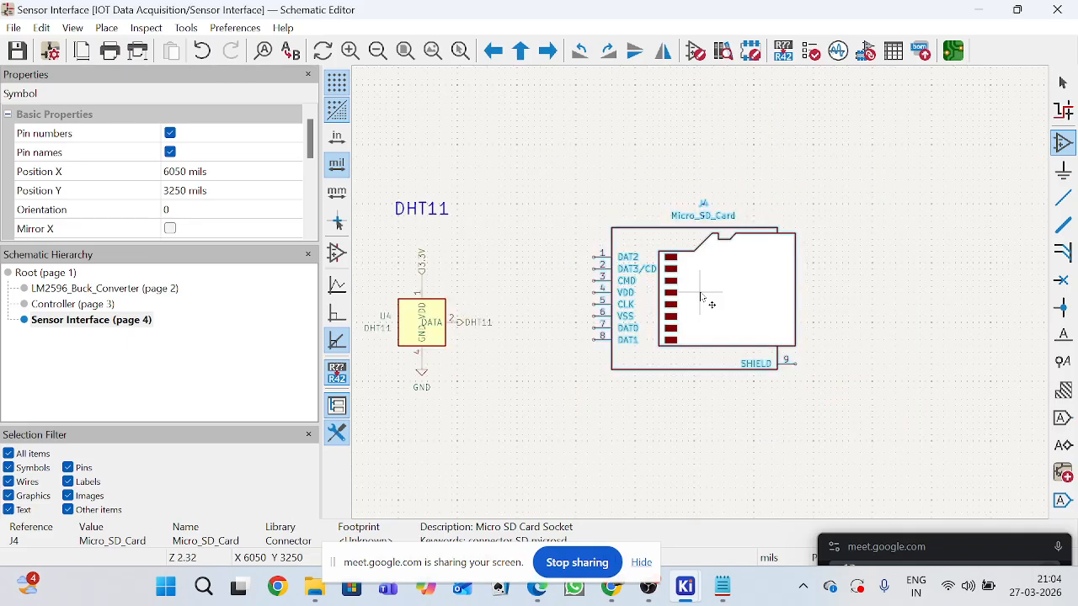
pyautogui.scroll(3, 702, 297)
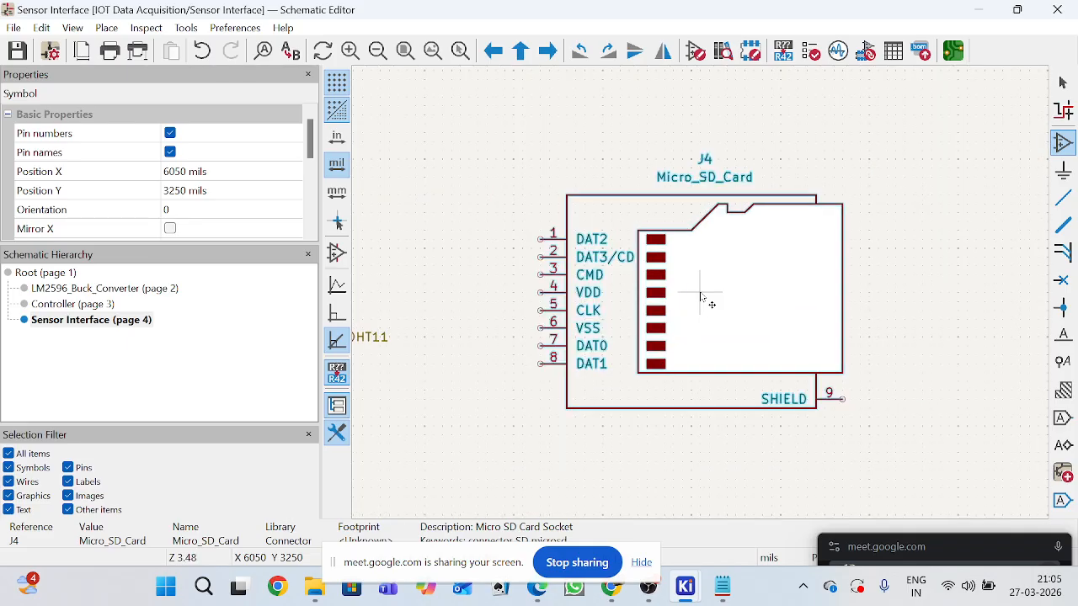
pyautogui.press('r')
pyautogui.press('r')
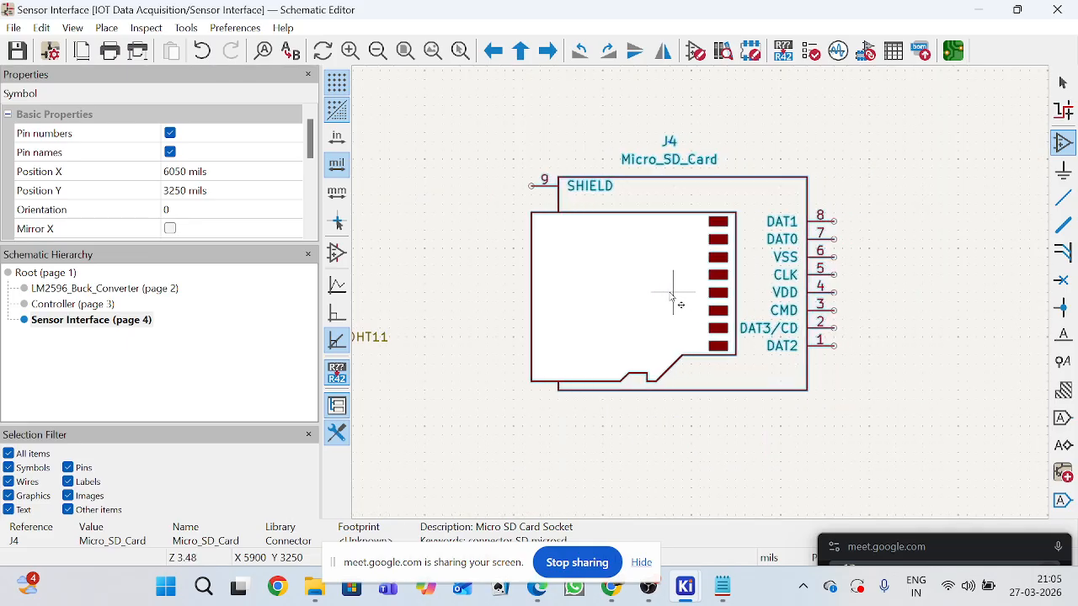
pyautogui.click(674, 294)
# Add no-connect flags to pin 8 (DAT1) and pin 1 (DAT2) of the micro SD card socket.
pyautogui.scroll(2, 816, 239)
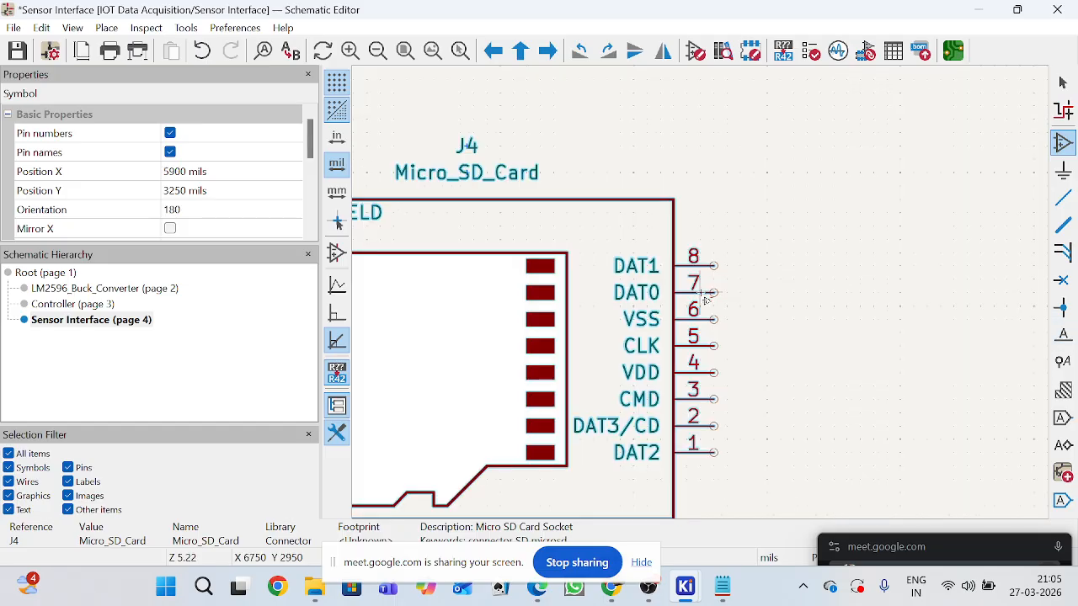
pyautogui.scroll(1, 705, 299)
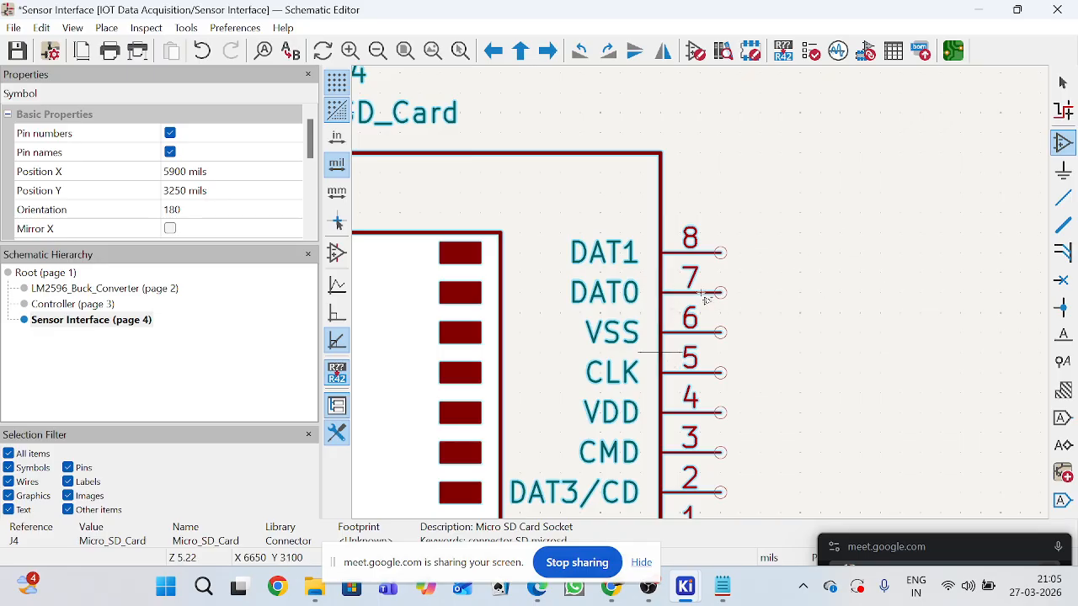
pyautogui.scroll(-1, 673, 362)
pyautogui.scroll(1, 722, 428)
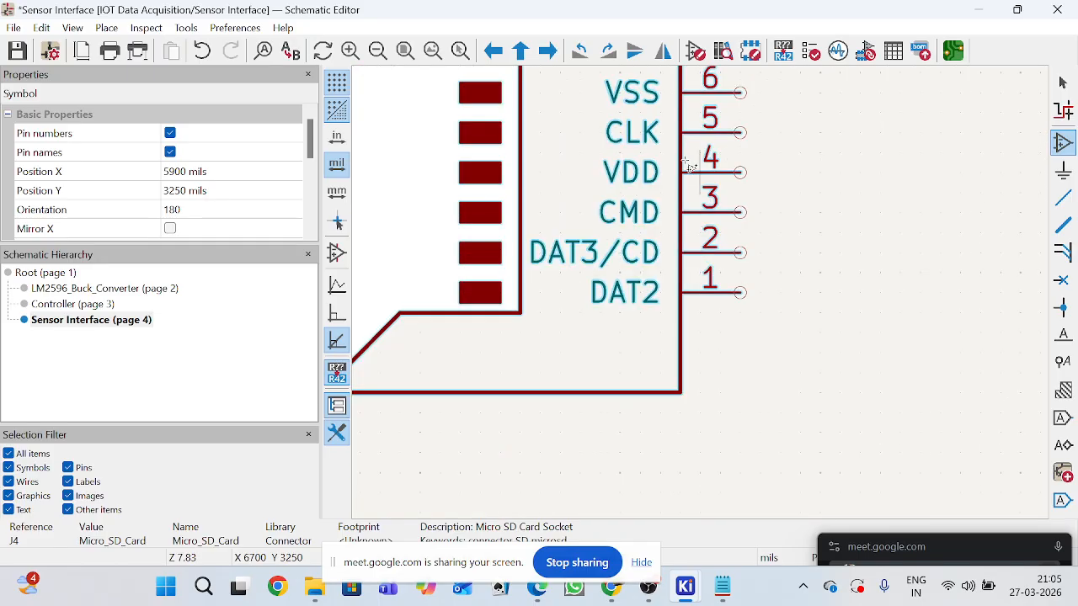
pyautogui.scroll(-1, 703, 298)
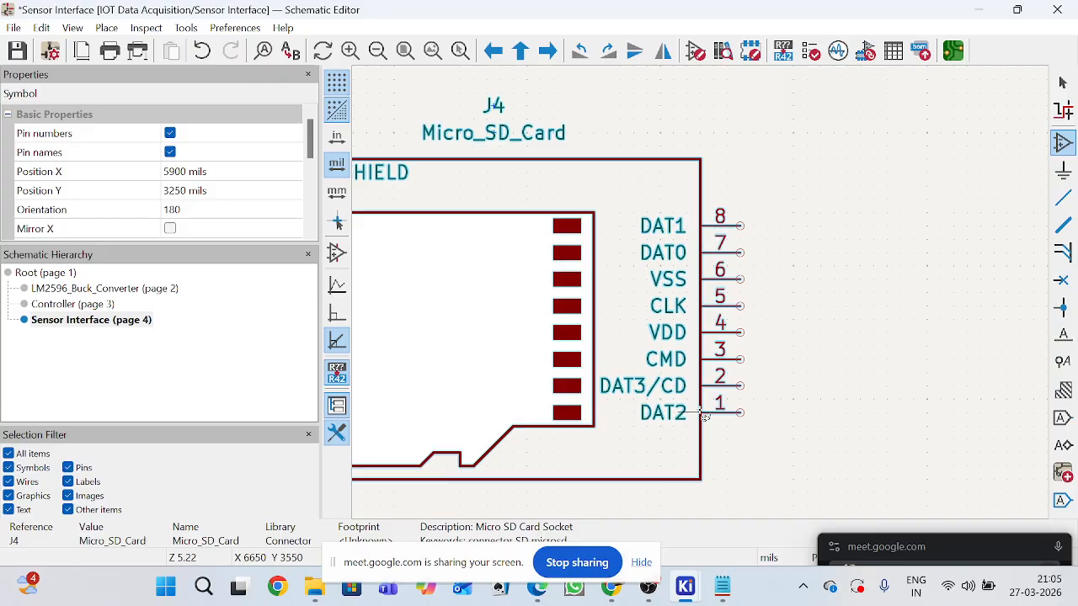
pyautogui.click(1063, 280)
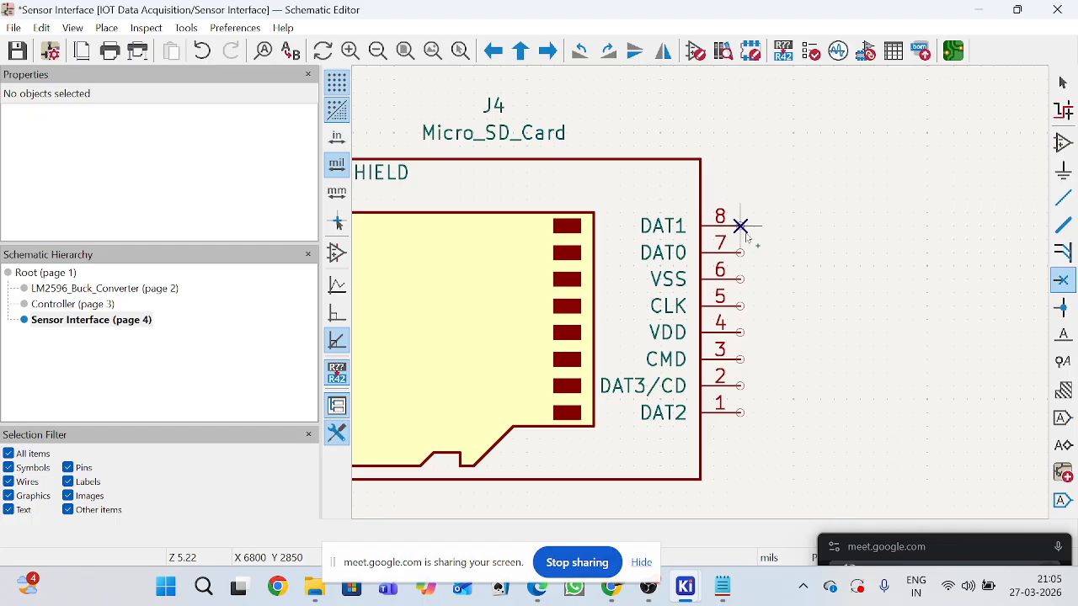
pyautogui.click(740, 413)
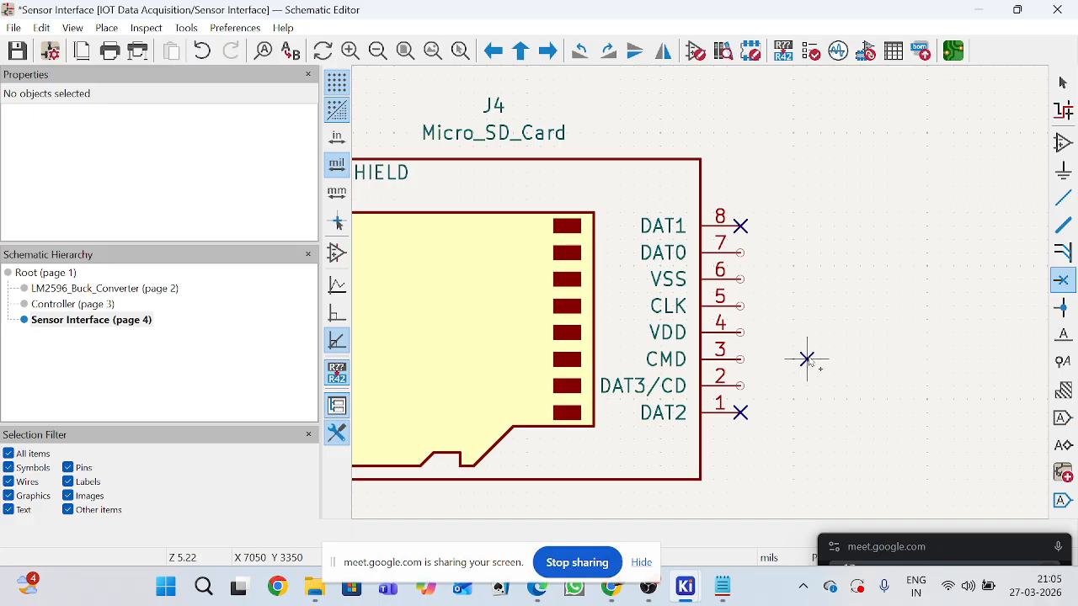
pyautogui.rightClick(820, 306)
pyautogui.click(827, 311)
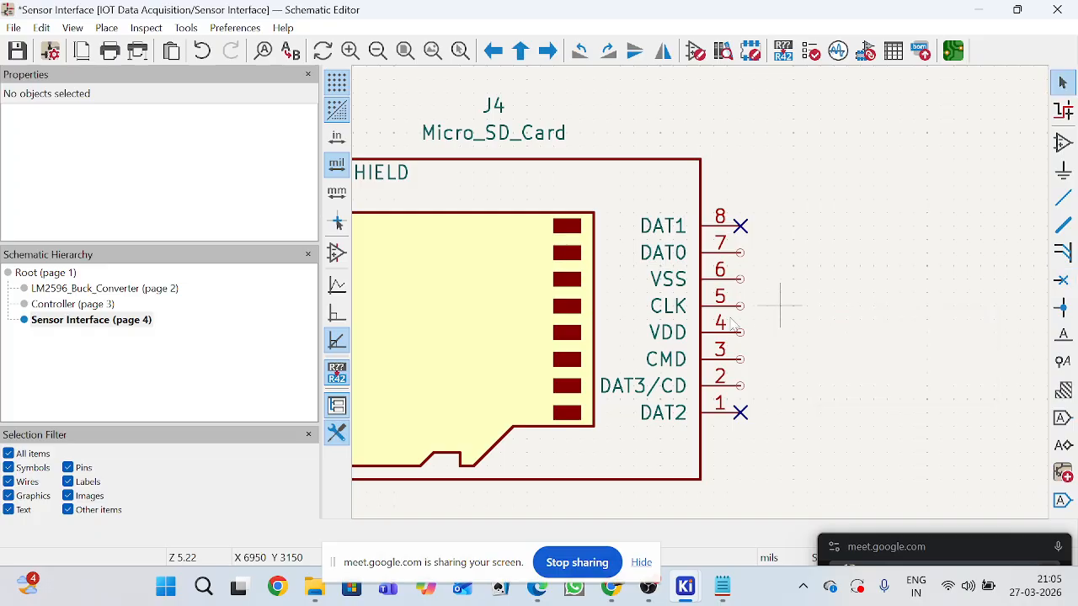
# Switch to Chrome, review the SD card interface article's pinout, and close it to return to the Stack Exchange SPI pin table.
pyautogui.moveTo(612, 587)
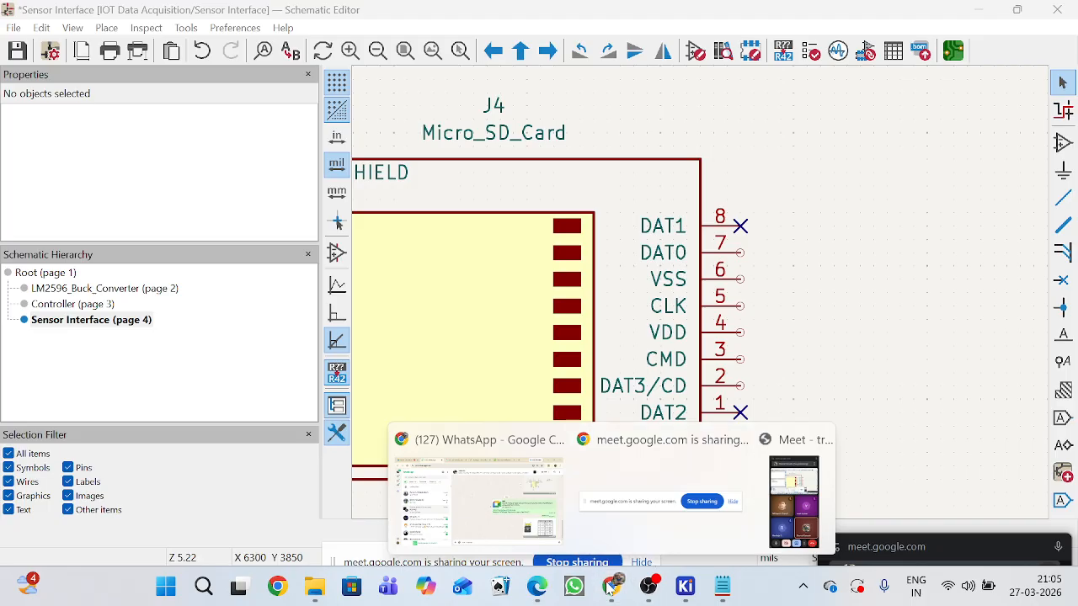
pyautogui.click(480, 501)
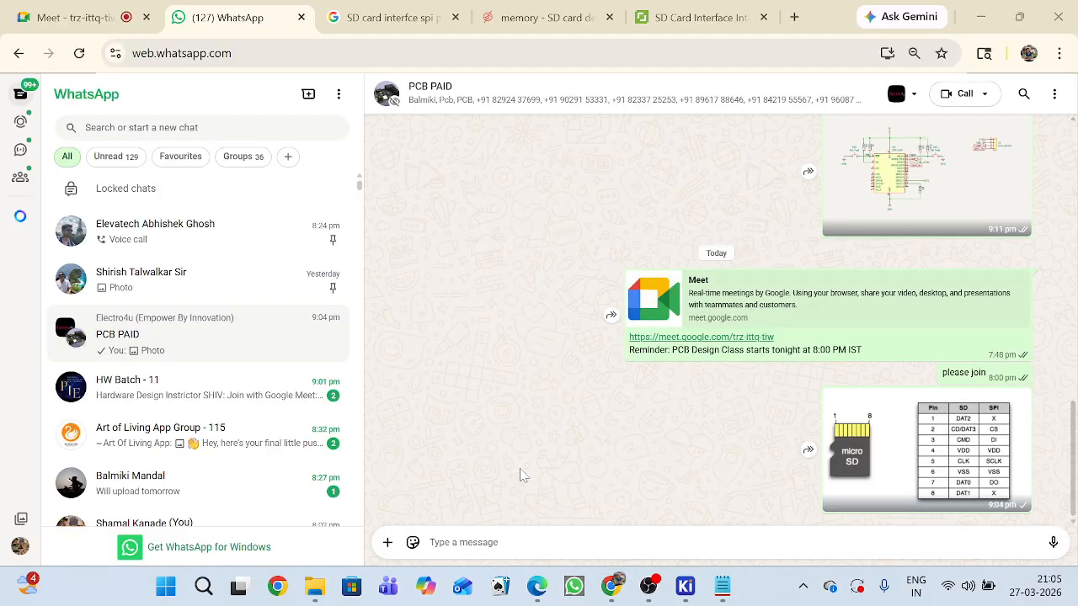
pyautogui.click(686, 16)
pyautogui.scroll(-10, 584, 238)
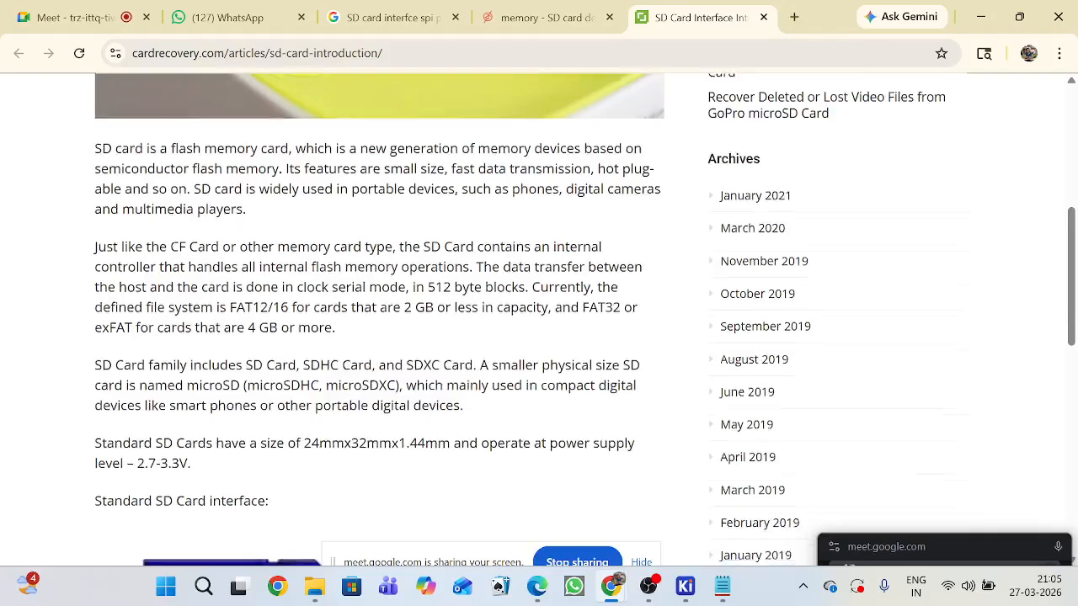
pyautogui.scroll(-1, 596, 306)
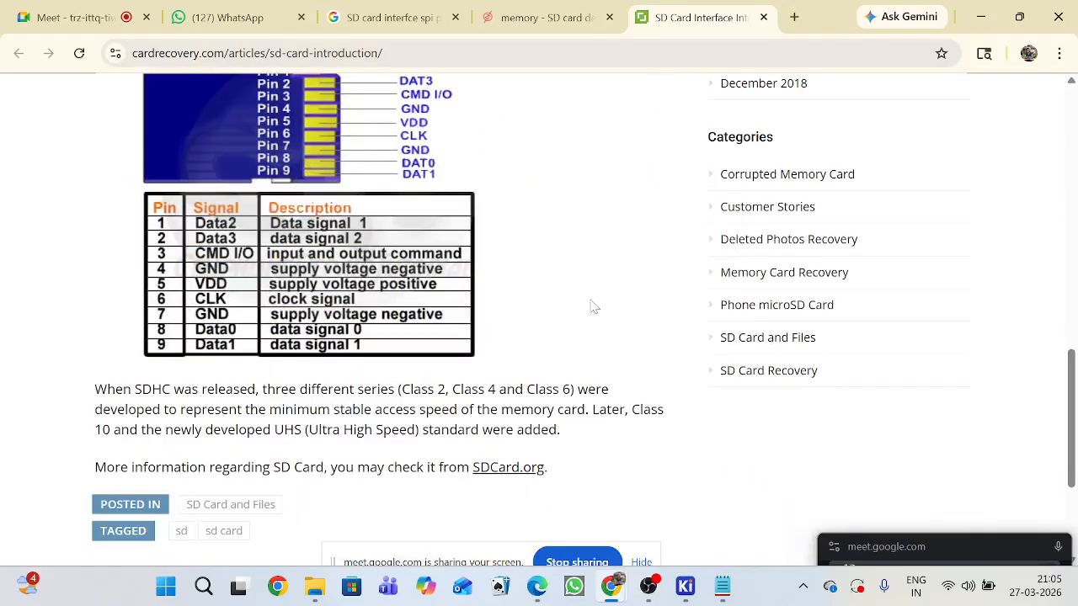
pyautogui.click(762, 17)
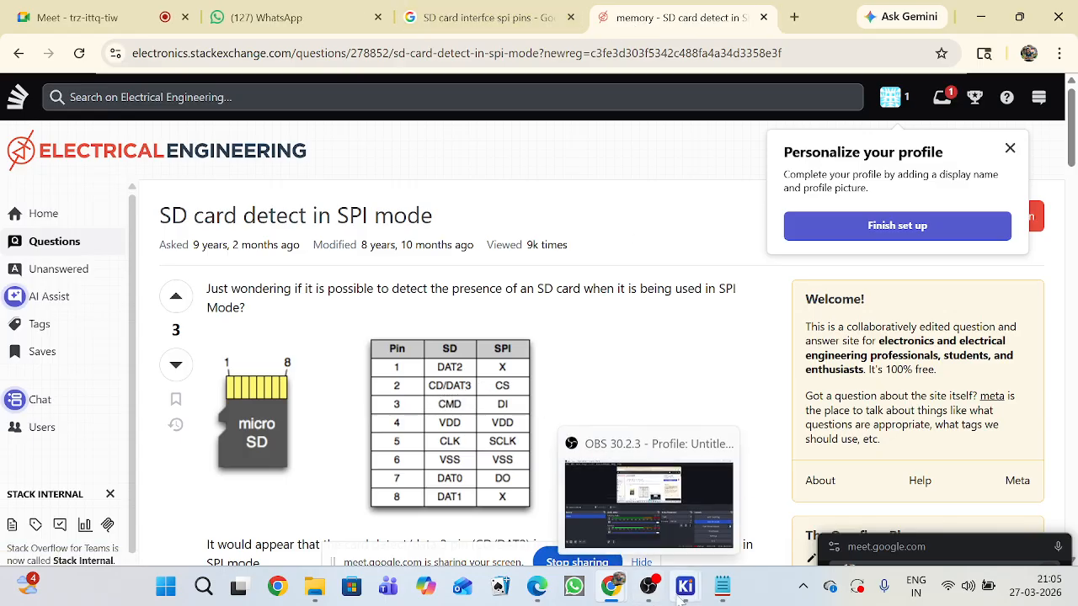
# Switch back to the KiCad Schematic Editor and place a hierarchical input label CS beside pin 2 (DAT3/CD) of the card socket.
pyautogui.moveTo(684, 596)
pyautogui.click(808, 505)
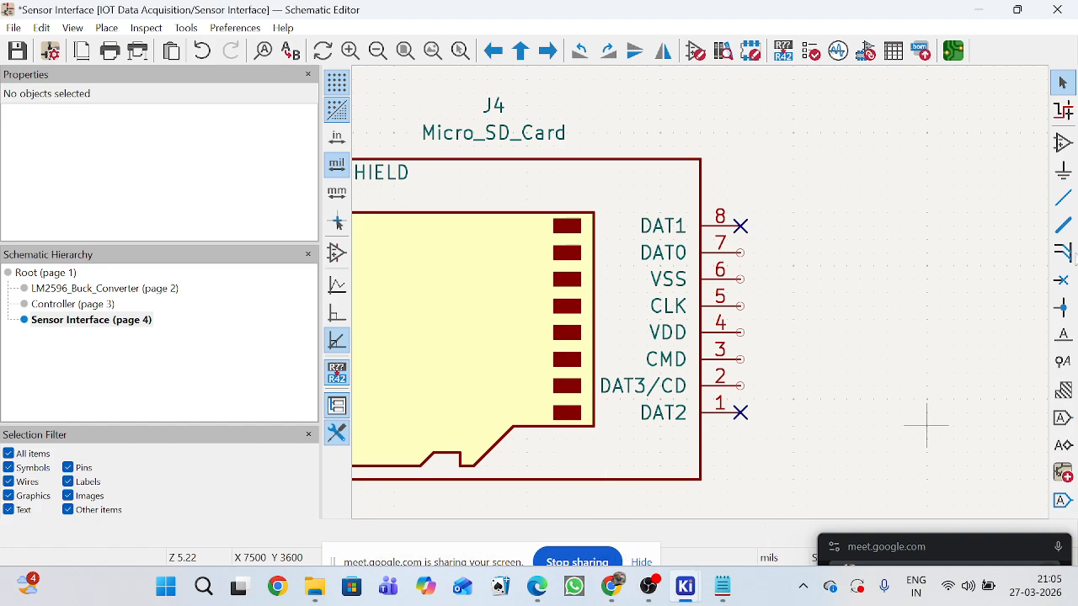
pyautogui.click(1069, 446)
pyautogui.click(766, 392)
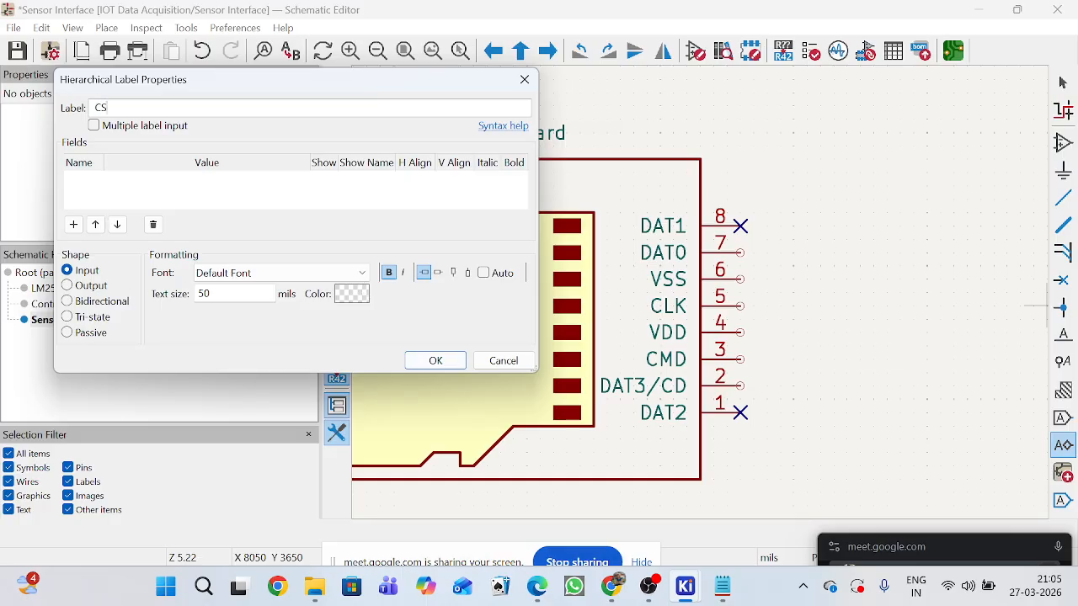
pyautogui.write('CS')
pyautogui.click(436, 360)
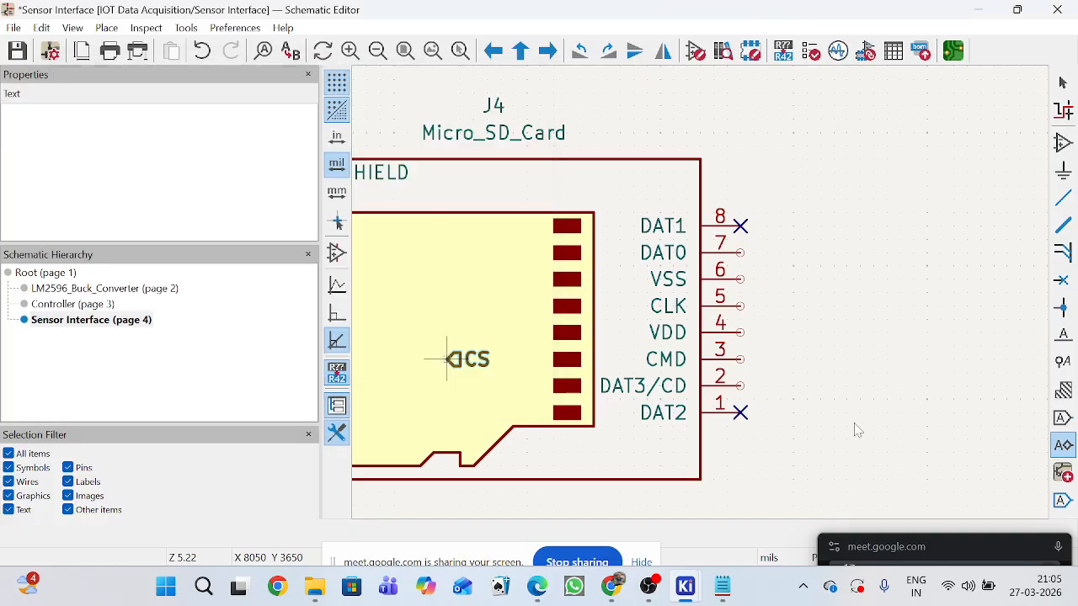
pyautogui.scroll(4, 762, 385)
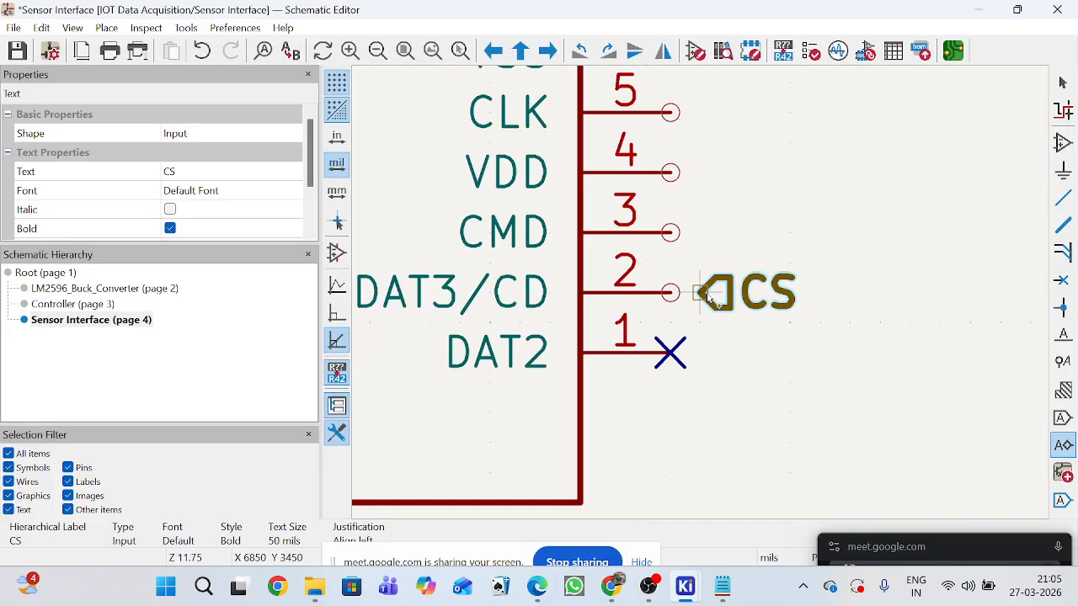
pyautogui.click(709, 298)
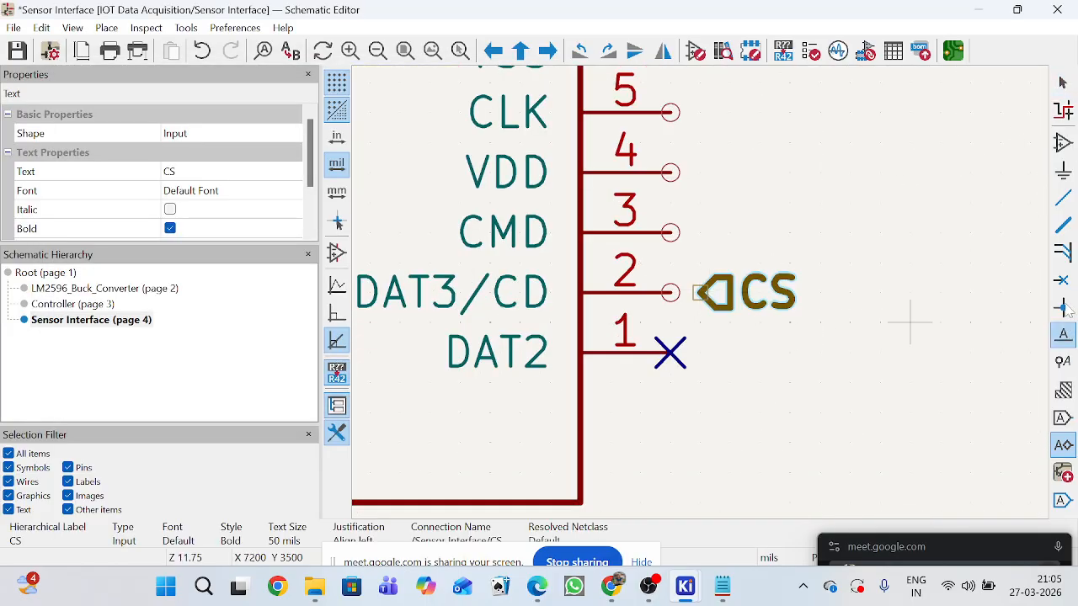
# Place a hierarchical input label MISO beside pin 7 (DAT0) of the card socket.
pyautogui.click(821, 202)
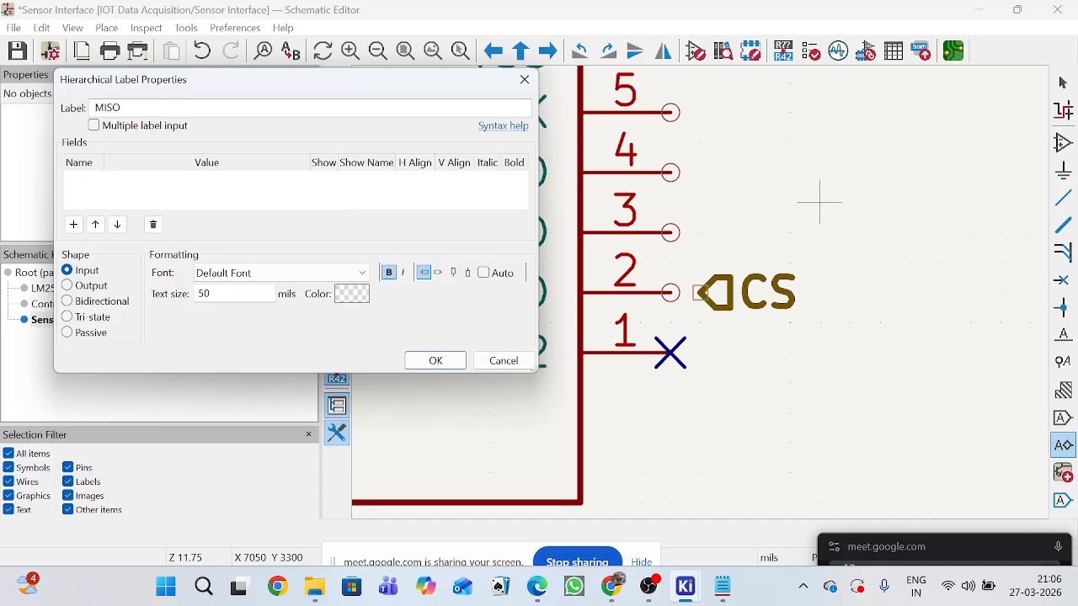
pyautogui.click(436, 360)
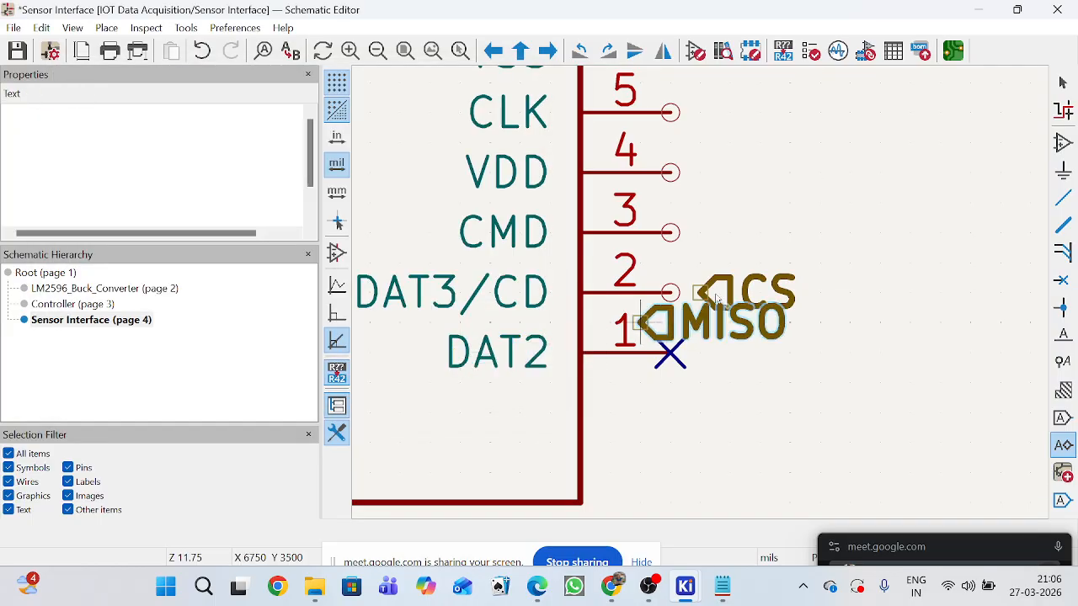
pyautogui.scroll(-2, 847, 199)
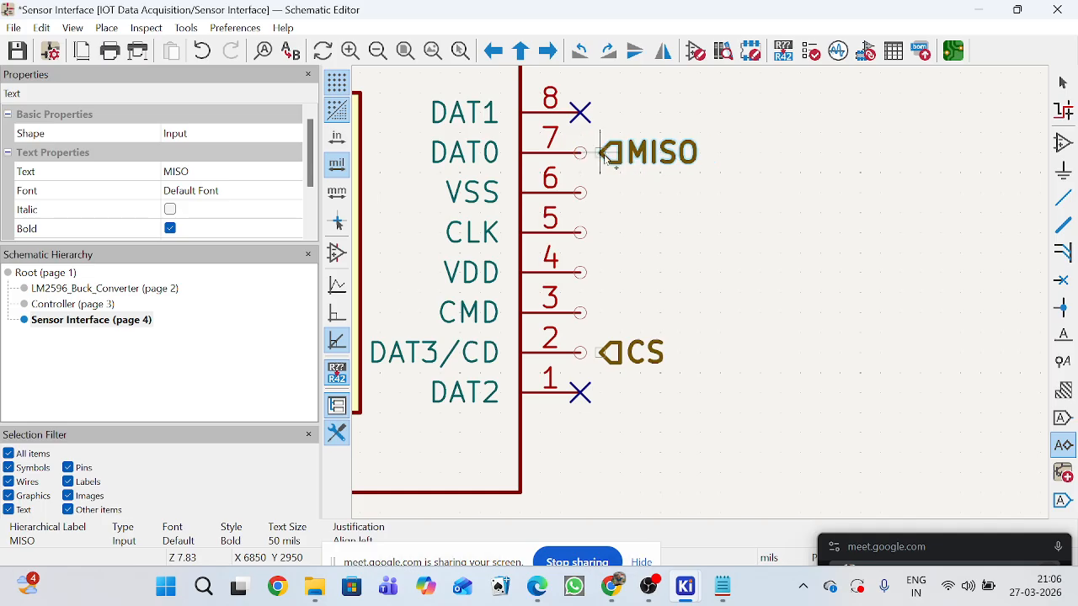
pyautogui.click(638, 255)
# Place a hierarchical input label MOSI in line with the card socket's VDD pin, a short distance away from it.
pyautogui.click(638, 254)
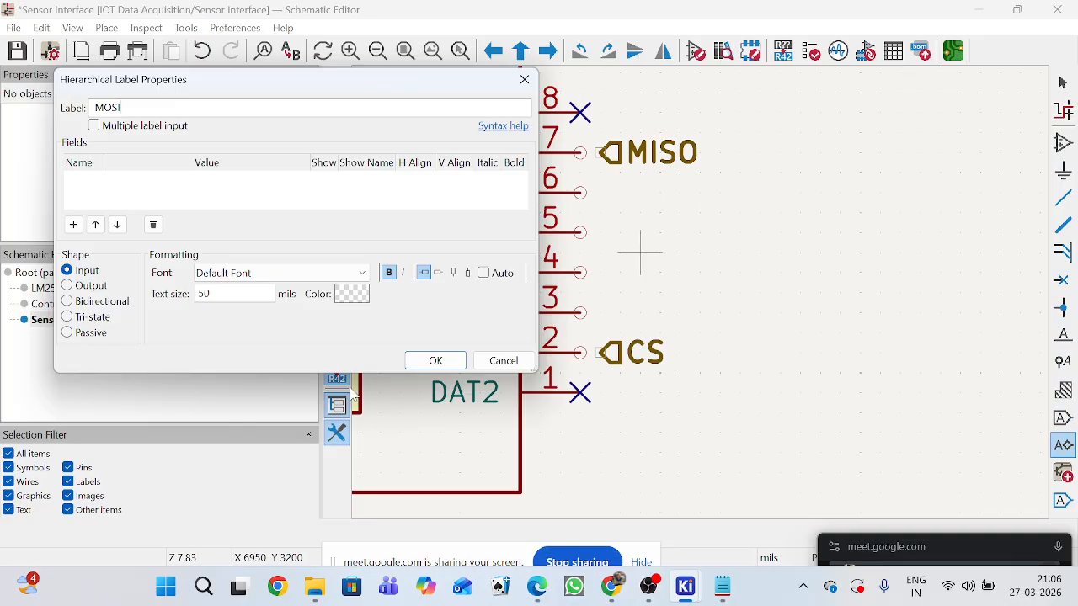
pyautogui.click(435, 360)
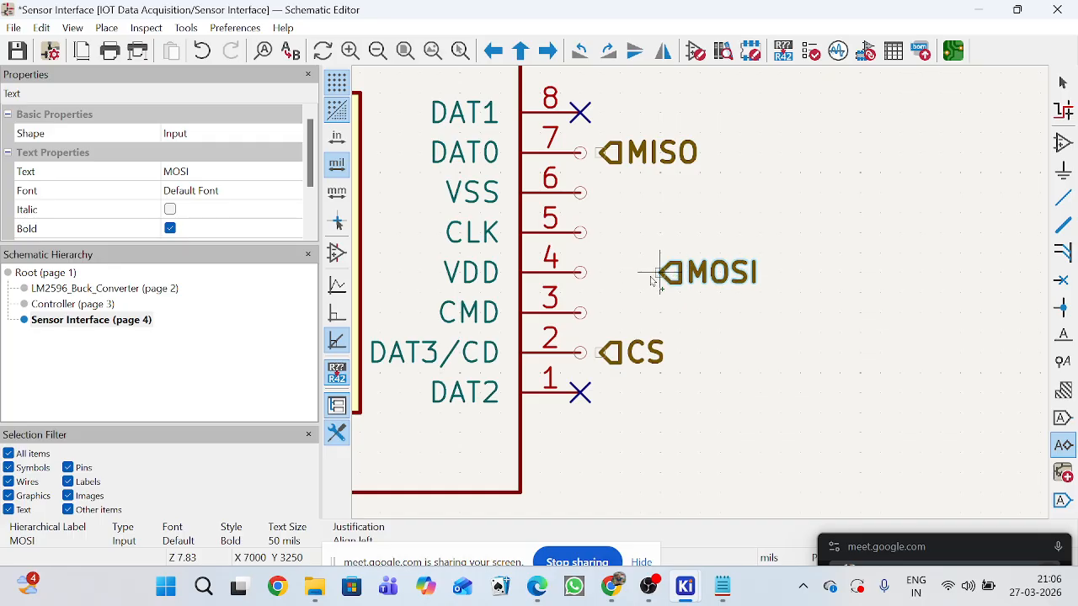
pyautogui.click(653, 280)
# Place a hierarchical input label SCLK beside pin 5 (CLK) of the card socket.
pyautogui.click(644, 233)
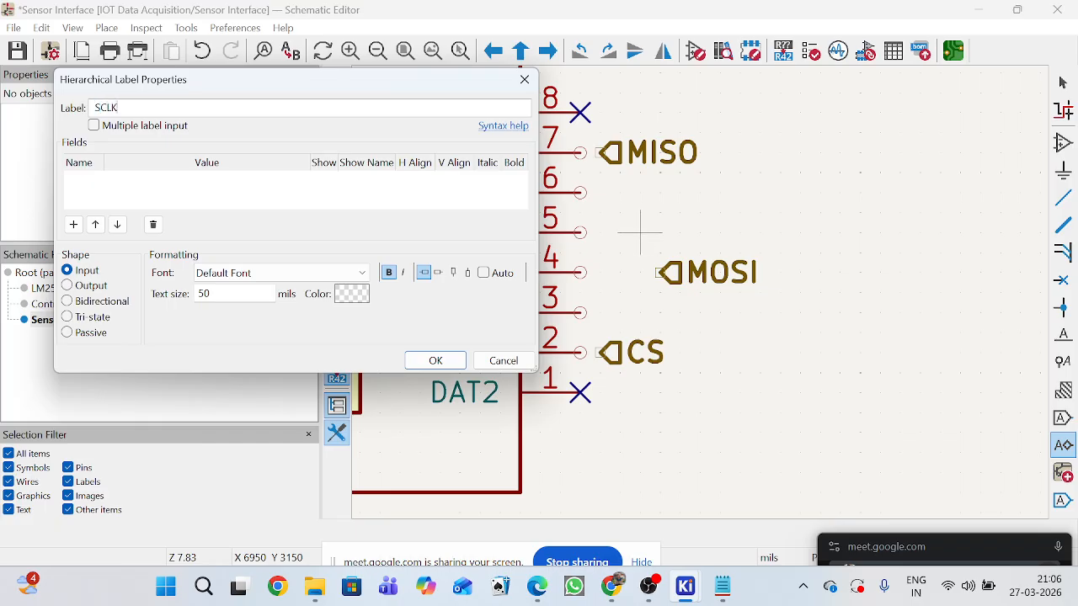
pyautogui.write('SCLK')
pyautogui.click(435, 361)
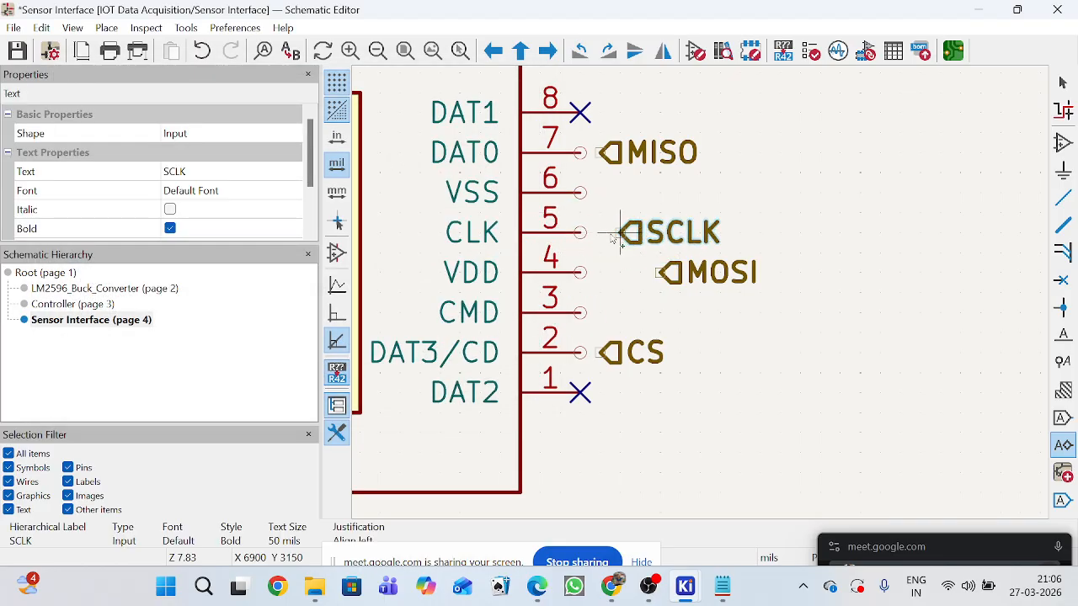
pyautogui.click(606, 239)
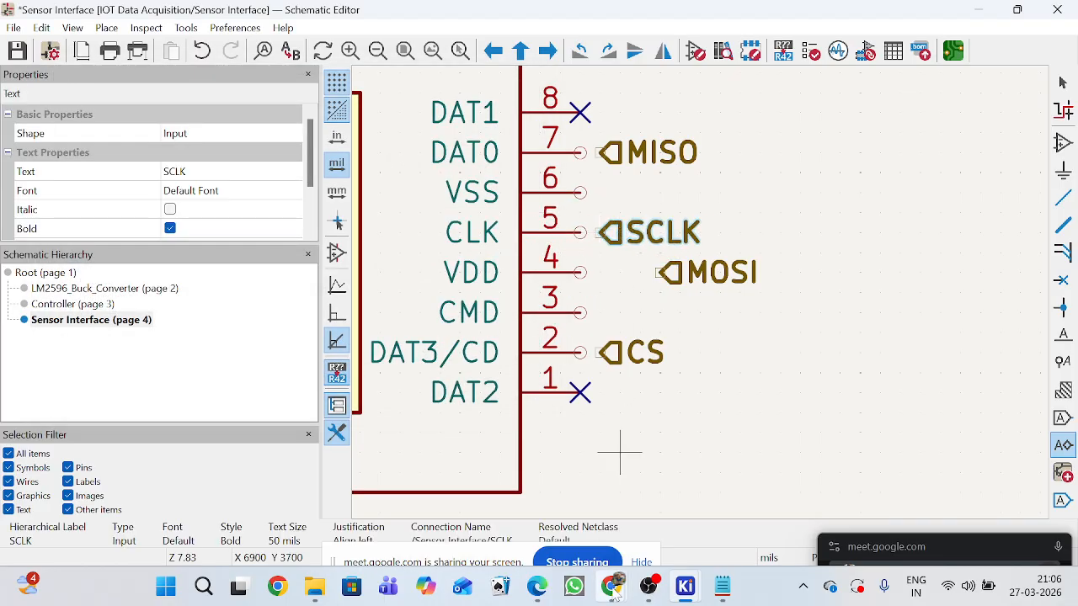
# Switch to Chrome to check the Stack Exchange micro SD pin table for SPI mode, and return to the KiCad Schematic Editor.
pyautogui.moveTo(611, 590)
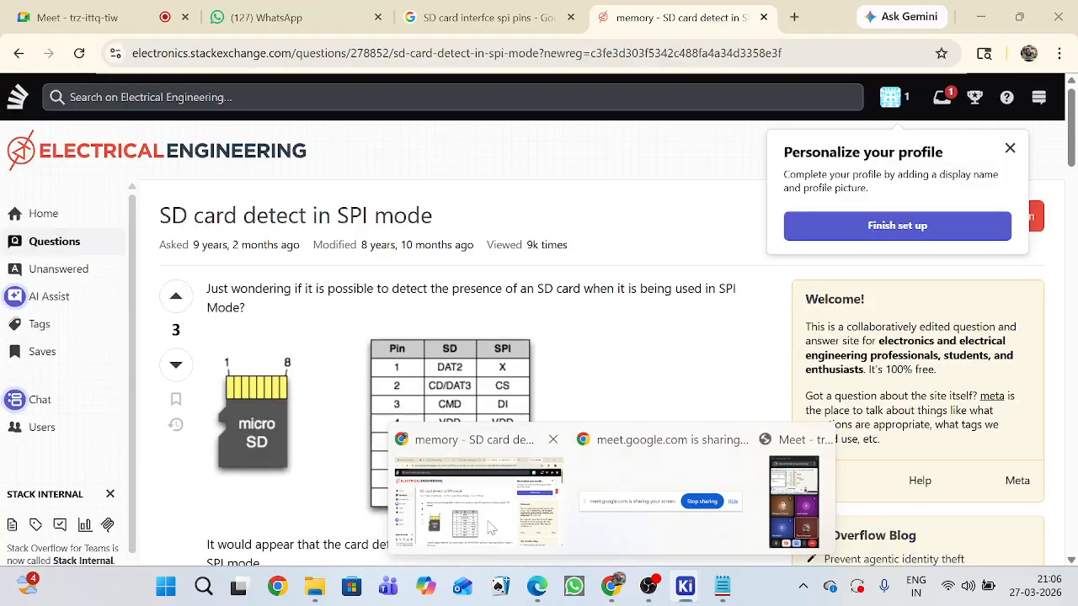
pyautogui.click(491, 461)
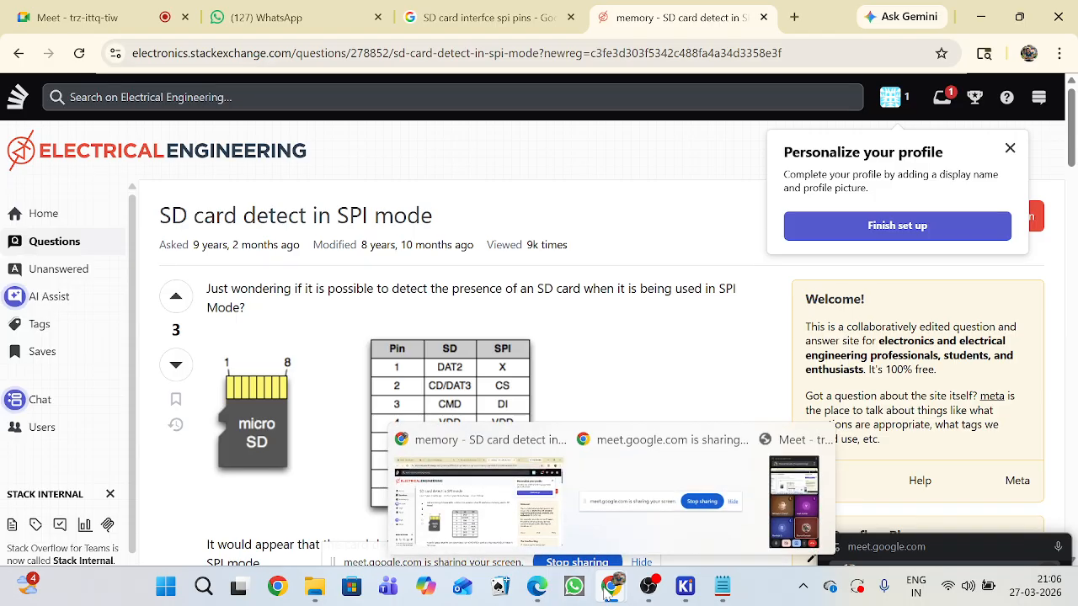
pyautogui.moveTo(684, 586)
pyautogui.click(703, 554)
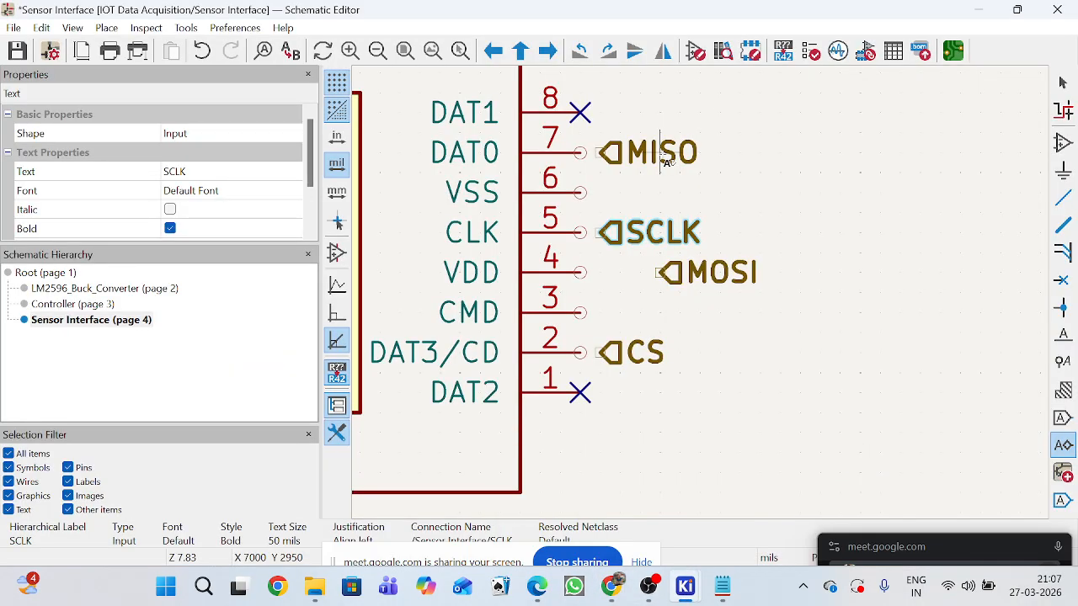
# Shift the SCLK label slightly farther away from pin 5 (CLK).
pyautogui.press('m')
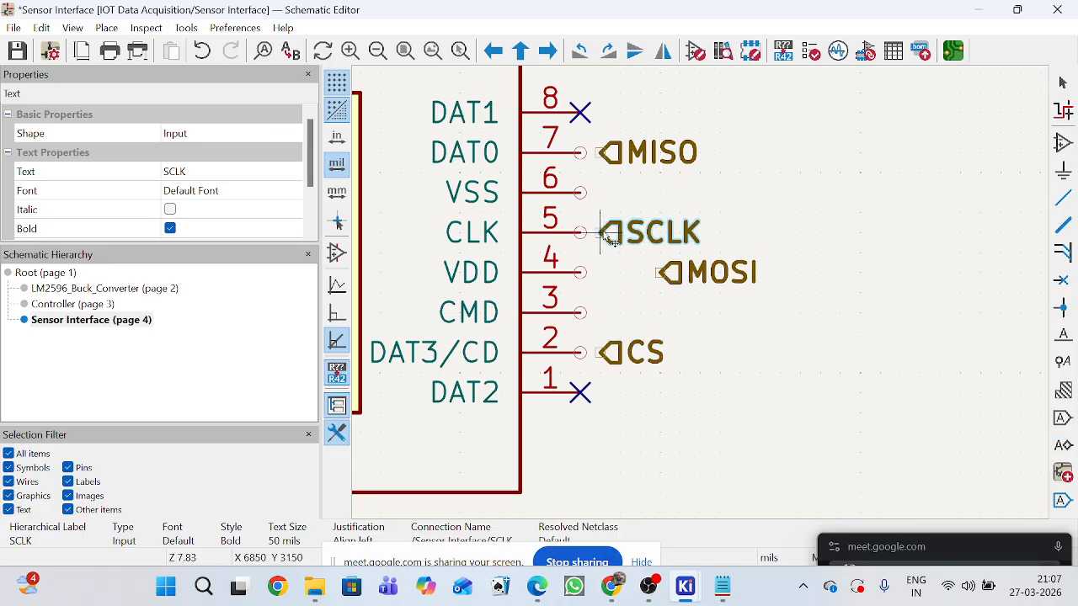
pyautogui.click(620, 232)
pyautogui.press('h')
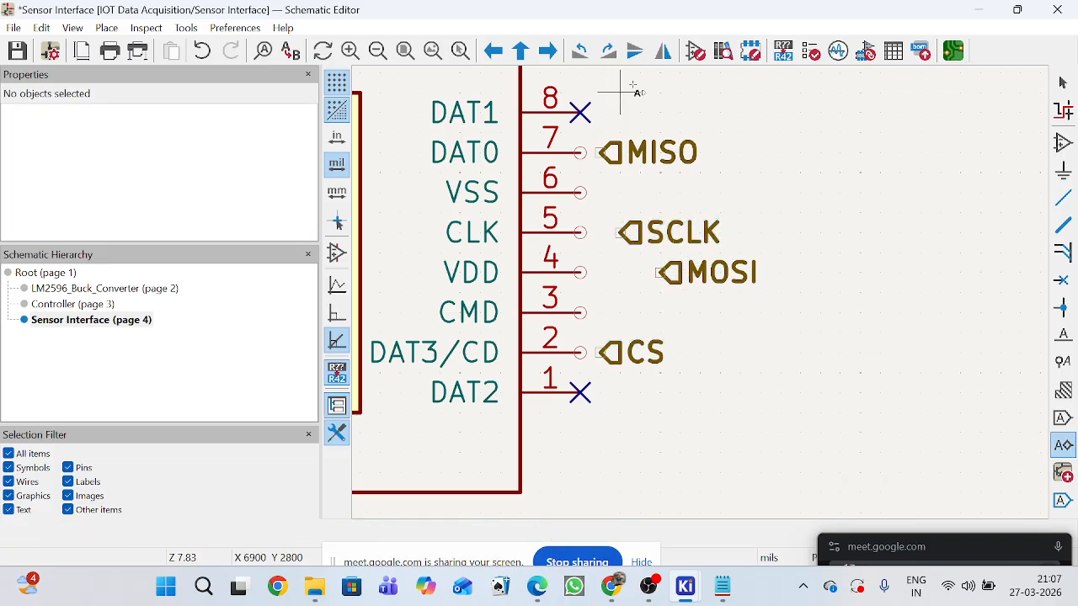
pyautogui.press('Escape')
# Move the MISO label beside pin 3 (CMD) and the MOSI label beside pin 7 (DAT0).
pyautogui.press('m')
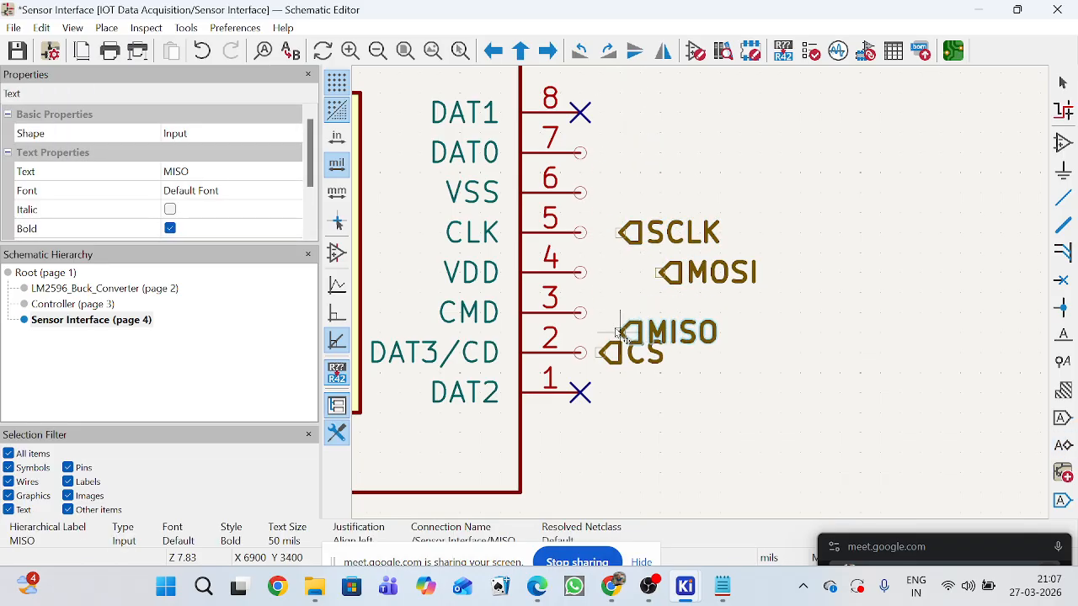
pyautogui.click(621, 312)
pyautogui.press('m')
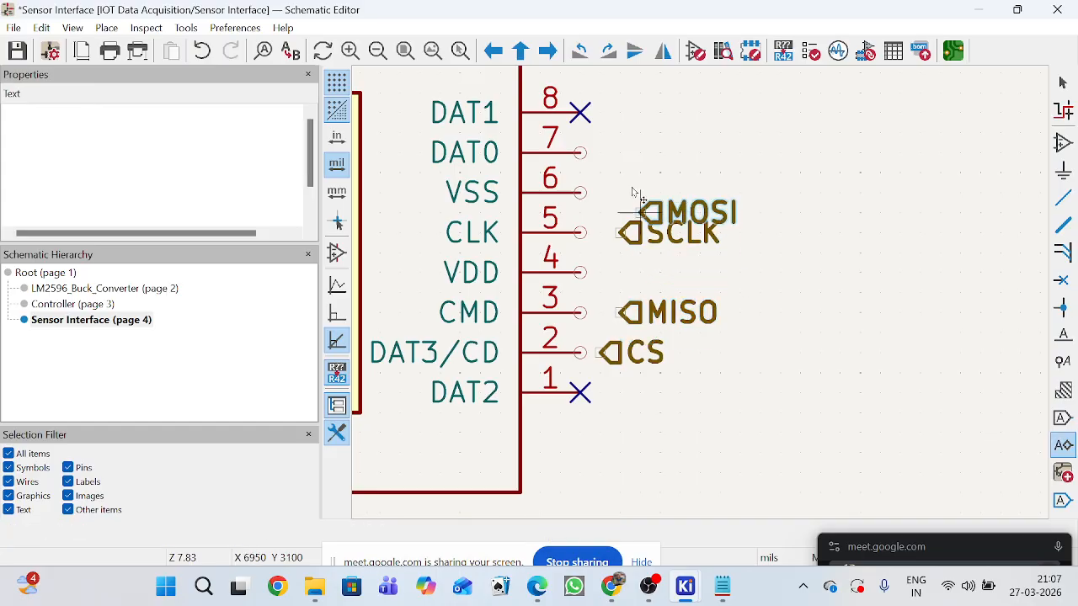
pyautogui.click(613, 154)
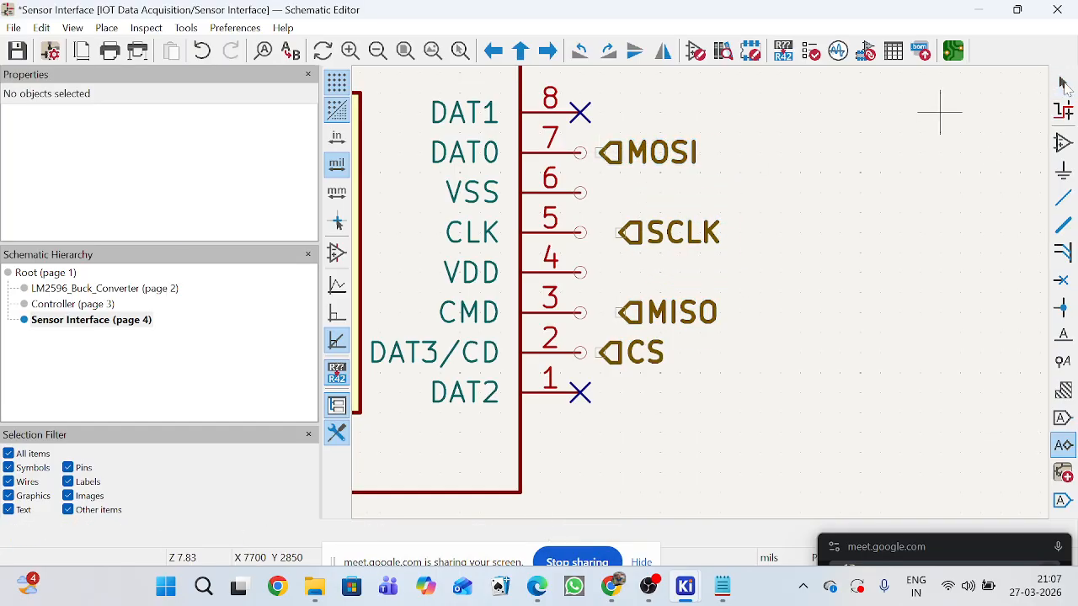
# Shift the SCLK and MISO labels closer to pins 5 and 3, aligning them with the MOSI and CS labels.
pyautogui.click(1062, 84)
pyautogui.click(707, 221)
pyautogui.moveTo(621, 236); pyautogui.dragTo(615, 241)
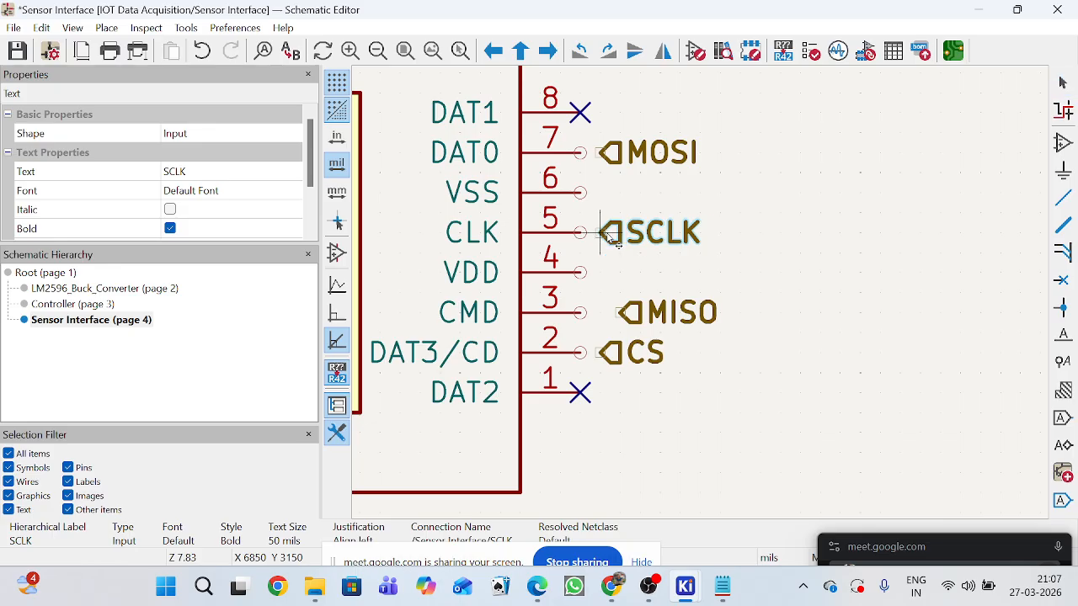
pyautogui.click(631, 312)
pyautogui.moveTo(631, 313); pyautogui.dragTo(613, 318)
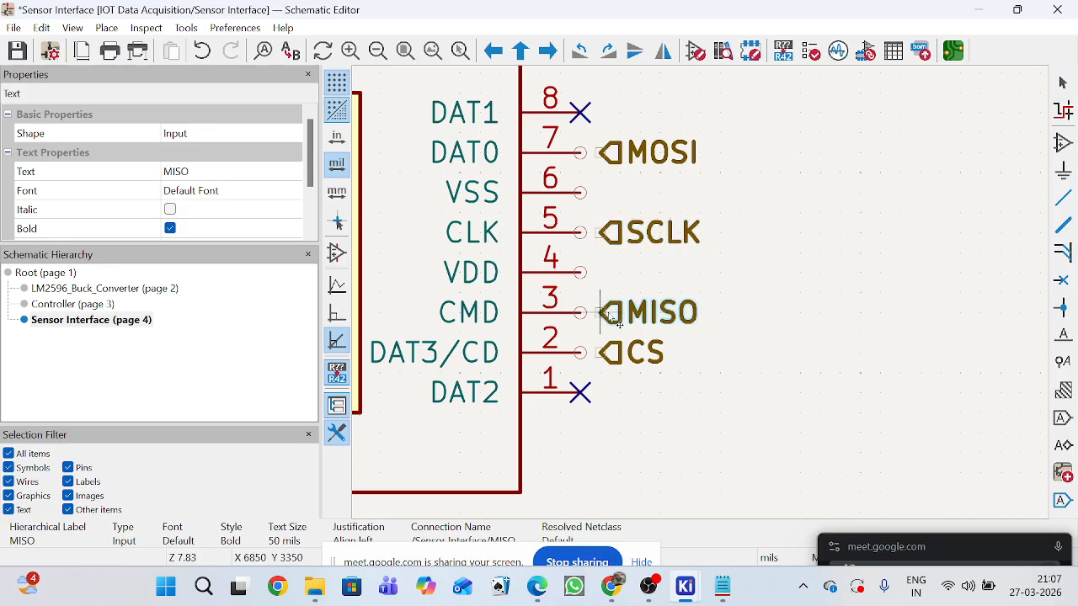
# Wire pin 7 (DAT0) to the MOSI label and pin 5 (CLK) to the SCLK label.
pyautogui.click(1062, 197)
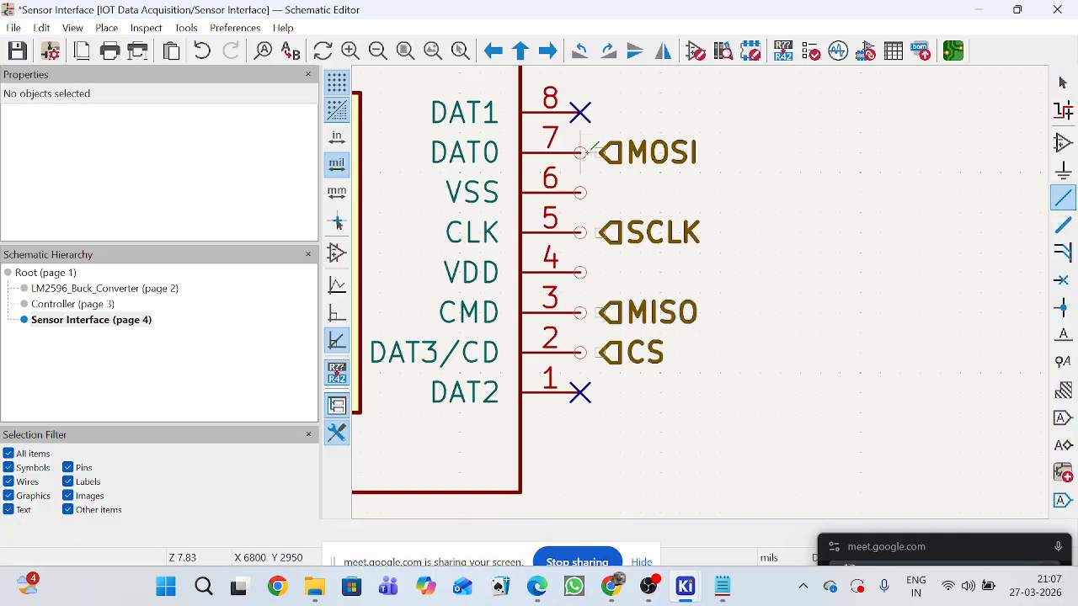
pyautogui.scroll(5, 599, 151)
pyautogui.click(765, 327)
pyautogui.scroll(-3, 715, 308)
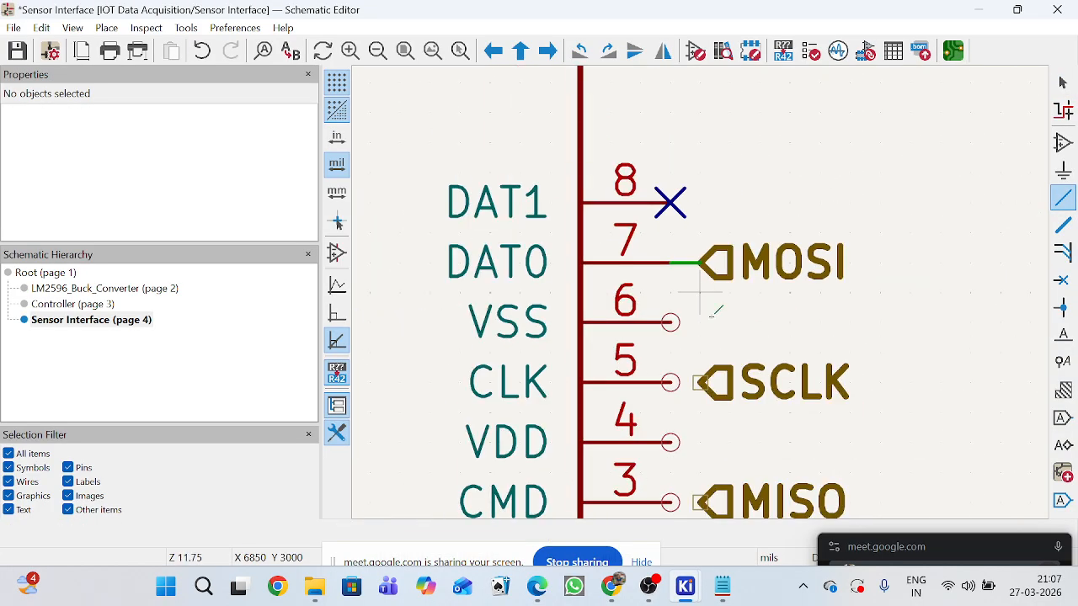
pyautogui.scroll(5, 717, 366)
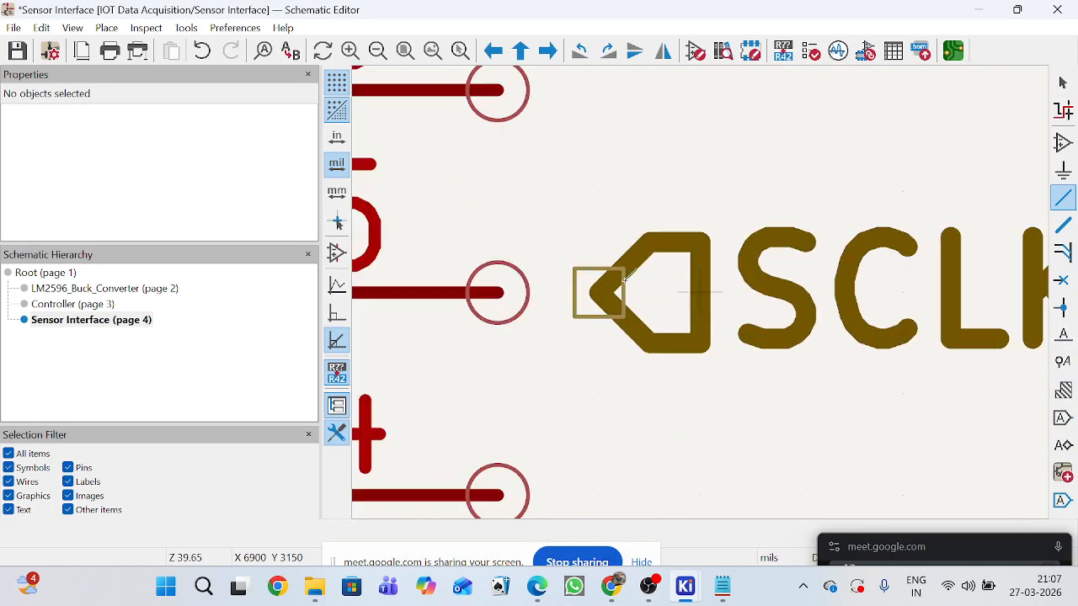
pyautogui.click(545, 285)
pyautogui.click(522, 285)
# Wire pin 3 (CMD) to the MISO label and pin 2 (DAT3/CD) to the CS label.
pyautogui.scroll(-4, 697, 286)
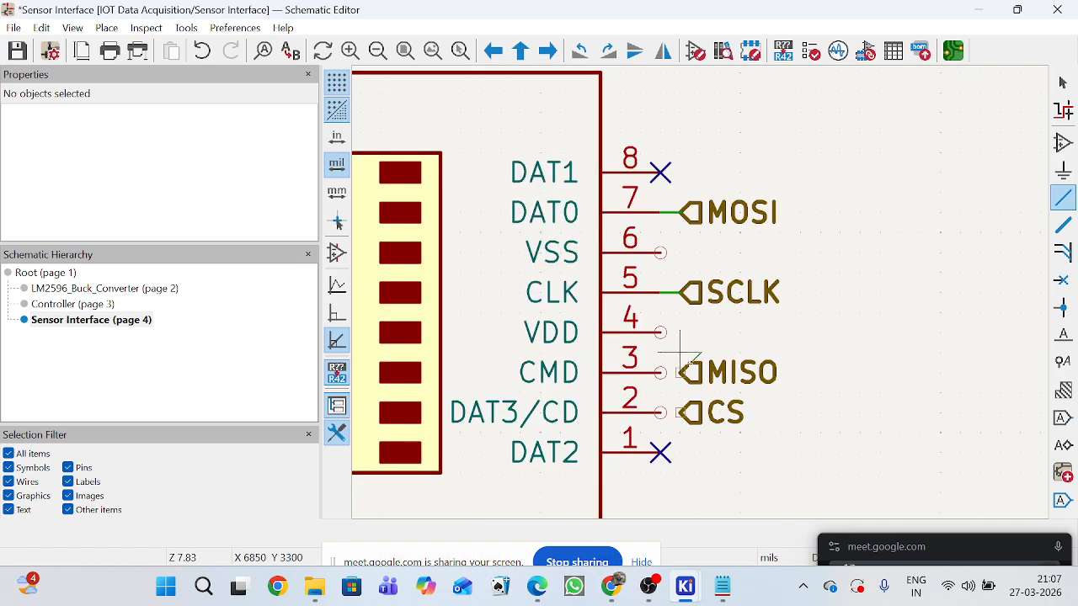
pyautogui.scroll(3, 688, 362)
pyautogui.click(684, 293)
pyautogui.click(632, 292)
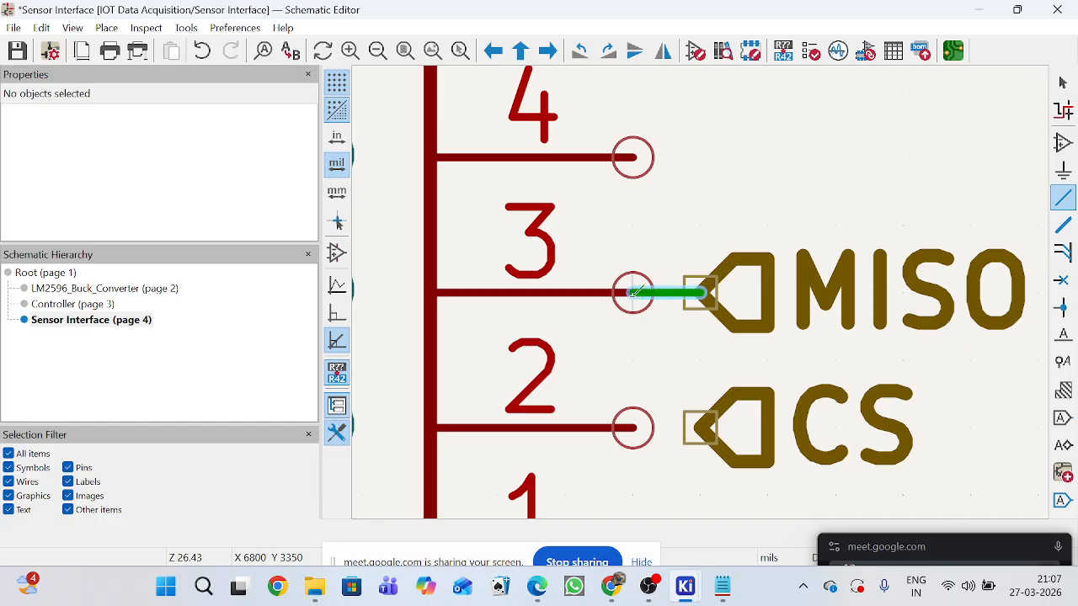
pyautogui.click(699, 428)
pyautogui.click(632, 427)
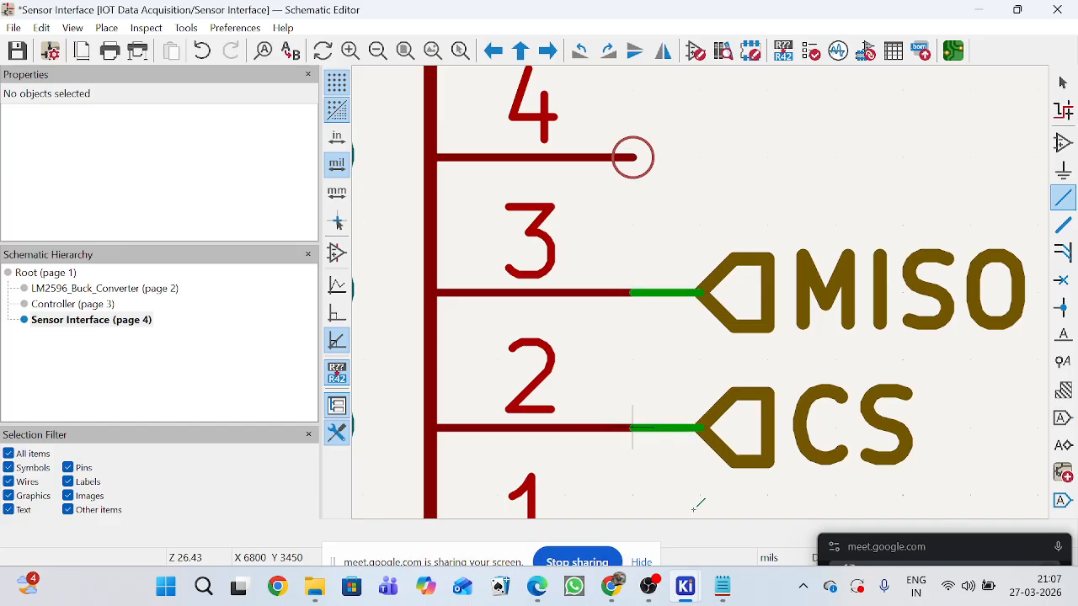
# Switch to Chrome and compare the Stack Exchange SPI pin table with the SD card pinout images in the Google results.
pyautogui.moveTo(633, 598)
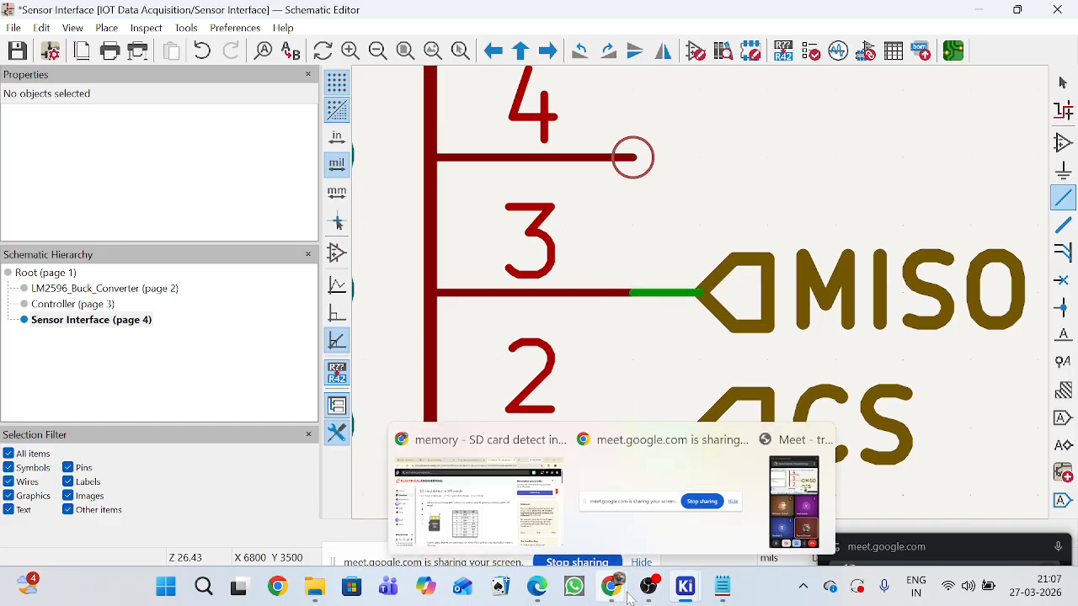
pyautogui.click(499, 504)
pyautogui.scroll(-3, 509, 414)
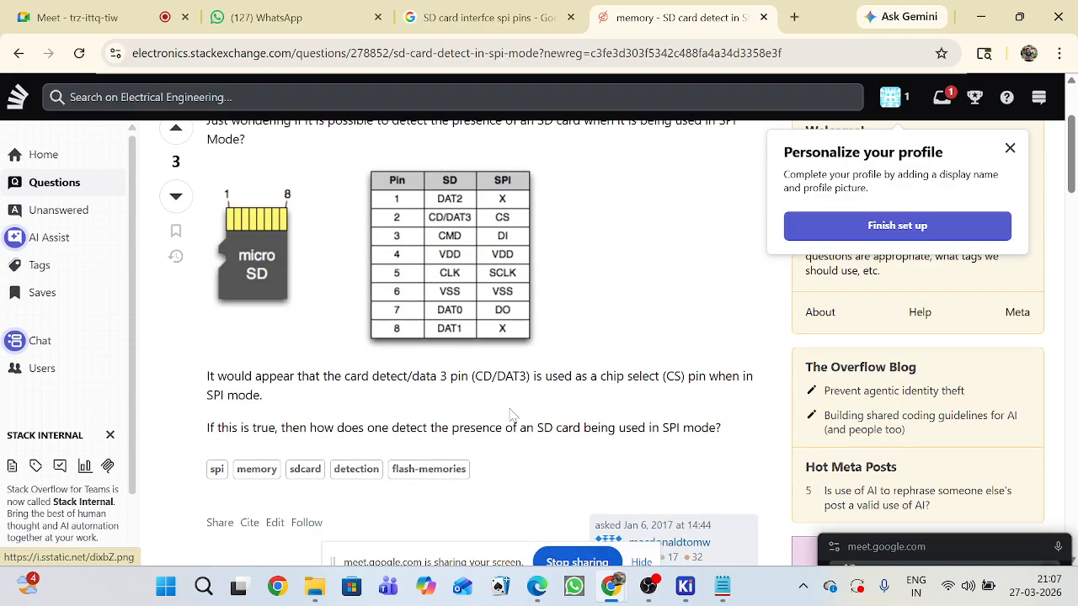
pyautogui.scroll(3, 509, 415)
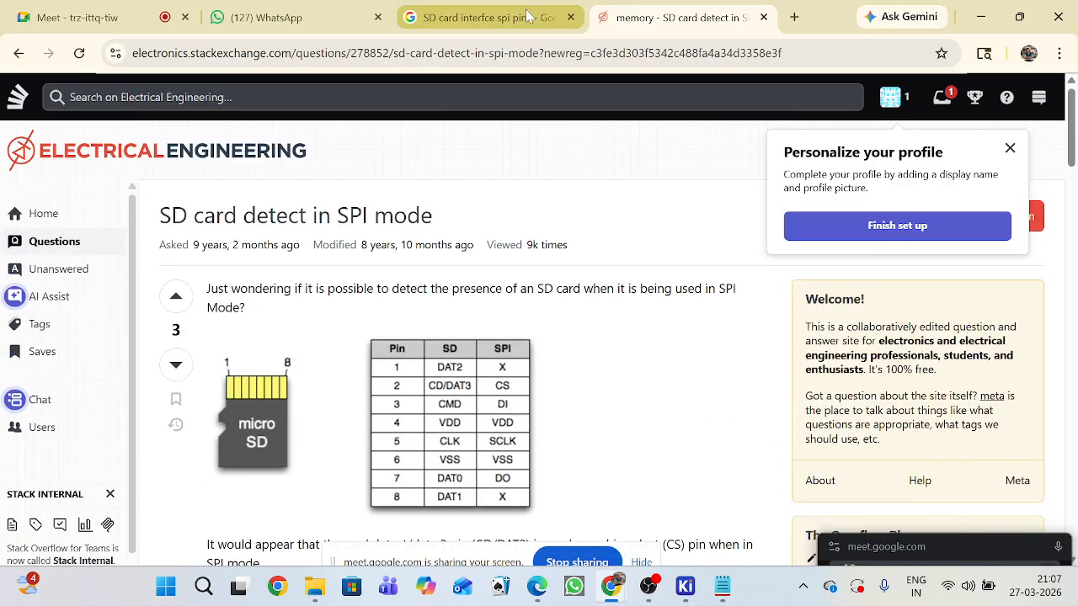
pyautogui.click(537, 17)
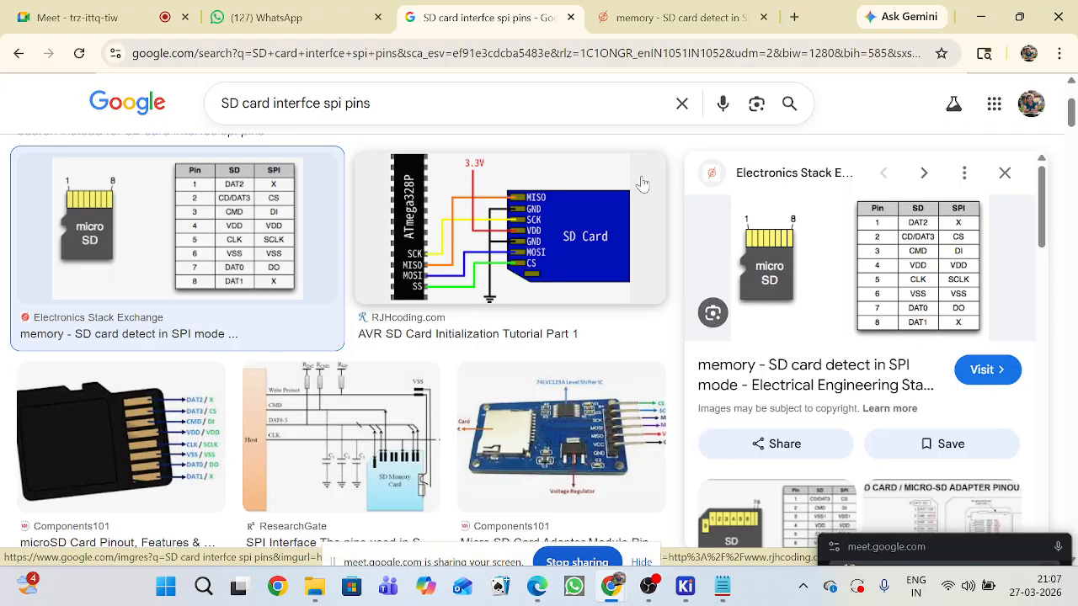
pyautogui.scroll(-2, 695, 258)
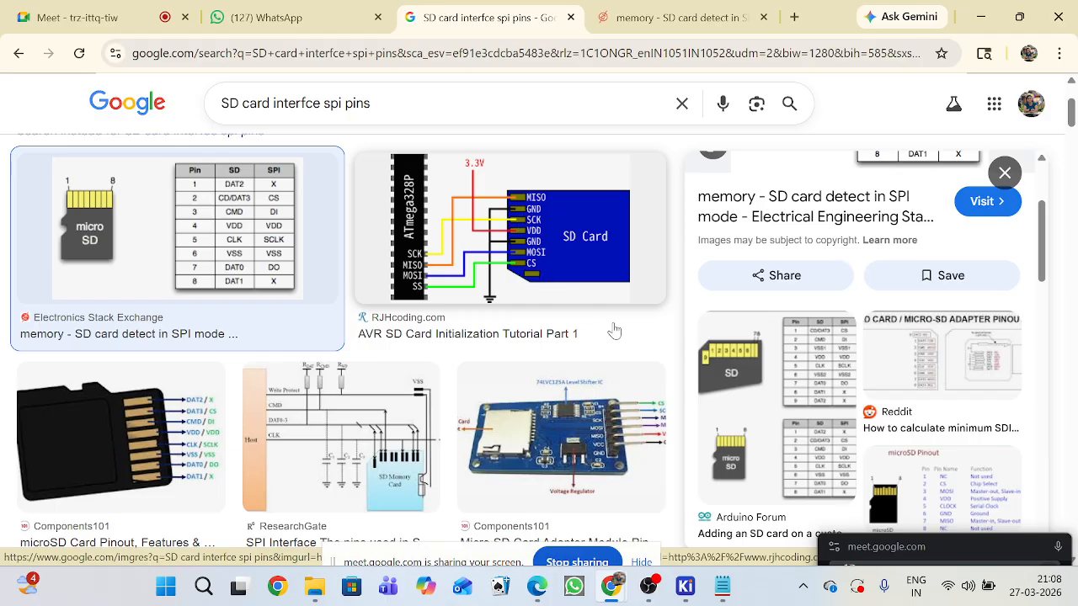
# Switch to the KiCad Schematic Editor and place a rotated copy of the DHT11's 3.3V label beside the SD socket's pin 4 (VDD).
pyautogui.moveTo(687, 589)
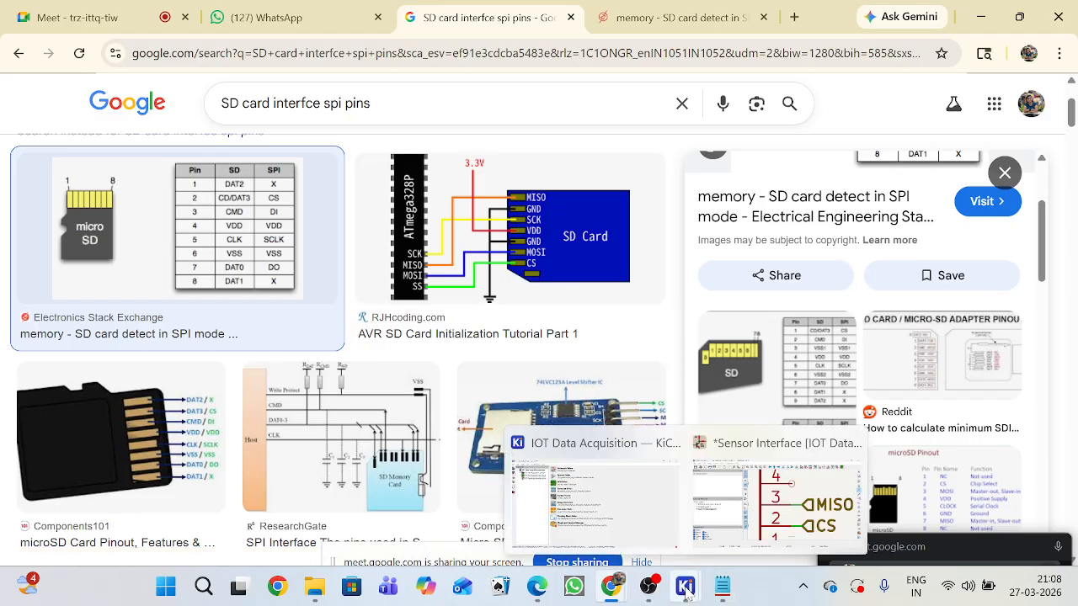
pyautogui.click(774, 501)
pyautogui.scroll(-5, 705, 290)
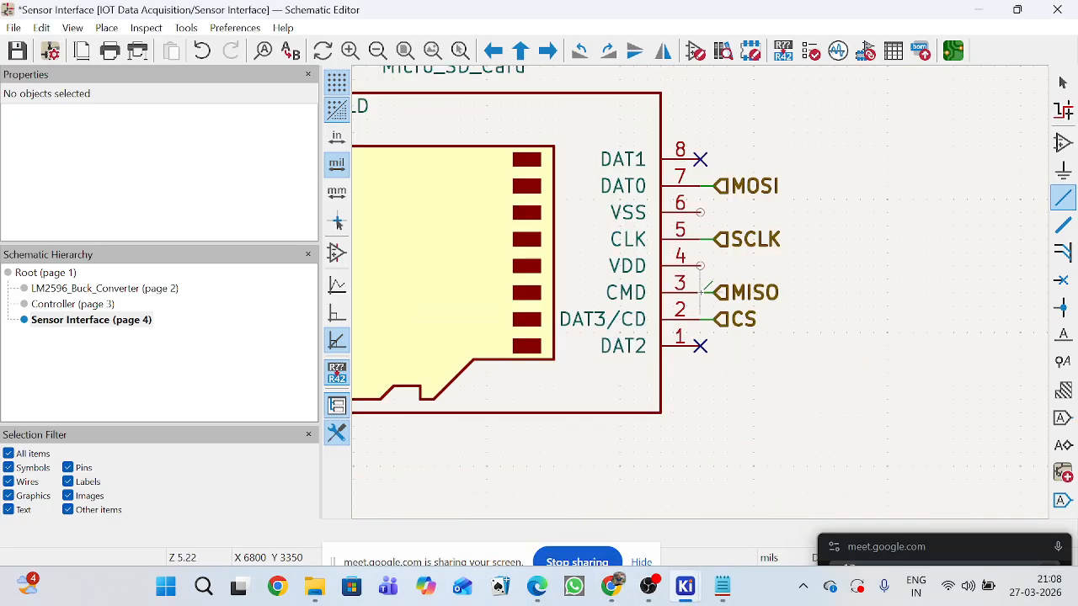
pyautogui.scroll(-2, 689, 273)
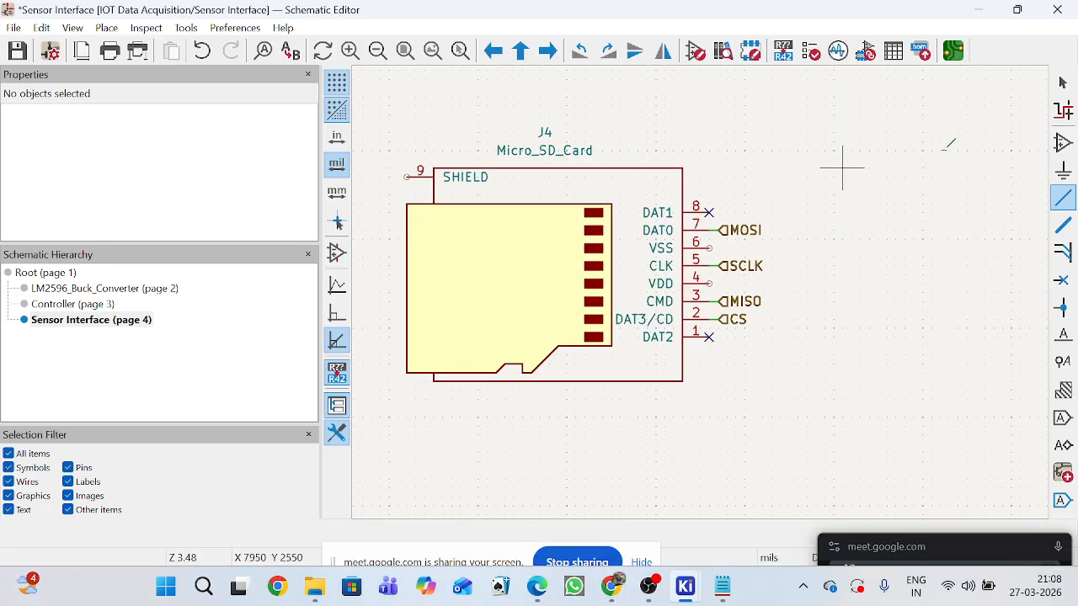
pyautogui.scroll(-3, 741, 379)
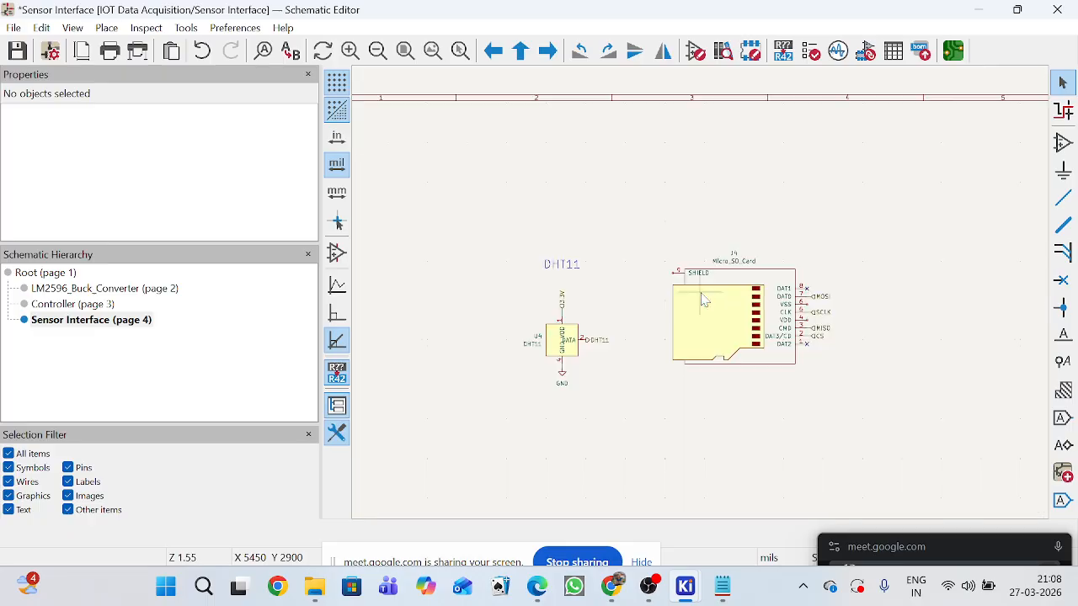
pyautogui.scroll(3, 606, 305)
pyautogui.click(647, 308)
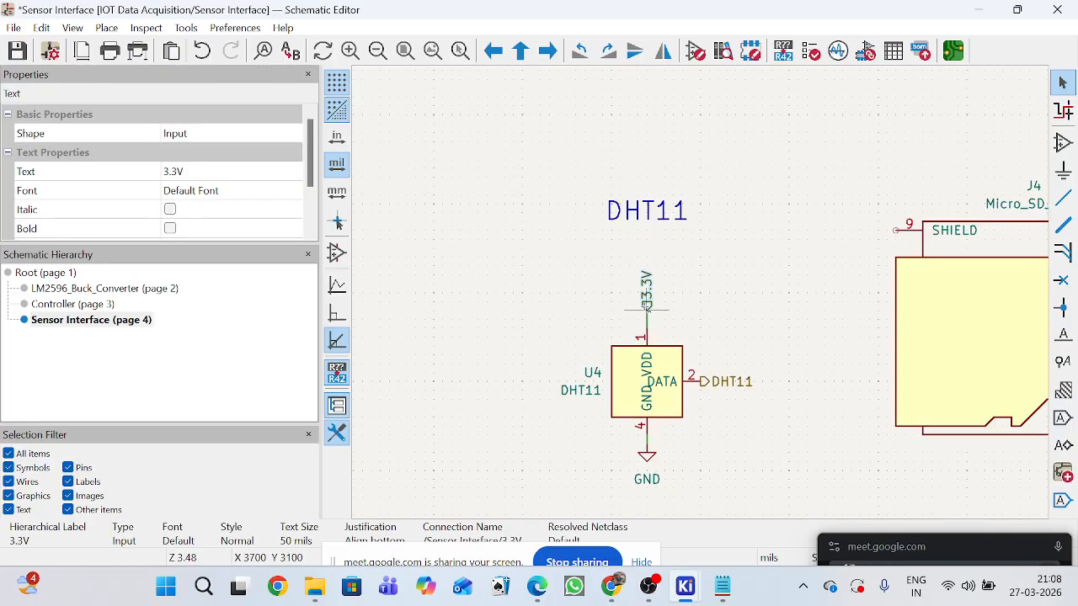
pyautogui.hotkey('ctrl', 'd')
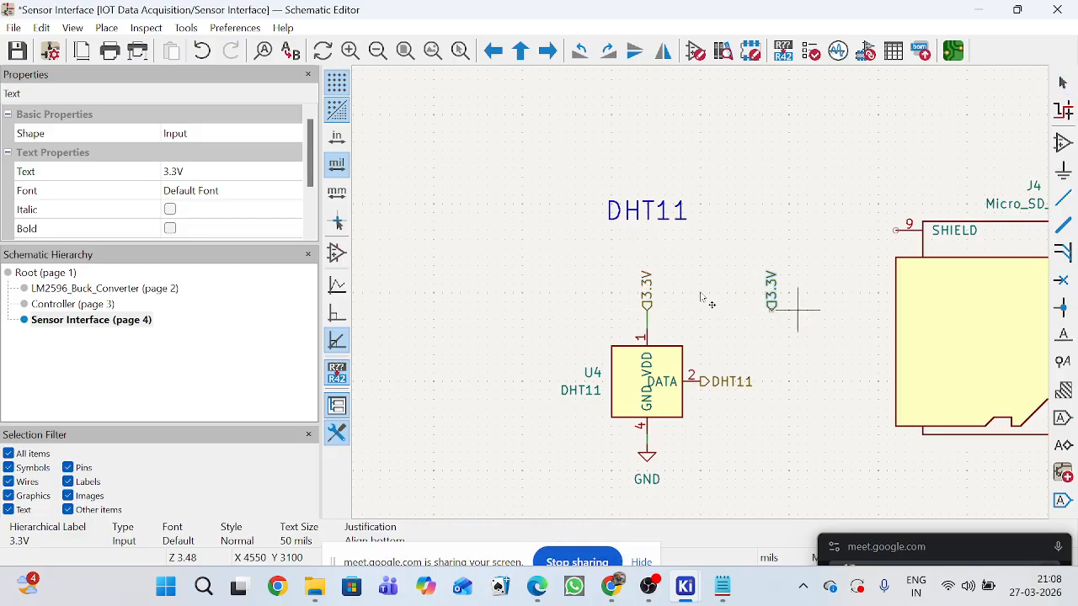
pyautogui.scroll(-2, 800, 309)
pyautogui.scroll(1, 889, 308)
pyautogui.scroll(4, 701, 298)
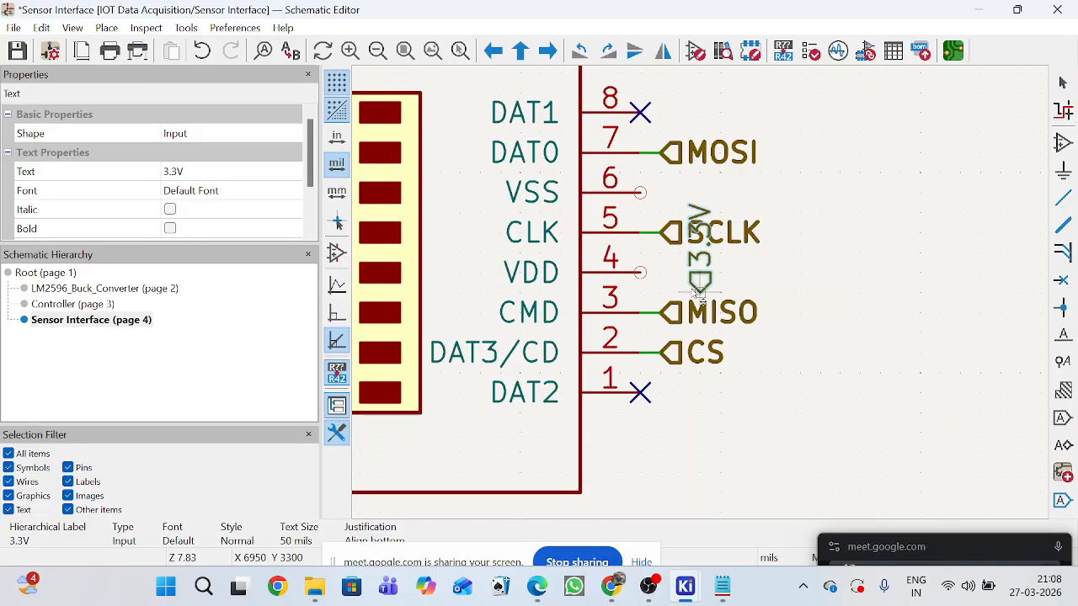
pyautogui.press('r')
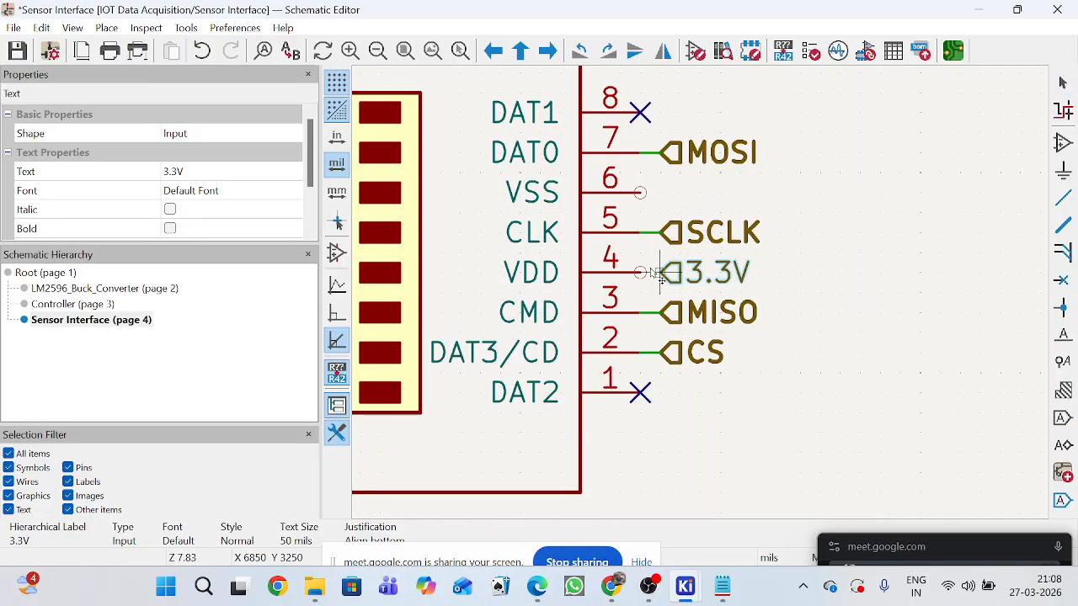
pyautogui.click(661, 274)
# Duplicate the DHT11's GND symbol and place the copy beyond the MOSI and SCLK labels, level with the SD socket's pin 6 (VSS).
pyautogui.scroll(-5, 818, 217)
pyautogui.scroll(1, 701, 300)
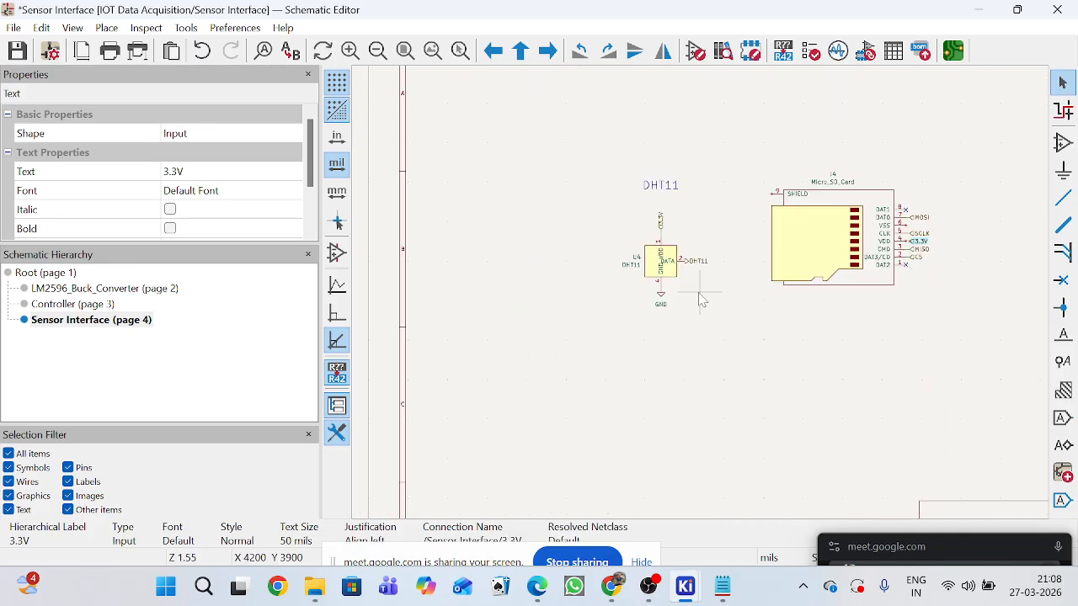
pyautogui.scroll(3, 701, 300)
pyautogui.click(612, 296)
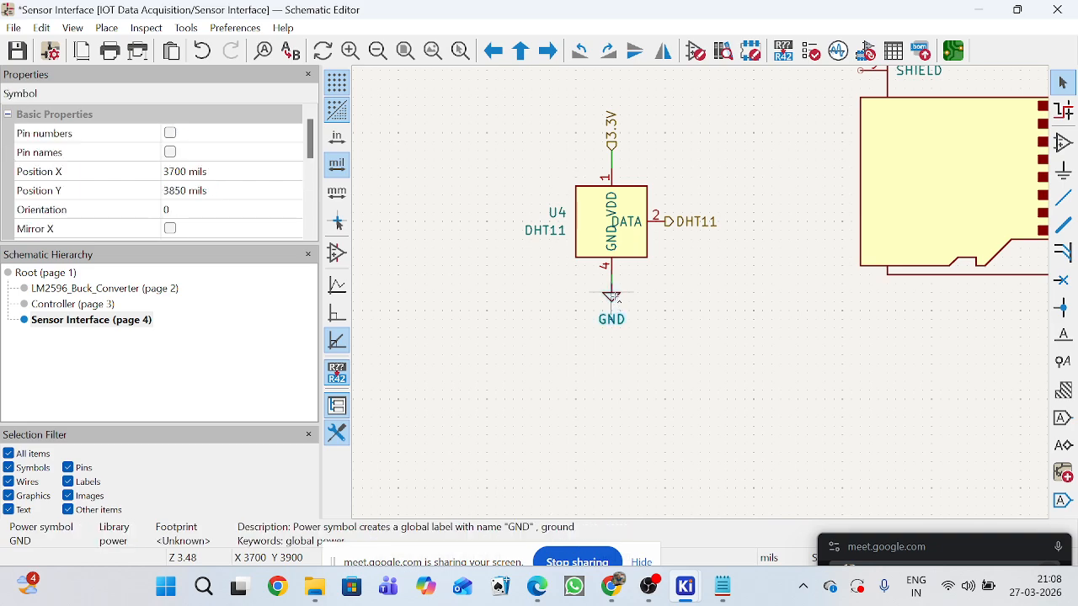
pyautogui.hotkey('ctrl', 'd')
pyautogui.scroll(-2, 947, 257)
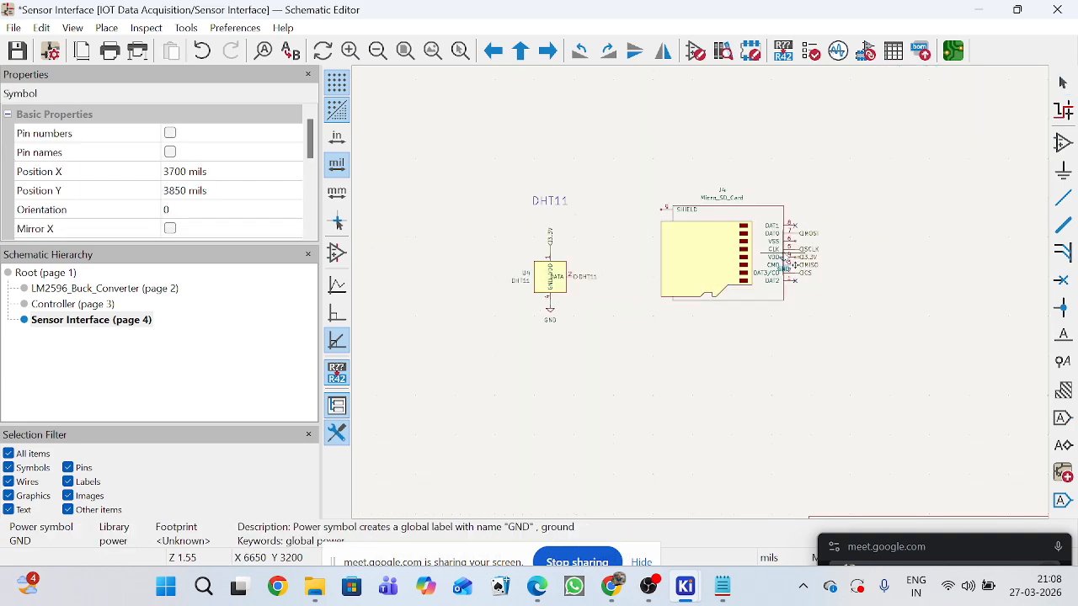
pyautogui.scroll(2, 782, 253)
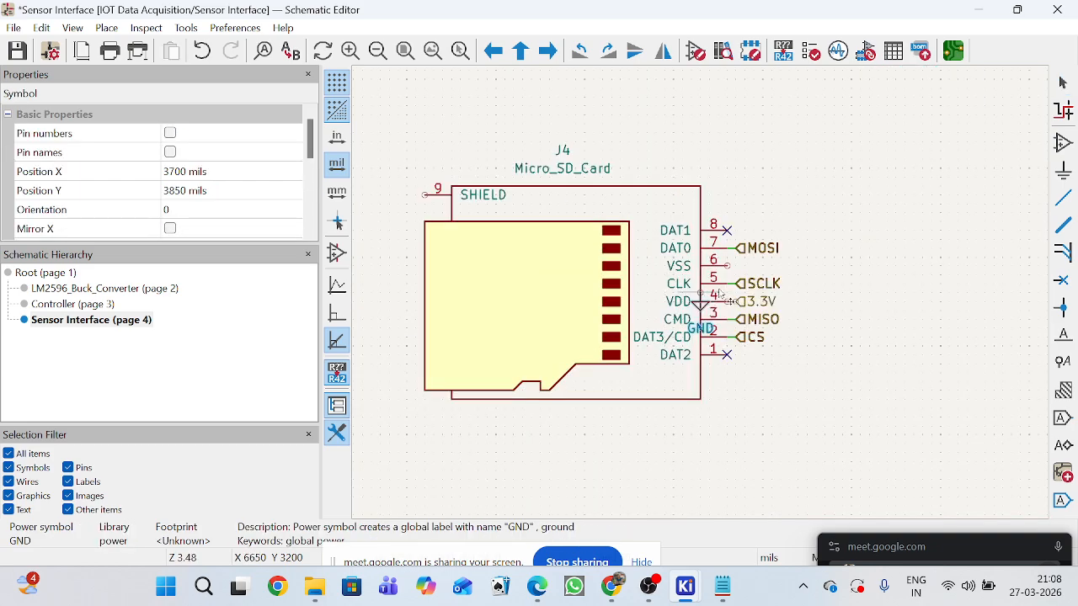
pyautogui.click(806, 277)
# Wire pin 6 (VSS) to the GND symbol and pin 4 (VDD) to the 3.3V label.
pyautogui.press('w')
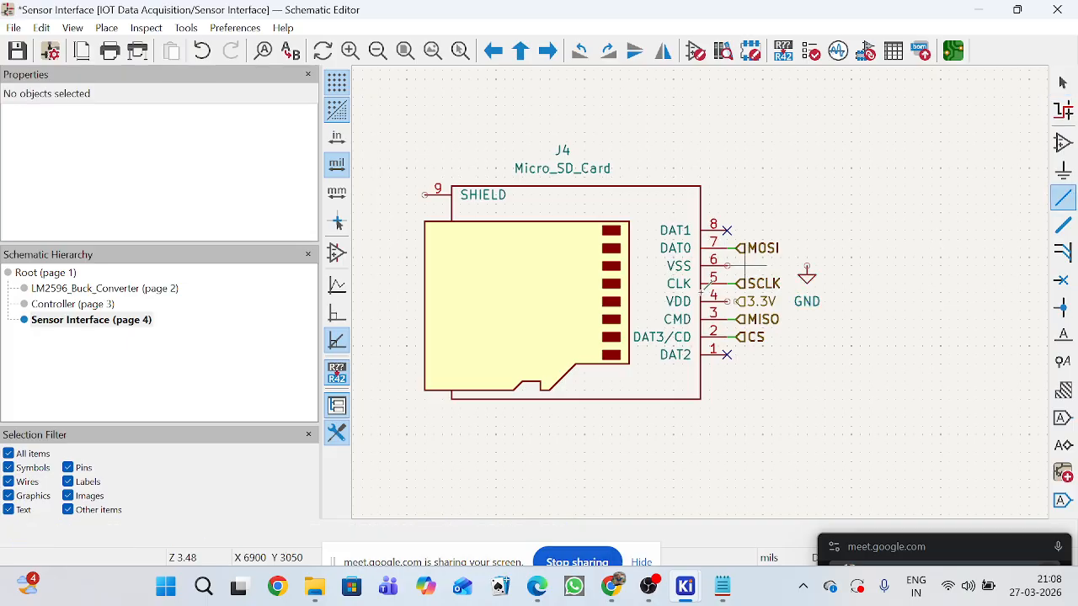
pyautogui.scroll(5, 704, 284)
pyautogui.click(671, 322)
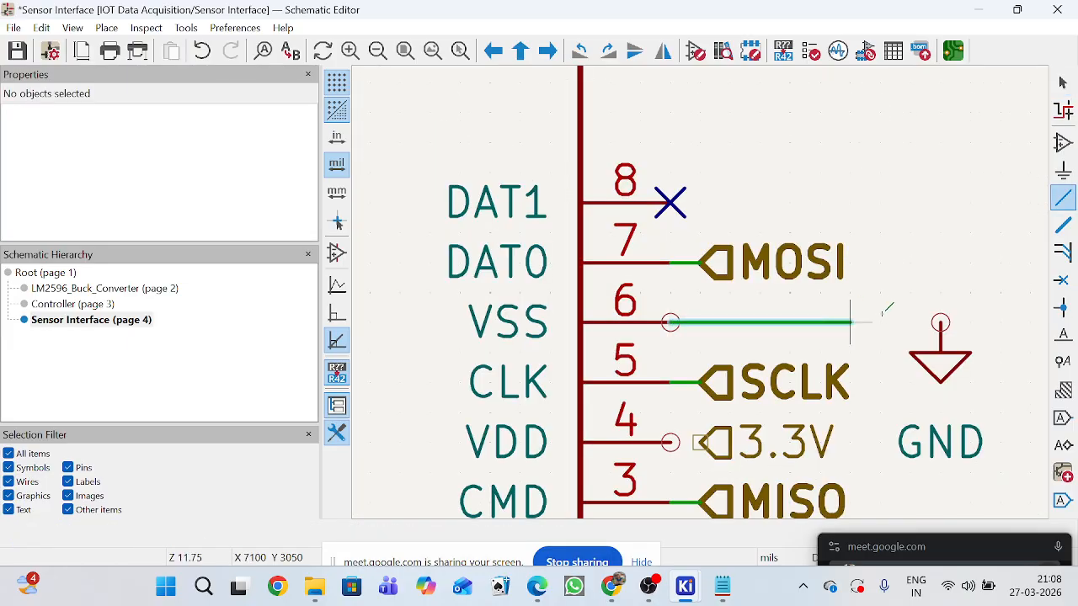
pyautogui.click(939, 321)
pyautogui.scroll(-1, 703, 439)
pyautogui.scroll(3, 692, 423)
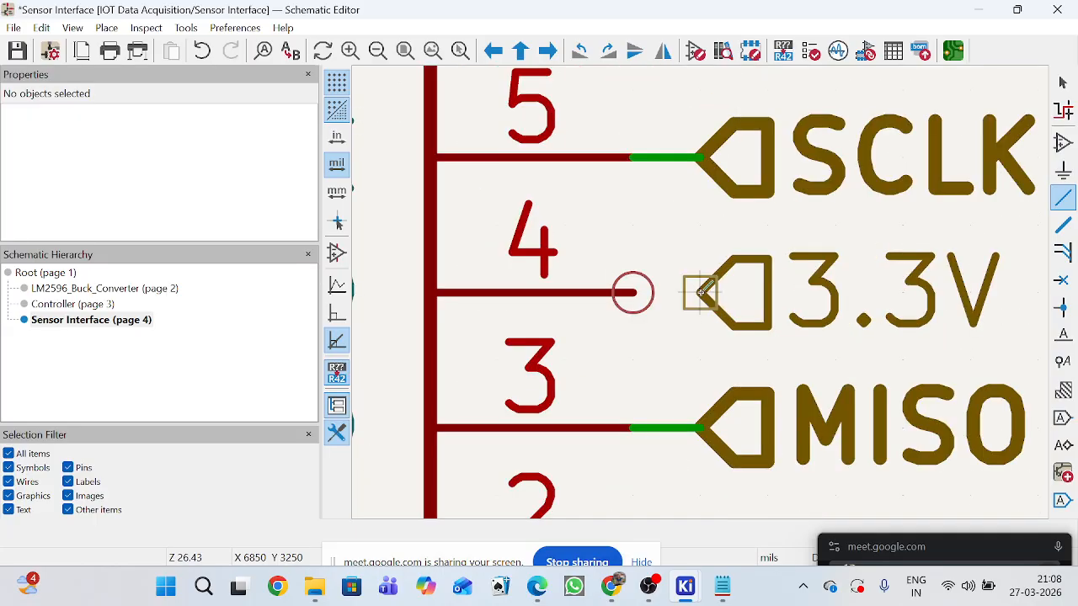
pyautogui.click(698, 291)
pyautogui.click(635, 292)
pyautogui.scroll(-3, 698, 292)
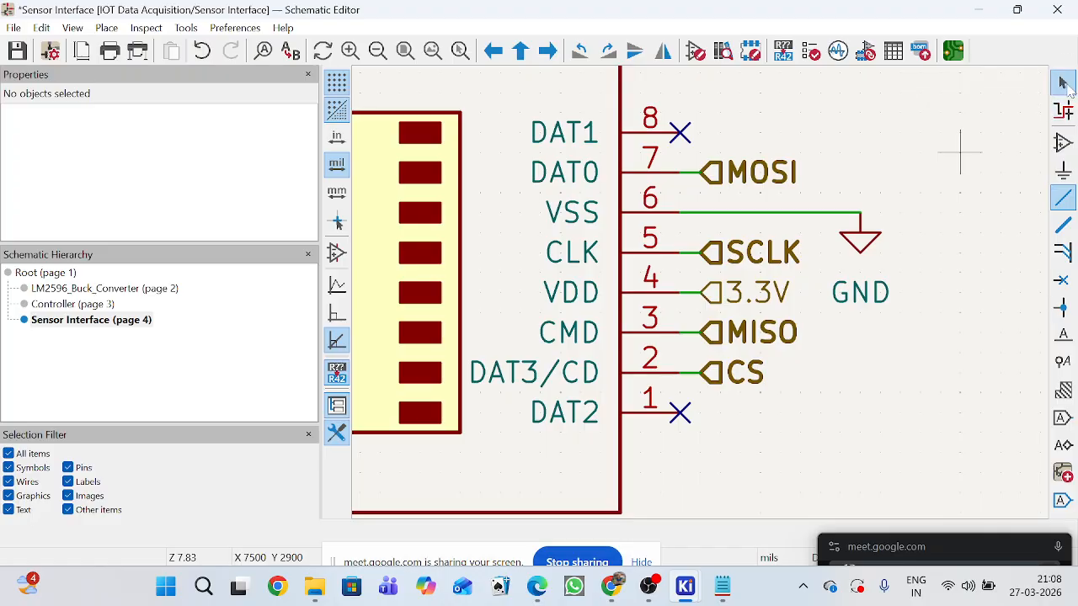
# Place a copy of the GND symbol beside the SD socket's pin 9 (SHIELD) and wire the pin to it.
pyautogui.click(1063, 82)
pyautogui.click(866, 248)
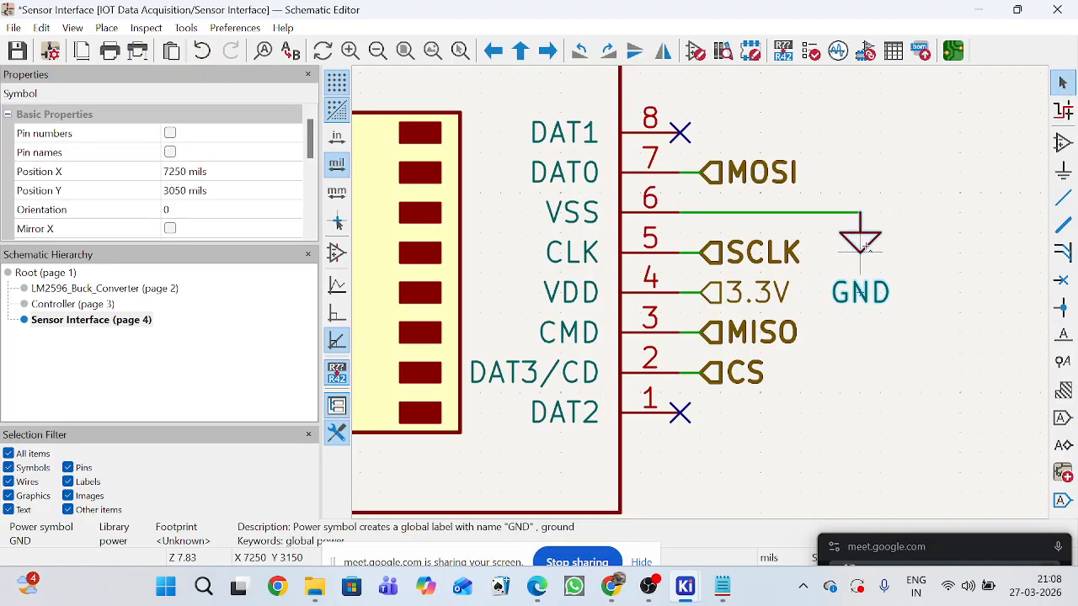
pyautogui.hotkey('ctrl', 'd')
pyautogui.scroll(-5, 716, 287)
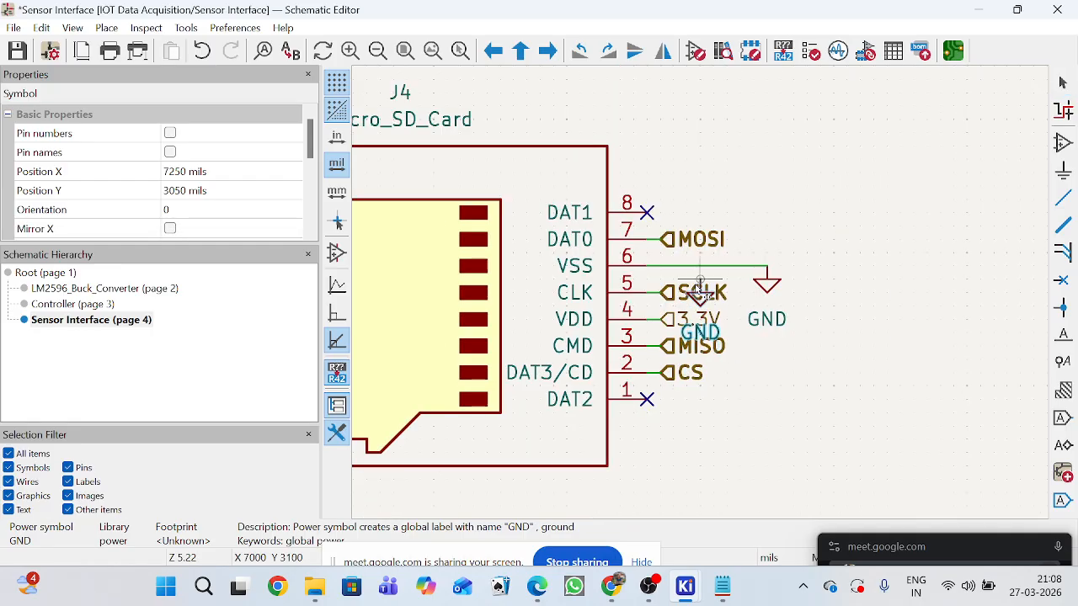
pyautogui.scroll(5, 522, 242)
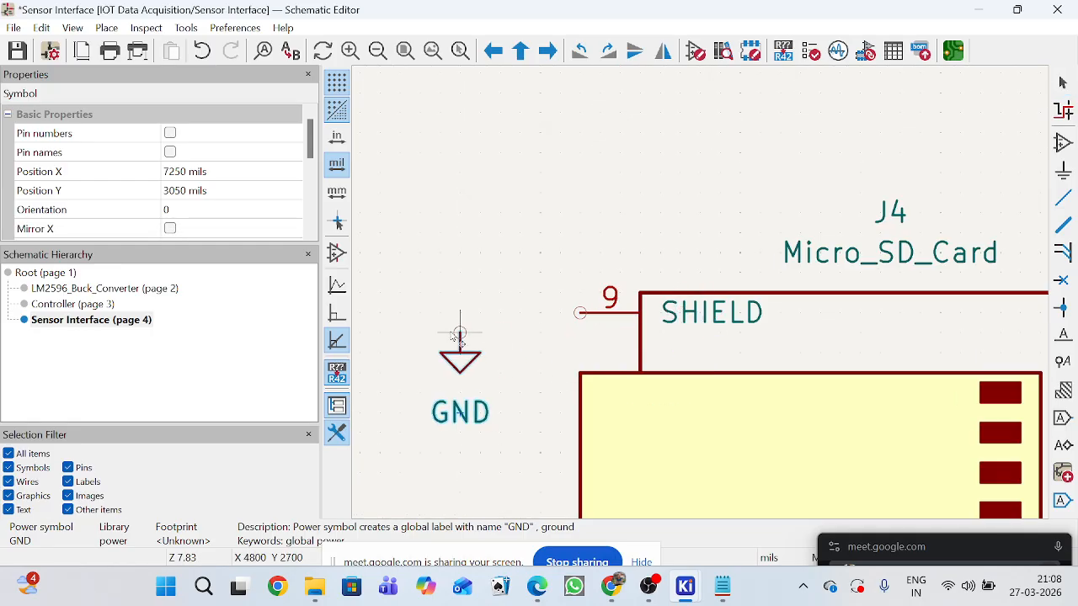
pyautogui.click(569, 327)
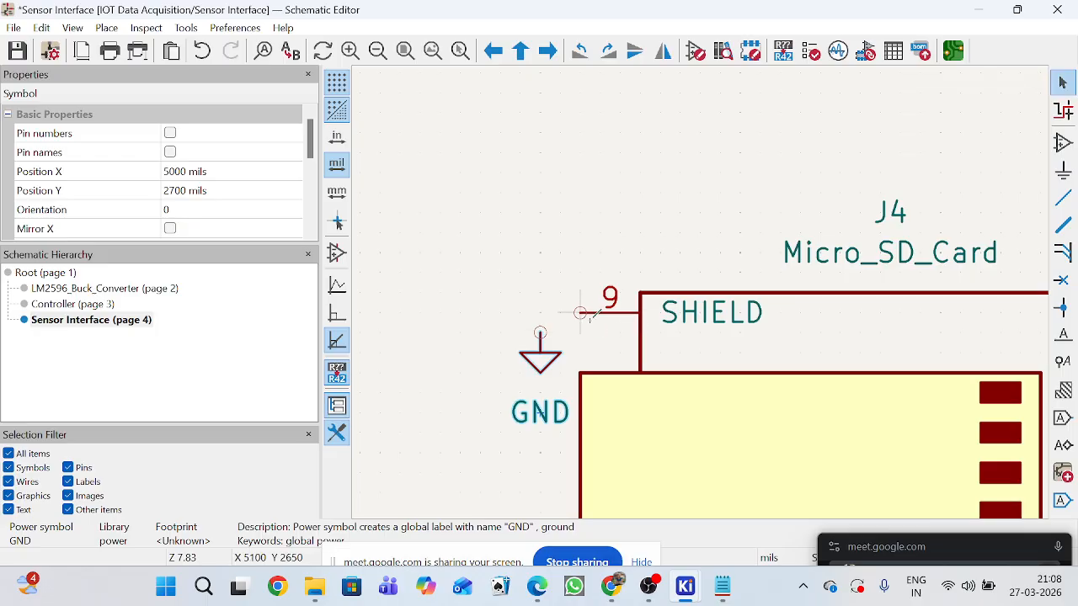
pyautogui.click(580, 313)
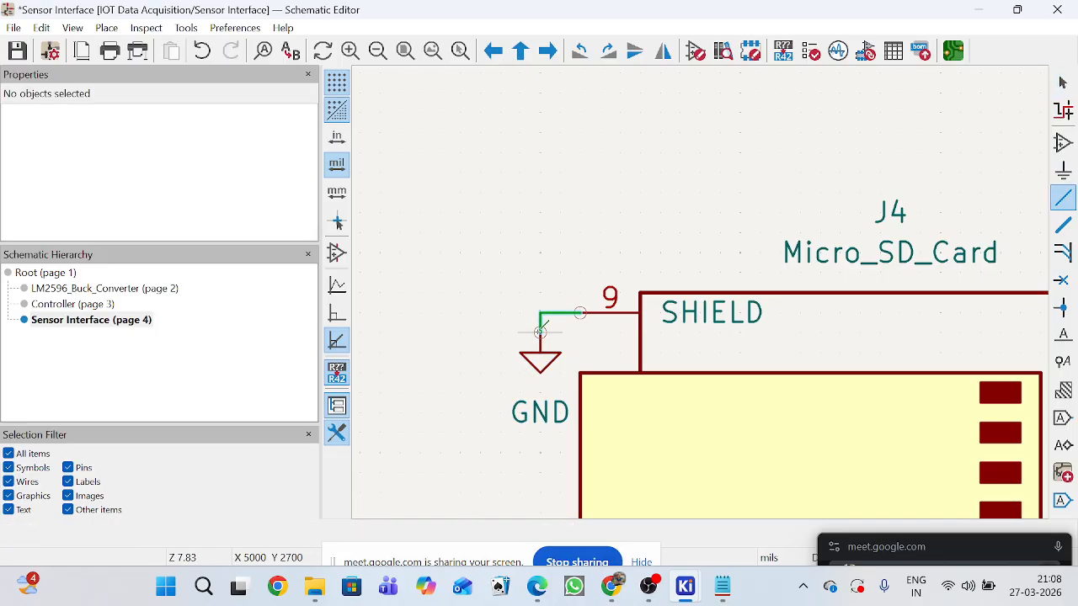
pyautogui.click(540, 331)
pyautogui.scroll(-4, 758, 326)
pyautogui.press('Escape')
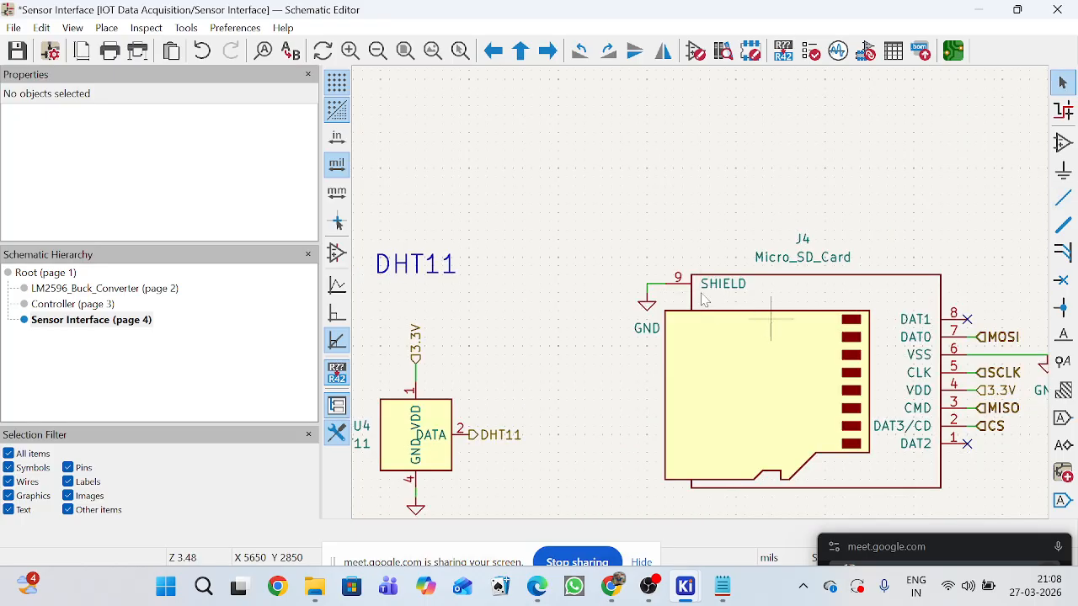
# Copy the text Micro_SD_Card from the socket's value field, leaving the field unchanged.
pyautogui.scroll(-2, 703, 299)
pyautogui.scroll(3, 700, 299)
pyautogui.scroll(-2, 701, 298)
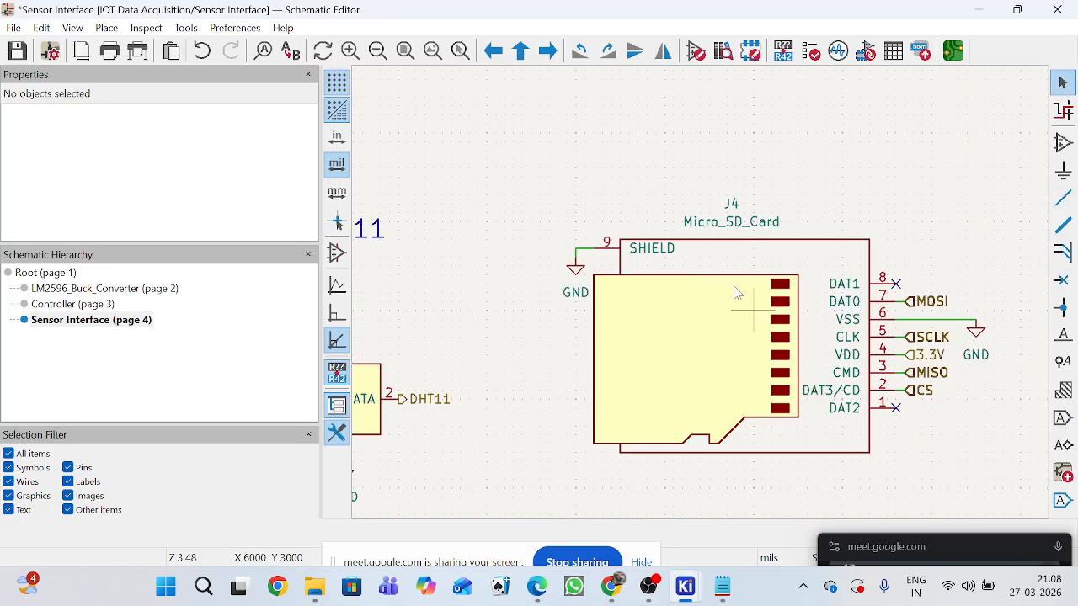
pyautogui.scroll(-2, 704, 300)
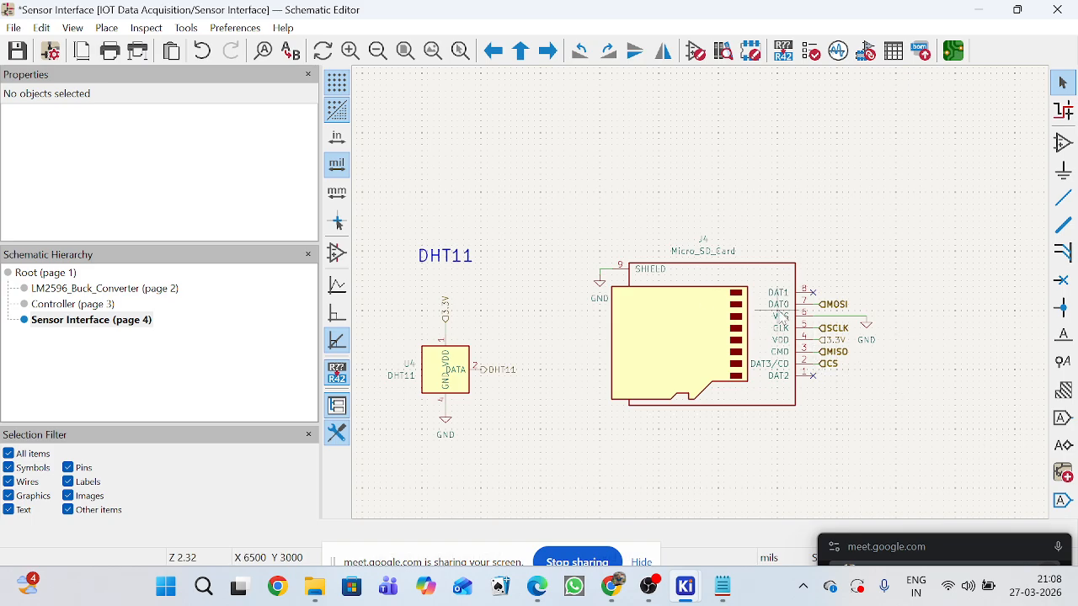
pyautogui.click(732, 262)
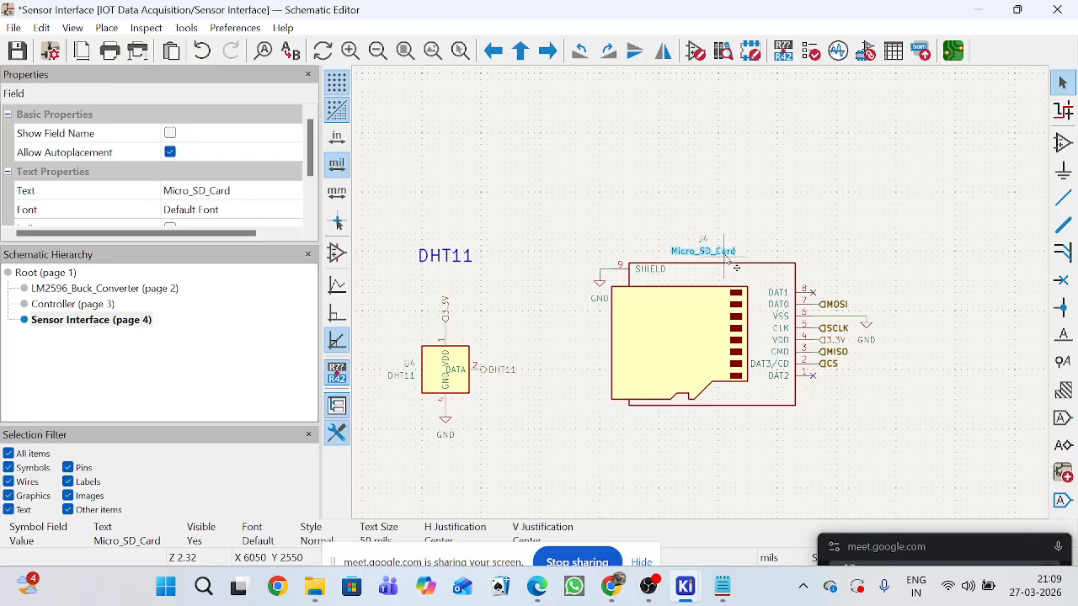
pyautogui.doubleClick(706, 258)
pyautogui.hotkey('ctrl', 'c')
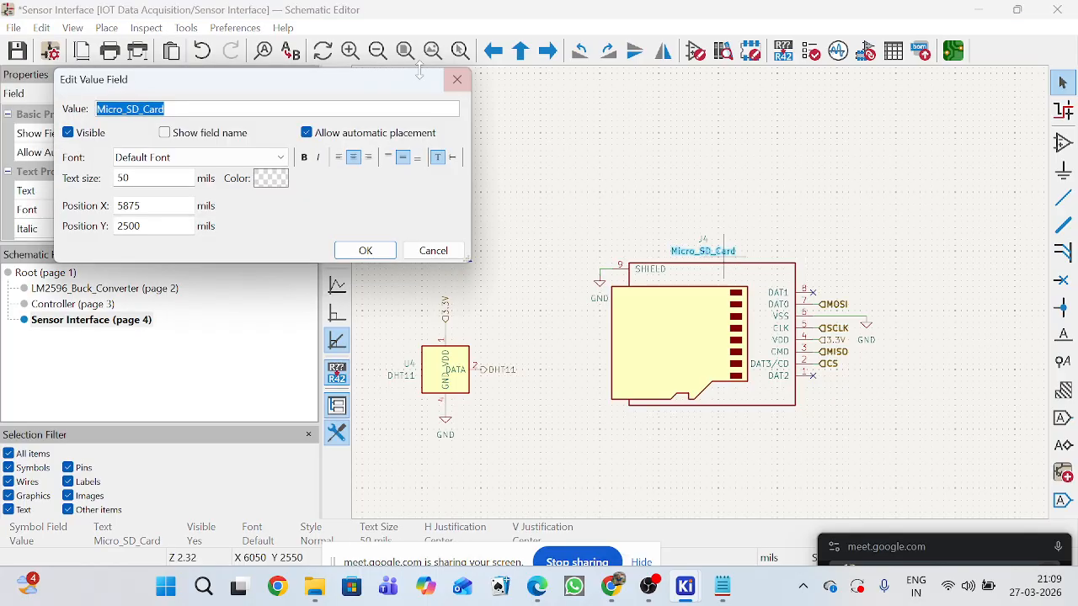
pyautogui.click(457, 79)
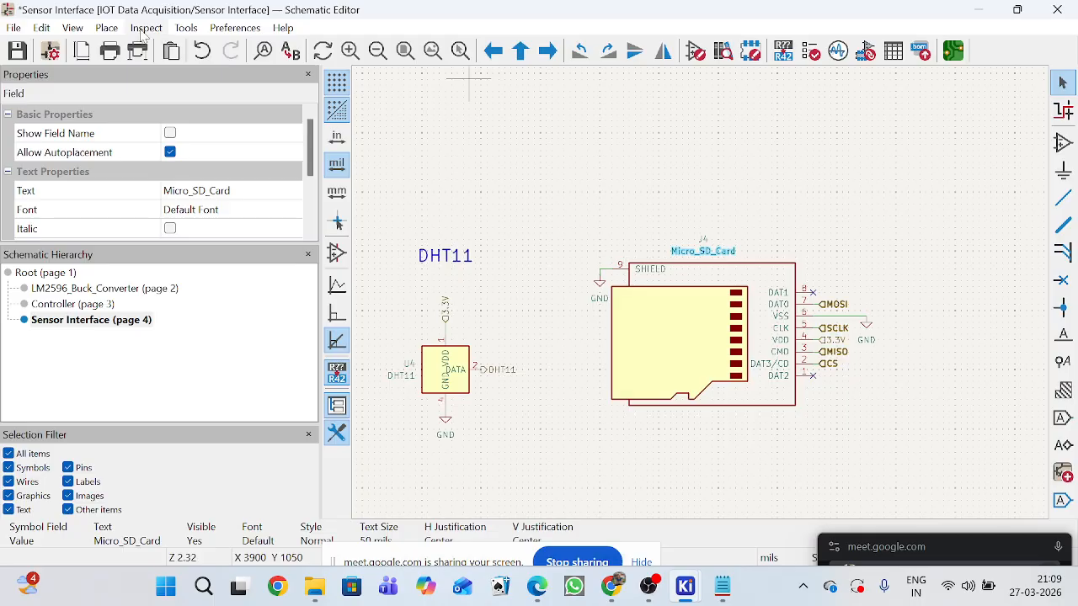
# Add a bold Micro_SD_Card text heading with a 100 mil text size above the SD card socket.
pyautogui.click(106, 27)
pyautogui.click(178, 364)
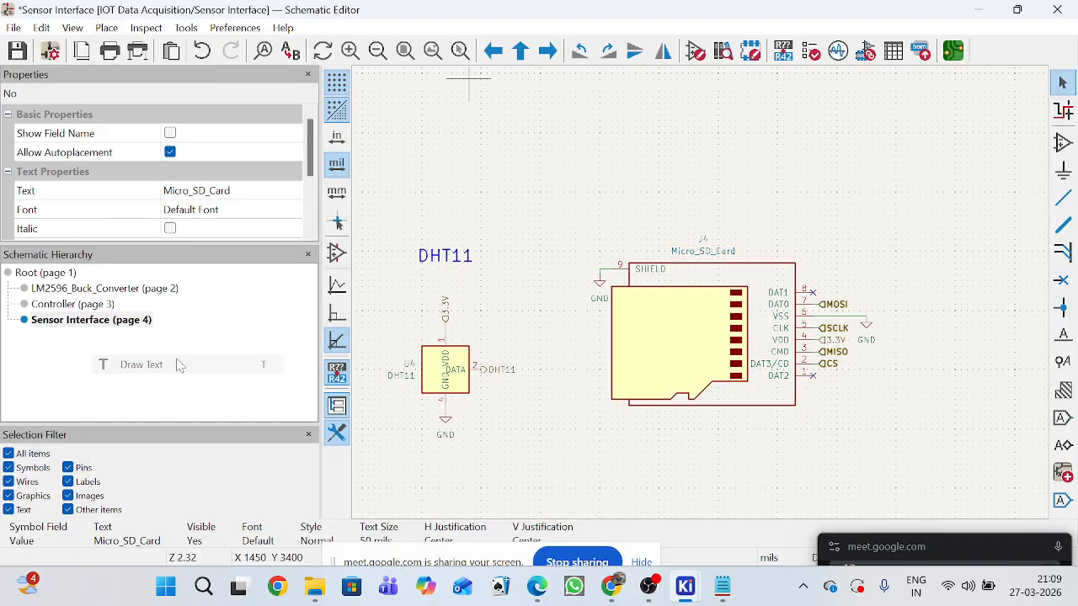
pyautogui.click(640, 292)
pyautogui.hotkey('ctrl', 'v')
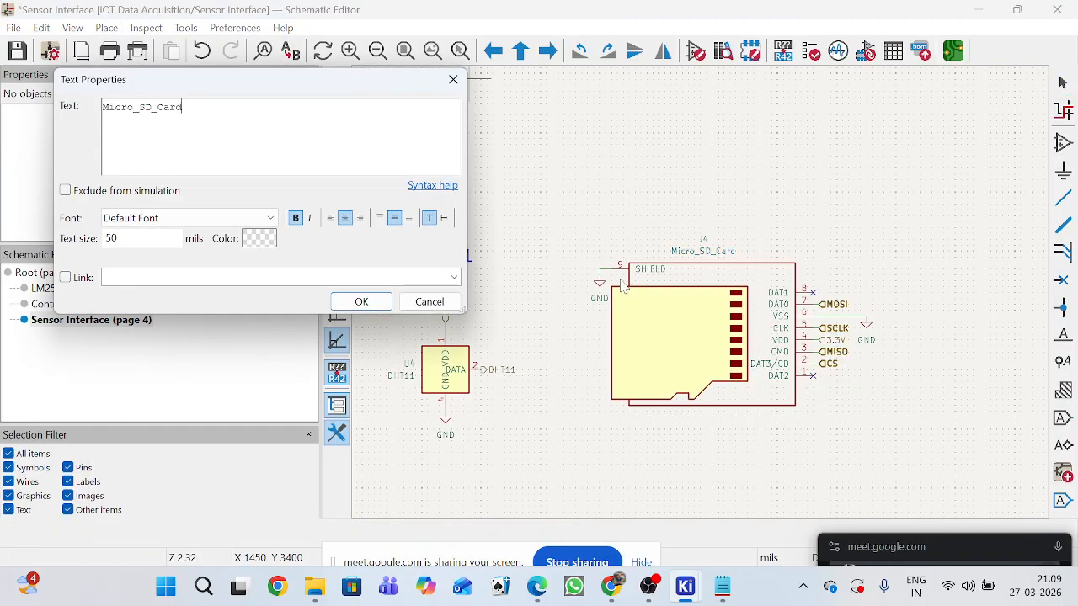
pyautogui.press('Tab')
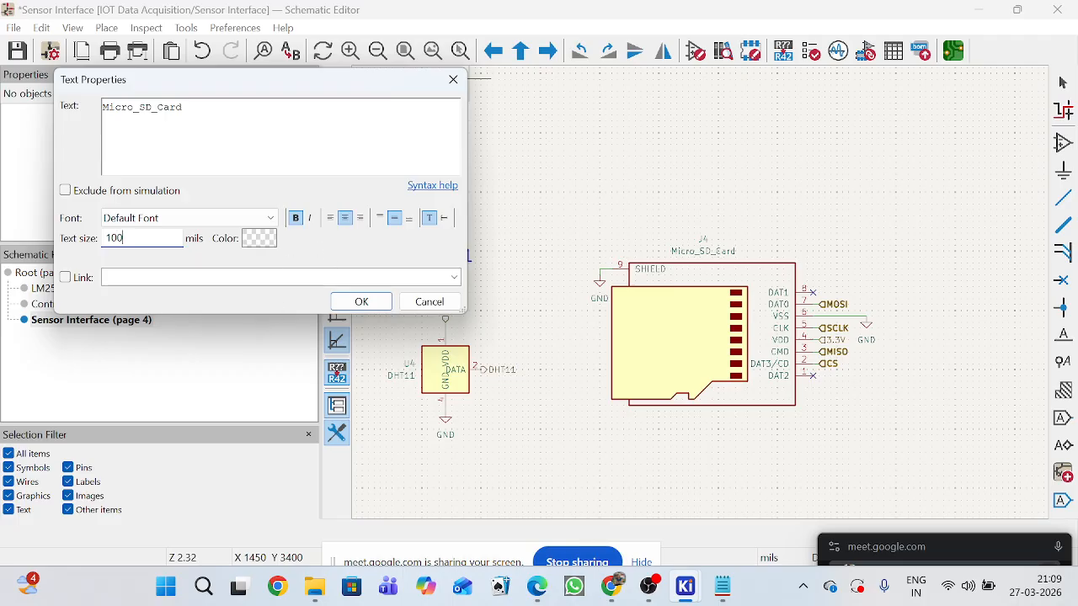
pyautogui.click(361, 301)
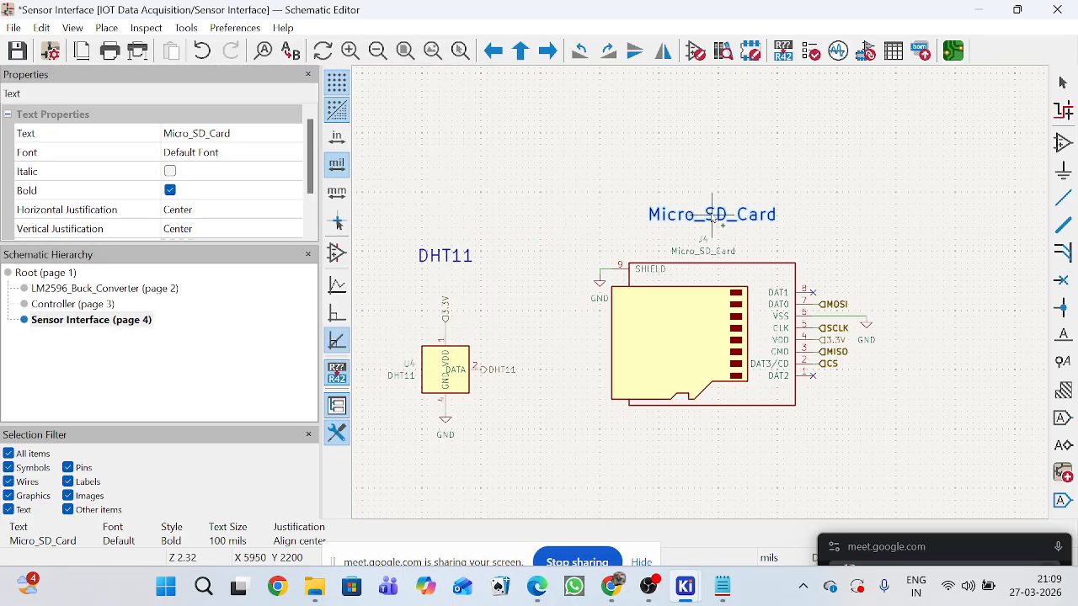
pyautogui.click(712, 215)
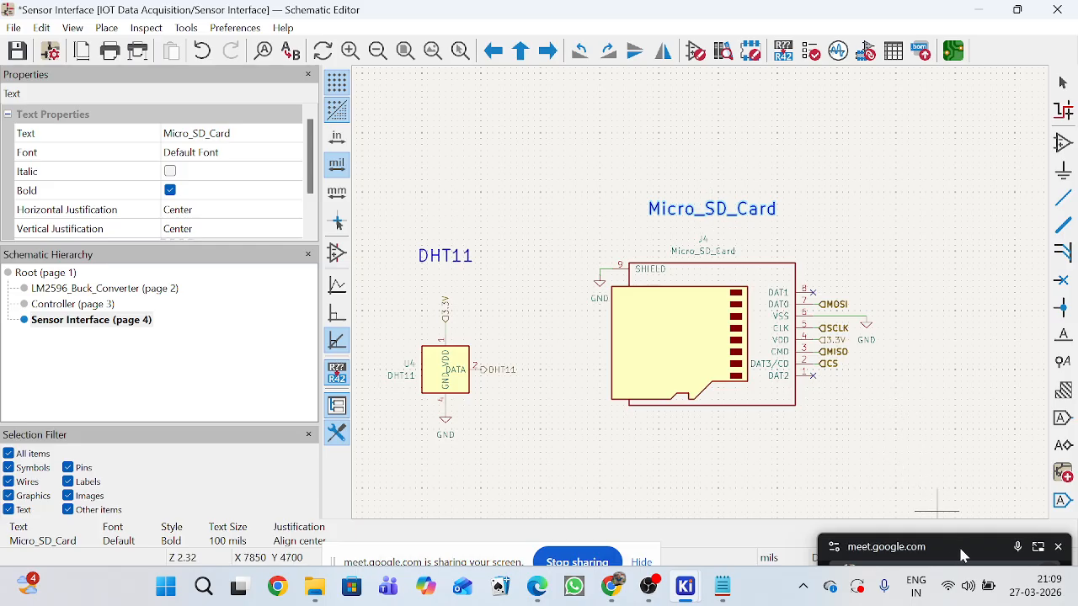
pyautogui.moveTo(962, 554); pyautogui.dragTo(974, 135)
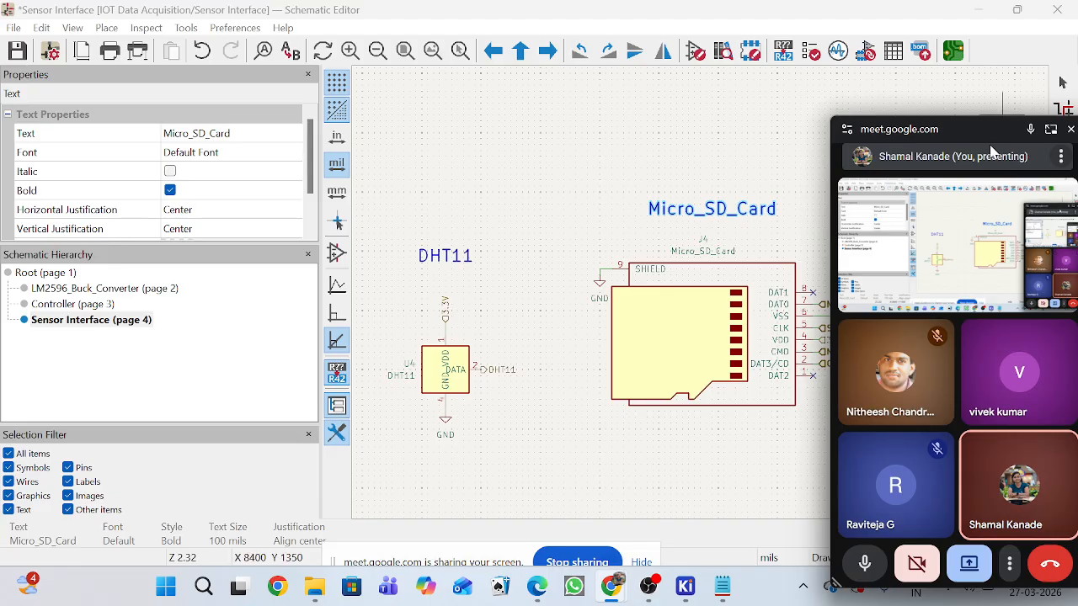
pyautogui.moveTo(978, 133); pyautogui.dragTo(949, 475)
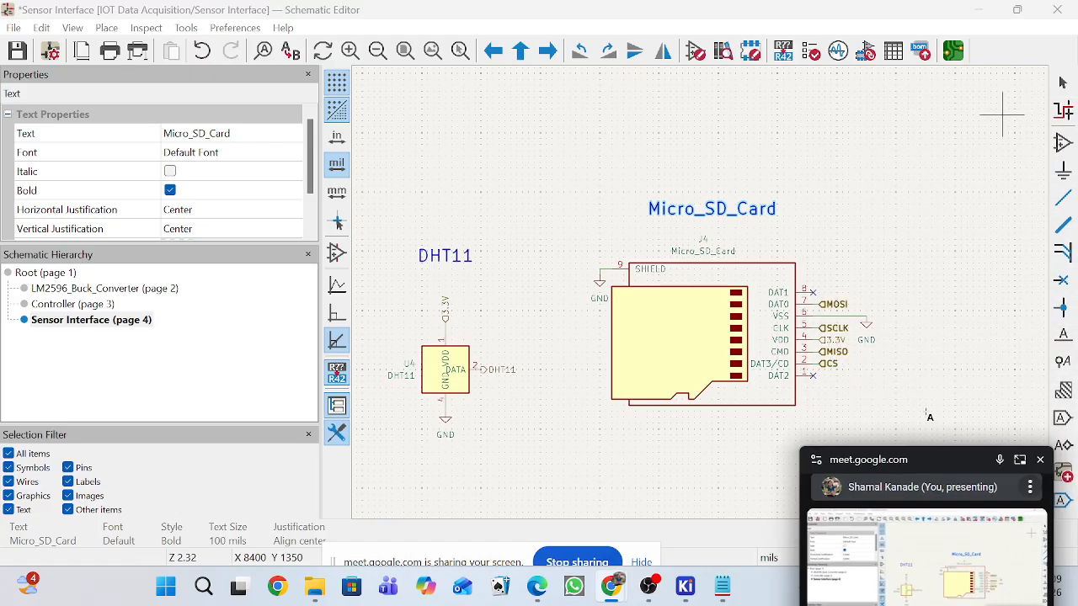
pyautogui.scroll(-2, 702, 294)
pyautogui.scroll(3, 707, 312)
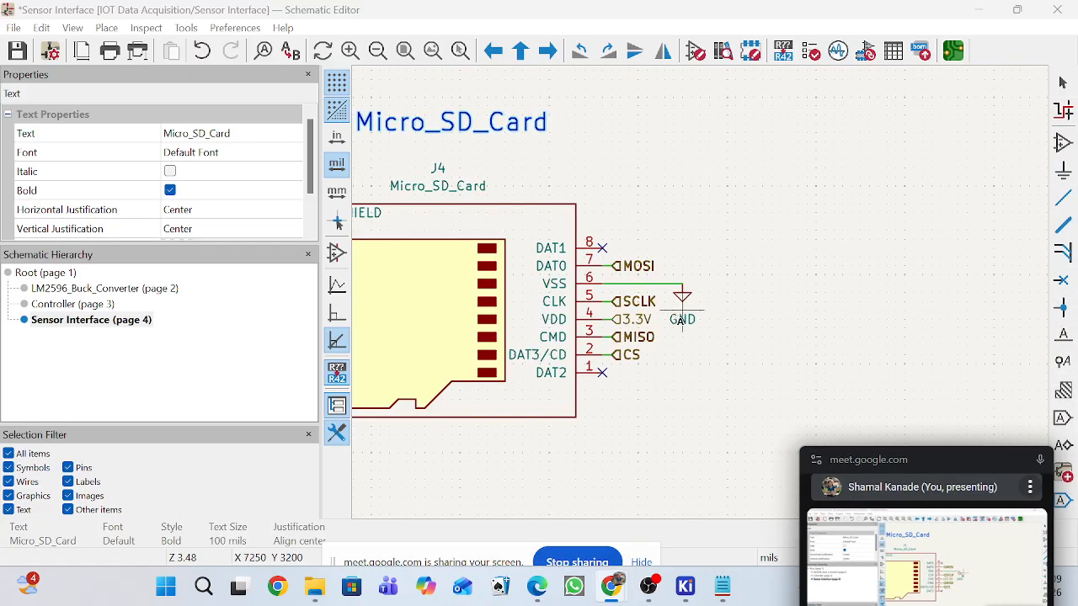
# Copy the MOSI, SCLK, MISO and CS labels from the micro SD card socket's pins.
pyautogui.scroll(-2, 711, 318)
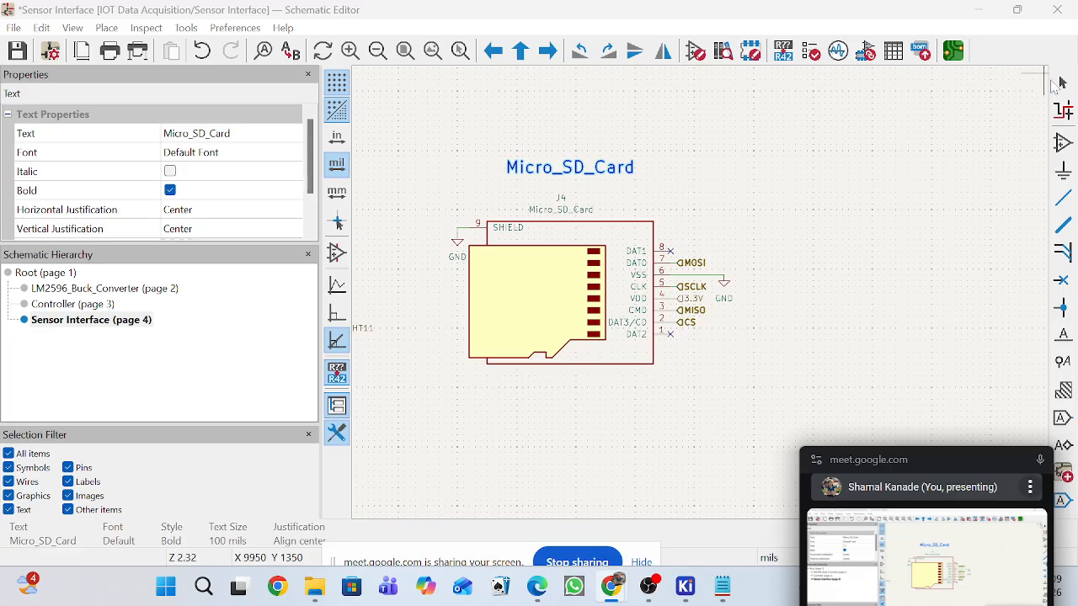
pyautogui.click(760, 217)
pyautogui.scroll(6, 697, 253)
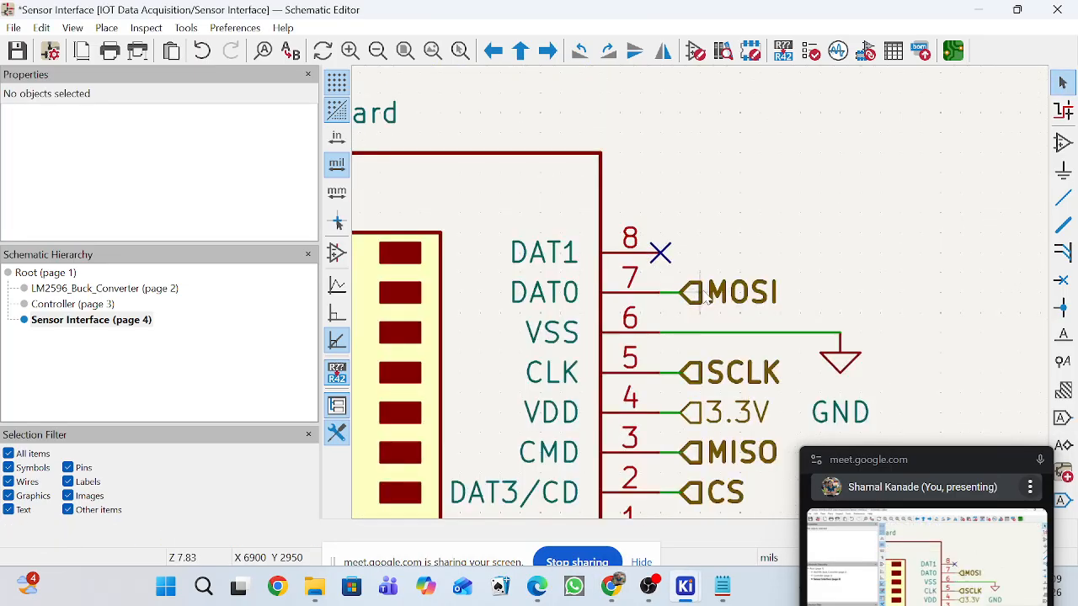
pyautogui.click(699, 294)
pyautogui.keyDown('shift'); pyautogui.click(701, 373); pyautogui.keyUp('shift')
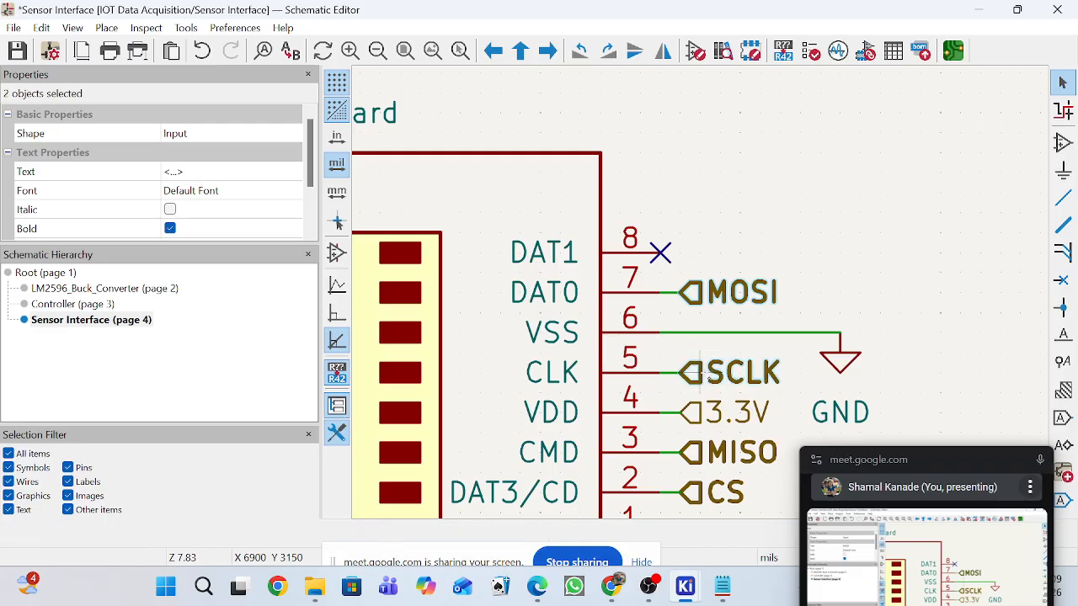
pyautogui.keyDown('shift'); pyautogui.click(702, 456); pyautogui.keyUp('shift')
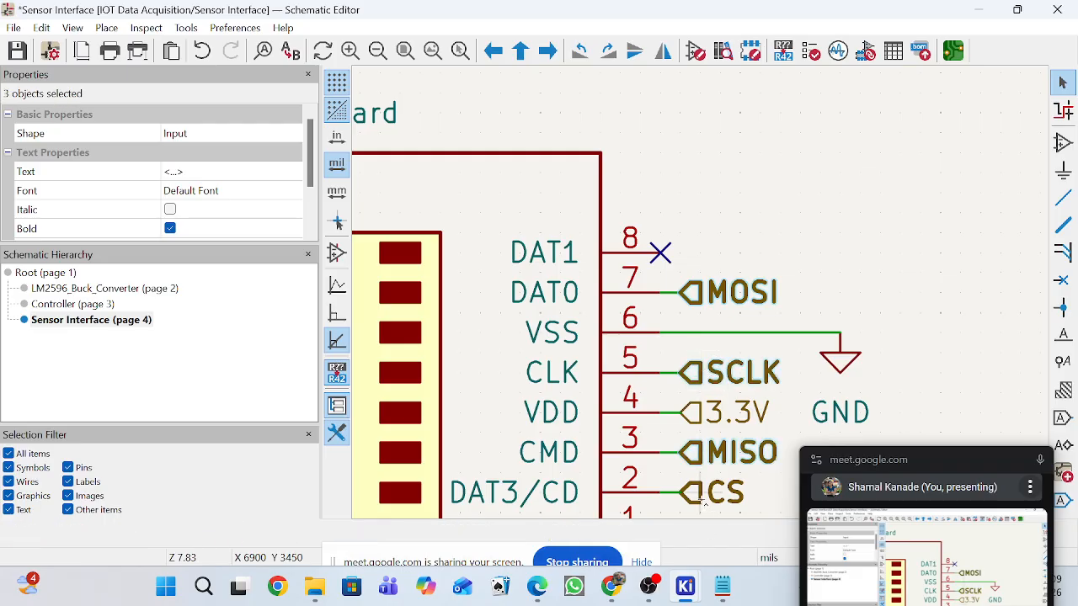
pyautogui.keyDown('shift'); pyautogui.click(704, 497); pyautogui.keyUp('shift')
pyautogui.scroll(-2, 704, 502)
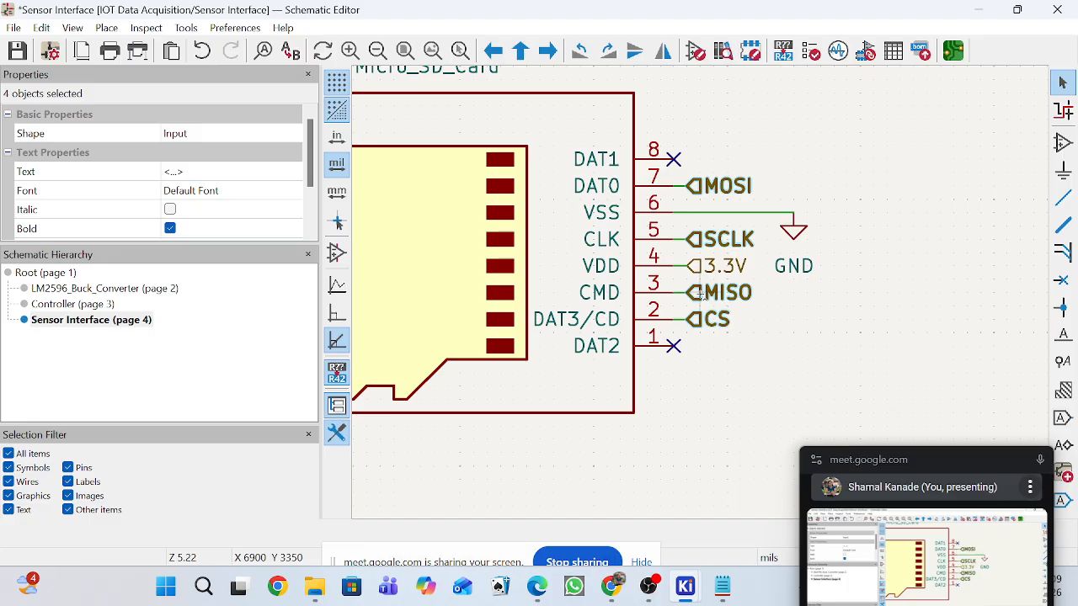
# Paste the four SPI labels onto the Controller sheet, in the empty area below and left of the ESP-12F.
pyautogui.click(117, 307)
pyautogui.scroll(-4, 704, 298)
pyautogui.scroll(2, 728, 303)
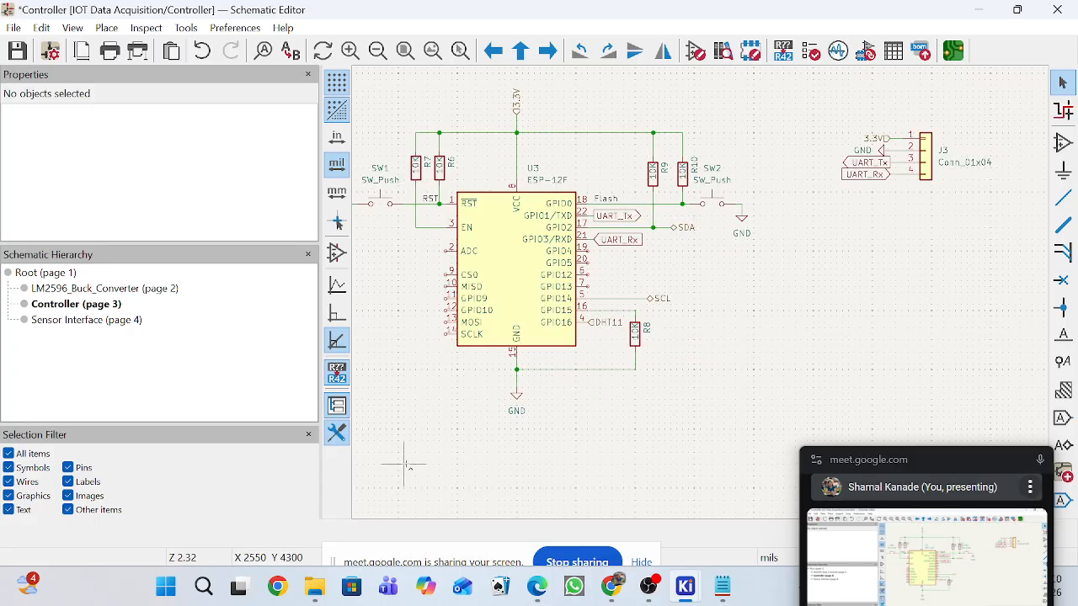
pyautogui.hotkey('ctrl', 'v')
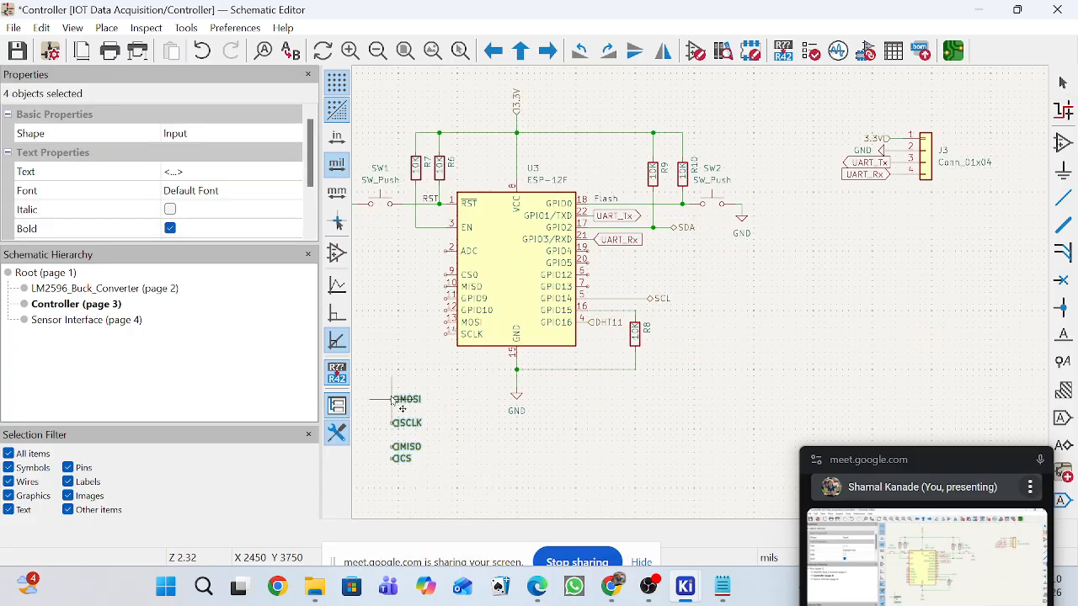
pyautogui.click(392, 399)
pyautogui.click(399, 321)
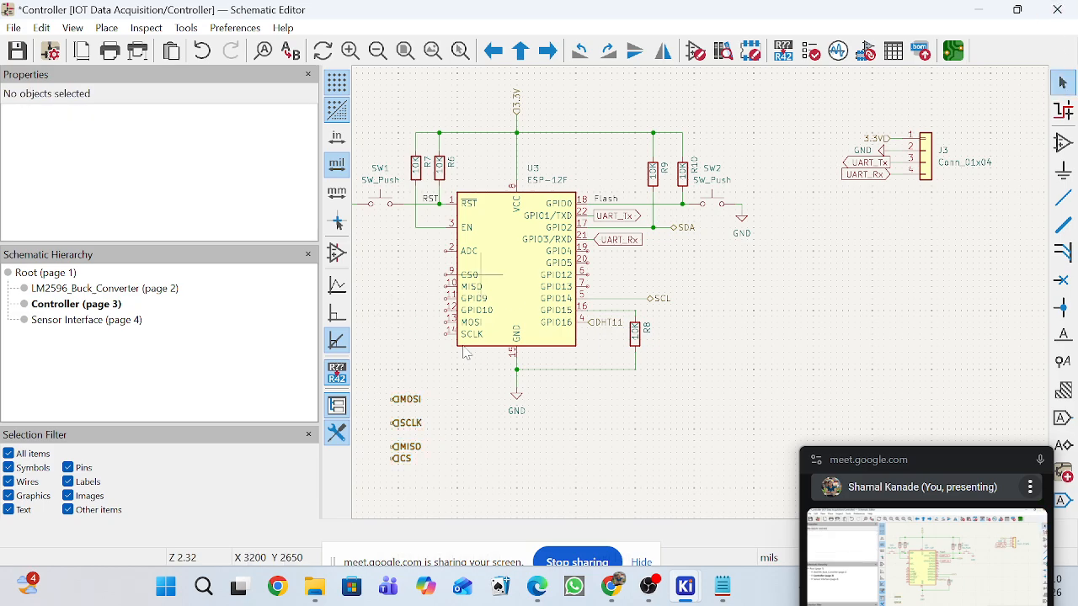
# Rotate the MISO label 180° and place it just outside the ESP-12F's pin 10 (MISO).
pyautogui.click(410, 450)
pyautogui.press('m')
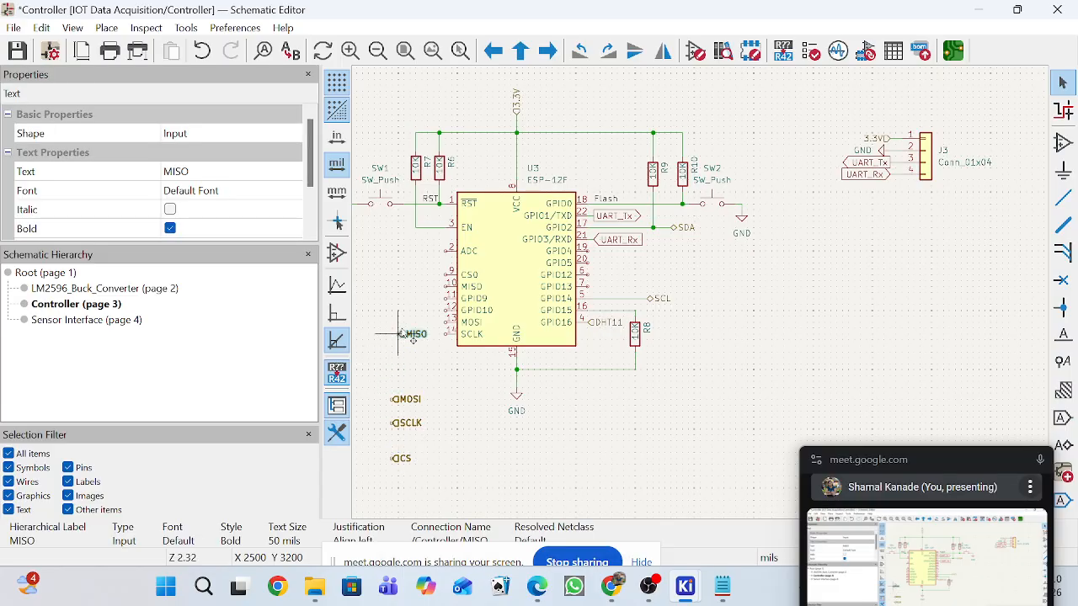
pyautogui.scroll(2, 413, 340)
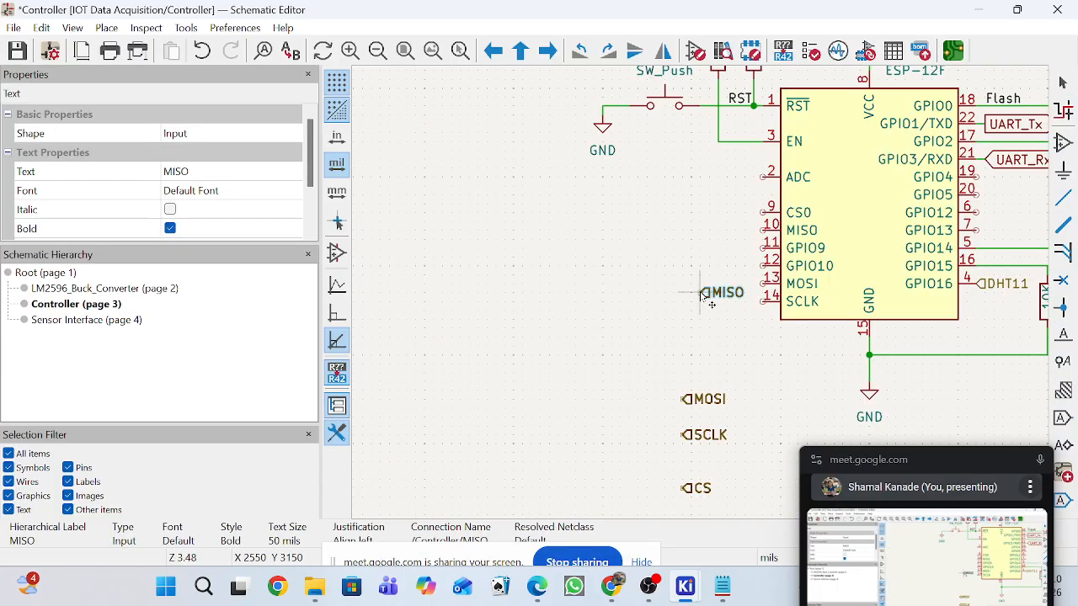
pyautogui.press('r')
pyautogui.press('r')
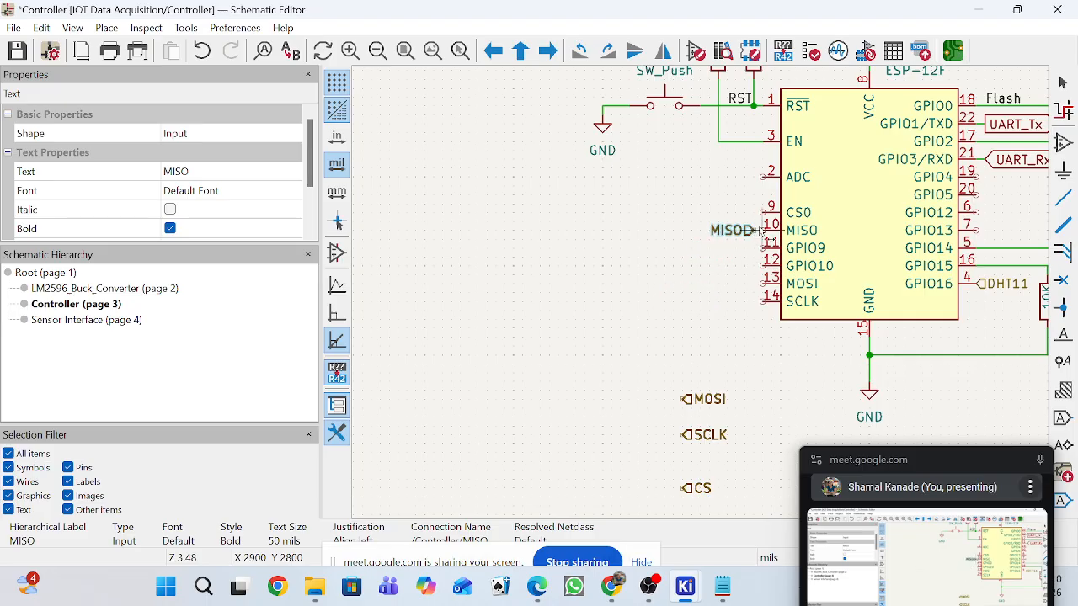
pyautogui.scroll(2, 753, 232)
pyautogui.click(699, 295)
# Rotate the MOSI label 180° and place it just outside the ESP-12F's pin 13 (MOSI).
pyautogui.scroll(-3, 700, 372)
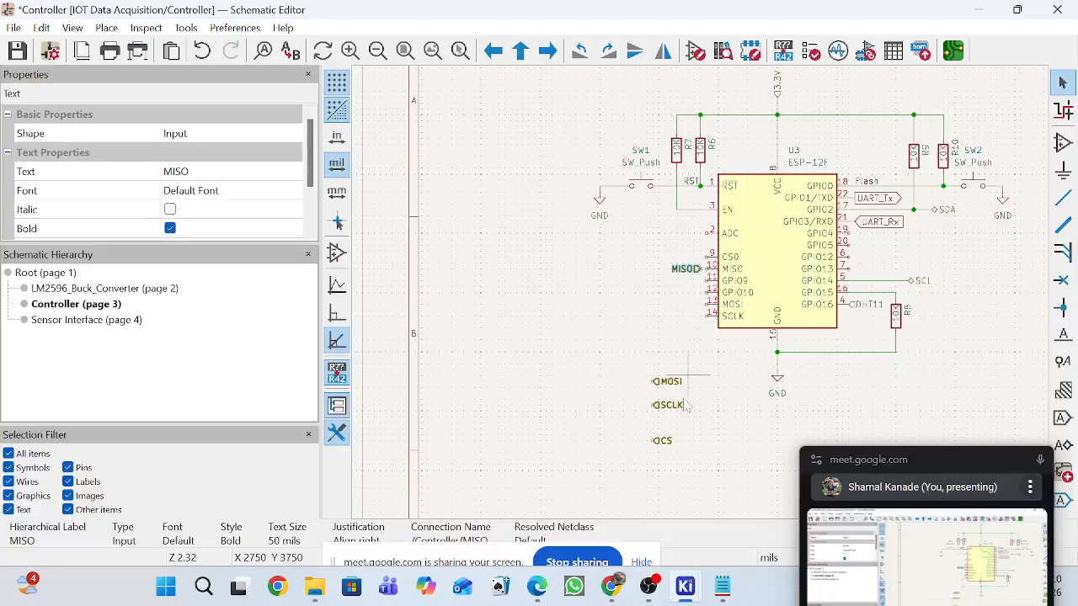
pyautogui.click(672, 389)
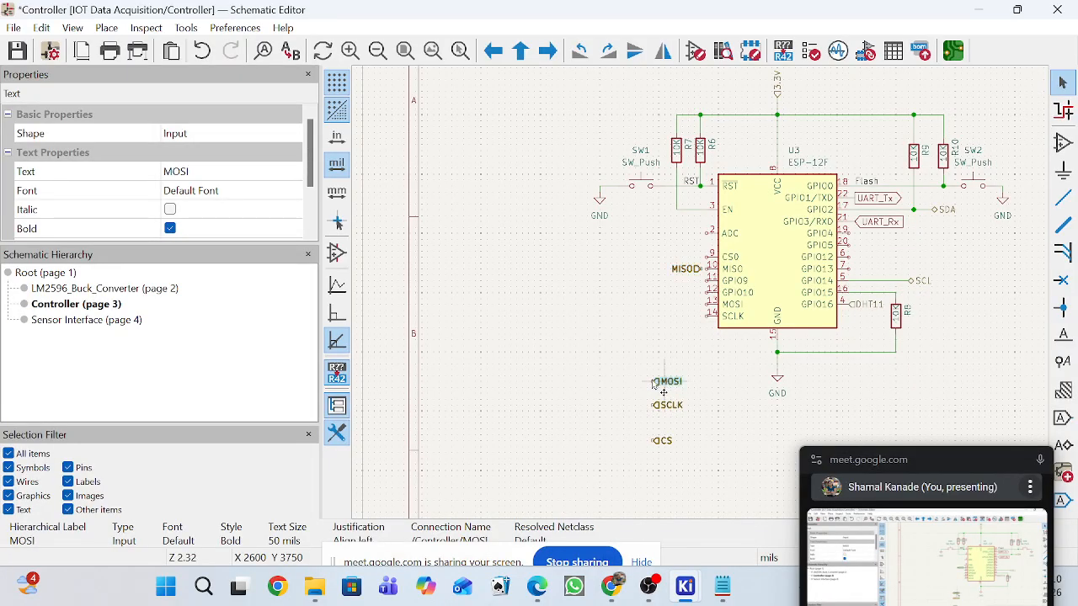
pyautogui.scroll(3, 698, 287)
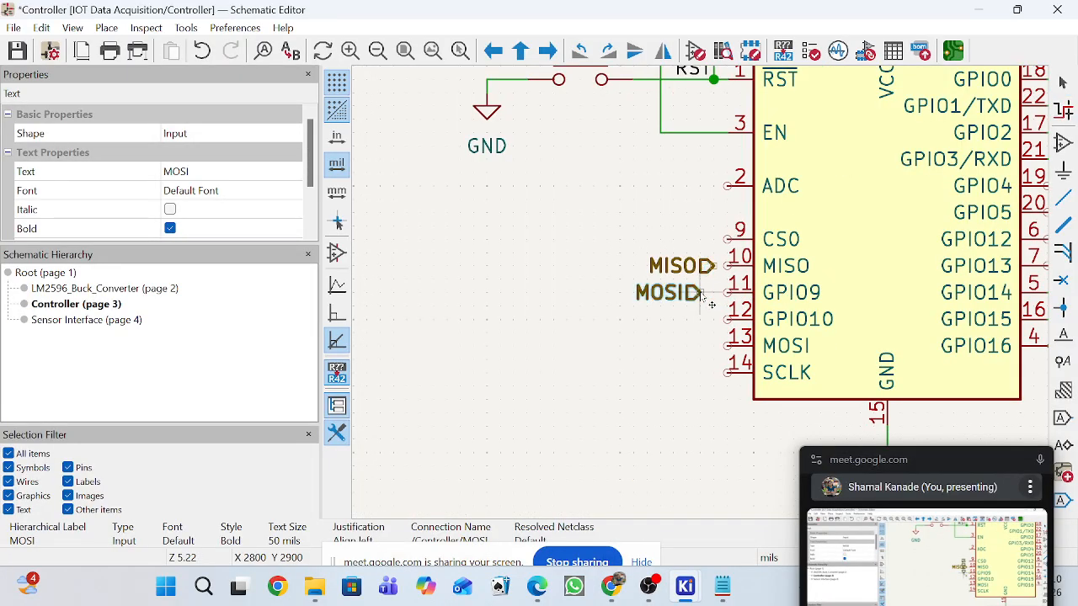
pyautogui.click(711, 358)
# Rotate the SCLK label 180° and place it just outside the ESP-12F's pin 14 (SCLK).
pyautogui.scroll(-2, 711, 358)
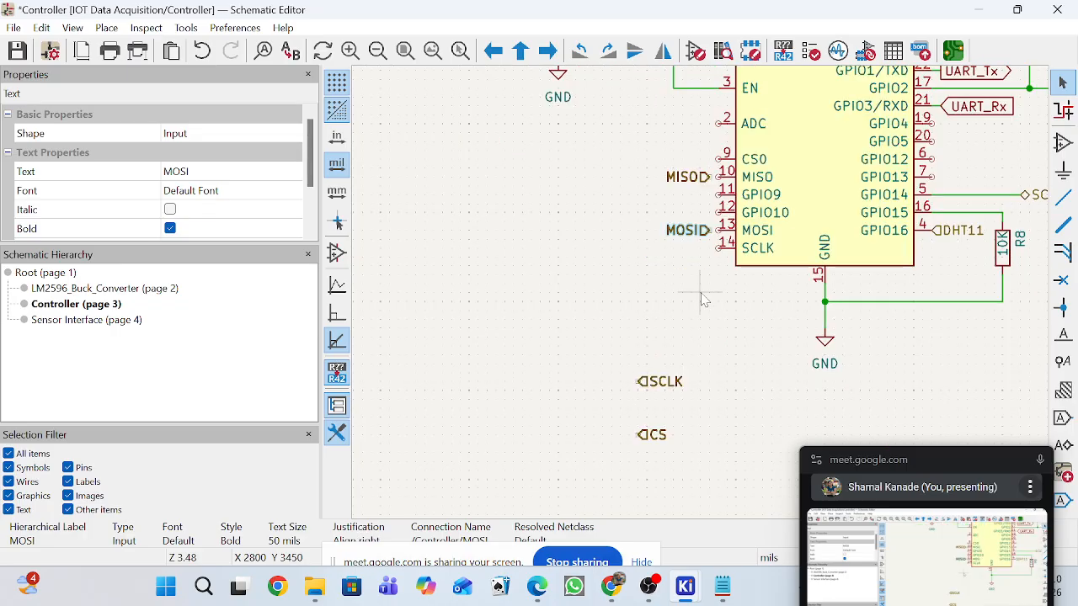
pyautogui.click(679, 381)
pyautogui.press('r')
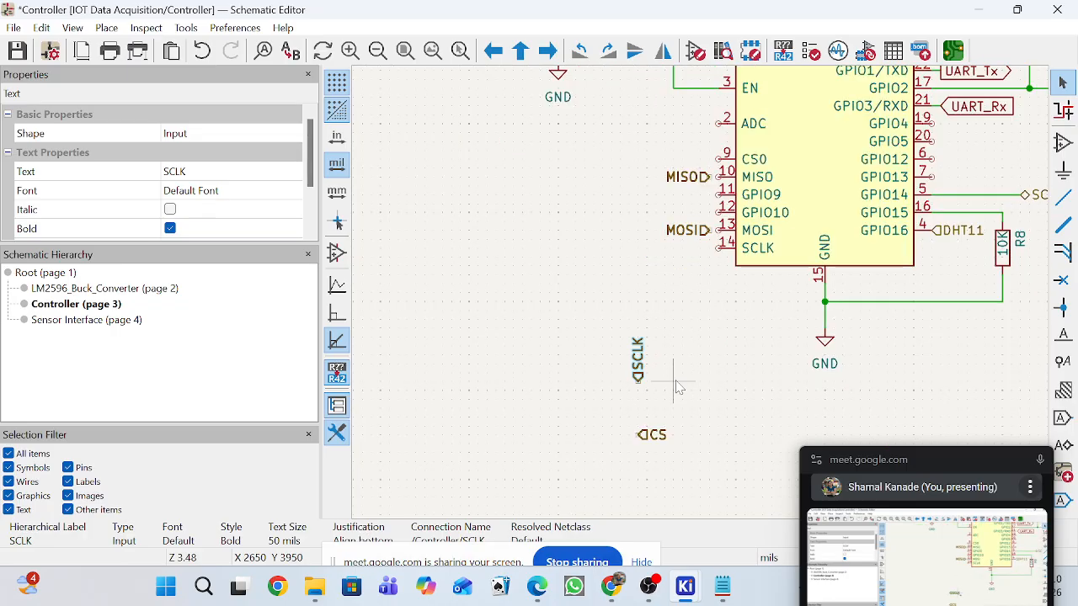
pyautogui.press('r')
pyautogui.scroll(-2, 752, 116)
pyautogui.moveTo(679, 292); pyautogui.dragTo(725, 208)
pyautogui.scroll(3, 718, 200)
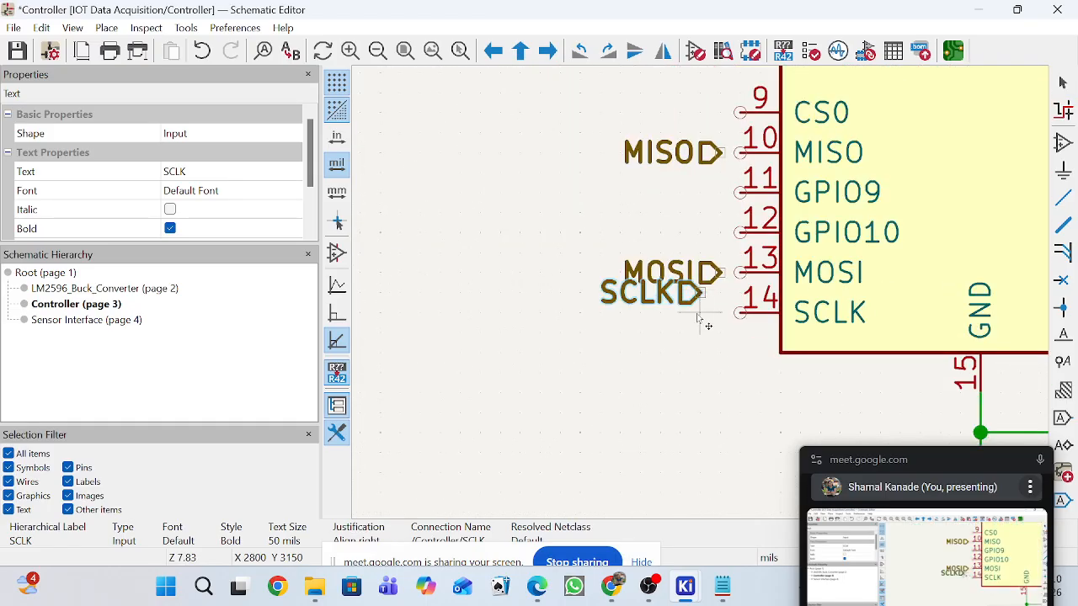
pyautogui.click(721, 314)
# Rotate the CS label 180° and place it just outside the ESP-12F's pin 9 (CS0).
pyautogui.scroll(-3, 720, 431)
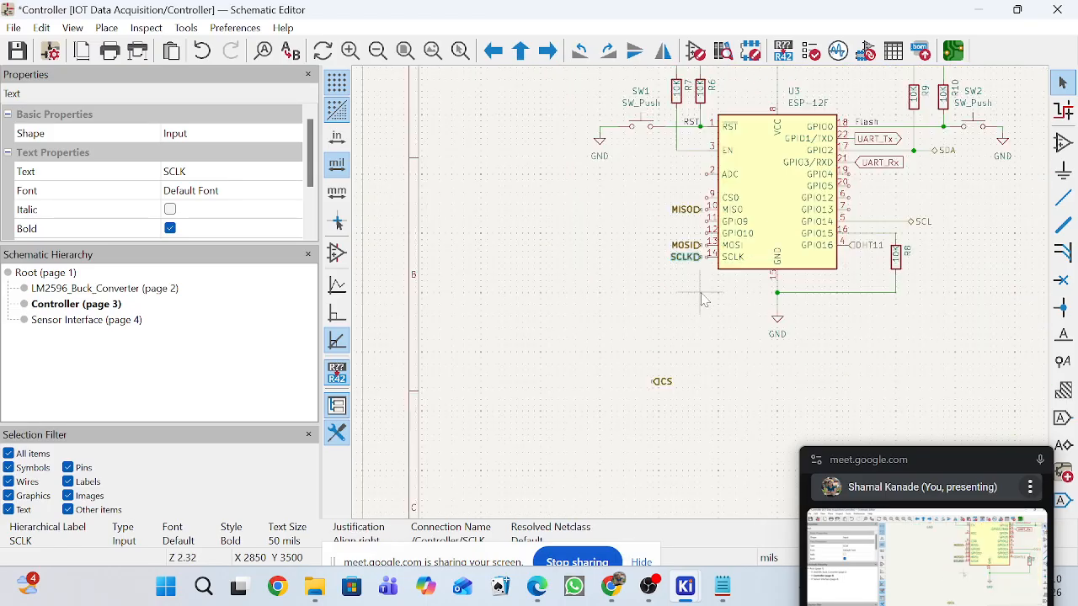
pyautogui.click(670, 385)
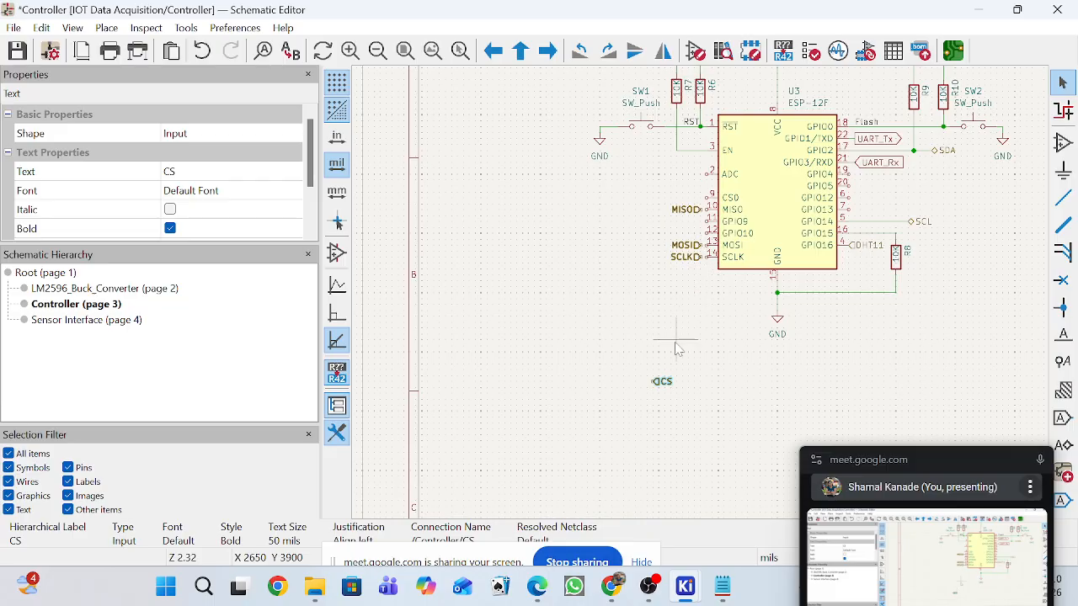
pyautogui.press('m')
pyautogui.scroll(3, 656, 311)
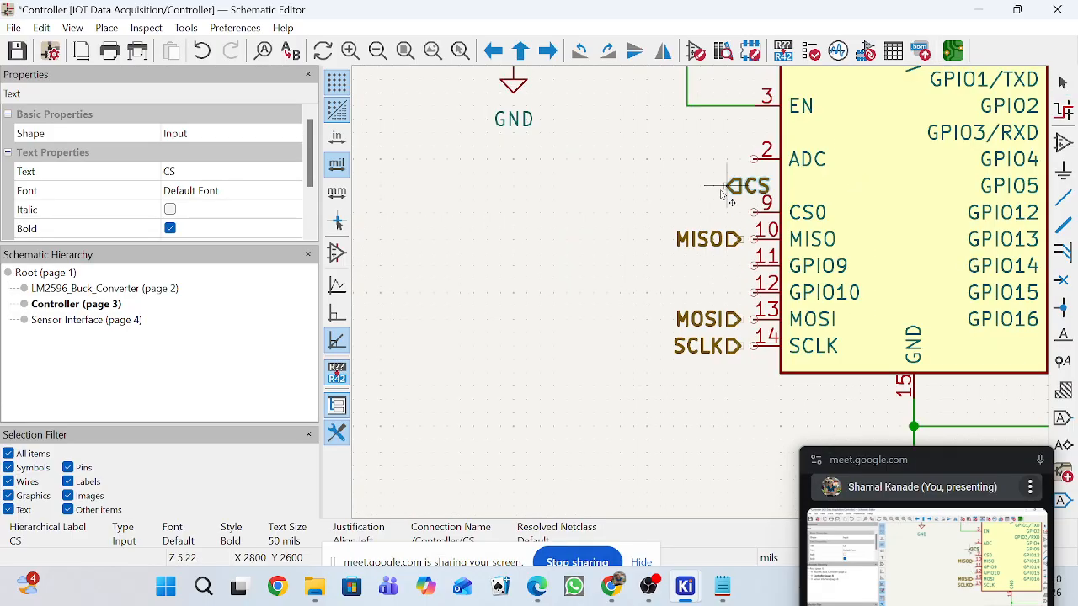
pyautogui.press('r')
pyautogui.press('r')
pyautogui.moveTo(738, 229); pyautogui.dragTo(737, 216)
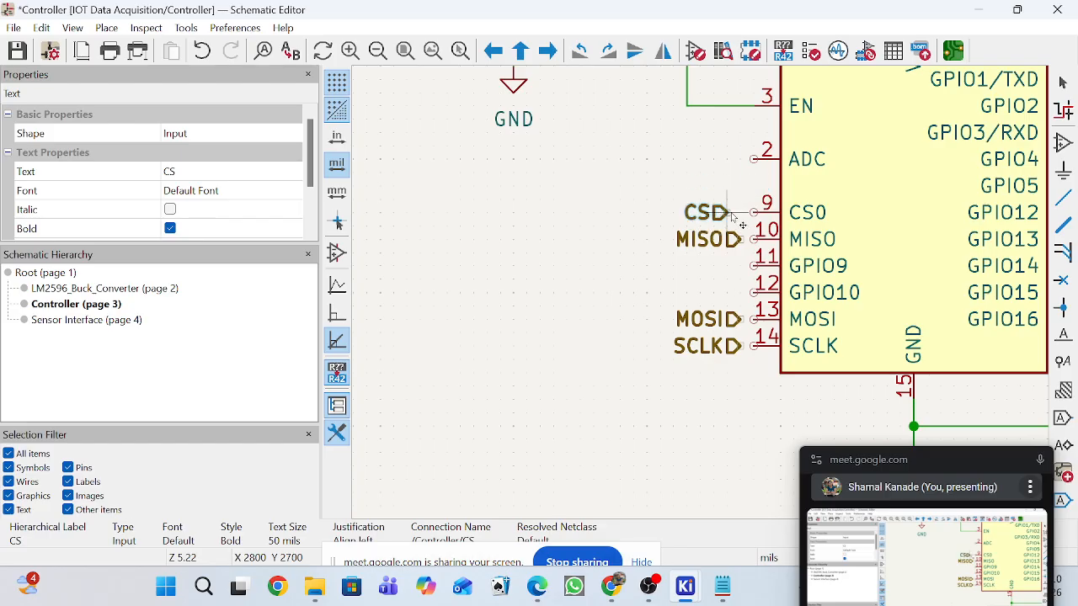
# Wire the CS label to the ESP-12F's pin 9 and the MISO label to pin 10.
pyautogui.click(1062, 197)
pyautogui.scroll(3, 711, 261)
pyautogui.click(711, 262)
pyautogui.click(731, 261)
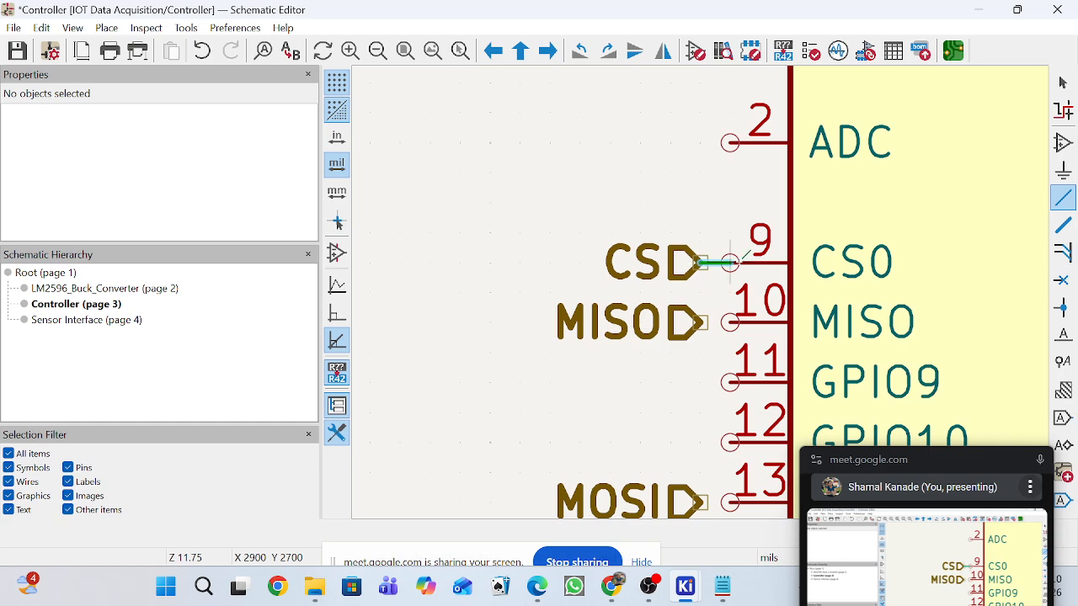
pyautogui.click(699, 321)
pyautogui.click(731, 321)
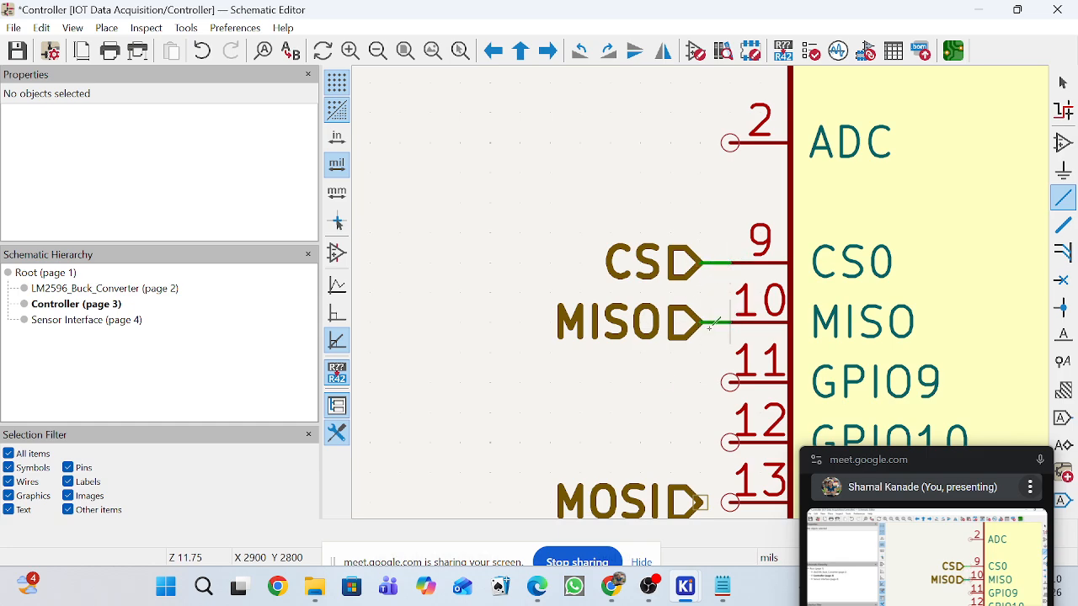
# Wire the MOSI label to the ESP-12F's pin 13 and the SCLK label to pin 14, ending the wire command.
pyautogui.scroll(-2, 731, 321)
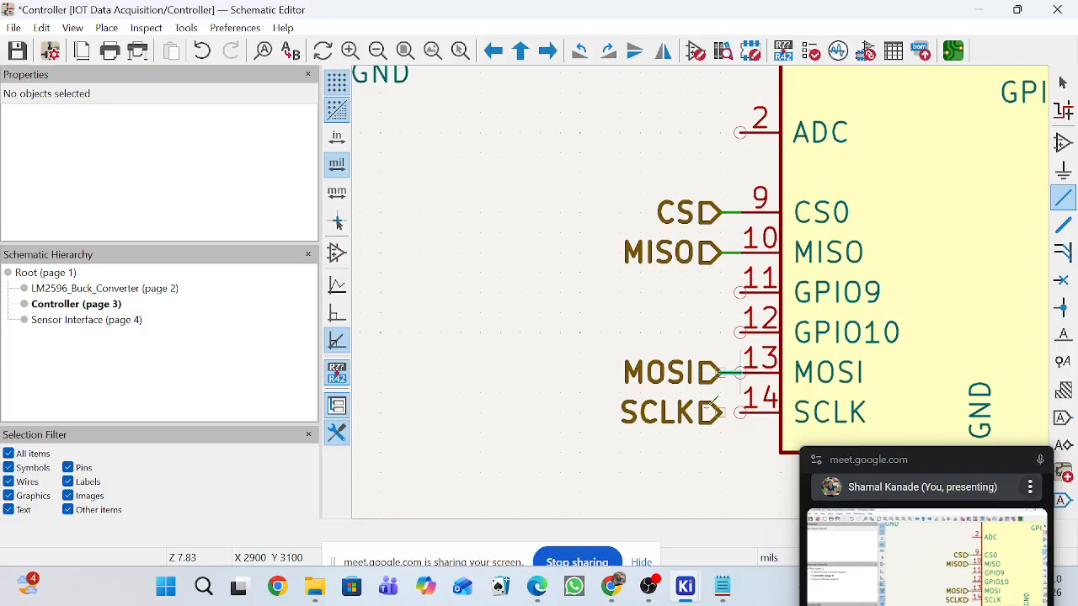
pyautogui.scroll(3, 720, 423)
pyautogui.click(698, 247)
pyautogui.click(745, 248)
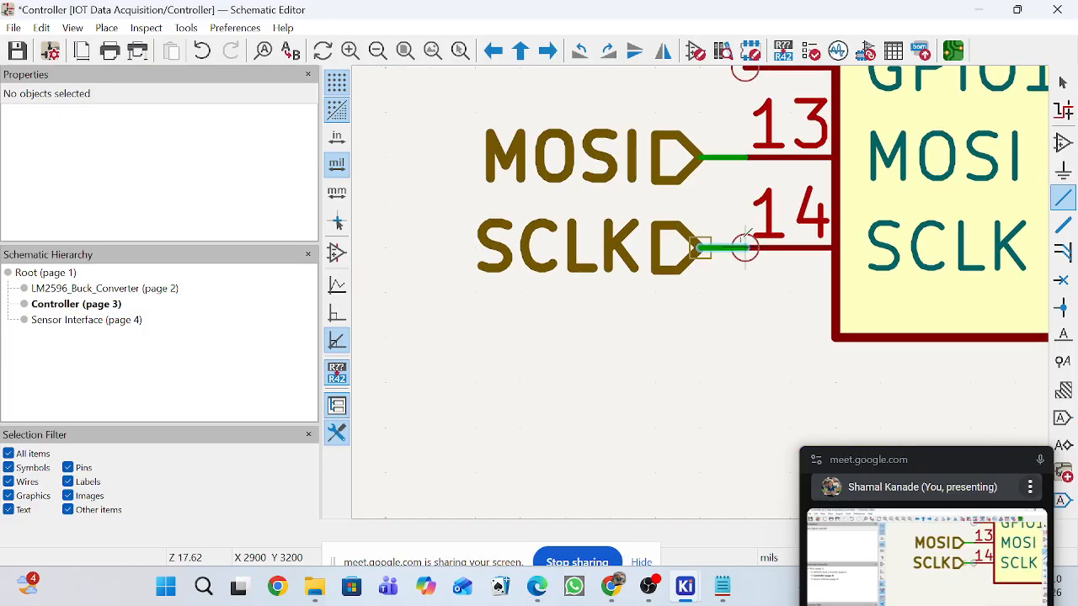
pyautogui.scroll(-9, 745, 248)
pyautogui.scroll(-1, 701, 291)
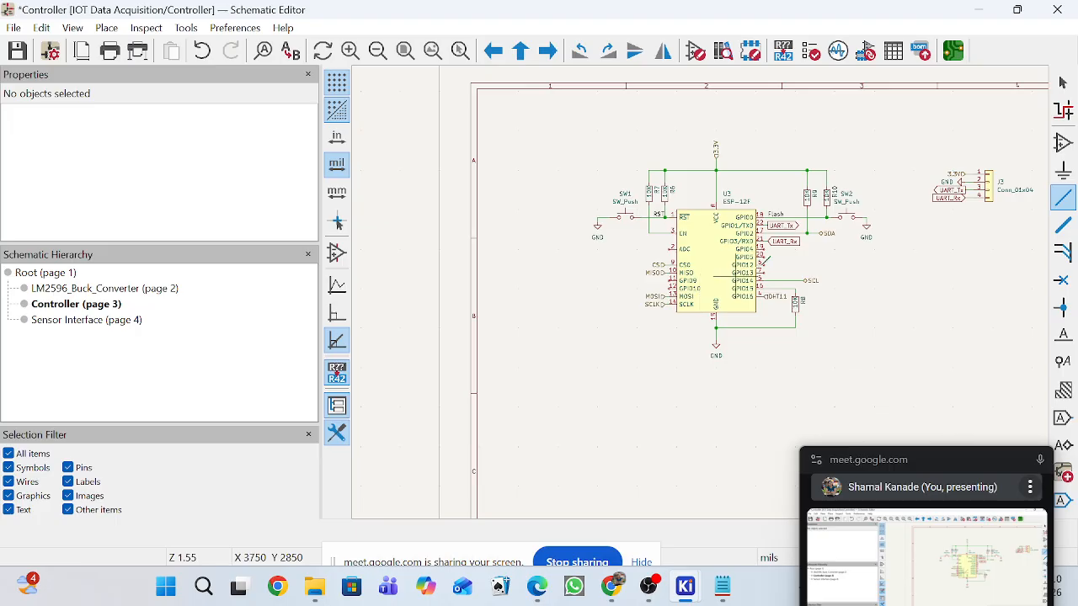
pyautogui.scroll(1, 766, 256)
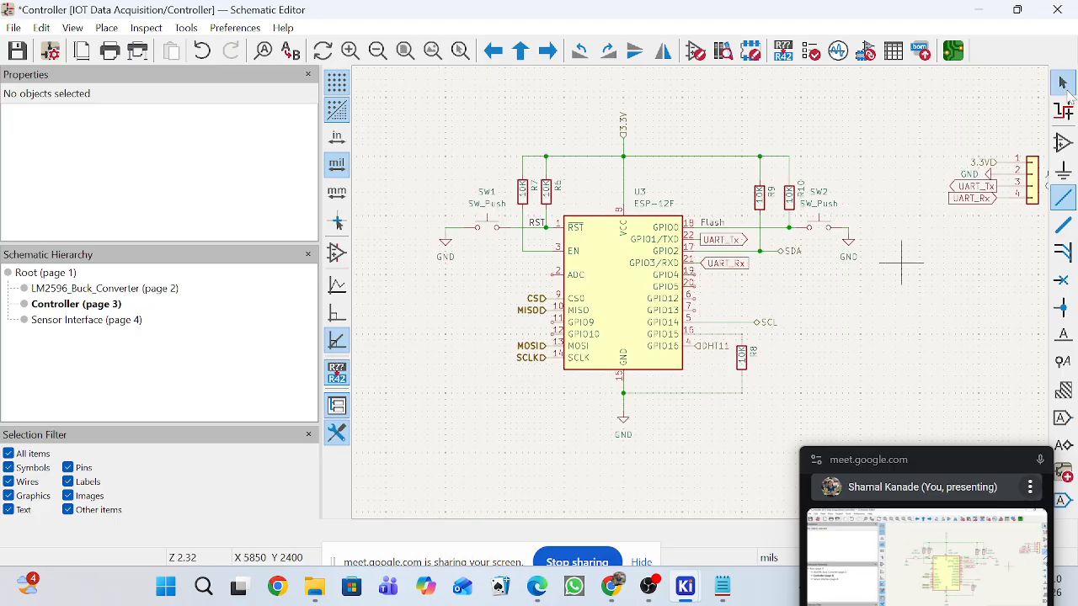
pyautogui.click(1062, 84)
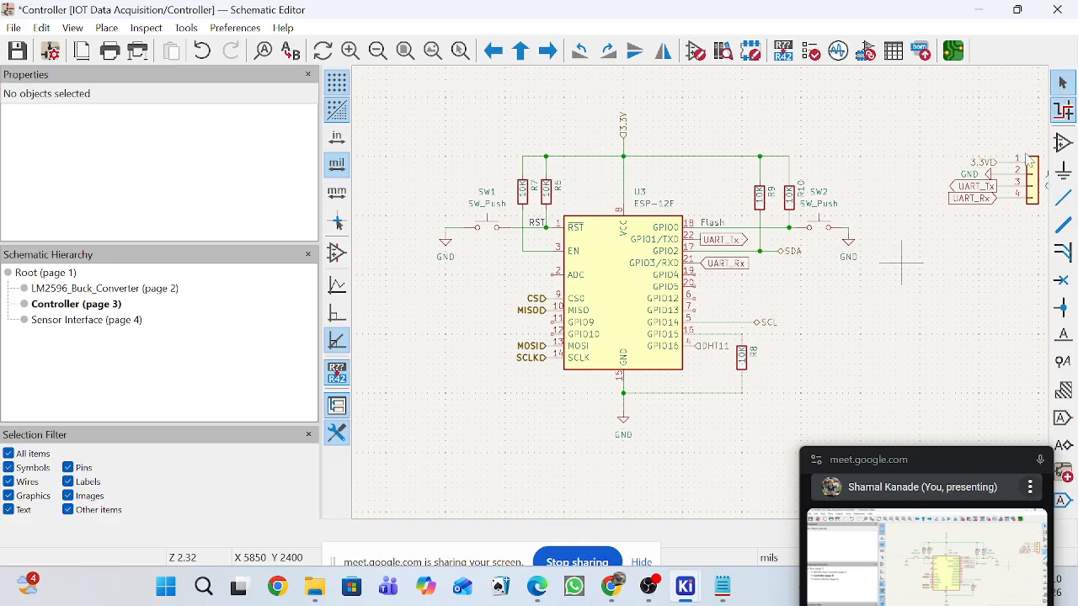
# Examine the UART labels on the Controller sheet's connector J3 and the overall layout of the Sensor Interface sheet.
pyautogui.click(969, 204)
pyautogui.scroll(3, 969, 204)
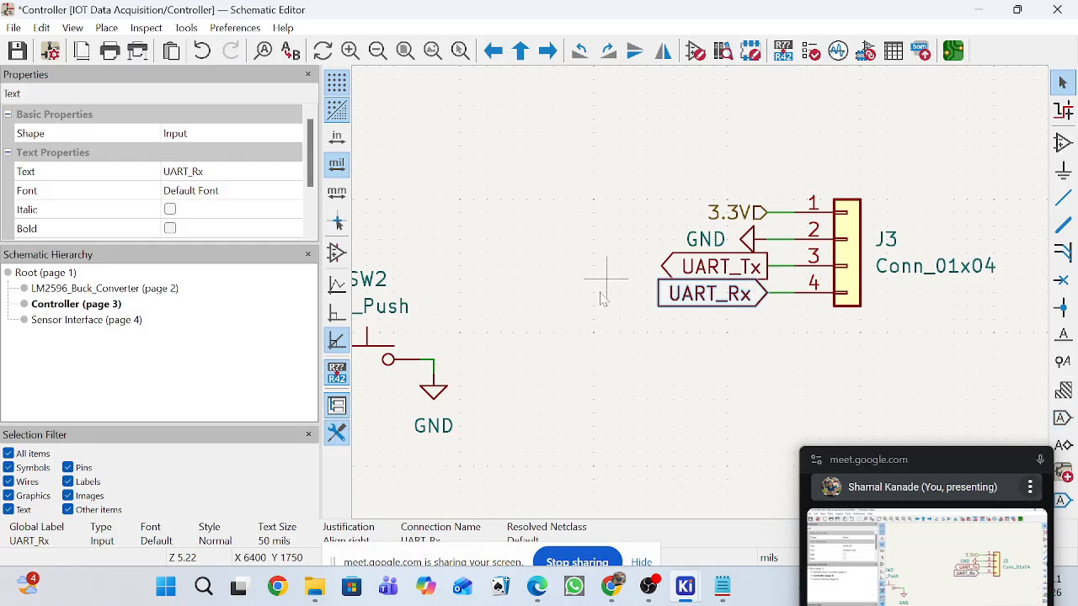
pyautogui.scroll(-1, 744, 299)
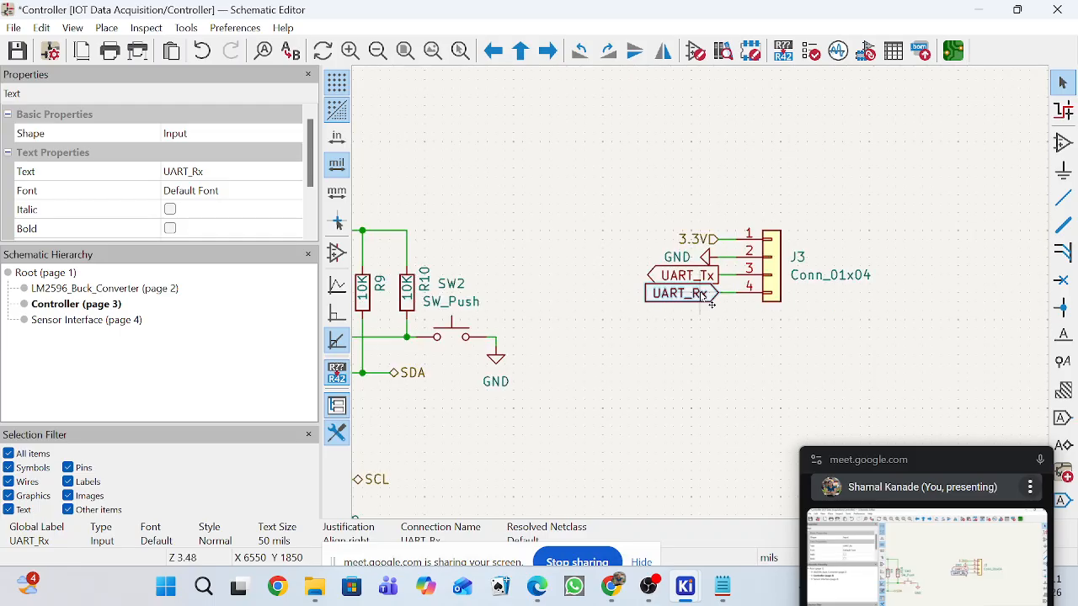
pyautogui.scroll(4, 749, 301)
pyautogui.scroll(-5, 760, 307)
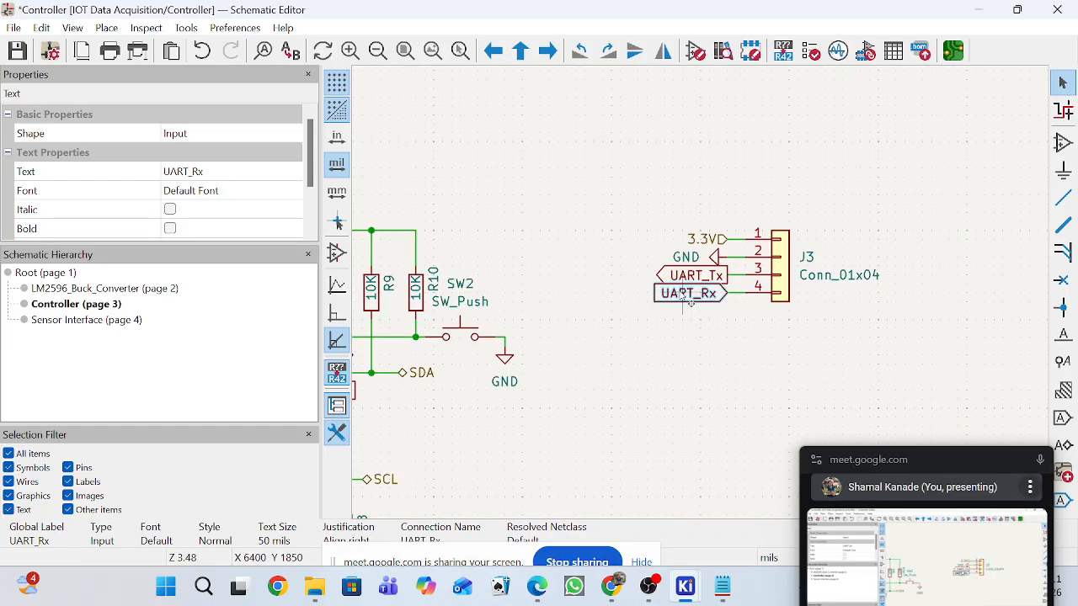
pyautogui.click(56, 321)
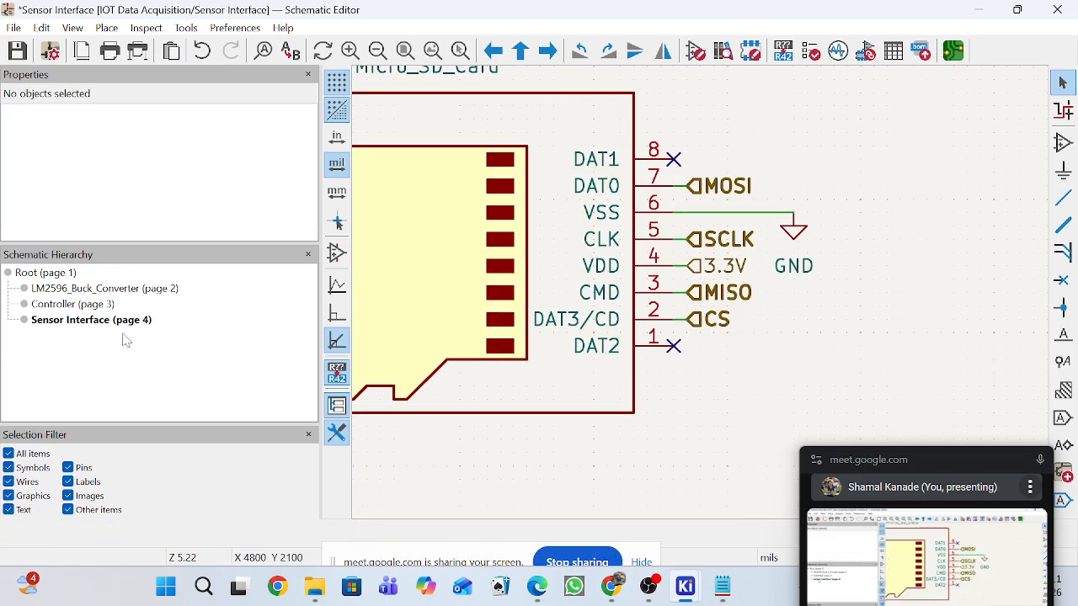
pyautogui.press('Home')
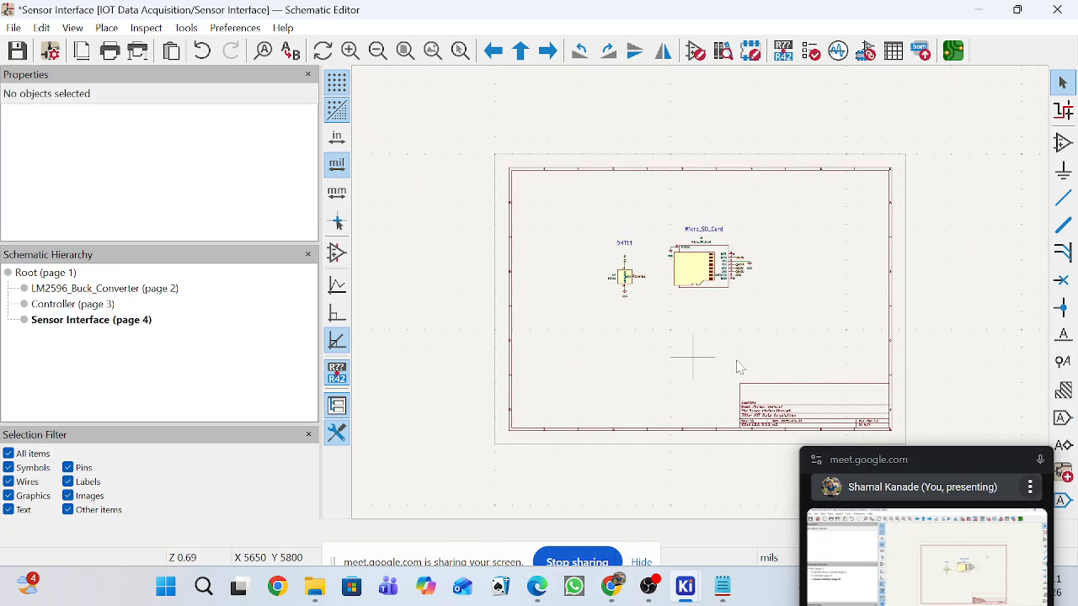
pyautogui.click(56, 304)
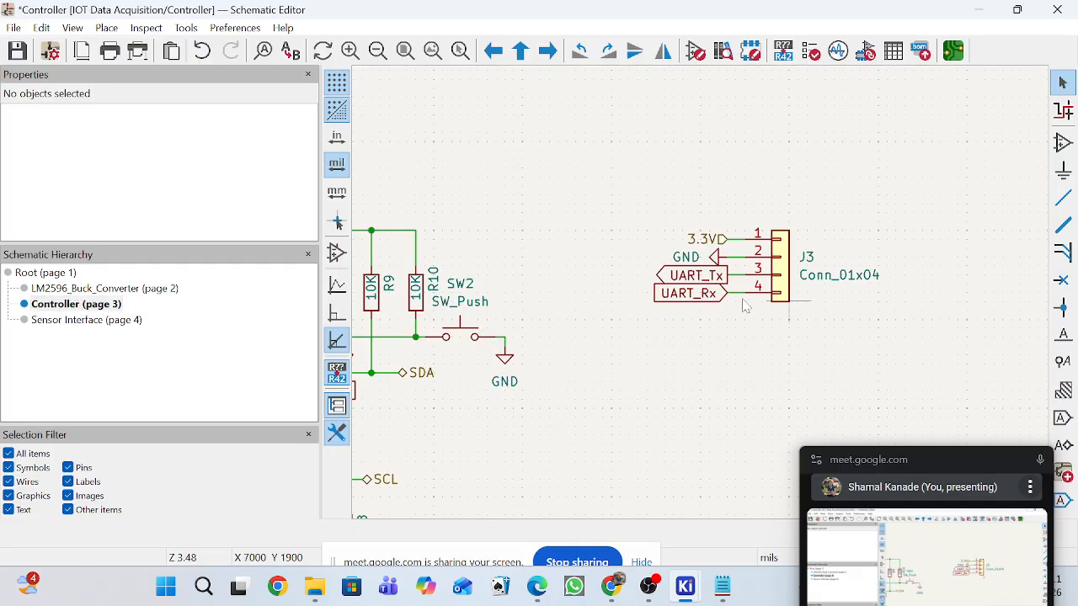
pyautogui.scroll(-2, 744, 306)
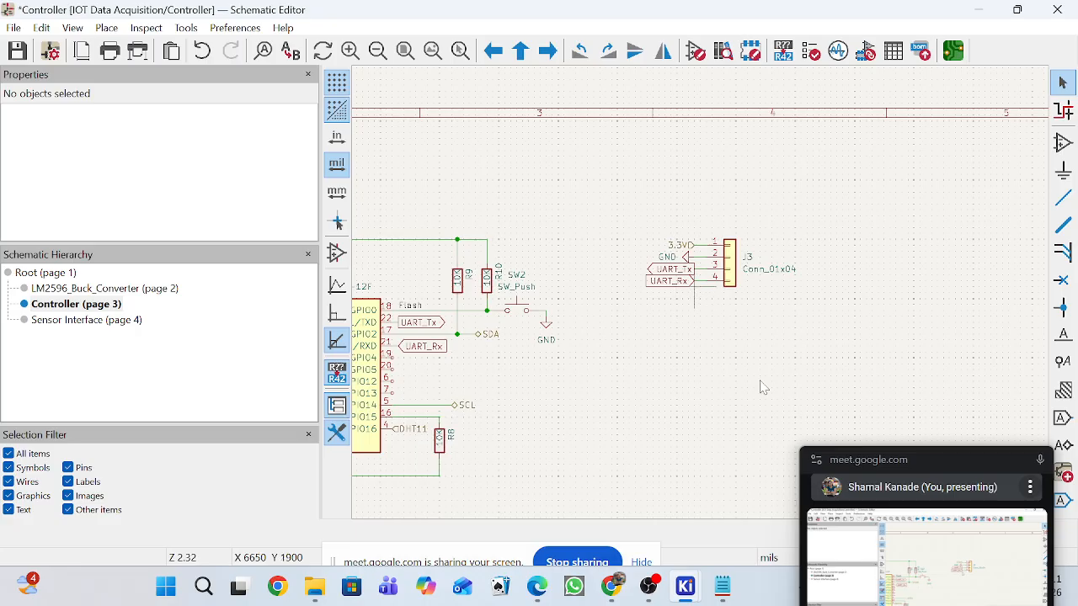
# Check the CS, MISO, MOSI and SCLK labels wired to the ESP-12F on the Controller sheet.
pyautogui.moveTo(925, 459); pyautogui.dragTo(918, 526)
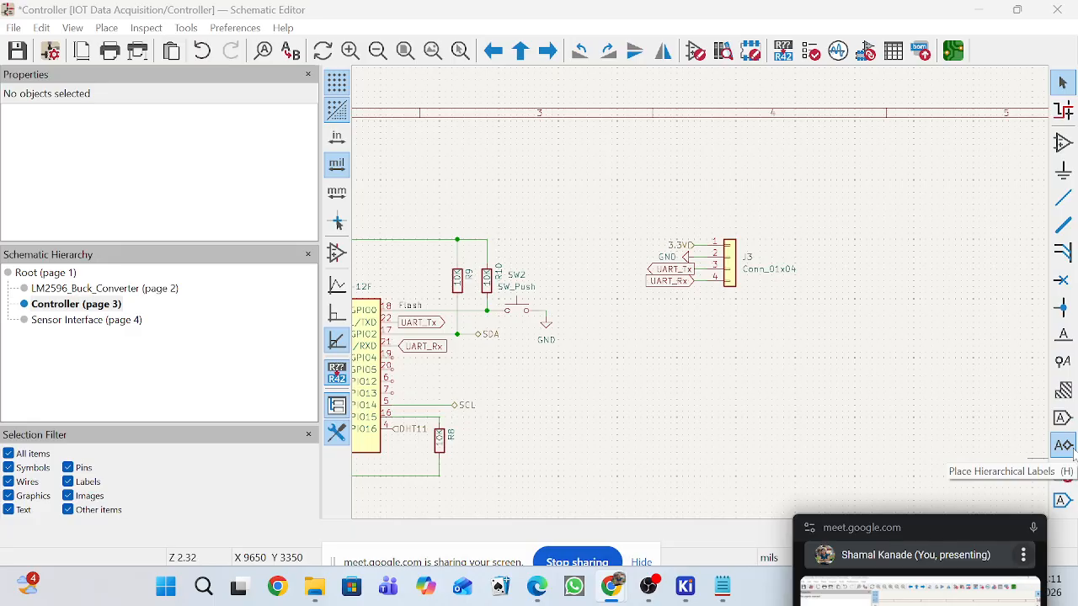
pyautogui.scroll(-2, 735, 387)
pyautogui.scroll(2, 532, 309)
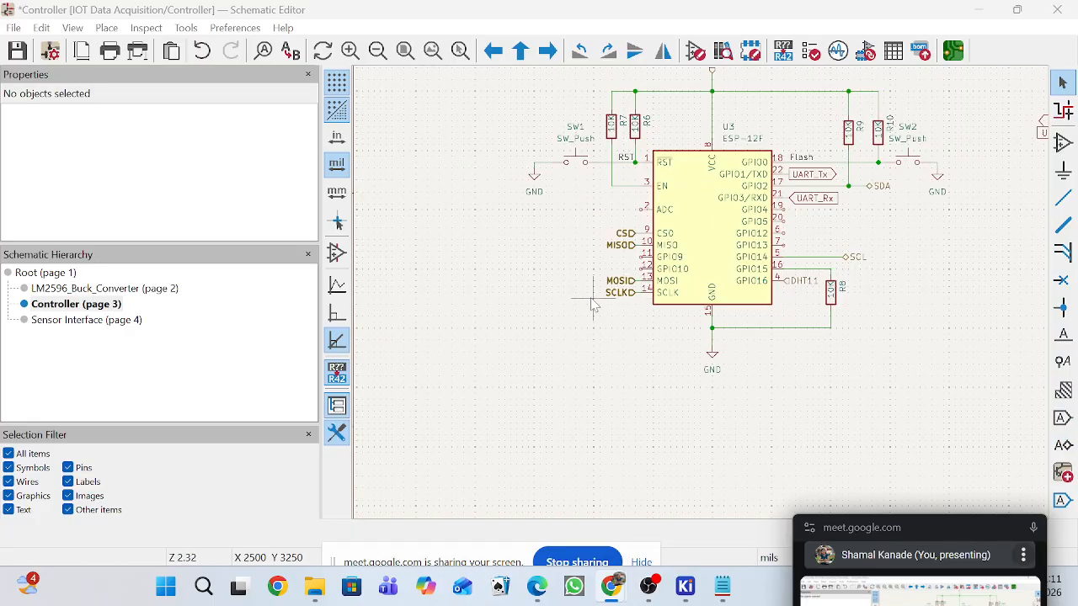
pyautogui.moveTo(597, 268); pyautogui.dragTo(643, 305)
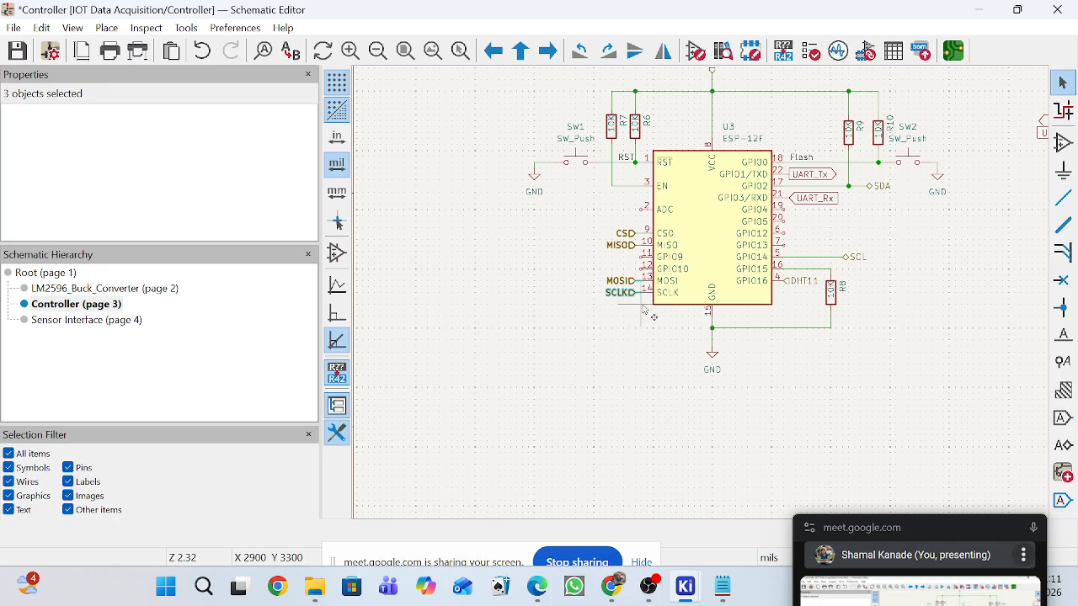
pyautogui.click(644, 312)
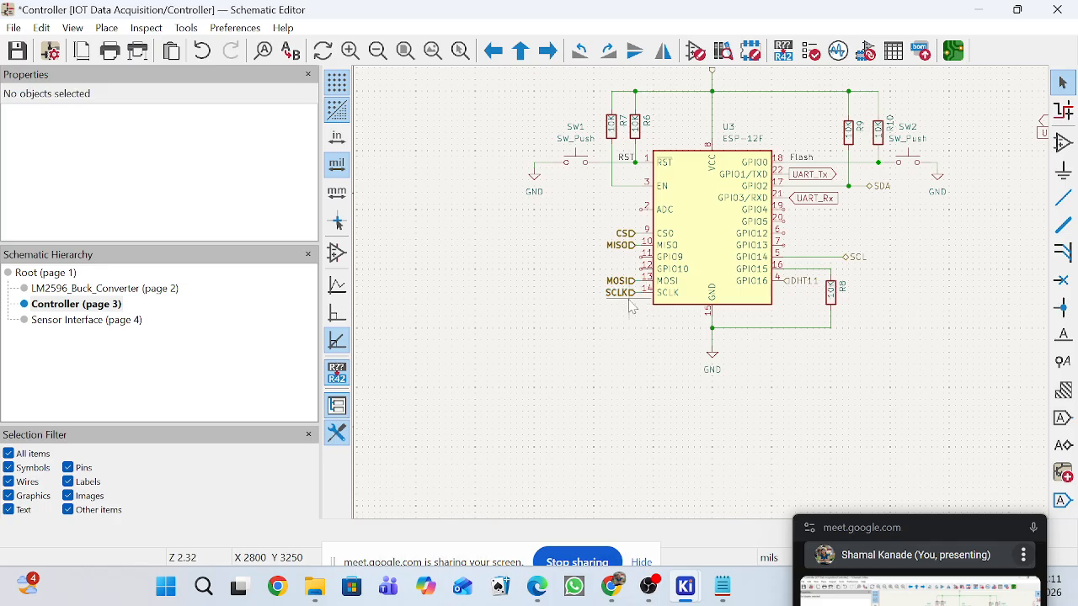
# View the root sheet's blocks and inspect the micro SD card's pin labels on the Sensor Interface sheet.
pyautogui.click(124, 319)
pyautogui.scroll(3, 883, 252)
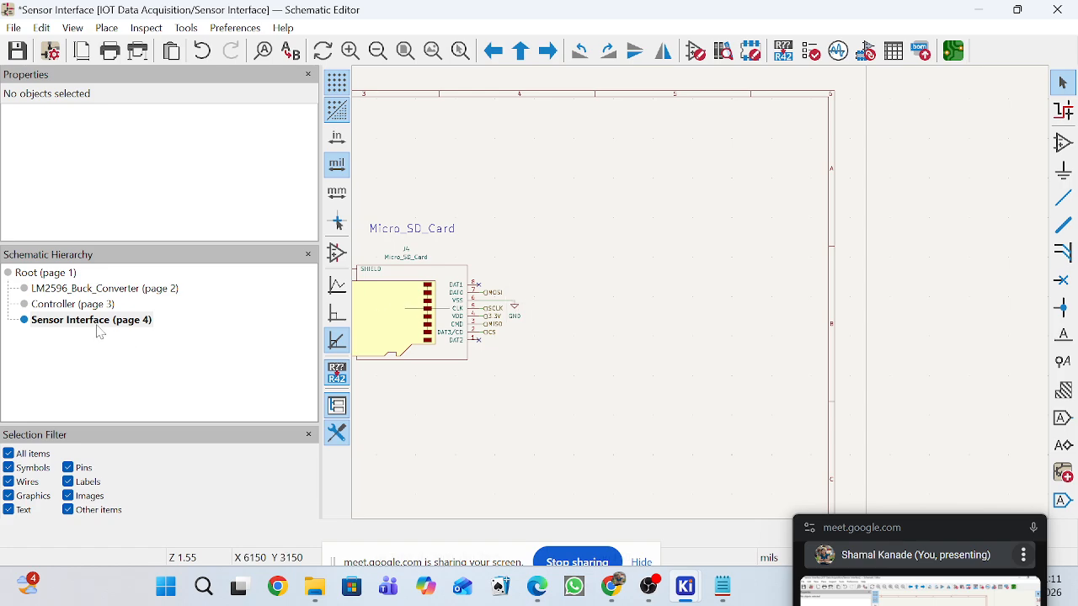
pyautogui.click(63, 277)
pyautogui.scroll(-4, 623, 303)
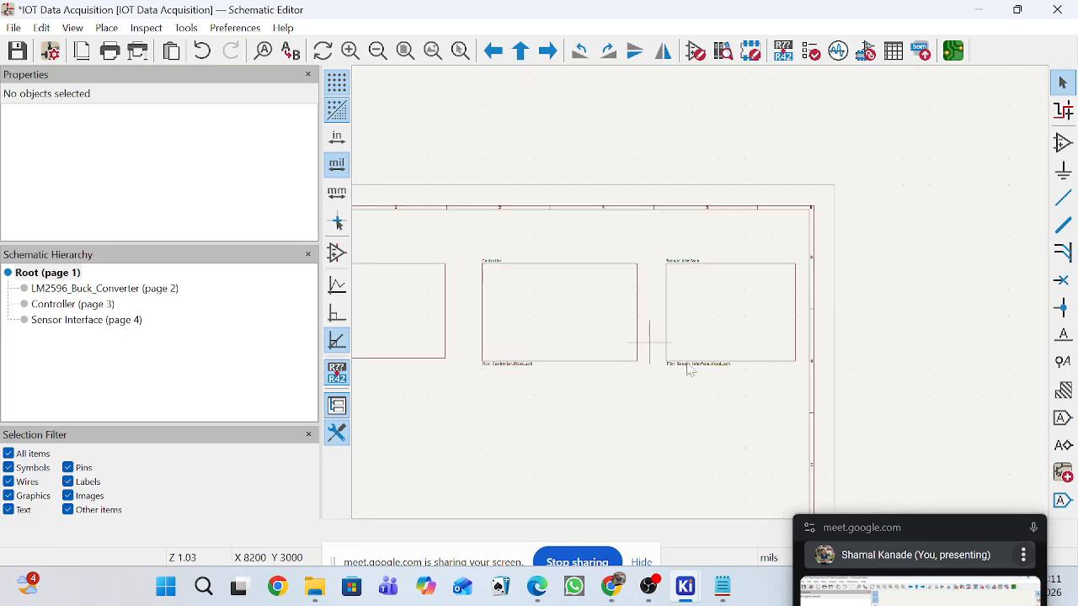
pyautogui.scroll(-2, 601, 348)
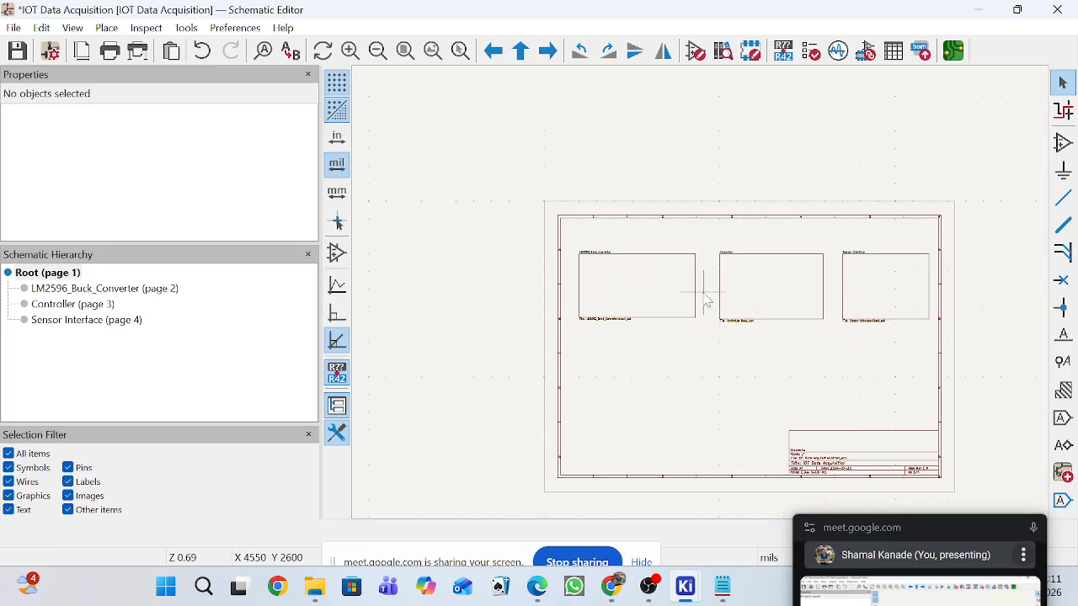
pyautogui.moveTo(916, 530); pyautogui.dragTo(601, 443)
pyautogui.scroll(4, 794, 308)
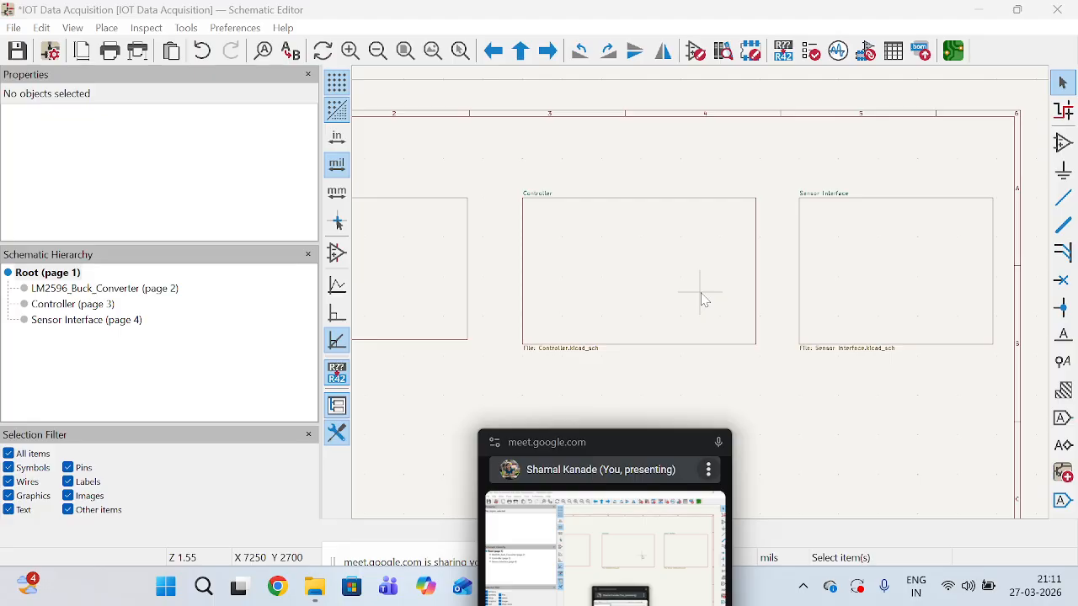
pyautogui.doubleClick(884, 237)
pyautogui.scroll(5, 492, 331)
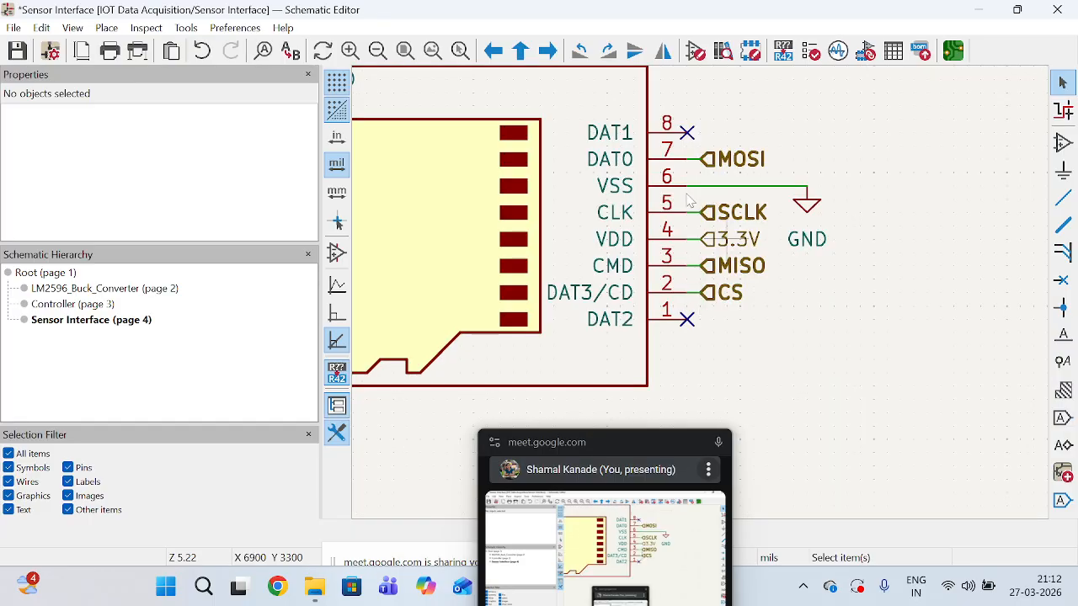
pyautogui.scroll(-2, 705, 290)
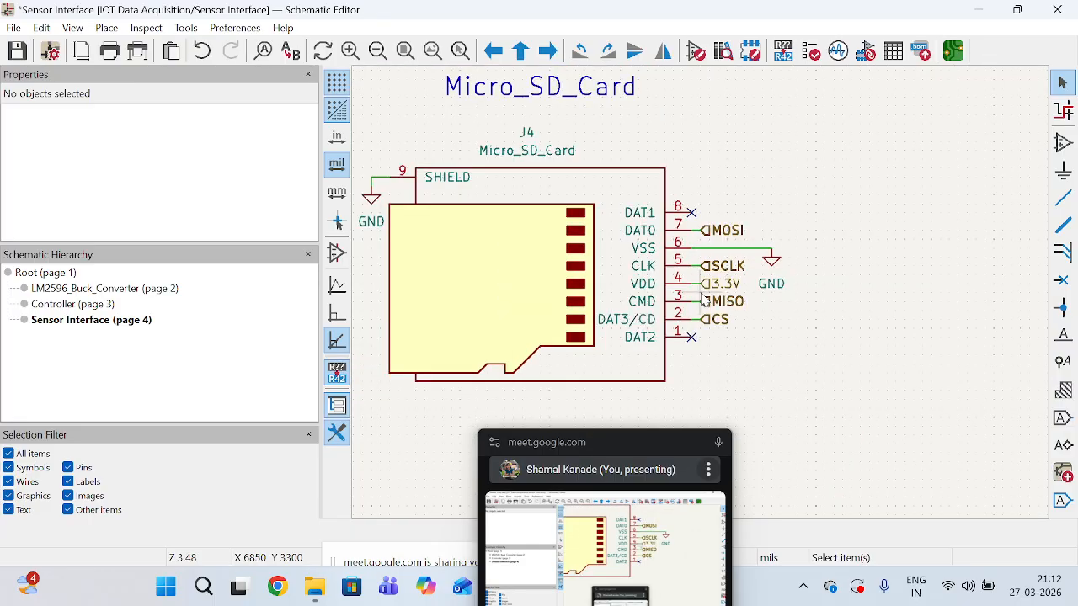
# Compare the Controller sheet's labels with the DHT11 and micro SD card labels on the Sensor Interface sheet, ending on the root sheet.
pyautogui.click(45, 272)
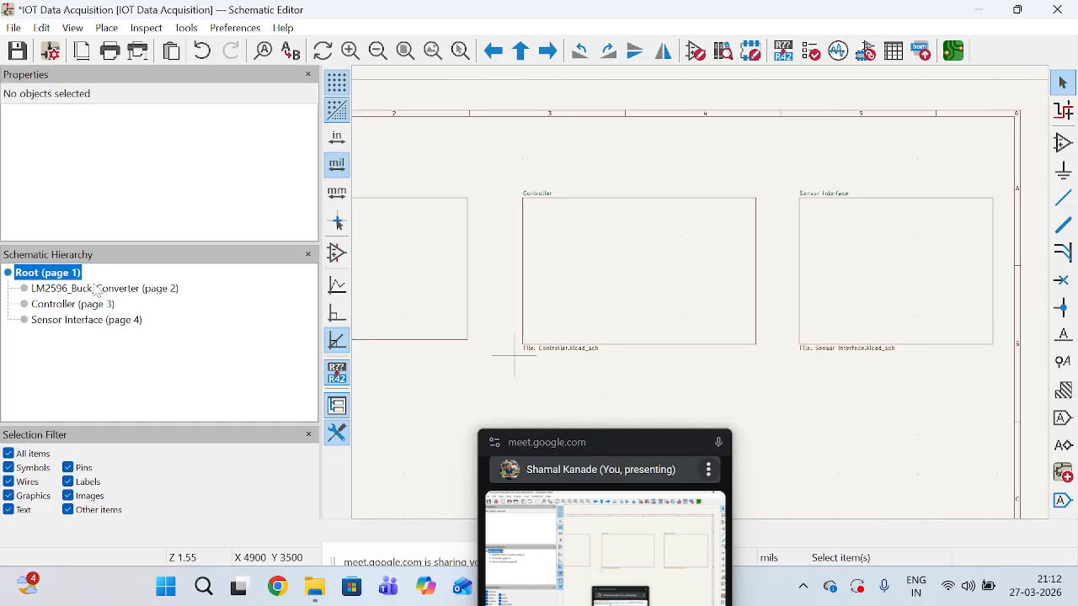
pyautogui.doubleClick(749, 281)
pyautogui.scroll(-2, 632, 258)
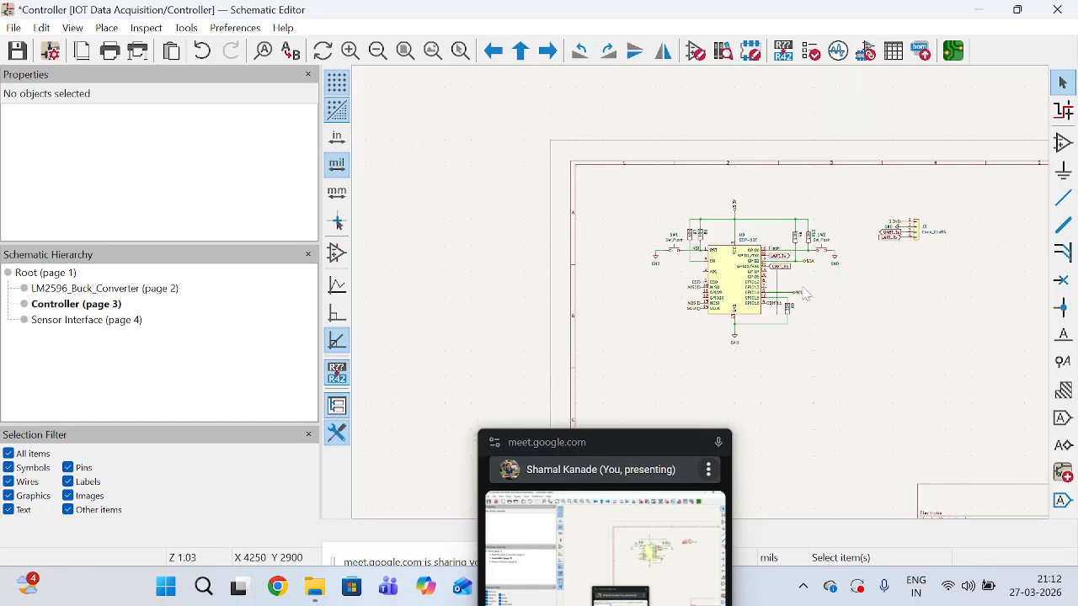
pyautogui.scroll(2, 874, 221)
pyautogui.click(67, 322)
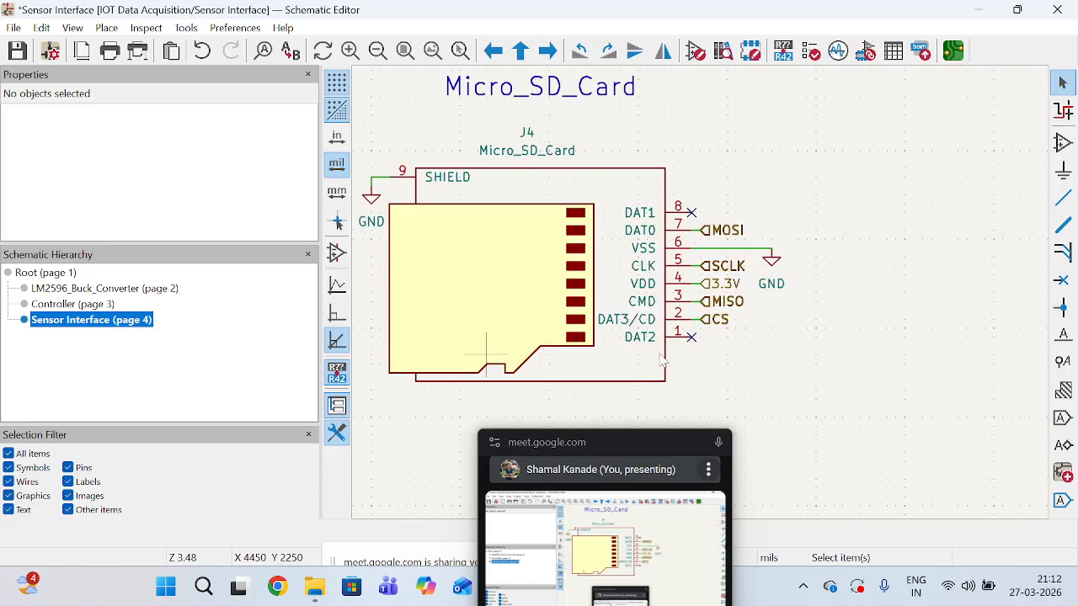
pyautogui.scroll(-2, 637, 278)
pyautogui.scroll(-2, 605, 303)
pyautogui.scroll(3, 604, 303)
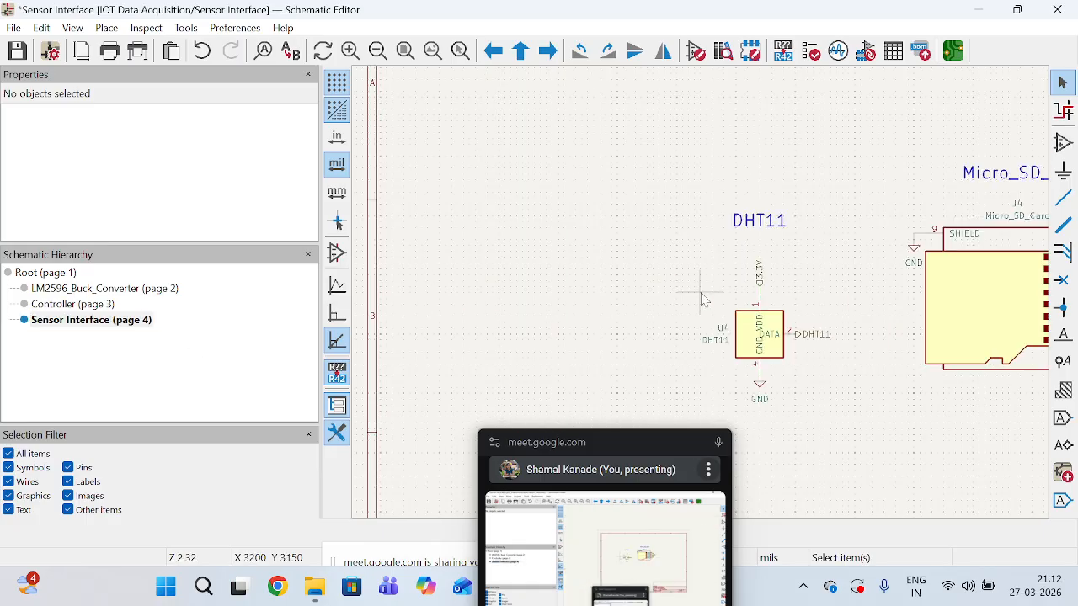
pyautogui.scroll(-2, 704, 303)
pyautogui.scroll(2, 846, 307)
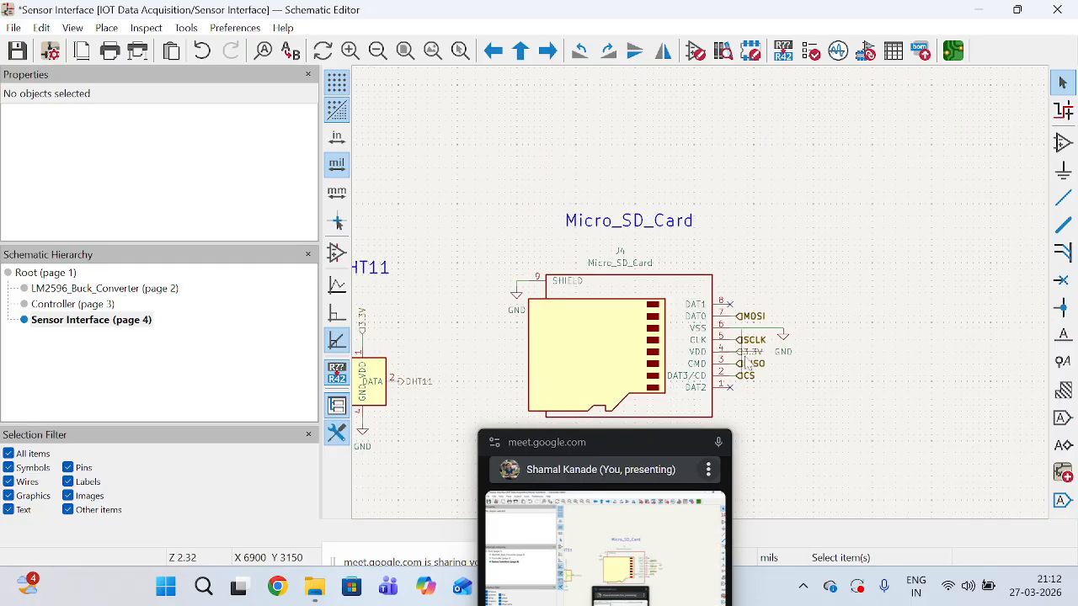
pyautogui.scroll(-3, 702, 295)
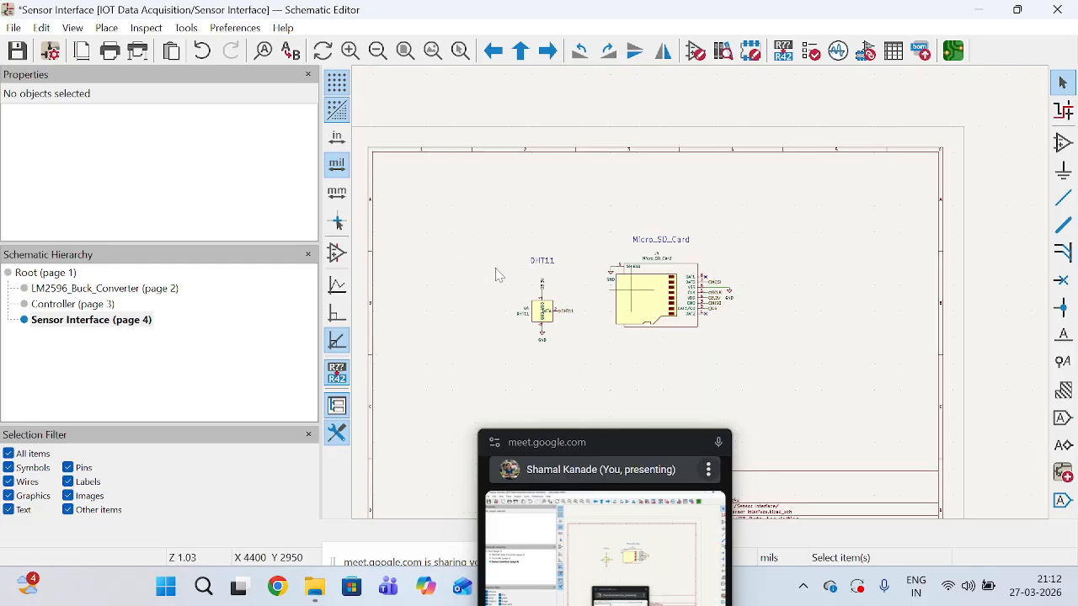
pyautogui.click(67, 304)
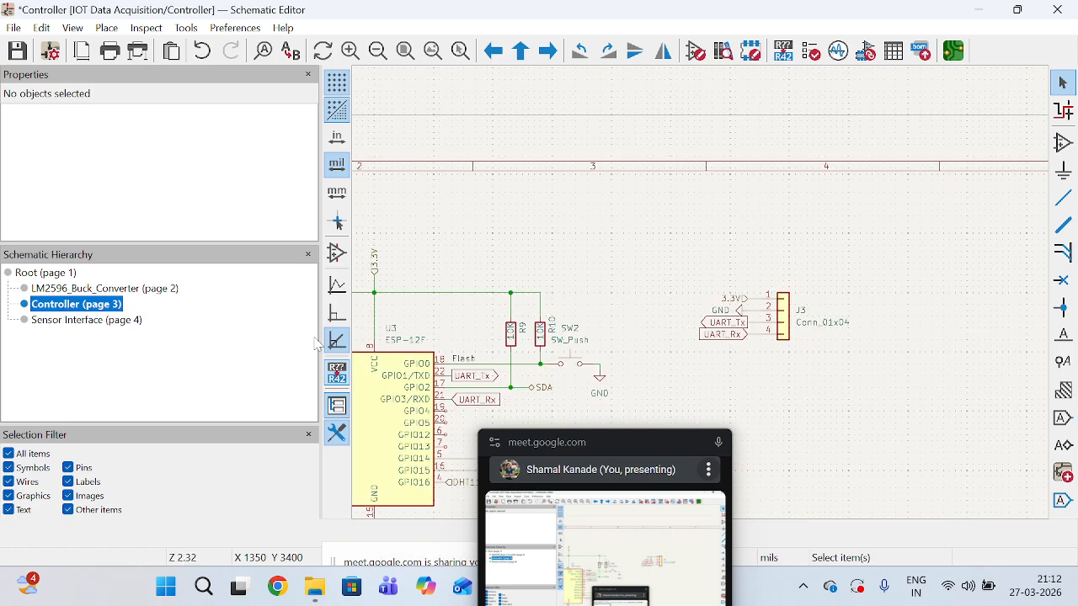
pyautogui.click(39, 275)
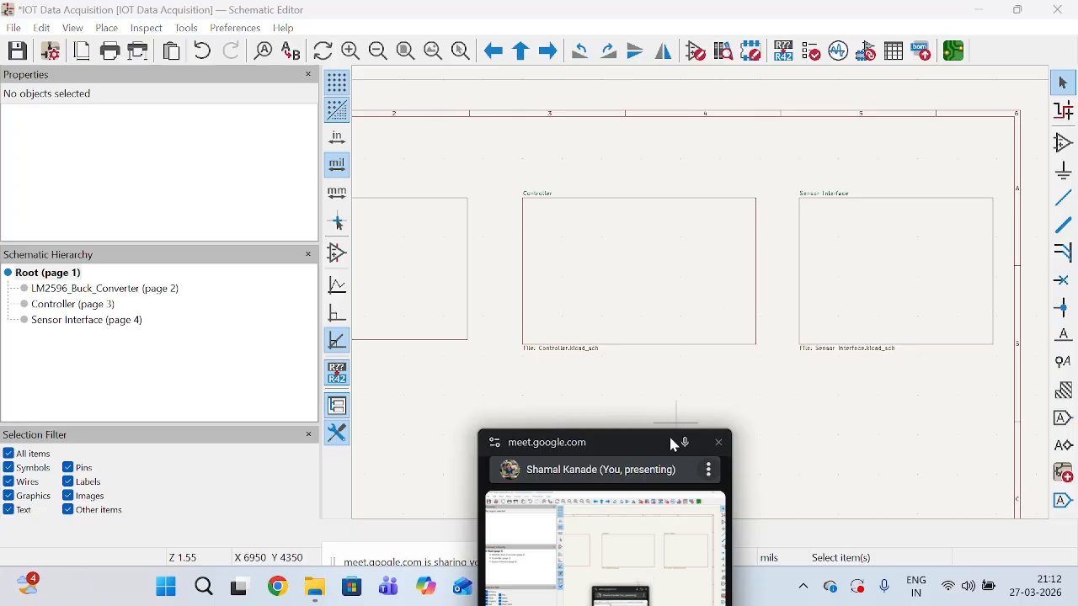
# Examine the arrangement of the LM2596_Buck_Converter, Controller and Sensor Interface blocks on the root sheet.
pyautogui.moveTo(644, 454); pyautogui.dragTo(748, 216)
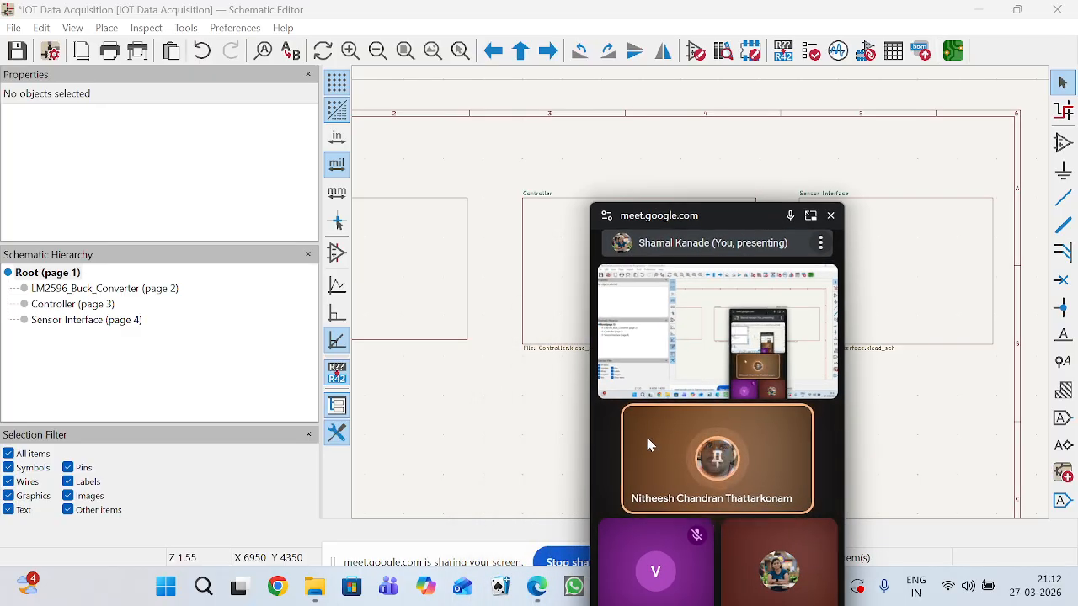
pyautogui.moveTo(746, 224); pyautogui.dragTo(789, 480)
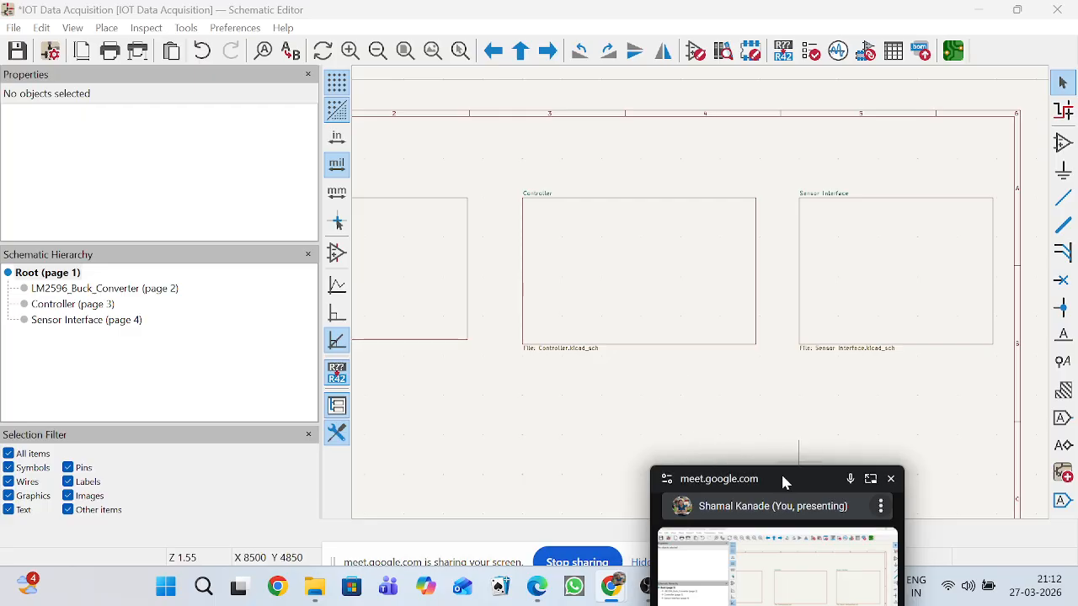
pyautogui.moveTo(781, 478); pyautogui.dragTo(901, 441)
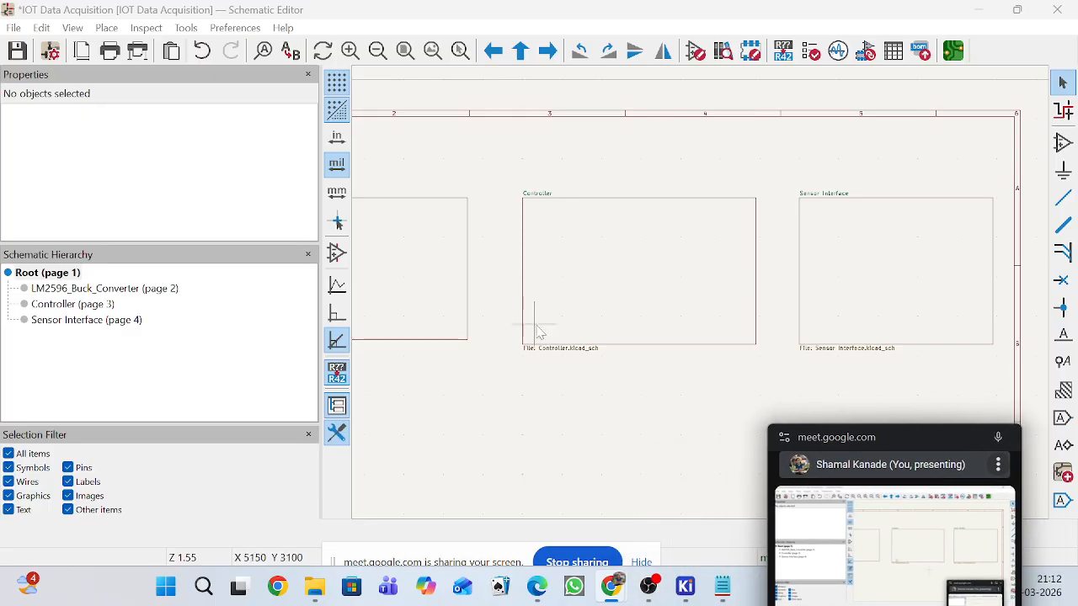
pyautogui.scroll(-2, 700, 299)
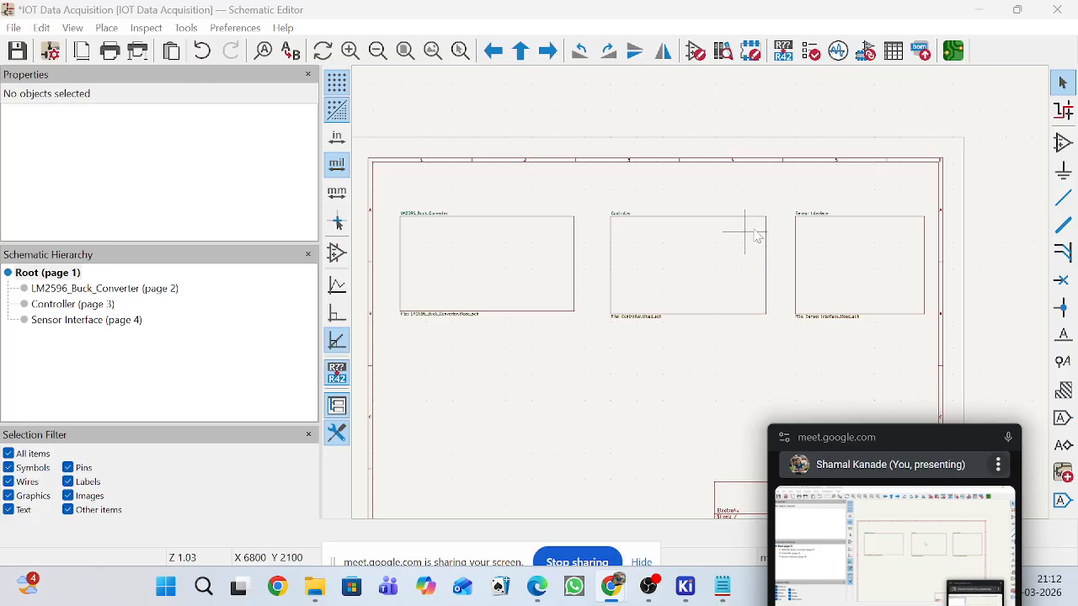
pyautogui.scroll(-3, 738, 324)
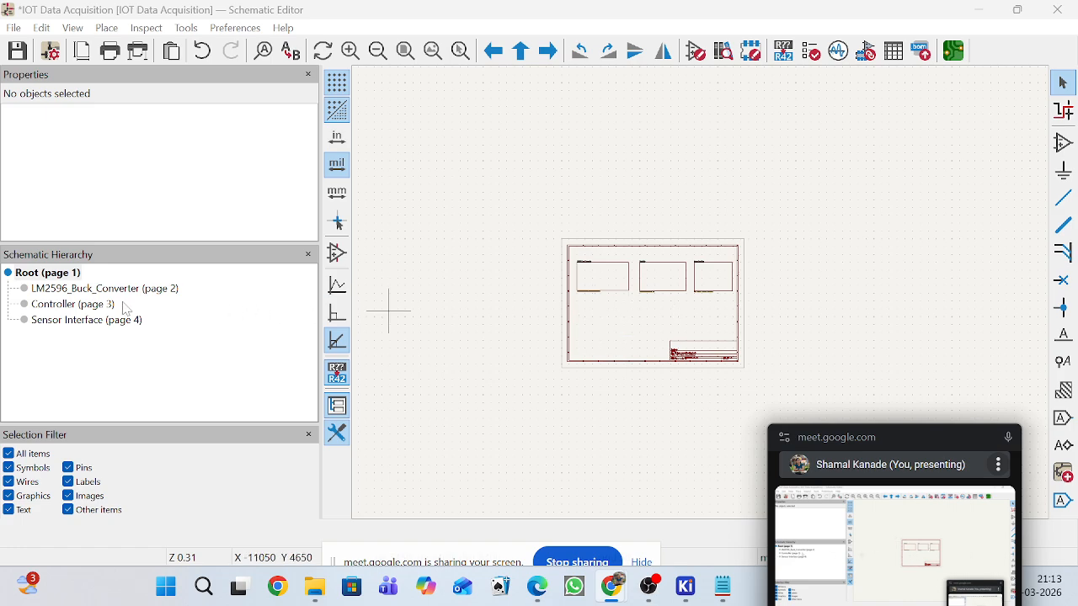
pyautogui.scroll(2, 704, 299)
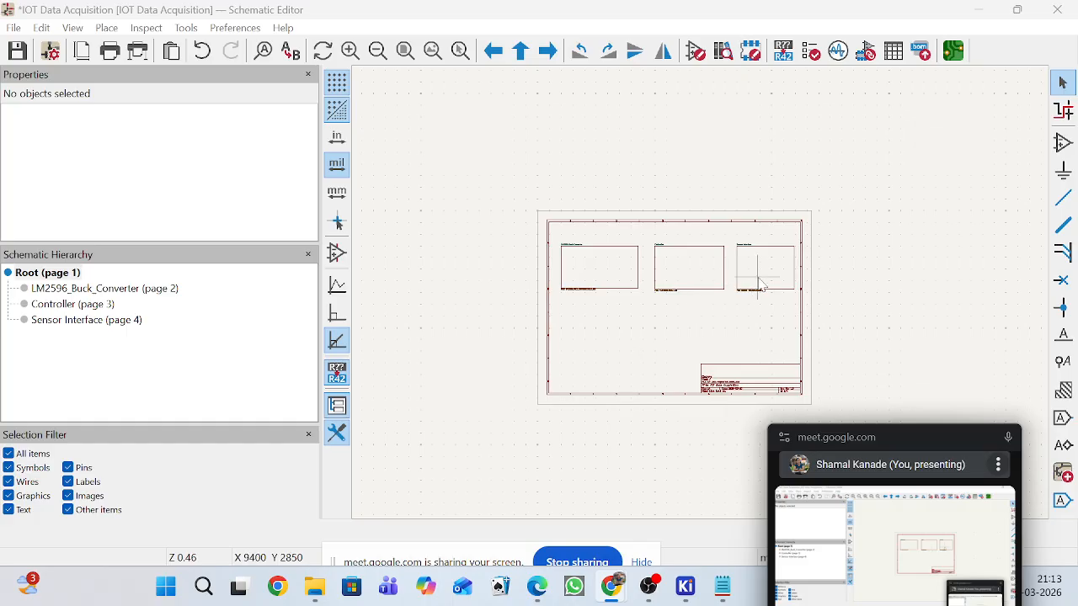
pyautogui.scroll(2, 704, 298)
pyautogui.scroll(1, 704, 299)
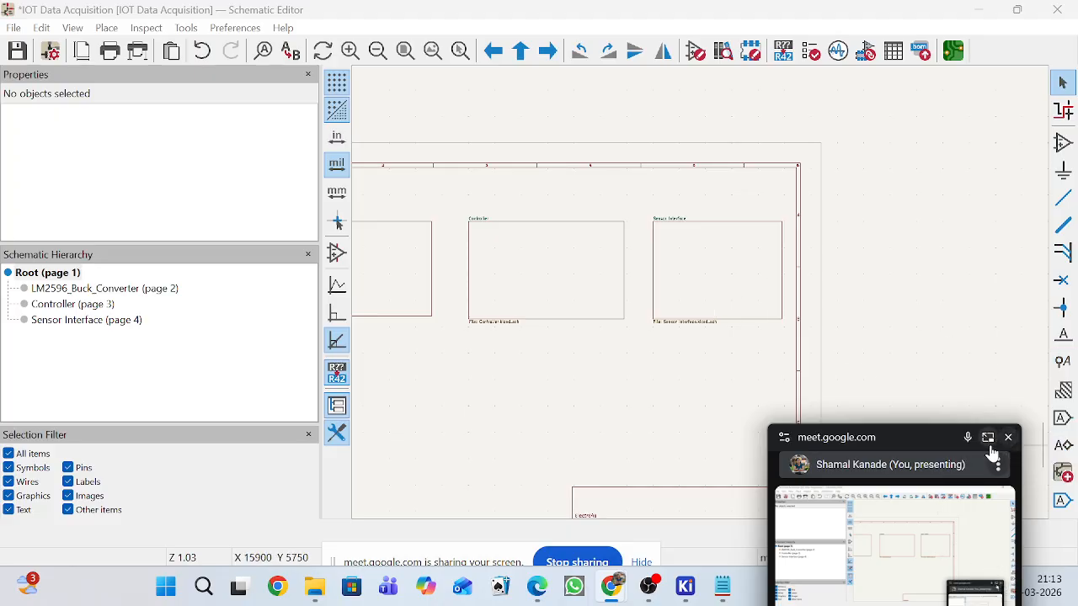
pyautogui.moveTo(927, 444); pyautogui.dragTo(801, 457)
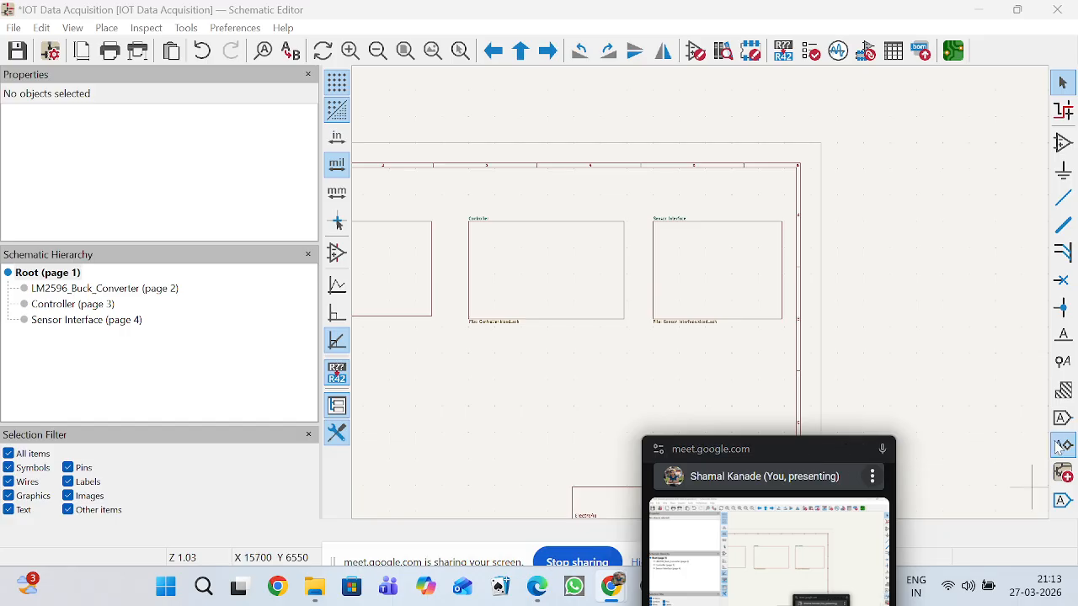
pyautogui.click(1063, 363)
pyautogui.click(680, 289)
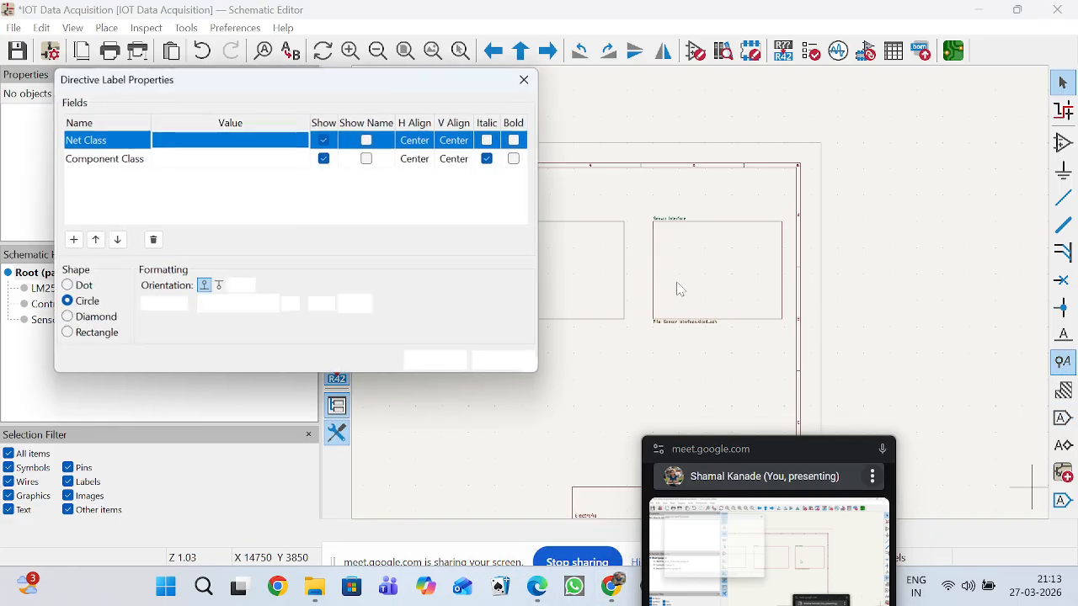
pyautogui.click(530, 87)
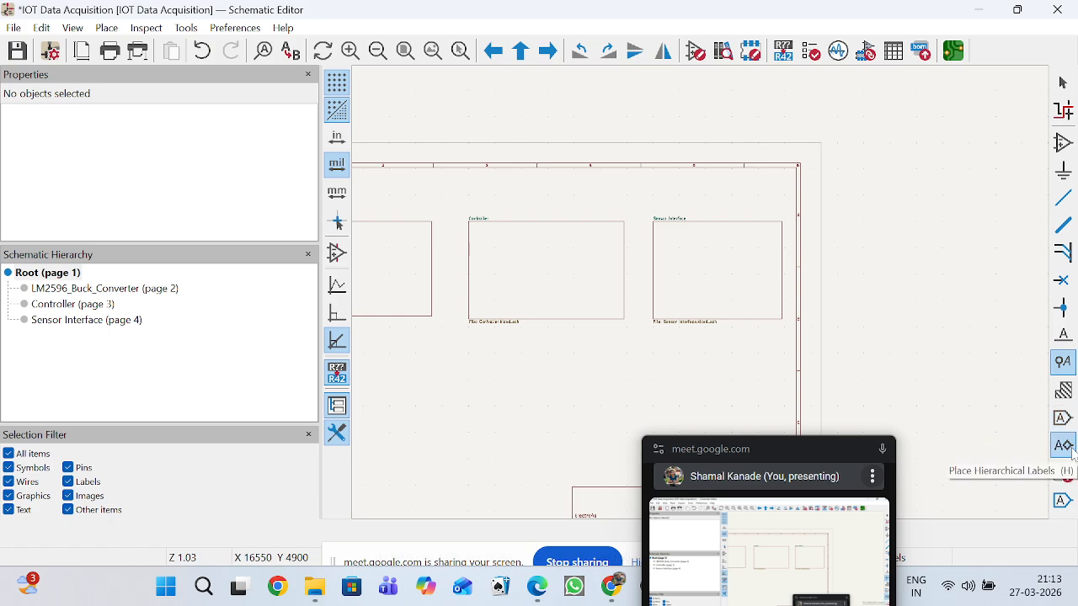
pyautogui.click(699, 287)
pyautogui.click(525, 79)
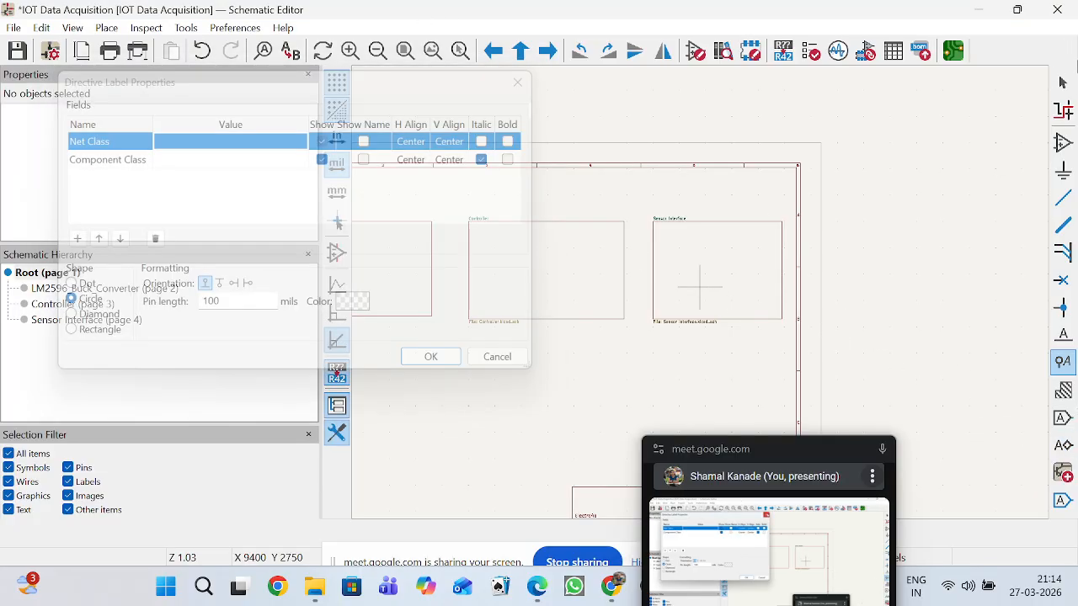
pyautogui.press('Escape')
pyautogui.click(699, 236)
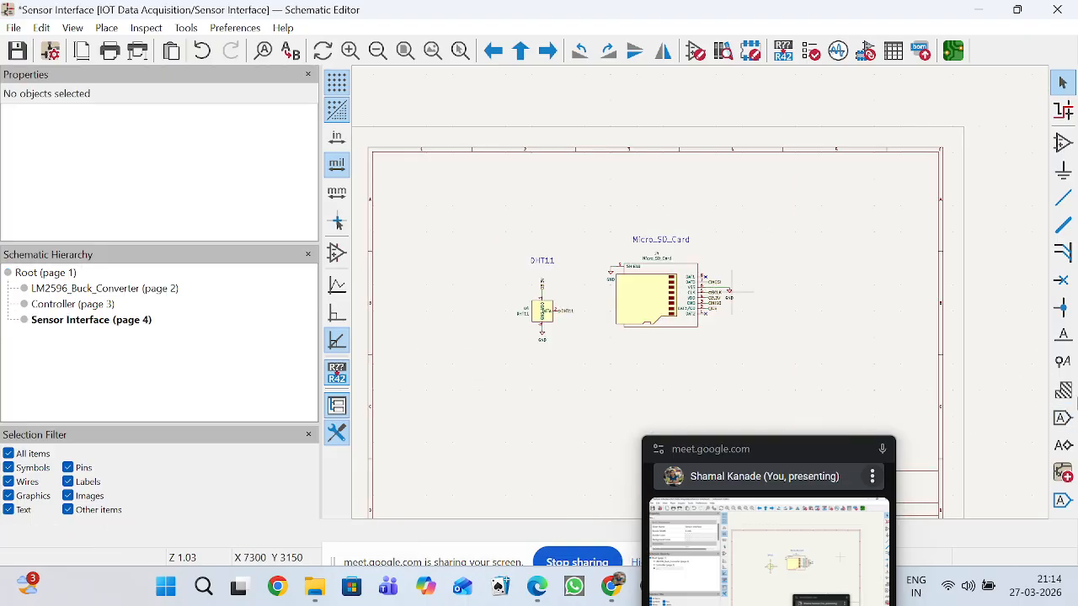
pyautogui.doubleClick(715, 290)
pyautogui.click(1062, 445)
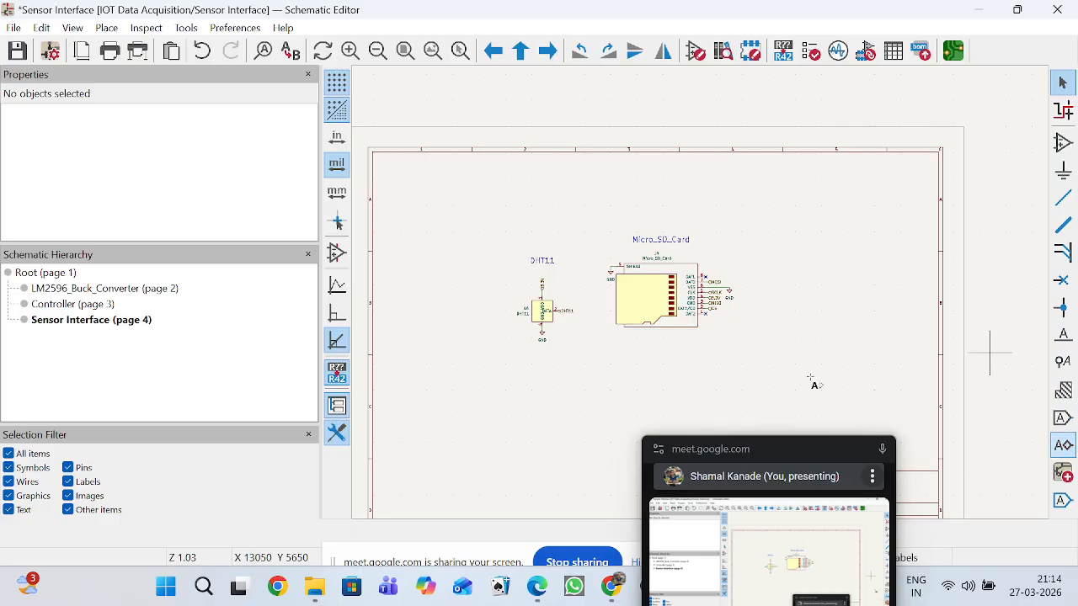
pyautogui.click(649, 361)
pyautogui.click(524, 79)
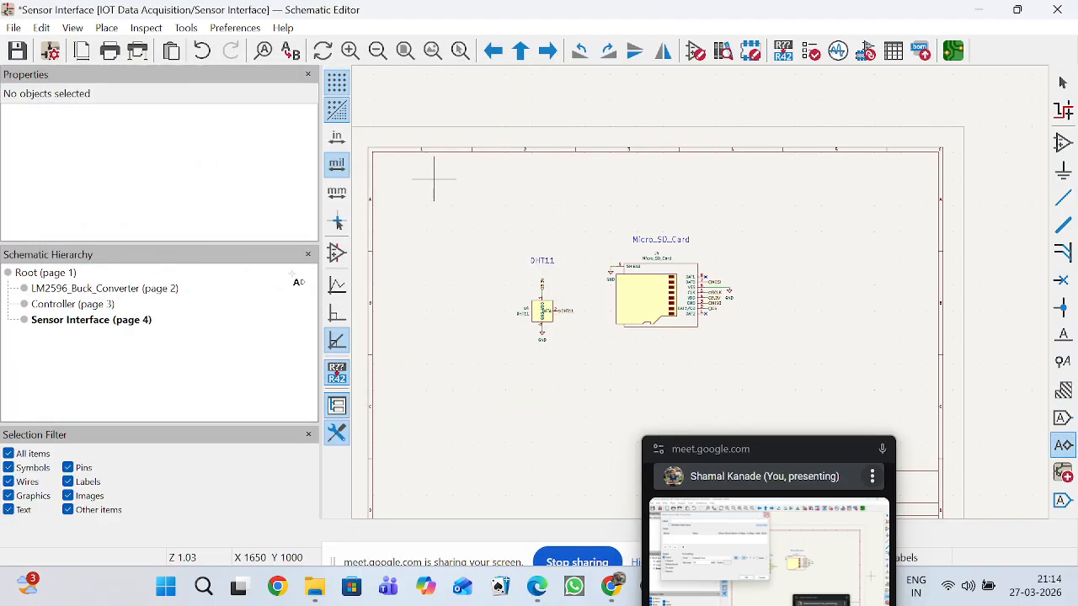
# On the root sheet, place the 3.3V sheet pin on the left edge of the Controller block, near its upper corner.
pyautogui.click(59, 271)
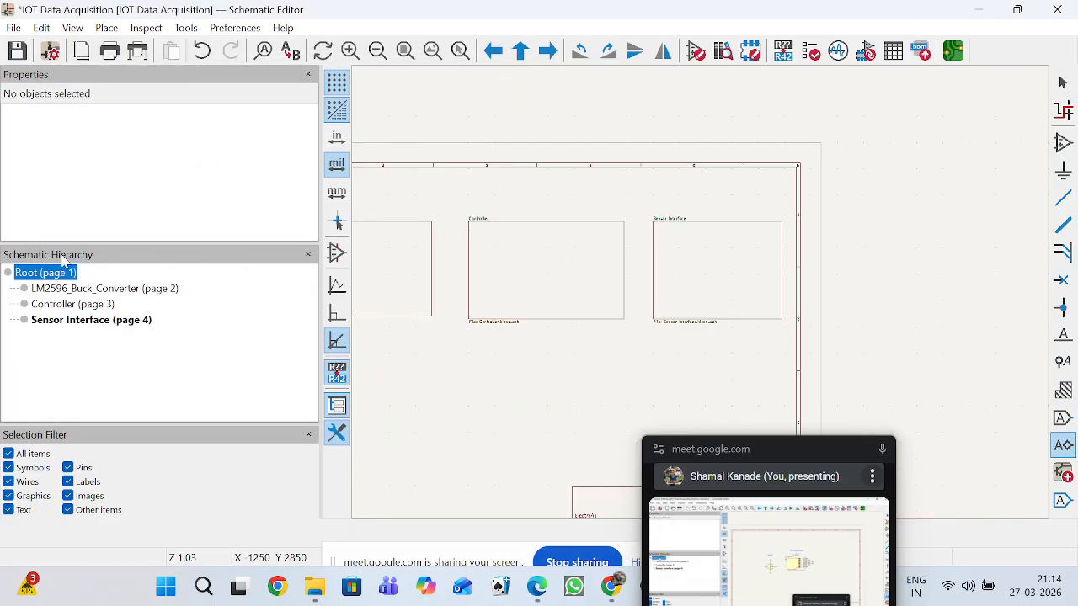
pyautogui.click(112, 32)
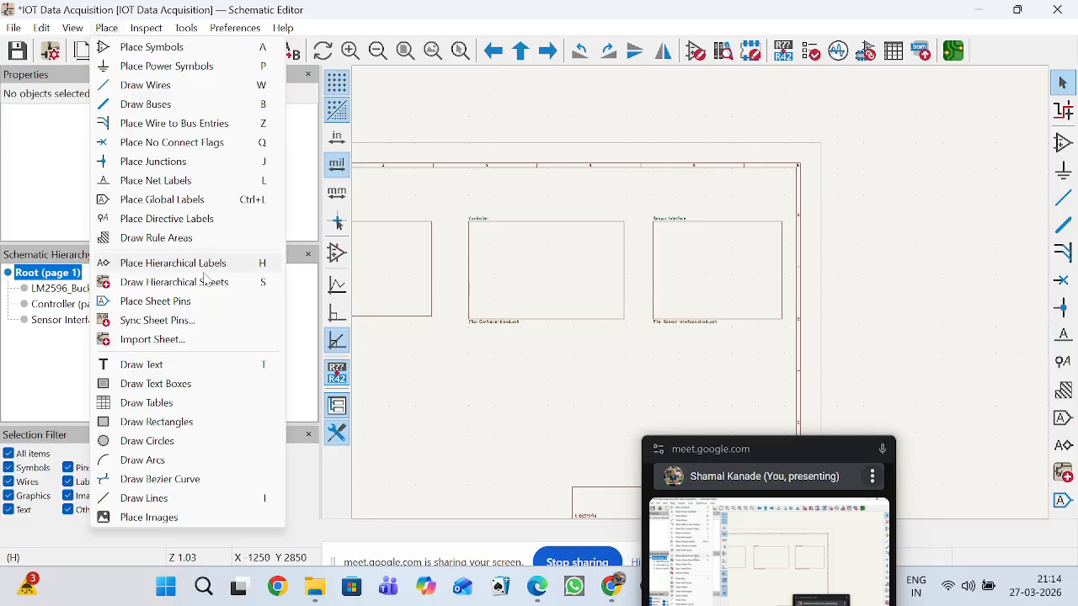
pyautogui.click(167, 301)
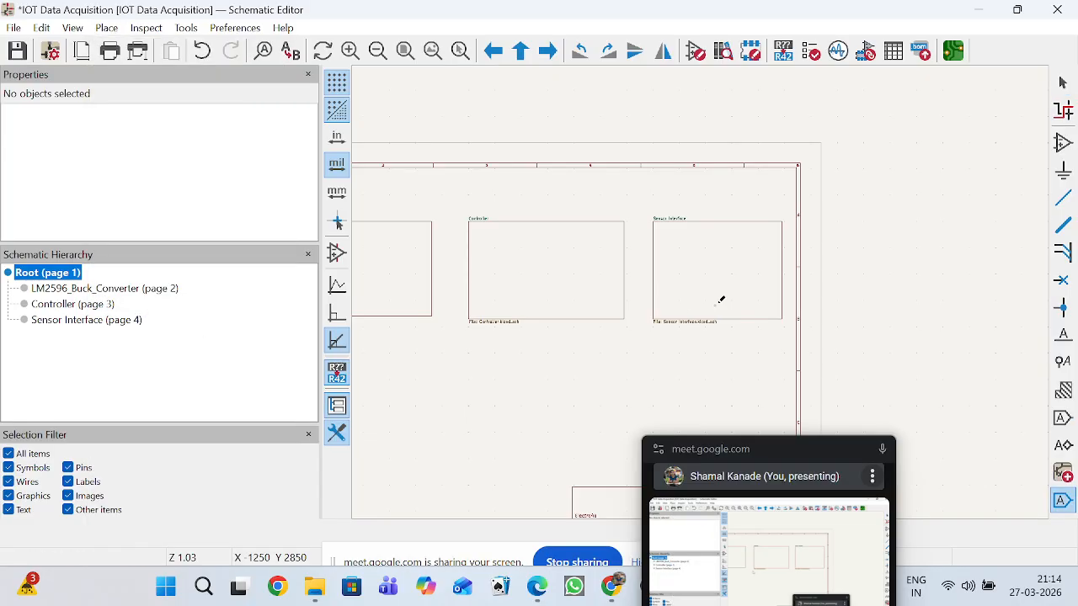
pyautogui.click(577, 265)
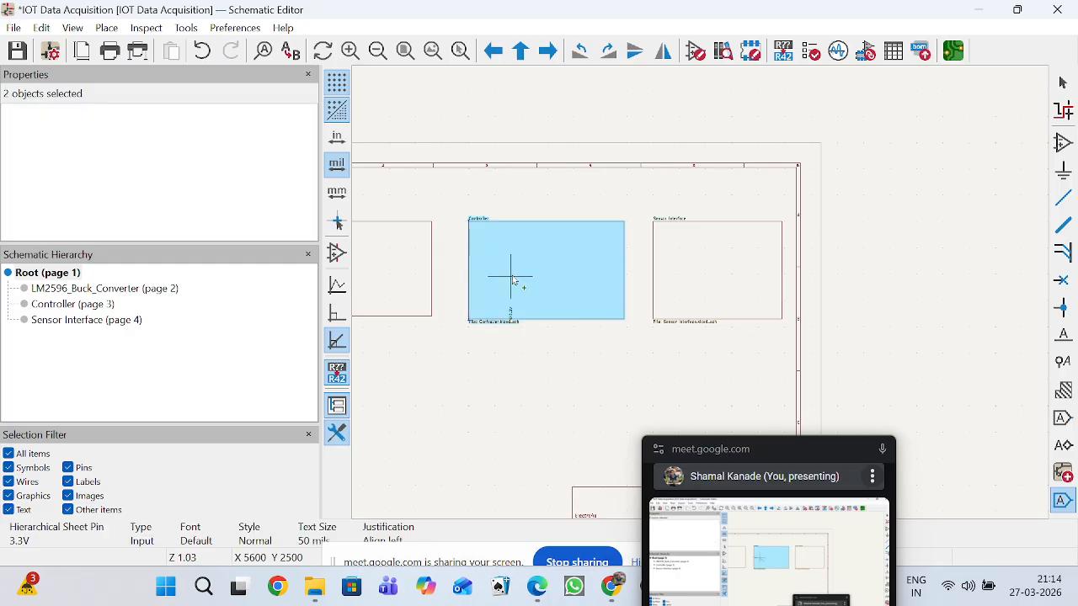
pyautogui.scroll(3, 494, 269)
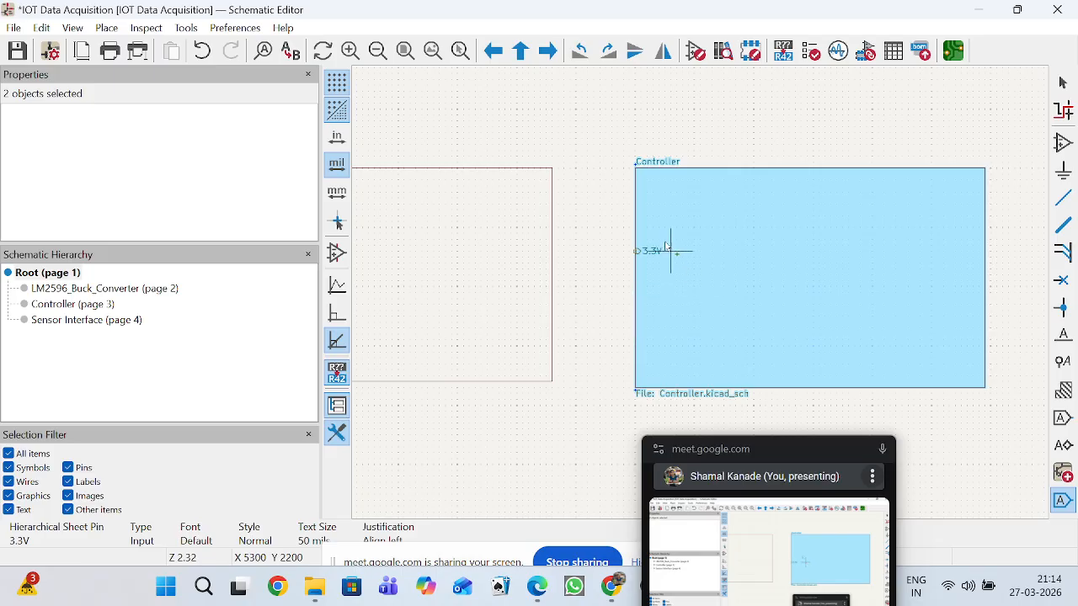
pyautogui.click(665, 199)
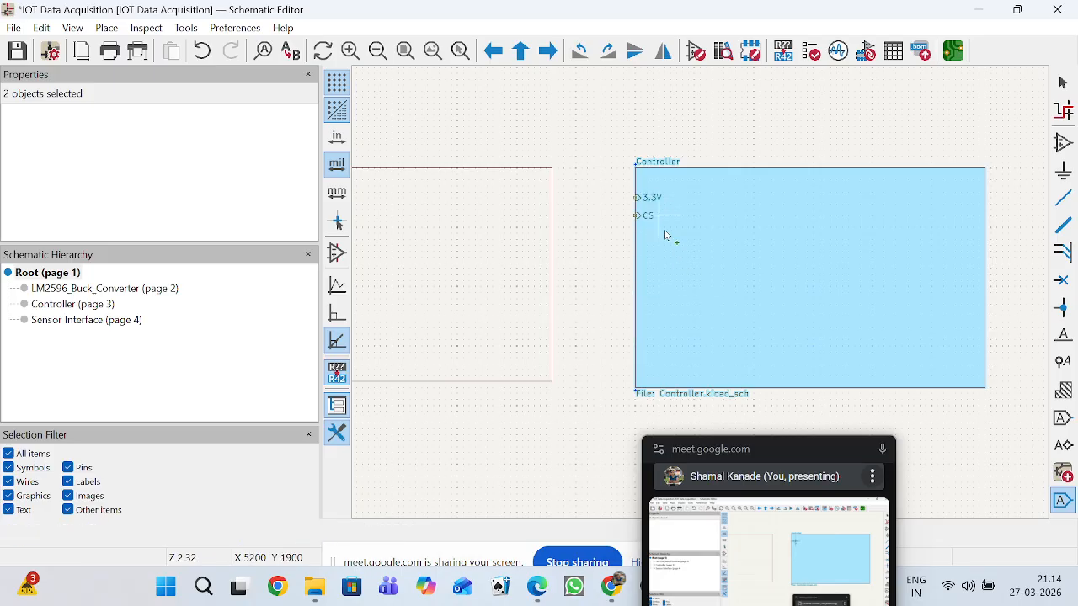
# Place the CS, DHT11 and MISO sheet pins on the Controller block's right edge, with DHT11 above CS and MISO below it.
pyautogui.scroll(-2, 703, 297)
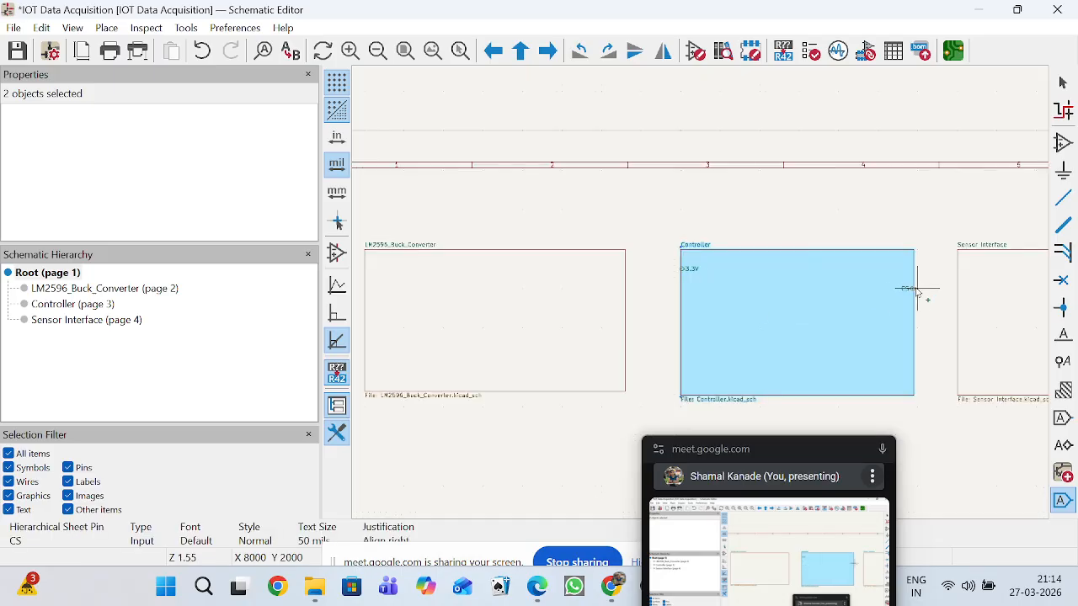
pyautogui.scroll(2, 919, 293)
pyautogui.scroll(2, 699, 287)
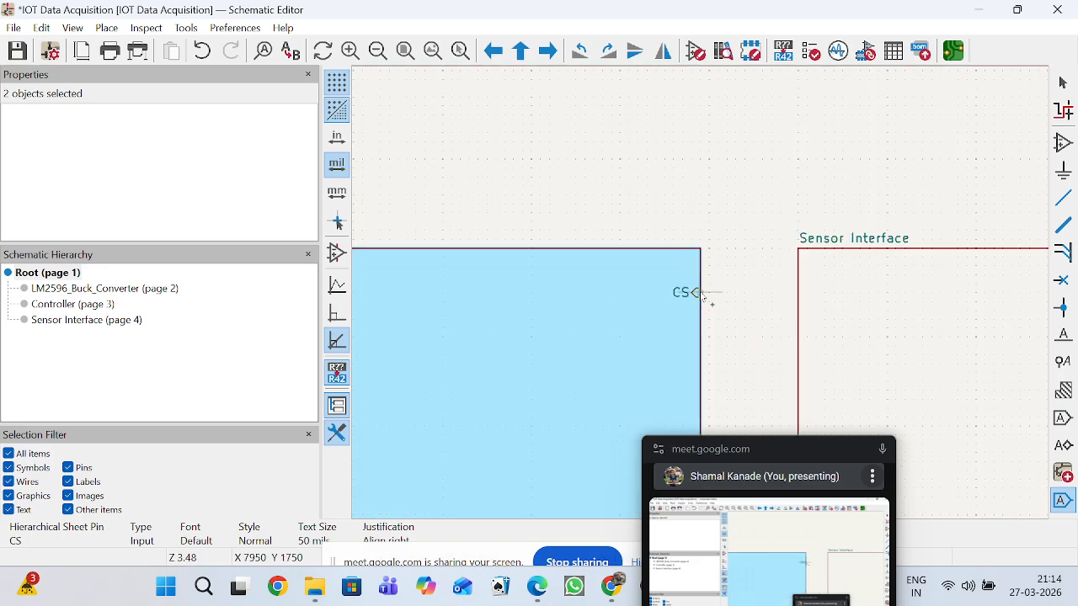
pyautogui.click(700, 293)
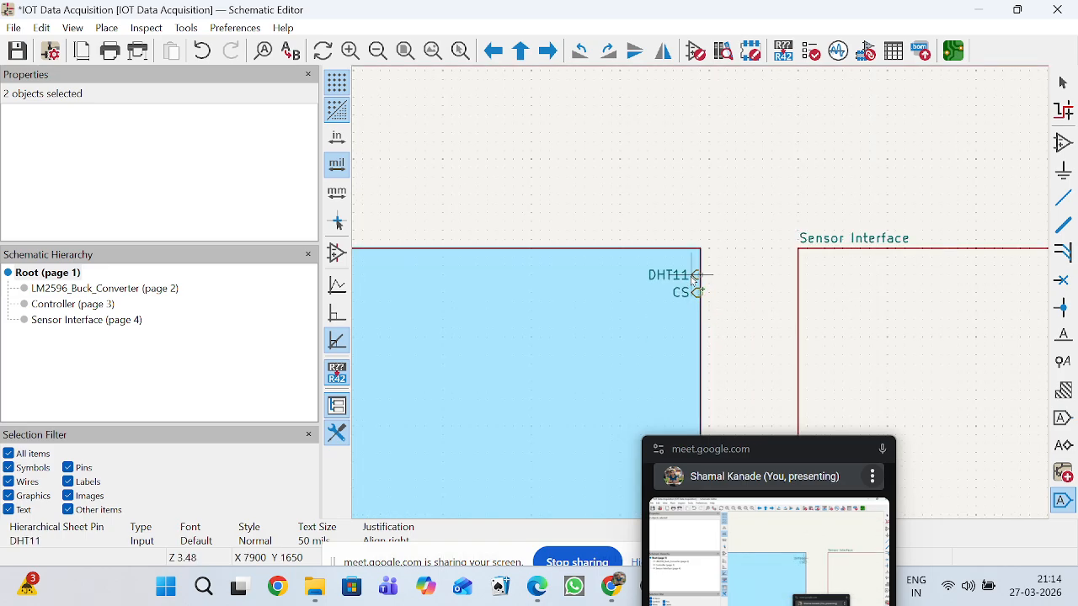
pyautogui.scroll(-2, 694, 281)
pyautogui.click(703, 295)
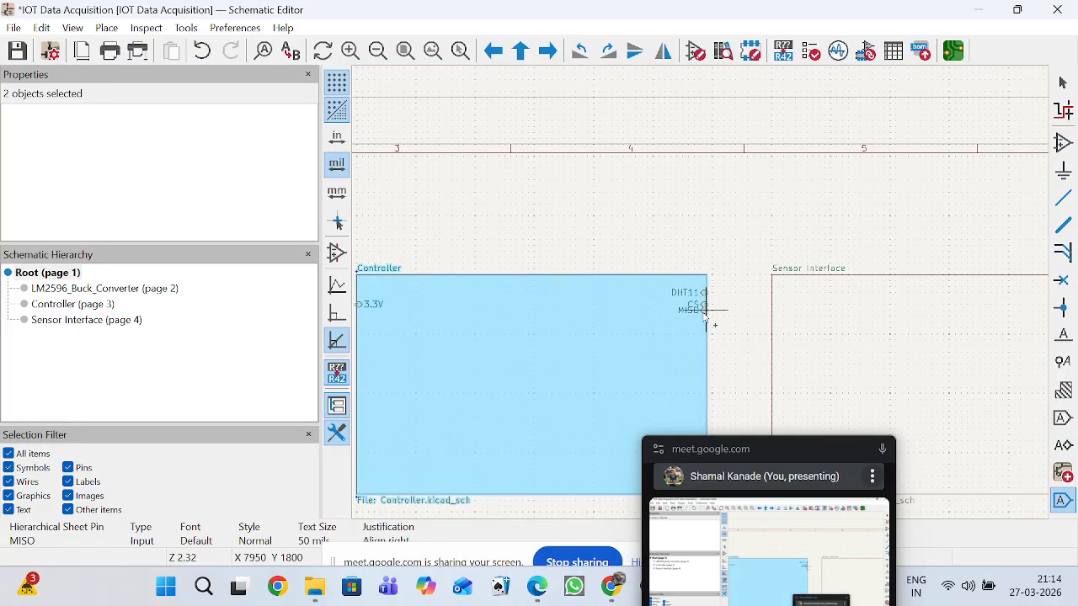
pyautogui.click(706, 317)
# Place the MOSI, SCL, SCLK and SDA sheet pins down the Controller block's right edge, below MISO.
pyautogui.scroll(-2, 699, 303)
pyautogui.scroll(4, 698, 295)
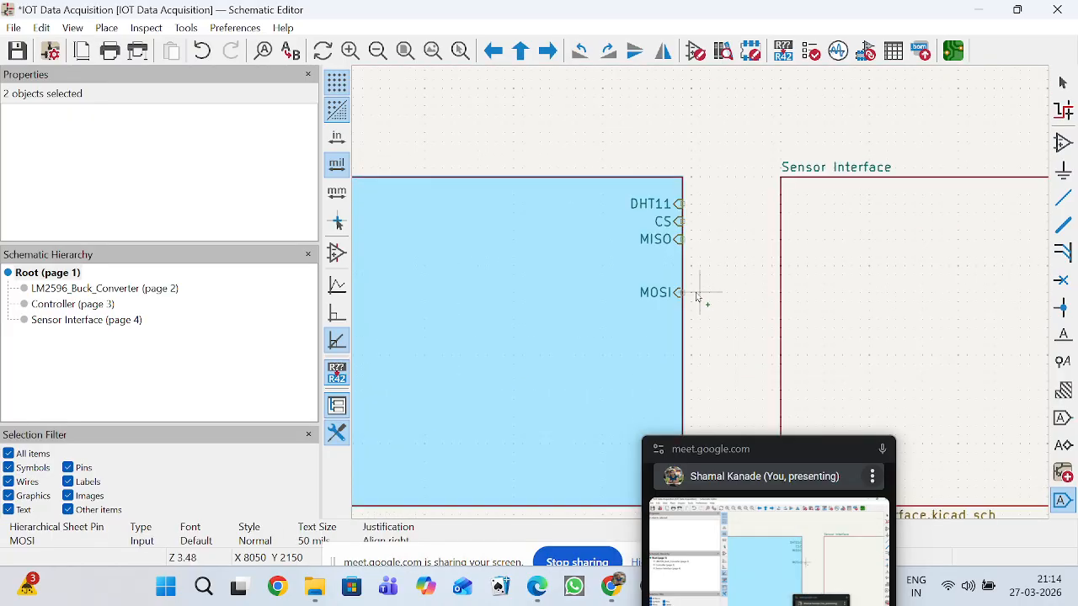
pyautogui.click(688, 268)
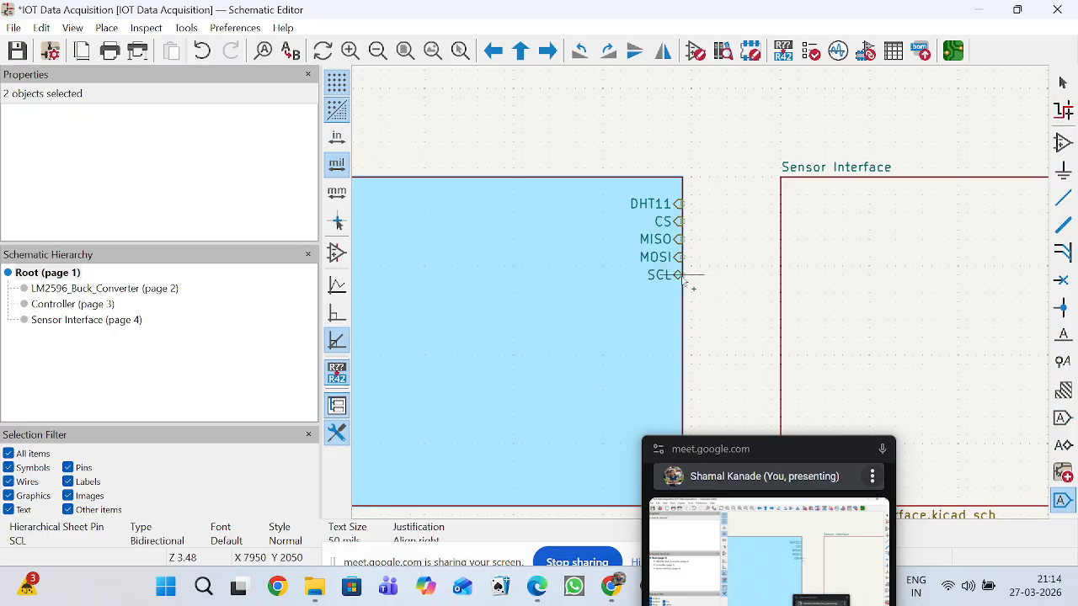
pyautogui.click(690, 286)
pyautogui.click(683, 292)
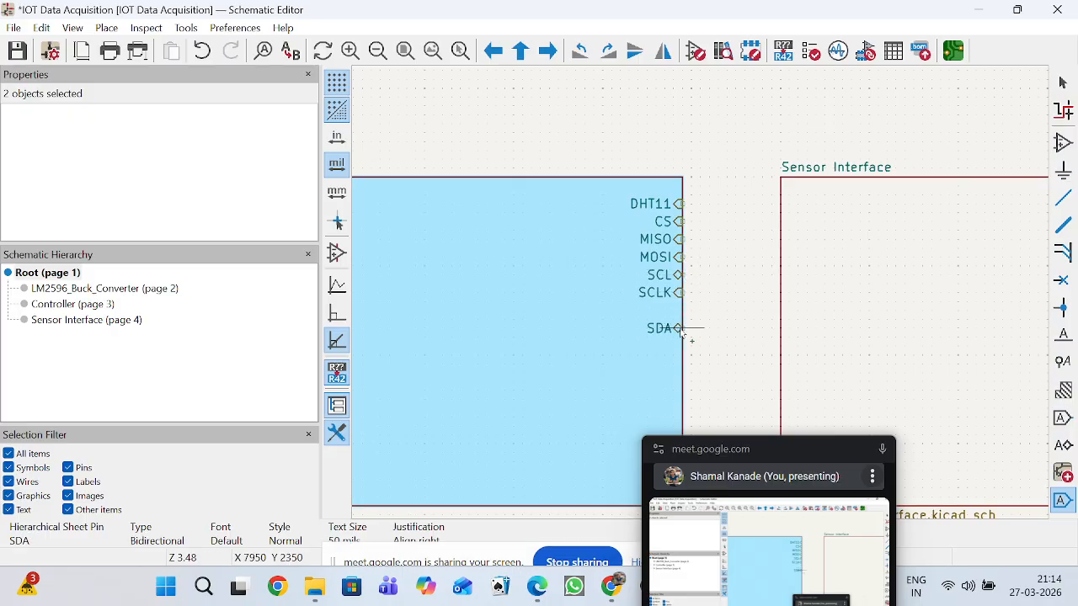
pyautogui.click(680, 328)
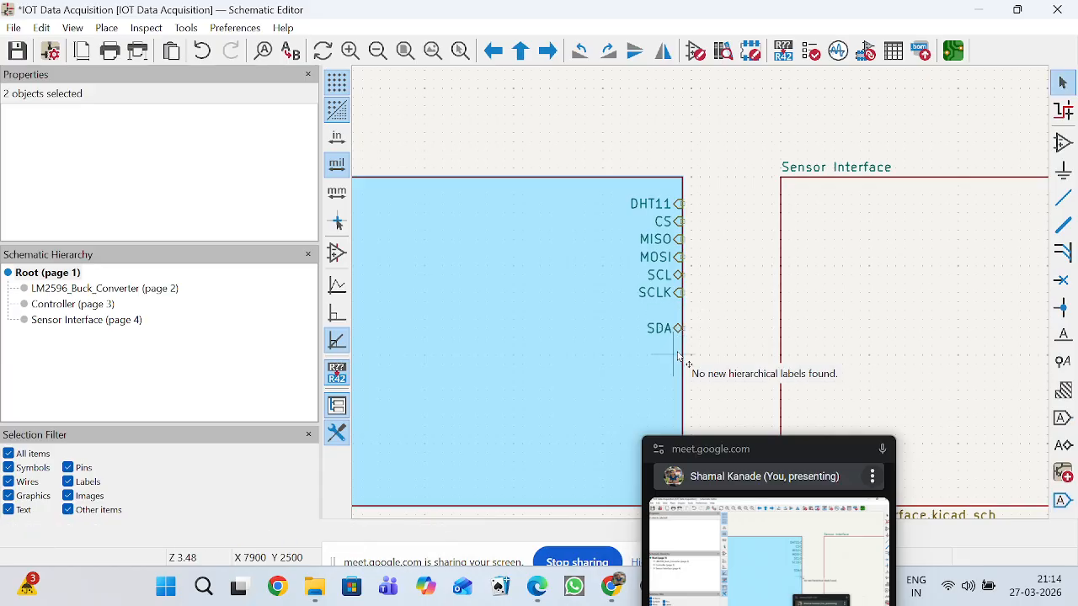
# Place the 3.3V sheet pin on the left edge of the Sensor Interface block, near its lower corner.
pyautogui.scroll(-2, 690, 328)
pyautogui.click(790, 320)
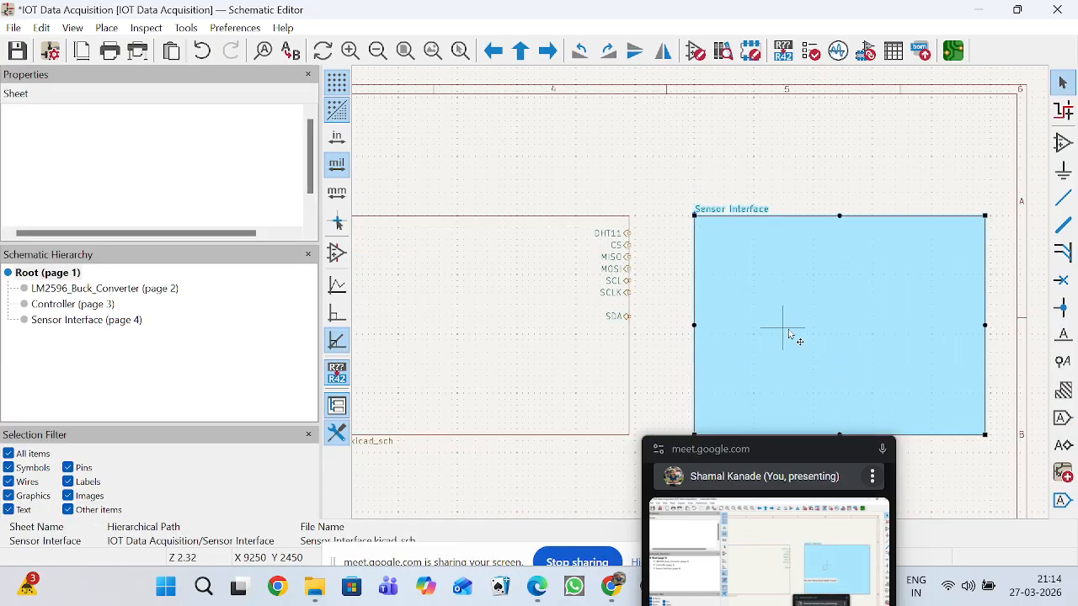
pyautogui.click(106, 27)
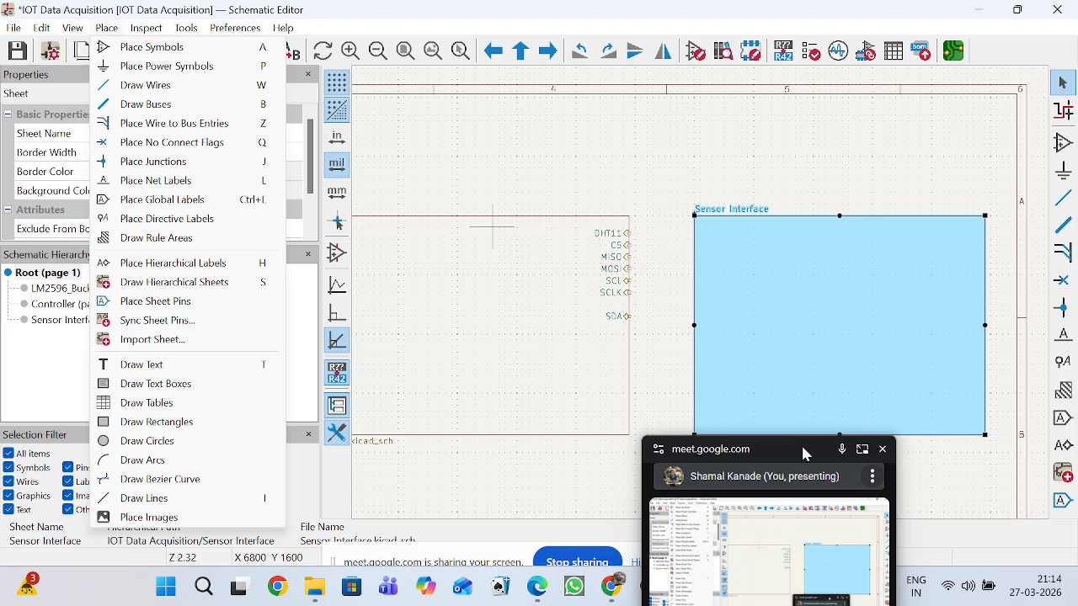
pyautogui.moveTo(802, 447); pyautogui.dragTo(792, 556)
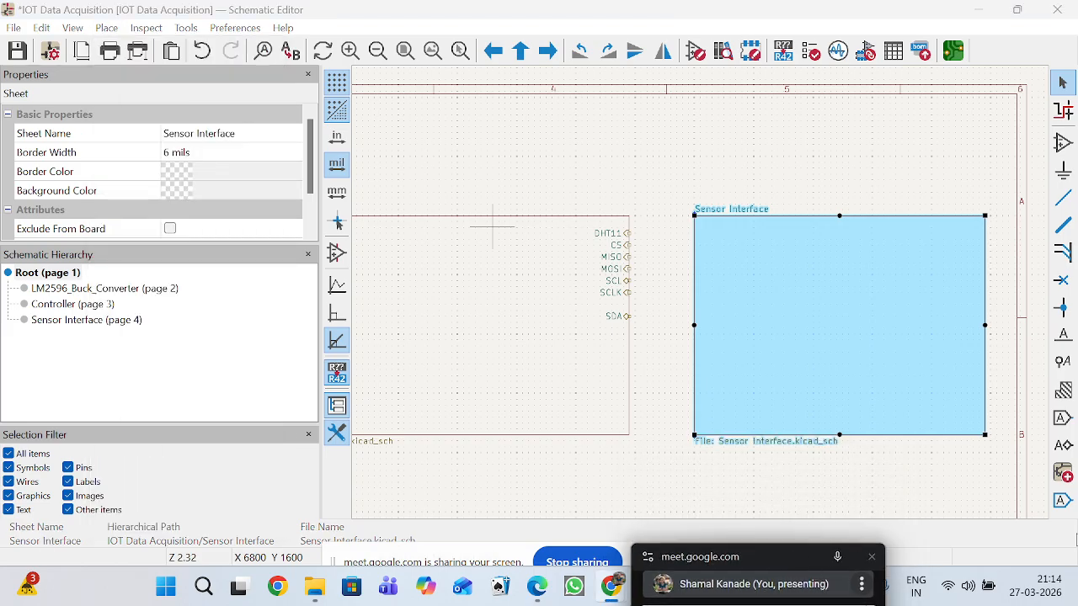
pyautogui.click(1062, 500)
pyautogui.click(810, 320)
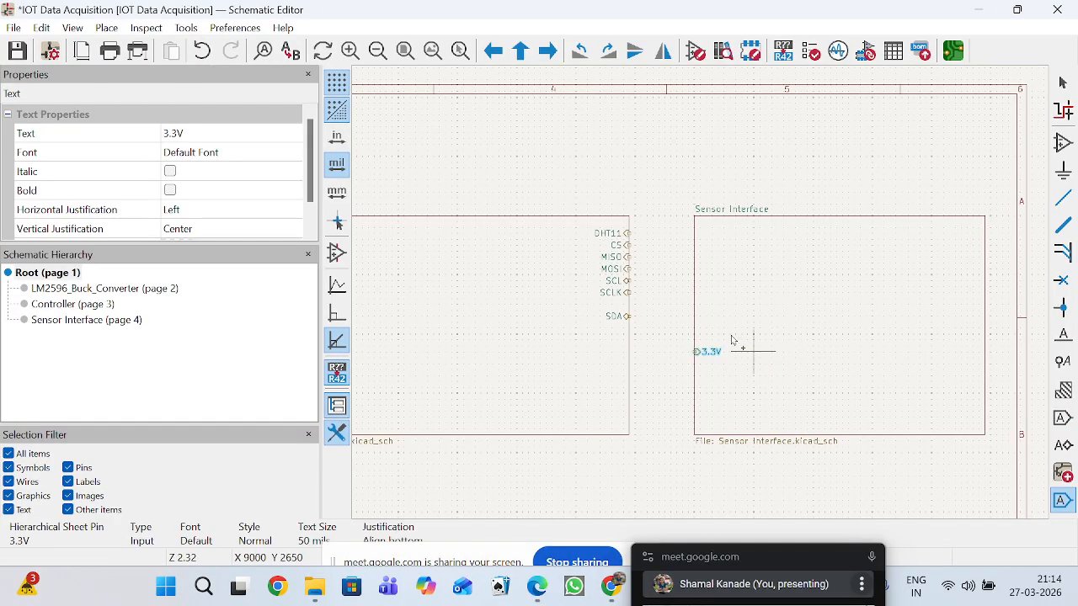
pyautogui.click(695, 422)
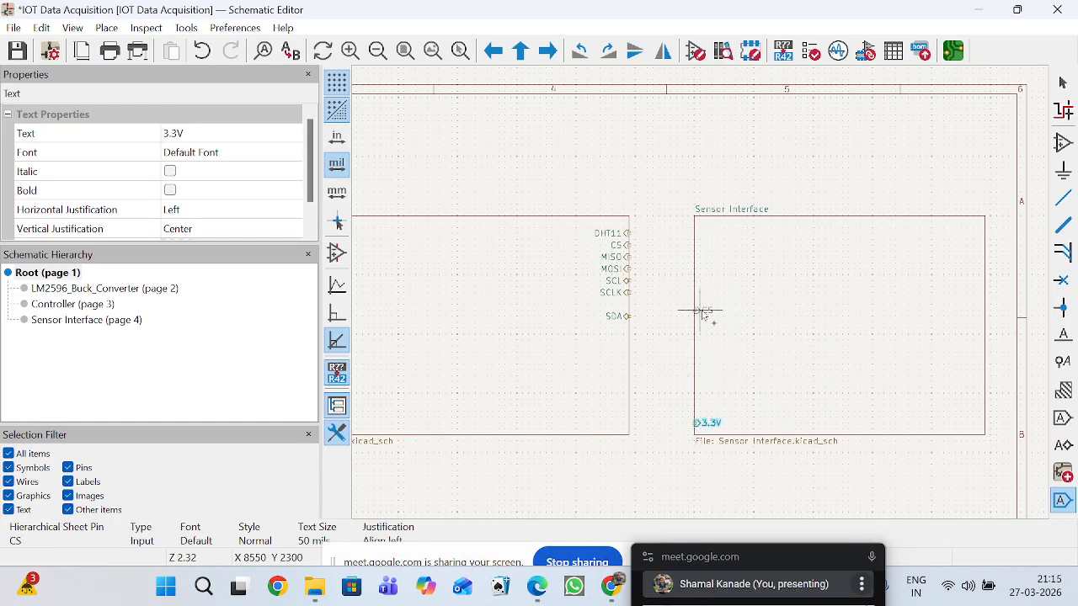
# Place the CS, DHT11, MISO, MOSI and SCLK sheet pins on the Sensor Interface block's left edge, level with the matching Controller pins.
pyautogui.click(687, 245)
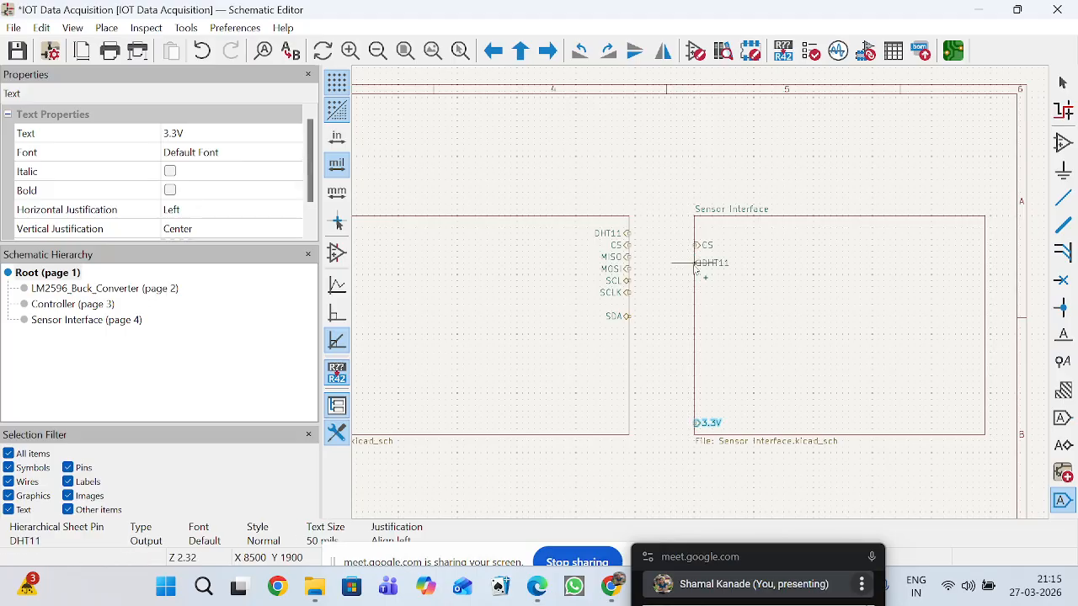
pyautogui.click(695, 237)
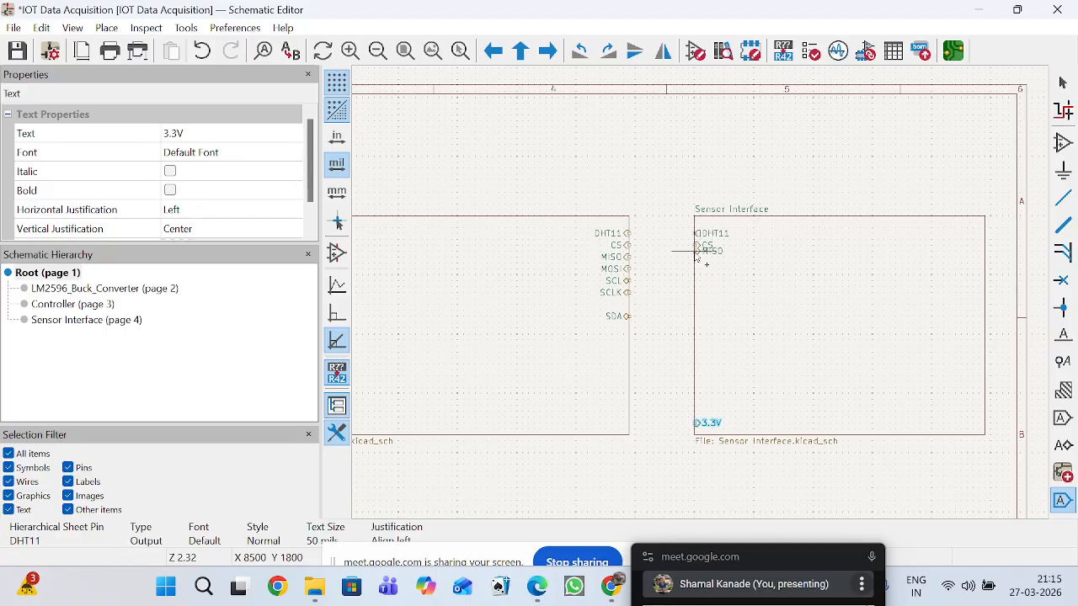
pyautogui.click(696, 258)
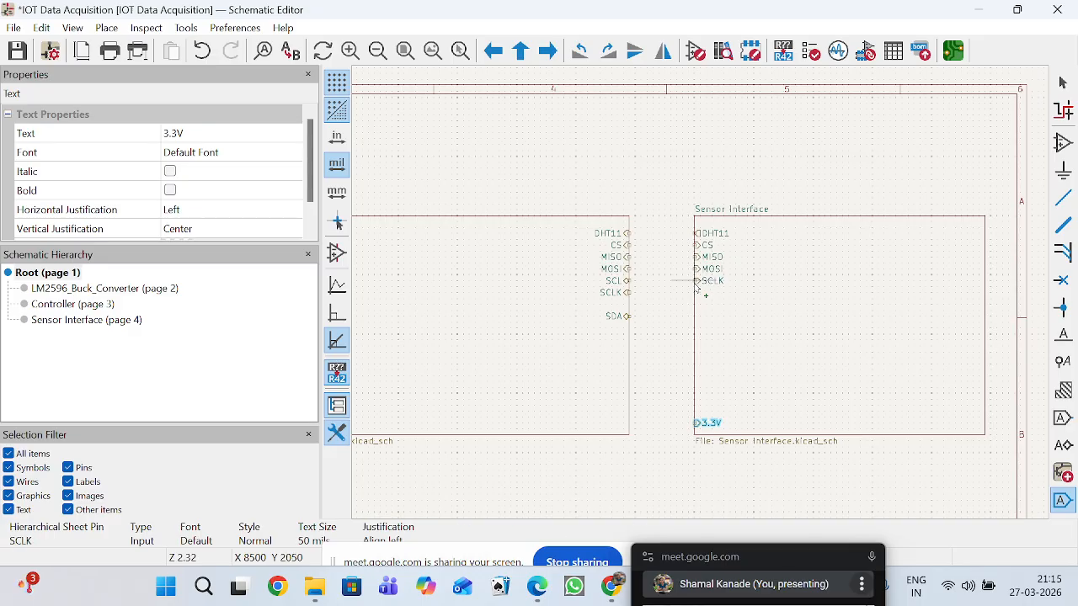
pyautogui.click(695, 294)
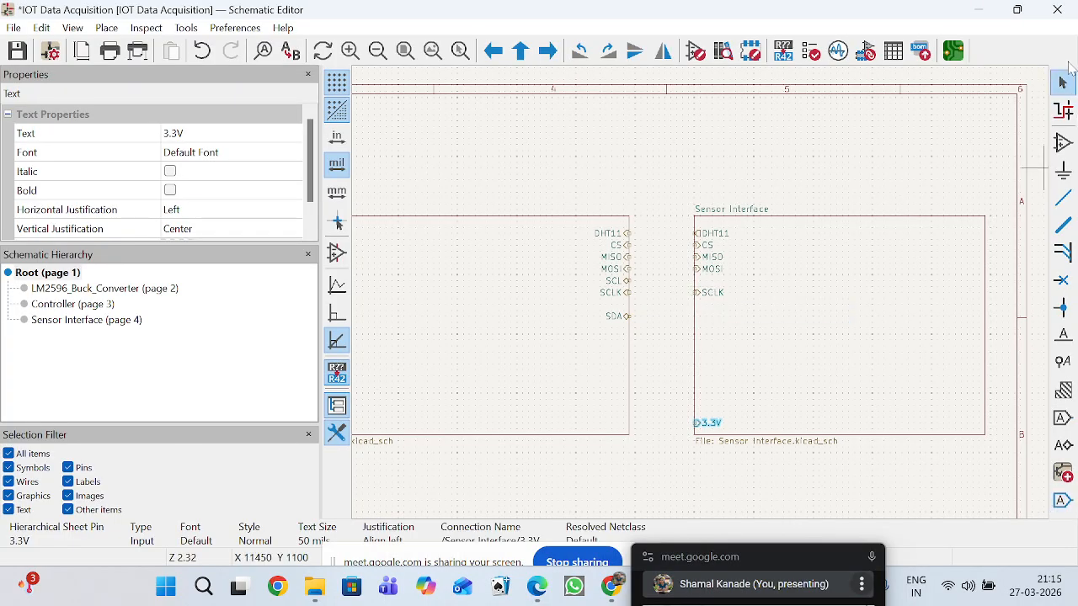
# Move the Controller block's SCL pin below SDA and its SCLK pin up directly beneath MOSI.
pyautogui.moveTo(623, 281); pyautogui.dragTo(624, 340)
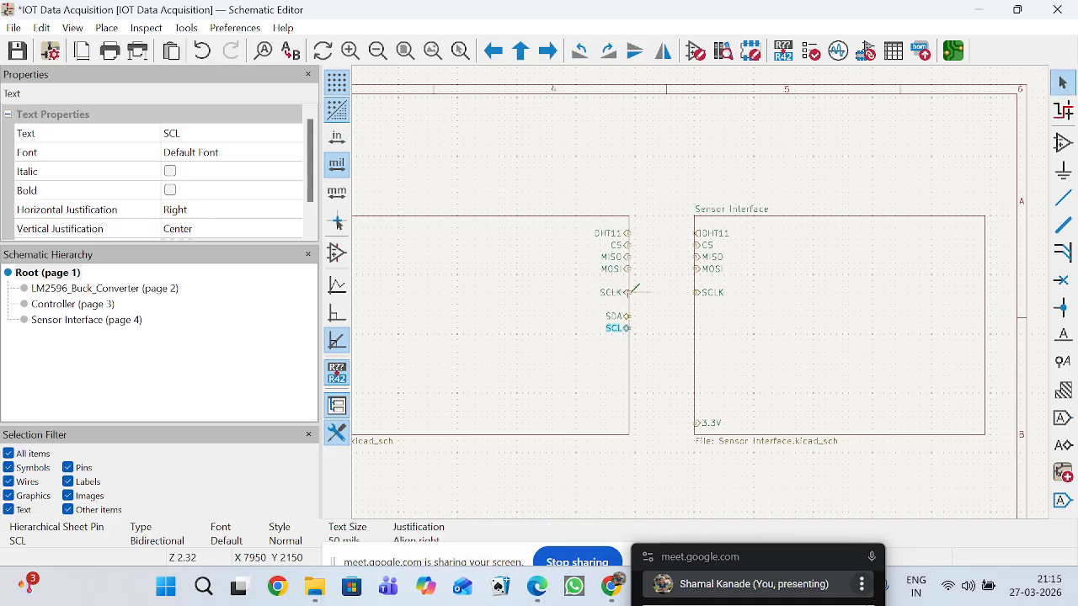
pyautogui.click(624, 295)
pyautogui.moveTo(627, 303); pyautogui.dragTo(627, 297)
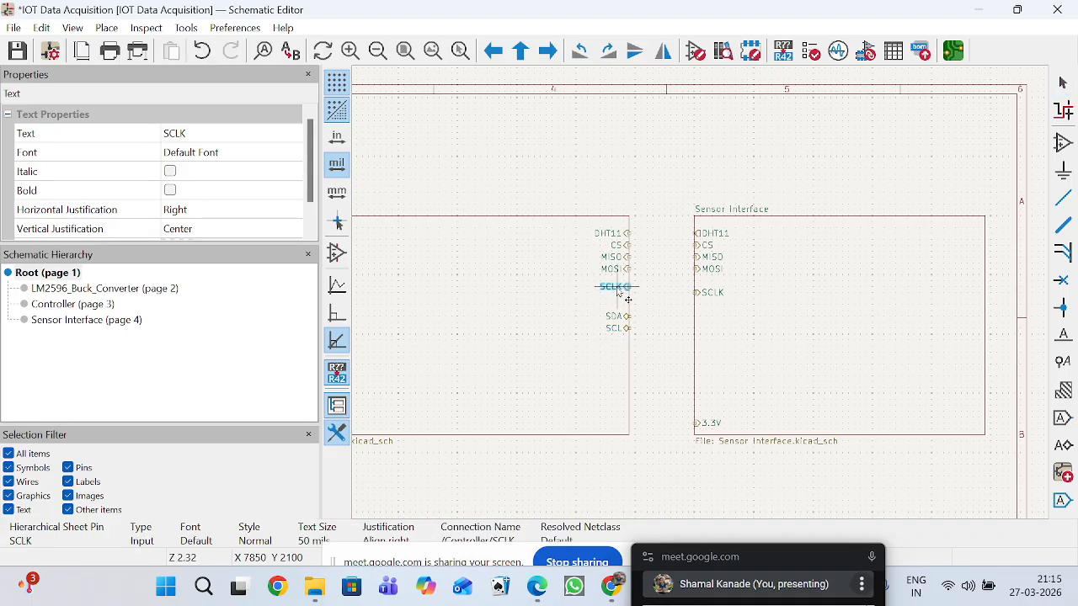
pyautogui.click(718, 299)
pyautogui.moveTo(719, 303); pyautogui.dragTo(721, 301)
pyautogui.click(631, 297)
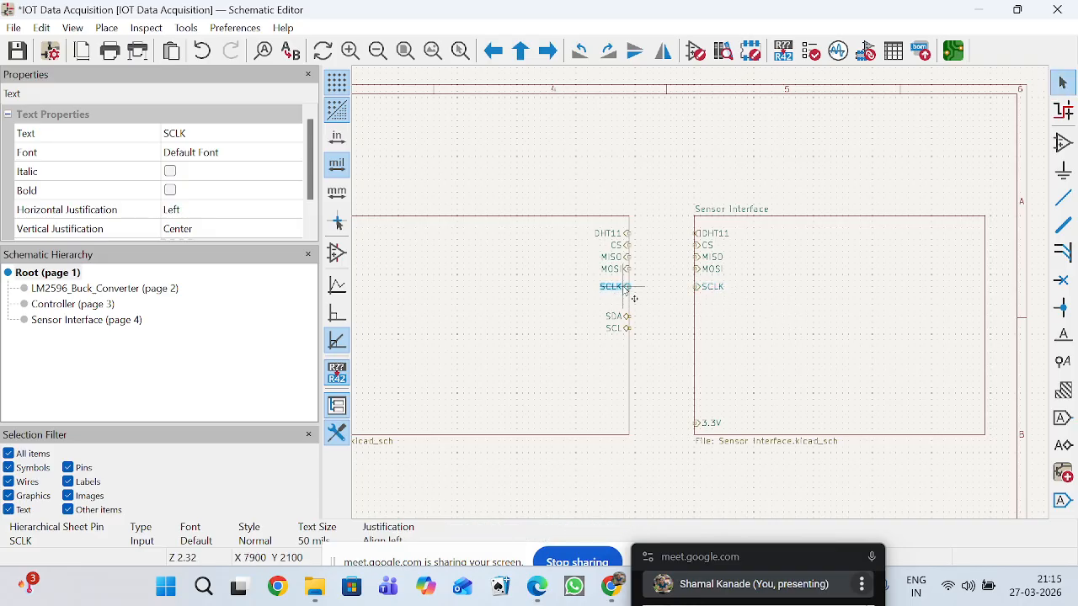
pyautogui.doubleClick(623, 284)
pyautogui.press('Escape')
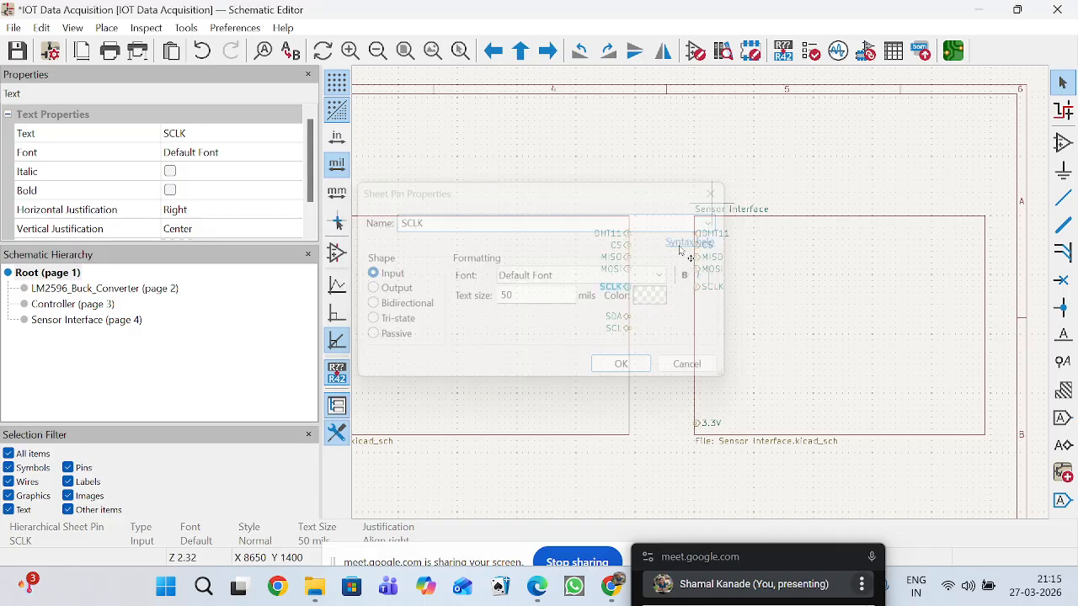
pyautogui.press('m')
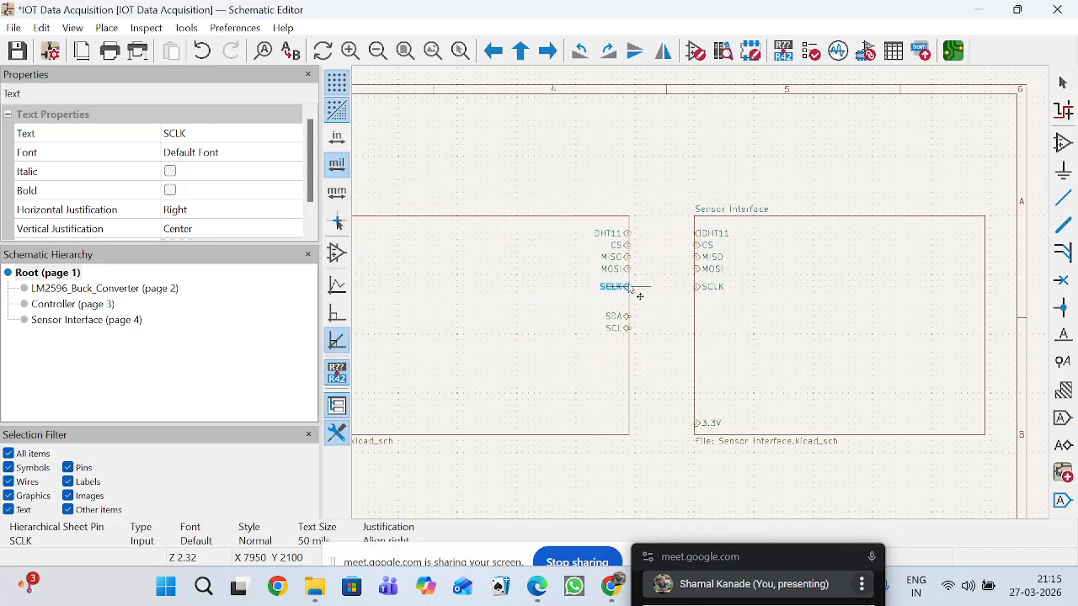
pyautogui.click(679, 306)
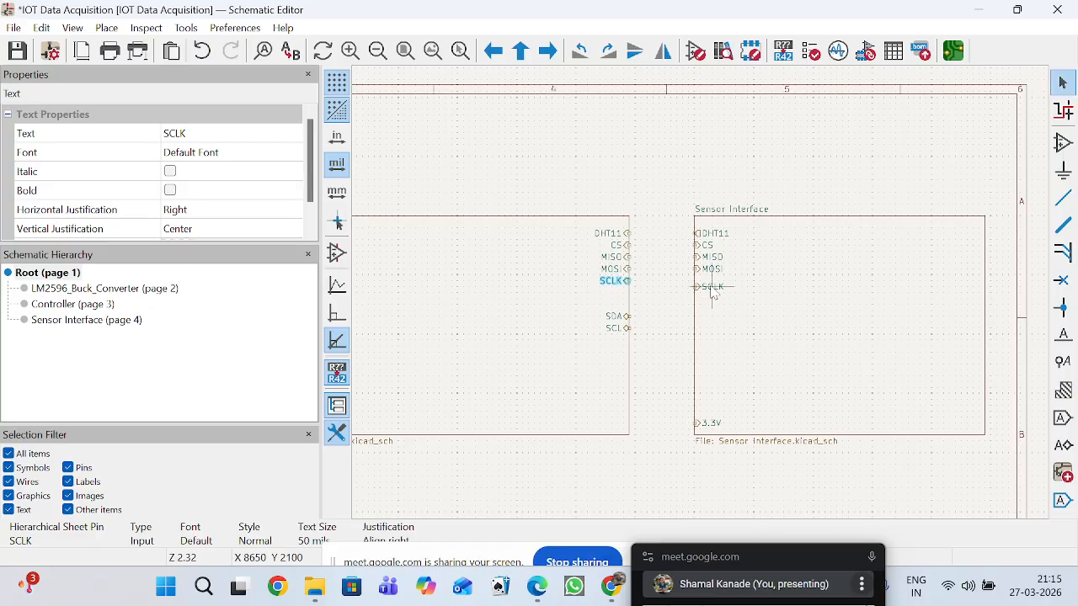
# Move the Sensor Interface block's SCLK pin directly beneath MOSI, level with the Controller's SCLK pin.
pyautogui.scroll(5, 701, 286)
pyautogui.click(674, 272)
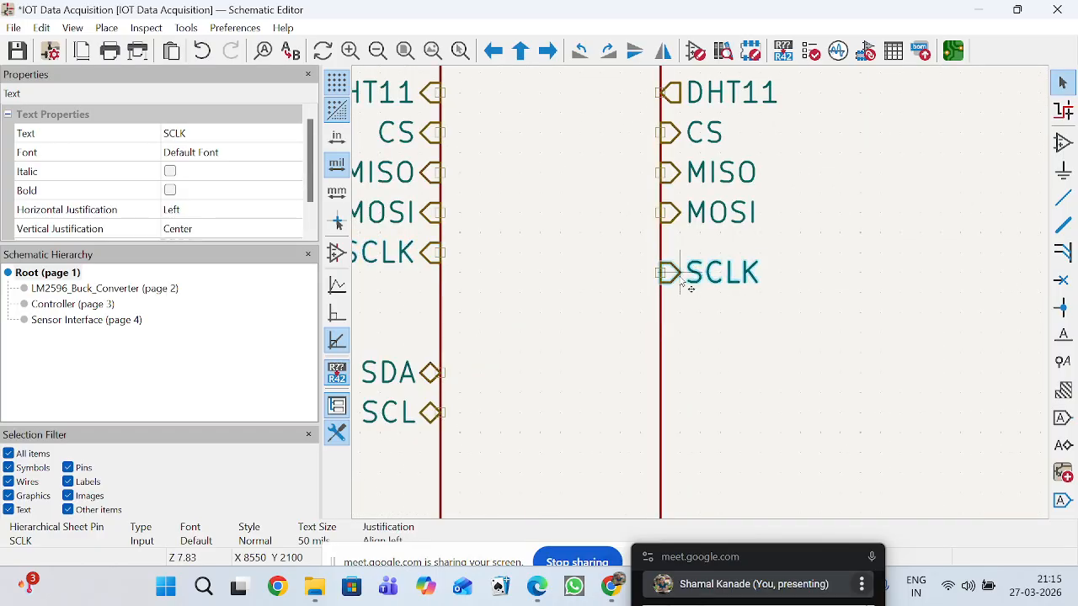
pyautogui.moveTo(662, 272); pyautogui.dragTo(676, 252)
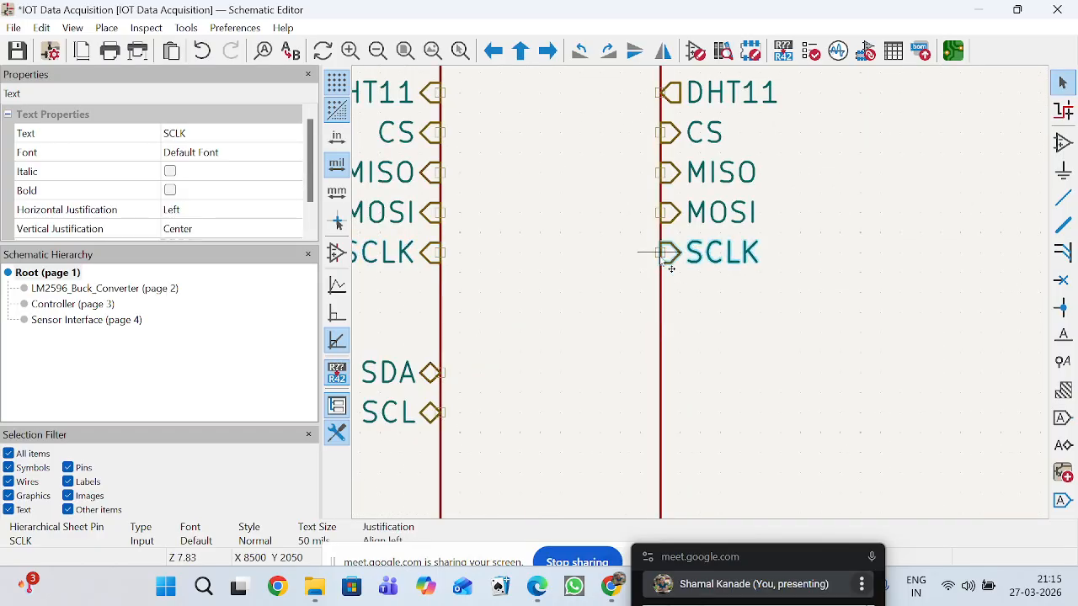
# Wire the Controller's DHT11, CS, MISO, MOSI and SCLK pins straight across to the matching Sensor Interface pins.
pyautogui.click(1063, 197)
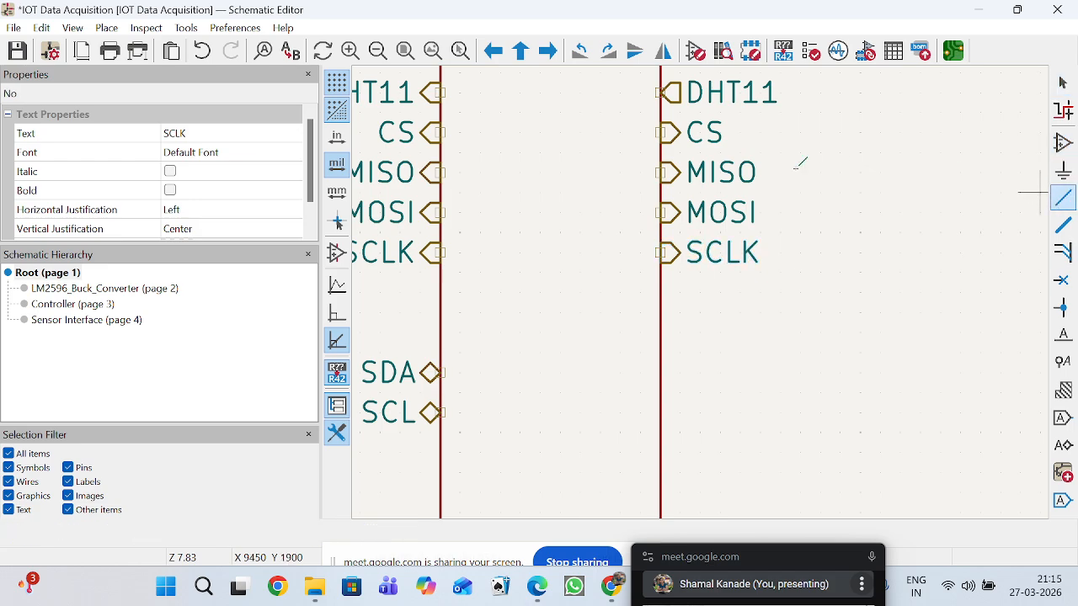
pyautogui.click(440, 92)
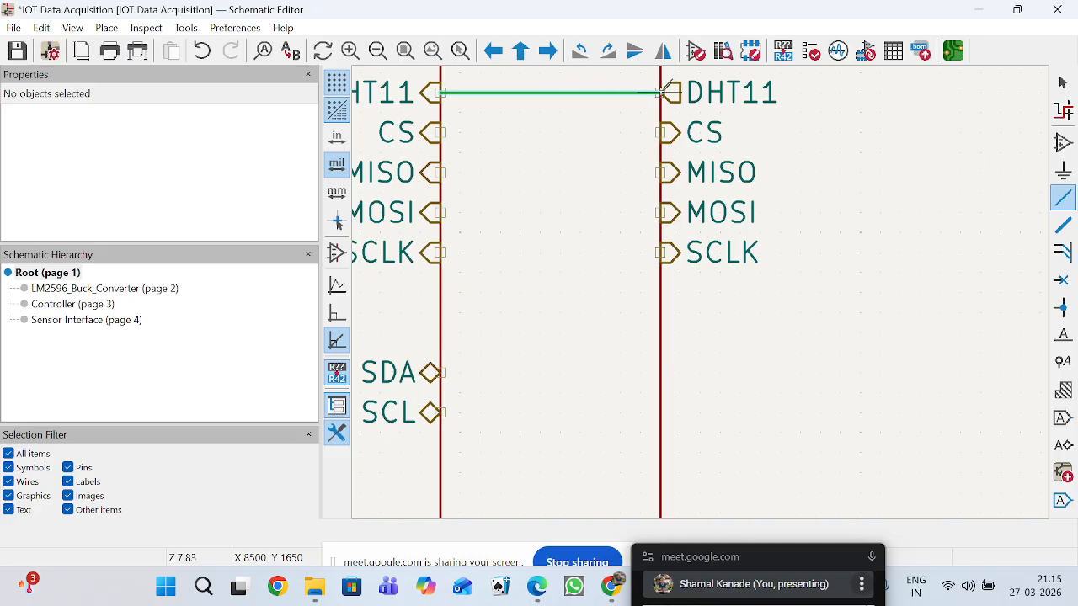
pyautogui.click(662, 92)
pyautogui.click(440, 132)
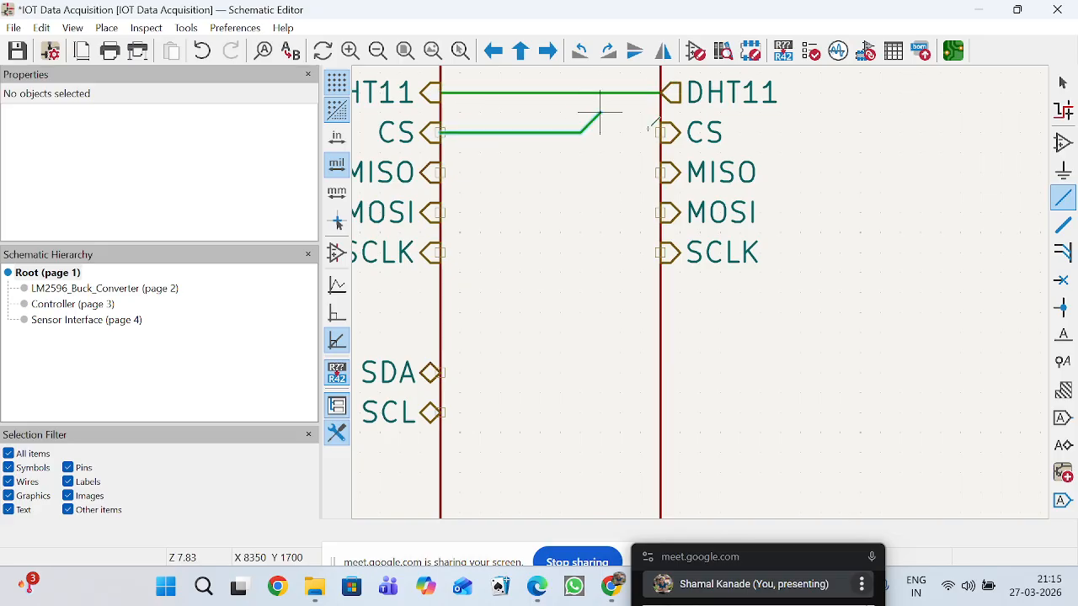
pyautogui.click(662, 132)
pyautogui.click(441, 171)
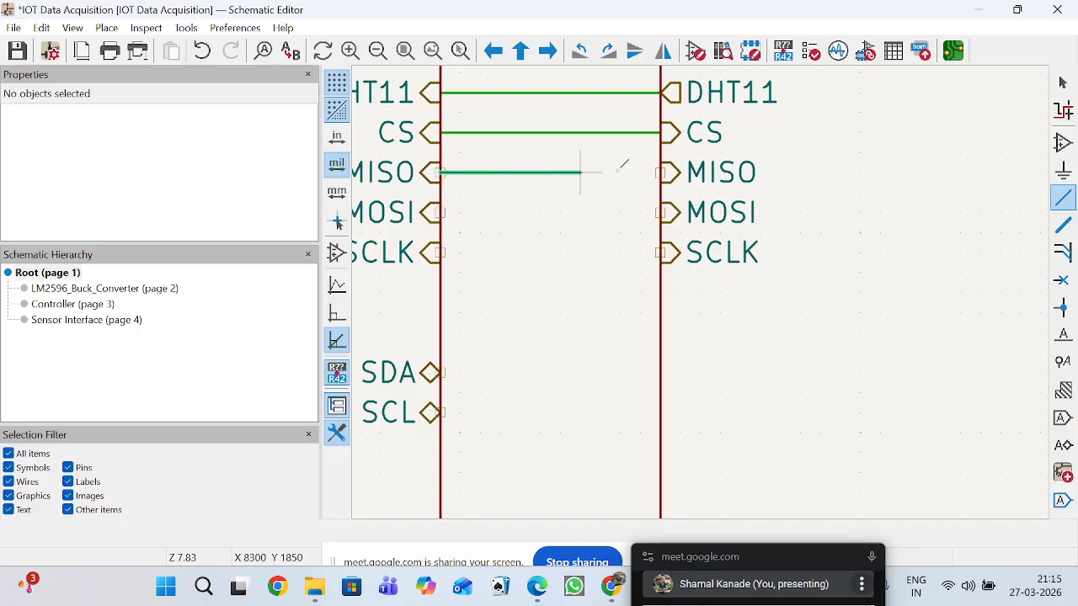
pyautogui.click(662, 171)
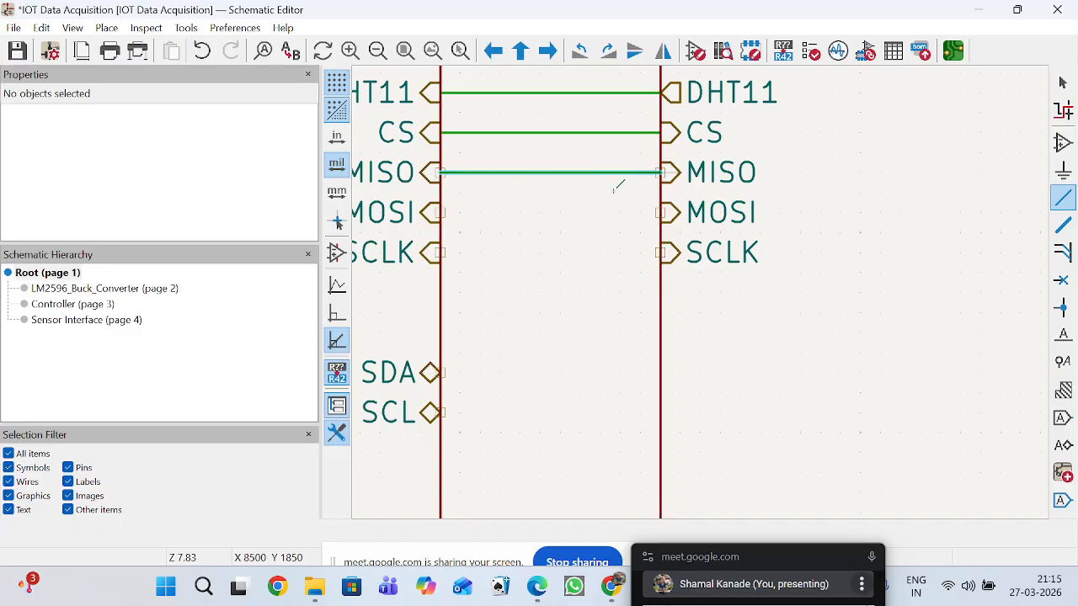
pyautogui.click(440, 211)
pyautogui.click(661, 212)
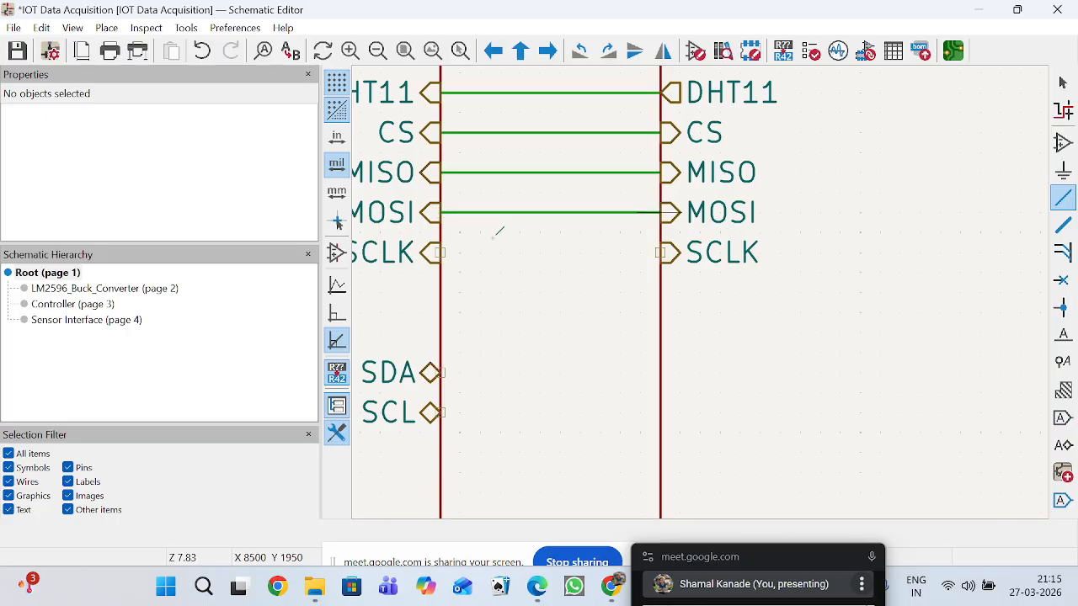
pyautogui.click(441, 252)
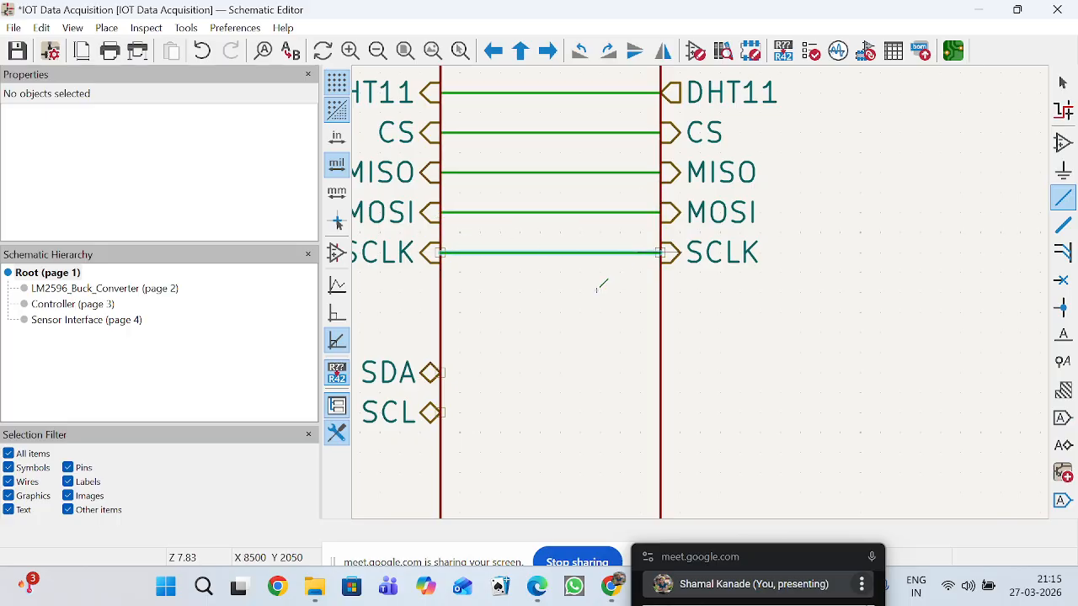
# Place the 3.3V and 5V sheet pins on the LM2596_Buck_Converter block's right edge, with 3.3V level with the Controller's 3.3V pin.
pyautogui.scroll(-5, 674, 286)
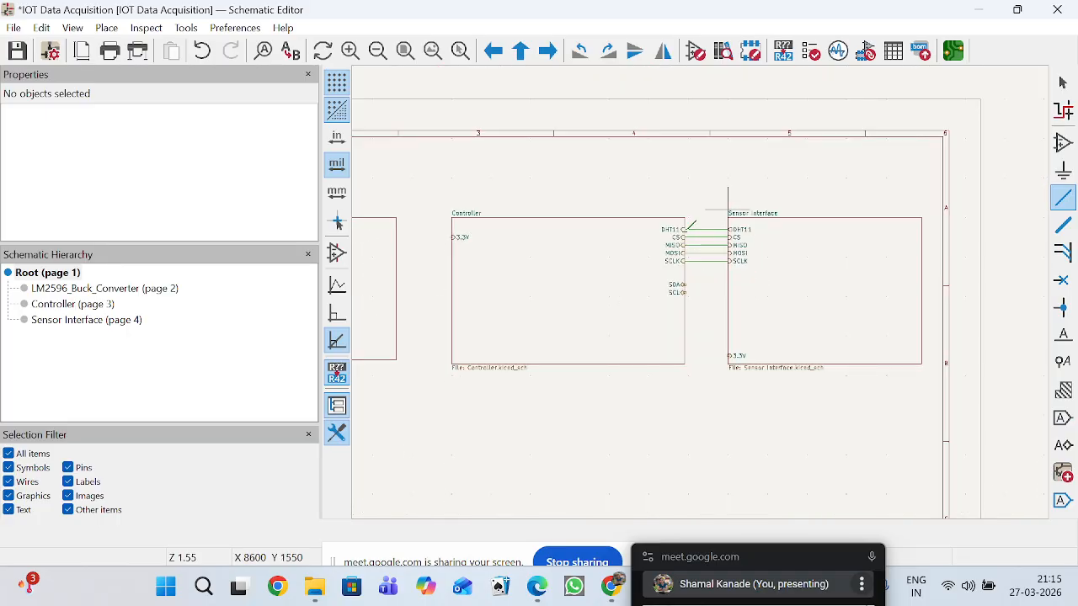
pyautogui.scroll(-2, 674, 290)
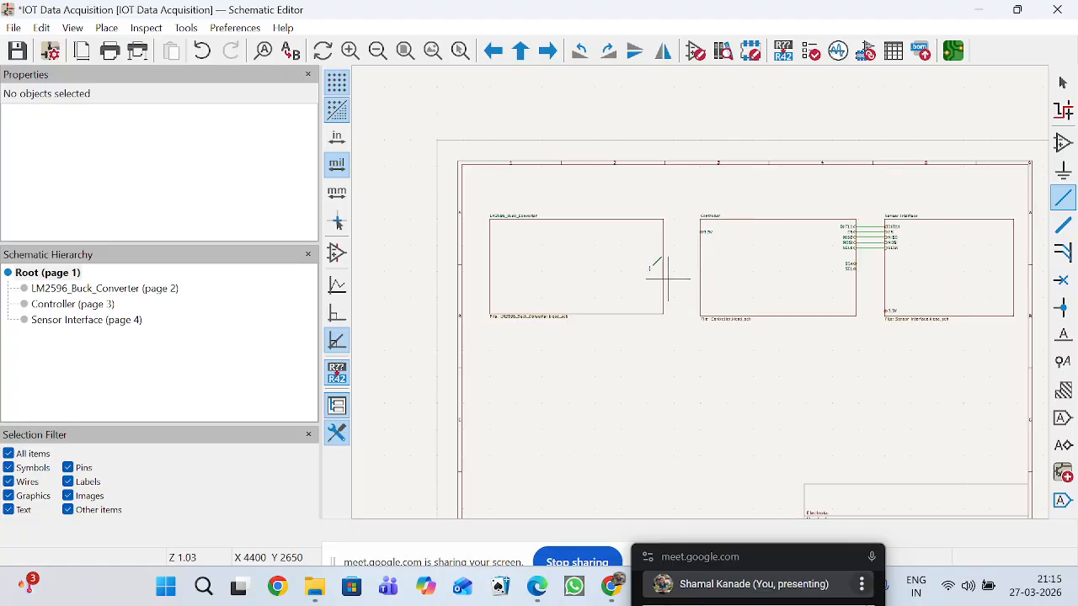
pyautogui.scroll(4, 610, 251)
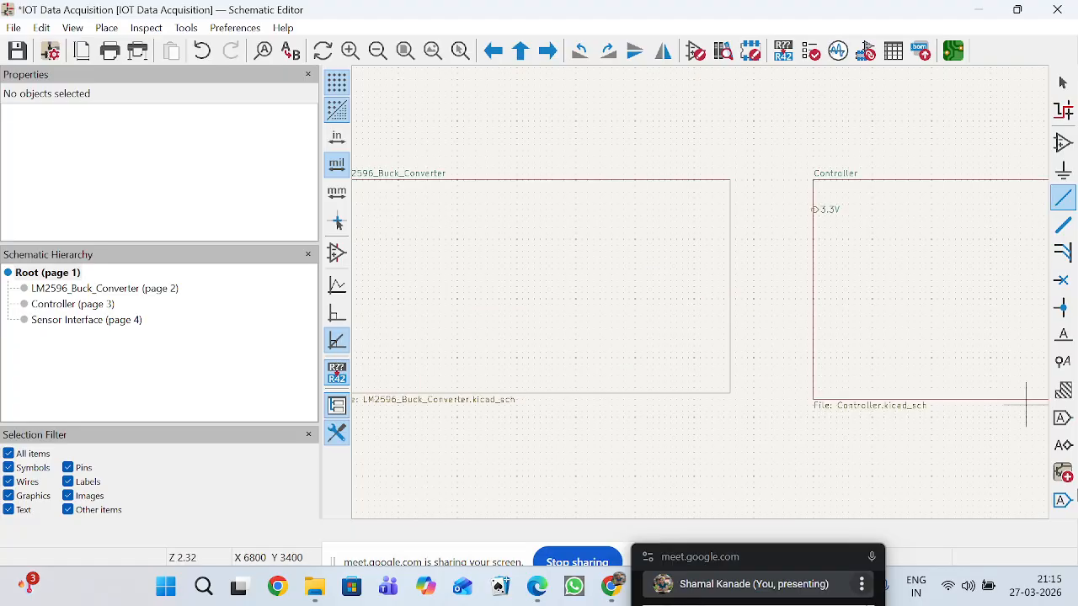
pyautogui.click(1062, 500)
pyautogui.click(712, 278)
pyautogui.click(712, 278)
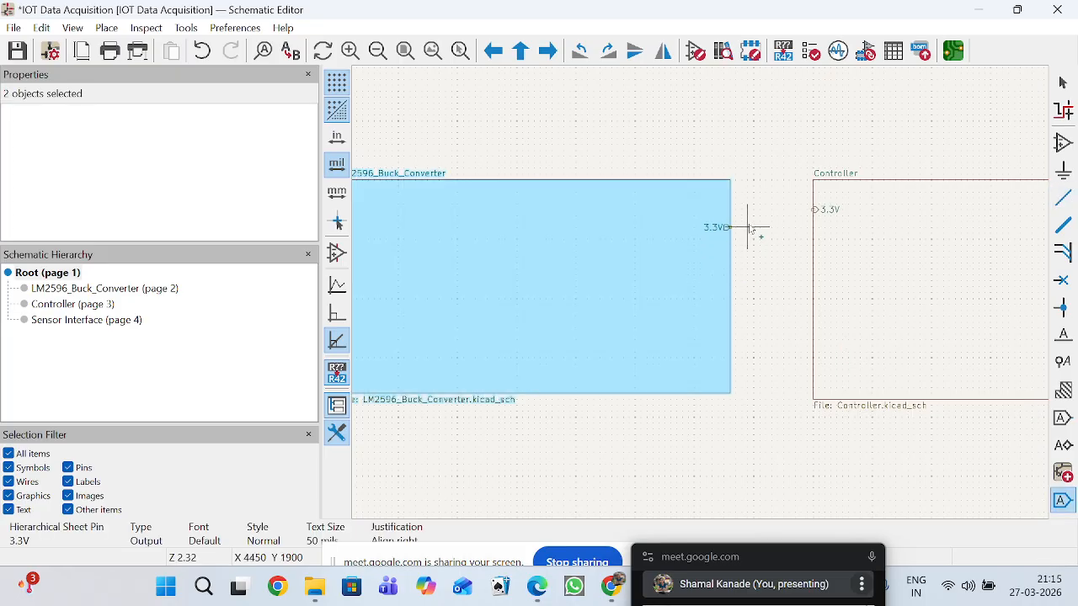
pyautogui.scroll(4, 702, 286)
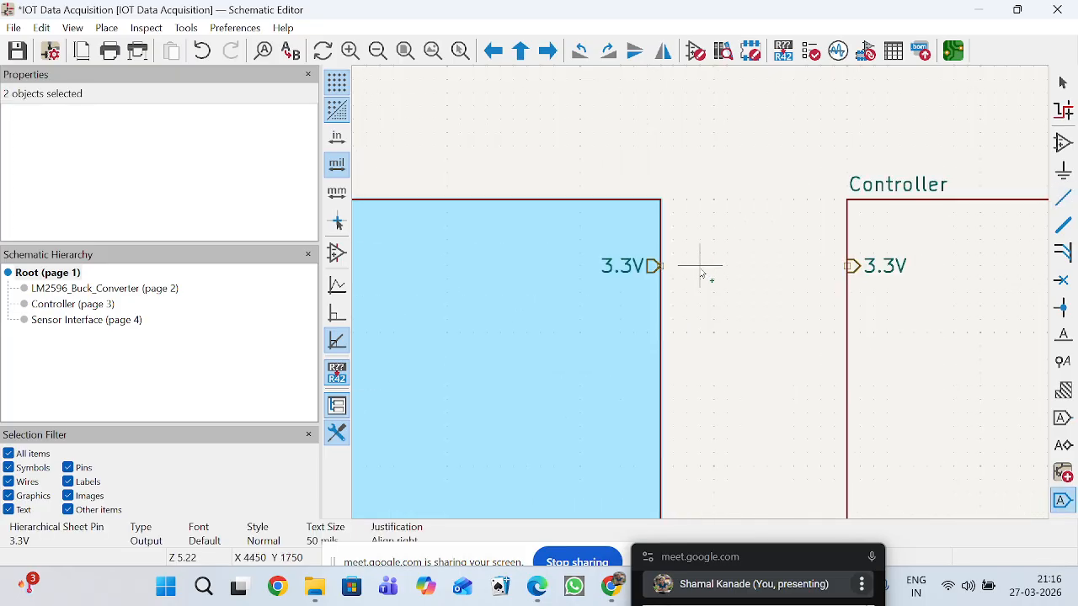
pyautogui.click(701, 271)
pyautogui.click(638, 346)
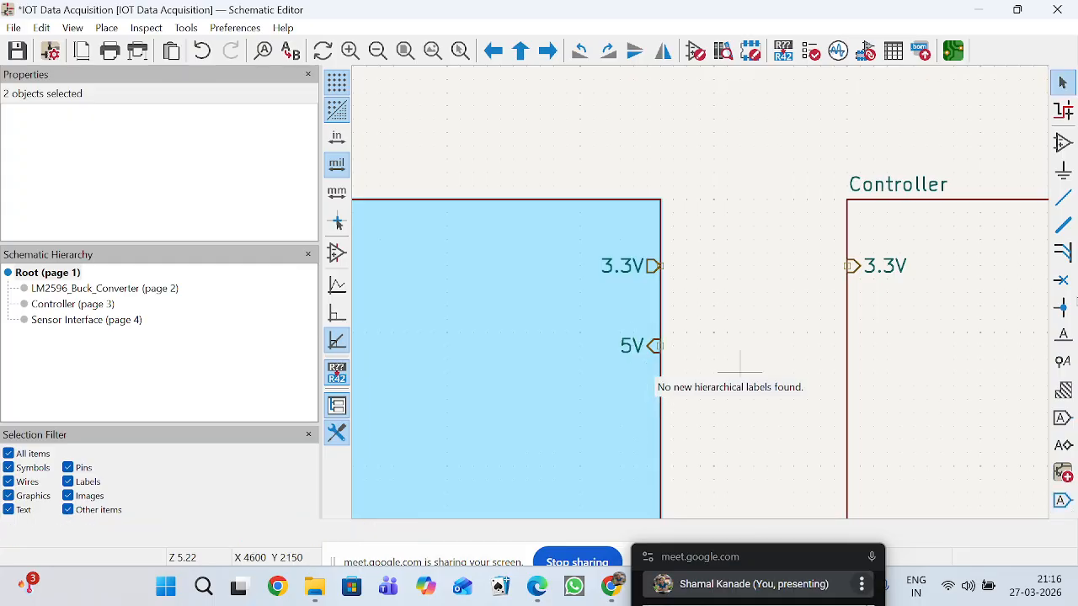
# Wire the LM2596_Buck_Converter block's 3.3V pin to the Controller's 3.3V pin.
pyautogui.click(1062, 196)
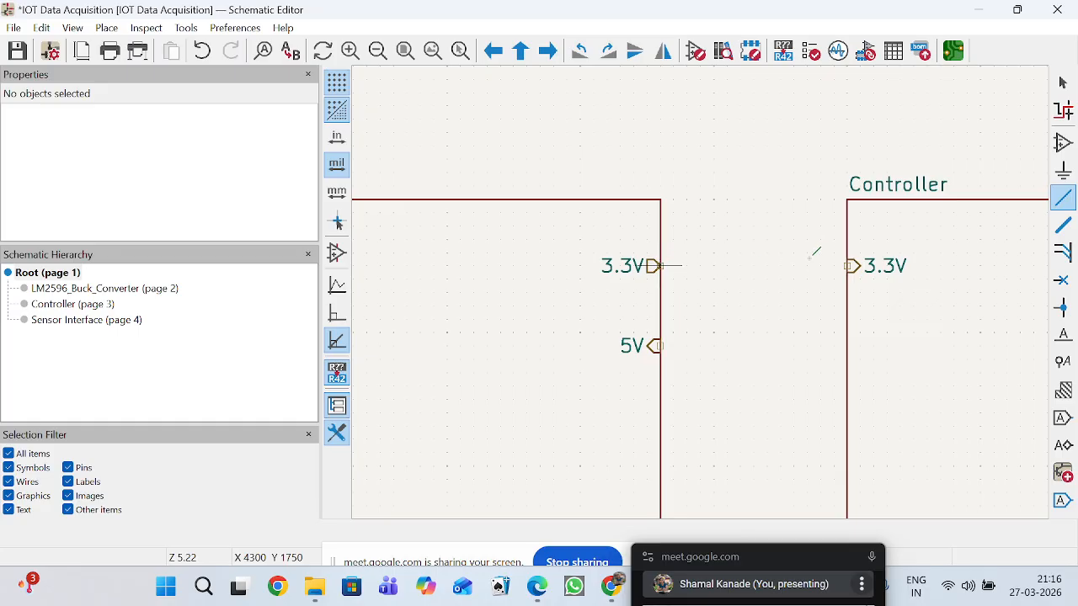
pyautogui.click(850, 266)
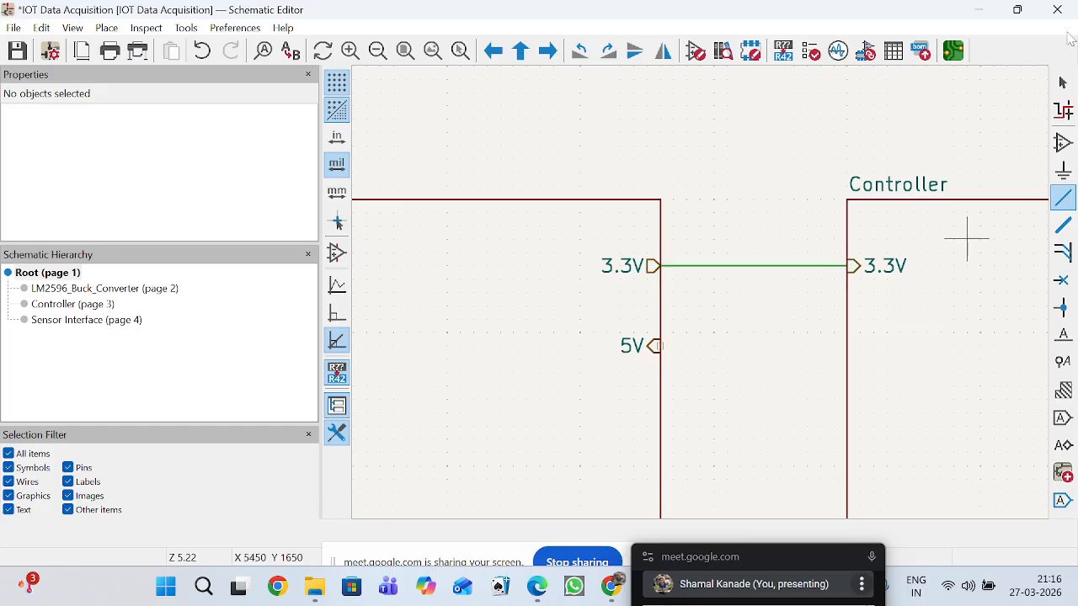
pyautogui.press('Escape')
# Move the five wired DHT11 to SCLK pin pairs down together so the Controller's SCLK pin sits directly above SDA.
pyautogui.scroll(-5, 702, 298)
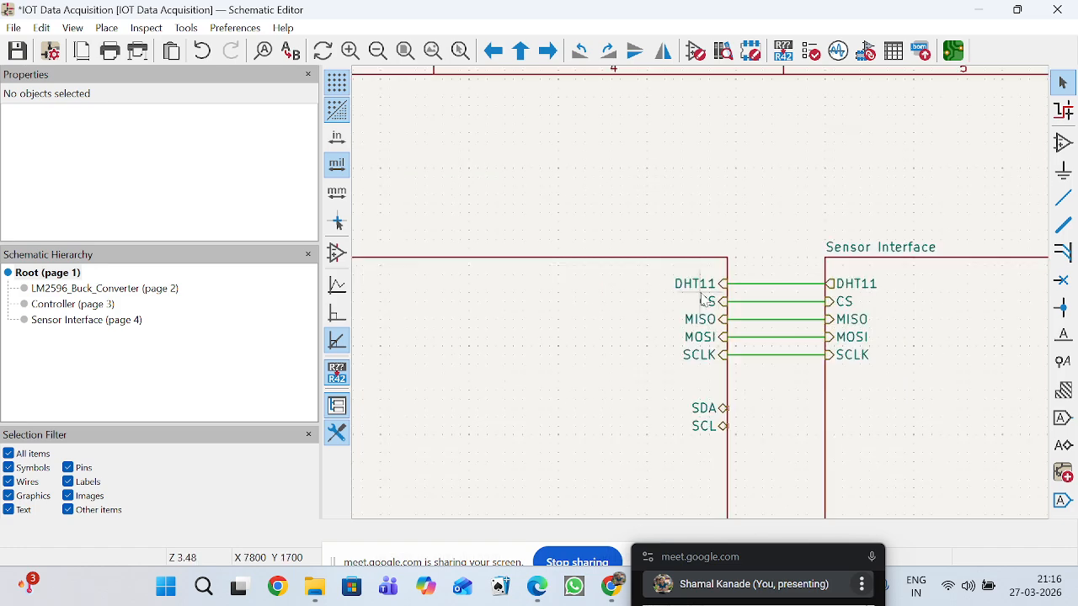
pyautogui.scroll(3, 889, 285)
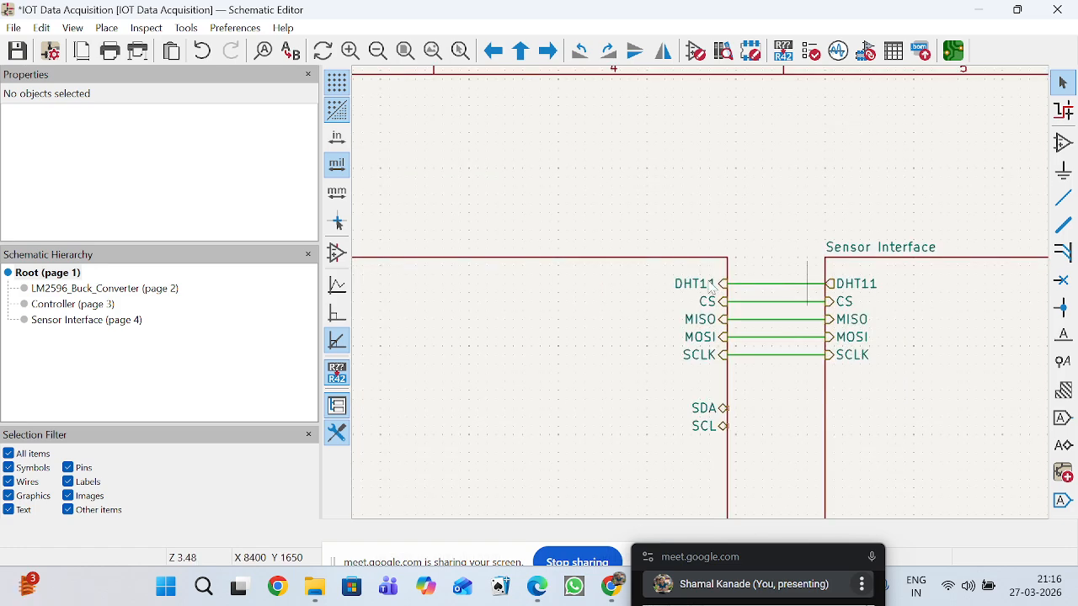
pyautogui.moveTo(645, 272); pyautogui.dragTo(904, 404)
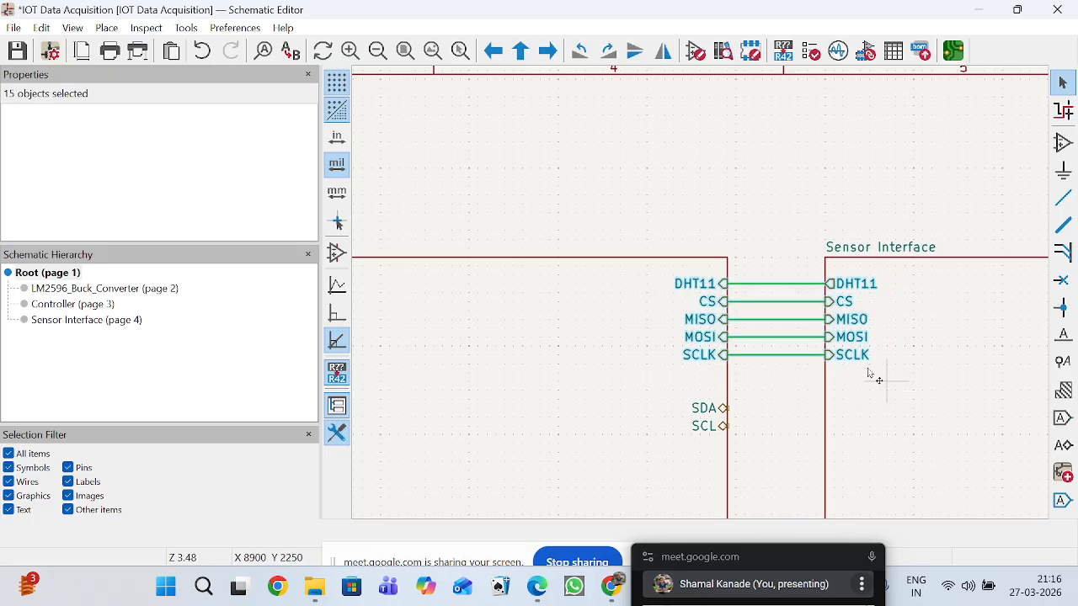
pyautogui.press('m')
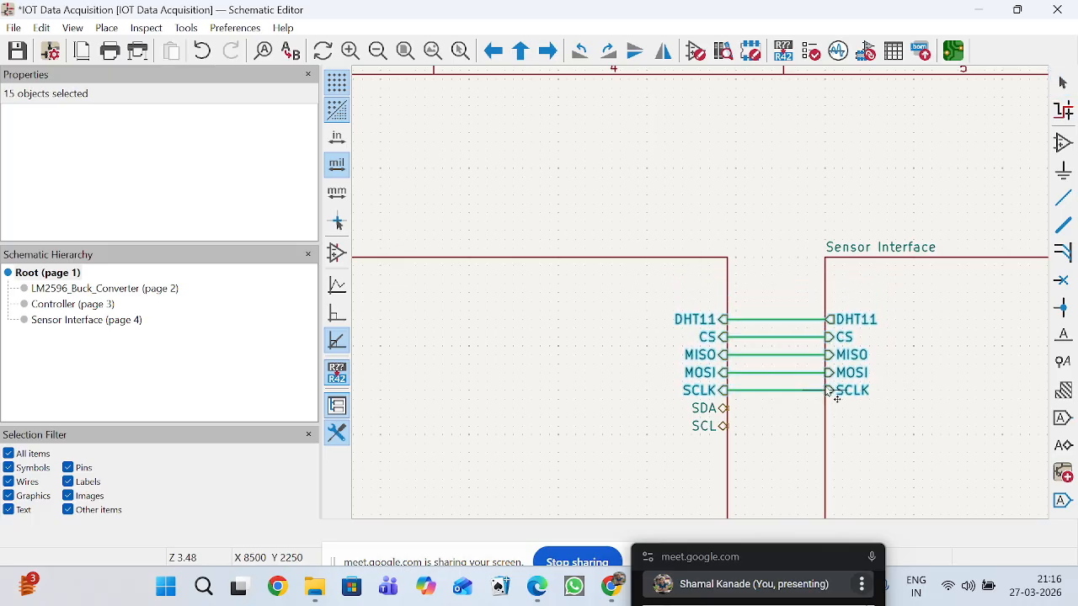
pyautogui.click(773, 427)
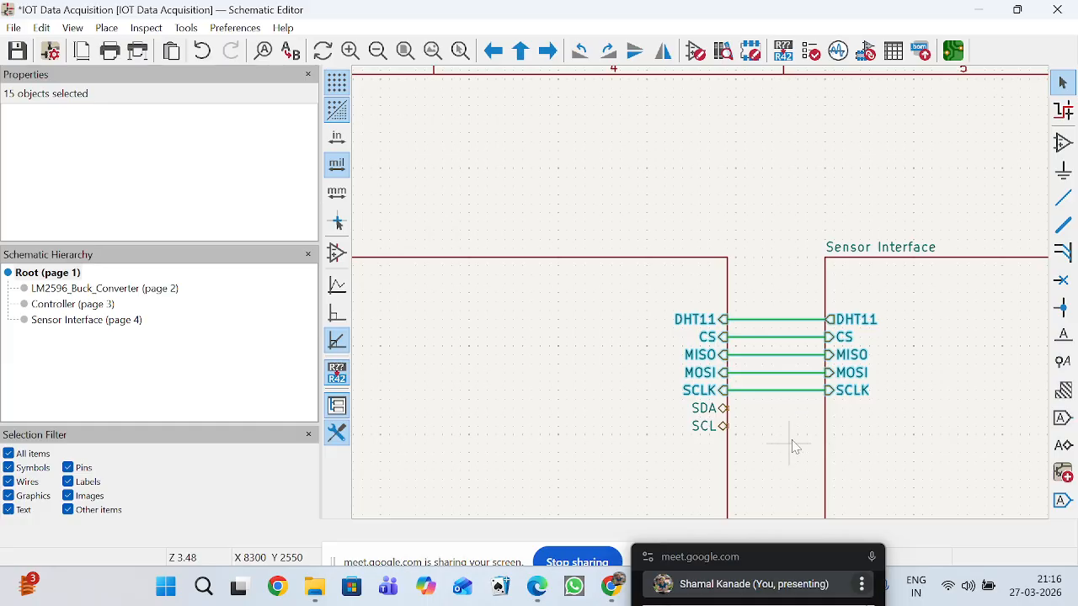
# Move the Sensor Interface block's 3.3V pin from its lower corner up its left edge to just above DHT11.
pyautogui.scroll(-3, 702, 298)
pyautogui.scroll(3, 702, 318)
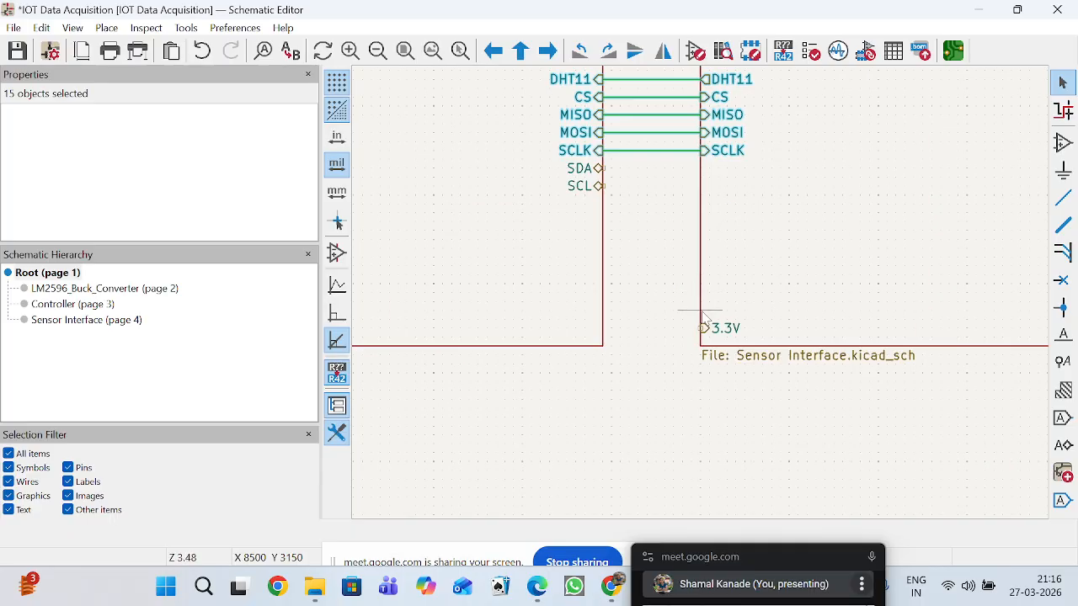
pyautogui.click(705, 333)
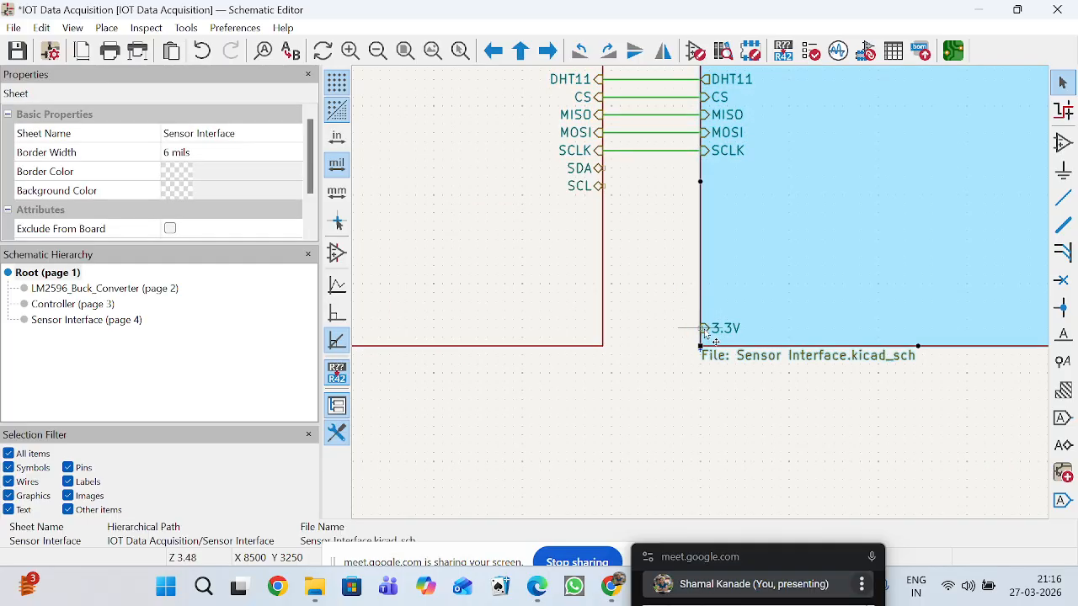
pyautogui.click(704, 329)
pyautogui.press('m')
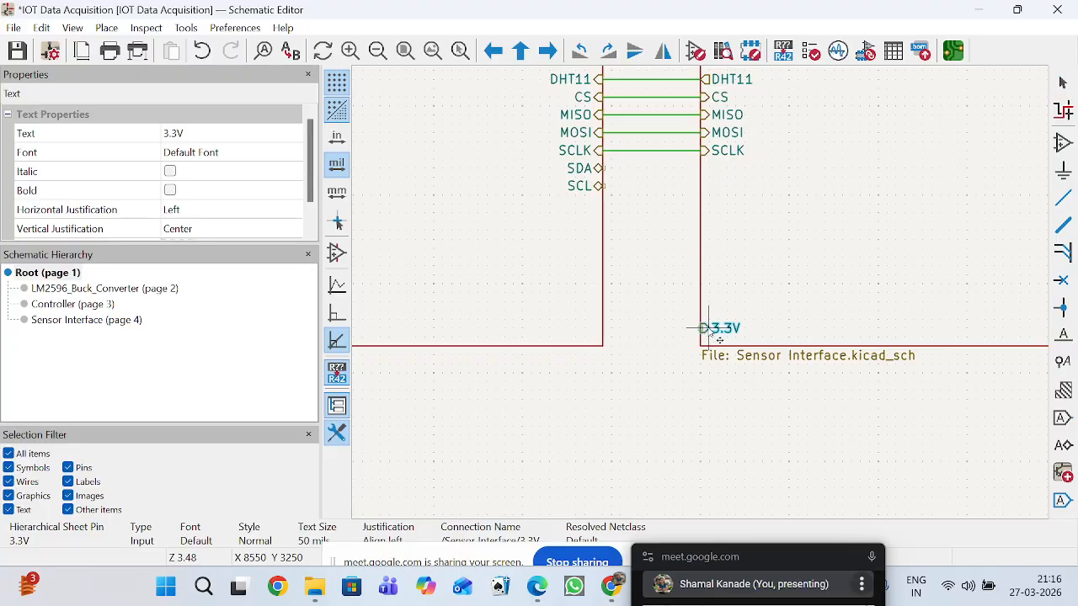
pyautogui.scroll(-1, 706, 248)
pyautogui.scroll(1, 703, 232)
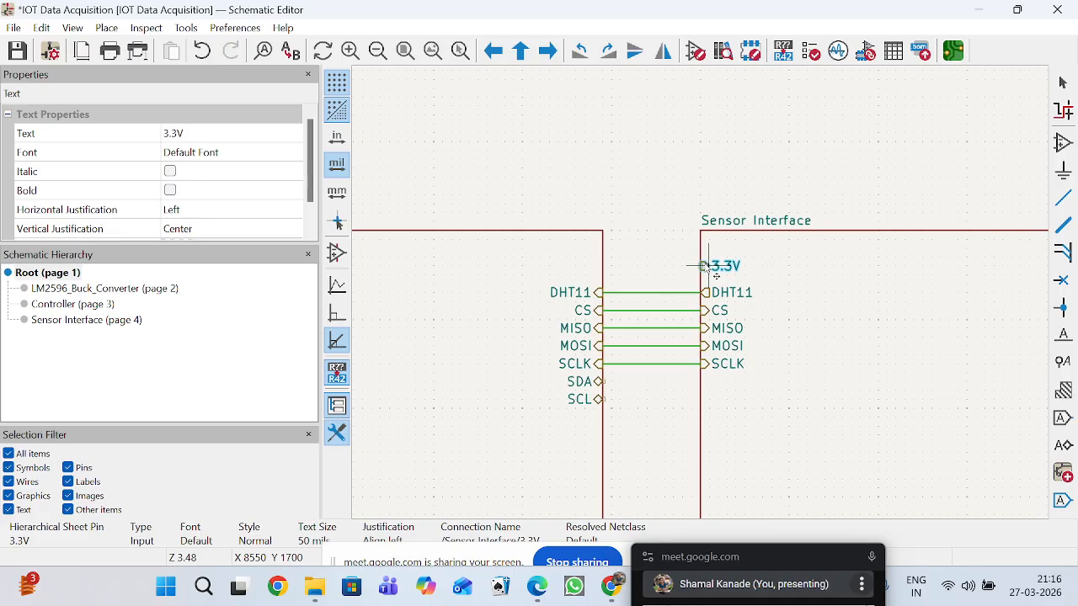
pyautogui.click(714, 275)
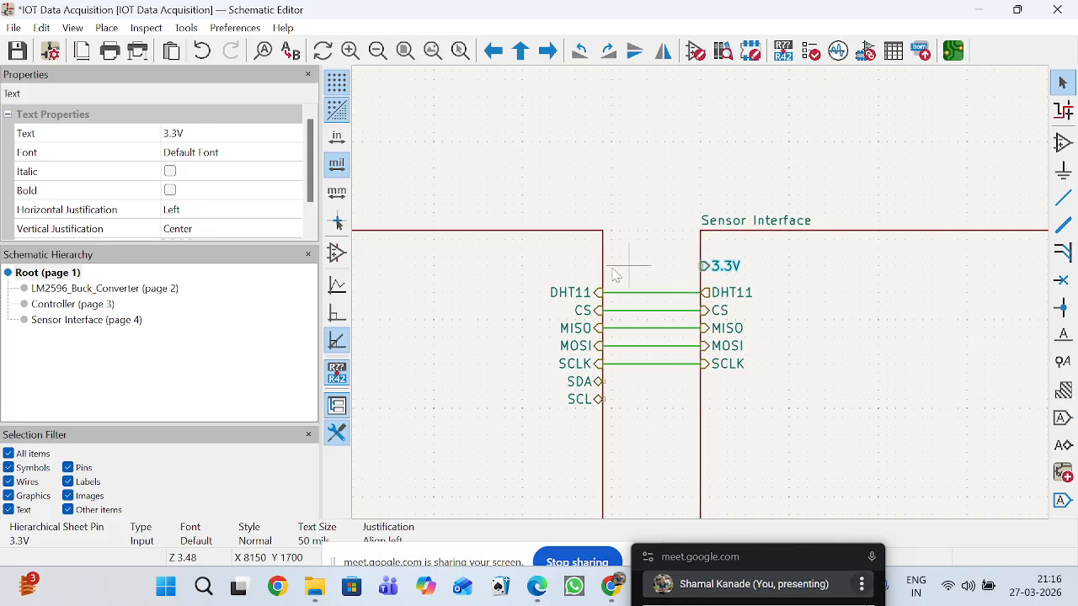
# Wire the Sensor Interface's 3.3V pin over the top of the Controller block to the 3.3V wire between the LM2596_Buck_Converter and Controller.
pyautogui.click(1063, 198)
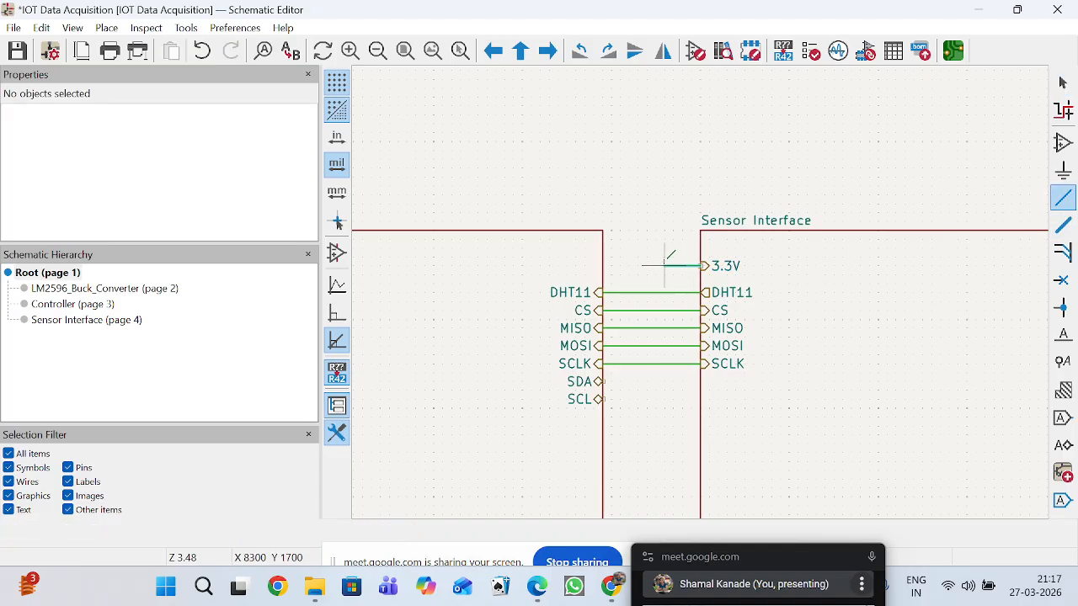
pyautogui.click(656, 140)
pyautogui.scroll(-5, 436, 140)
pyautogui.scroll(5, 698, 292)
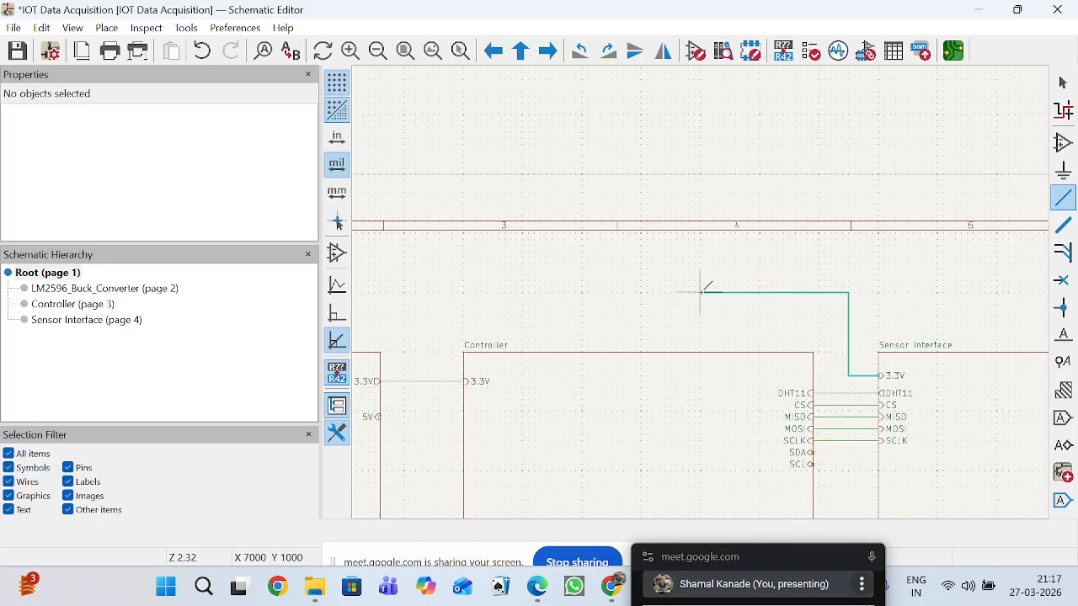
pyautogui.scroll(-4, 479, 292)
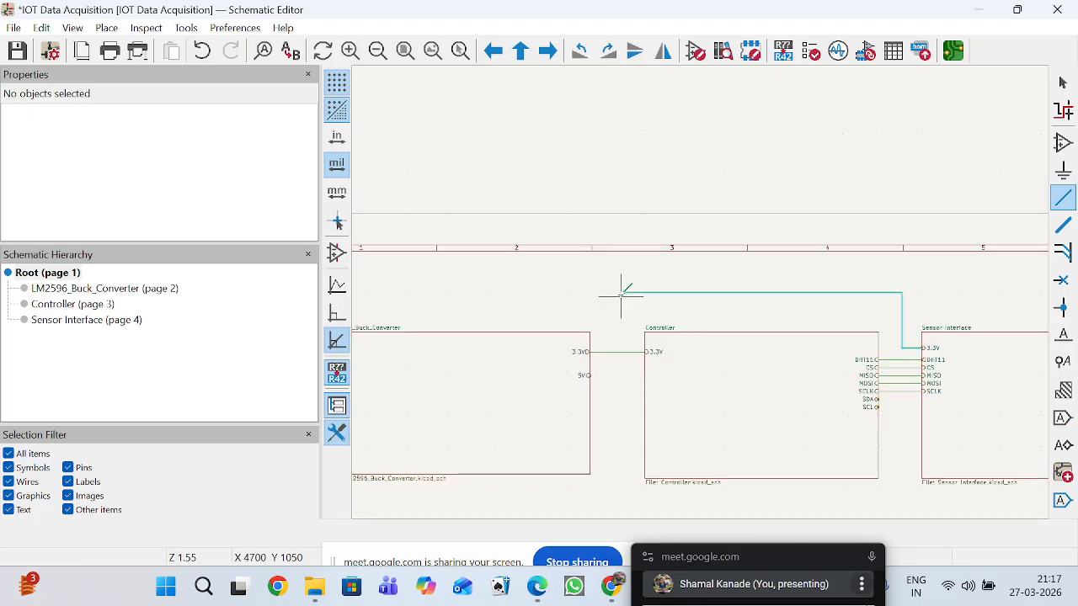
pyautogui.scroll(6, 699, 292)
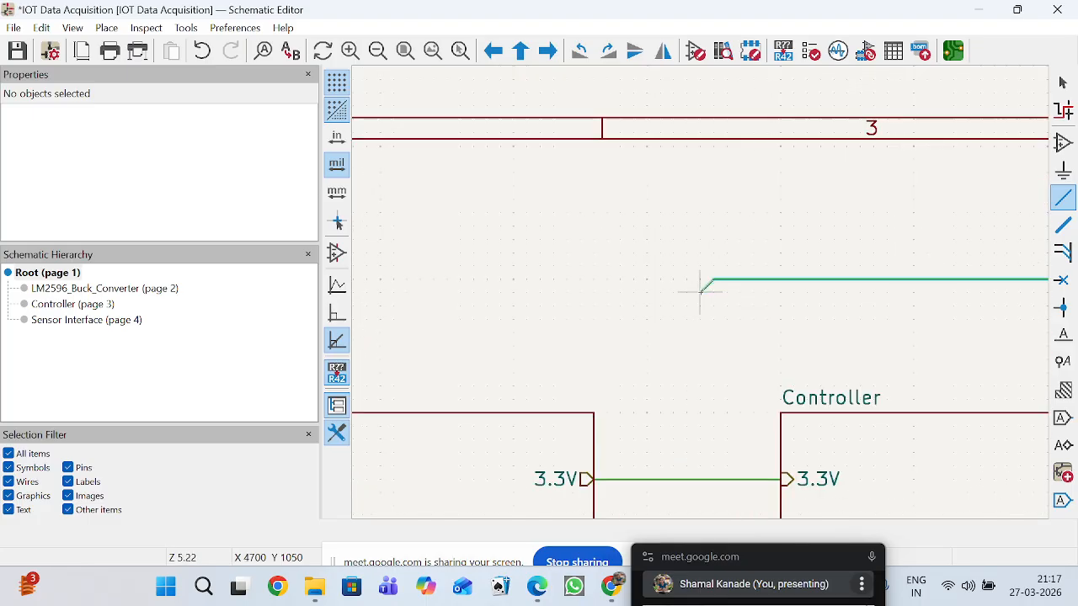
pyautogui.click(647, 278)
pyautogui.click(646, 478)
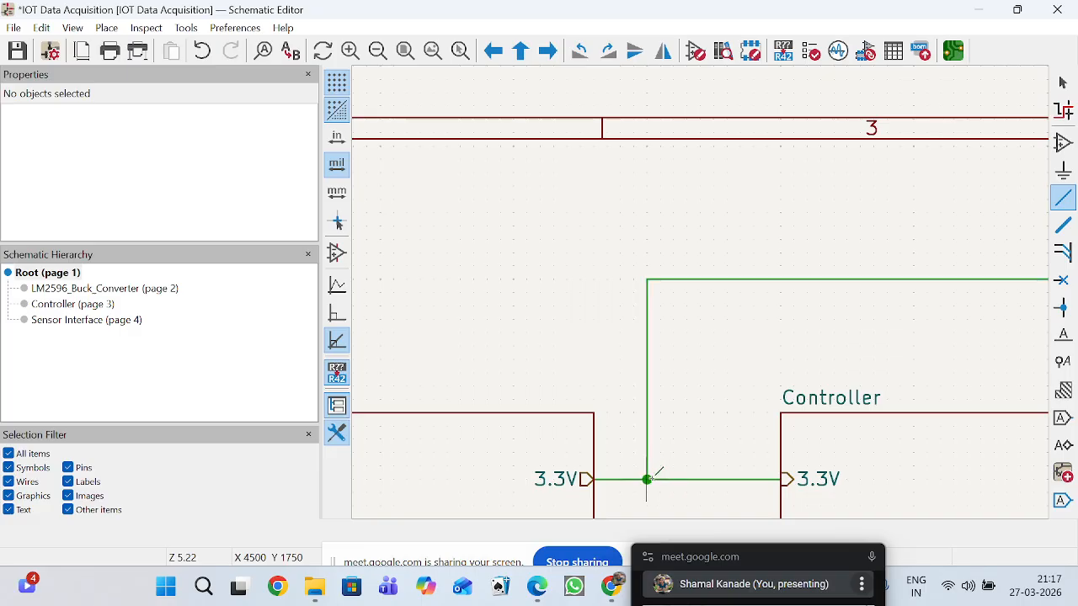
# Review the root sheet's three blocks and the wiring between their sheet pins.
pyautogui.scroll(-5, 647, 478)
pyautogui.scroll(4, 741, 272)
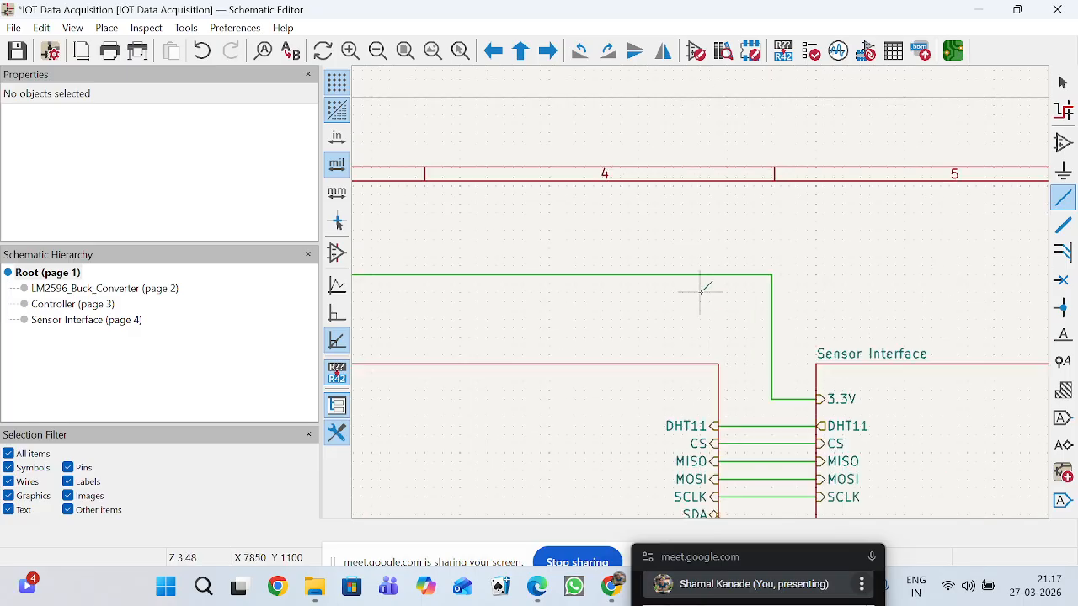
pyautogui.scroll(-3, 794, 344)
pyautogui.scroll(-2, 550, 331)
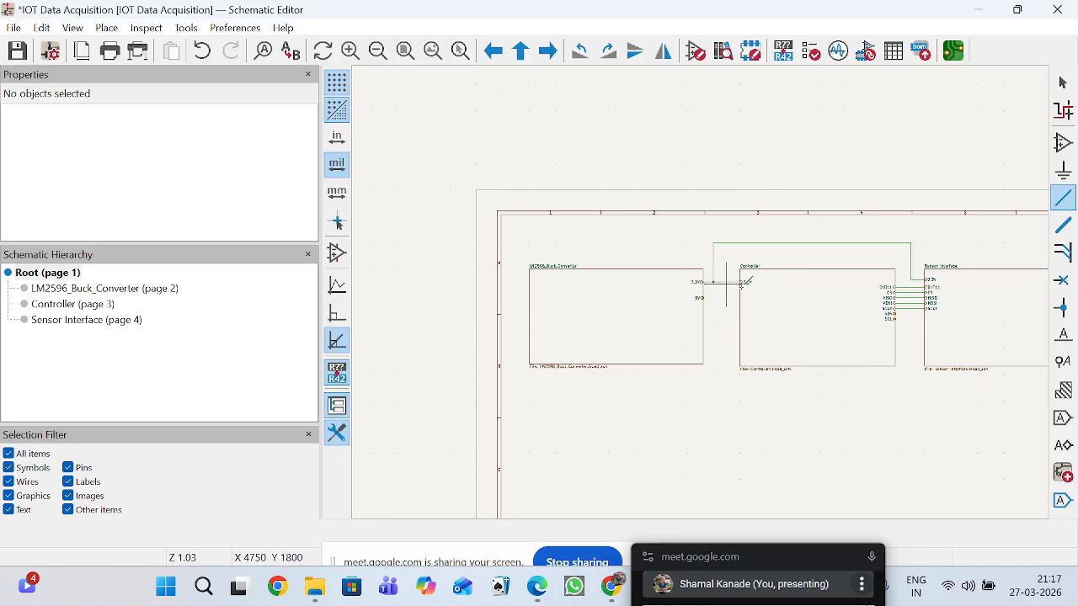
pyautogui.scroll(-2, 899, 324)
pyautogui.scroll(2, 705, 285)
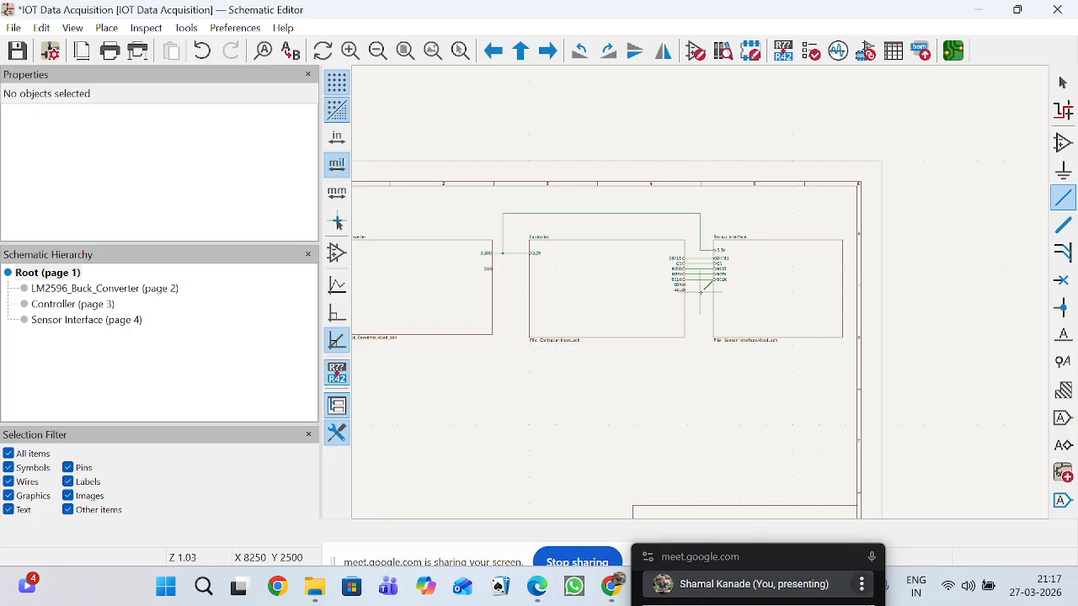
pyautogui.scroll(-2, 485, 283)
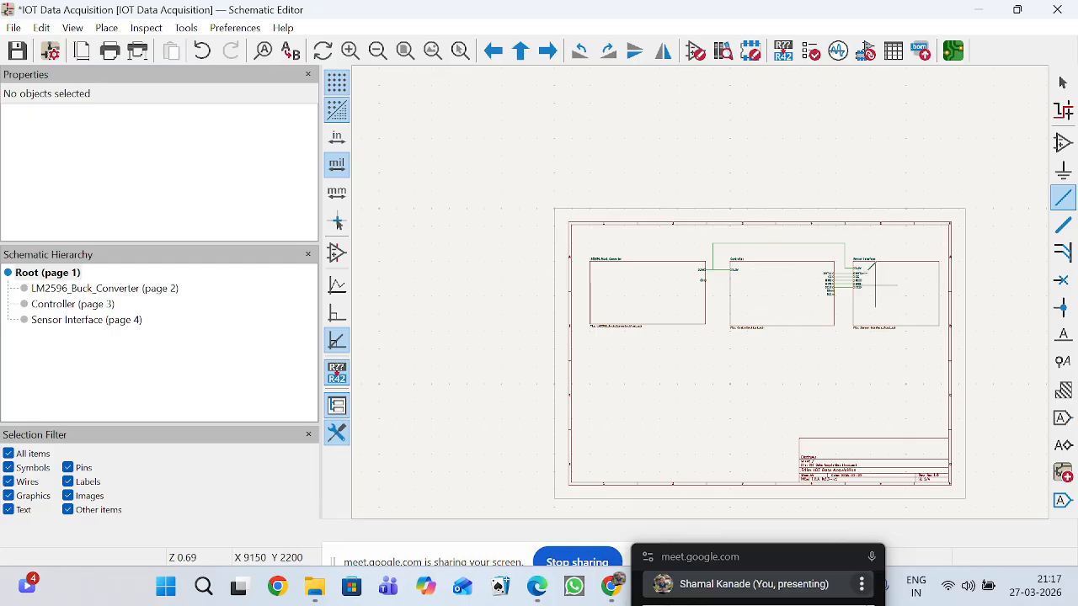
pyautogui.scroll(4, 711, 284)
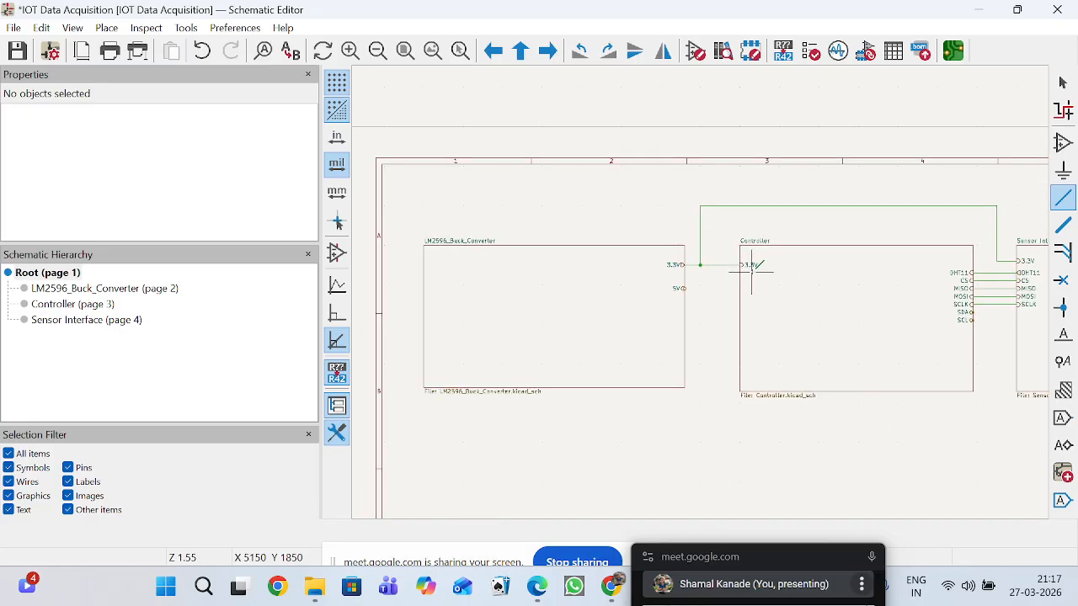
# Review the wiring between the root sheet's blocks, then look into the Sensor Interface and Controller subsheets and return to the root sheet.
pyautogui.scroll(-2, 758, 303)
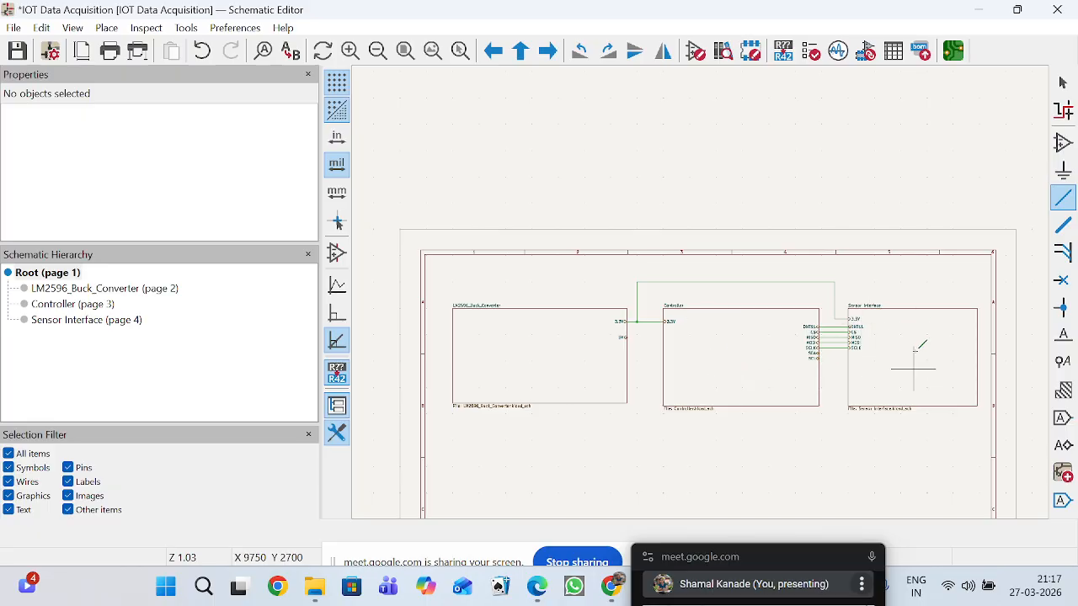
pyautogui.scroll(2, 858, 345)
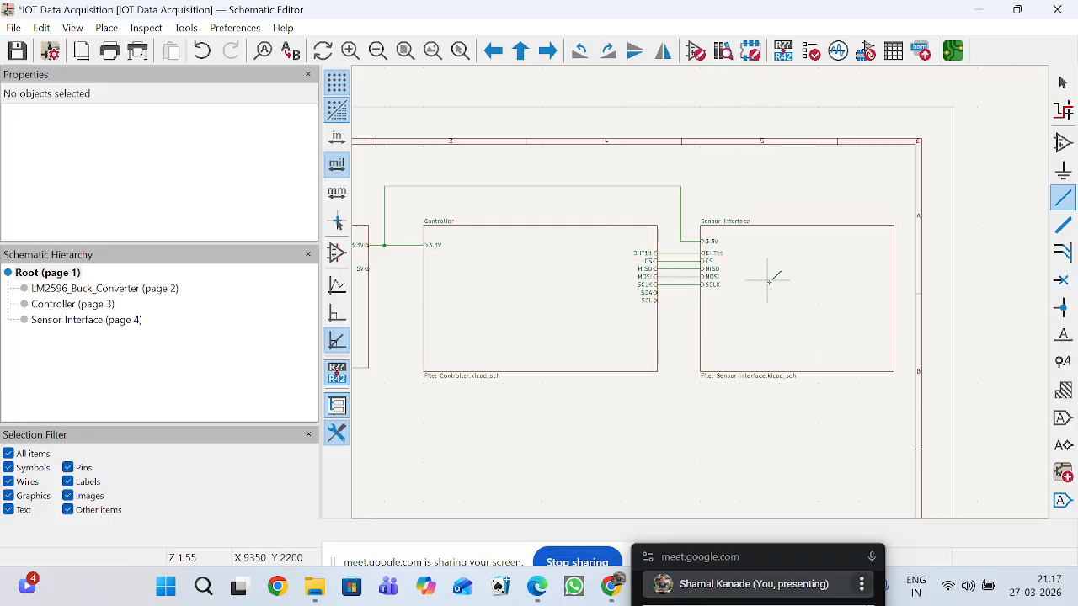
pyautogui.scroll(-2, 768, 282)
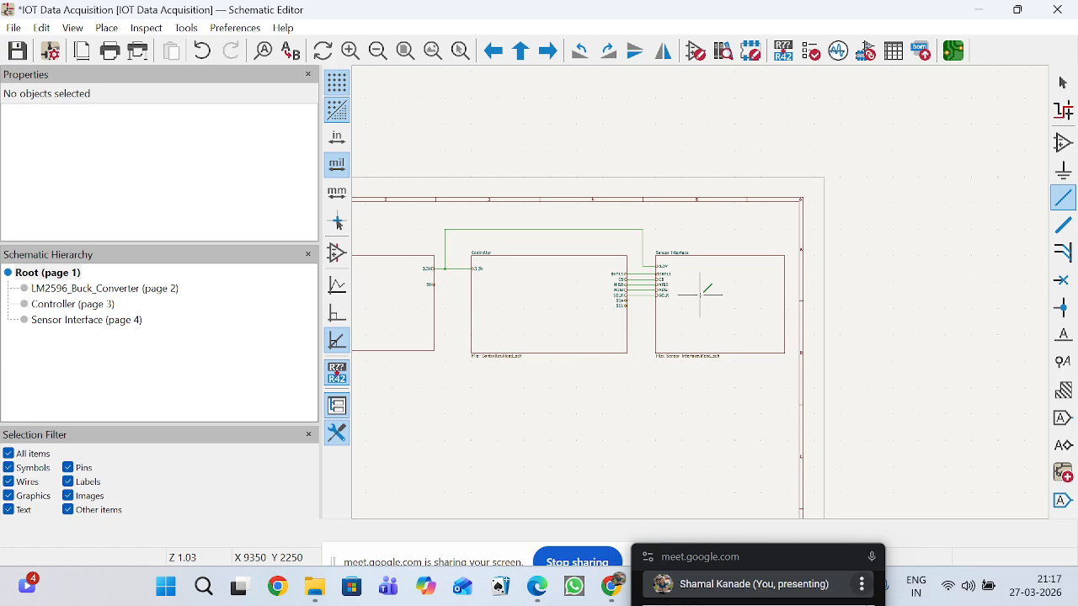
pyautogui.scroll(-2, 703, 296)
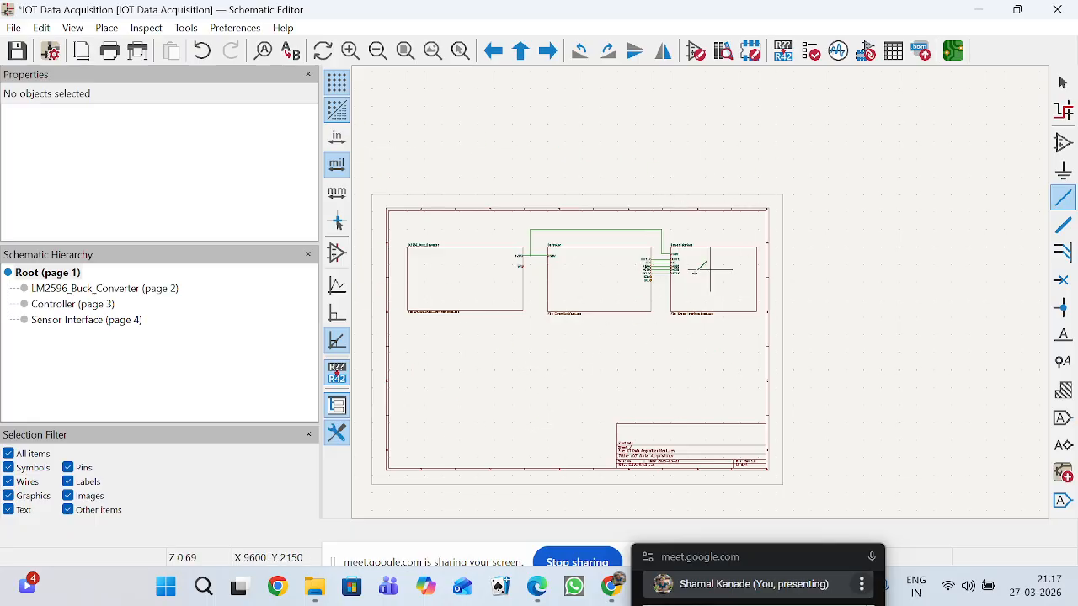
pyautogui.scroll(3, 688, 266)
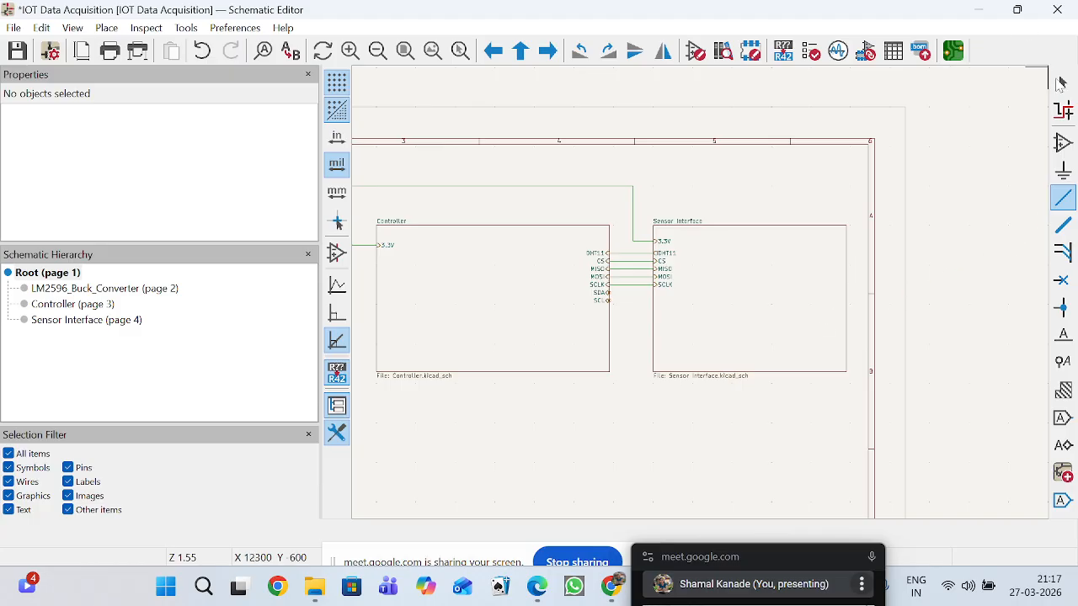
pyautogui.press('Escape')
pyautogui.doubleClick(751, 303)
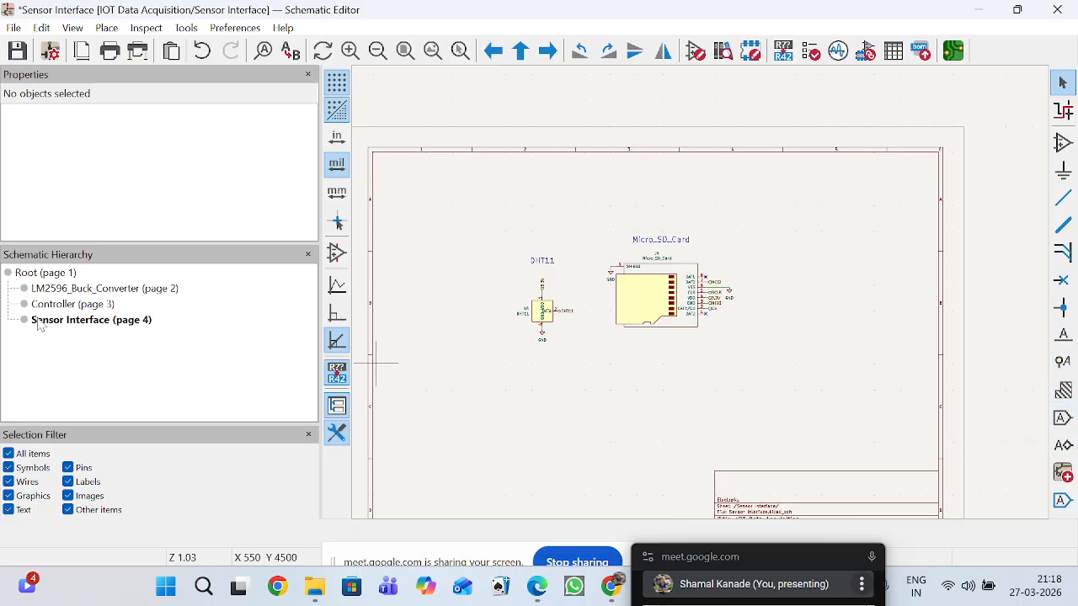
pyautogui.click(57, 274)
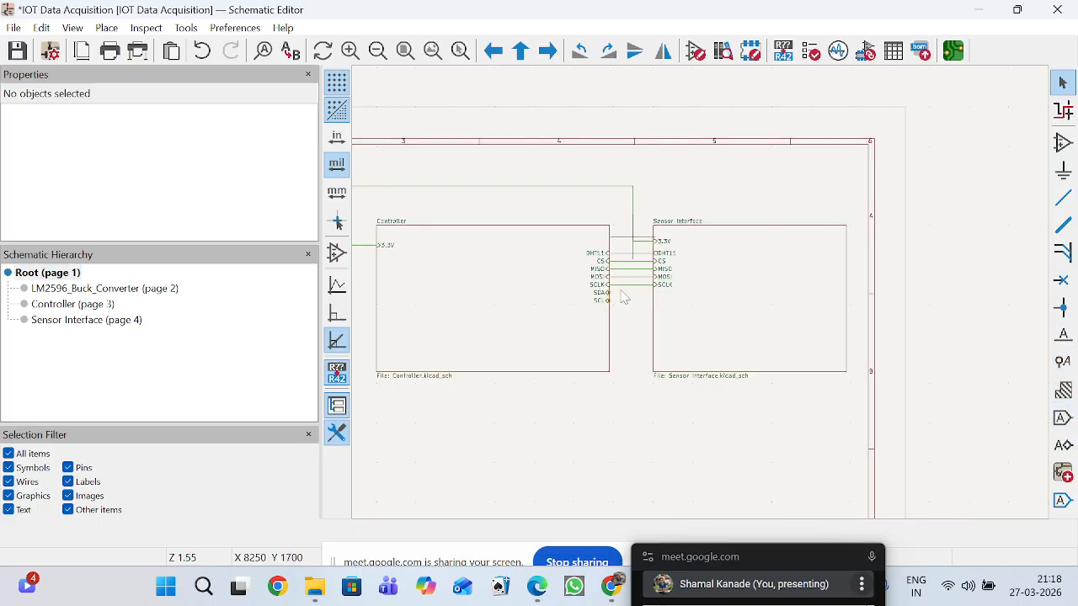
pyautogui.doubleClick(567, 298)
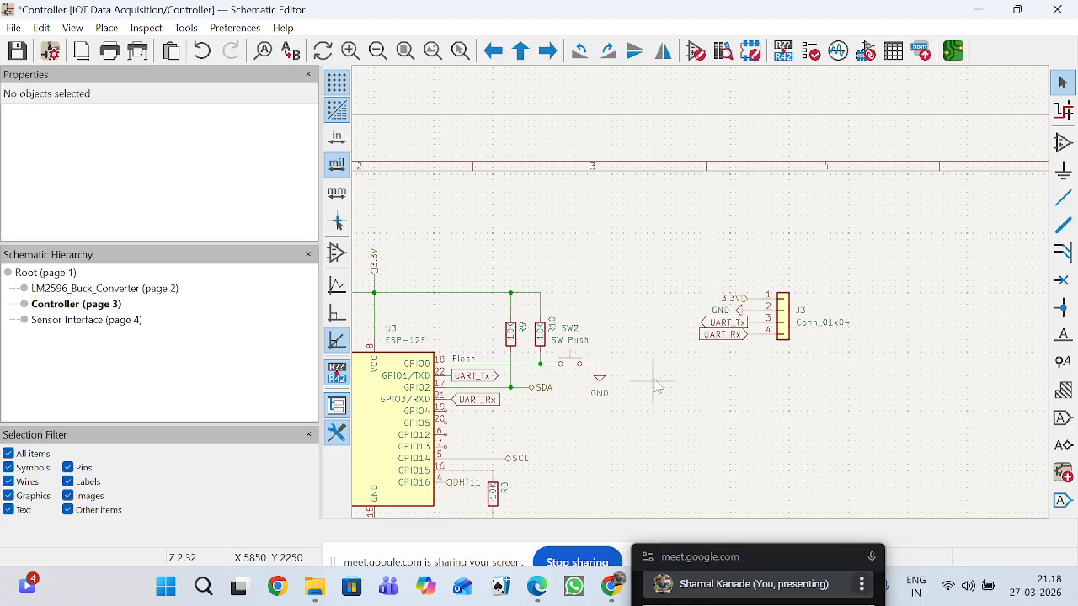
pyautogui.click(71, 275)
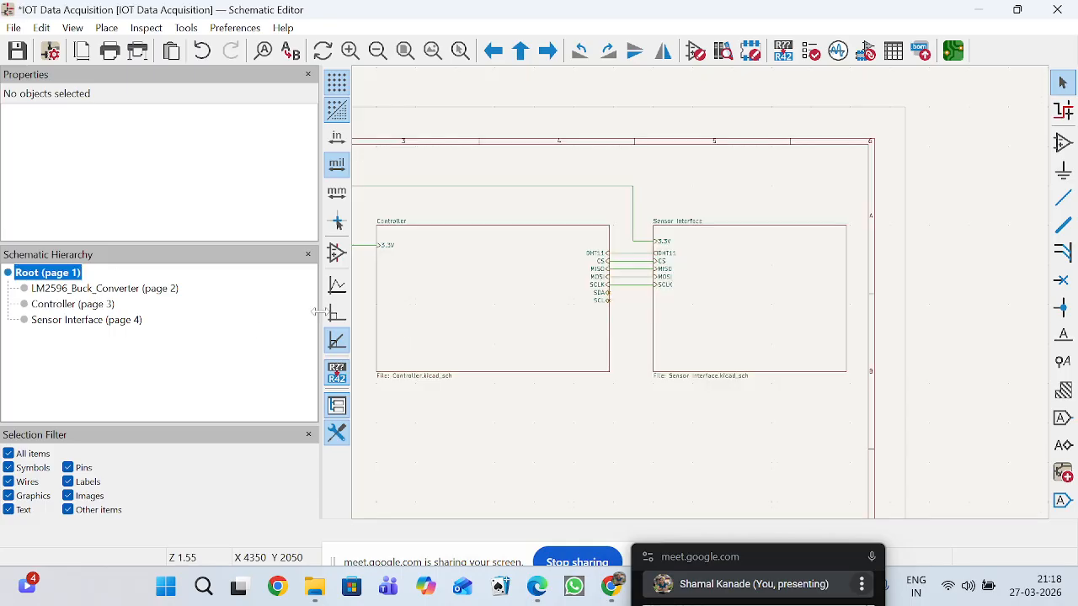
# Open the Sensor Interface subsheet from its block on the root sheet and save the schematic.
pyautogui.scroll(-2, 703, 300)
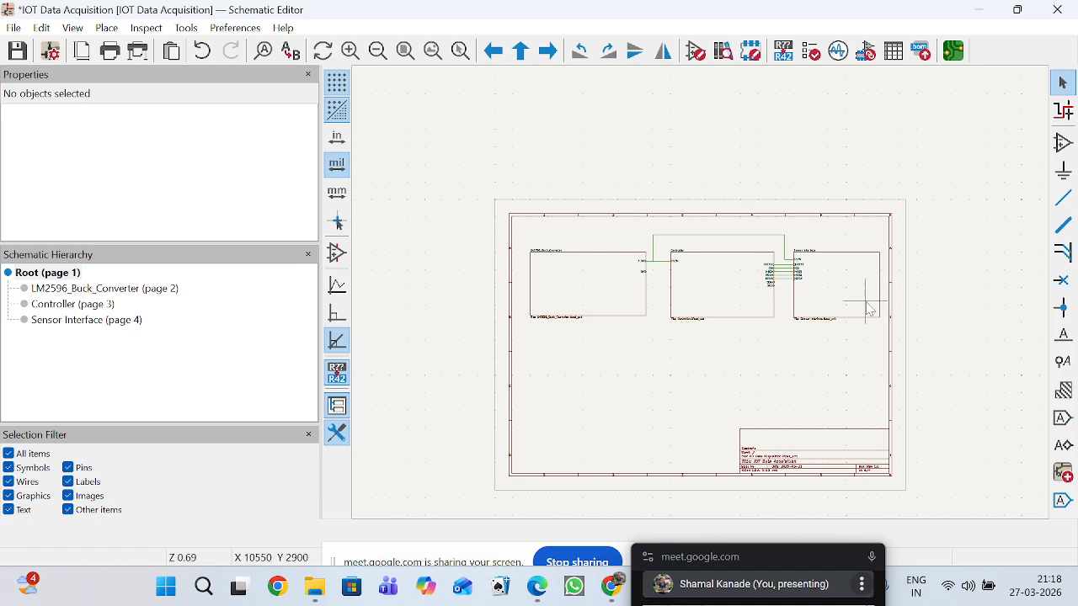
pyautogui.scroll(5, 774, 296)
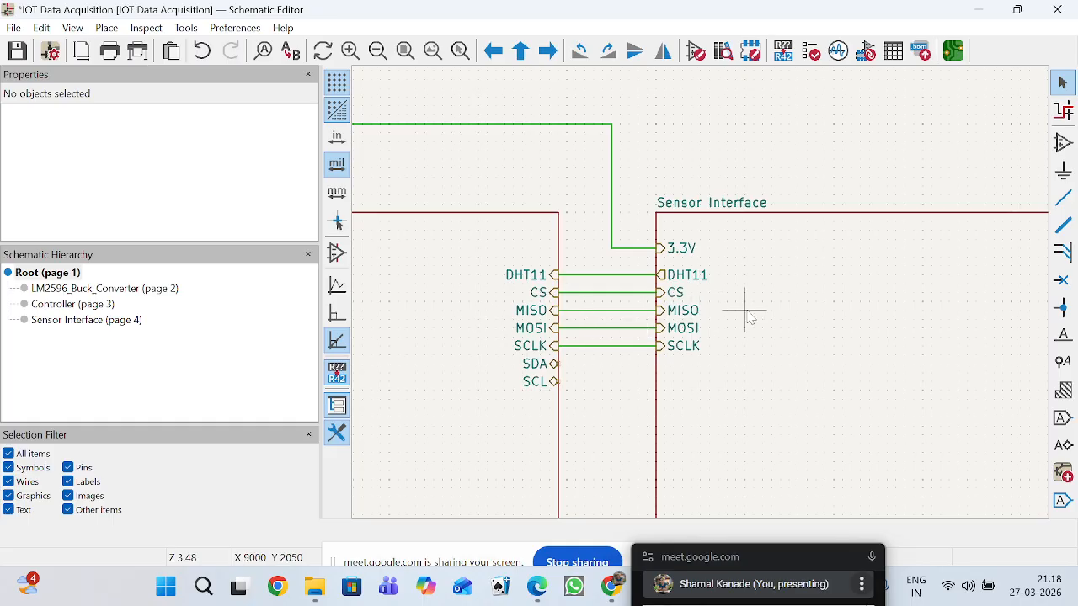
pyautogui.scroll(-5, 745, 305)
pyautogui.doubleClick(702, 306)
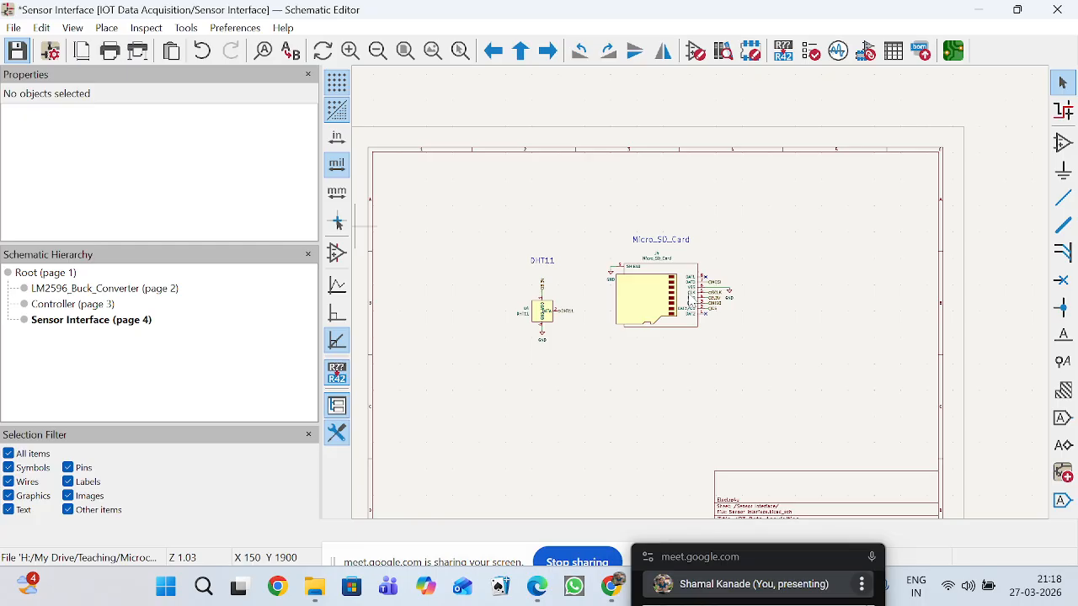
pyautogui.hotkey('ctrl', 's')
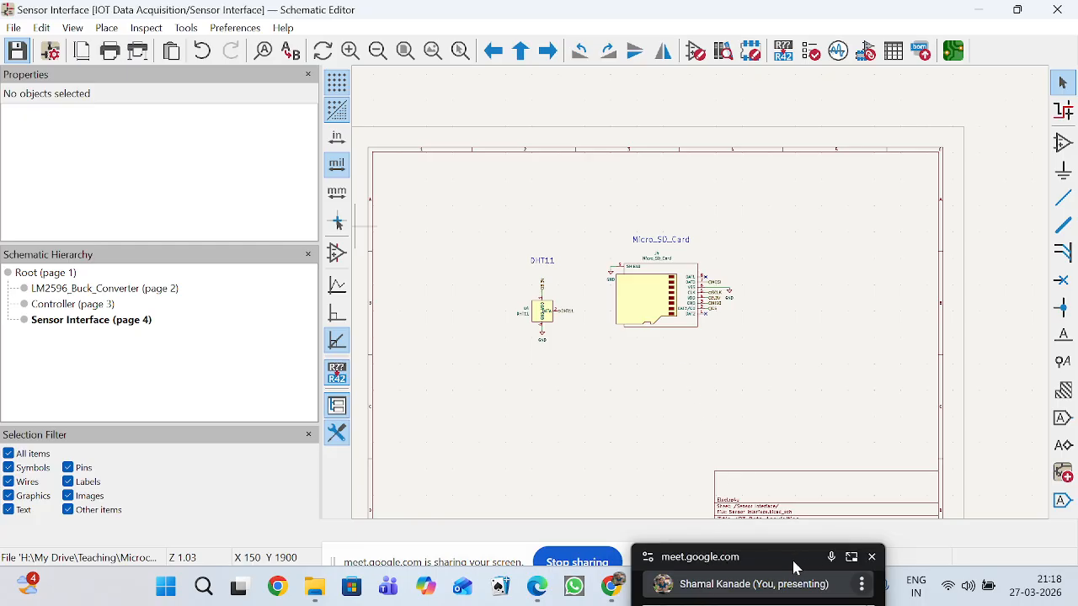
# Compare the root sheet's wired DHT11 to SCLK pins with the labels on the Sensor Interface sheet's Micro_SD_Card connector.
pyautogui.click(51, 272)
pyautogui.scroll(3, 705, 305)
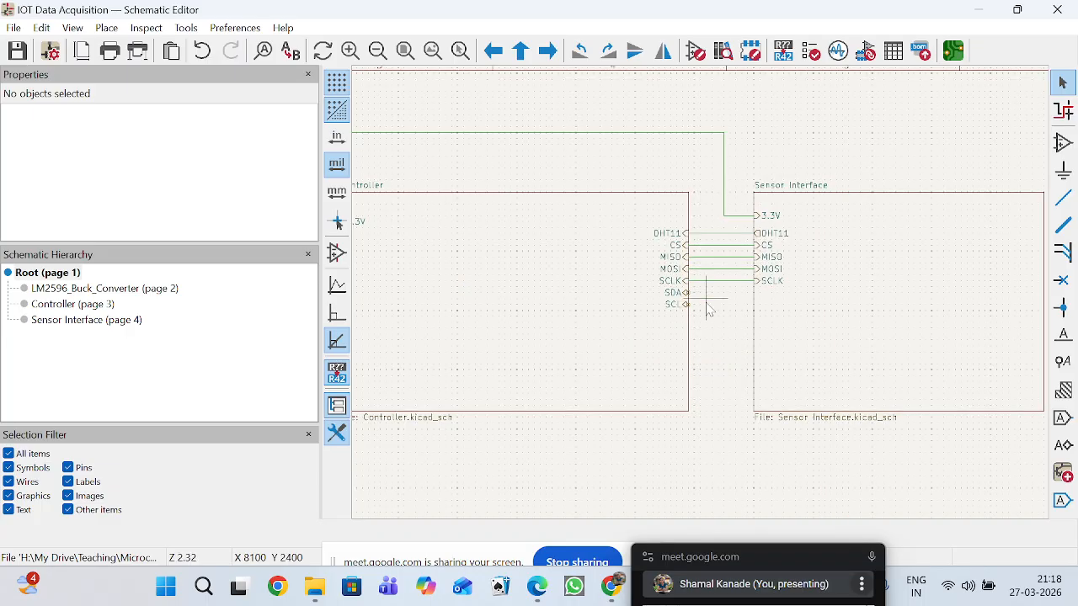
pyautogui.scroll(3, 709, 308)
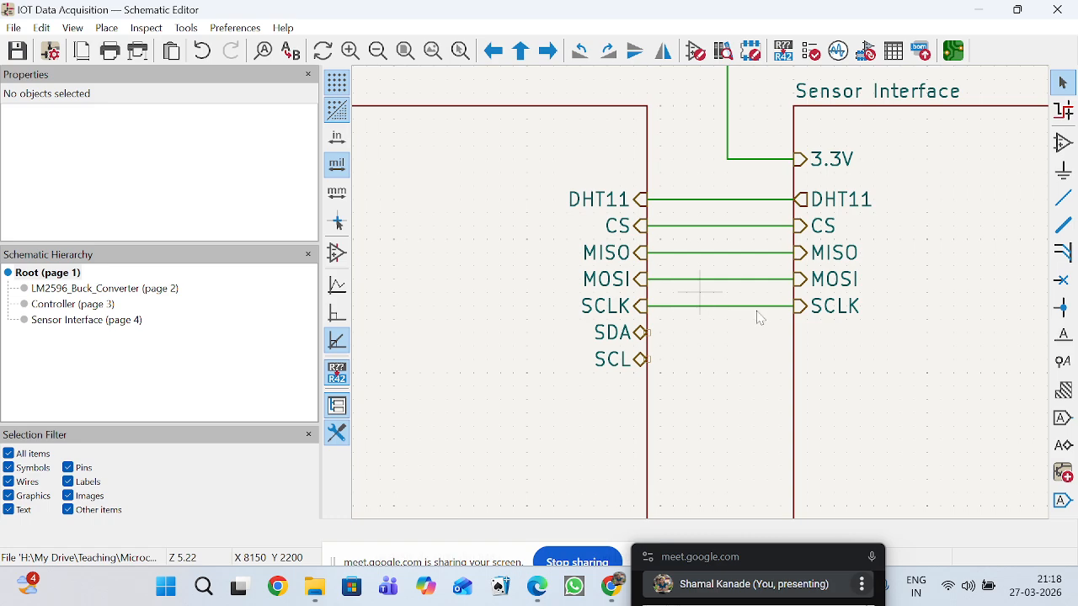
pyautogui.click(890, 401)
pyautogui.doubleClick(865, 373)
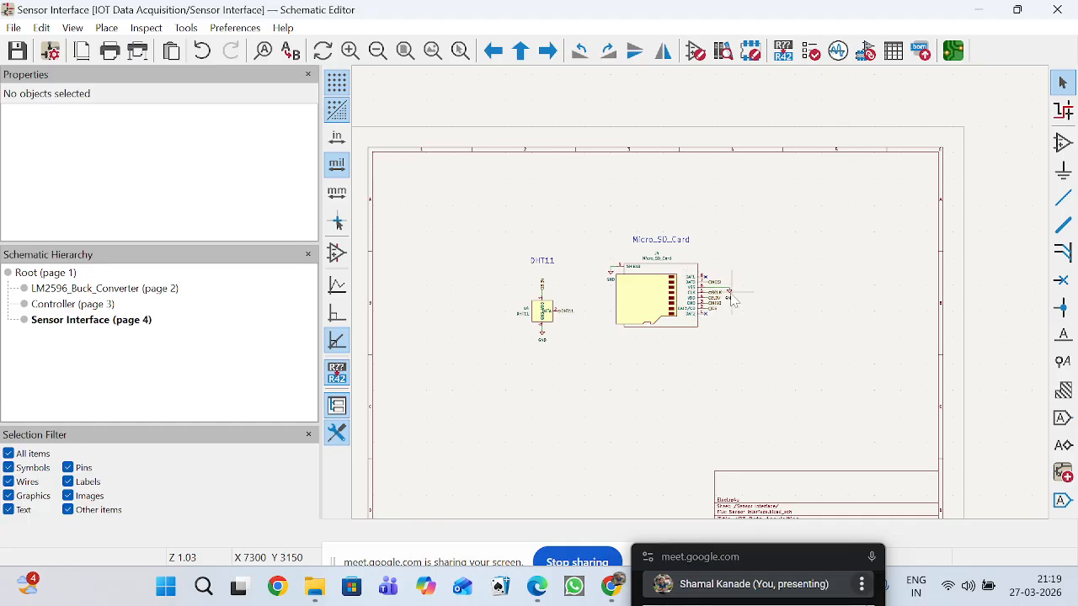
pyautogui.scroll(5, 746, 295)
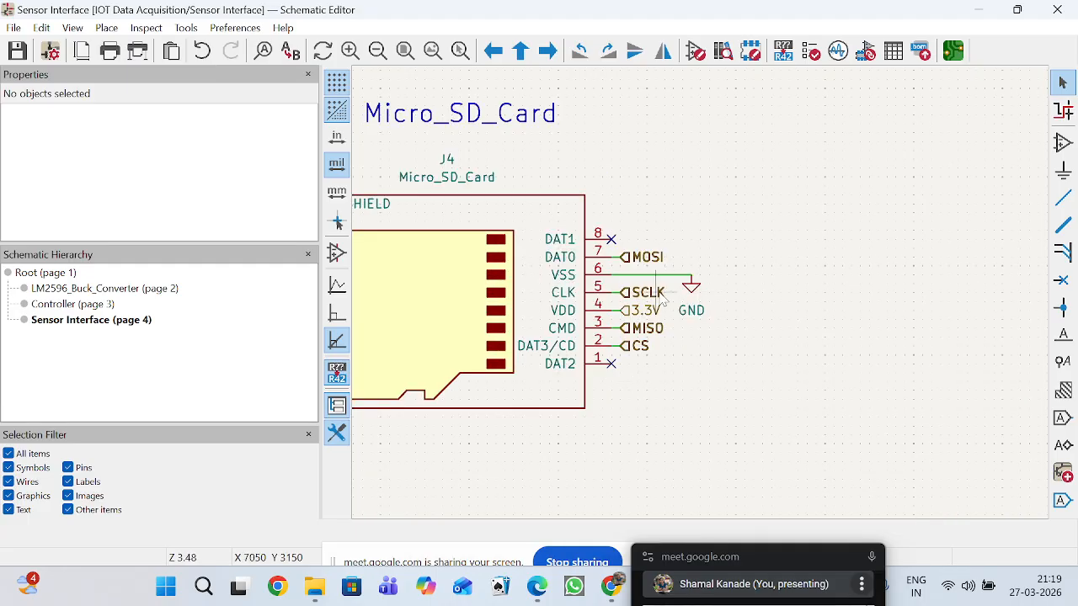
pyautogui.scroll(-2, 663, 299)
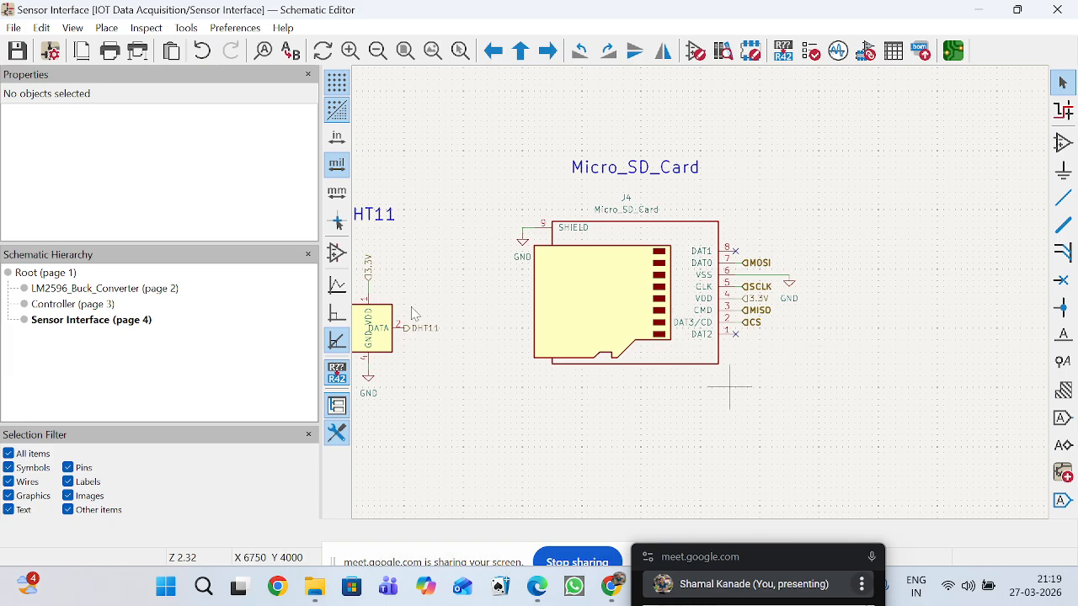
# Go back and forth between the Controller, Sensor Interface and root sheets to compare how their circuits connect.
pyautogui.click(108, 306)
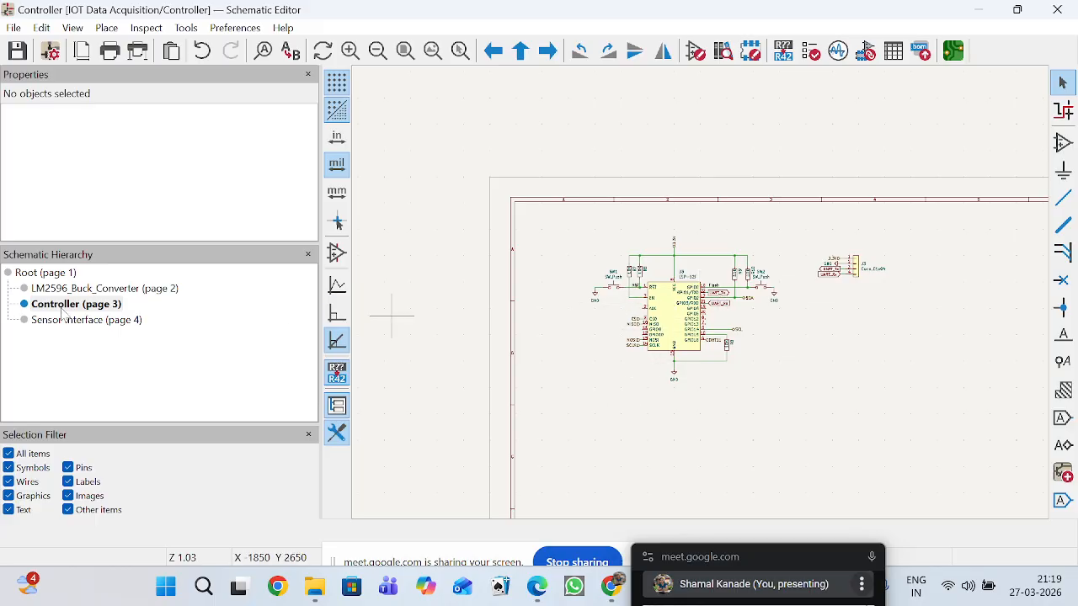
pyautogui.click(62, 277)
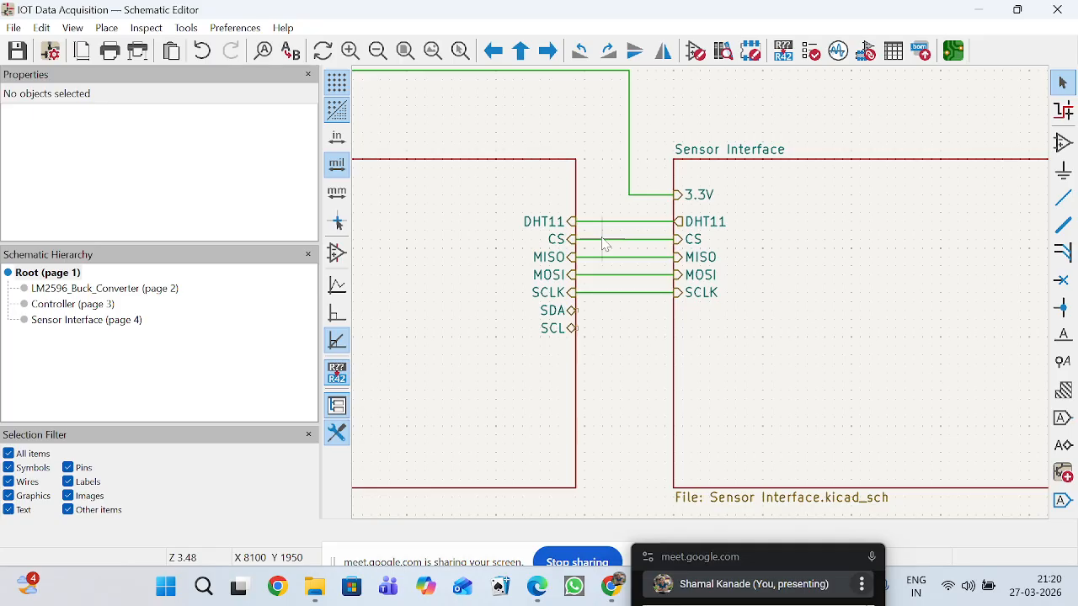
pyautogui.doubleClick(454, 317)
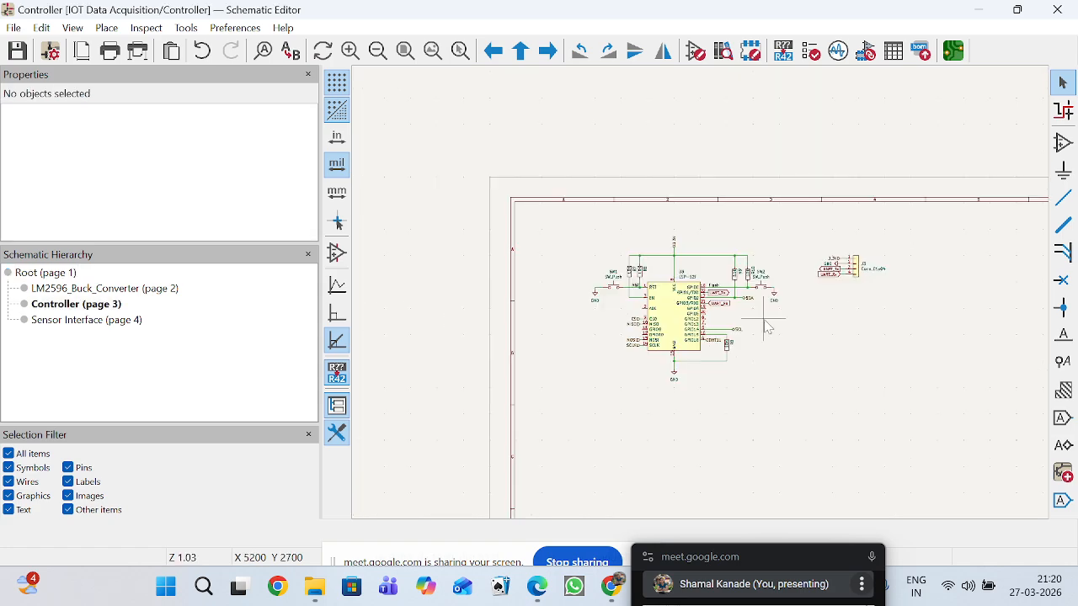
pyautogui.click(68, 321)
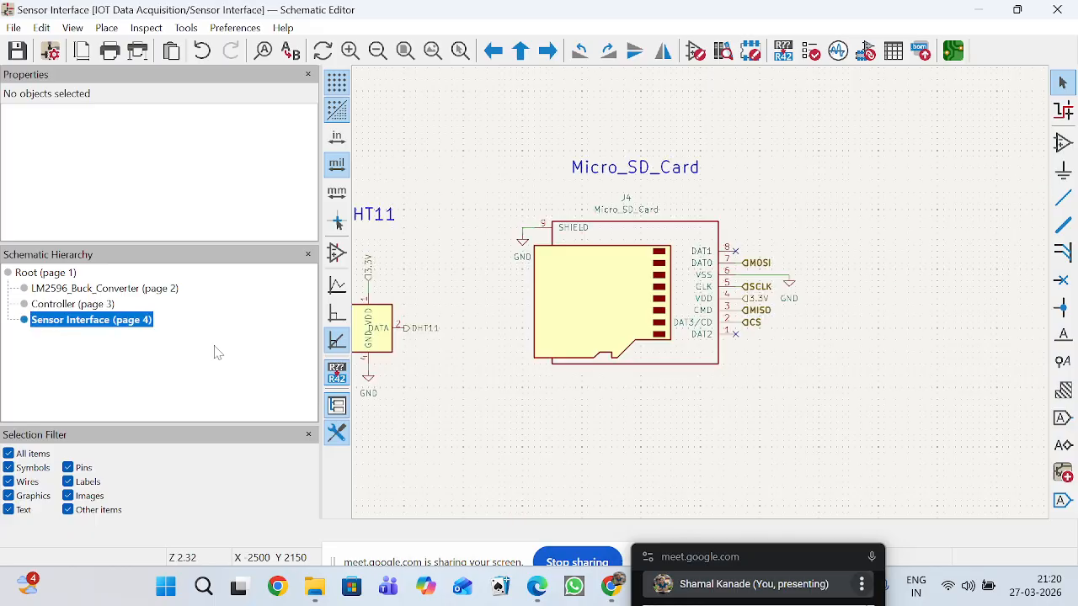
pyautogui.moveTo(757, 376); pyautogui.dragTo(849, 396)
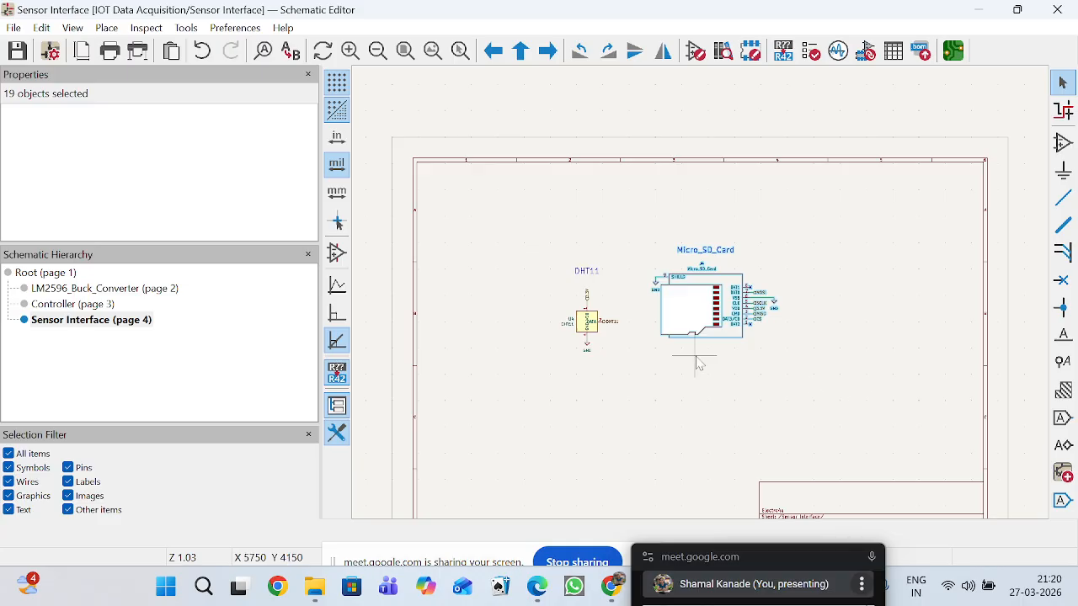
pyautogui.click(91, 308)
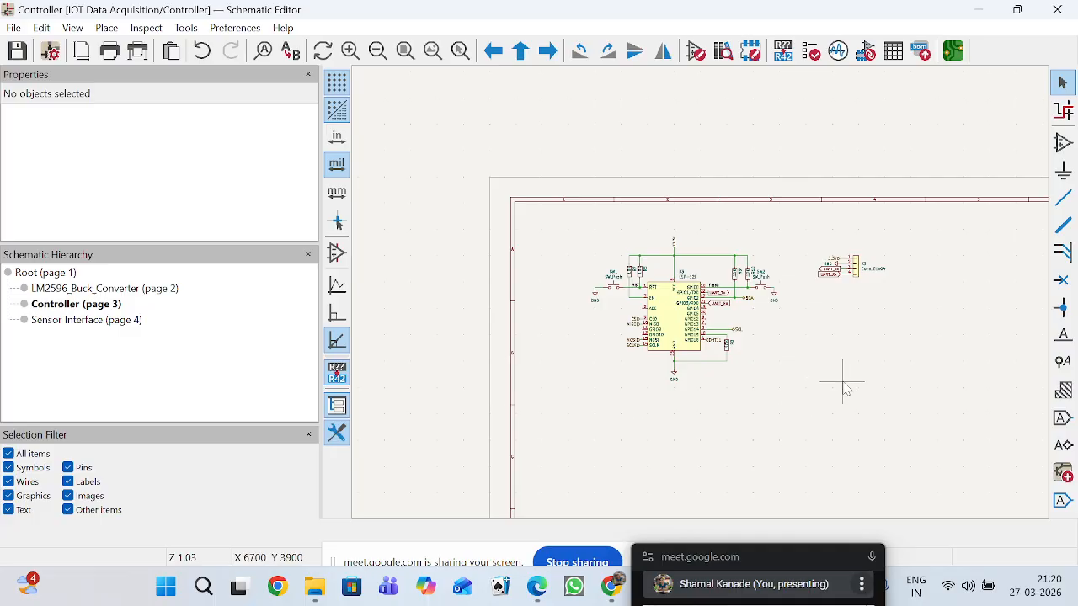
pyautogui.click(119, 323)
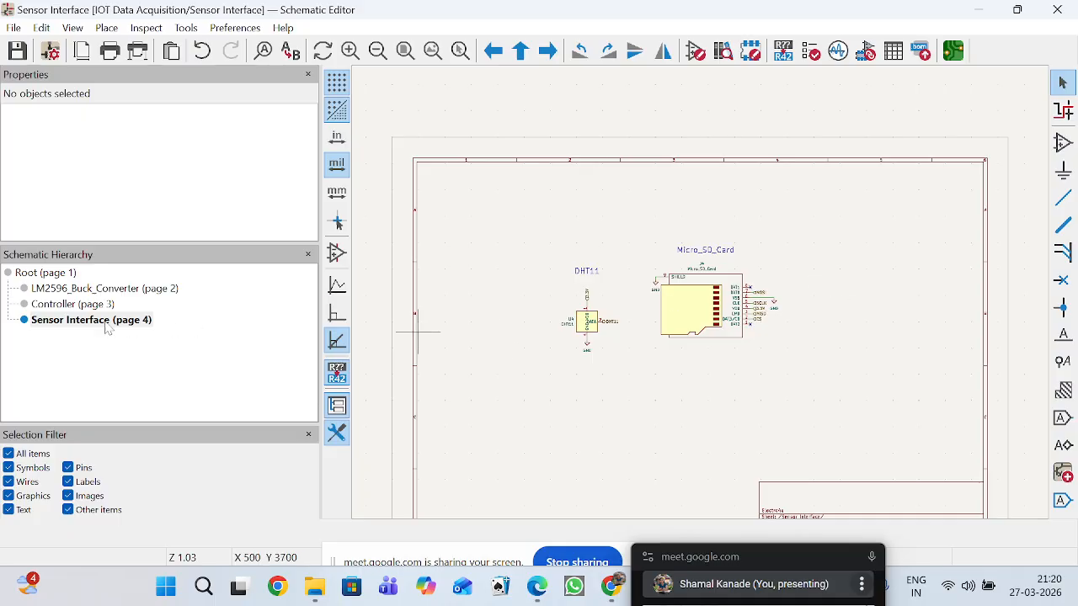
pyautogui.click(60, 305)
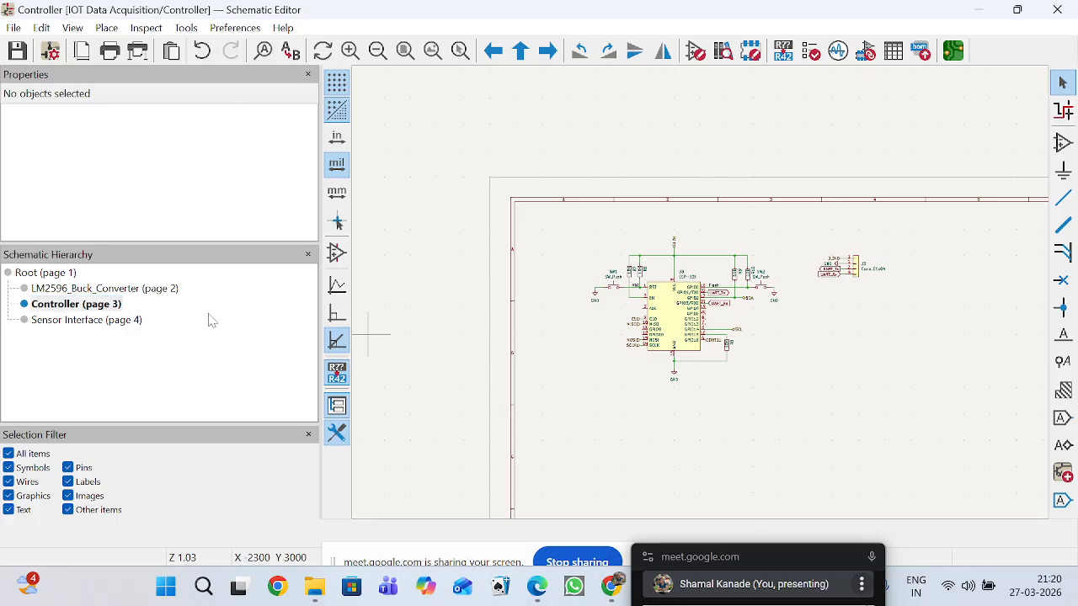
pyautogui.click(46, 273)
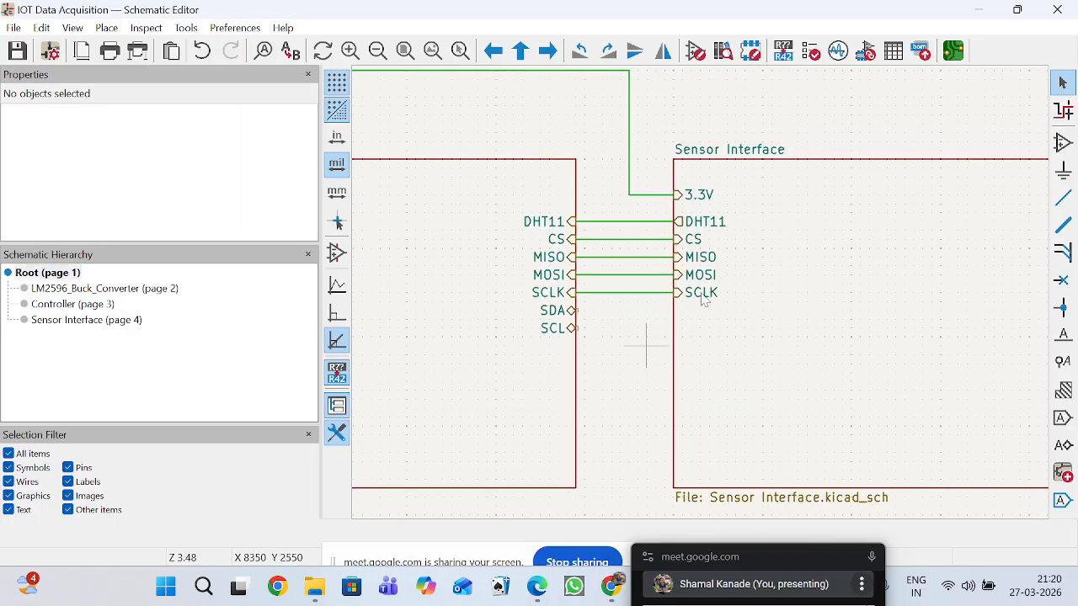
# Enter the Controller subsheet from its block, view its whole page and return to the root sheet.
pyautogui.scroll(-5, 722, 303)
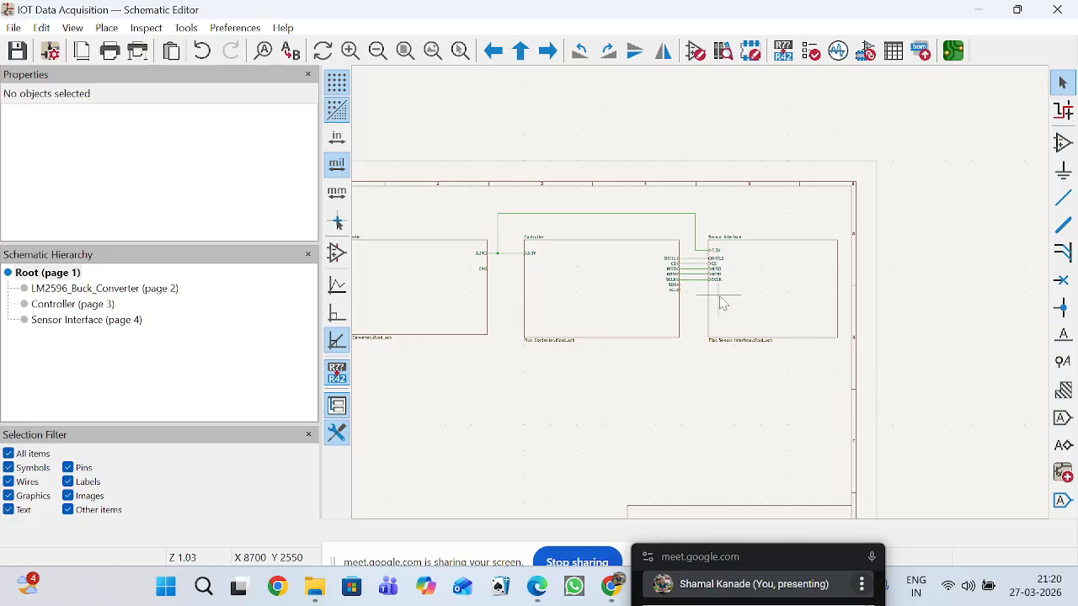
pyautogui.doubleClick(592, 315)
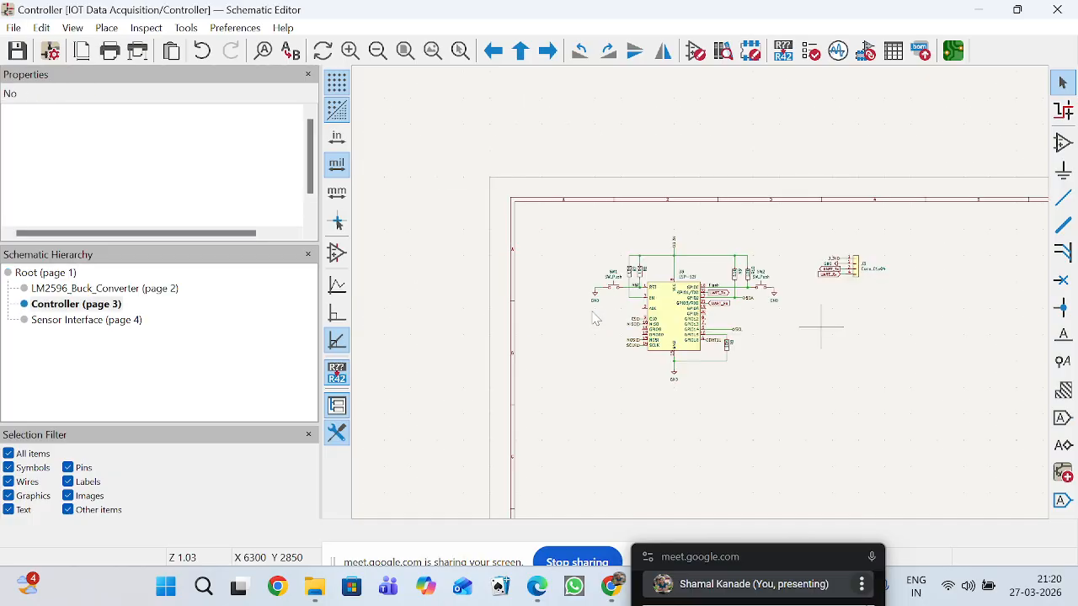
pyautogui.scroll(-3, 897, 320)
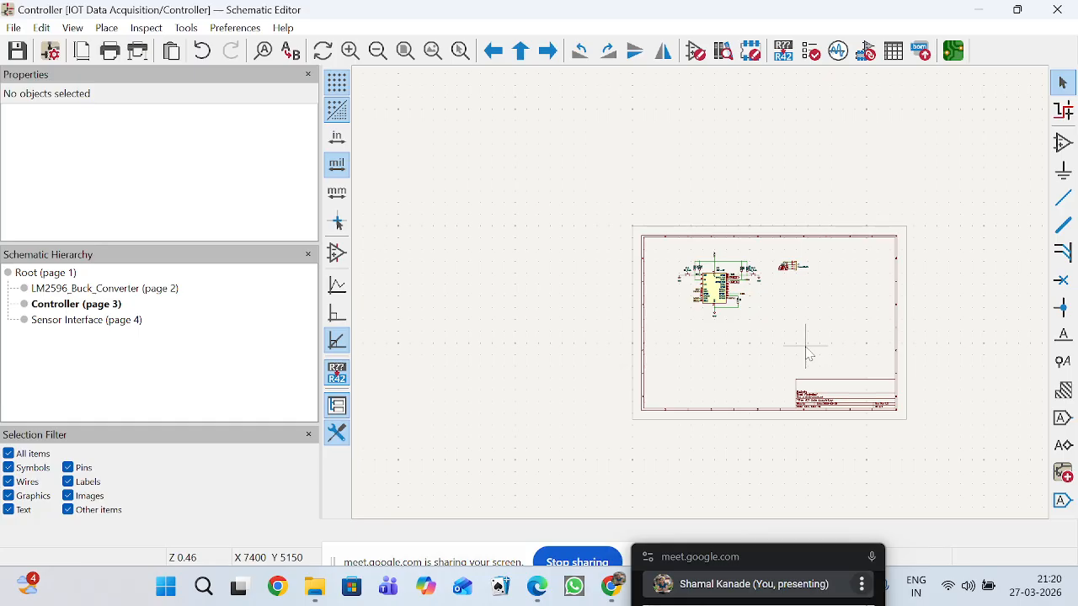
pyautogui.click(26, 281)
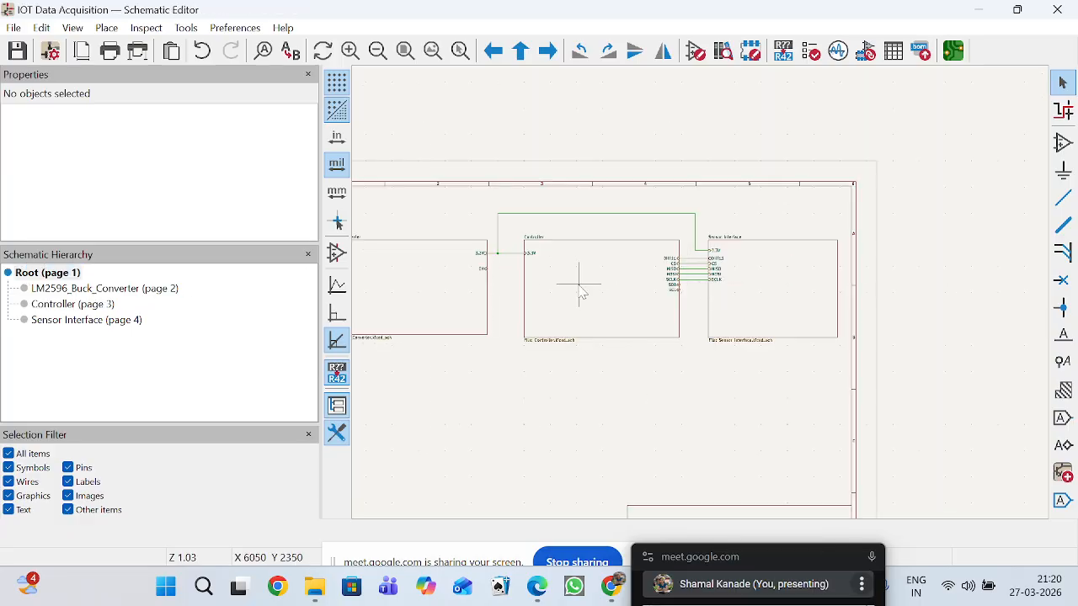
# Enter the Sensor Interface subsheet from its block and examine the MISO and CS hierarchical labels on Micro_SD_Card up close.
pyautogui.scroll(5, 703, 299)
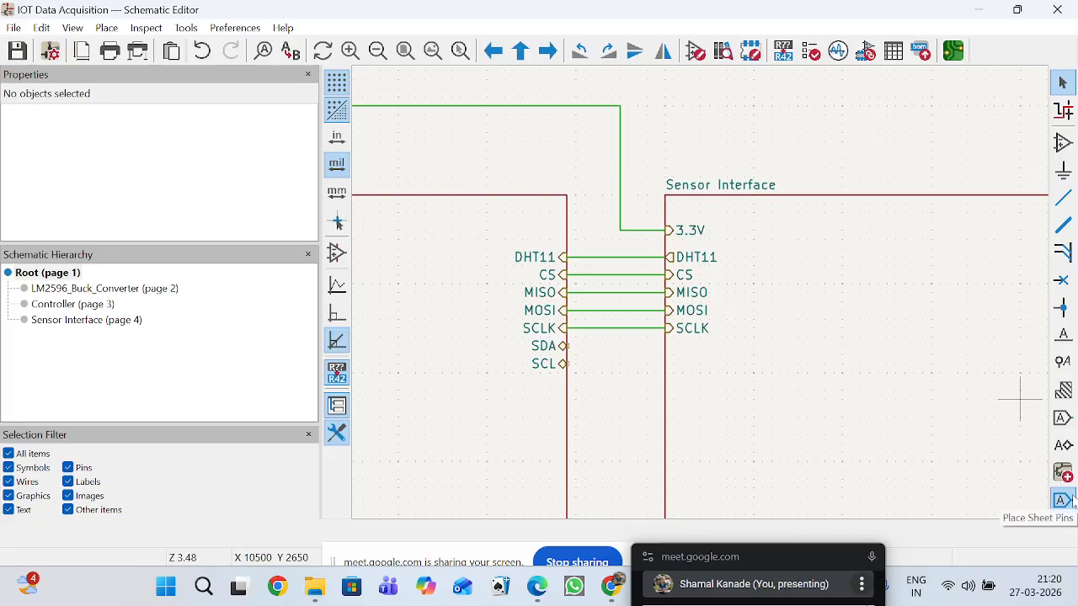
pyautogui.doubleClick(881, 399)
pyautogui.scroll(4, 702, 299)
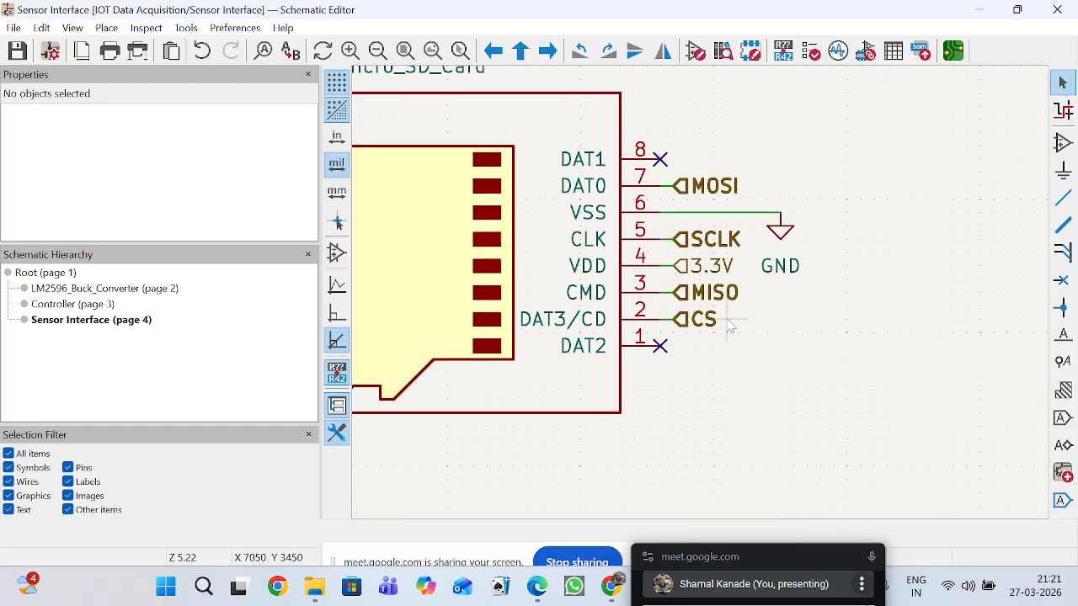
pyautogui.scroll(5, 714, 332)
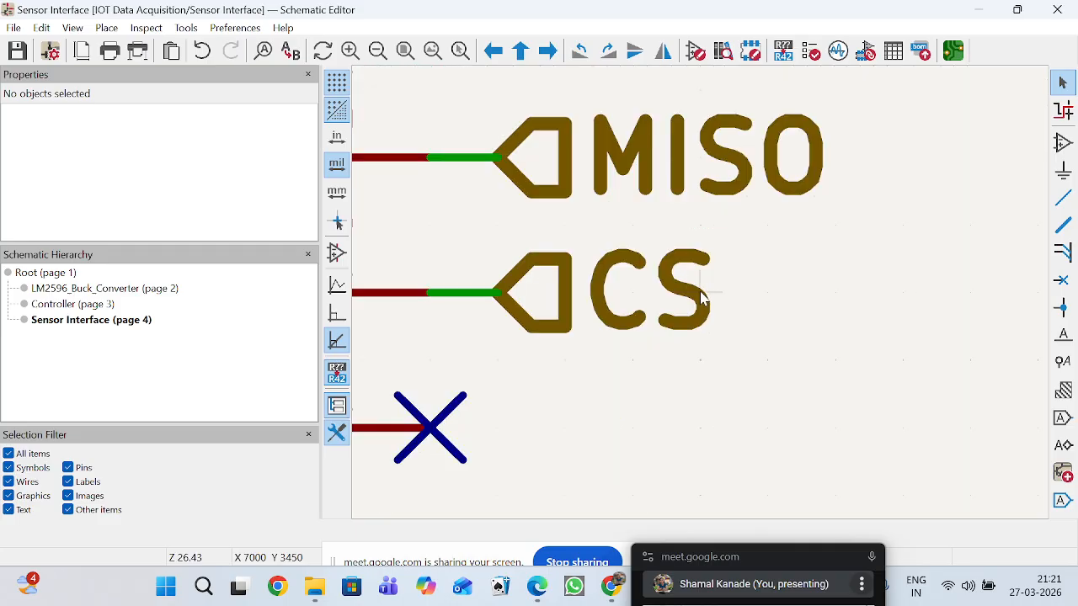
pyautogui.scroll(2, 700, 295)
pyautogui.scroll(-4, 700, 293)
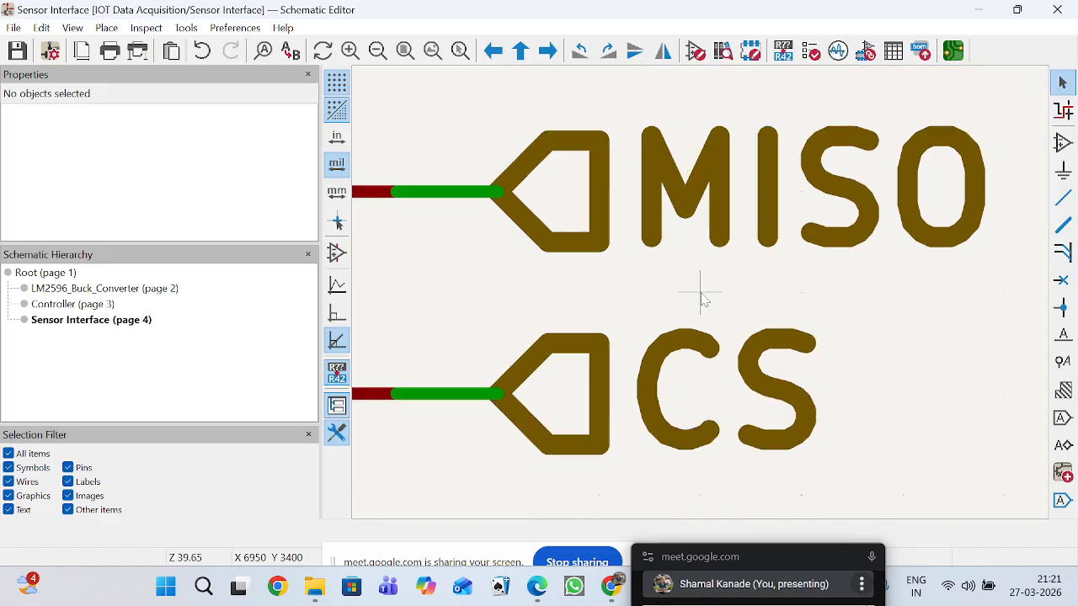
# Return to the root sheet and check the Sensor Interface block for hierarchical labels not yet placed as sheet pins.
pyautogui.scroll(-1, 700, 299)
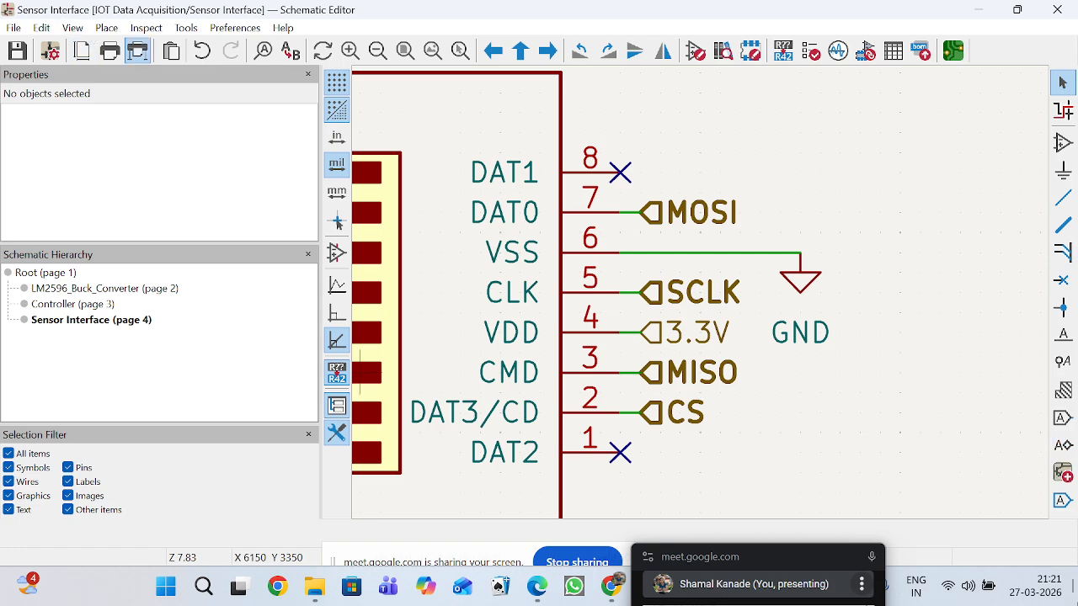
pyautogui.click(46, 274)
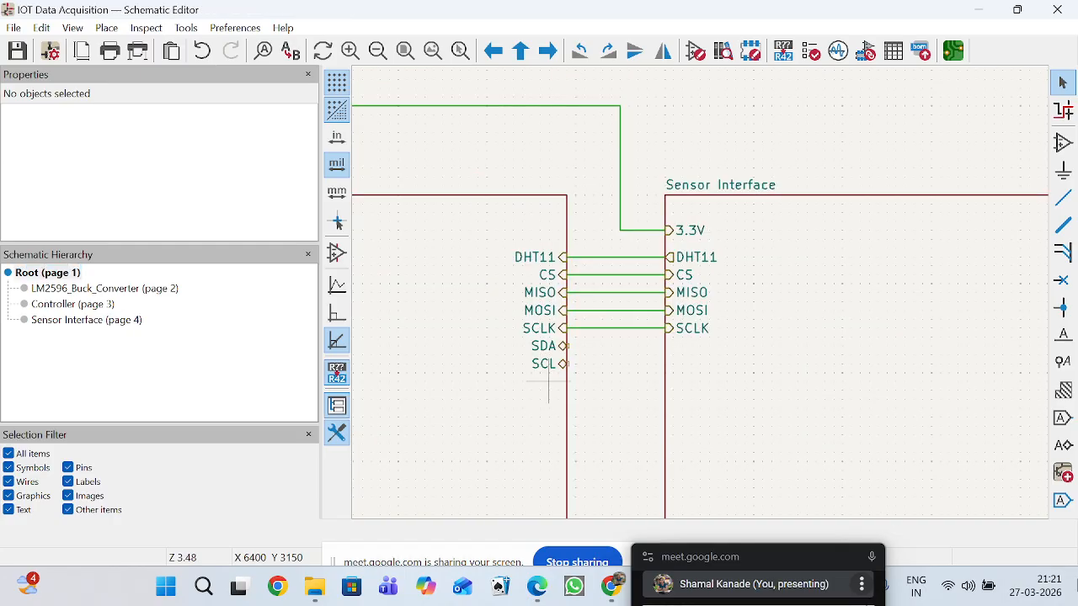
pyautogui.click(1062, 502)
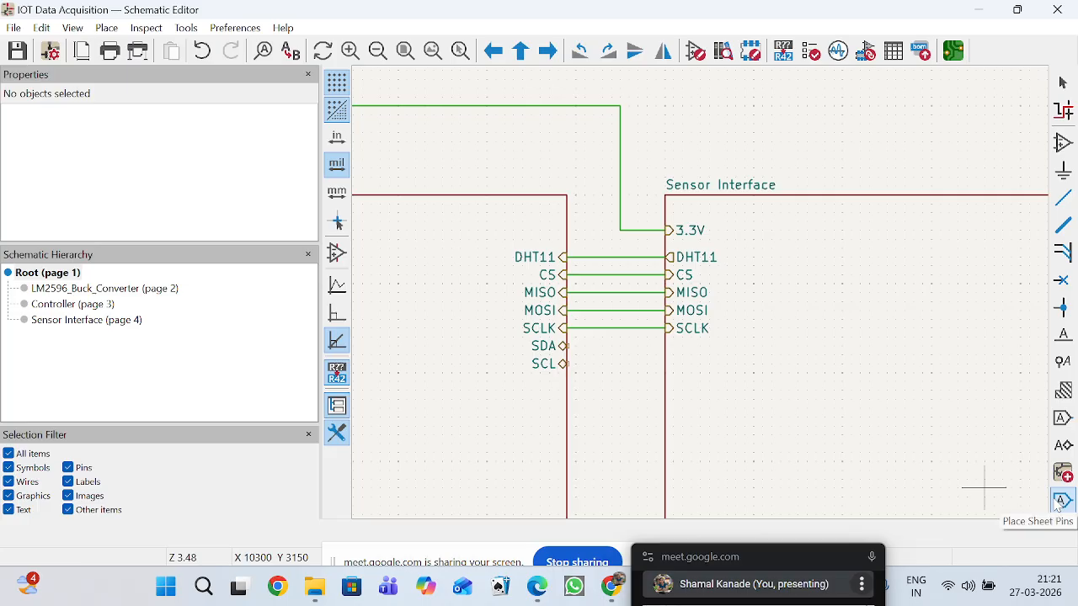
pyautogui.click(672, 364)
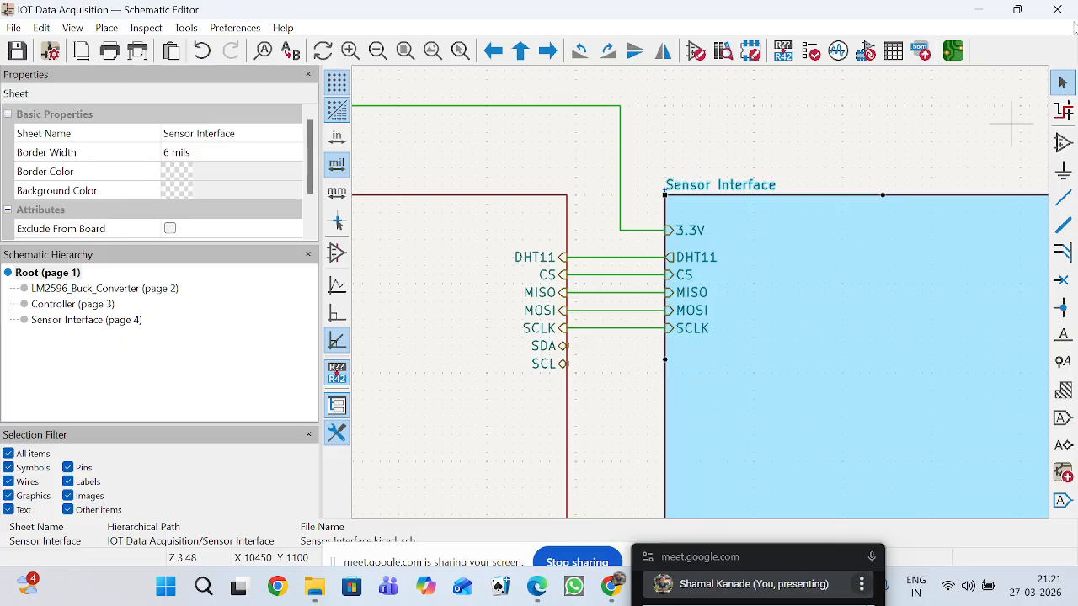
# Delete the SCLK sheet pin from the Sensor Interface block and place it again at the end of its wire.
pyautogui.click(1064, 84)
pyautogui.click(695, 335)
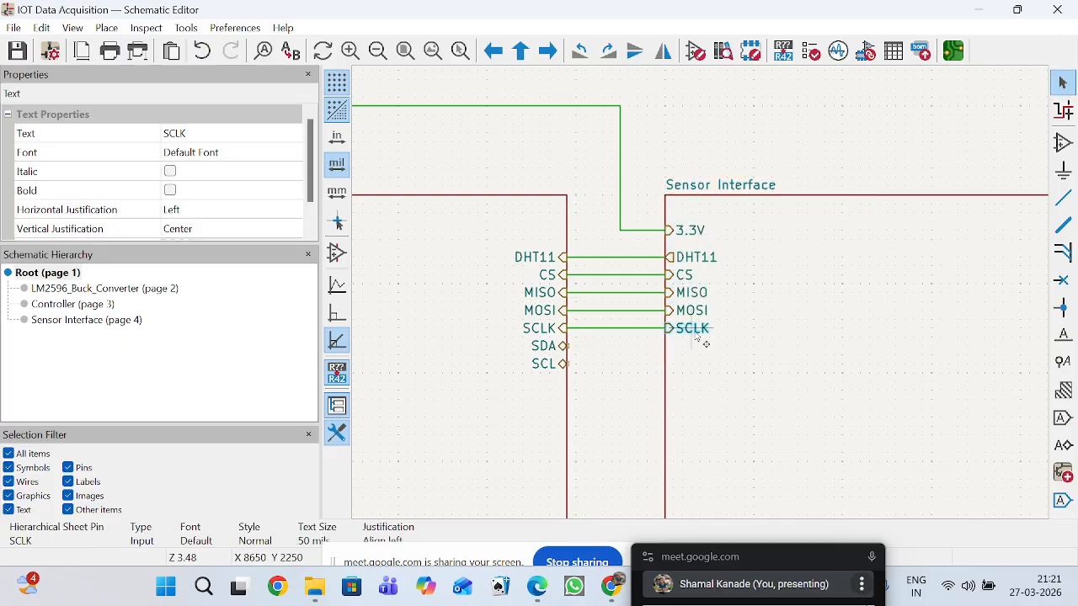
pyautogui.press('Delete')
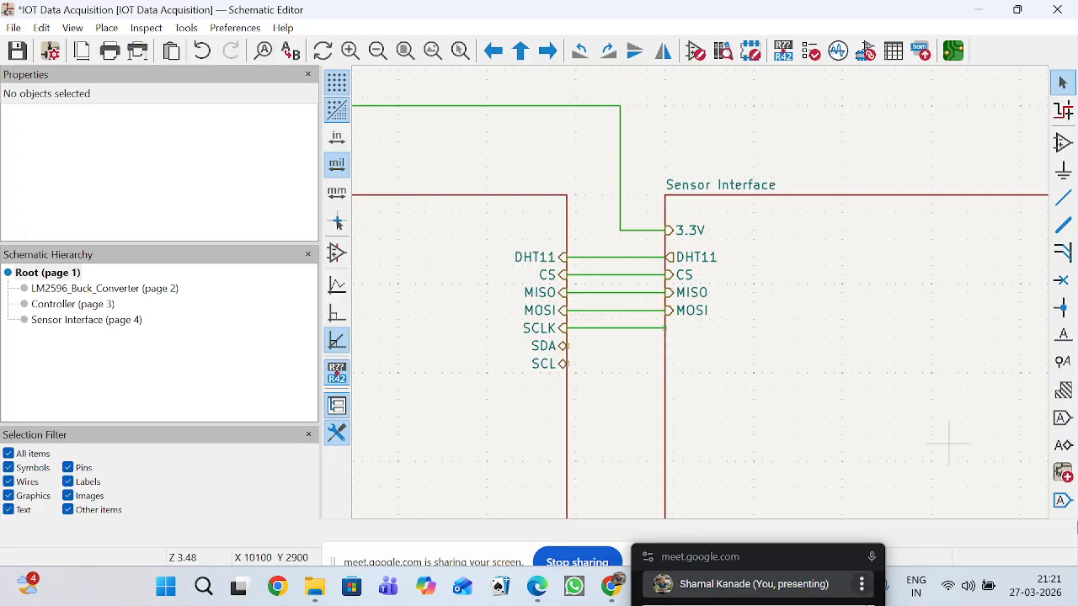
pyautogui.click(1061, 504)
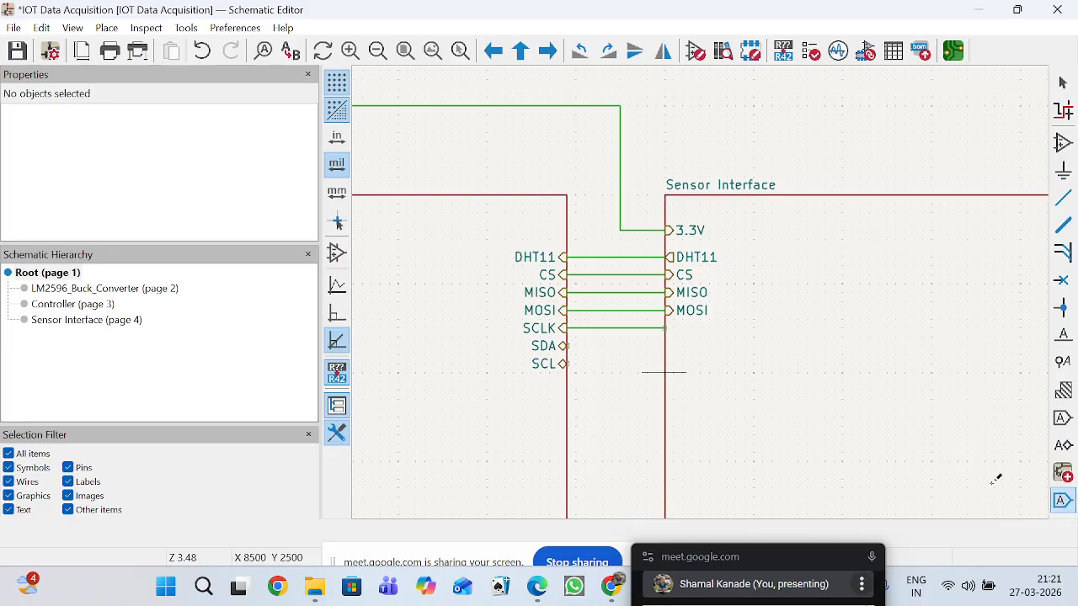
pyautogui.click(798, 371)
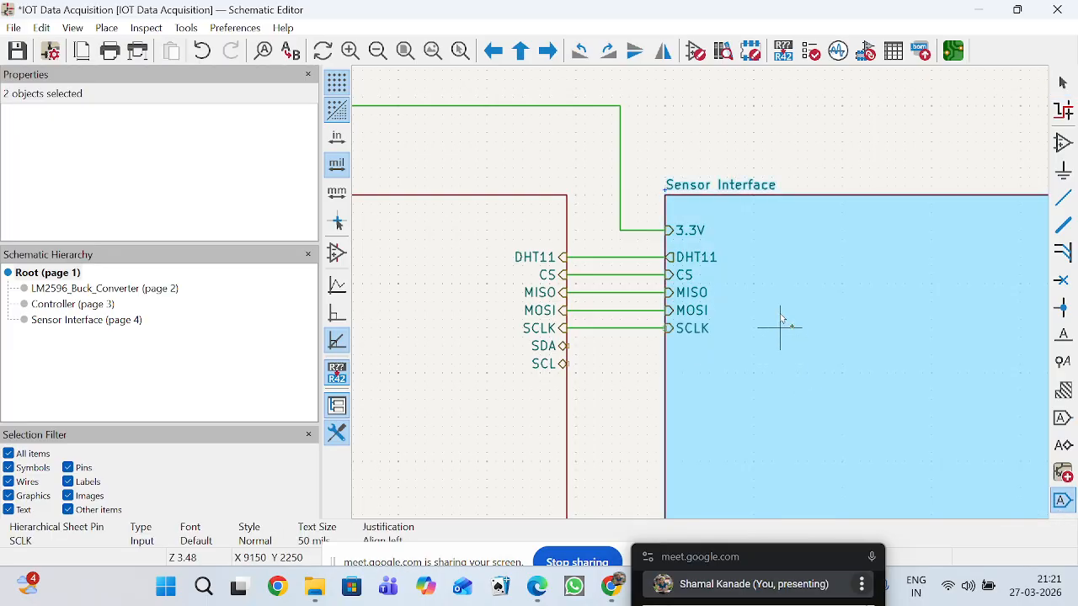
pyautogui.click(727, 335)
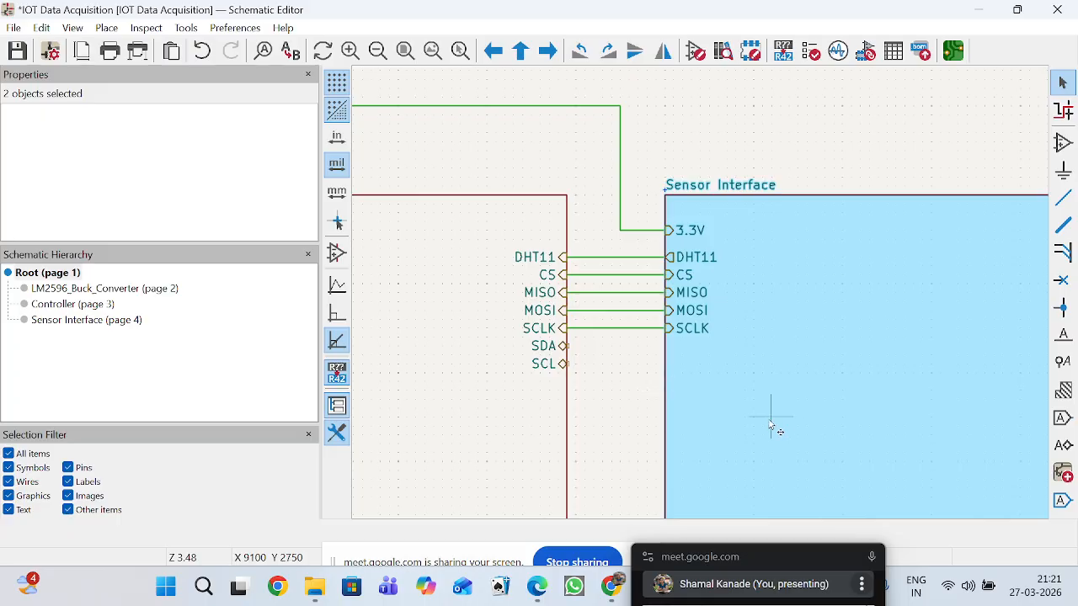
# Delete the SCLK, MOSI, MISO, CS and DHT11 sheet pins from the Sensor Interface block, keeping its 3.3V pin.
pyautogui.scroll(-2, 774, 425)
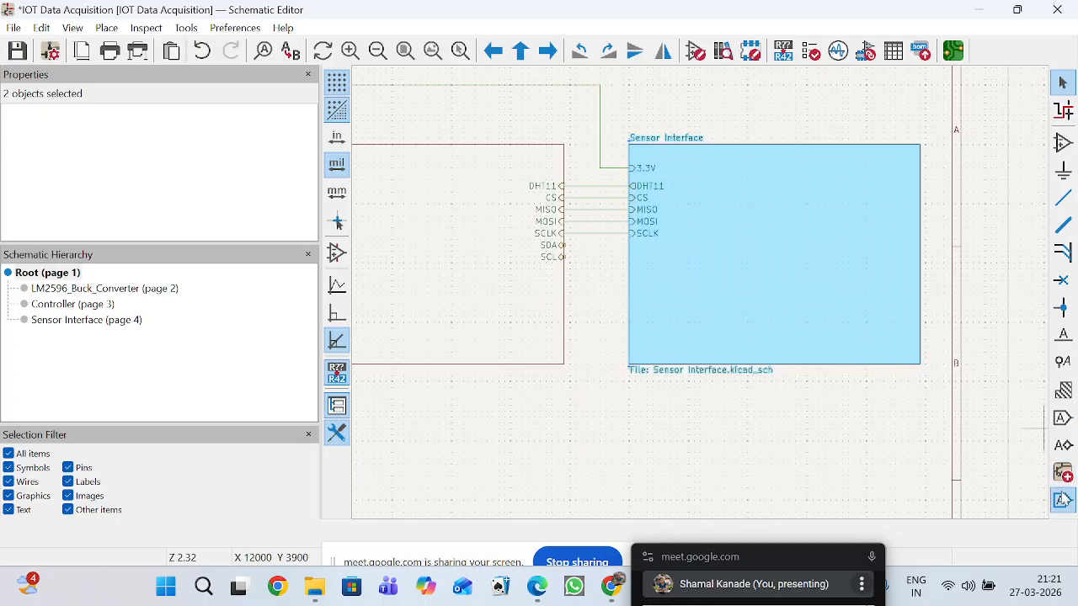
pyautogui.scroll(3, 683, 217)
pyautogui.click(415, 353)
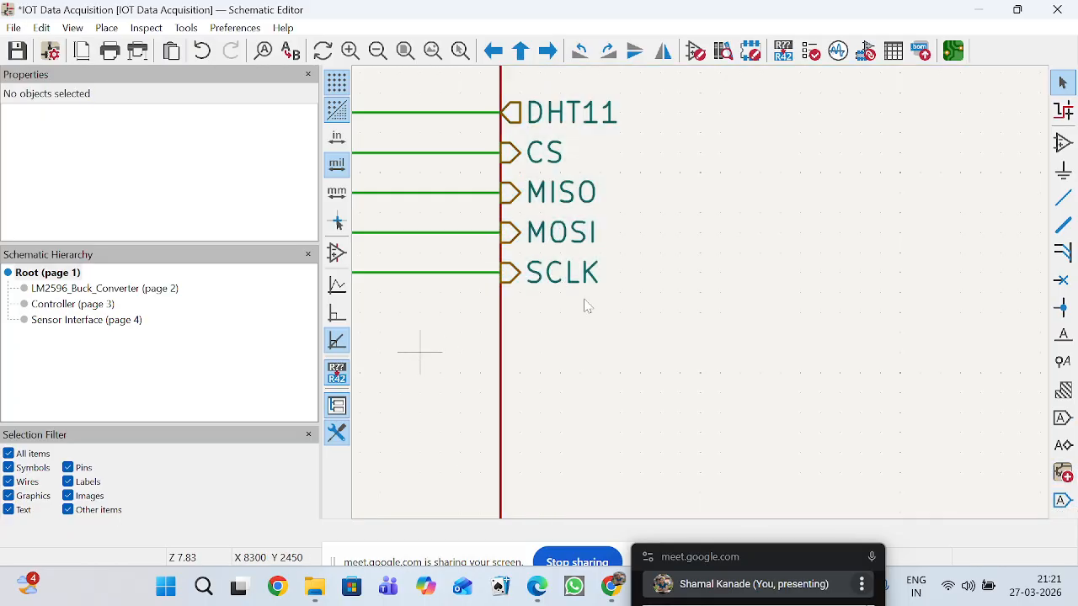
pyautogui.click(580, 281)
pyautogui.press('Delete')
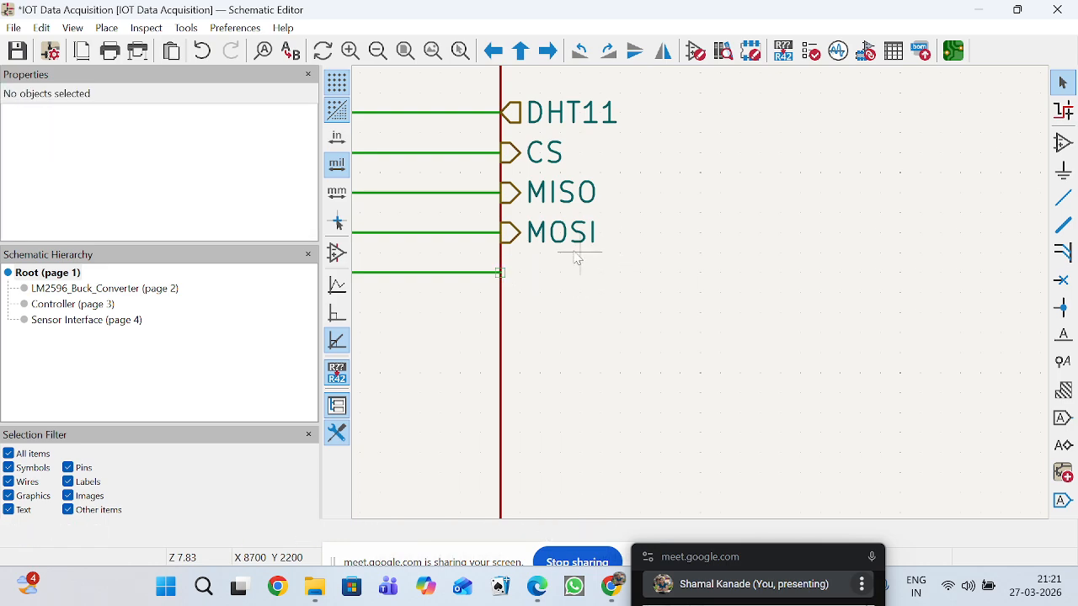
pyautogui.click(580, 236)
pyautogui.press('Delete')
pyautogui.click(580, 199)
pyautogui.press('Delete')
pyautogui.click(547, 154)
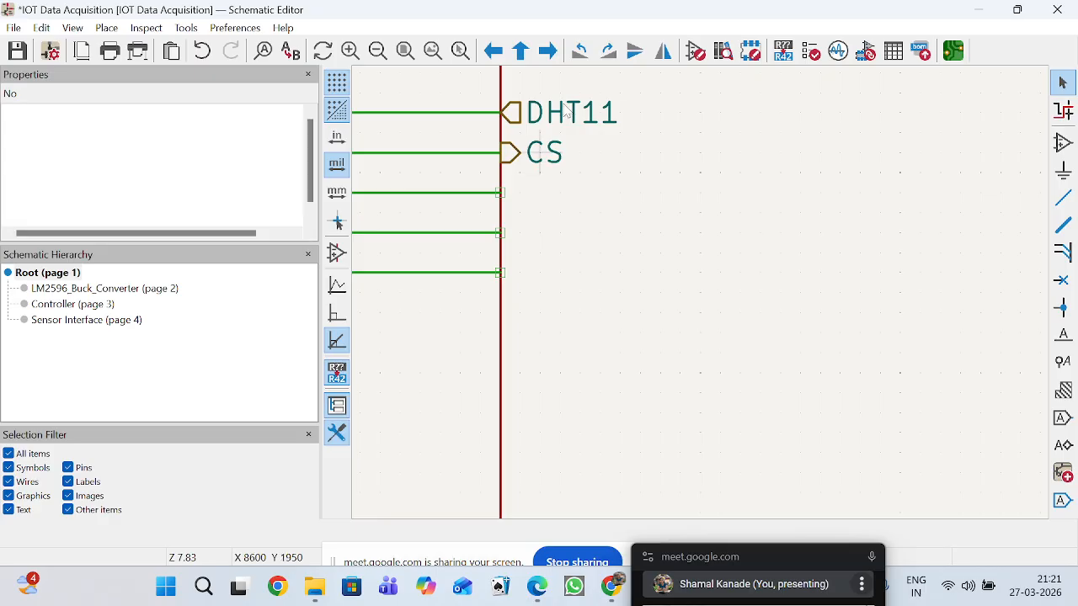
pyautogui.click(567, 112)
pyautogui.press('Delete')
# Enter the Sensor Interface subsheet to review the Micro_SD_Card hierarchical labels and return to the root sheet.
pyautogui.scroll(-3, 701, 299)
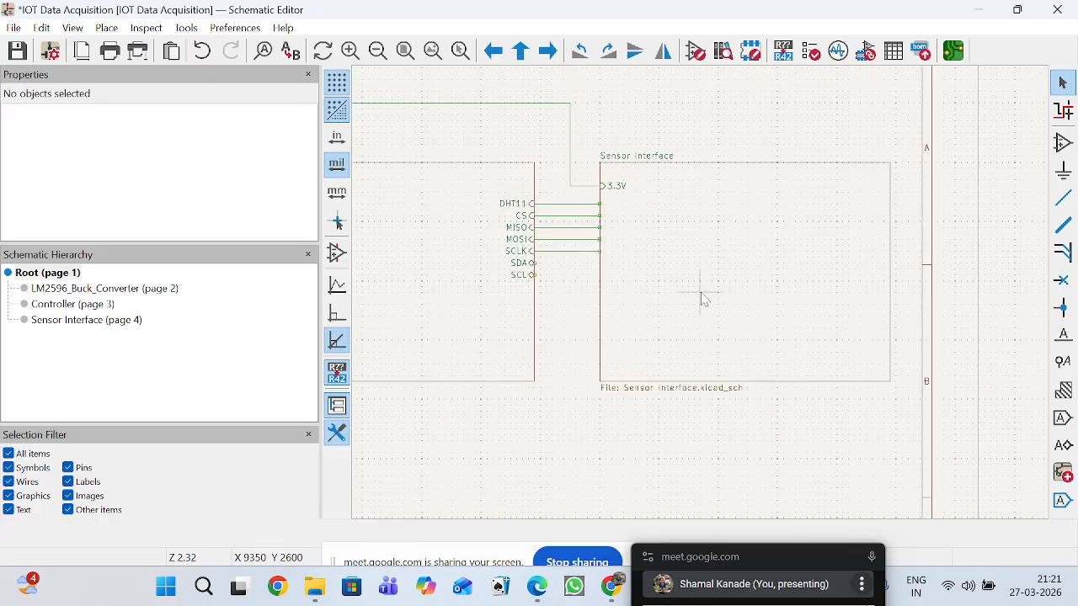
pyautogui.doubleClick(786, 293)
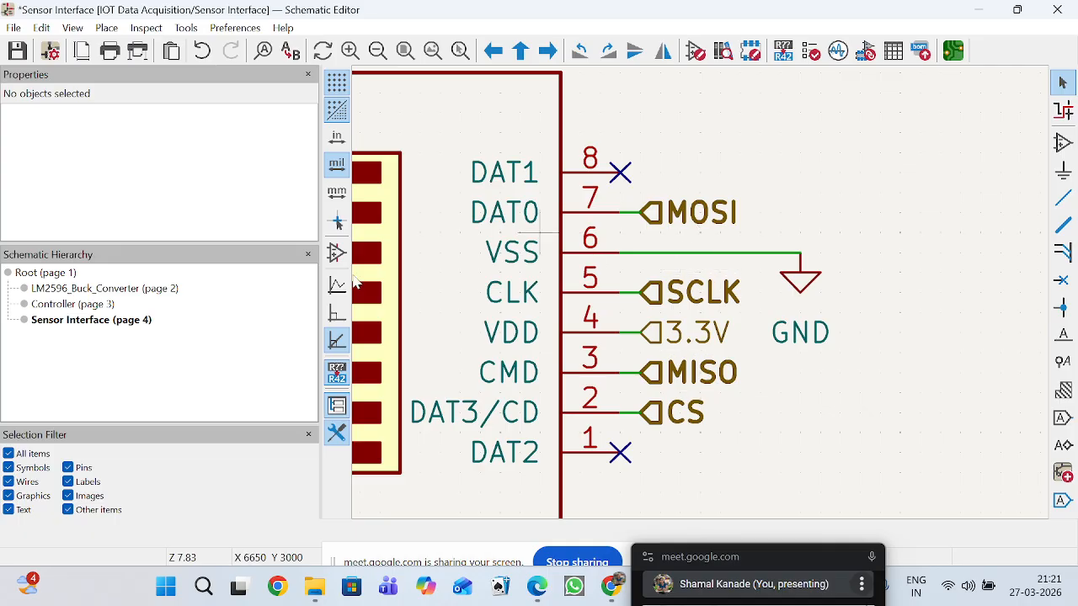
pyautogui.click(50, 273)
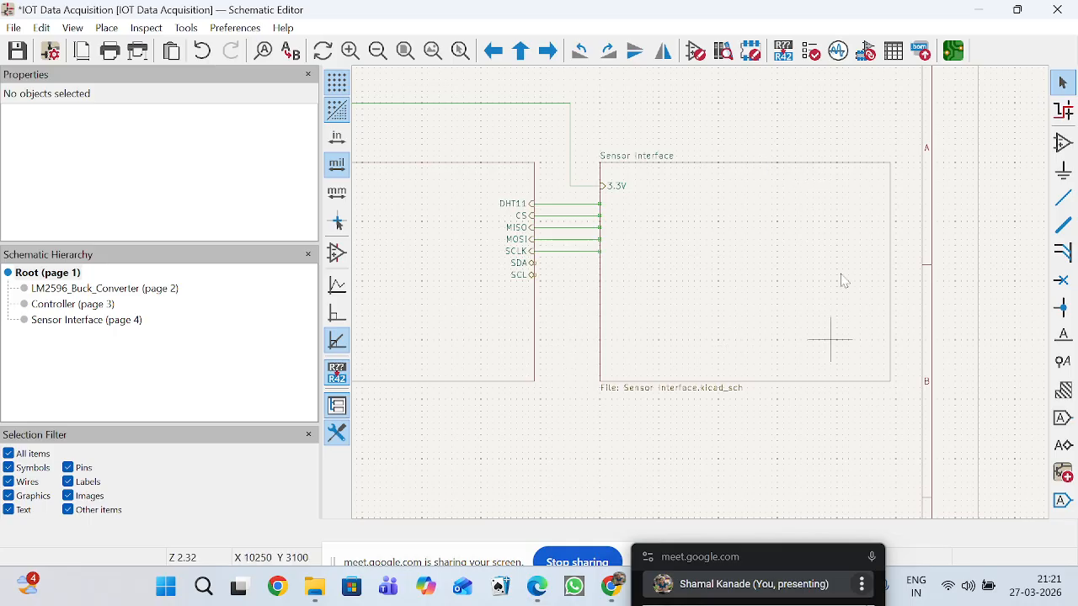
# Place the CS and DHT11 sheet pins on the Sensor Interface block at the ends of the matching Controller wires.
pyautogui.click(1063, 499)
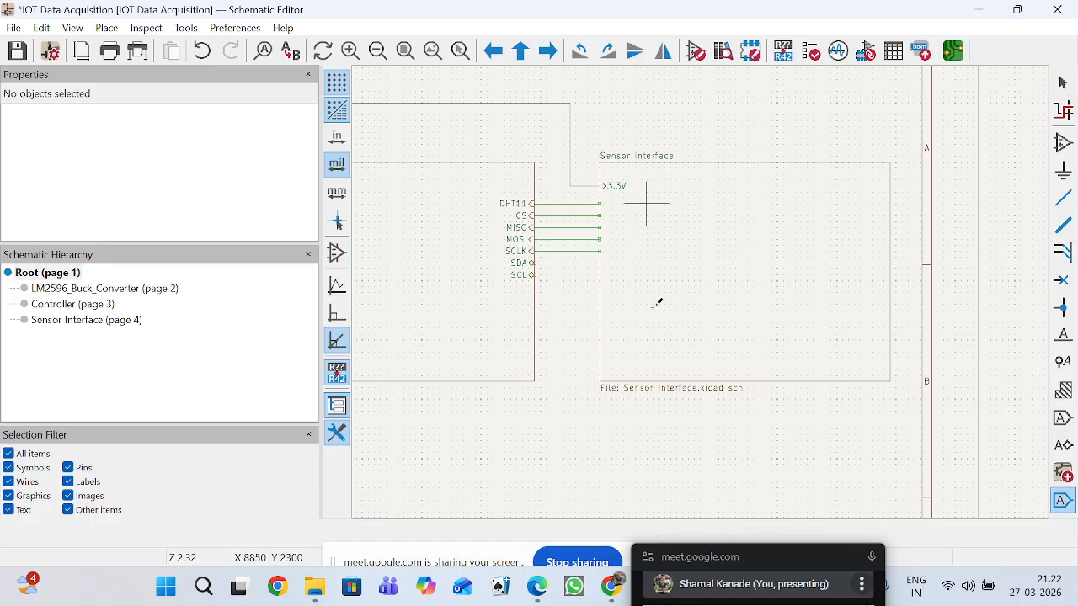
pyautogui.scroll(3, 659, 233)
pyautogui.scroll(-2, 706, 289)
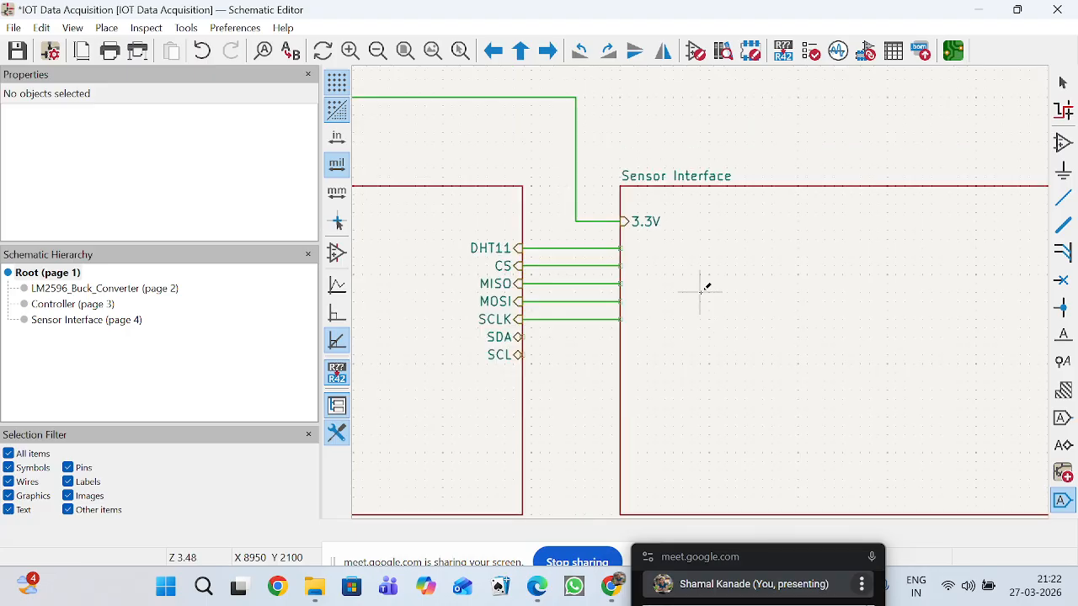
pyautogui.click(642, 252)
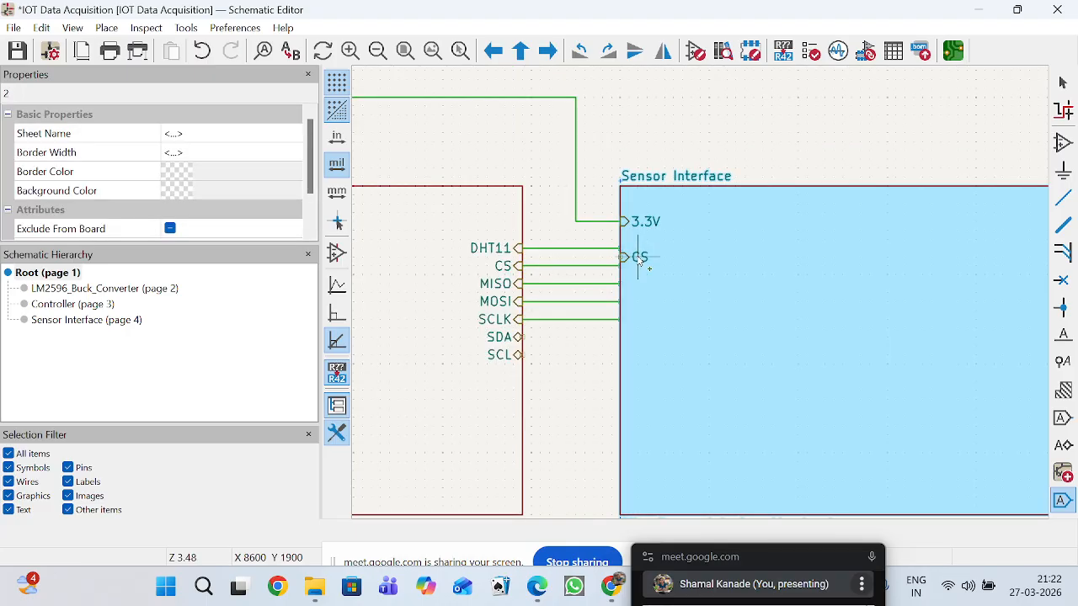
pyautogui.scroll(4, 692, 282)
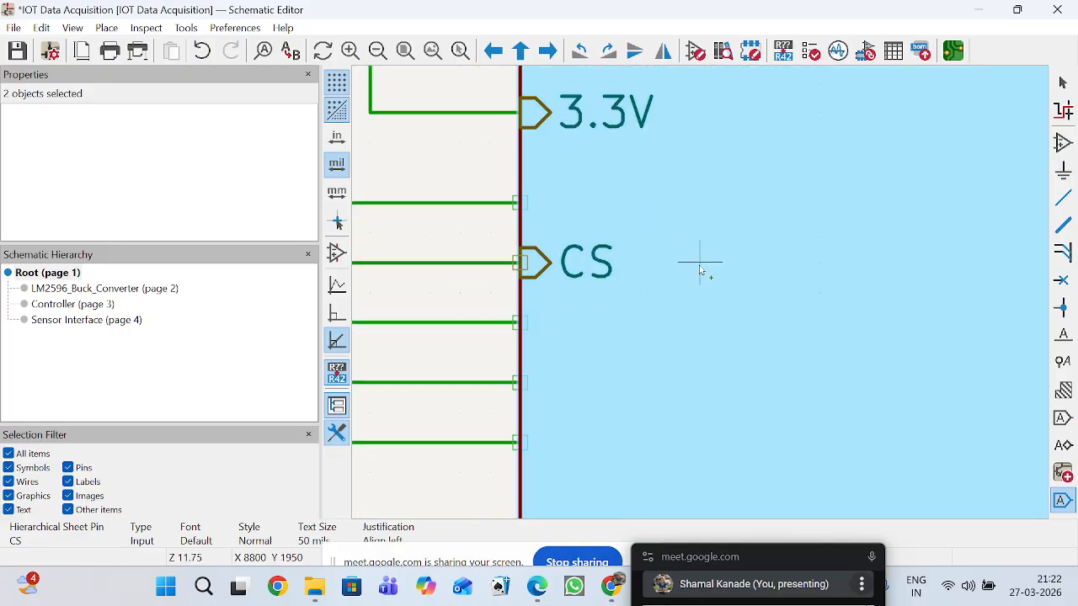
pyautogui.scroll(-3, 698, 295)
pyautogui.click(701, 297)
pyautogui.click(738, 322)
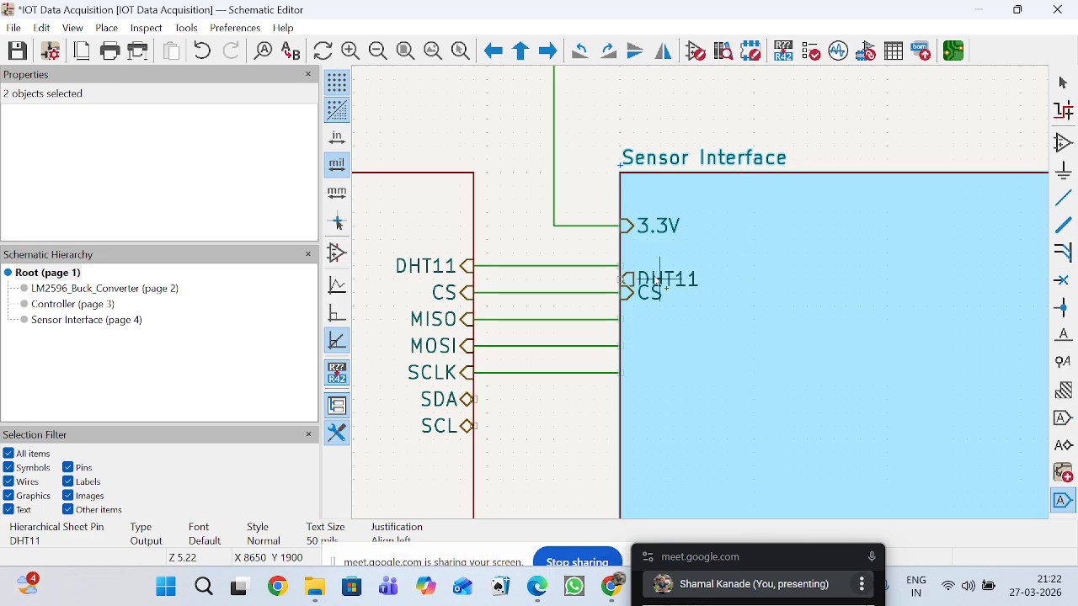
pyautogui.click(654, 267)
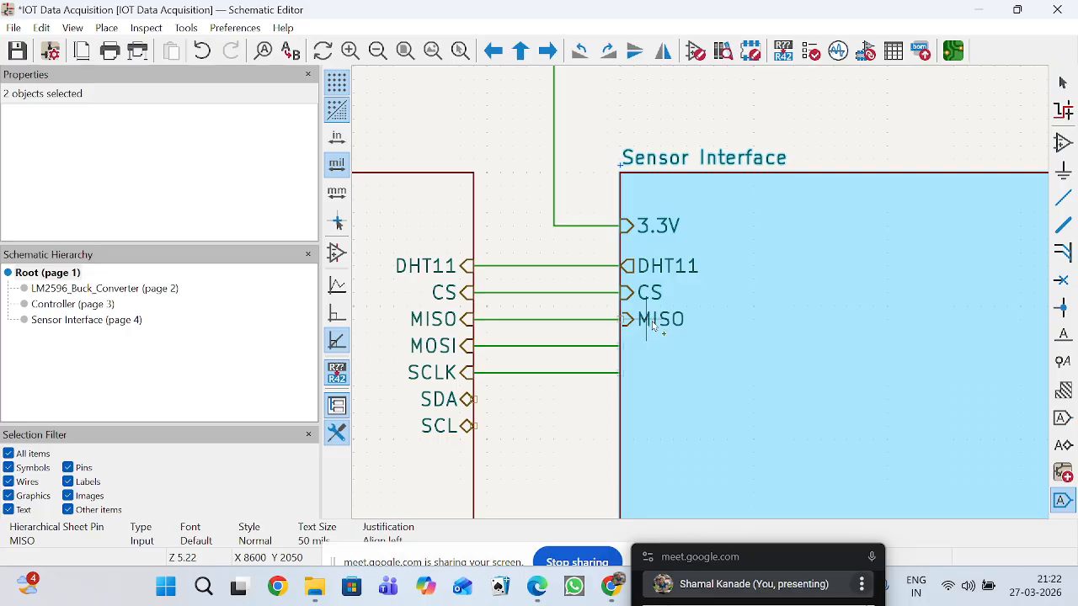
# Place the MISO, MOSI and SCLK sheet pins on the Sensor Interface block at their wire ends and end pin placement.
pyautogui.click(651, 321)
pyautogui.click(660, 350)
pyautogui.click(663, 380)
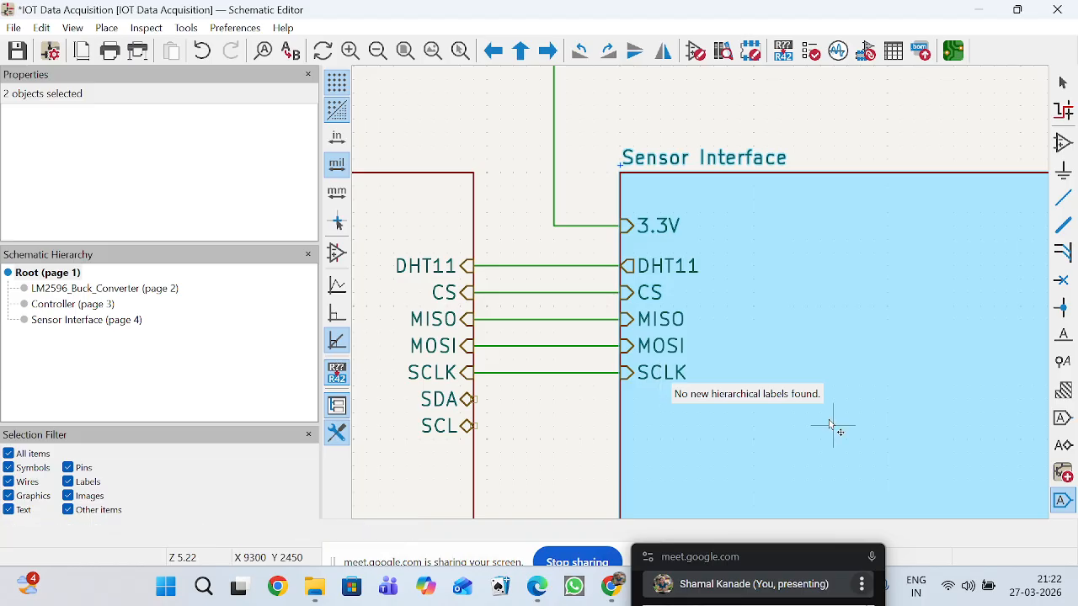
pyautogui.press('Escape')
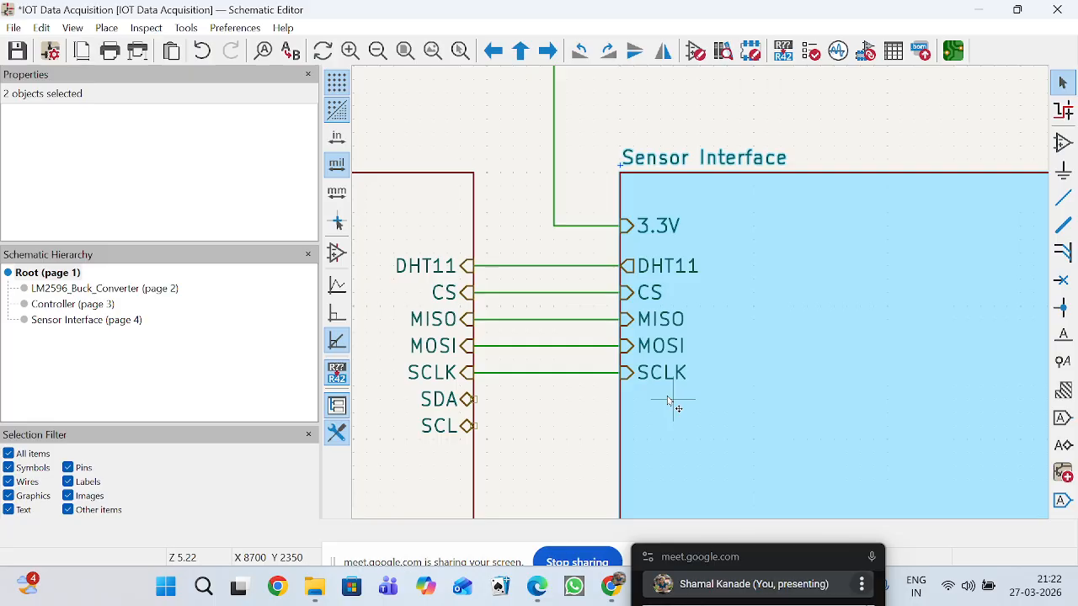
# Review the whole root sheet with the wired Buck Converter, Controller and Sensor Interface blocks.
pyautogui.scroll(-3, 707, 395)
pyautogui.scroll(1, 701, 296)
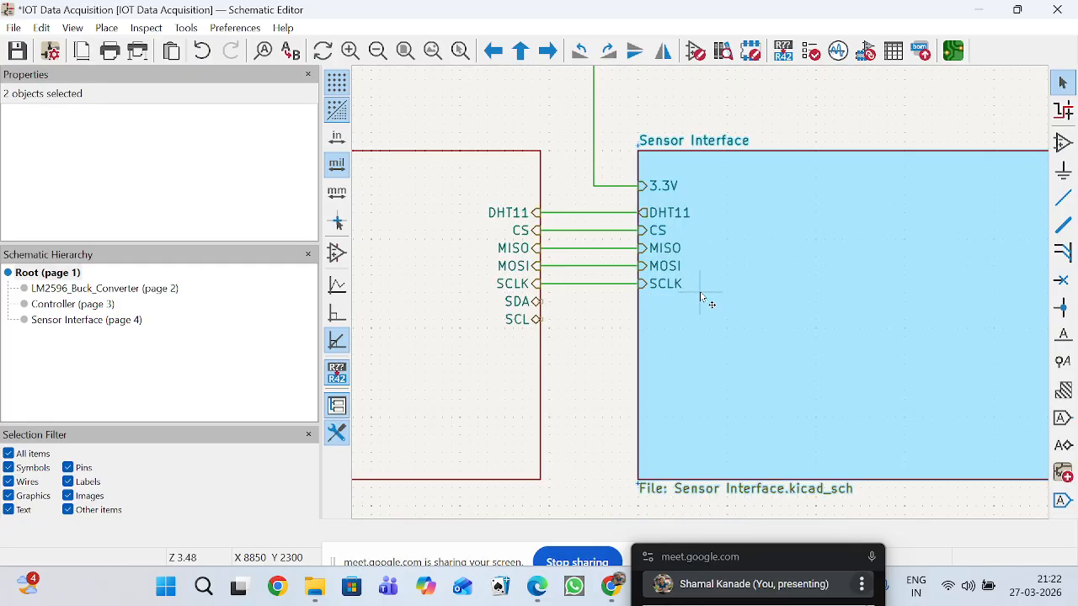
pyautogui.scroll(-1, 700, 296)
pyautogui.scroll(-2, 760, 339)
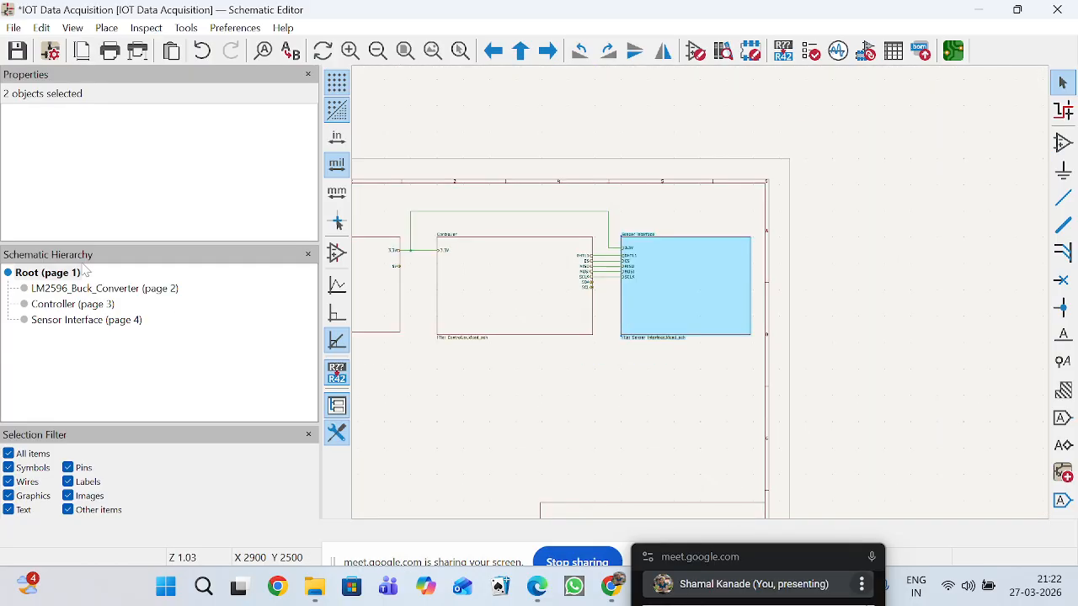
pyautogui.click(45, 276)
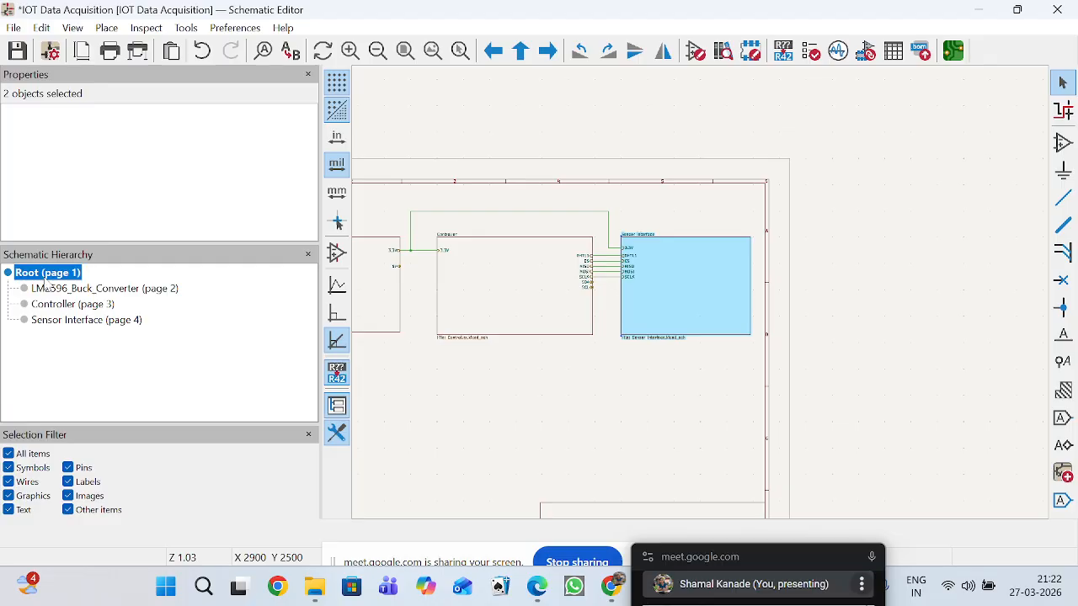
pyautogui.scroll(-1, 556, 291)
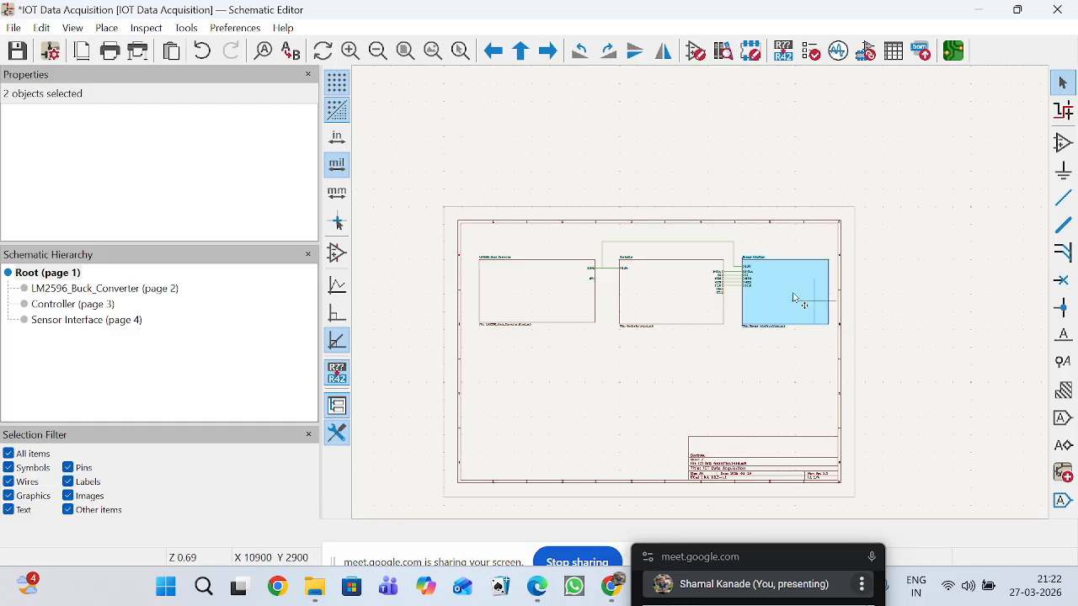
pyautogui.scroll(1, 794, 300)
pyautogui.click(773, 452)
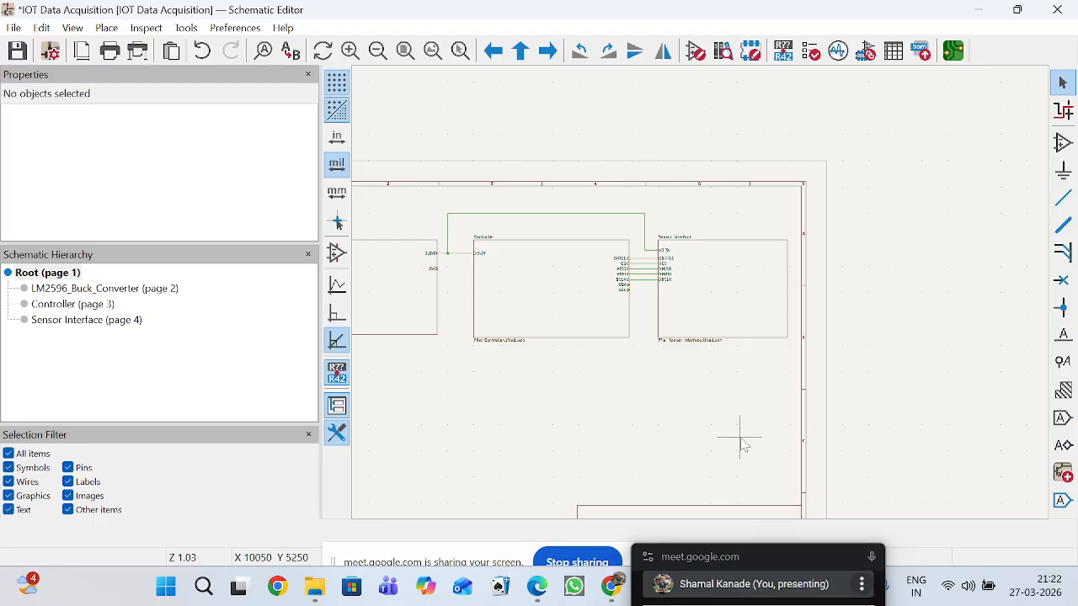
# Reposition the Google Meet window to reveal its controls, mute the microphone and switch to OBS.
pyautogui.moveTo(813, 550)
pyautogui.moveTo(813, 550); pyautogui.dragTo(955, 141)
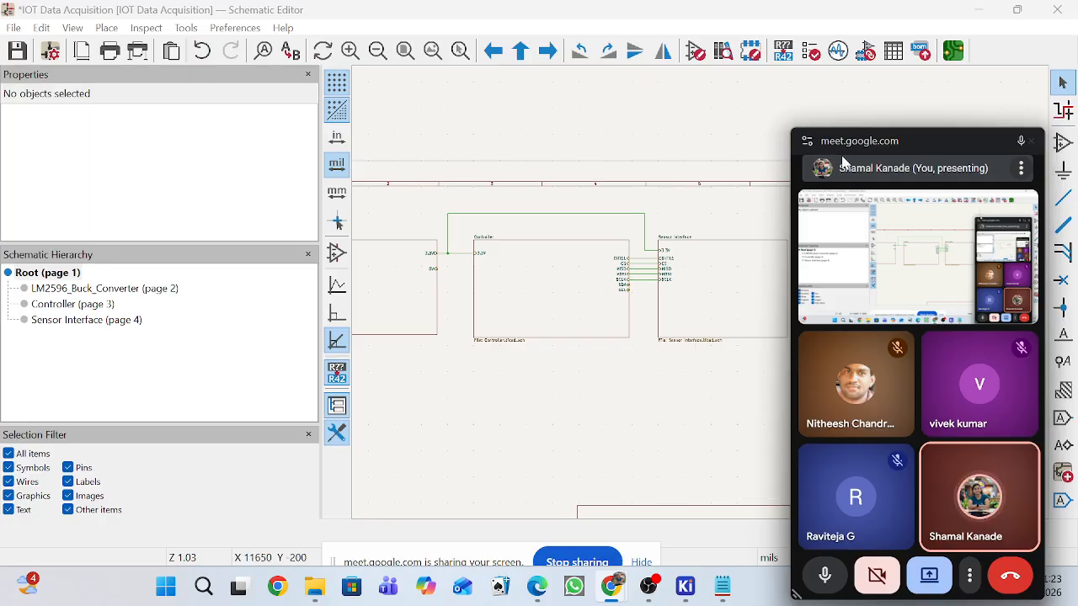
pyautogui.moveTo(918, 136); pyautogui.dragTo(952, 53)
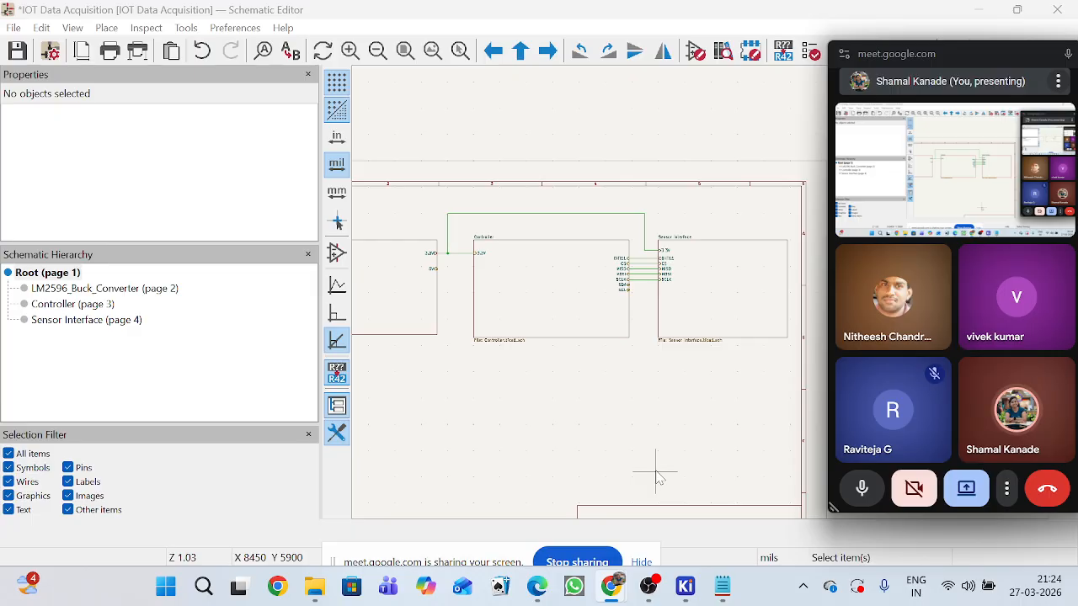
pyautogui.click(863, 490)
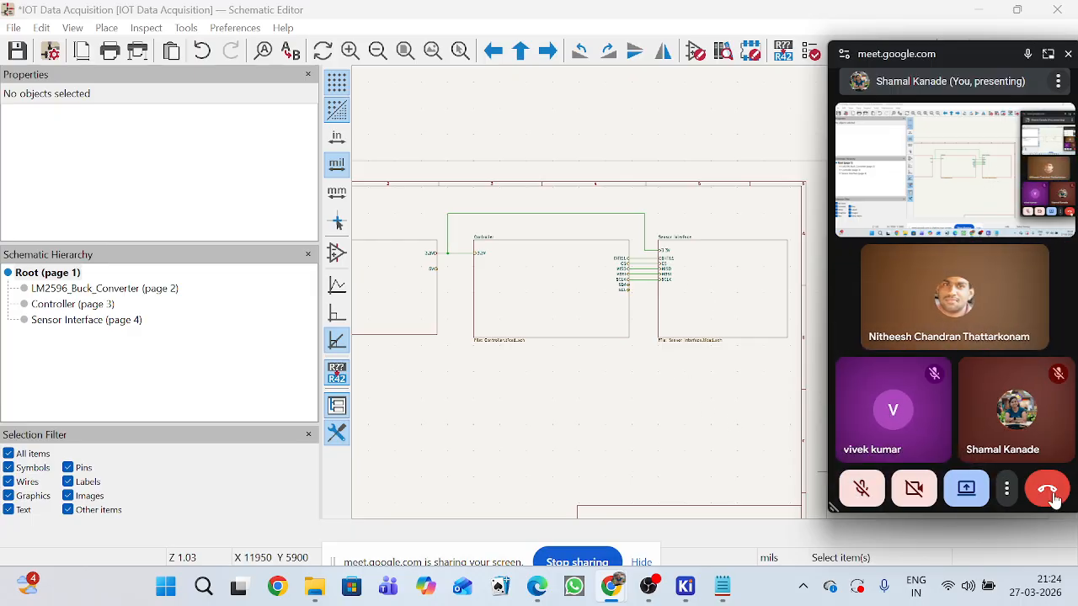
pyautogui.click(649, 586)
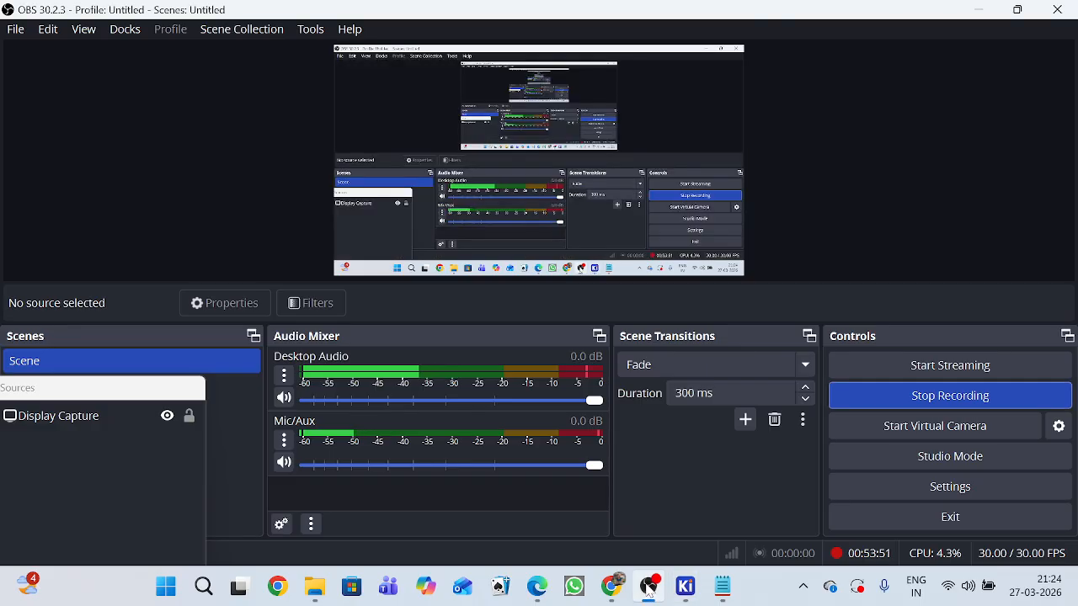